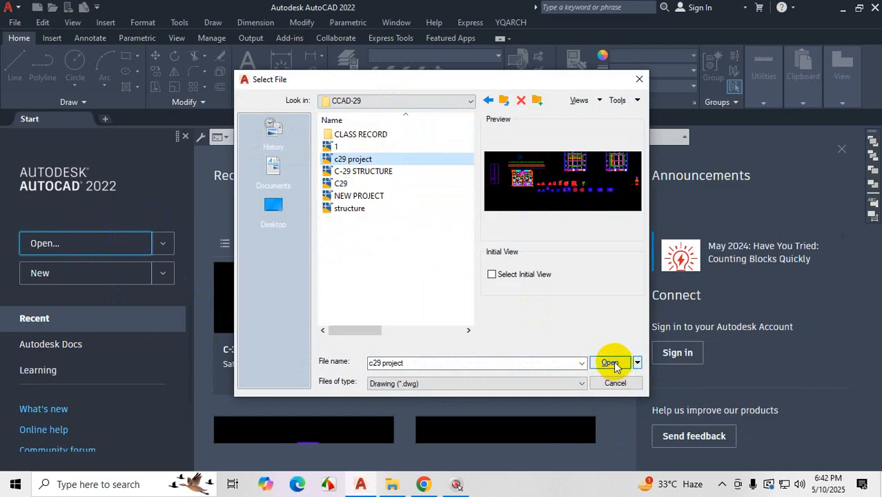
- Open the c29 project drawing
left_click(612, 363)
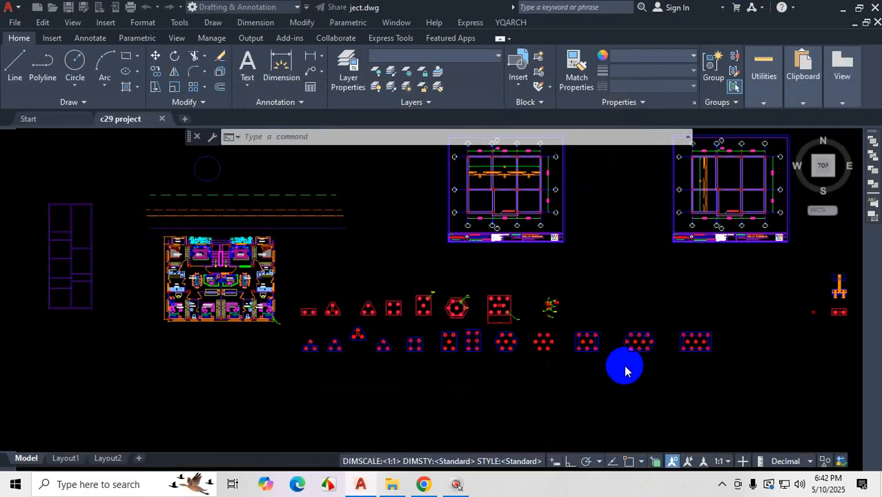
left_click(722, 484)
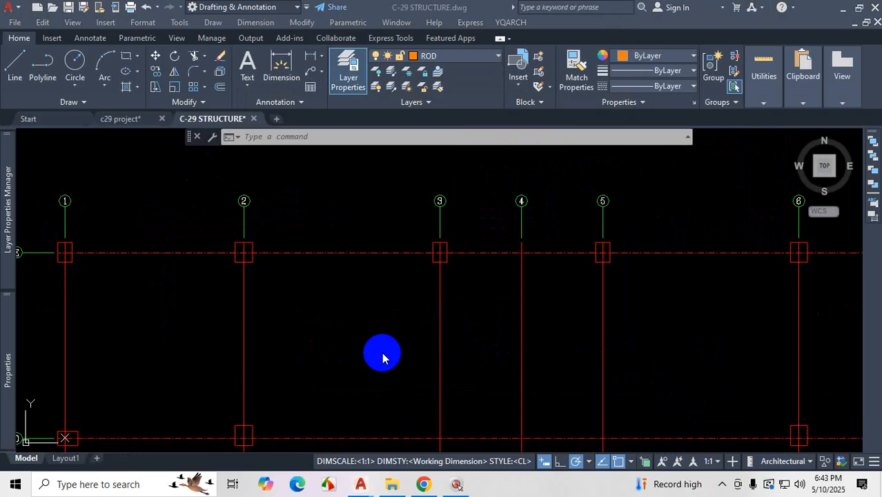
- Examine the grid and foundation layout sheets in the C-29 STRUCTURE drawing, focusing on the dimensions between grid lines at footings F1 and F2
key("Escape")
scroll(424, 263, "down", 4)
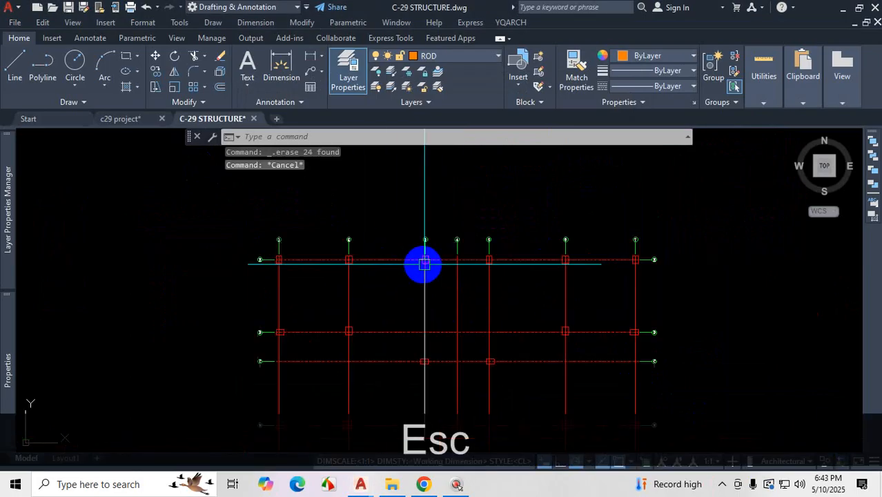
scroll(428, 259, "down", 3)
scroll(486, 279, "up", 2)
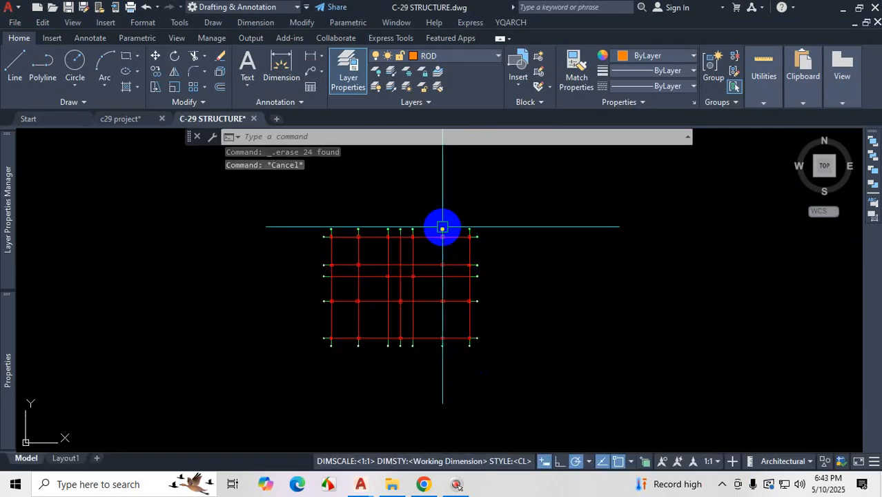
scroll(408, 276, "up", 2)
scroll(397, 285, "down", 6)
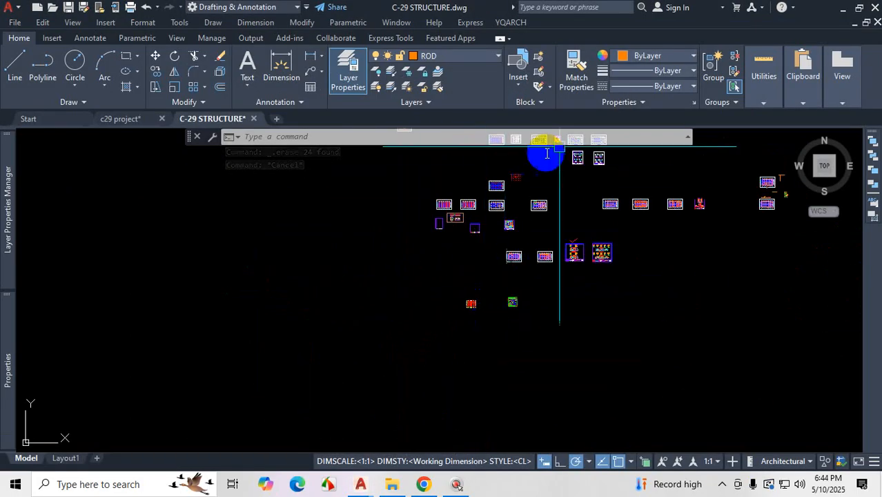
scroll(573, 250, "up", 3)
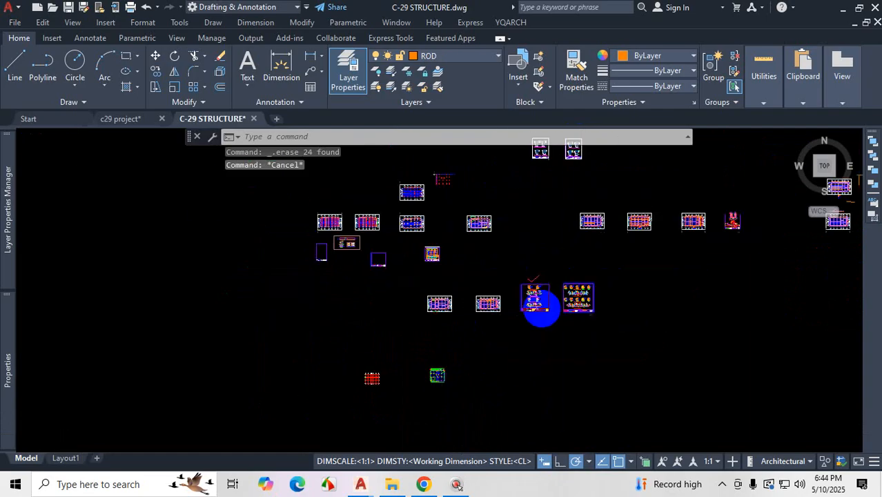
scroll(467, 174, "down", 2)
scroll(414, 189, "up", 6)
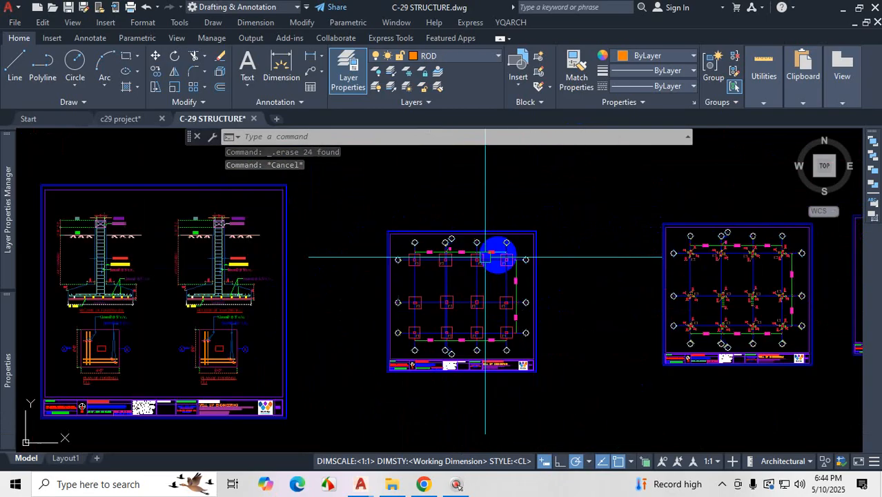
scroll(485, 258, "up", 6)
scroll(362, 219, "down", 2)
scroll(352, 223, "up", 2)
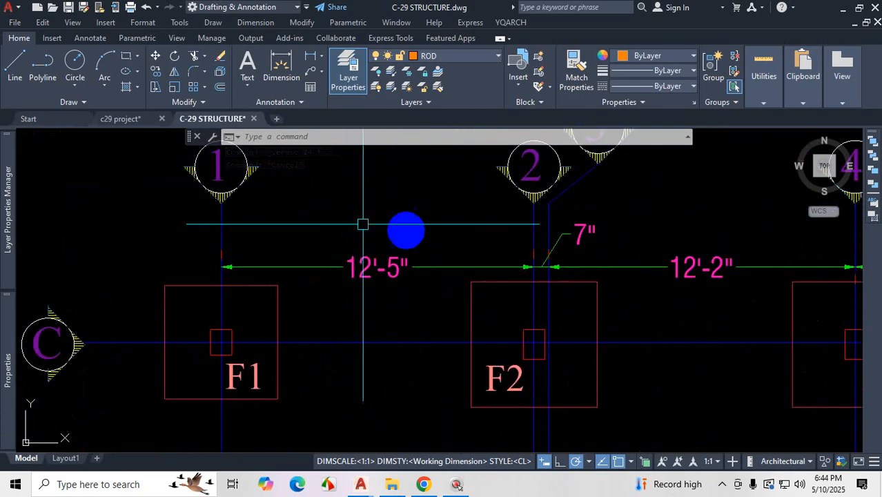
- Examine the column layout sheet, comparing the grid dimensions with the small offset dimensions around column C3
scroll(363, 224, "down", 6)
scroll(581, 321, "up", 3)
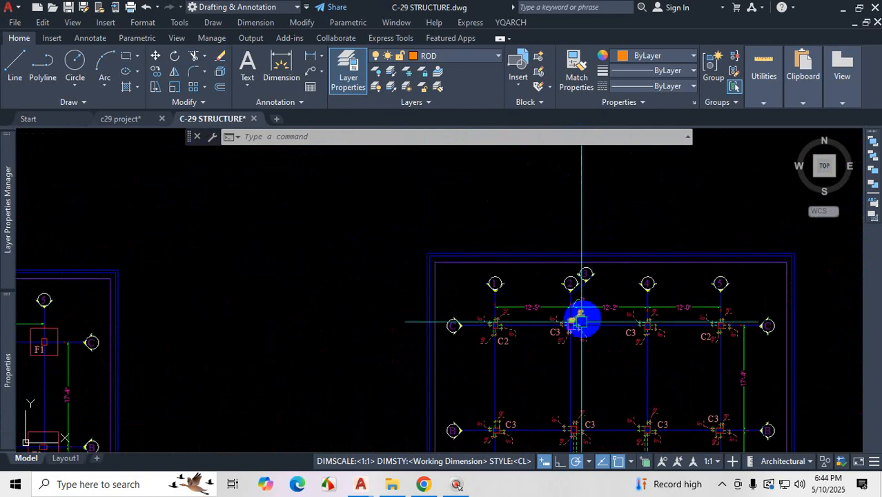
scroll(581, 321, "up", 7)
scroll(546, 297, "down", 4)
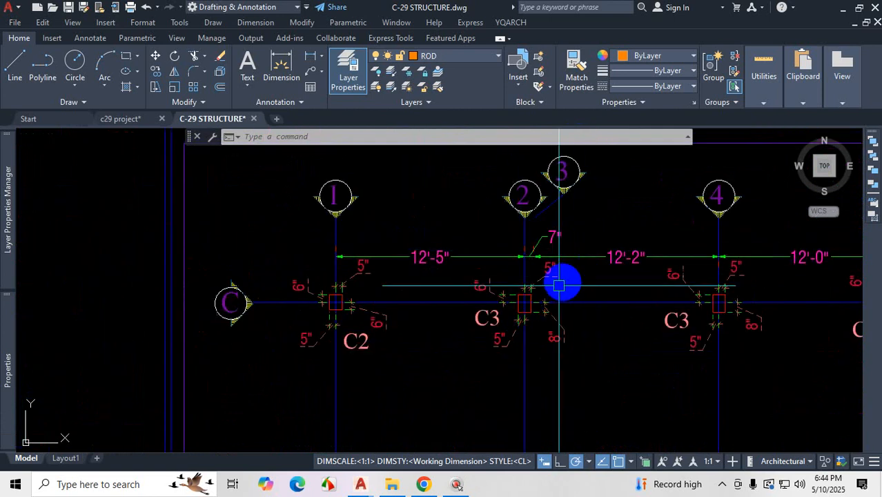
scroll(608, 293, "up", 2)
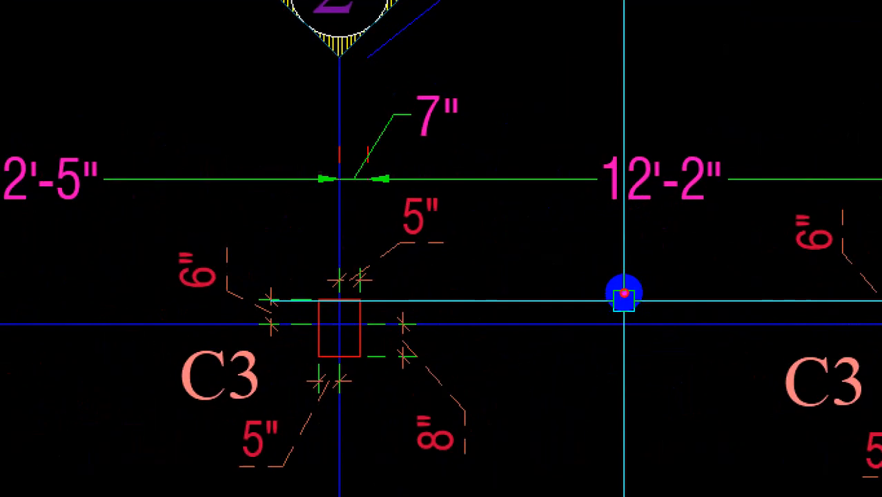
mouse_move(633, 91)
left_mouse_down()
mouse_move(718, 119)
mouse_move(638, 118)
left_mouse_up()
left_click_drag(386, 159, 421, 185)
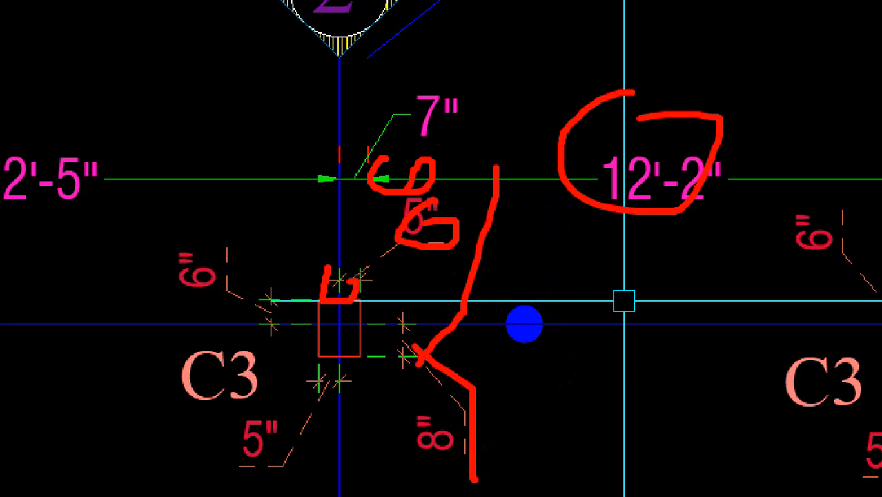
key("ctrl+1")
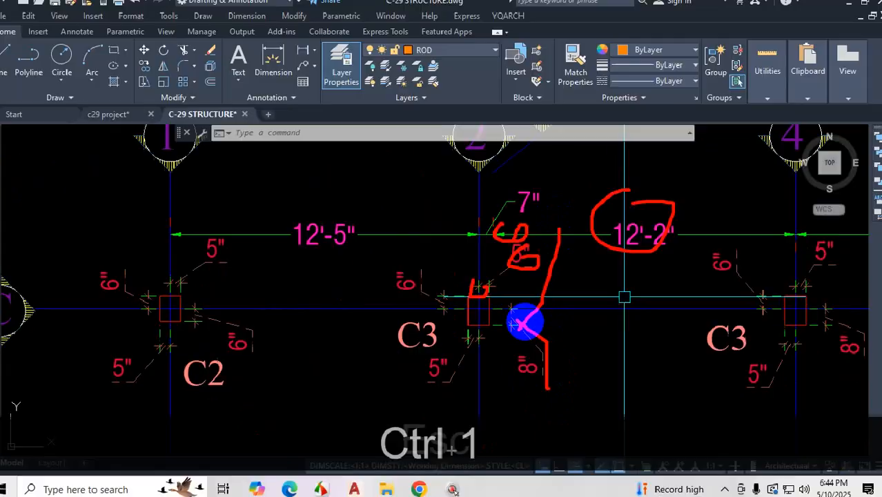
key("Escape")
- Examine the column schedule, focusing on the width and height dimensions of the C1 pedestal section
scroll(522, 321, "down", 5)
scroll(591, 334, "up", 5)
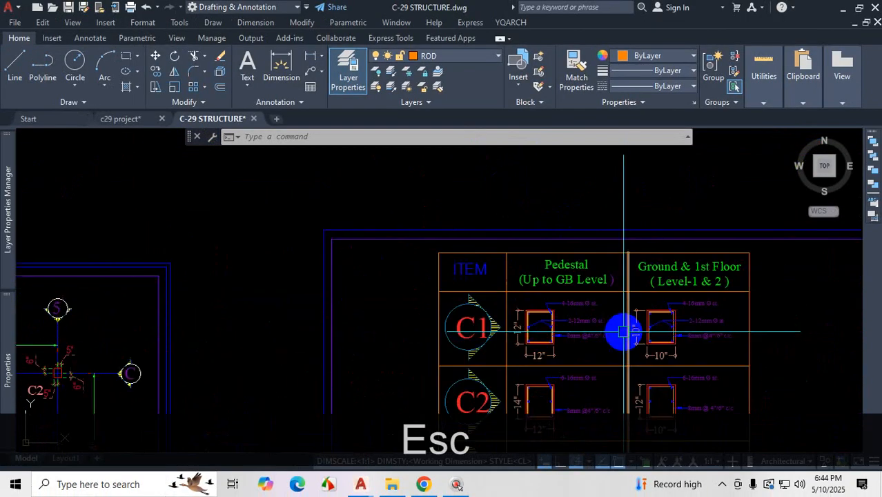
scroll(555, 348, "up", 6)
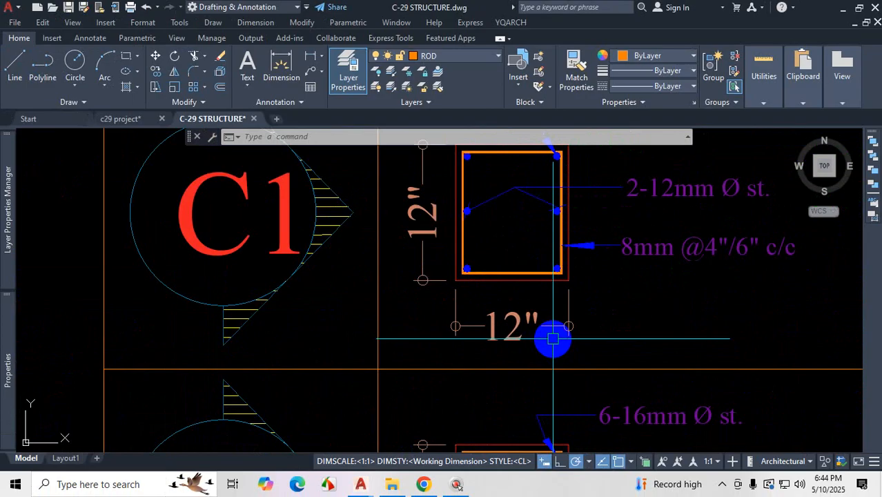
scroll(553, 338, "down", 2)
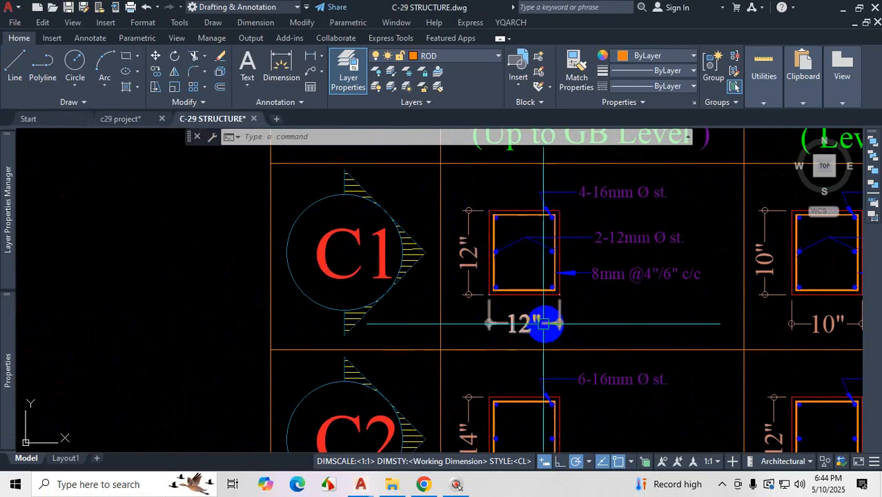
key("ctrl")
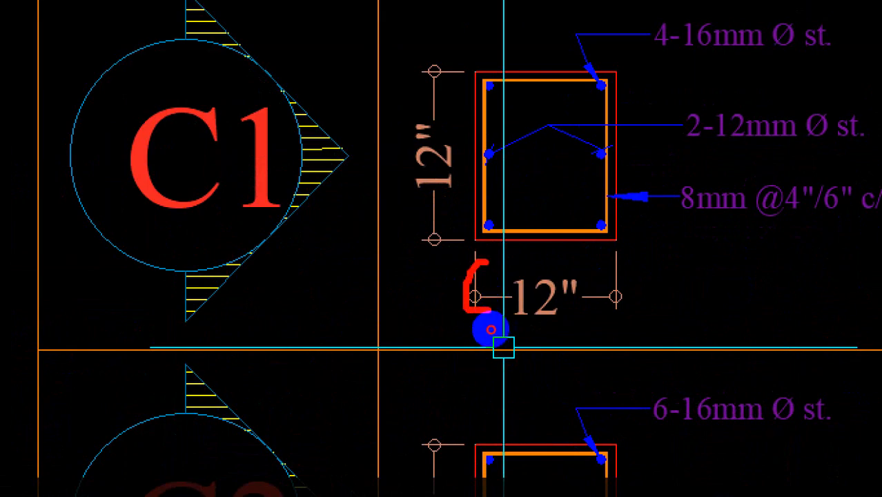
left_click_drag(491, 329, 447, 289)
mouse_move(598, 280)
left_mouse_down()
mouse_move(482, 341)
mouse_move(577, 268)
left_mouse_up()
key("Escape")
scroll(467, 325, "down", 6)
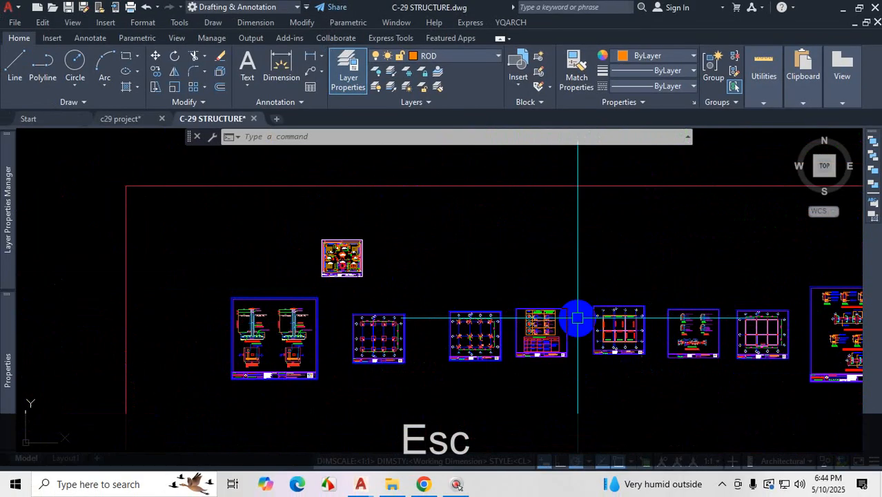
- Examine the dimensions in the grade beam reinforcement details and the Grid-1 roof beam sections
scroll(683, 325, "up", 3)
scroll(657, 326, "up", 8)
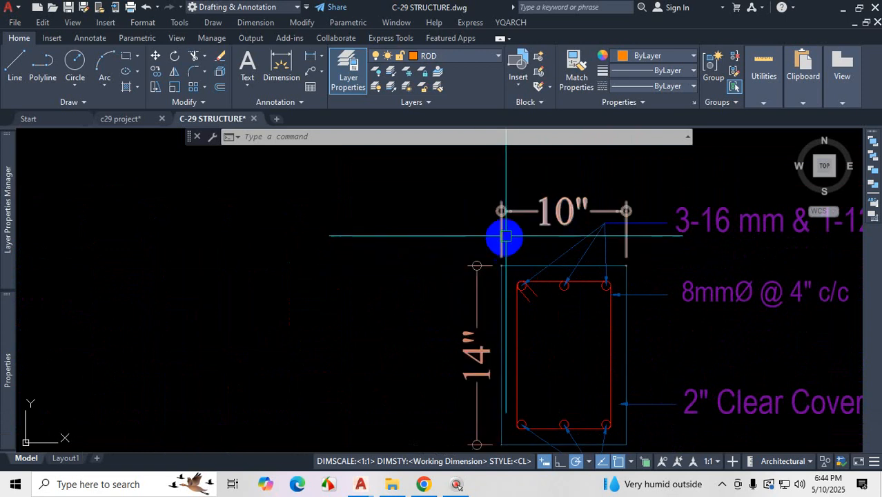
scroll(506, 245, "down", 8)
scroll(539, 321, "up", 5)
scroll(532, 309, "down", 1)
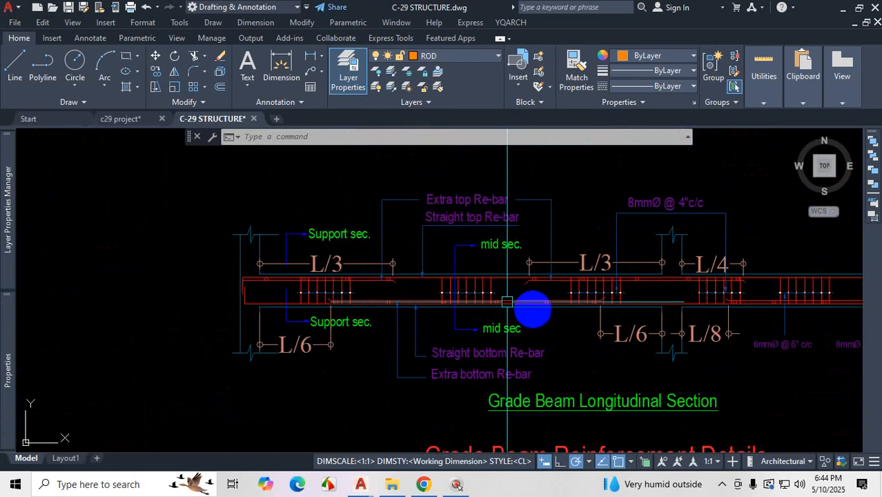
scroll(367, 261, "up", 2)
scroll(404, 262, "down", 7)
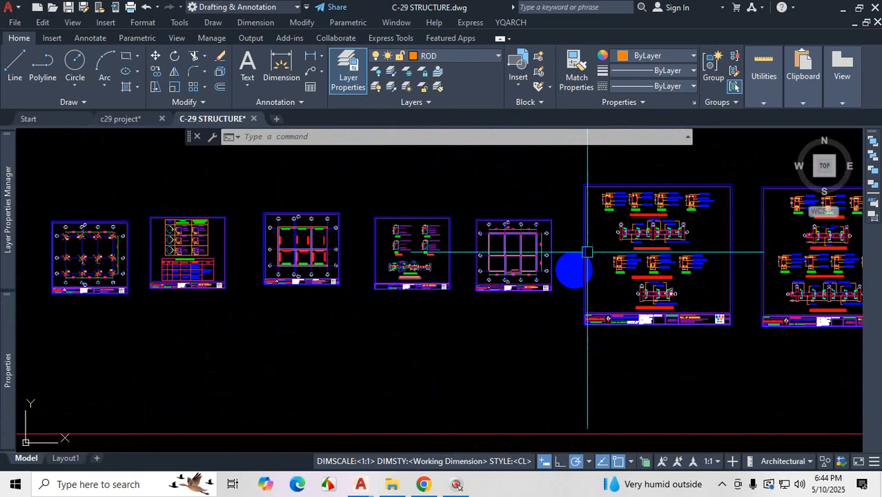
scroll(651, 212, "up", 6)
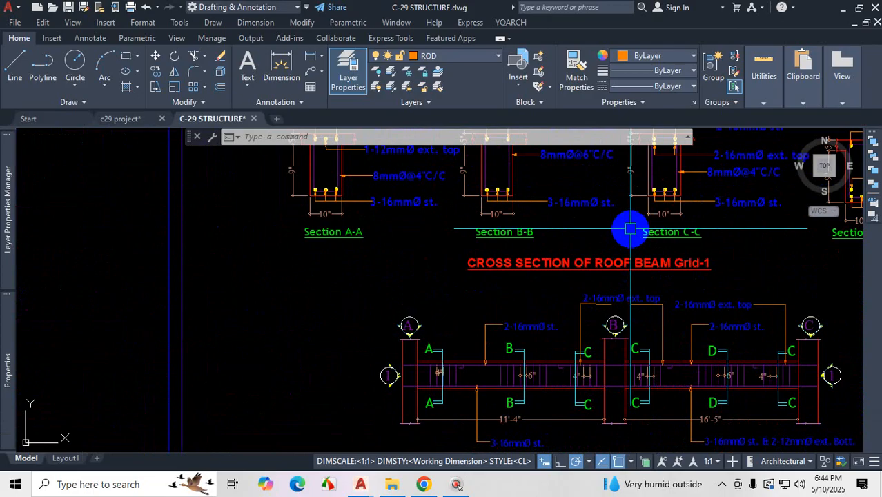
scroll(632, 296, "down", 6)
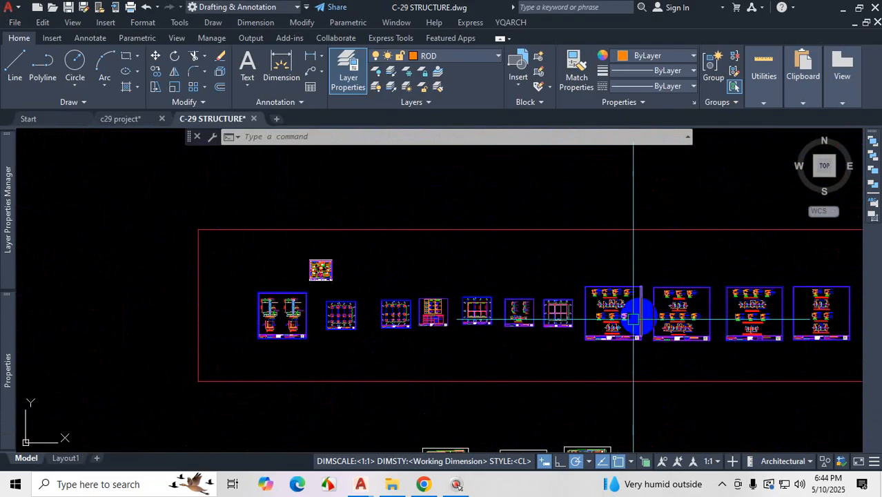
- Examine the annotation style settings to locate the dimension style entry
left_click(302, 102)
key("ctrl+1")
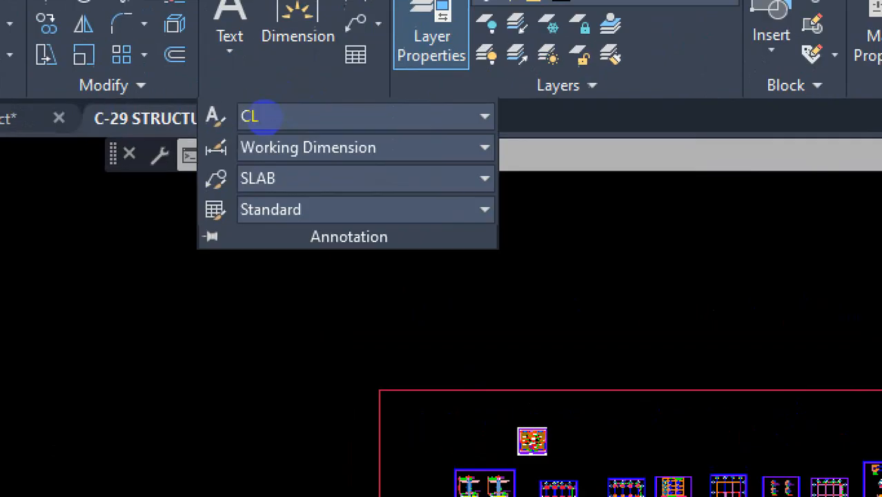
left_click(233, 132)
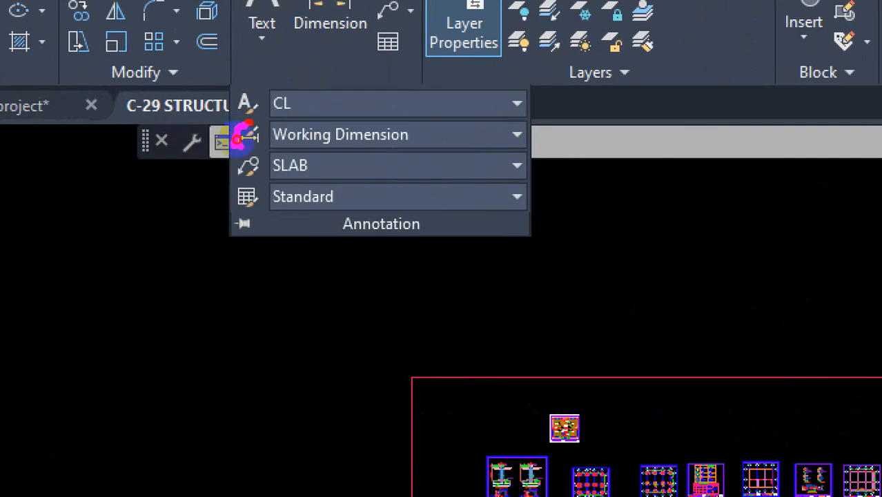
left_click_drag(216, 160, 220, 318)
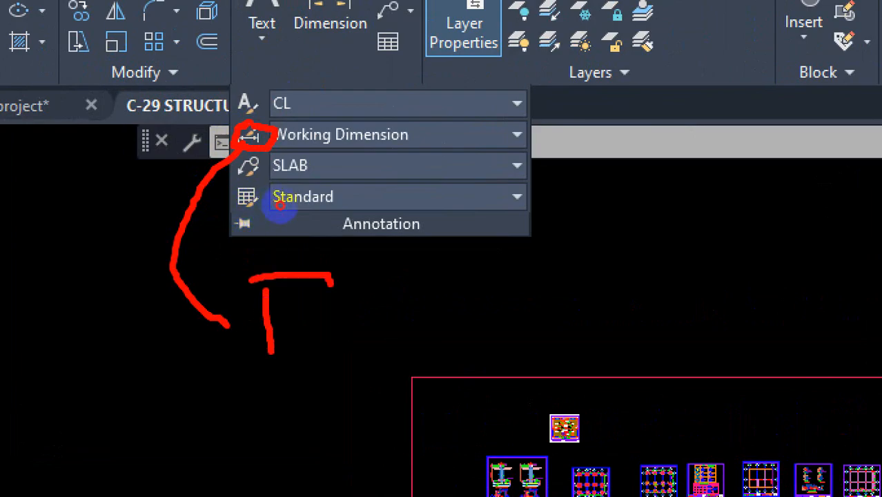
left_click_drag(332, 283, 257, 362)
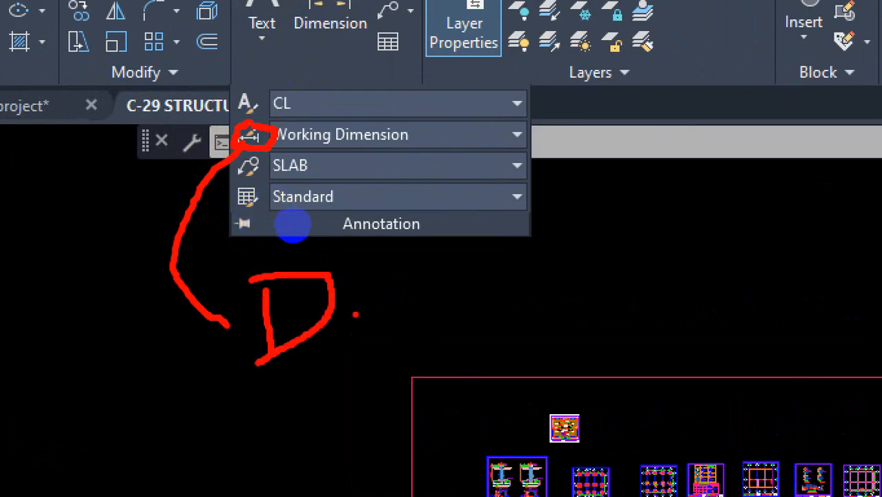
left_click_drag(354, 314, 452, 303)
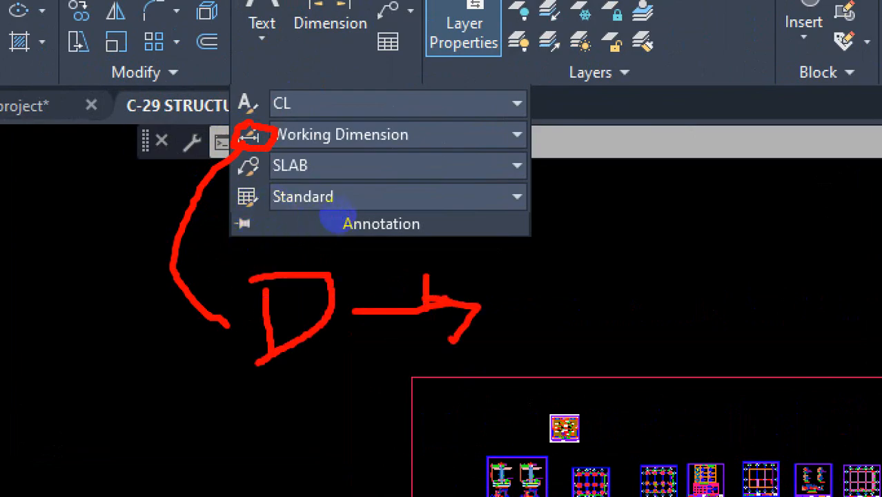
key("Escape")
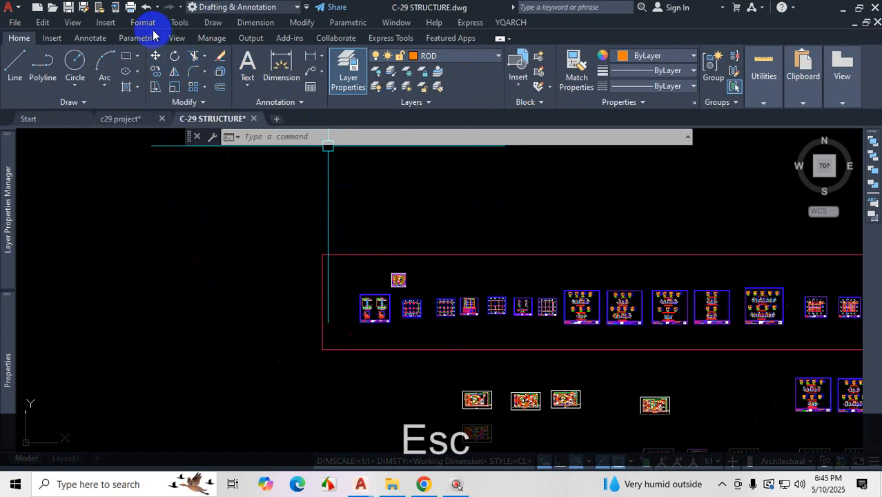
left_click(144, 23)
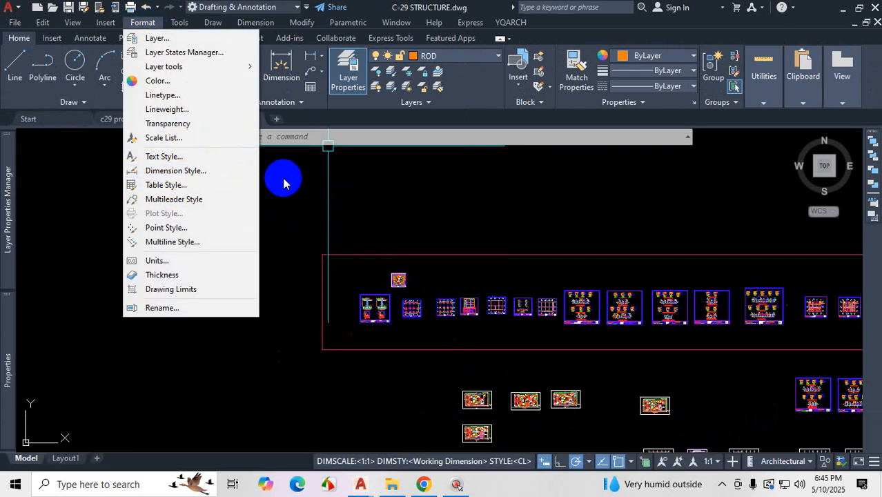
key("Escape")
key("Return")
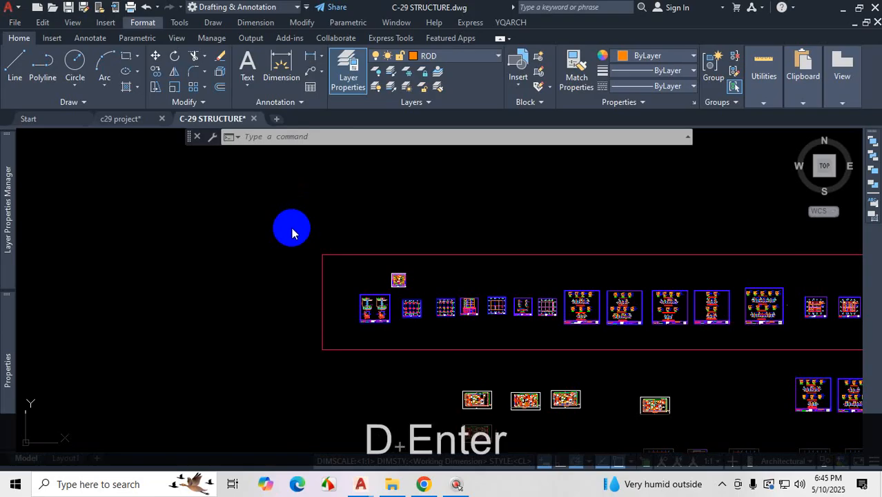
left_click(266, 221)
key("Escape")
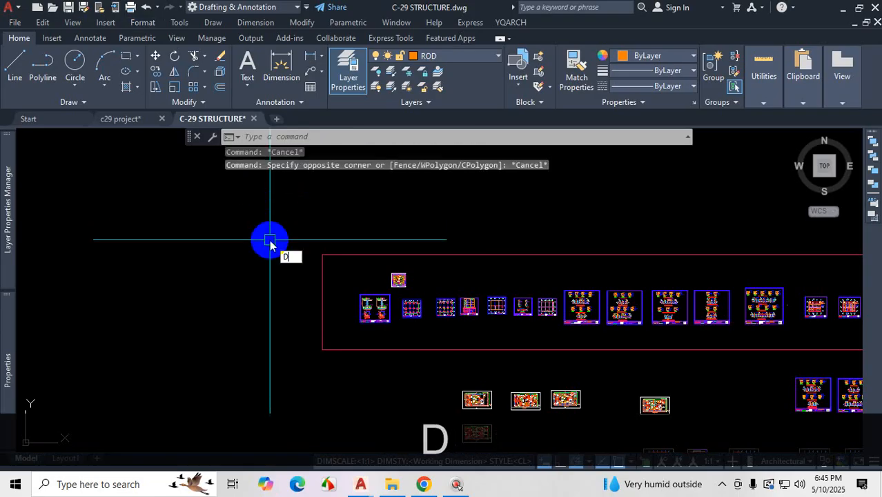
- Open the Dimension Style Manager and browse its list of existing styles
type("D")
key("Return")
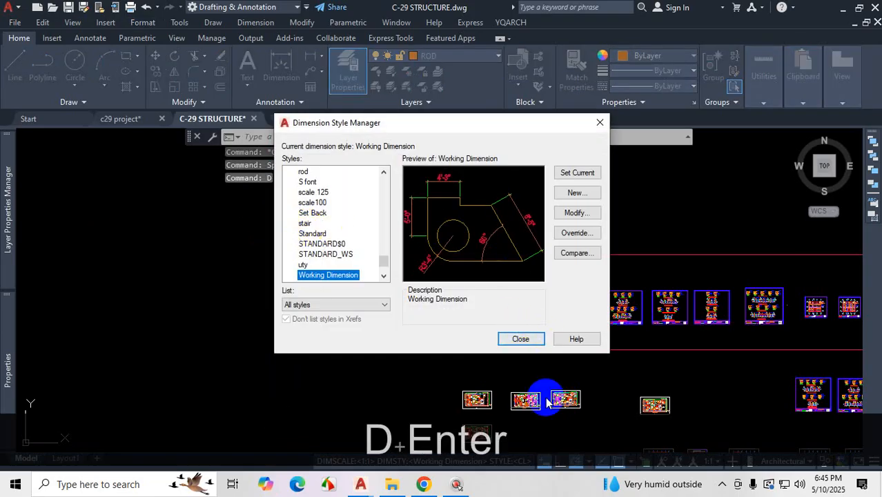
left_click(723, 484)
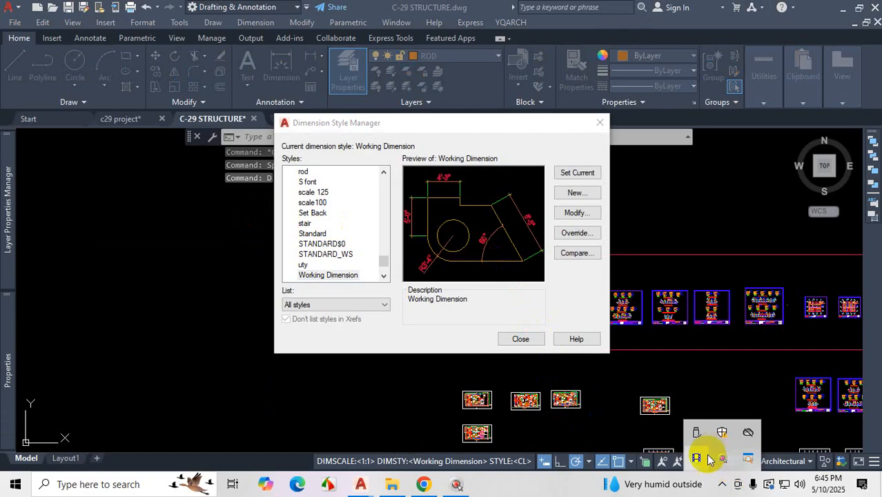
left_click(492, 305)
scroll(330, 252, "up", 5)
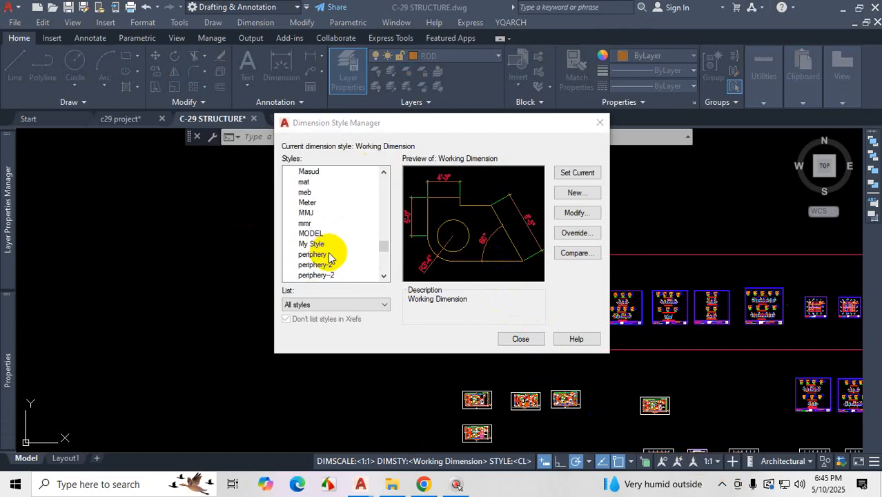
- Close the Dimension Style Manager and start a new blank drawing
scroll(331, 254, "up", 10)
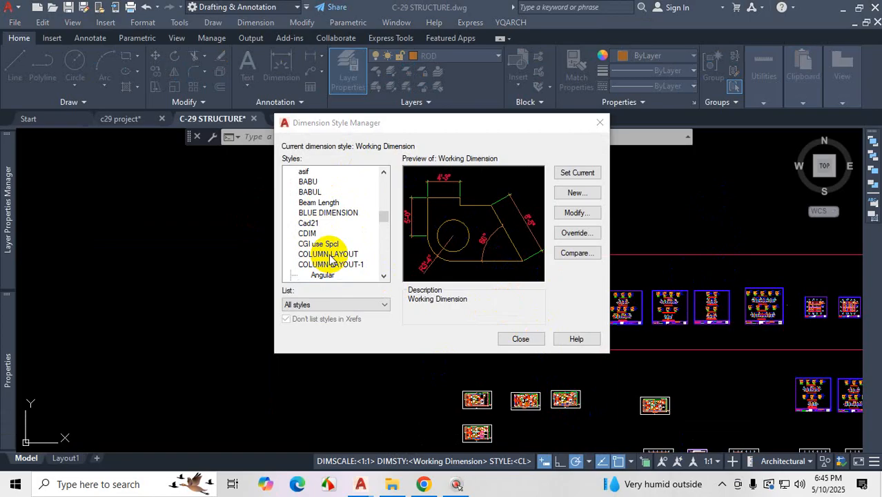
left_click(598, 124)
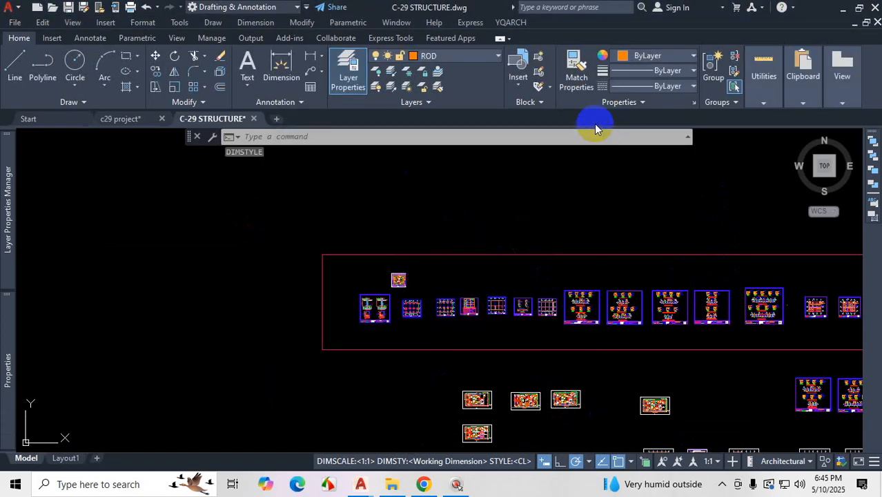
left_click(277, 120)
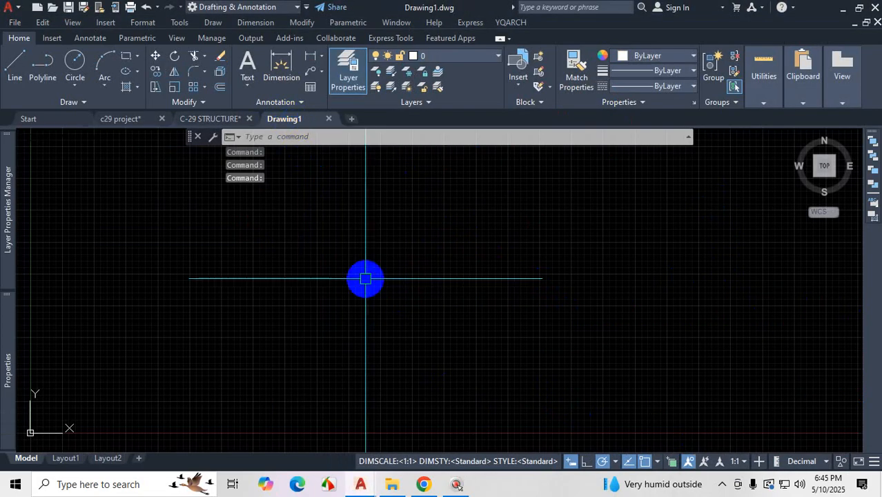
- Examine the default dimension styles of the new drawing in the Dimension Style Manager, and close it
type("D")
key("Return")
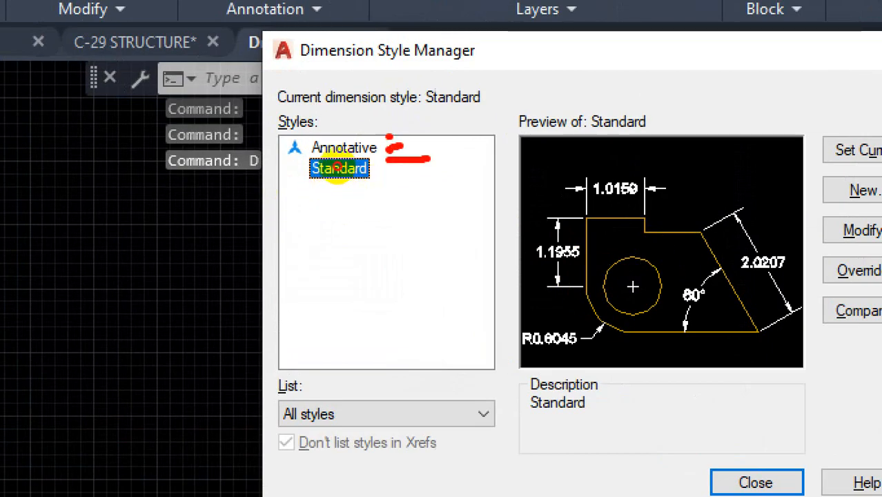
mouse_move(391, 136)
left_mouse_down()
mouse_move(278, 167)
mouse_move(309, 181)
mouse_move(349, 176)
left_mouse_up()
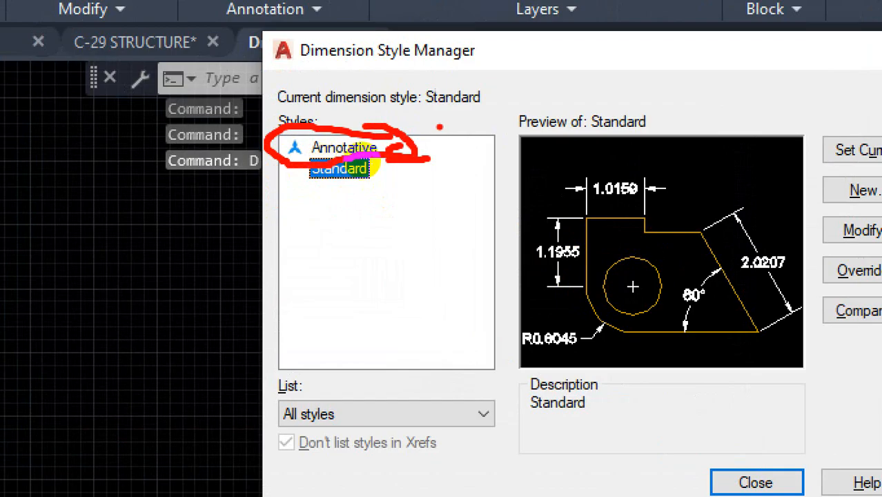
left_click_drag(364, 105, 323, 147)
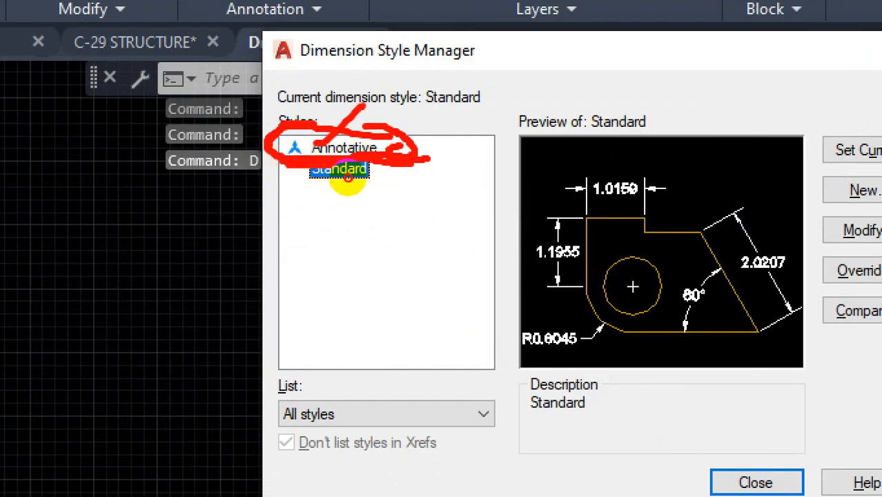
mouse_move(327, 171)
left_mouse_down()
mouse_move(290, 178)
mouse_move(319, 194)
left_mouse_up()
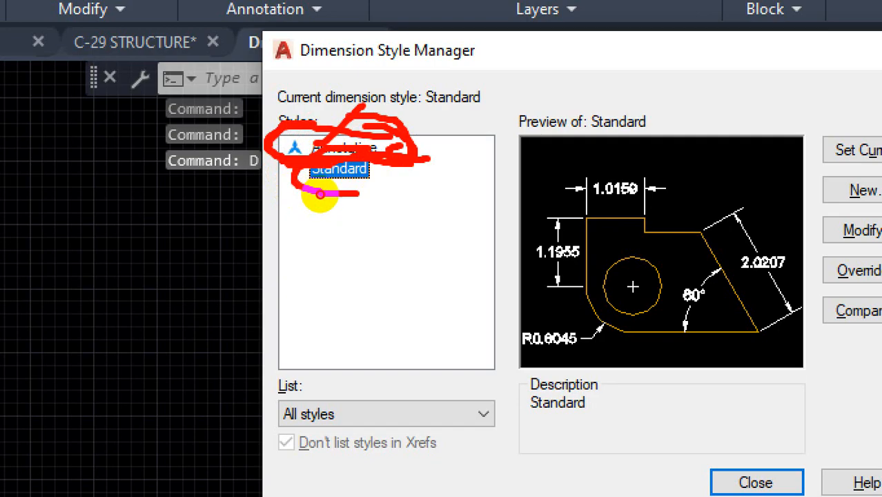
key("Escape")
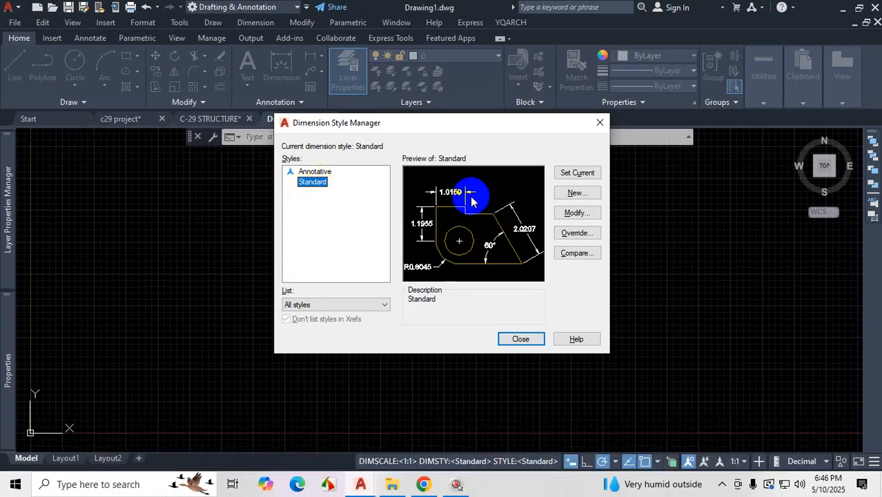
left_click(599, 131)
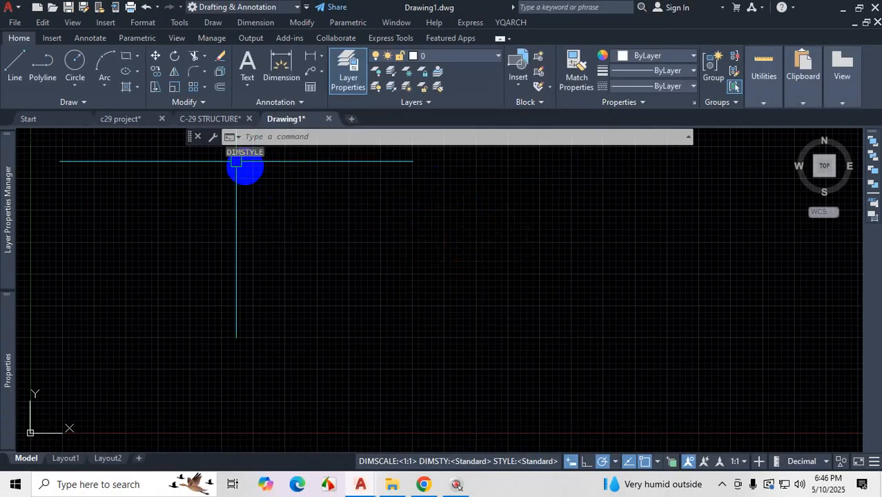
- Switch to the c29 project drawing and look at the dimensions on its framed floor plan sheet
left_click(141, 119)
scroll(453, 279, "up", 10)
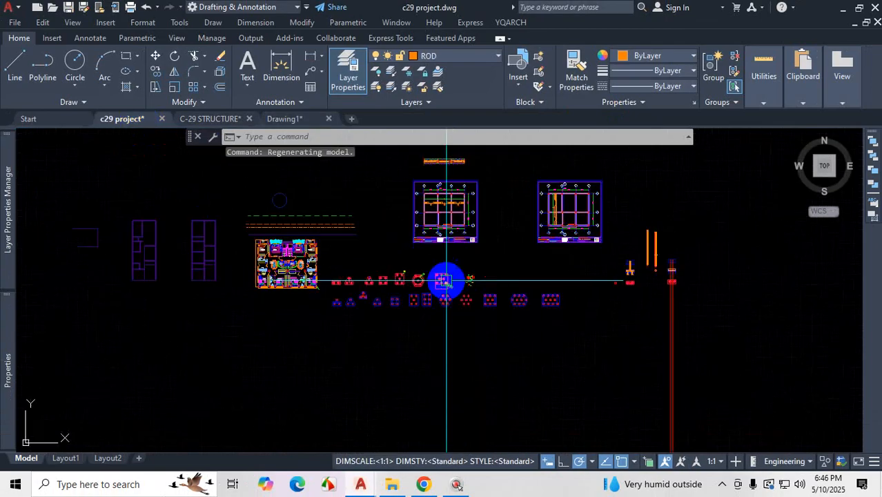
scroll(497, 201, "up", 5)
scroll(388, 251, "down", 5)
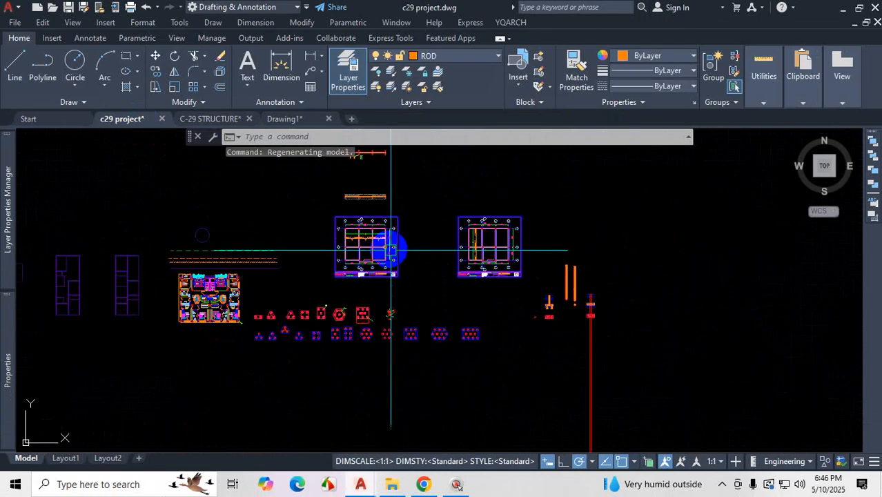
scroll(358, 217, "up", 5)
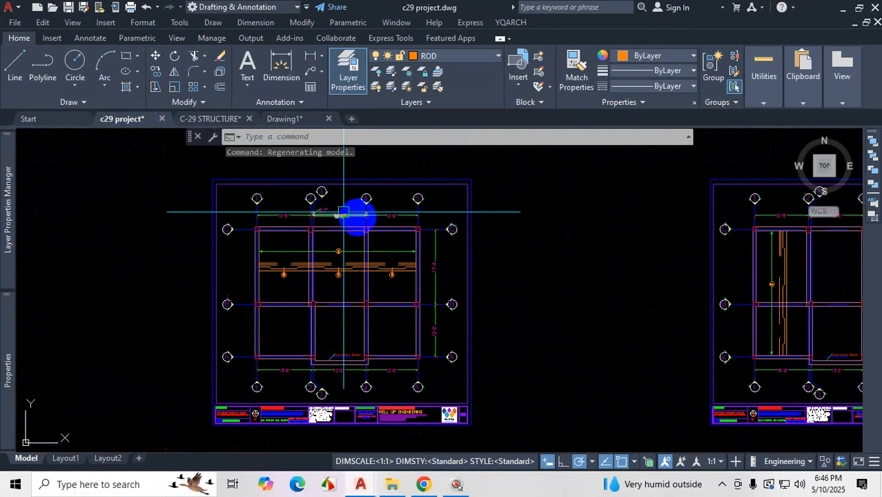
- Return to the C-29 STRUCTURE drawing and browse its dimension styles down to the end of the list
left_click(205, 119)
scroll(354, 296, "down", 6)
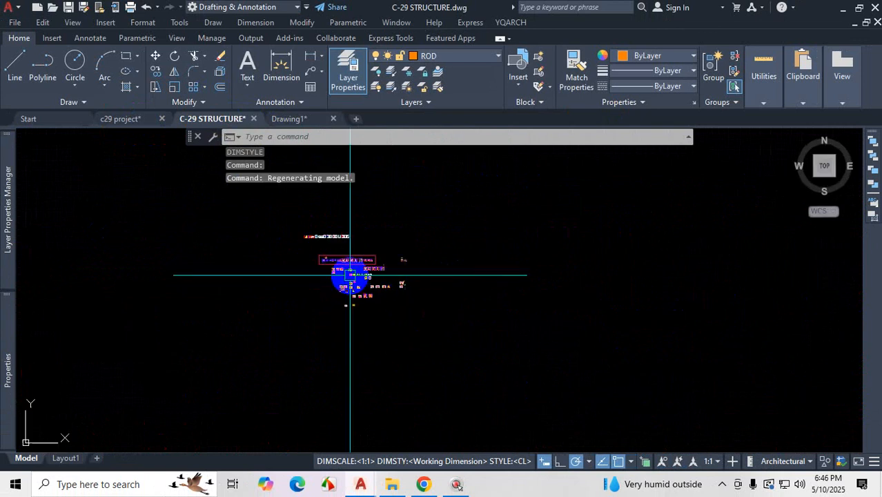
scroll(305, 315, "up", 8)
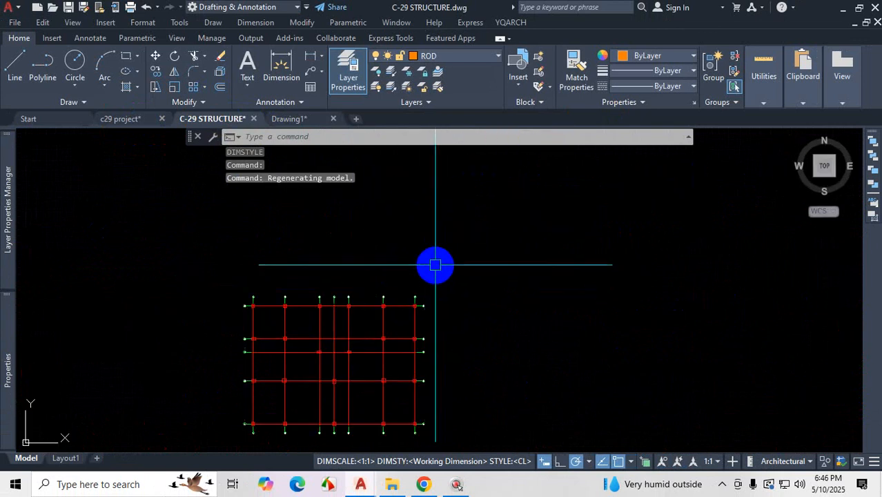
scroll(423, 329, "up", 2)
type("D")
key("Return")
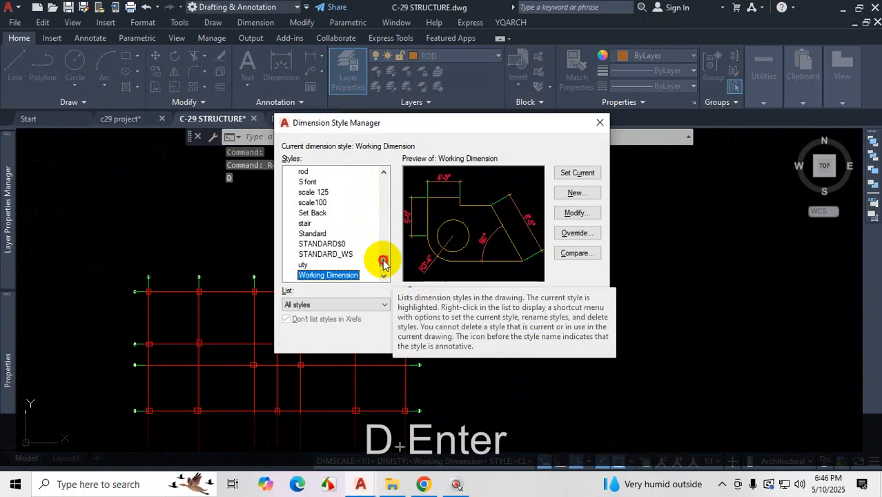
mouse_move(383, 262)
left_mouse_down()
mouse_move(380, 174)
mouse_move(381, 270)
mouse_move(374, 244)
mouse_move(371, 252)
mouse_move(382, 265)
left_mouse_up()
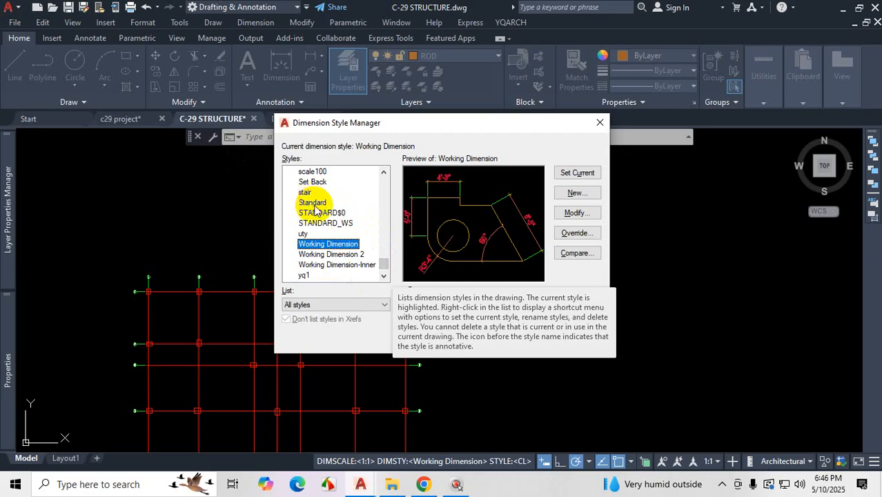
- Review the Standard dimension style's lines, symbols and arrows, text and fit settings without changing them
left_click(315, 204)
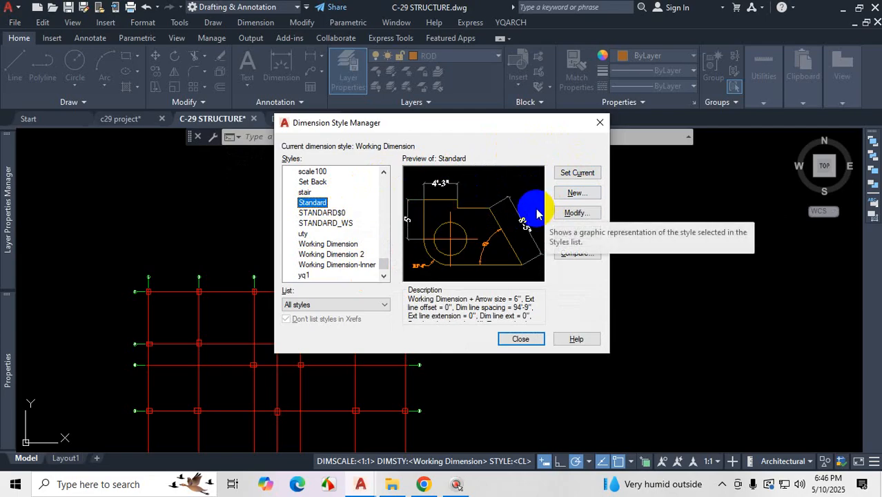
left_click(583, 215)
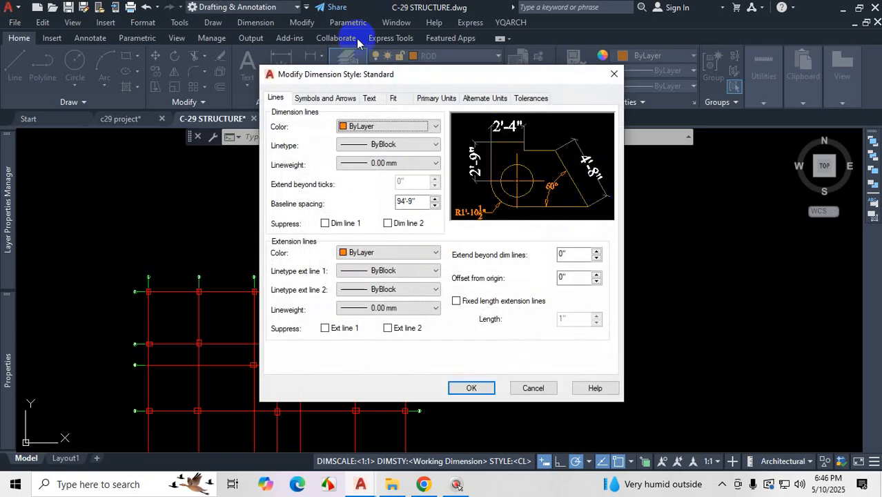
left_click(324, 99)
left_click(369, 99)
left_click(392, 98)
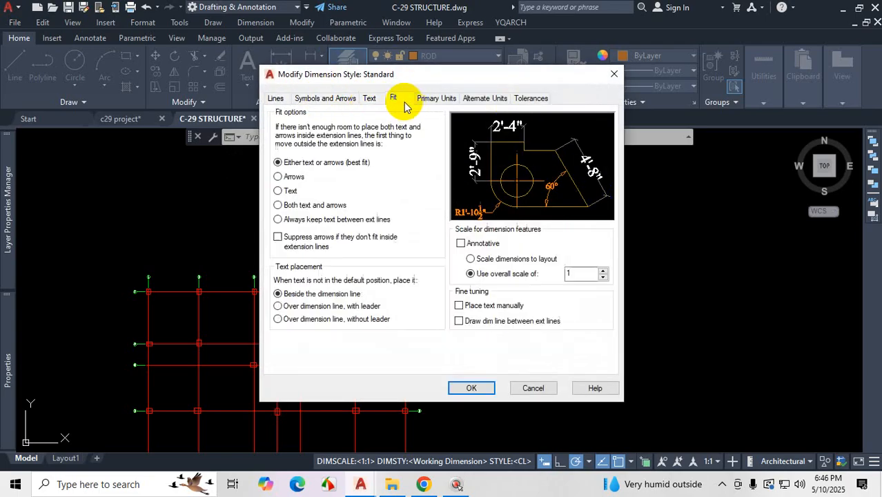
left_click(370, 98)
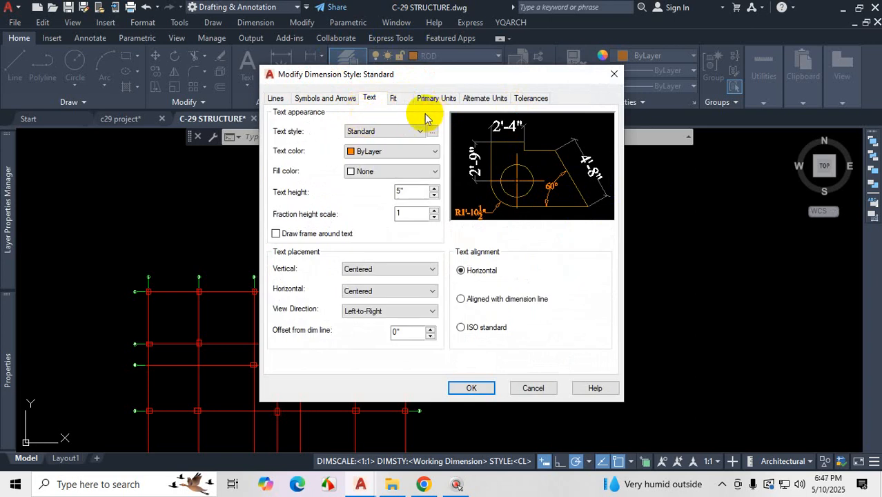
key("Escape")
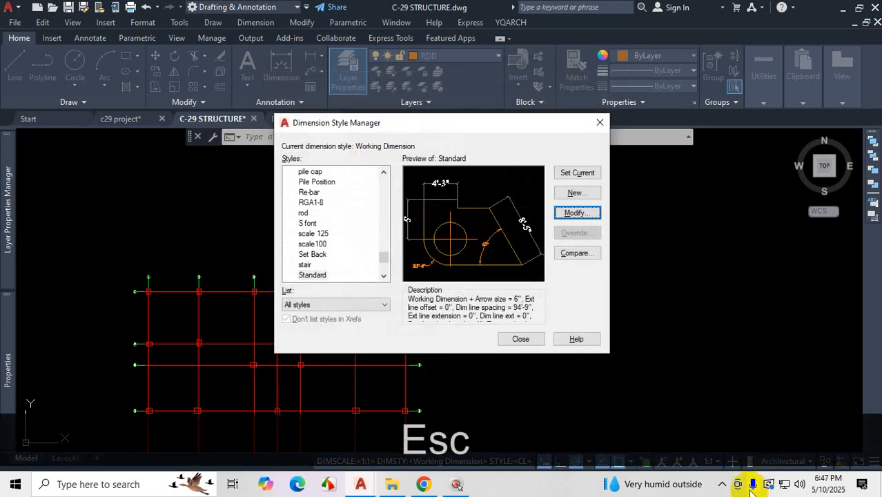
- Create a new dimension style named CL1, based on Standard and used for all dimensions
left_click(724, 484)
left_click(314, 275)
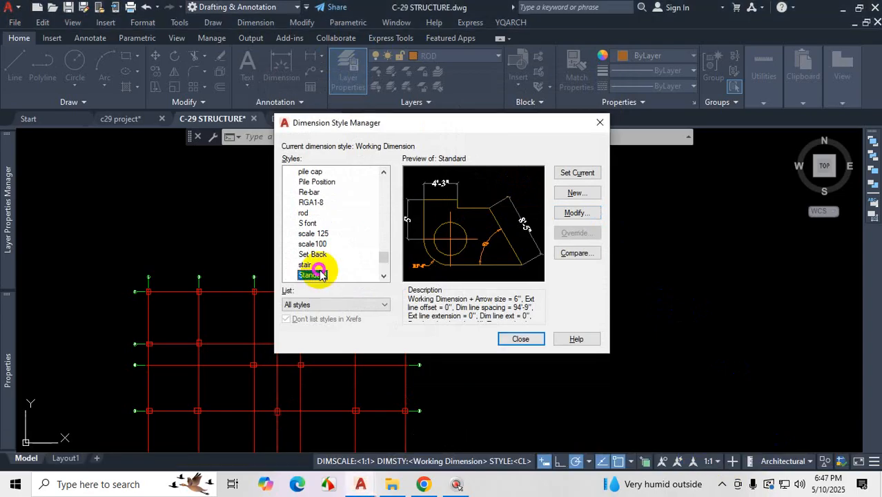
left_click(576, 193)
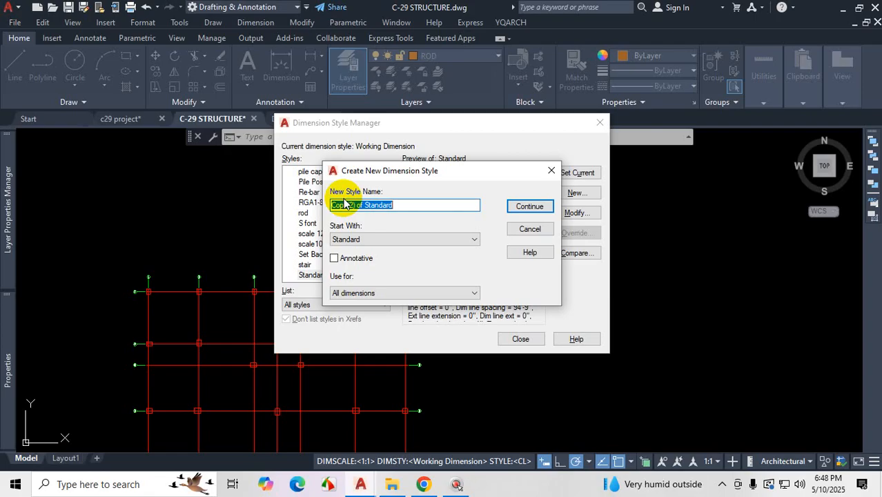
type("CL1")
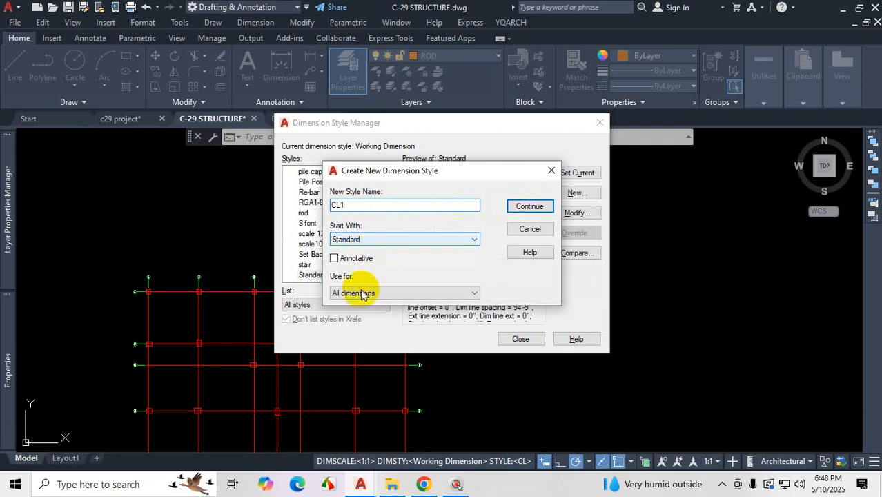
key("ctrl+1")
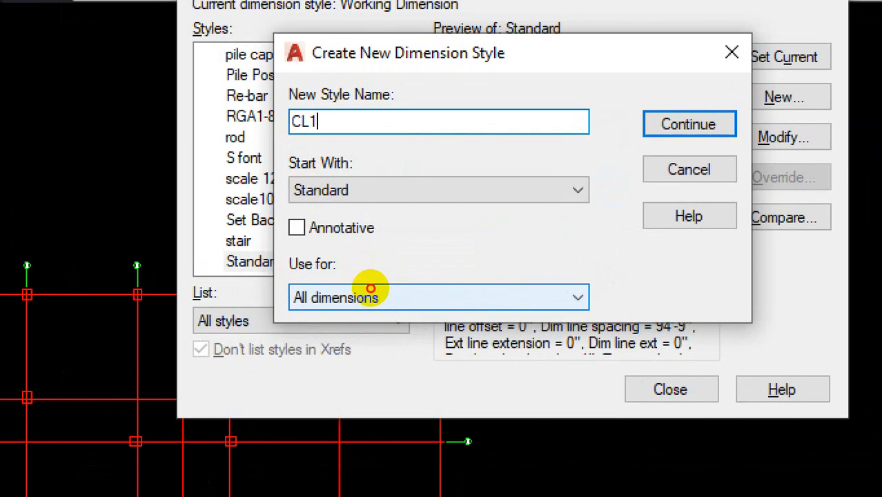
mouse_move(327, 277)
left_mouse_down()
mouse_move(372, 282)
mouse_move(366, 276)
left_mouse_up()
left_click(312, 215)
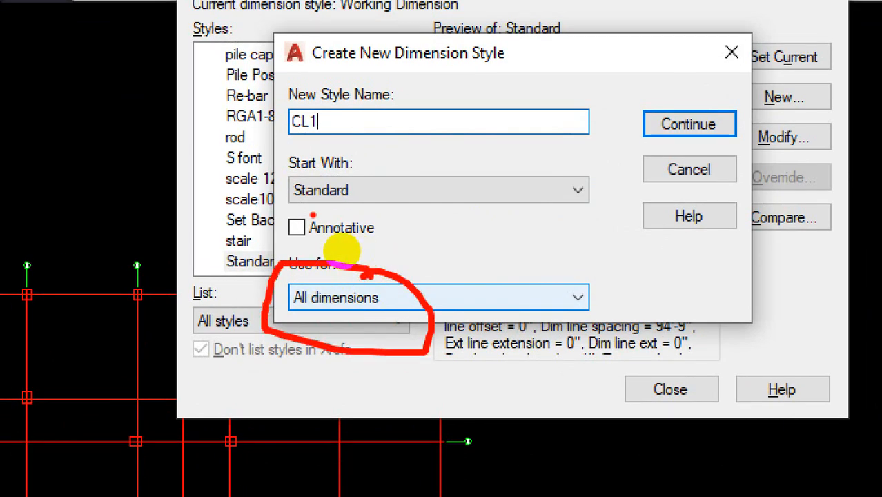
mouse_move(290, 201)
left_mouse_down()
mouse_move(356, 201)
mouse_move(408, 165)
left_mouse_up()
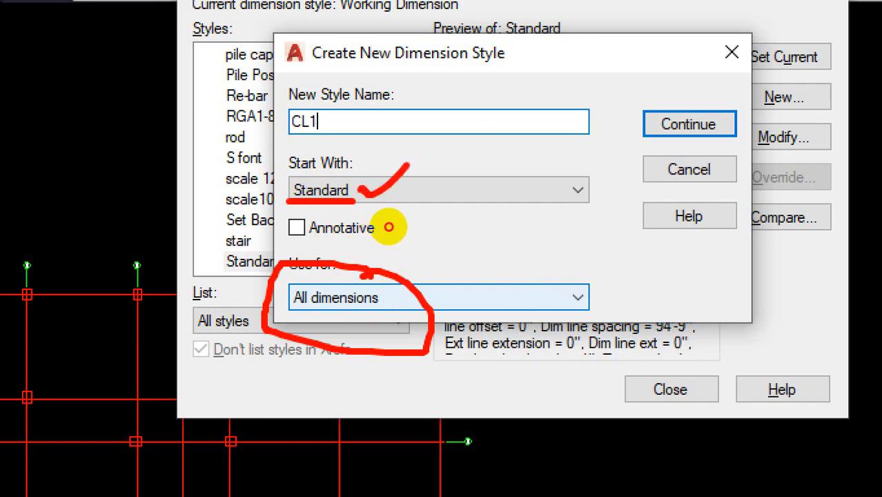
left_click_drag(346, 121, 407, 104)
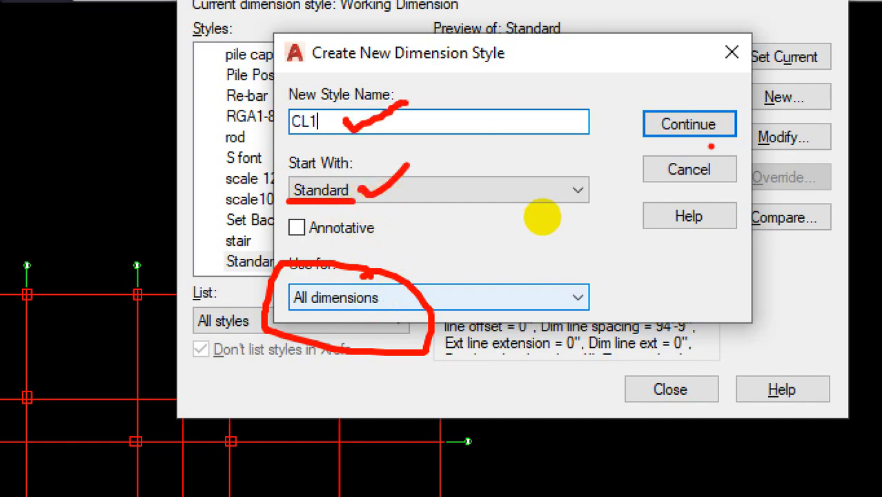
key("Escape")
left_click(689, 124)
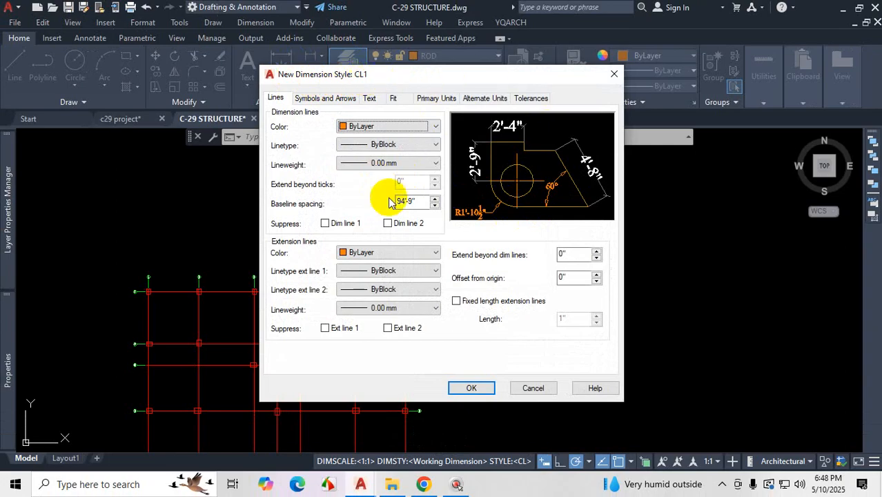
left_click(723, 485)
left_click(698, 459)
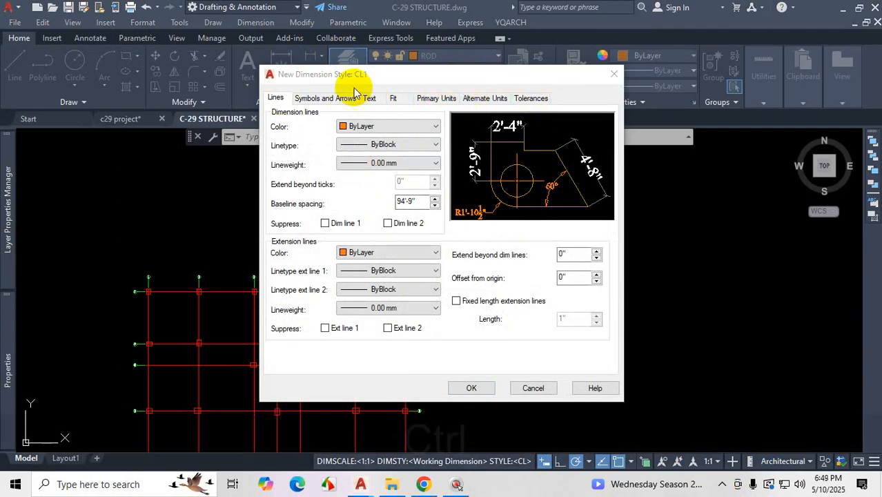
key("ctrl+1")
left_click(275, 98)
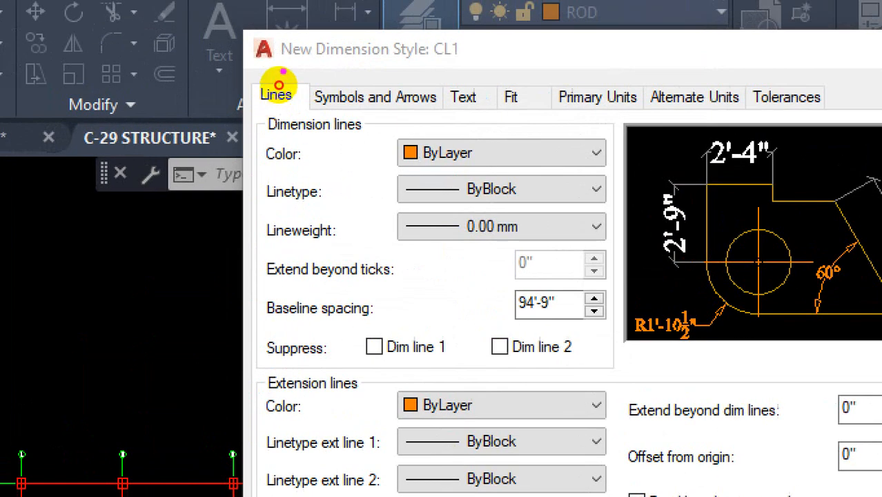
mouse_move(279, 85)
left_mouse_down()
mouse_move(367, 82)
mouse_move(236, 67)
mouse_move(240, 94)
left_mouse_up()
key("Escape")
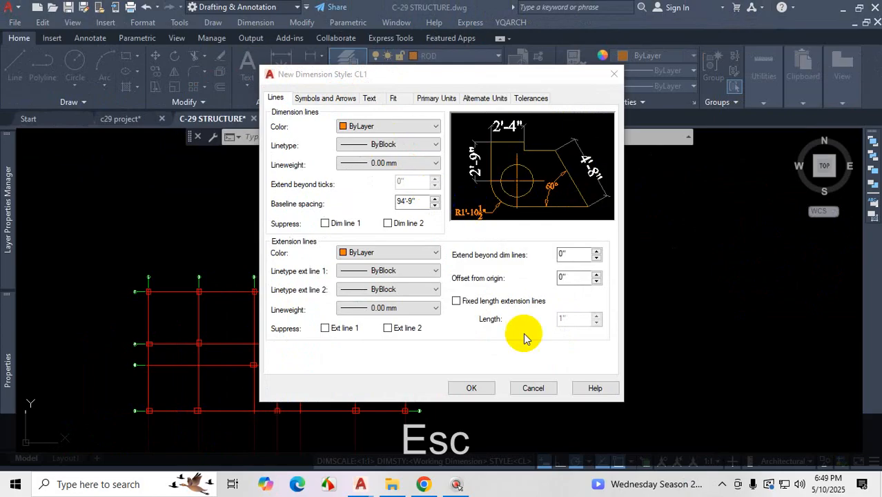
- Accept the settings of the CL1 style and make it the current dimension style
left_click(469, 388)
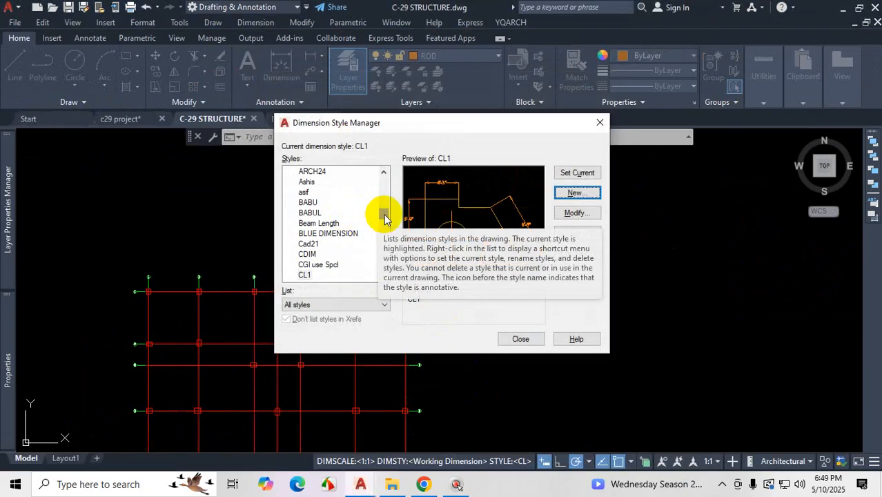
left_click(304, 276)
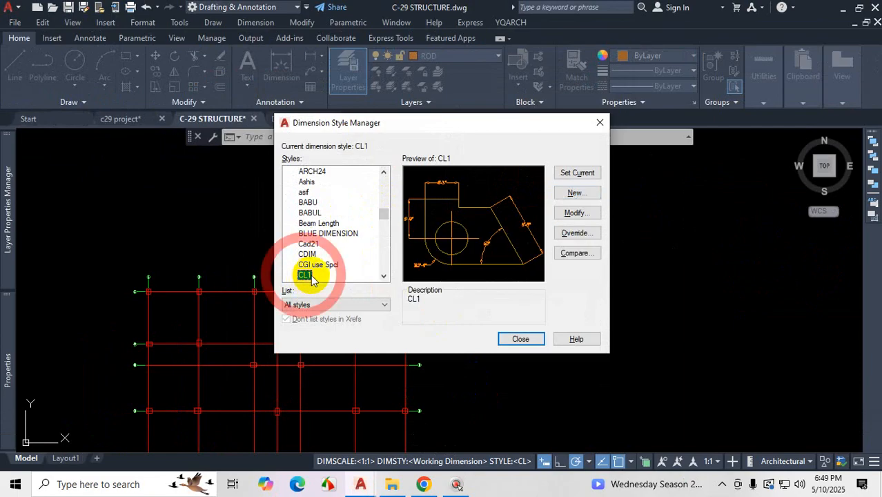
left_click(585, 176)
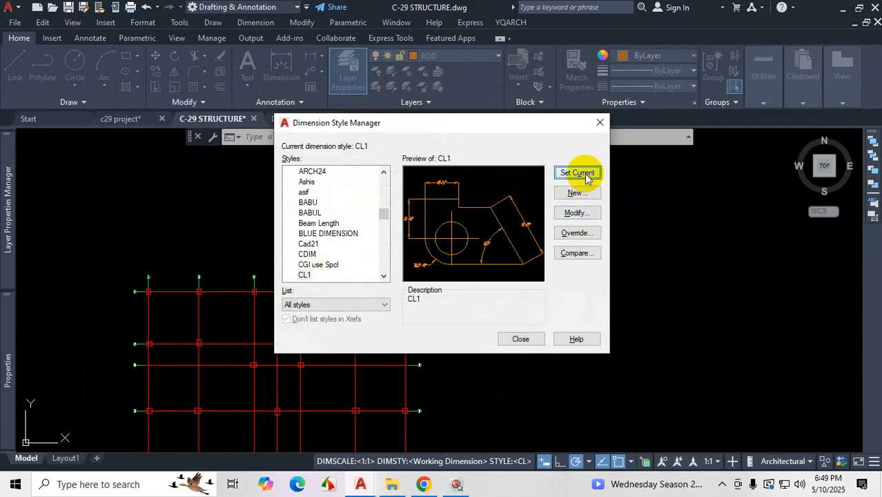
- Keep CL1 set as the current dimension style and finish managing the dimension styles
left_click(307, 275)
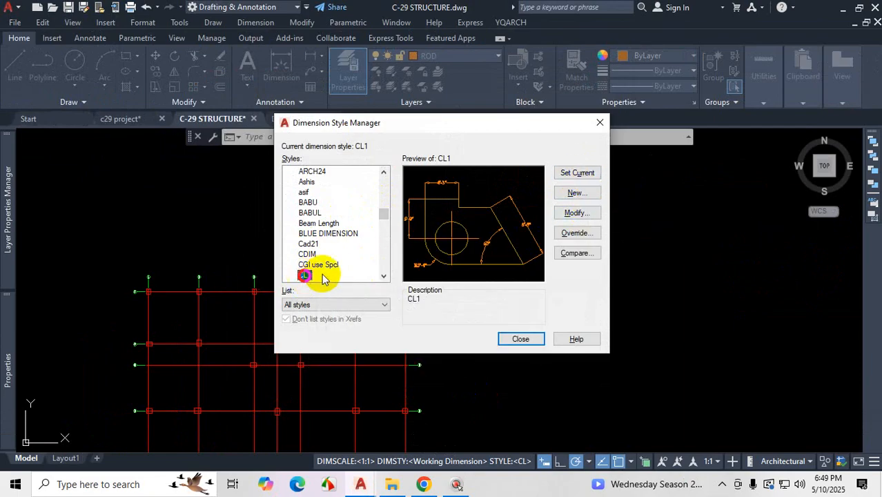
left_click(580, 174)
left_click(520, 339)
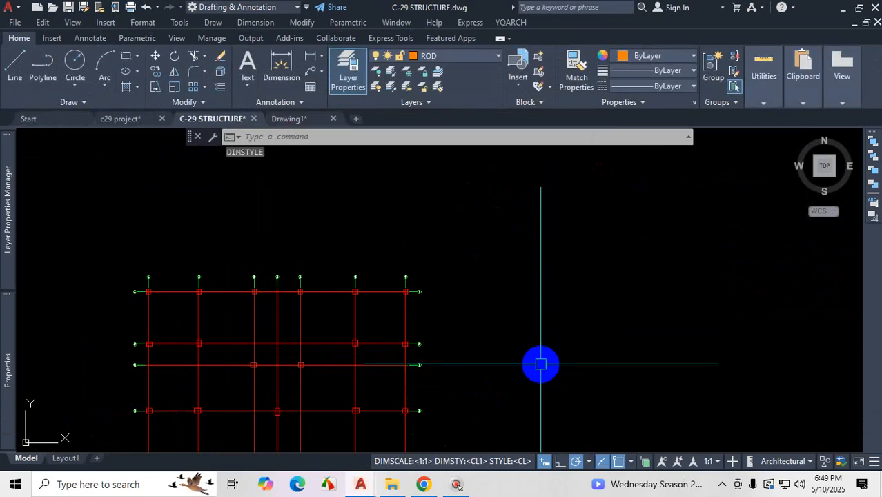
- Examine the general Dimension tool's description and the DIM command's prompt options without dimensioning anything
scroll(535, 310, "down", 2)
scroll(434, 315, "up", 5)
scroll(476, 280, "up", 2)
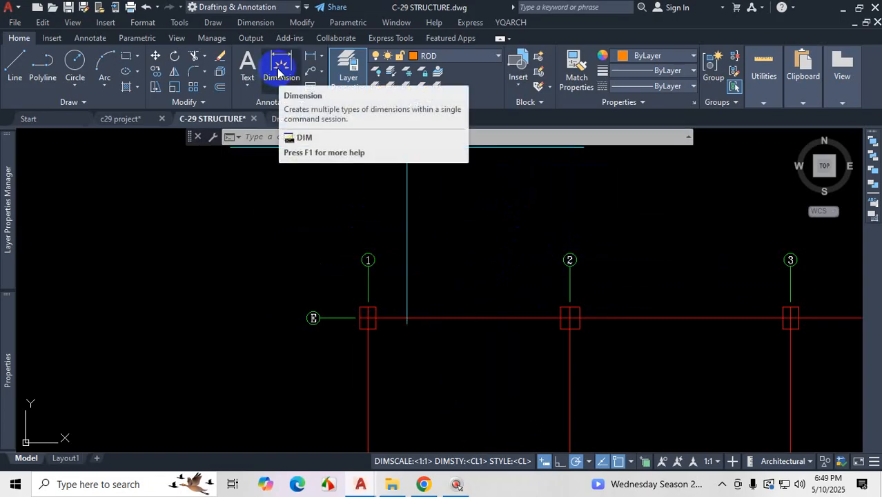
key("ctrl+1")
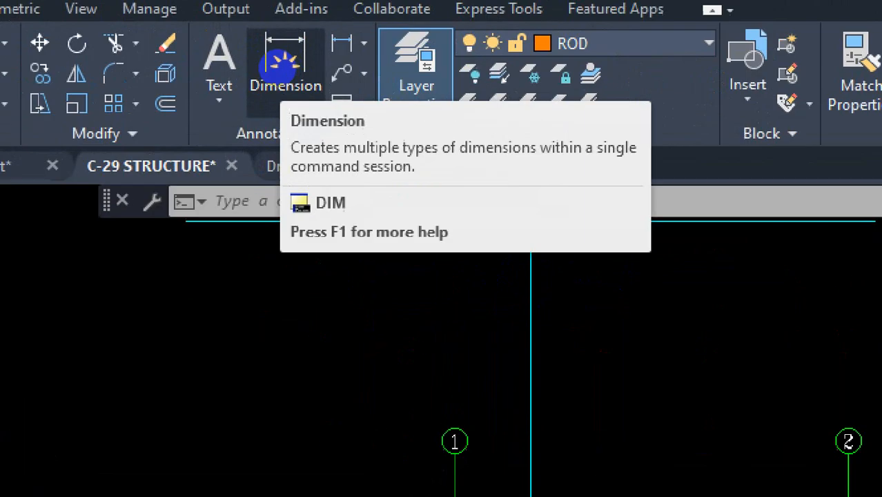
left_click(279, 69)
mouse_move(303, 130)
left_mouse_down()
mouse_move(350, 142)
mouse_move(308, 127)
left_mouse_up()
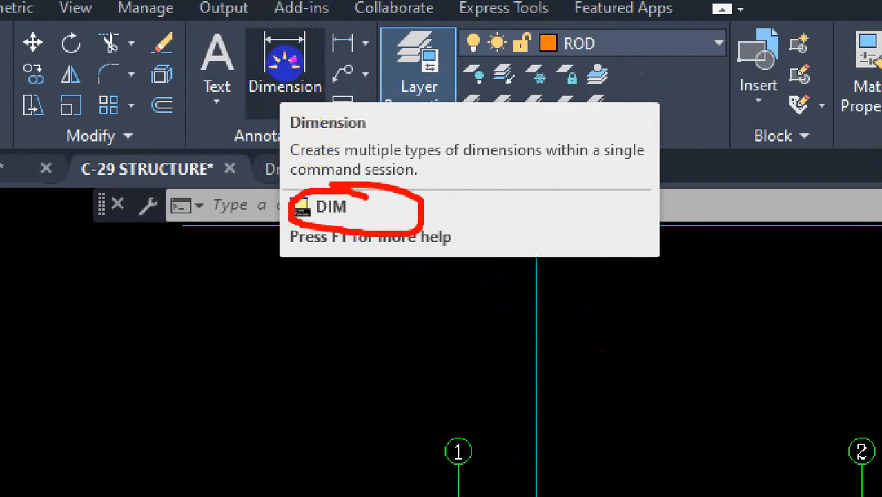
key("Escape")
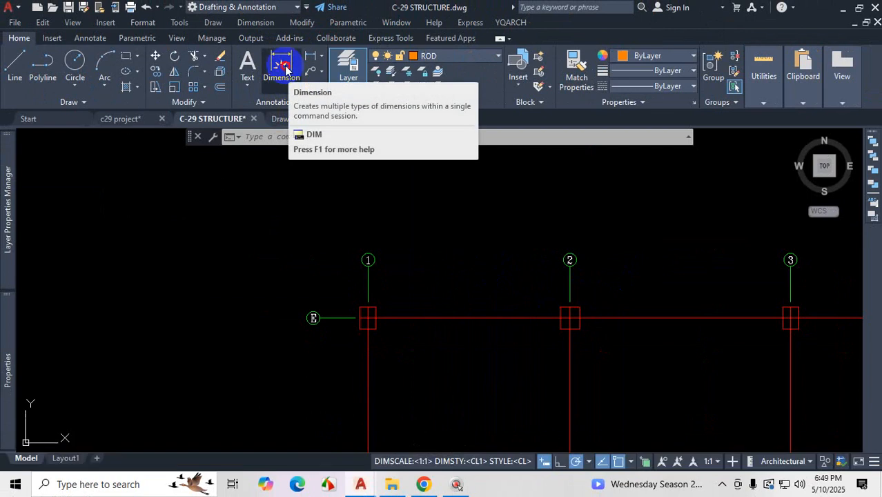
left_click(283, 66)
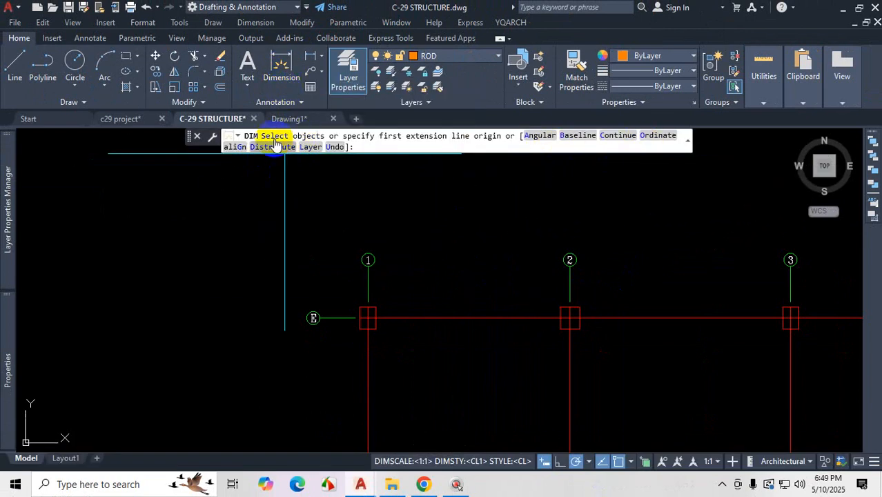
key("Escape")
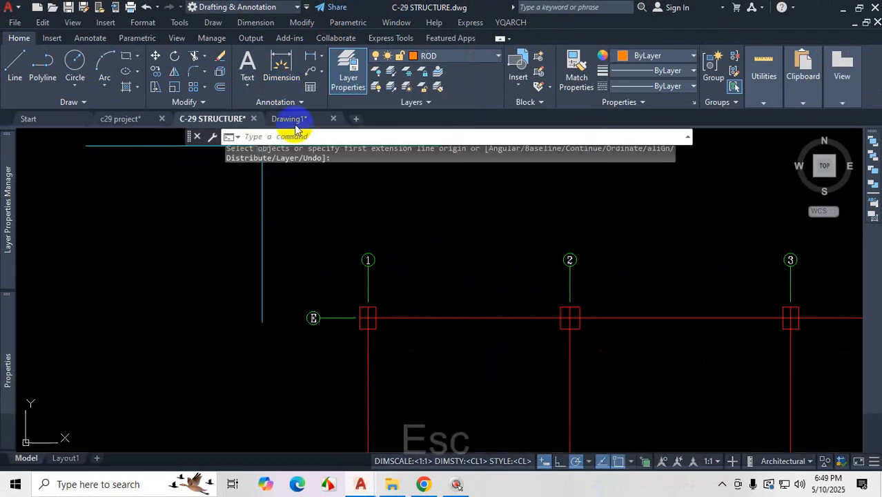
- Review the available dimension types, from Linear and Aligned to Angular, Arc Length, Radius and Diameter
left_click(321, 60)
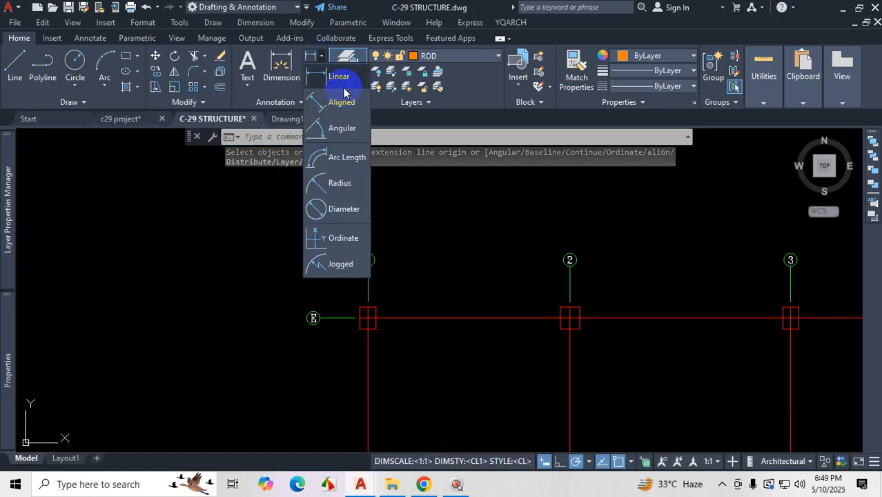
key("ctrl+1")
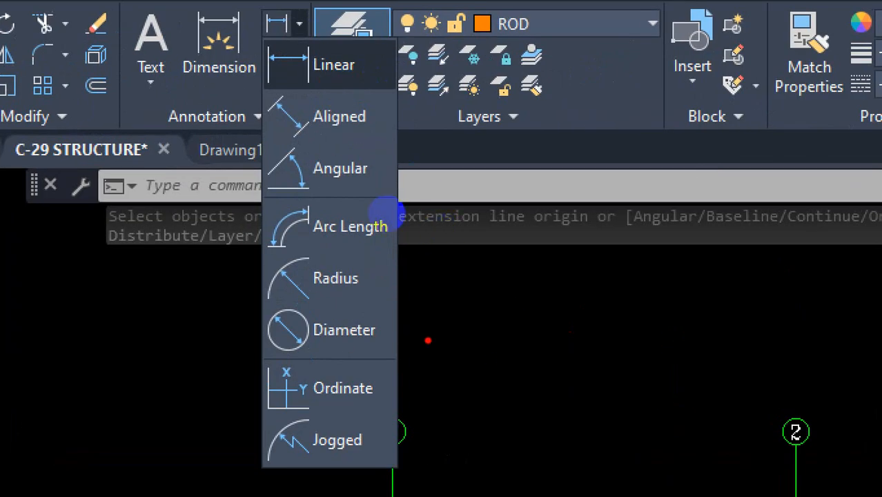
left_click_drag(428, 340, 751, 348)
left_click_drag(429, 306, 432, 383)
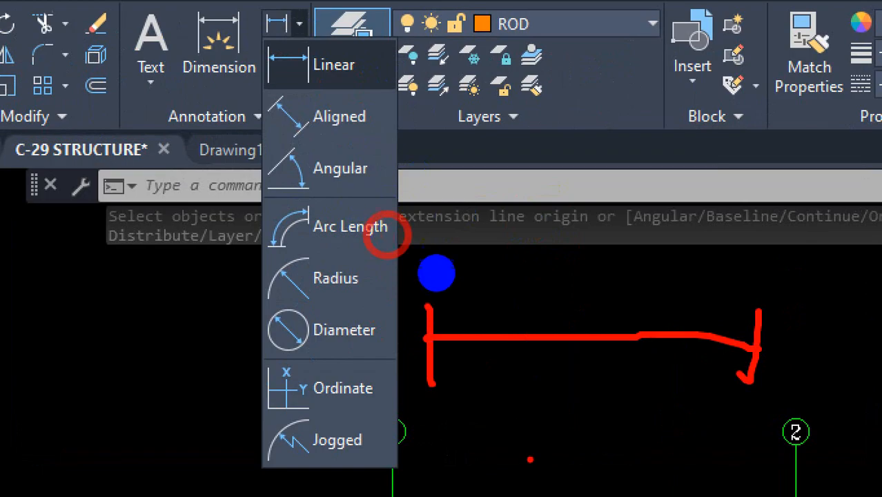
left_click_drag(412, 269, 584, 258)
left_click_drag(226, 78, 366, 32)
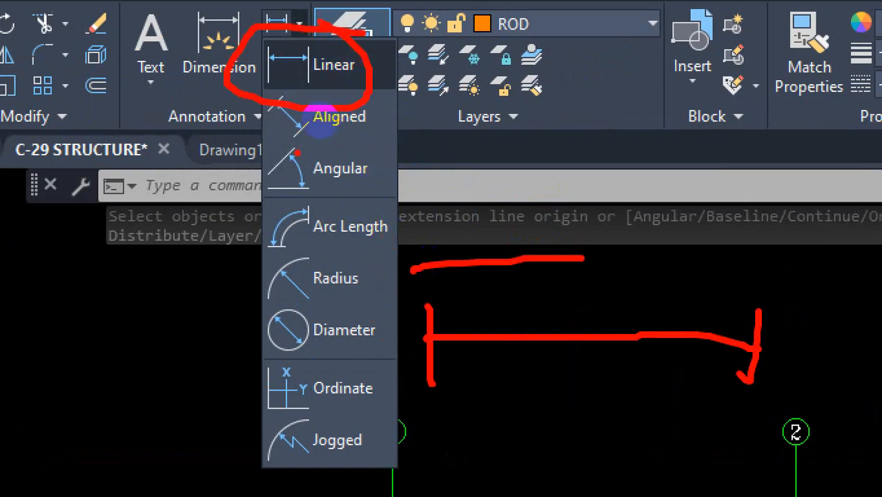
key("Escape")
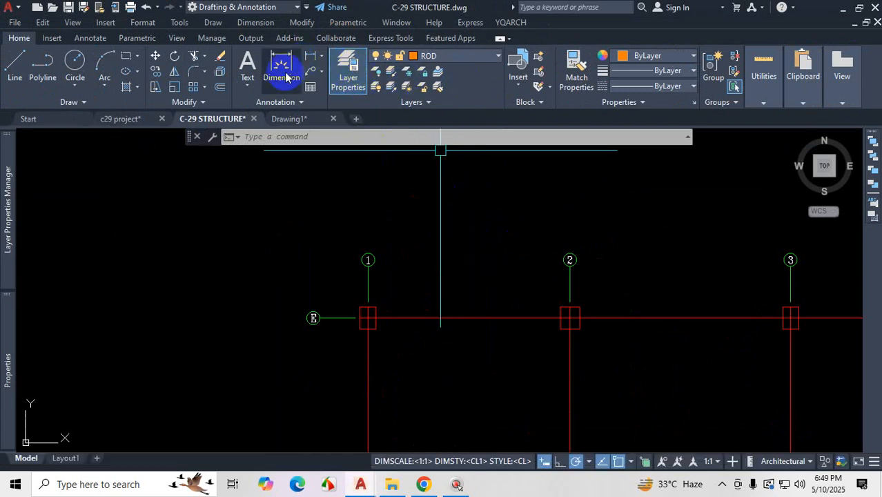
left_click(323, 60)
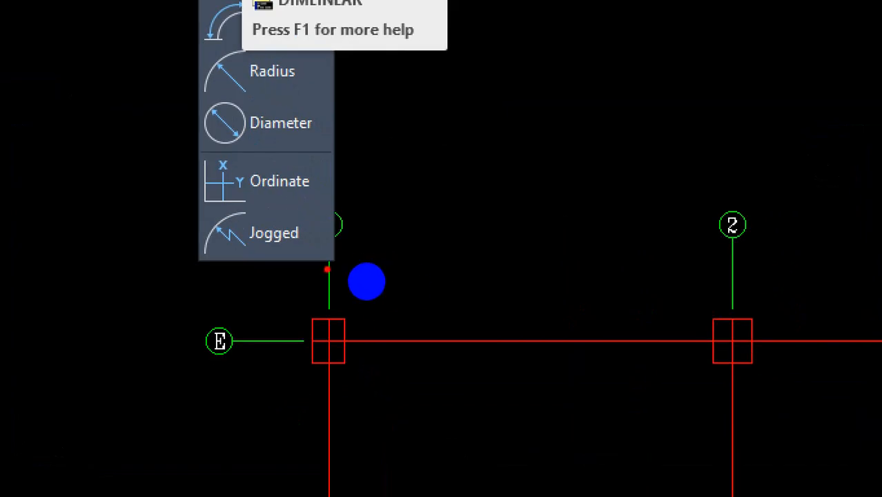
left_click_drag(326, 269, 690, 279)
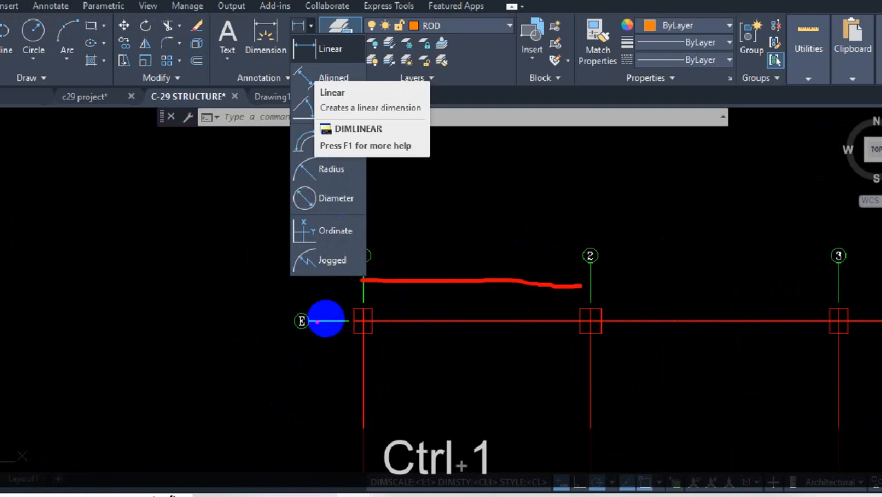
left_click_drag(317, 322, 311, 489)
left_click_drag(309, 456, 337, 450)
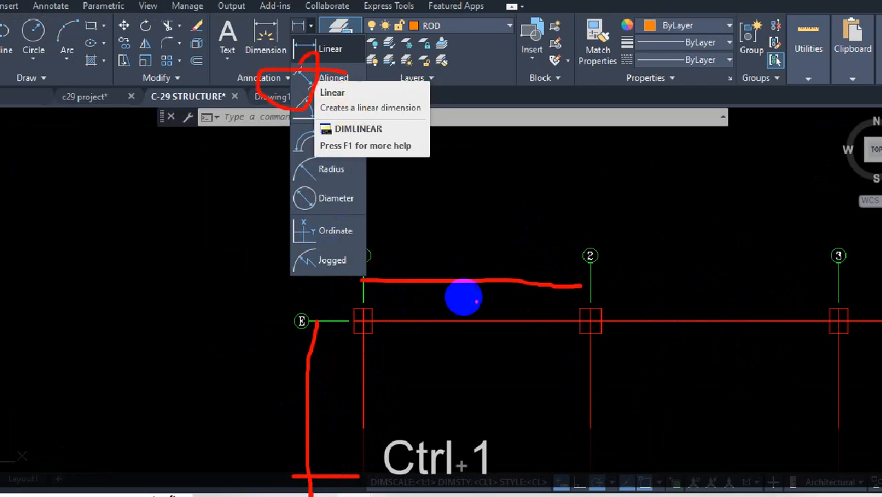
mouse_move(587, 321)
left_mouse_down()
mouse_move(407, 437)
mouse_move(399, 461)
left_mouse_up()
key("Escape")
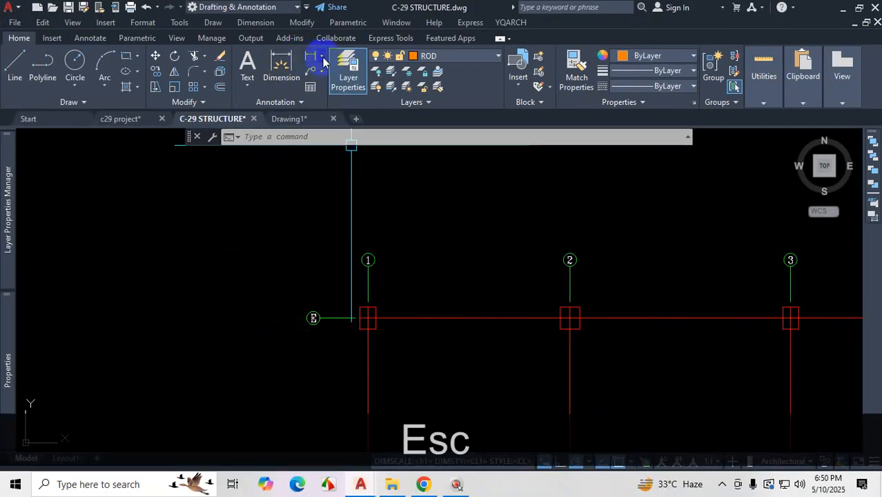
left_click(322, 60)
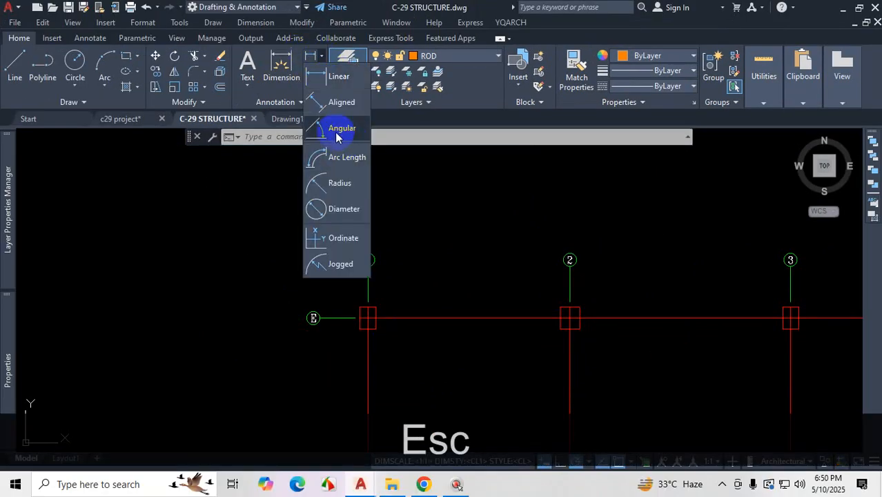
key("ctrl")
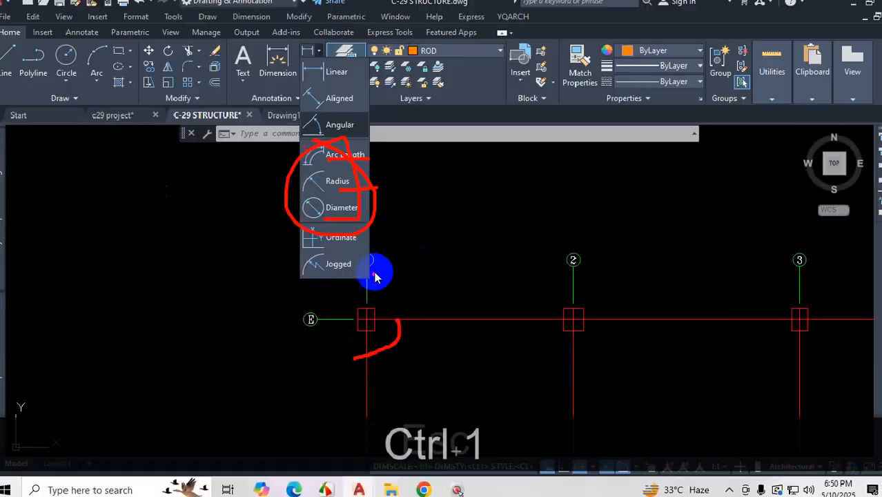
key("Escape")
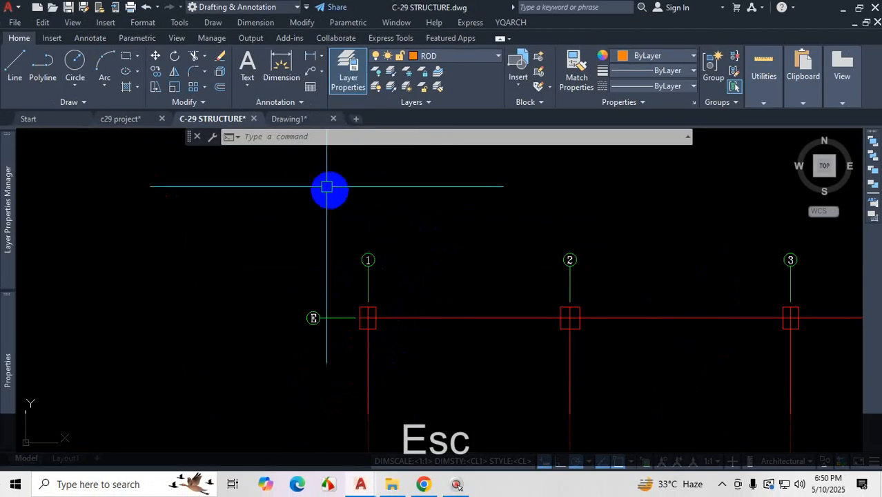
- Start a DIM dimension with its first extension line origin at the upper edge of the row E column on grid line 1
left_click(282, 63)
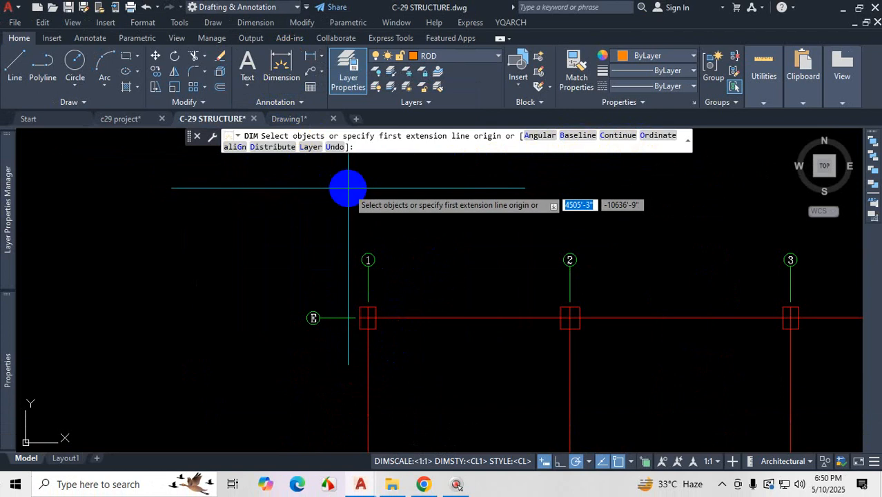
key("ctrl+1")
left_click(348, 188)
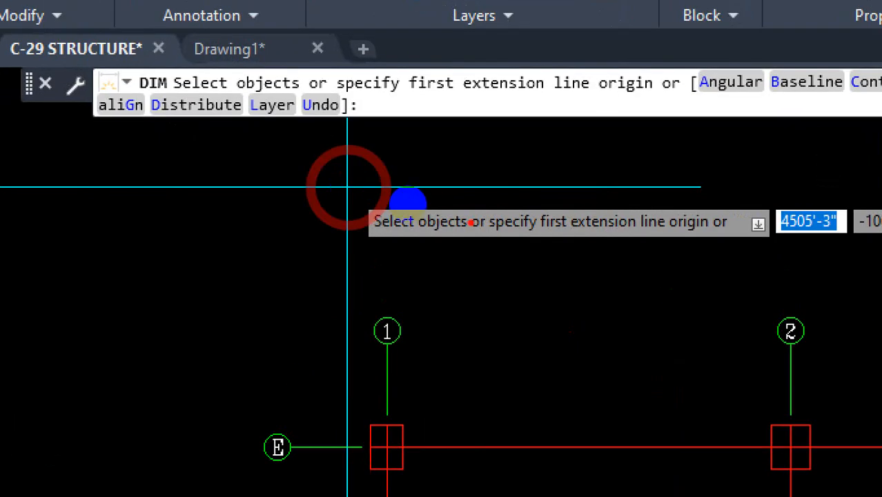
mouse_move(366, 256)
left_mouse_down()
mouse_move(726, 185)
mouse_move(607, 207)
left_mouse_up()
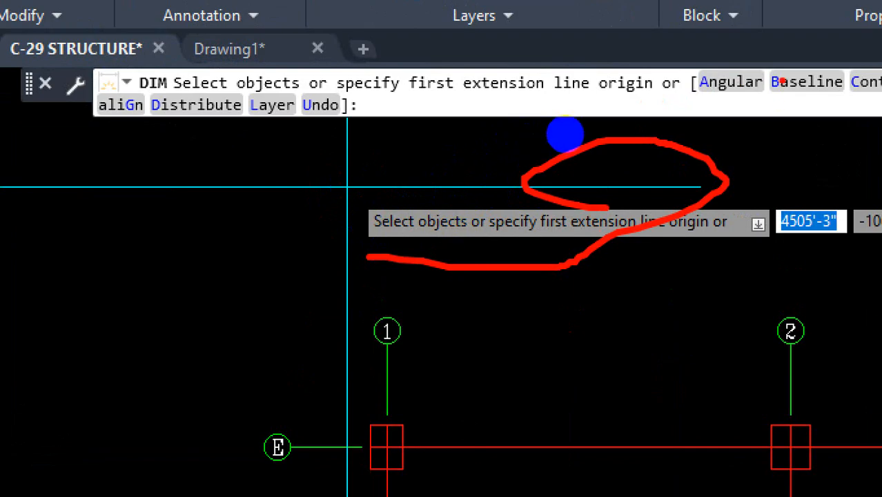
mouse_move(783, 56)
left_mouse_down()
mouse_move(711, 84)
mouse_move(715, 58)
mouse_move(809, 77)
mouse_move(858, 103)
left_mouse_up()
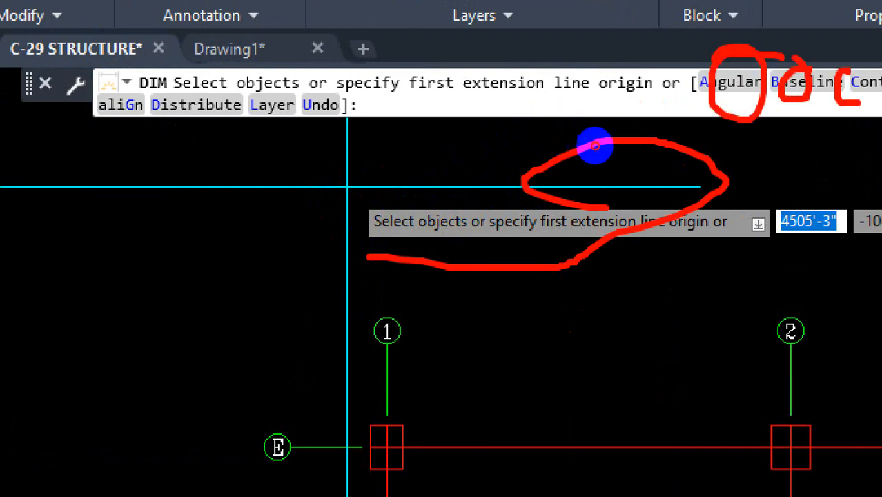
mouse_move(367, 239)
left_mouse_down()
mouse_move(725, 163)
mouse_move(371, 196)
left_mouse_up()
key("Escape")
scroll(380, 328, "up", 1)
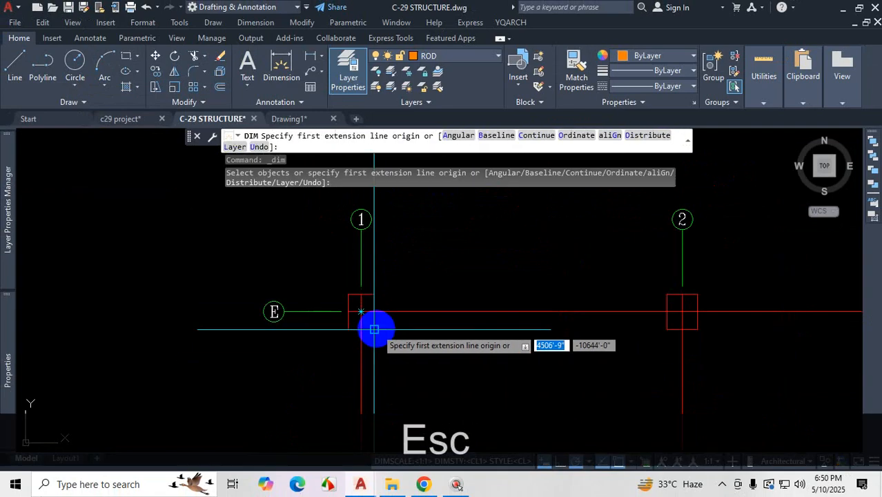
scroll(381, 269, "up", 2)
scroll(355, 314, "down", 3)
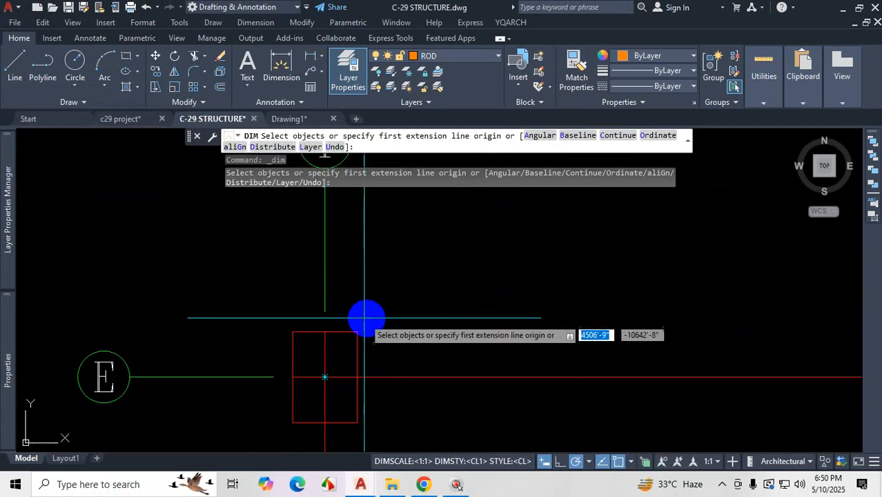
scroll(343, 306, "up", 3)
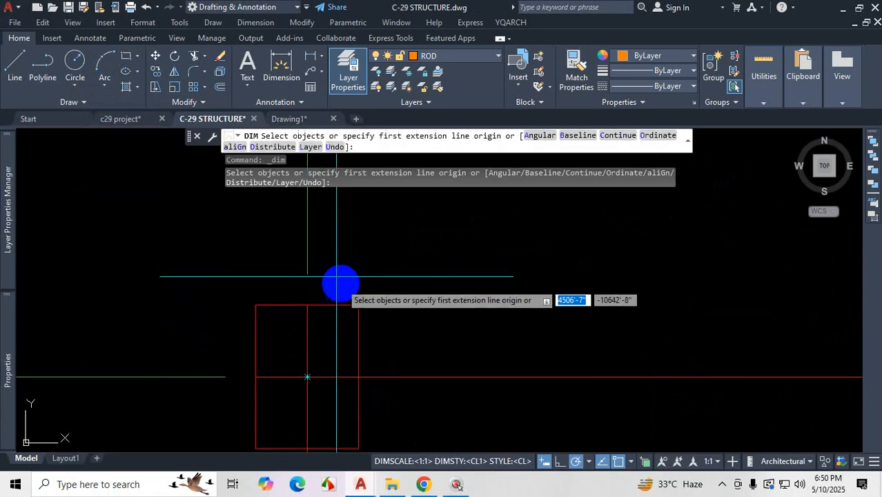
left_click(308, 305)
- Complete the dimension to the upper edge of the column on grid line 2, placing its dimension line above the grid bubbles
scroll(434, 294, "down", 5)
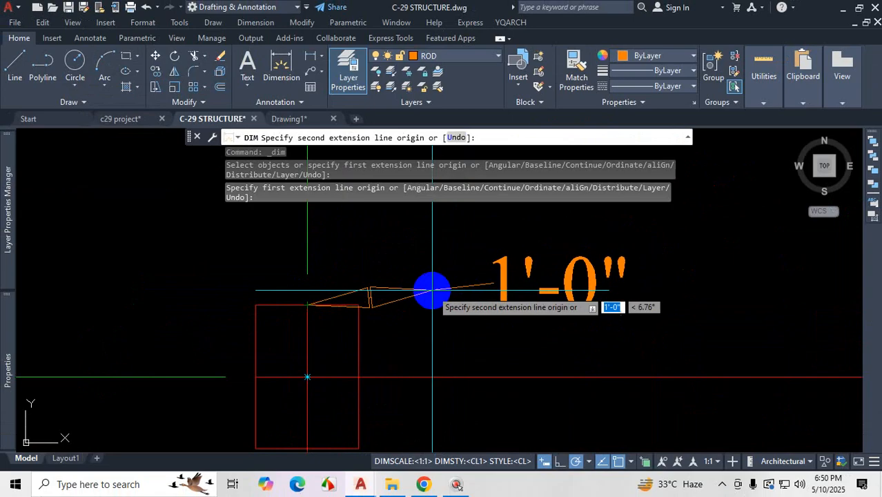
scroll(622, 293, "up", 4)
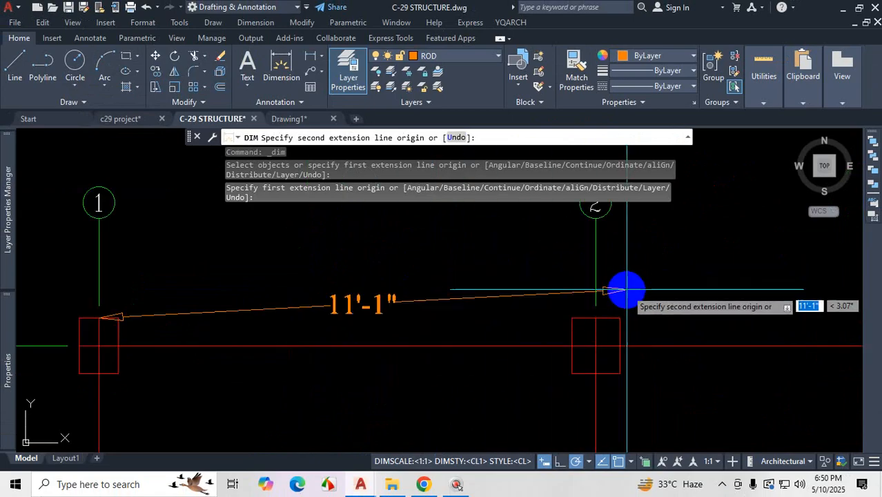
left_click(597, 319)
scroll(461, 312, "down", 4)
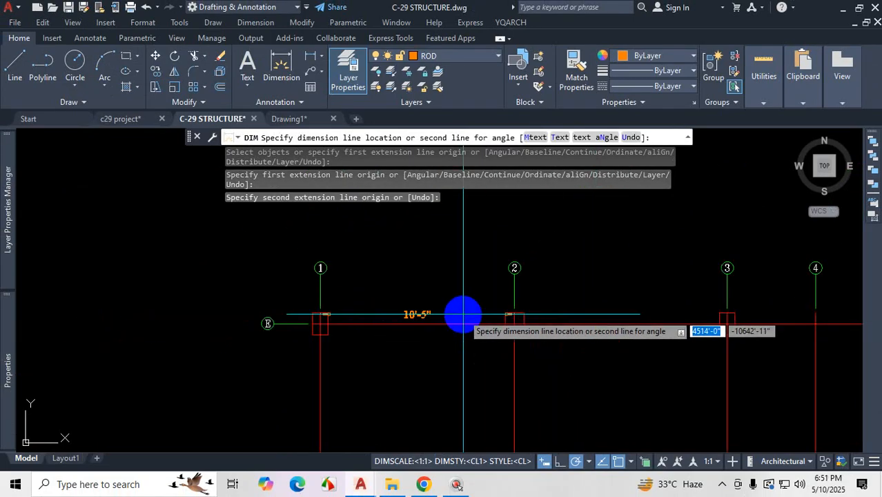
scroll(461, 219, "down", 3)
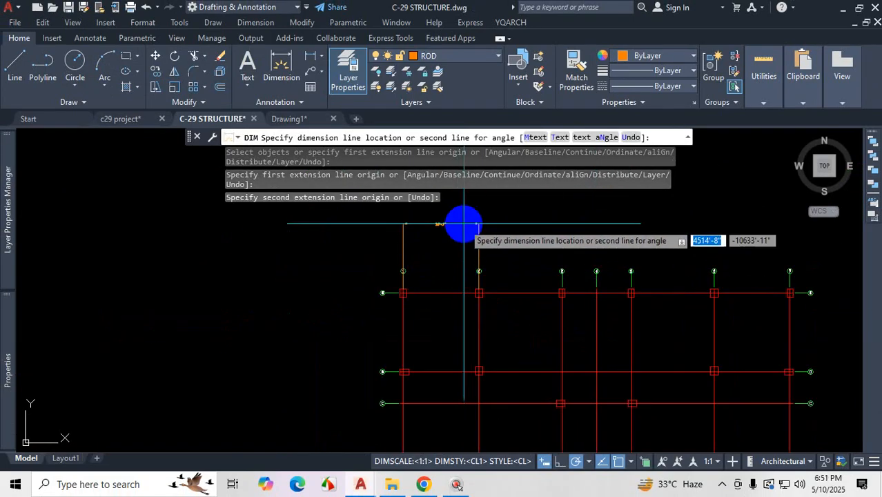
scroll(455, 256, "up", 3)
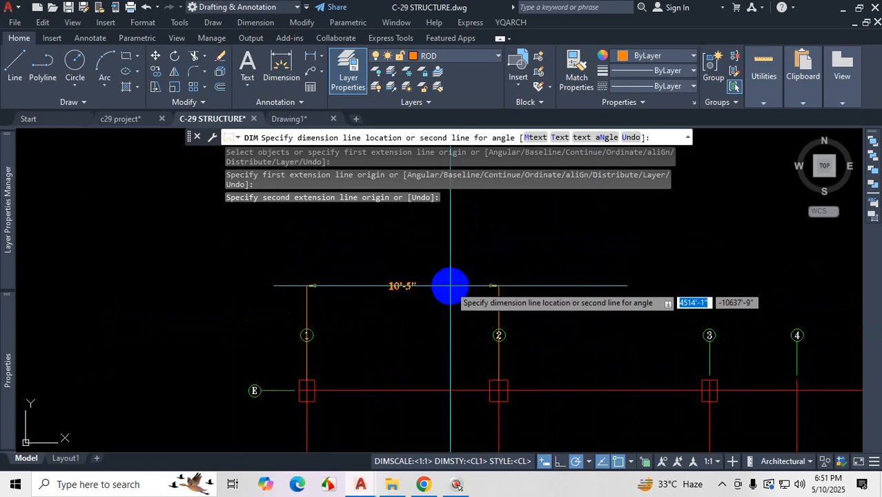
left_click(450, 283)
key("Escape")
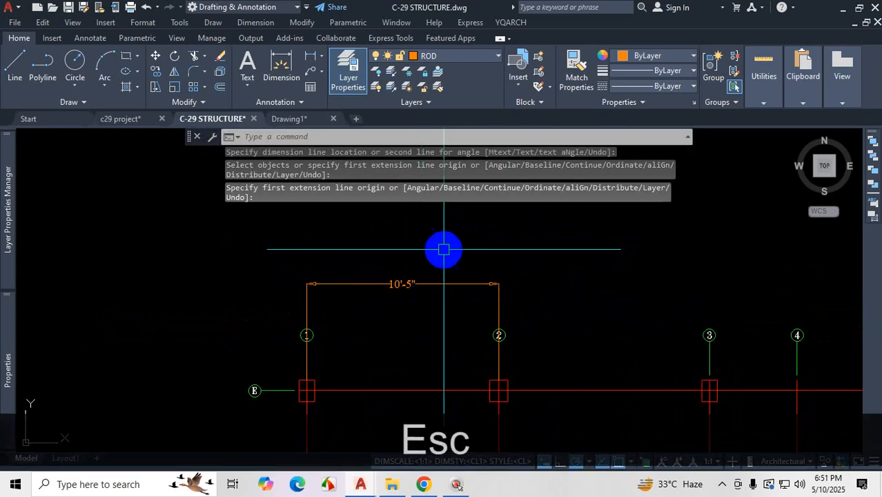
scroll(473, 292, "down", 2)
scroll(484, 235, "up", 4)
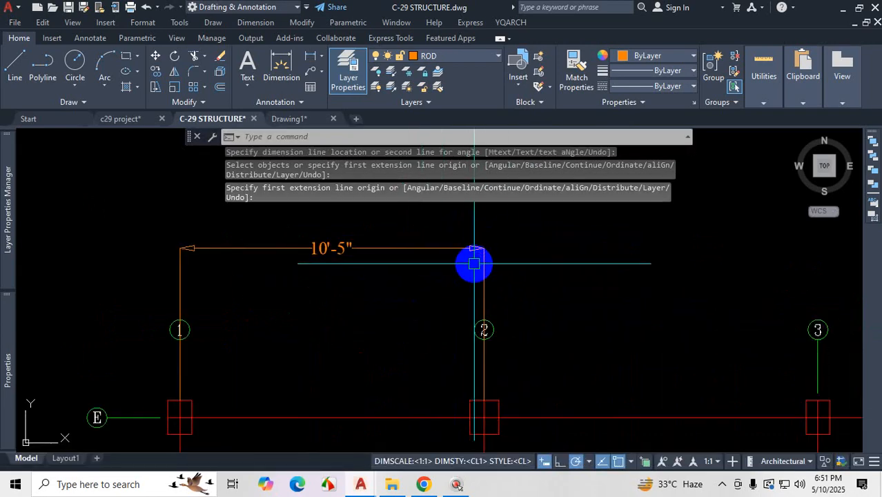
scroll(474, 309, "down", 4)
scroll(434, 283, "up", 2)
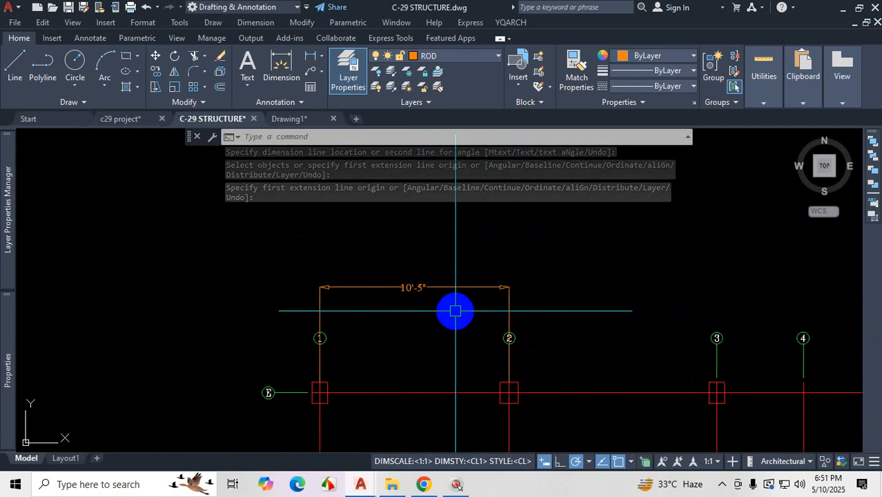
- Examine the dimension line and extension line settings of the CL1 dimension style without changing anything
scroll(390, 307, "up", 2)
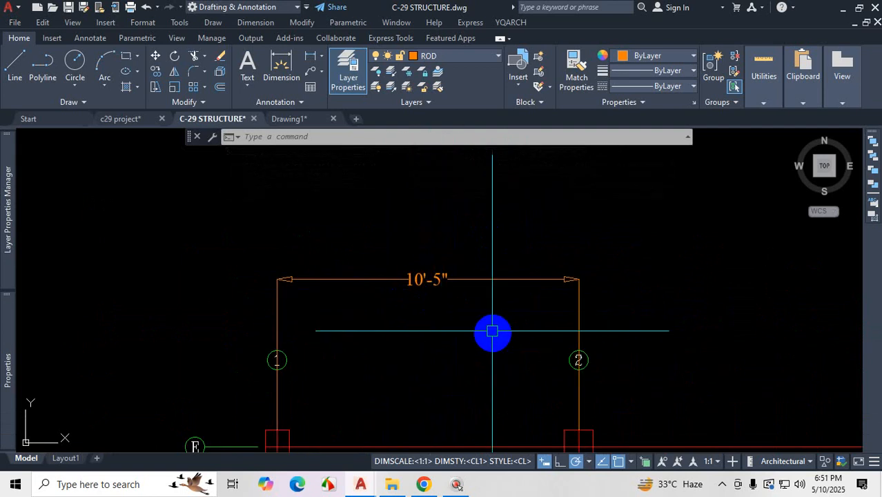
left_click(722, 487)
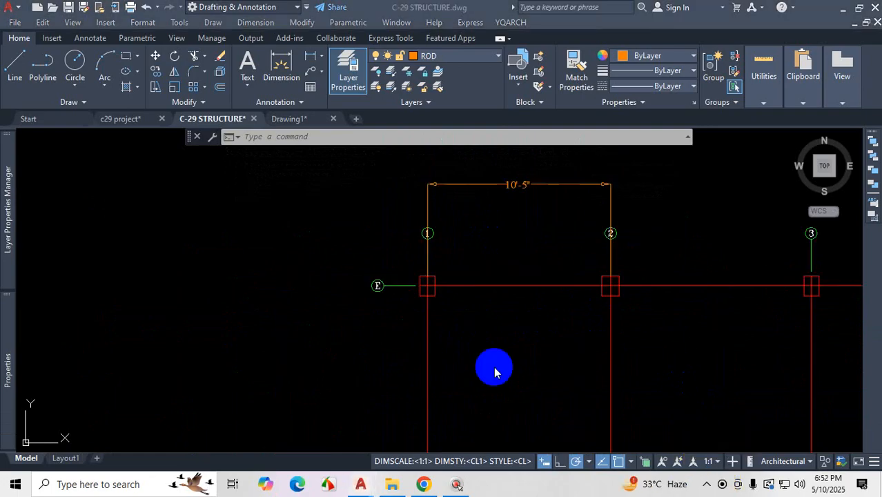
key("Escape")
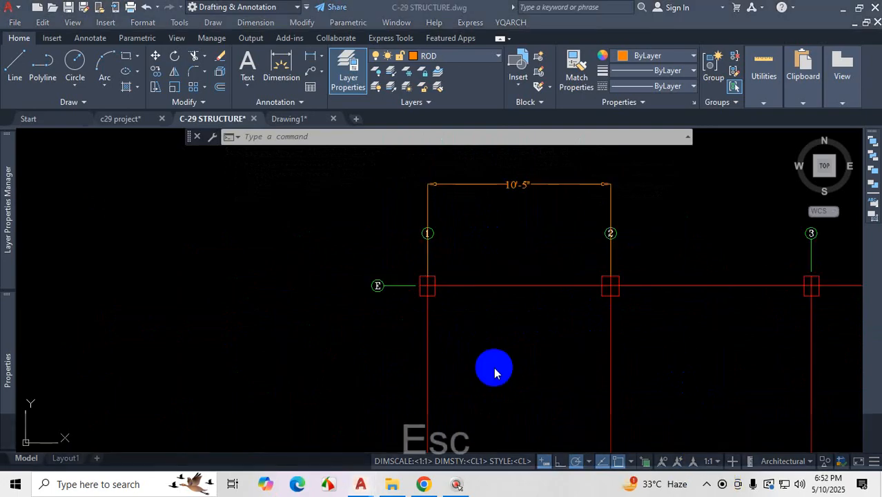
type("d")
key("Return")
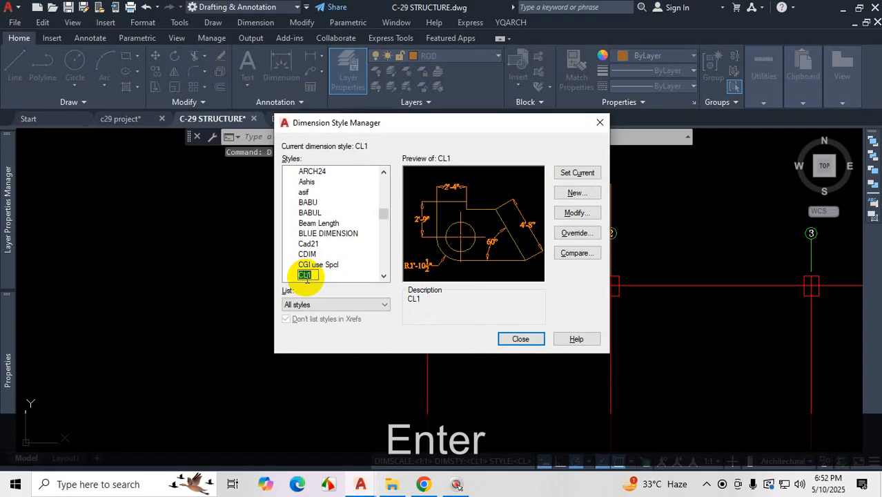
left_click(504, 200)
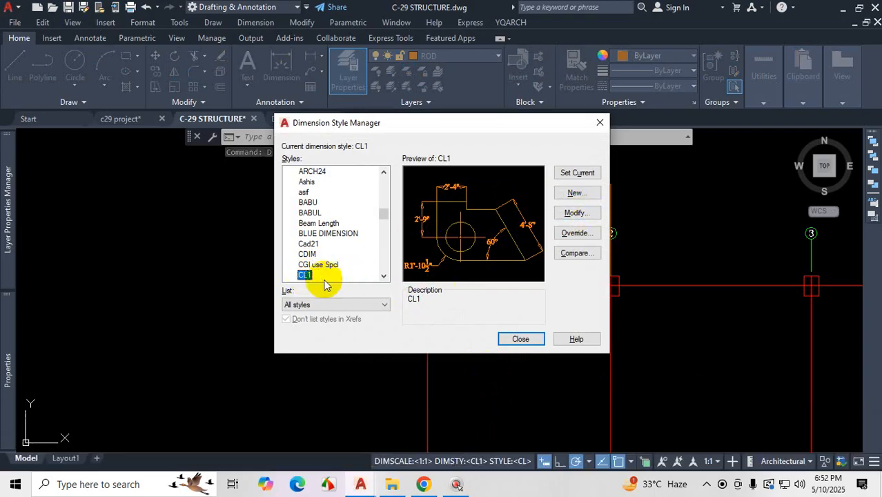
left_click(587, 214)
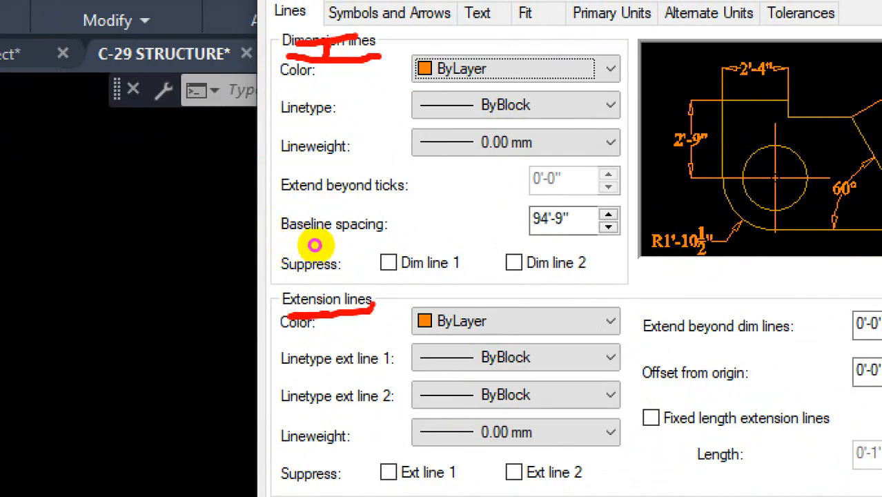
key("Escape")
left_click(614, 76)
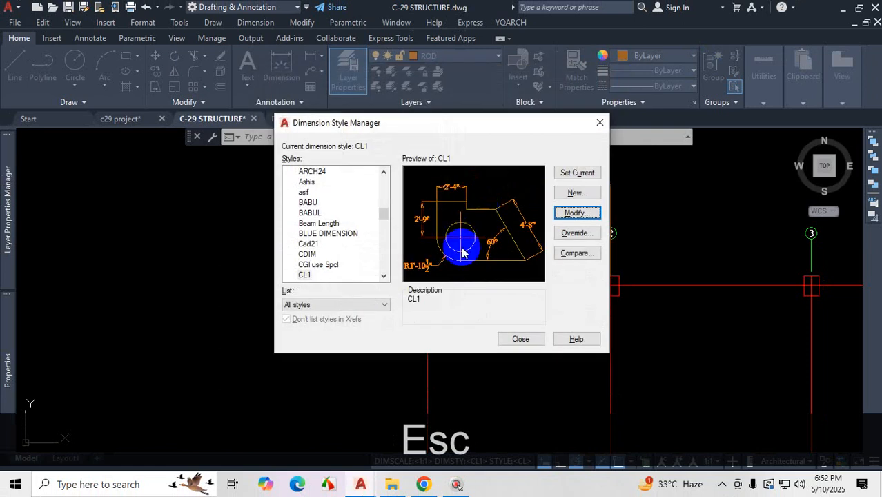
left_click(600, 122)
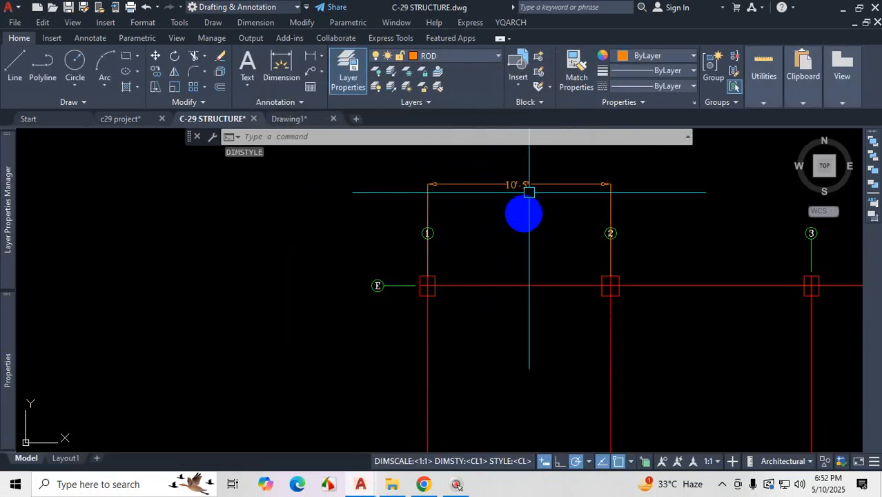
- Examine the dimension line and extension lines of the dimension between grid lines 1 and 2
scroll(514, 206, "up", 2)
key("ctrl+1")
left_click(419, 245)
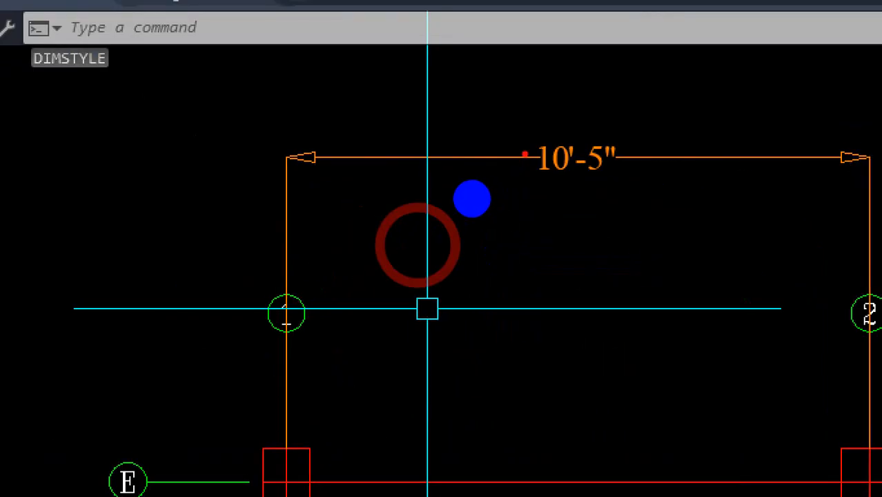
left_click_drag(491, 144, 461, 184)
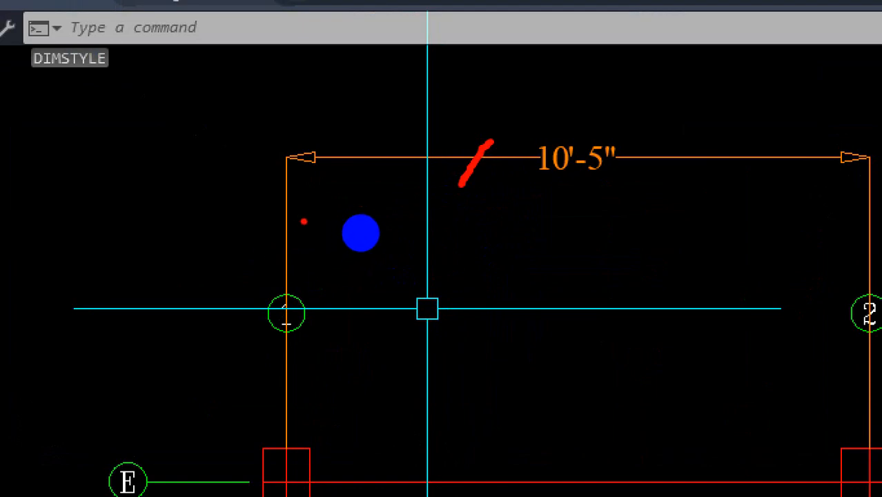
left_click_drag(304, 222, 255, 242)
left_click_drag(316, 243, 337, 282)
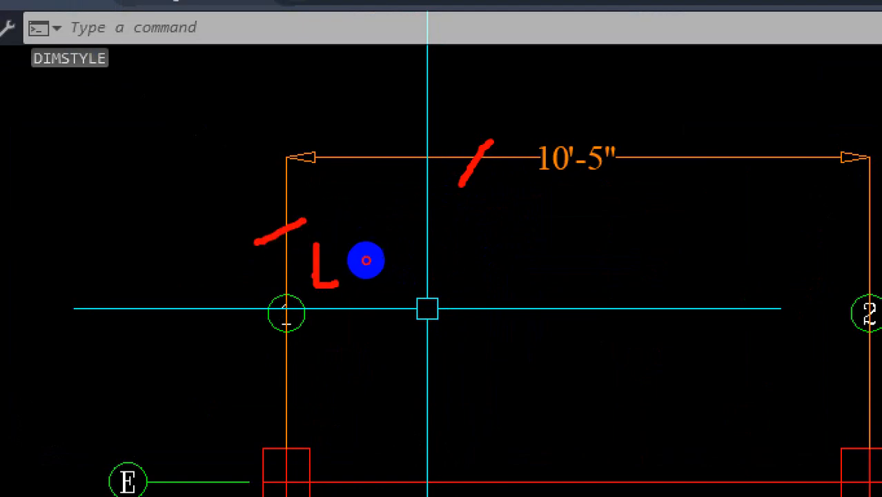
left_click_drag(352, 236, 387, 260)
left_click_drag(279, 344, 285, 127)
left_click_drag(436, 153, 326, 153)
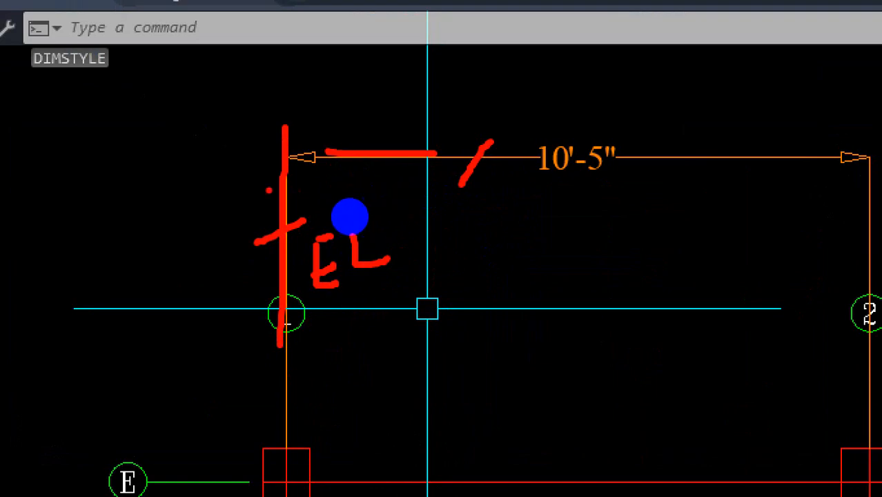
left_click_drag(274, 168, 275, 276)
left_click_drag(397, 155, 379, 178)
key("Escape")
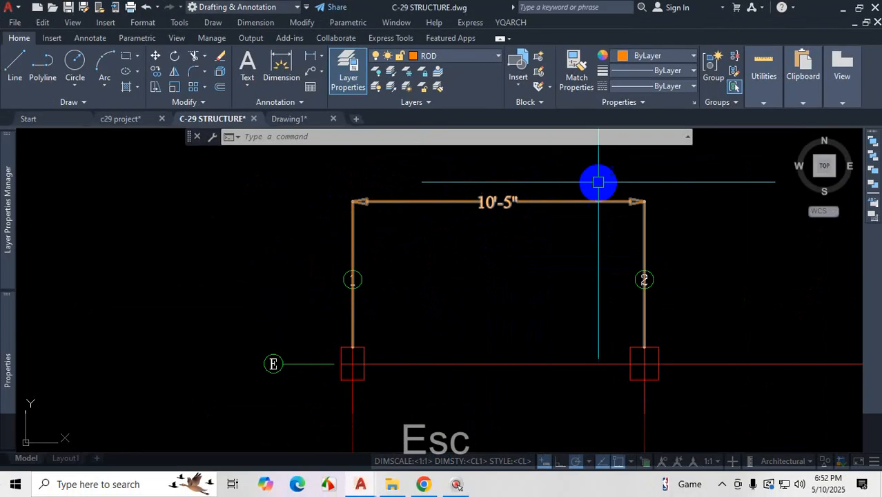
- Make DIM the current layer
key("ctrl+1")
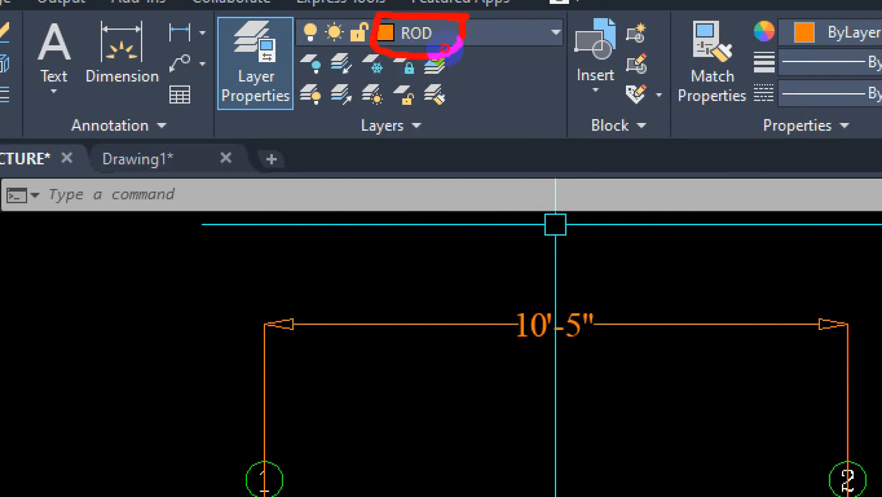
key("Escape")
left_click(556, 32)
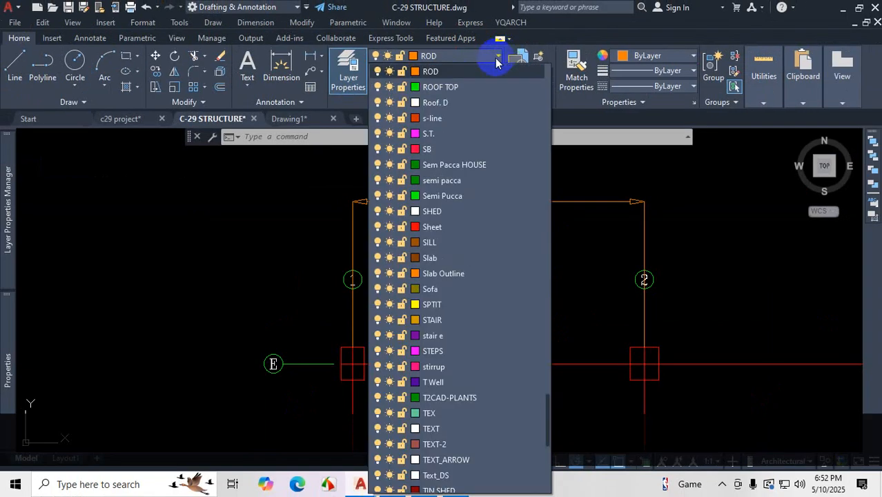
scroll(474, 179, "up", 20)
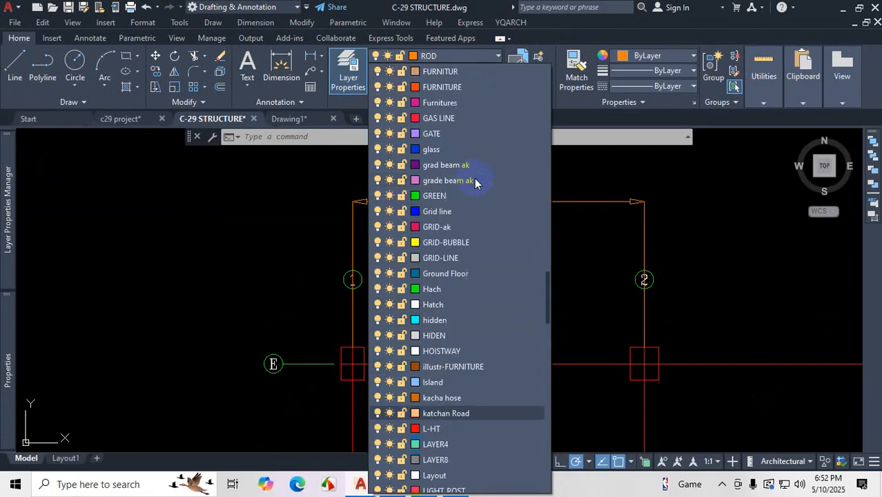
scroll(474, 178, "up", 15)
scroll(469, 169, "down", 3)
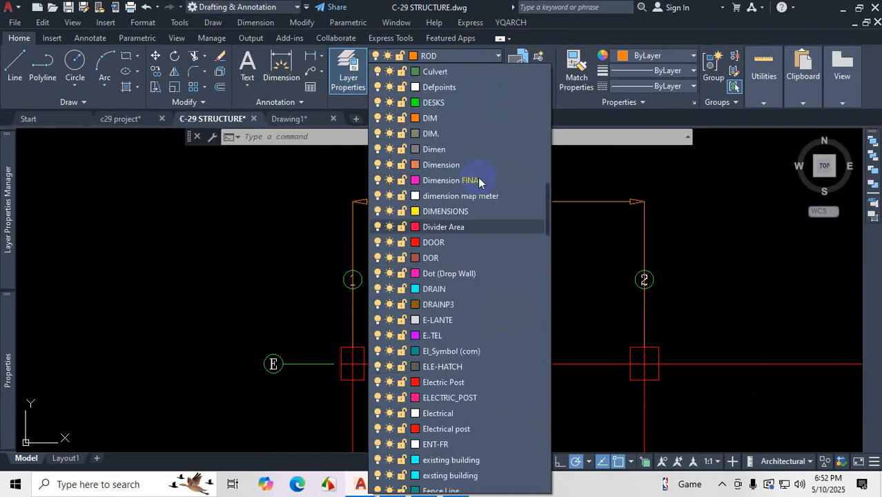
left_click(445, 121)
- Assign the dimension between grid lines 1 and 2 to the DIM layer and make that object's layer current
left_click(547, 187)
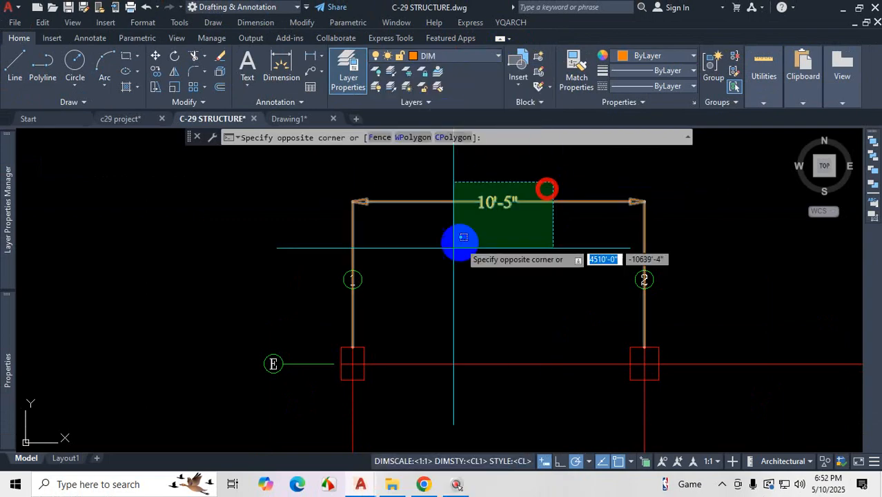
left_click(459, 240)
left_click(453, 58)
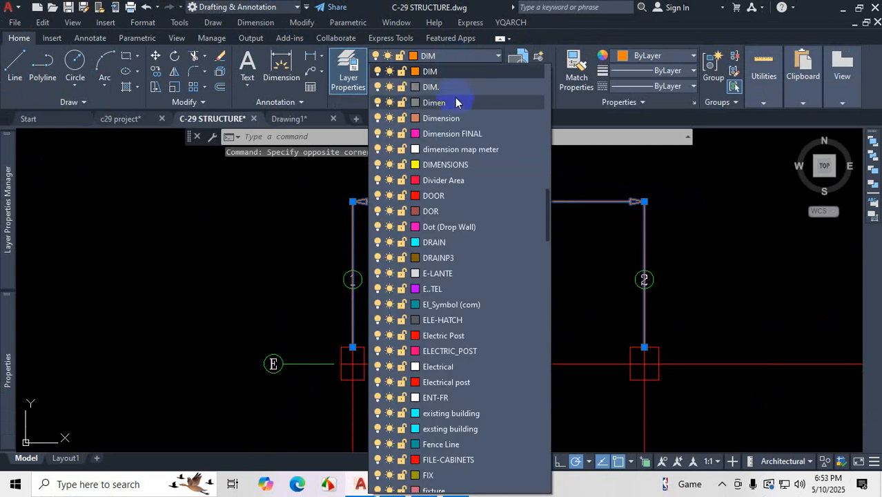
left_click(455, 80)
key("Escape")
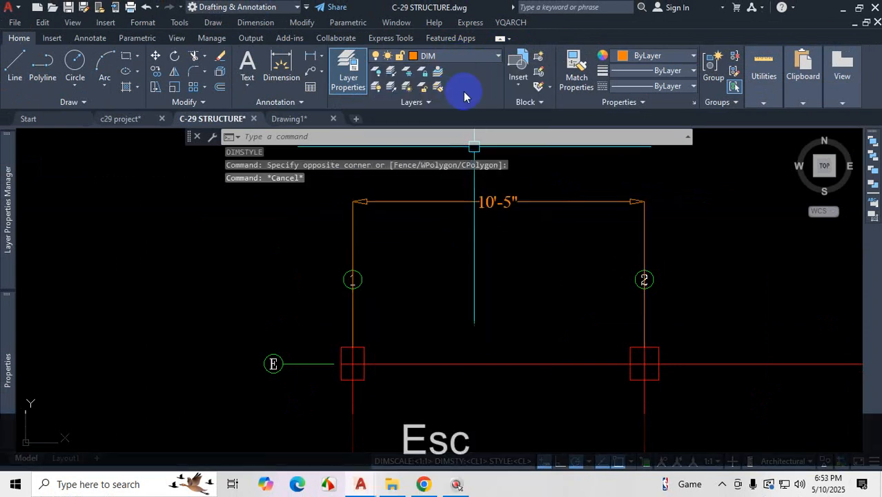
left_click(439, 72)
left_click(475, 198)
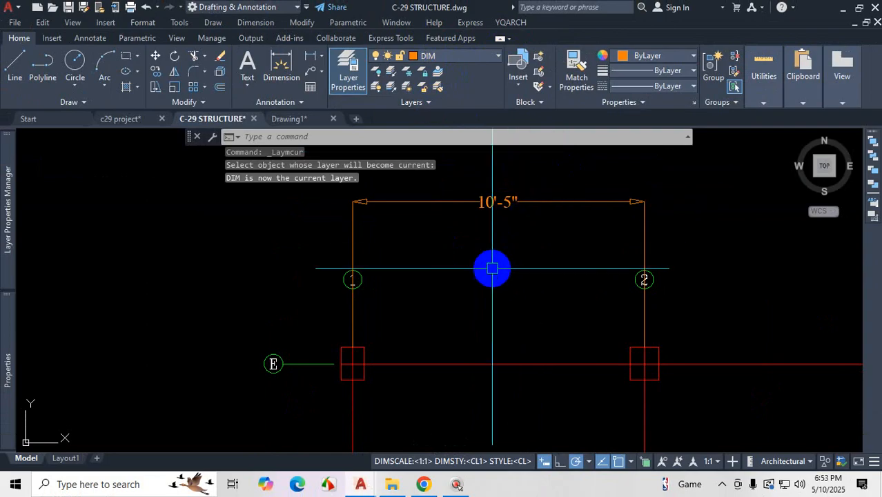
- Modify the CL1 dimension style by setting its dimension line color to Green
scroll(486, 252, "down", 2)
scroll(490, 255, "up", 4)
type("d")
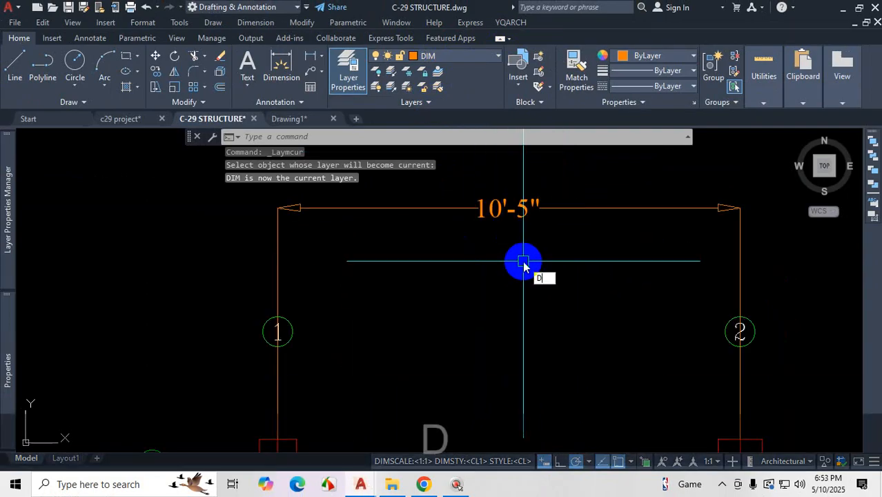
key("Return")
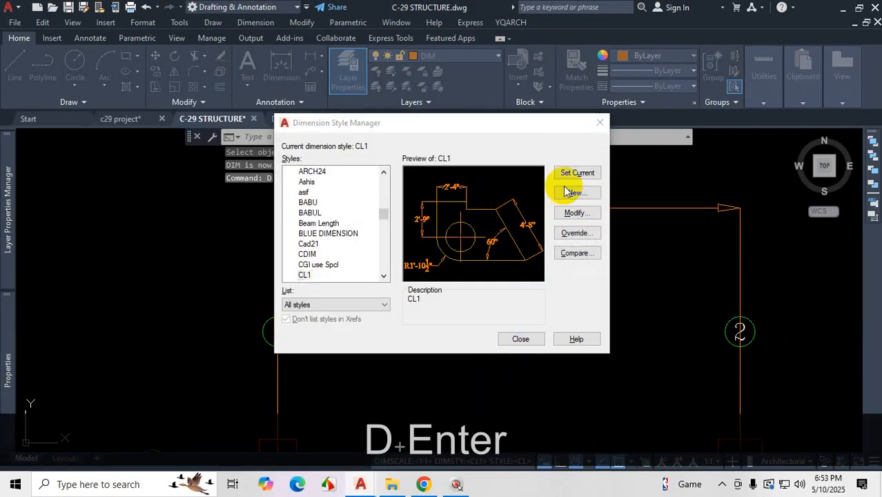
left_click(573, 213)
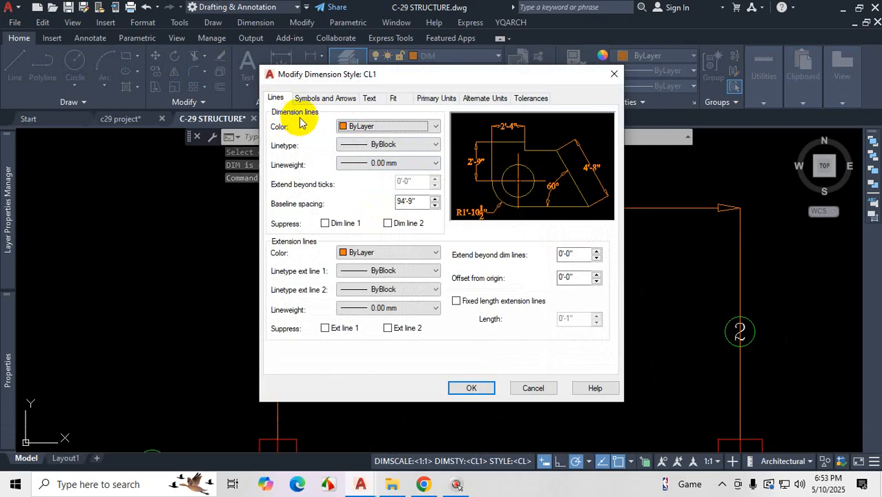
key("ctrl+1")
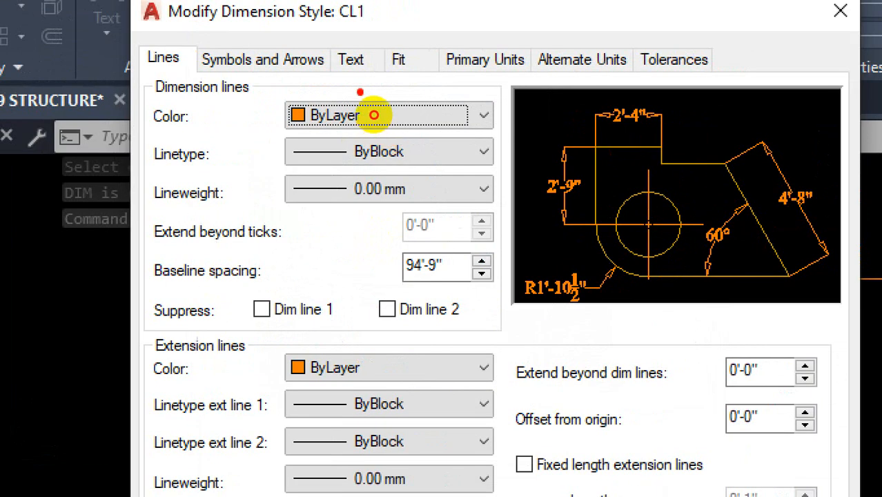
mouse_move(359, 92)
left_mouse_down()
mouse_move(335, 132)
mouse_move(476, 119)
mouse_move(395, 87)
left_mouse_up()
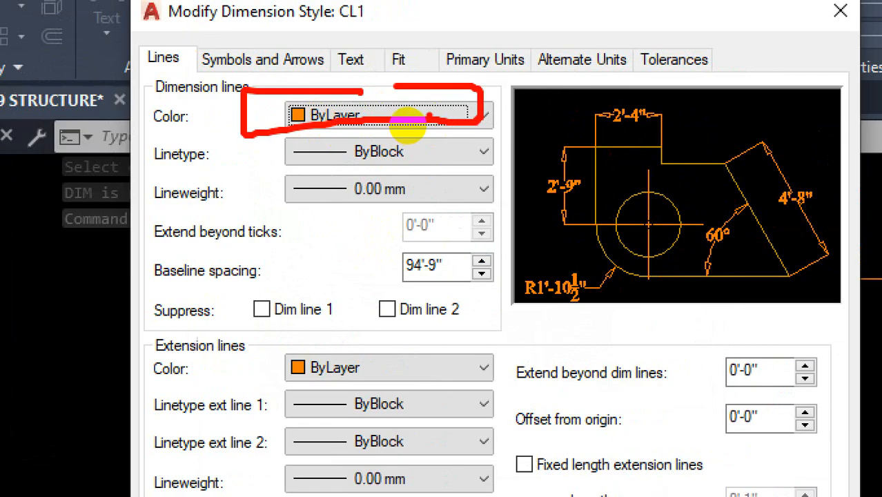
key("Escape")
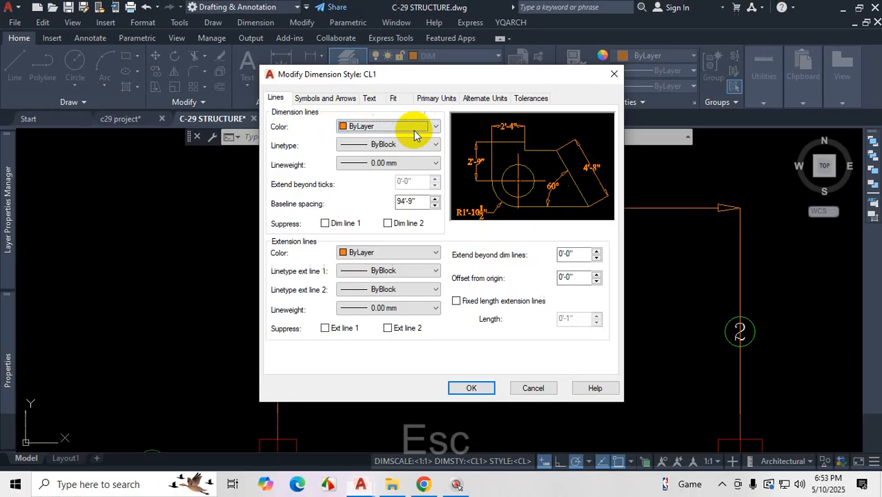
left_click(483, 116)
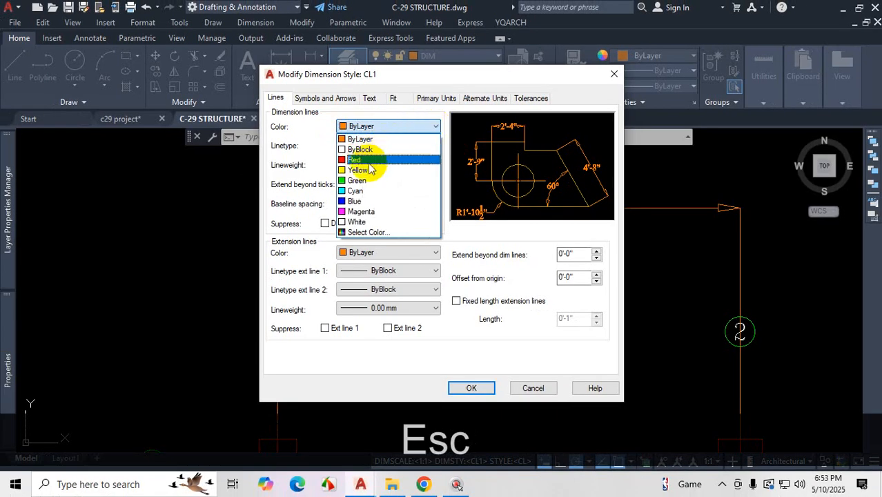
left_click(359, 181)
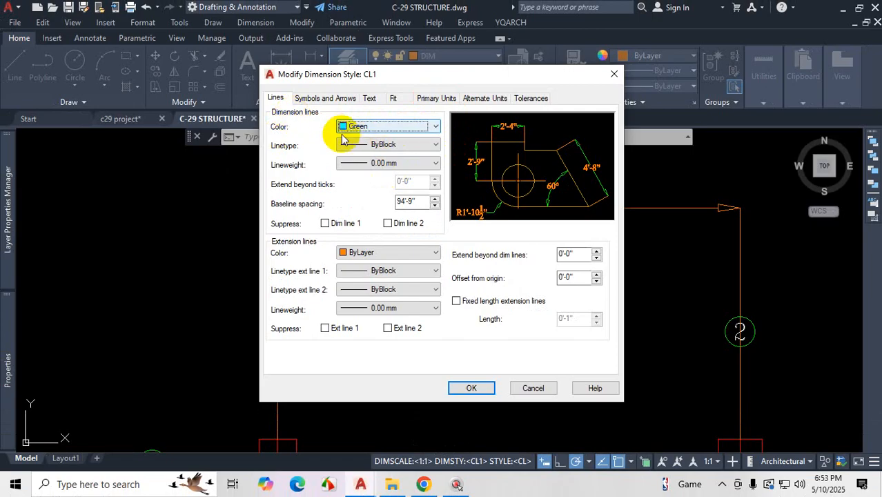
- Set the linetype and lineweight of CL1's dimension lines to ByLayer
left_click(430, 148)
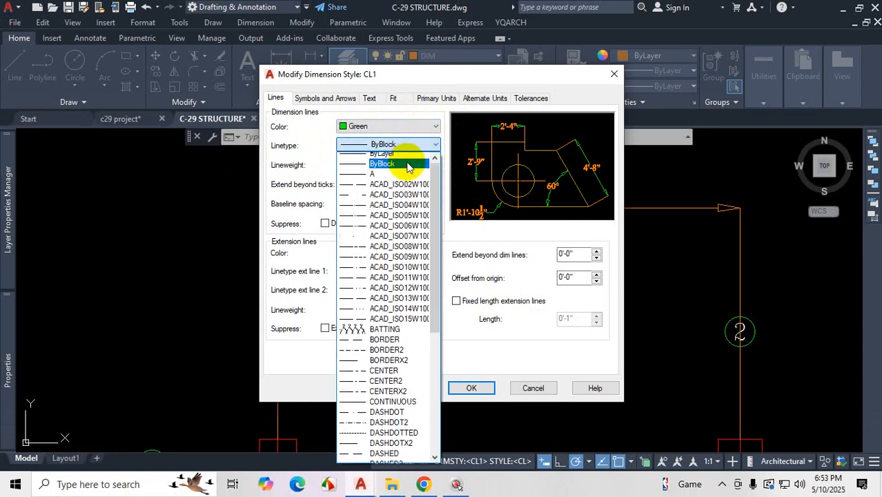
left_click(390, 158)
left_click(380, 165)
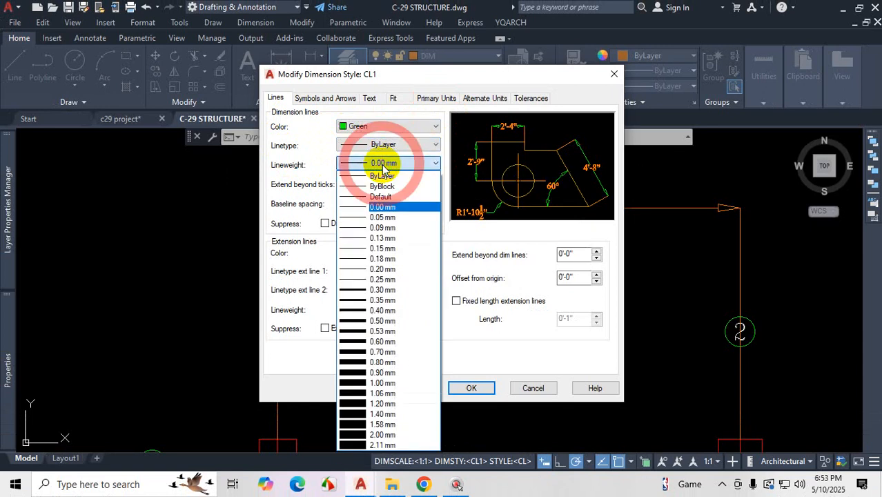
left_click(385, 176)
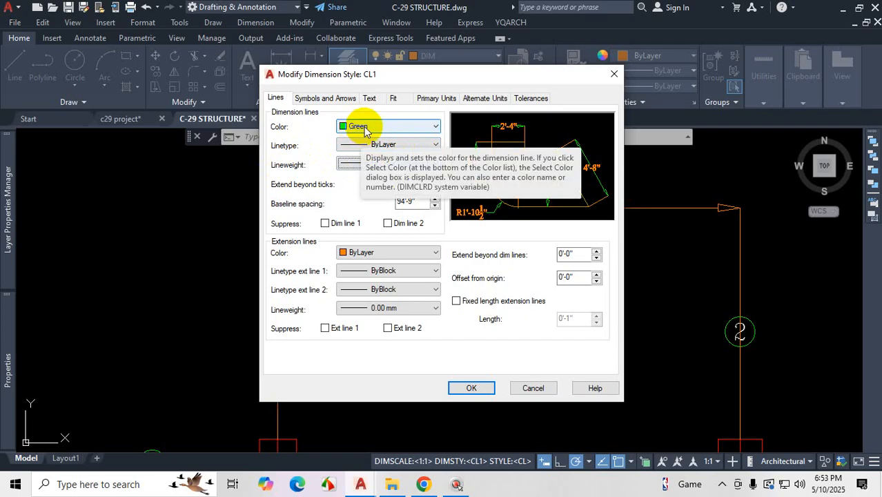
- Examine the CL1 preview and the Extend beyond ticks and Baseline spacing settings of the dimension lines
key("ctrl+1")
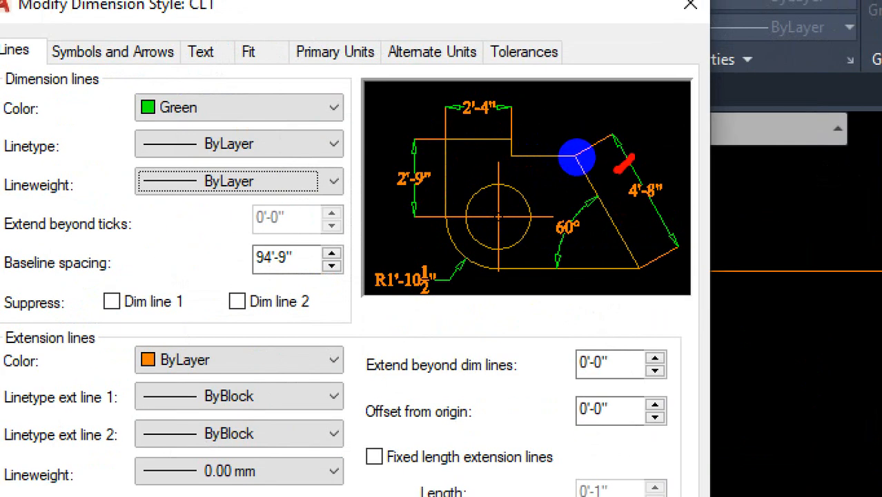
left_click_drag(633, 157, 629, 176)
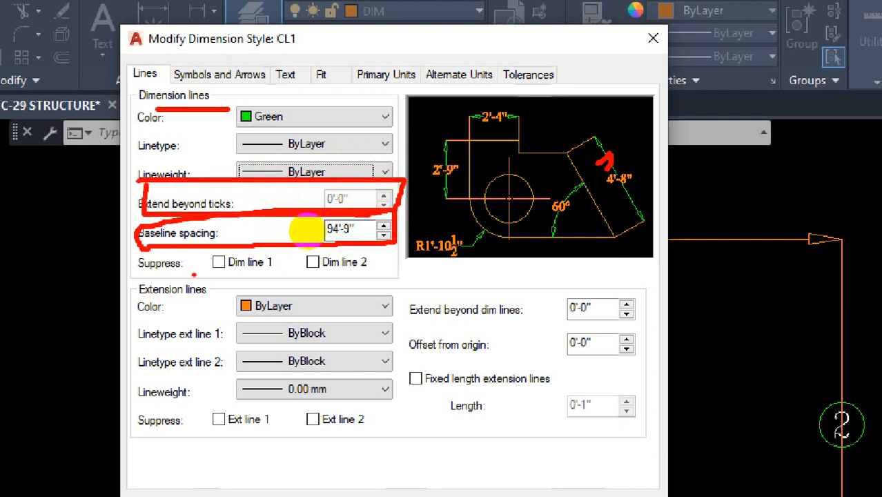
key("Escape")
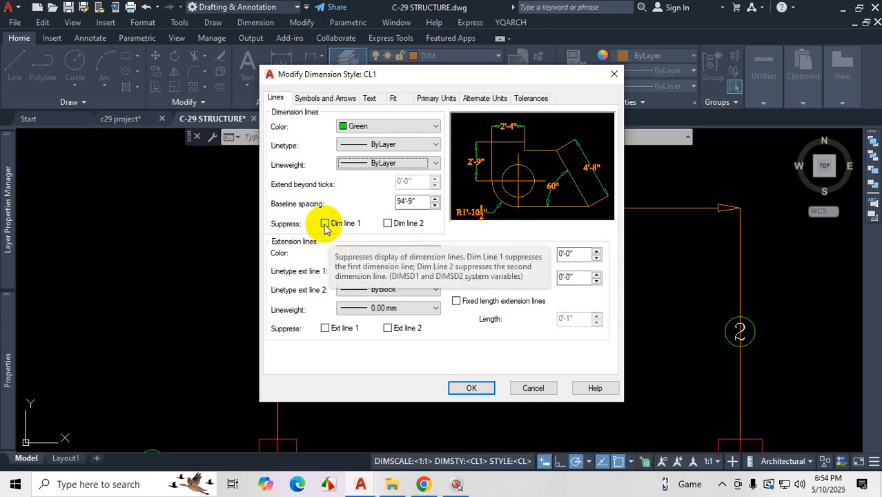
- Suppress dimension line 1 in the CL1 style, apply the change and inspect the dimension between grid lines 1 and 2
left_click(325, 224)
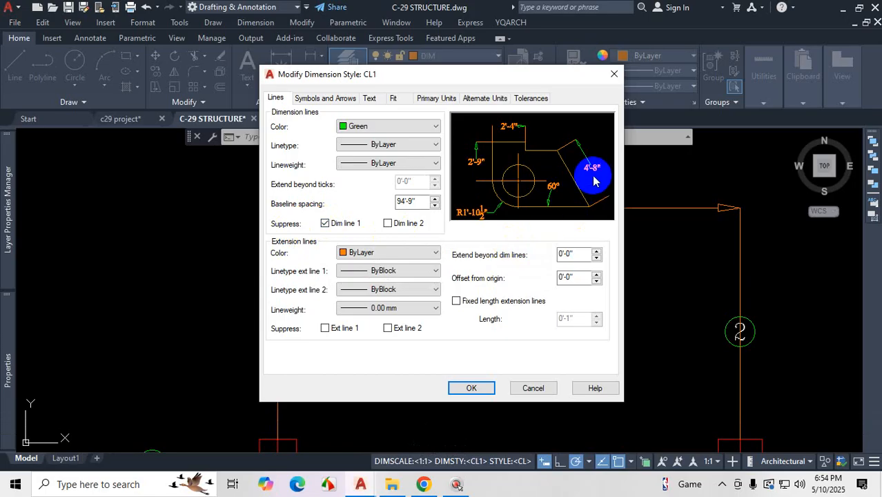
left_click_drag(561, 76, 292, 110)
left_click(223, 421)
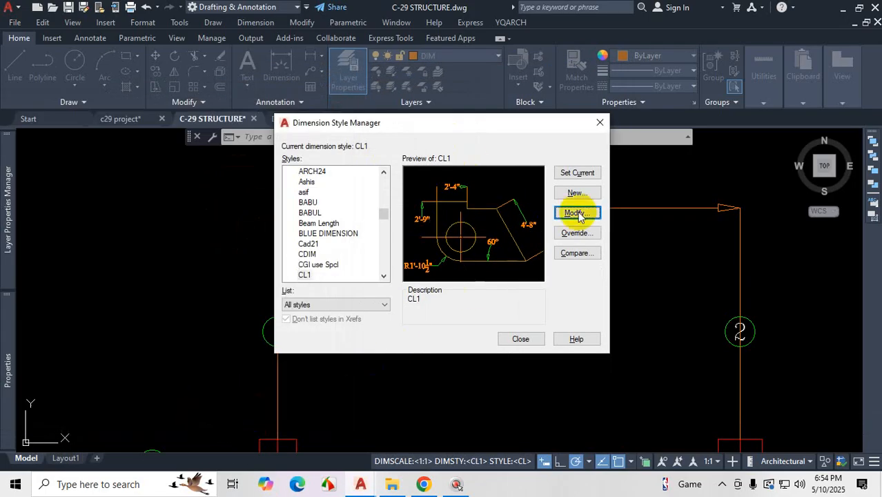
left_click(520, 339)
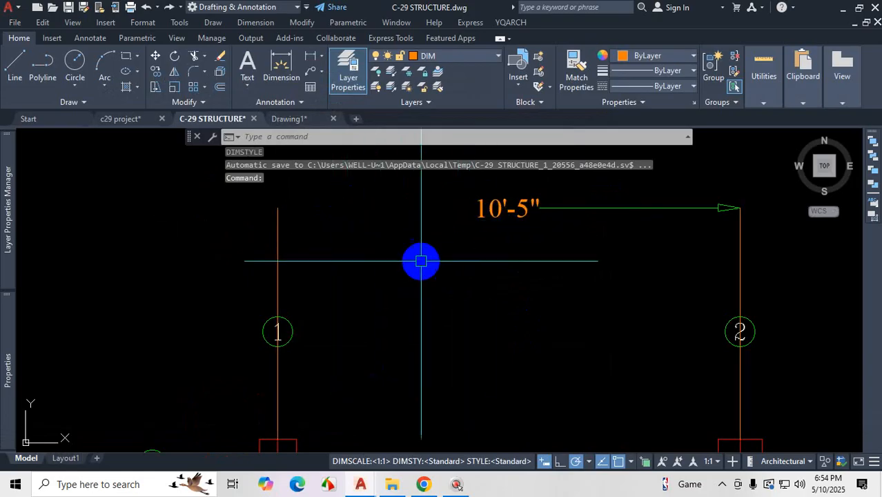
scroll(421, 257, "down", 4)
scroll(425, 250, "up", 2)
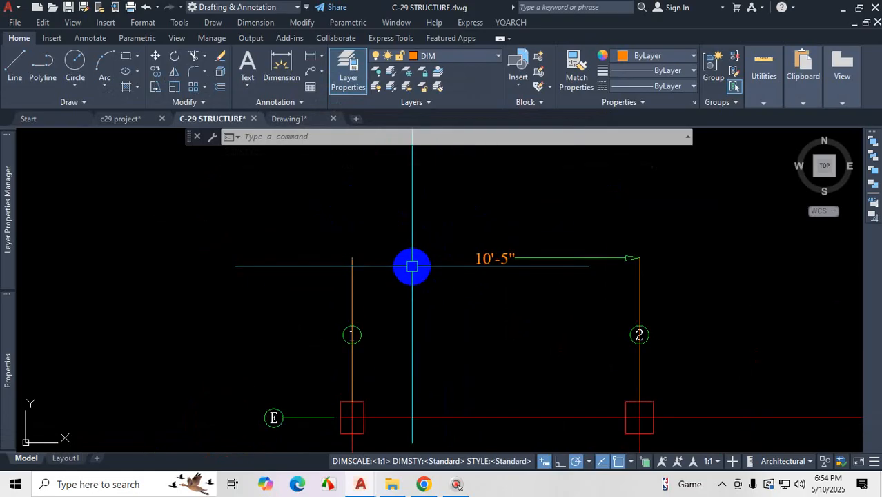
- Modify the CL1 dimension style again and turn off the suppression of dimension line 1
type("D")
key("Return")
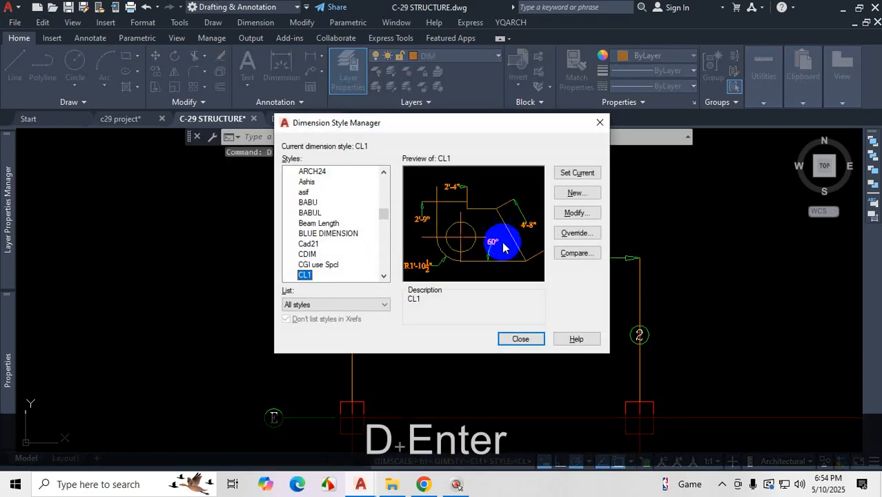
left_click(574, 214)
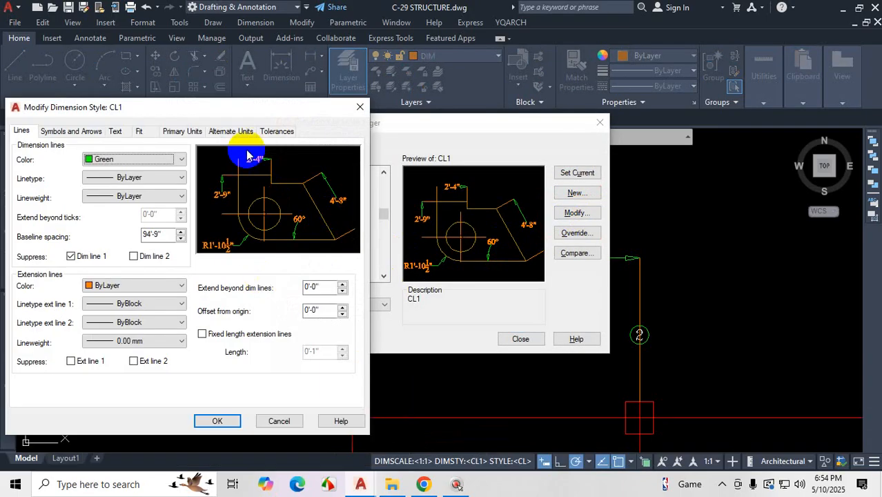
left_click_drag(265, 94, 470, 45)
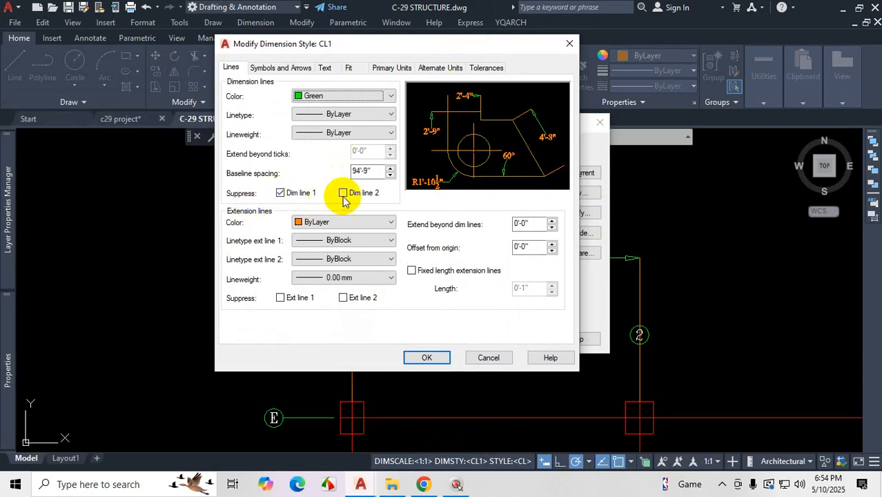
left_click(280, 193)
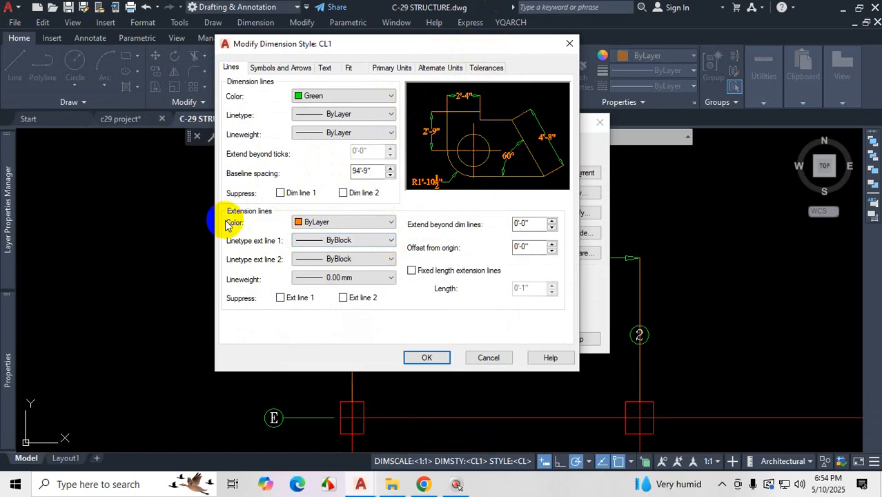
- Set the color of CL1's extension lines to Blue
left_click(353, 226)
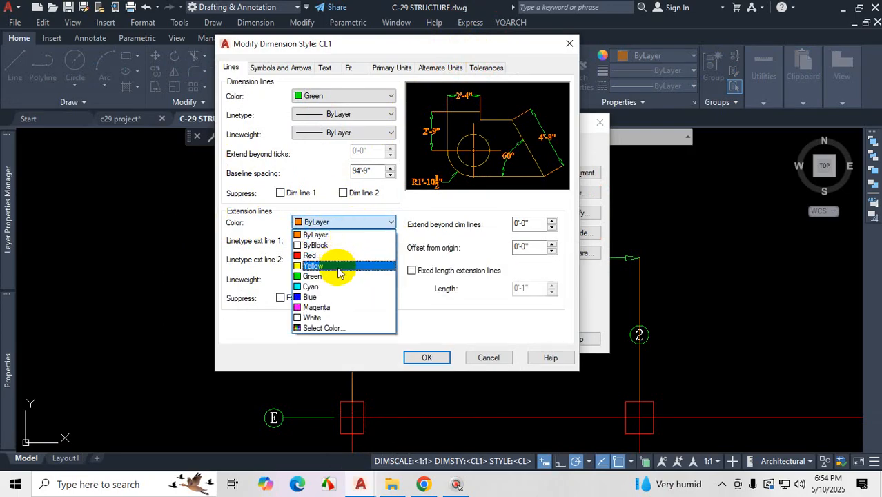
left_click(336, 297)
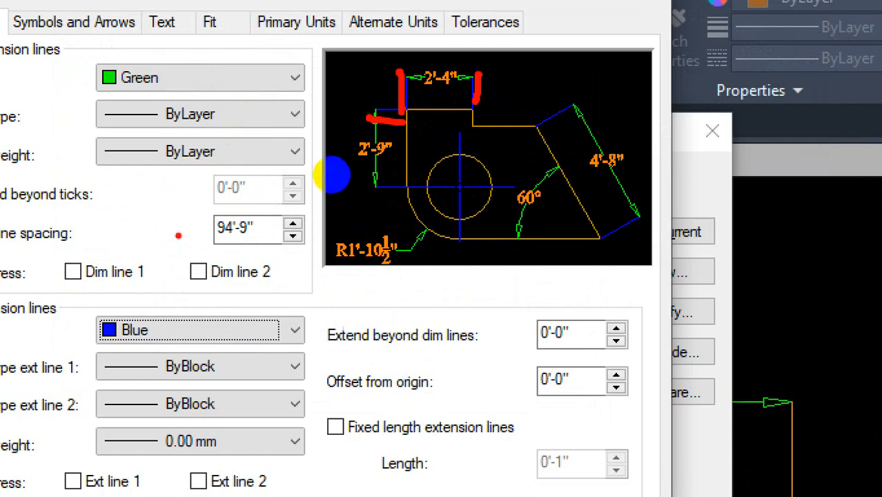
key("Escape")
- Set the linetypes of both extension lines 1 and 2 in CL1 to ByLayer
left_click(252, 367)
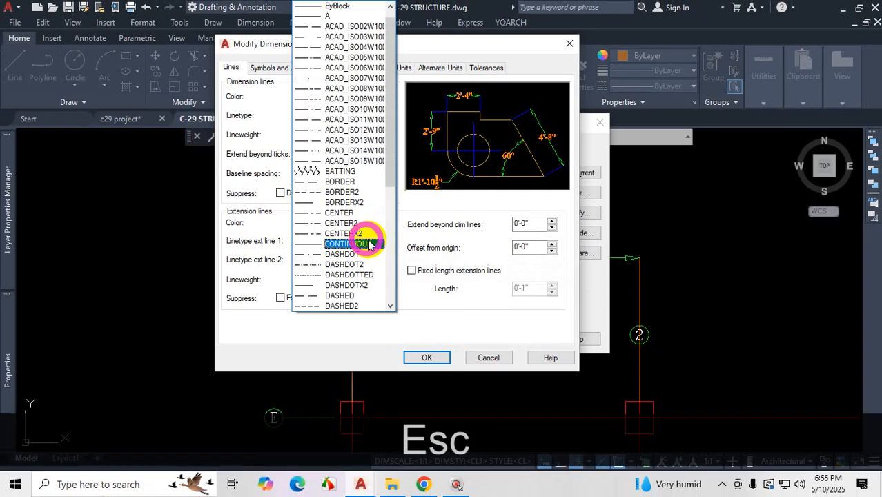
left_click(390, 6)
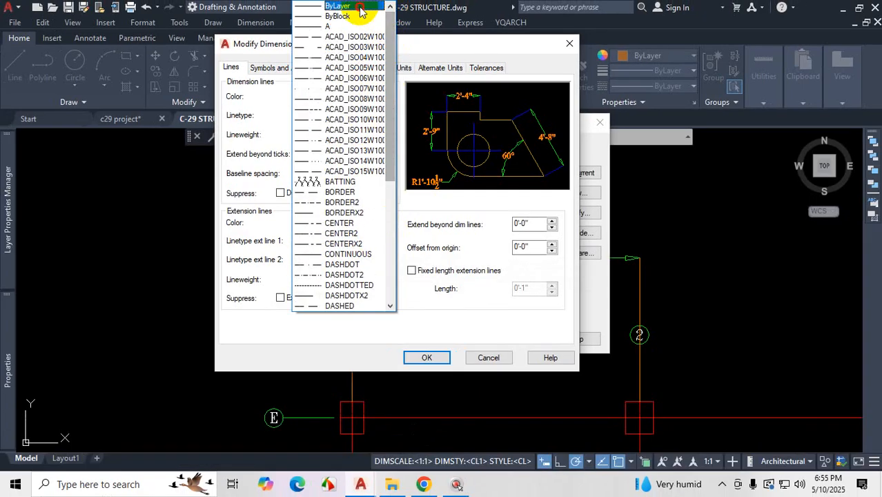
left_click(338, 16)
left_click(360, 259)
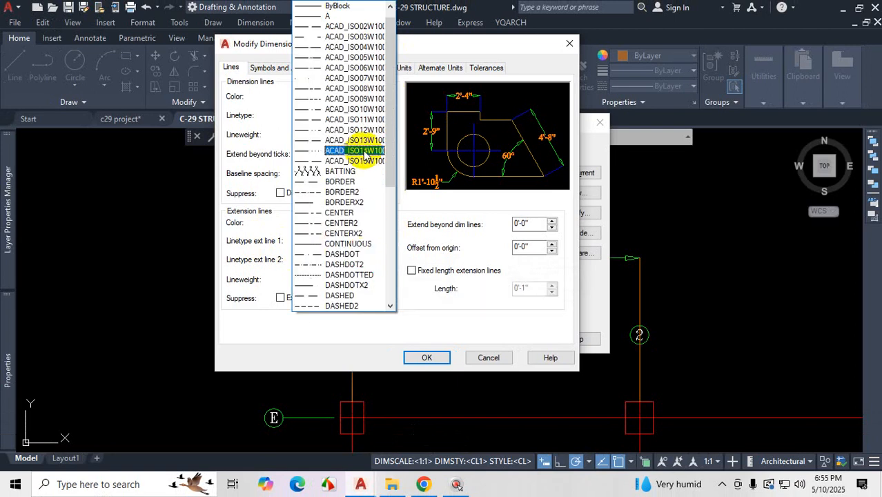
scroll(359, 142, "up", 1)
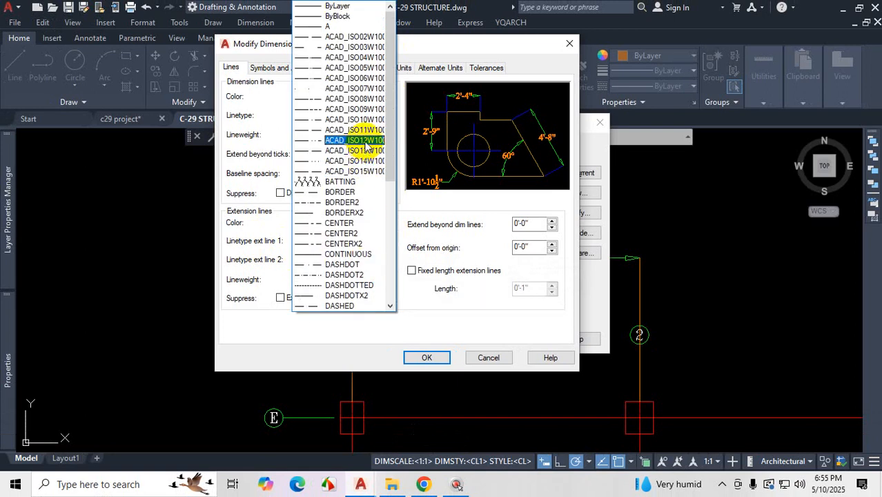
left_click(338, 6)
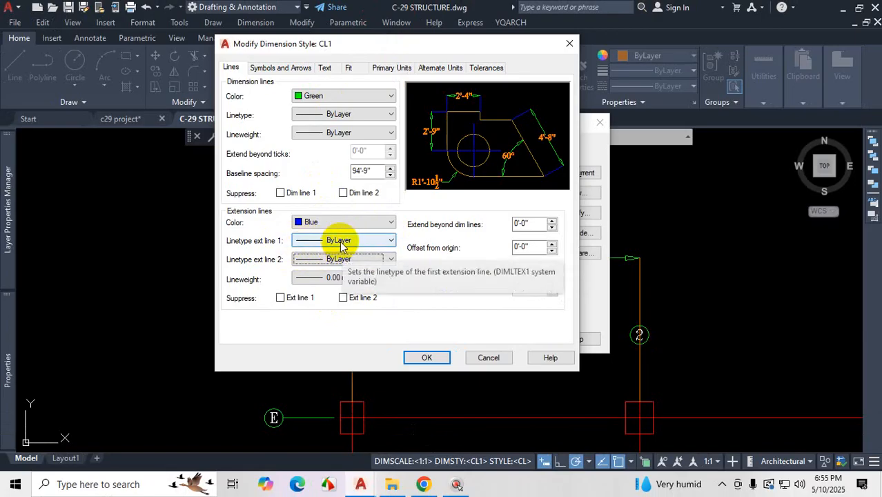
- Set the lineweight of CL1's extension lines to 0.30 mm and apply the style changes to the drawing
left_click_drag(483, 44, 474, 138)
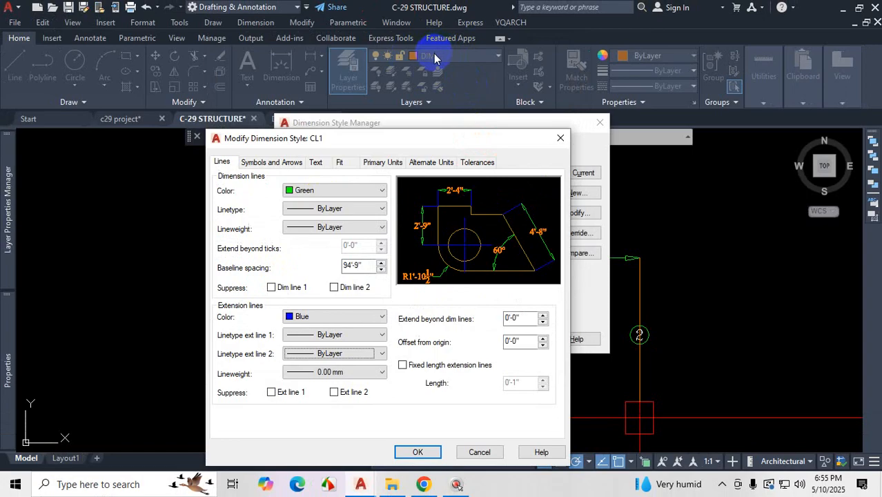
left_click(335, 372)
left_click(344, 91)
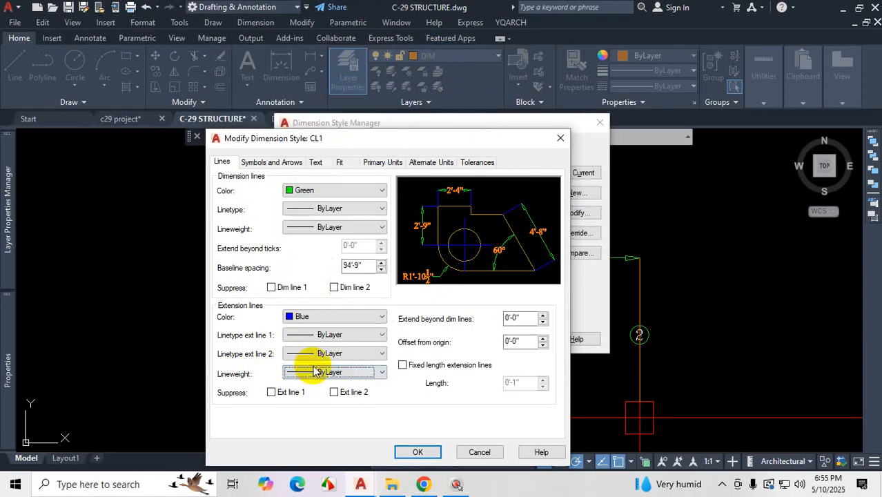
left_click(382, 373)
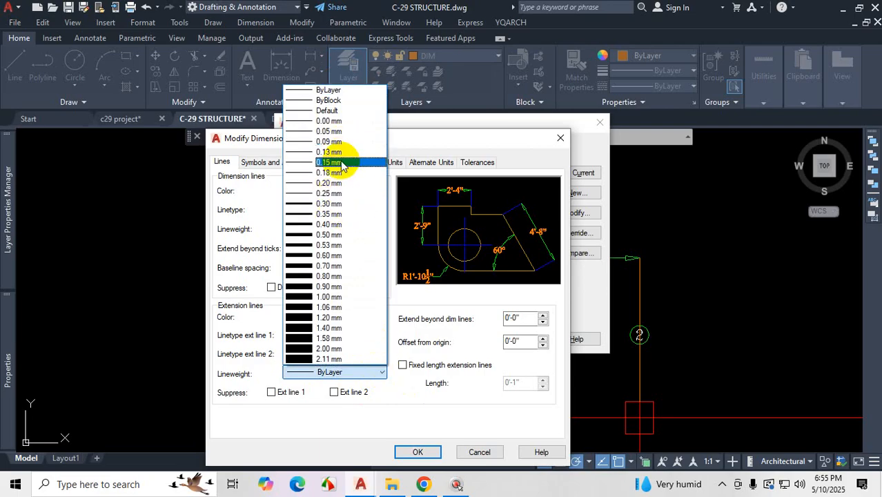
left_click(341, 207)
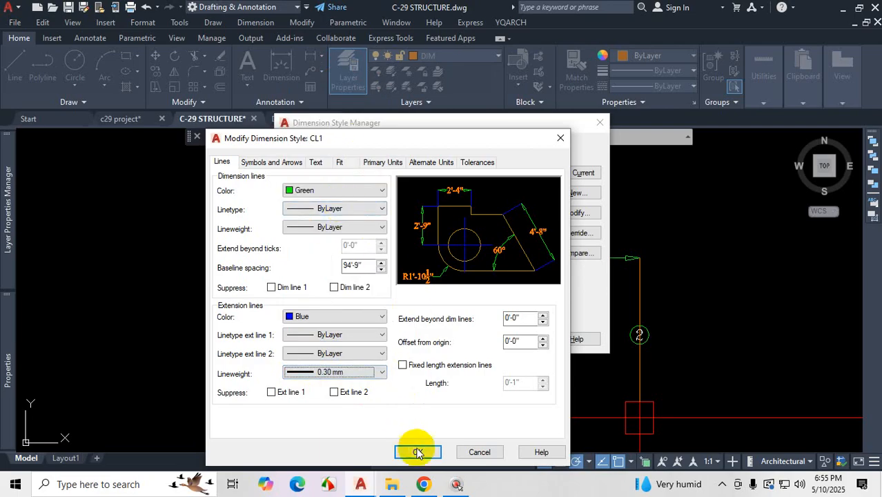
left_click(416, 452)
left_click(524, 339)
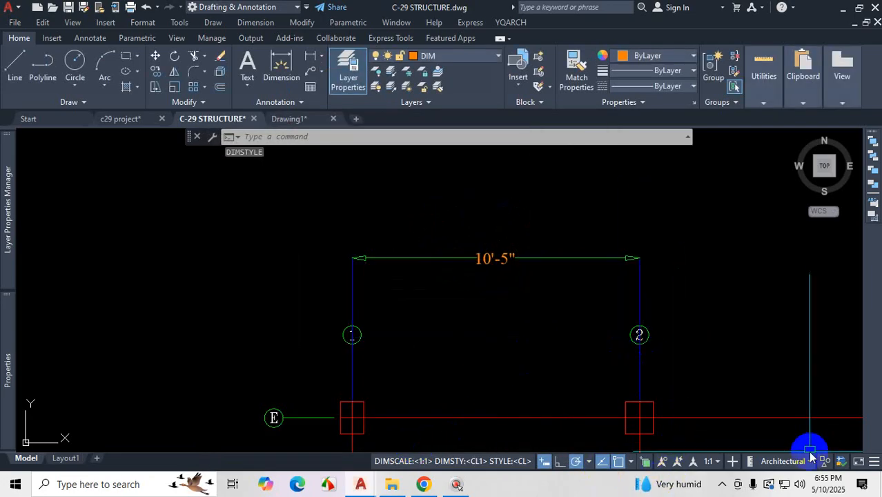
- Add the LineWeight toggle to the status bar, turn on lineweight display and inspect the dimension's extension lines
left_click(873, 461)
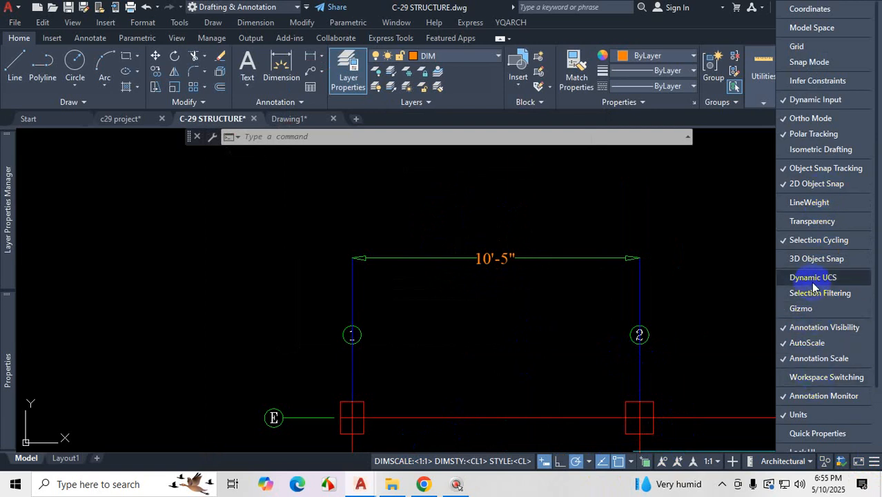
left_click(820, 209)
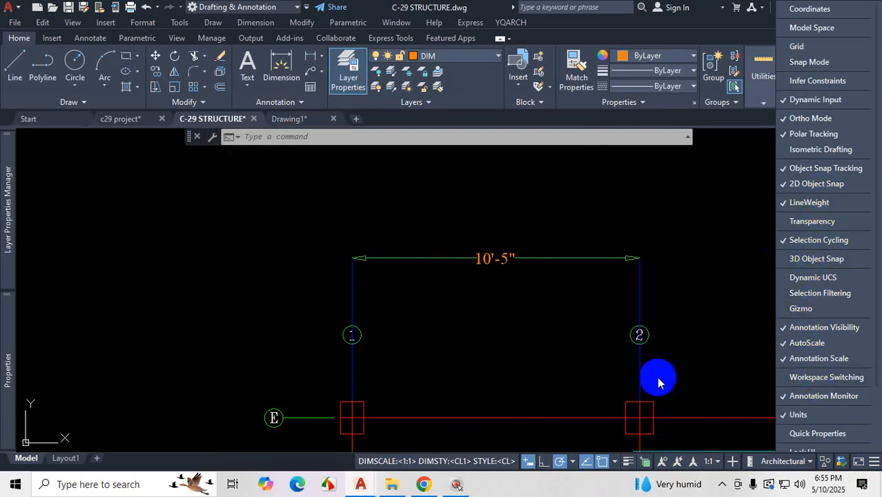
left_click(628, 462)
scroll(640, 387, "up", 5)
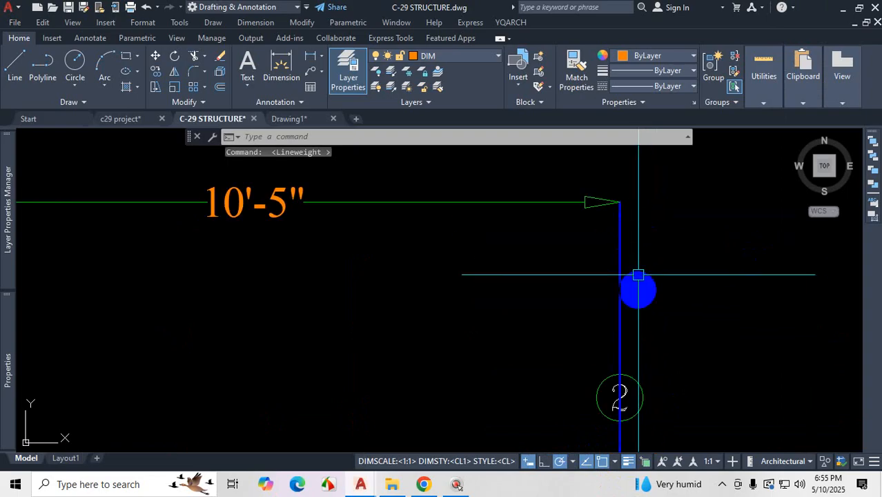
scroll(652, 288, "down", 2)
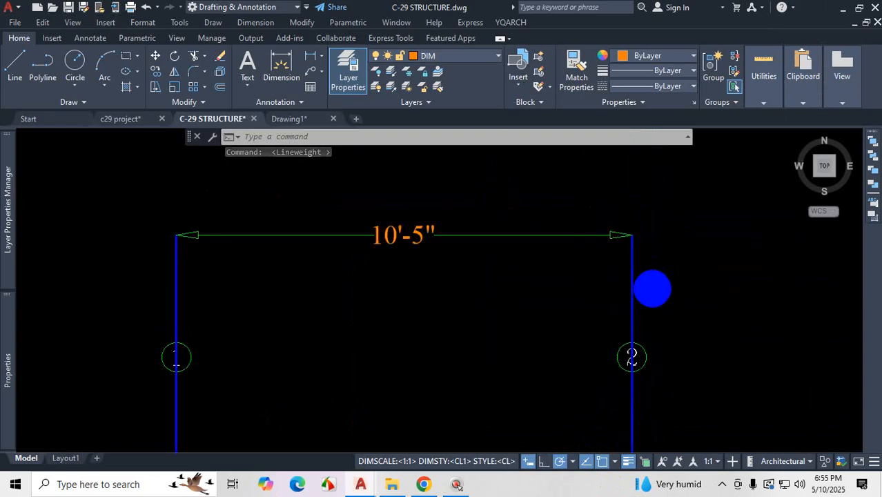
scroll(649, 310, "down", 3)
scroll(643, 338, "up", 2)
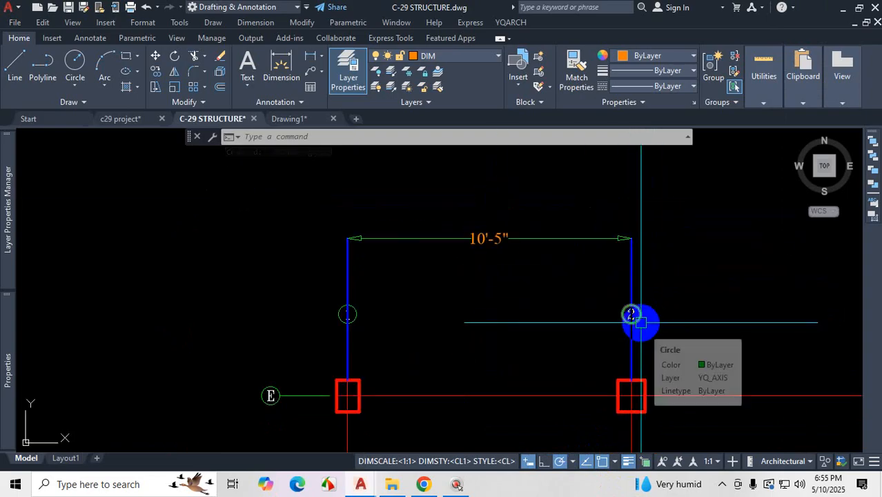
- Modify the CL1 dimension style by setting its extension line lineweight to ByLayer and apply the change
type("D")
key("Return")
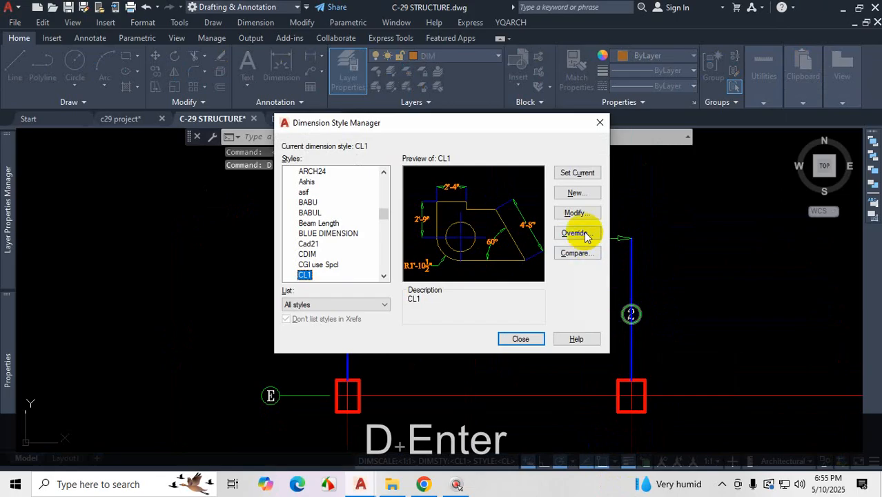
left_click(577, 213)
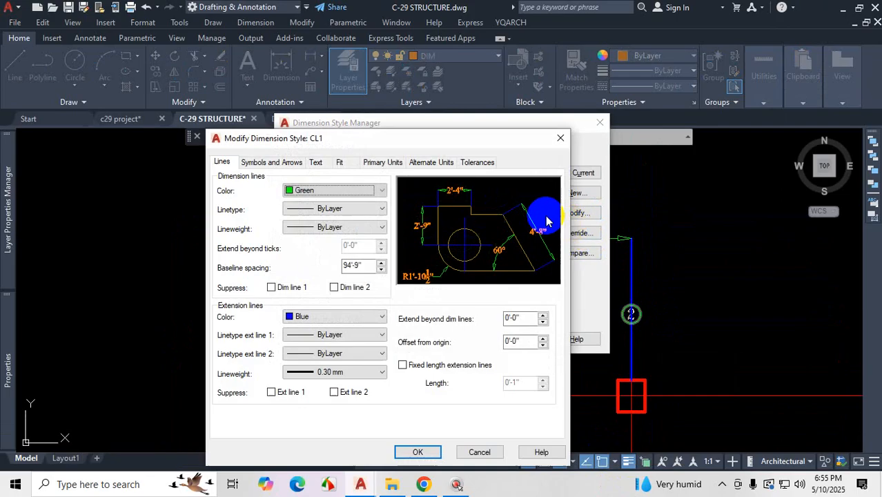
left_click(328, 373)
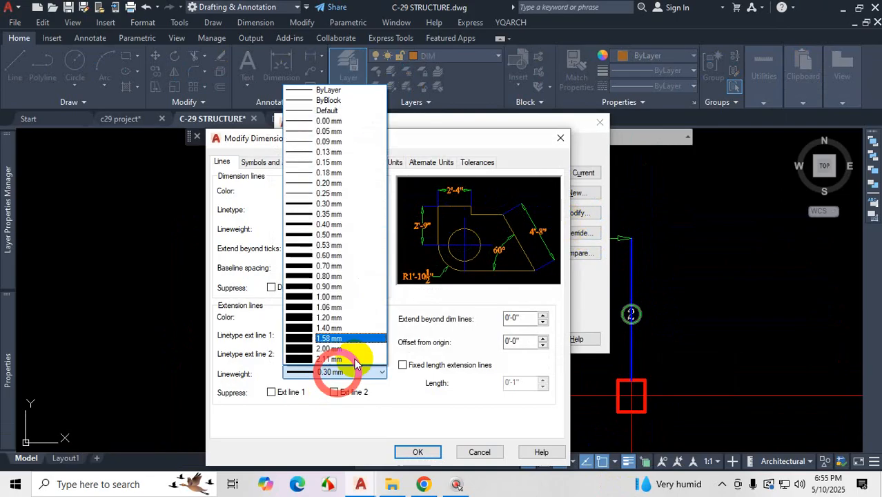
left_click(350, 91)
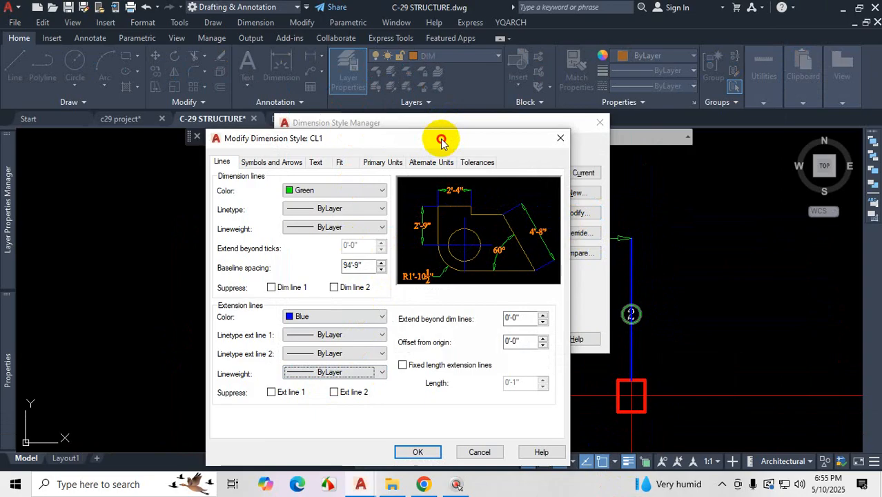
left_click_drag(441, 141, 566, 98)
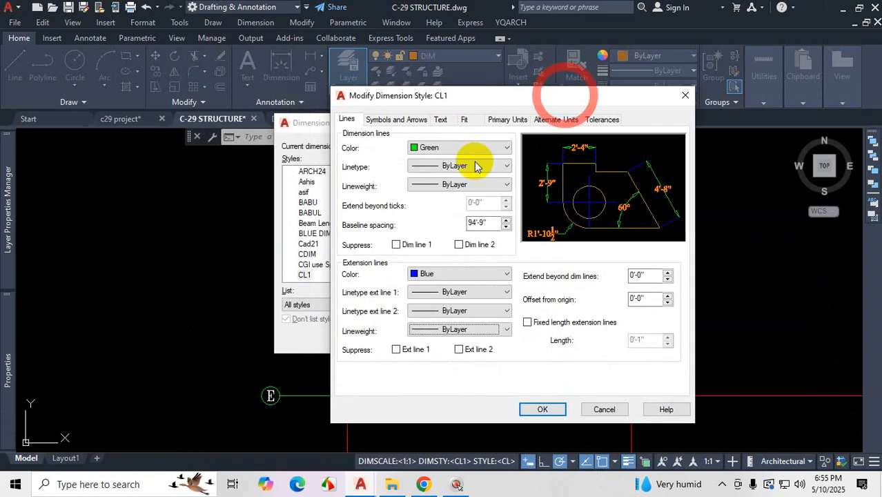
left_click(436, 152)
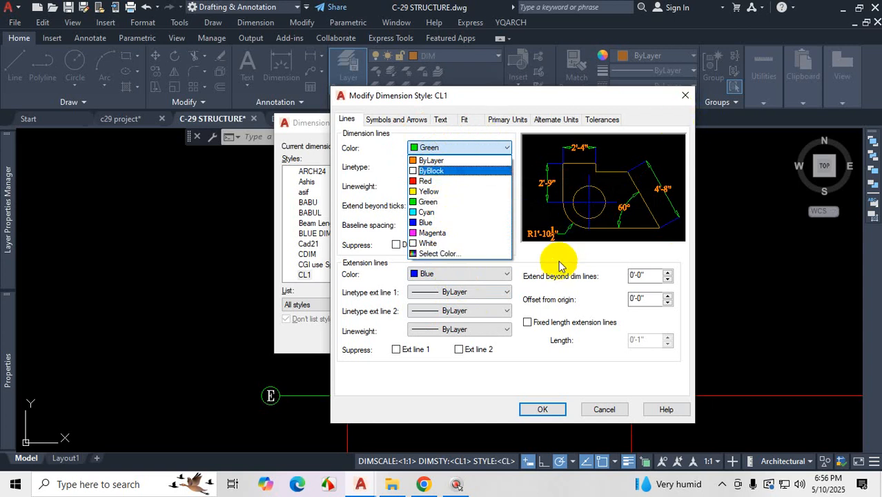
left_click(547, 409)
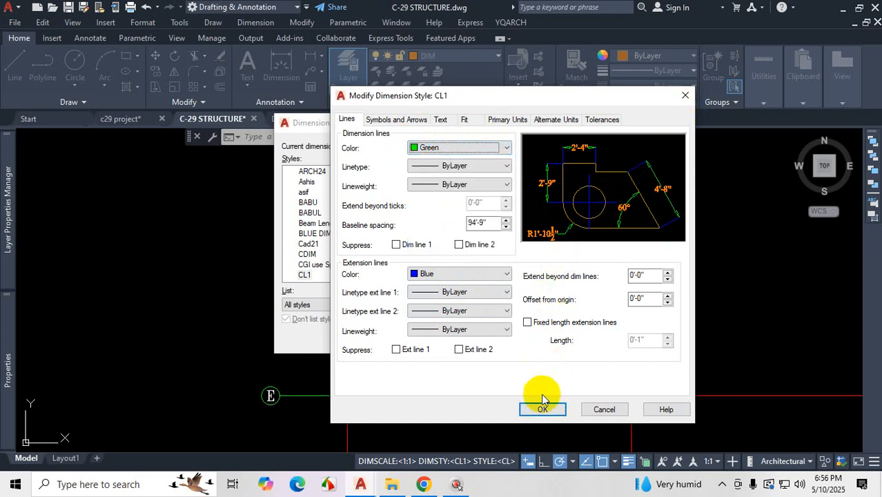
left_click(545, 408)
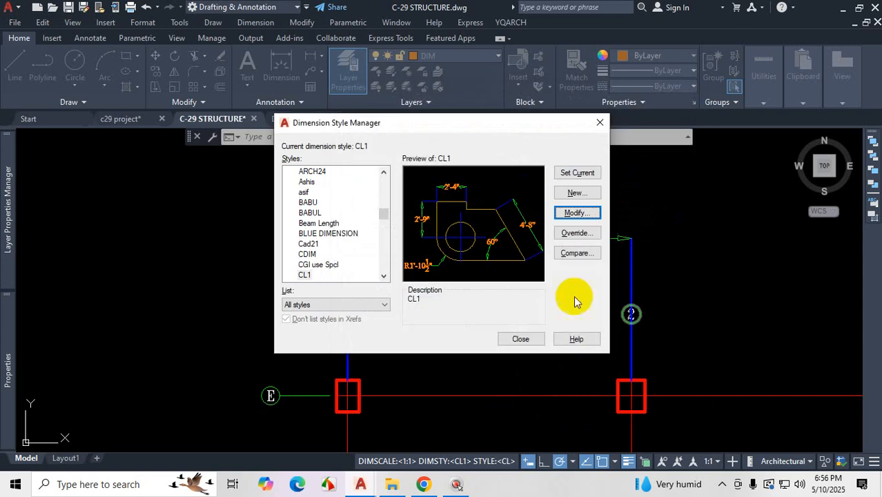
- Suppress both extension line 1 and extension line 2 in the CL1 dimension style and apply the change to the drawing
left_click(578, 214)
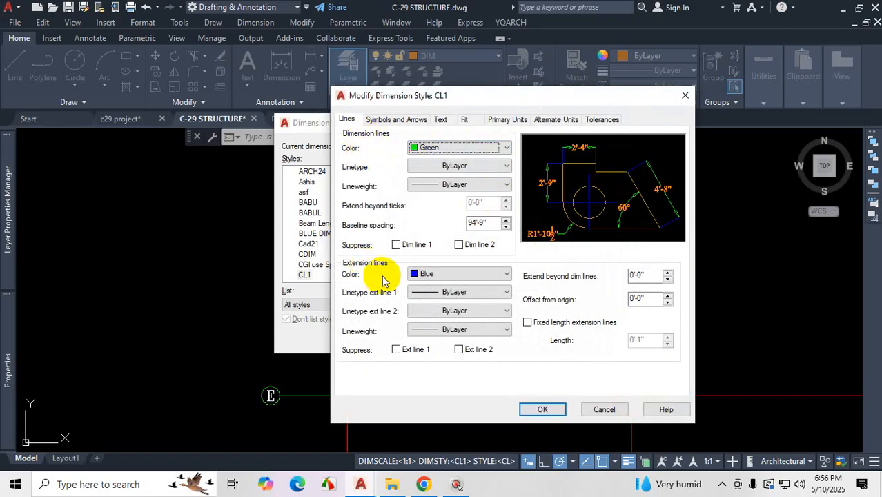
key("ctrl+1")
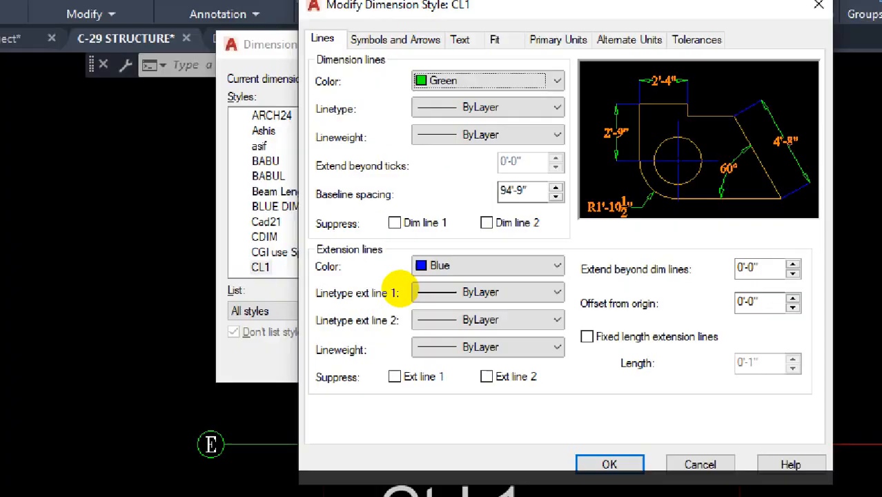
left_click(429, 402)
left_click_drag(297, 327, 390, 320)
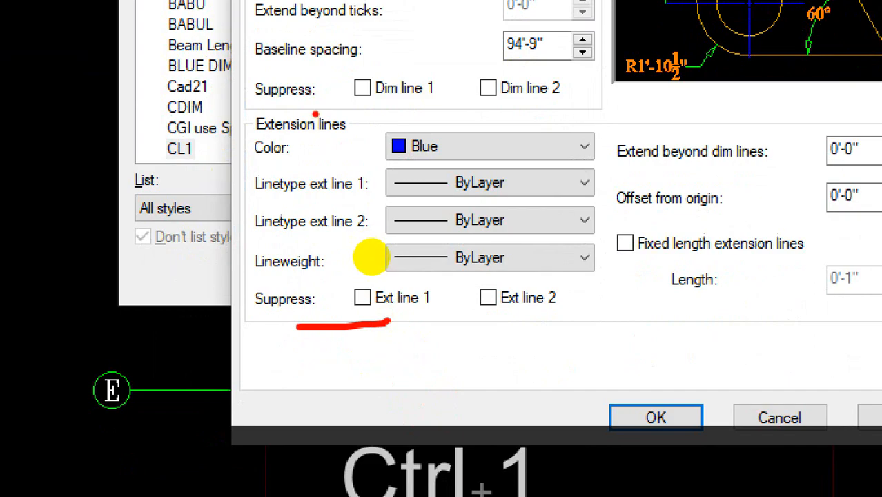
key("Escape")
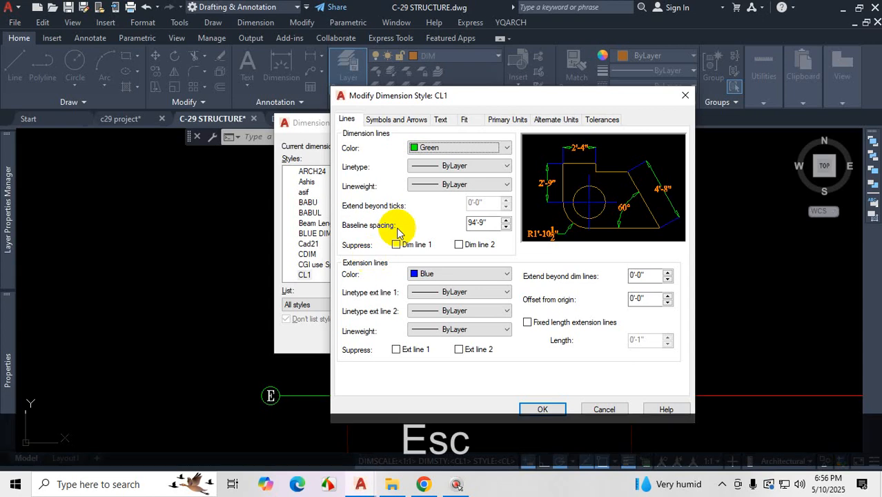
left_click(398, 350)
left_click(459, 350)
left_click(544, 409)
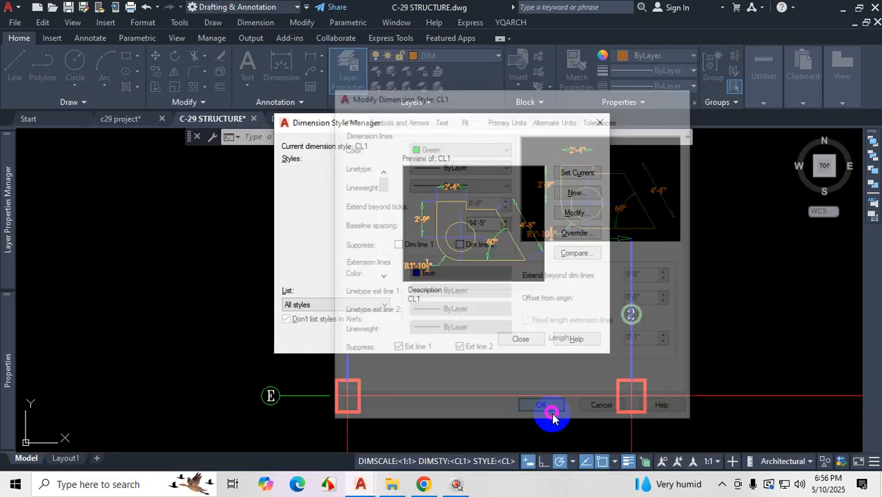
left_click(522, 340)
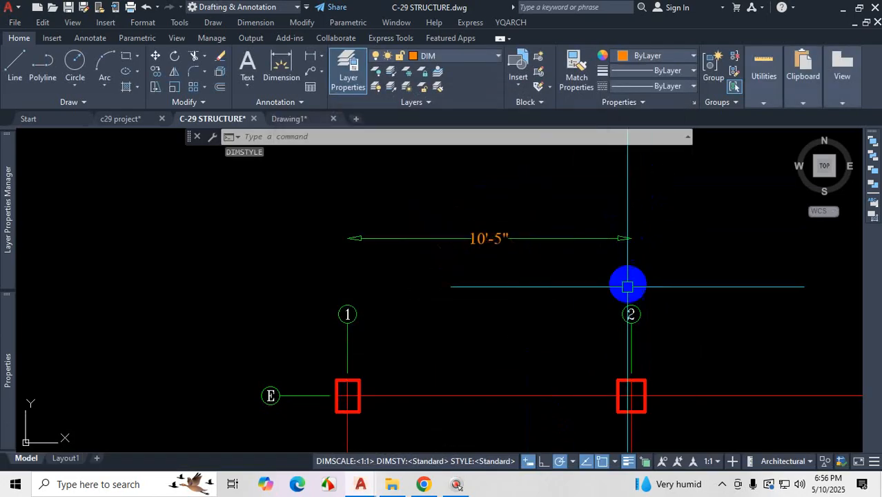
- Dimension across the upper-left M.BED of the FIRST FLOOR PLAN, from the door jamb to the opposite window wall, and inspect the arrow end
scroll(515, 360, "down", 6)
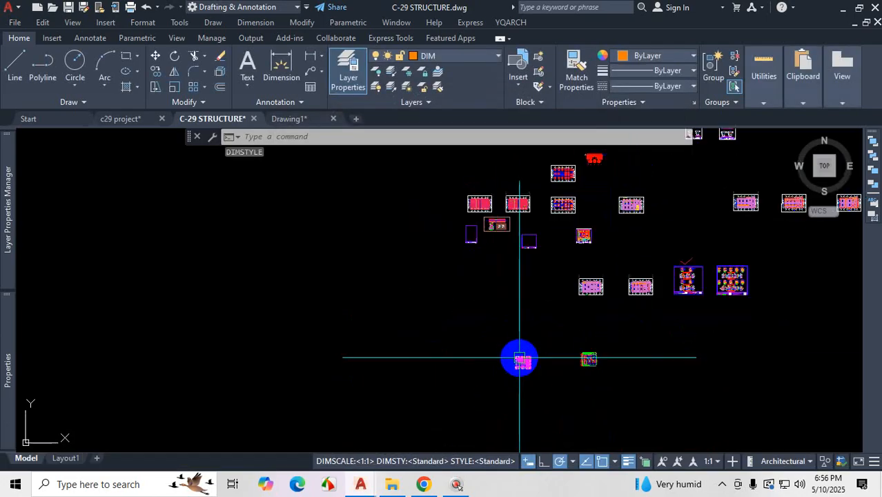
scroll(520, 357, "down", 2)
scroll(543, 201, "up", 2)
scroll(415, 328, "up", 3)
scroll(326, 293, "up", 2)
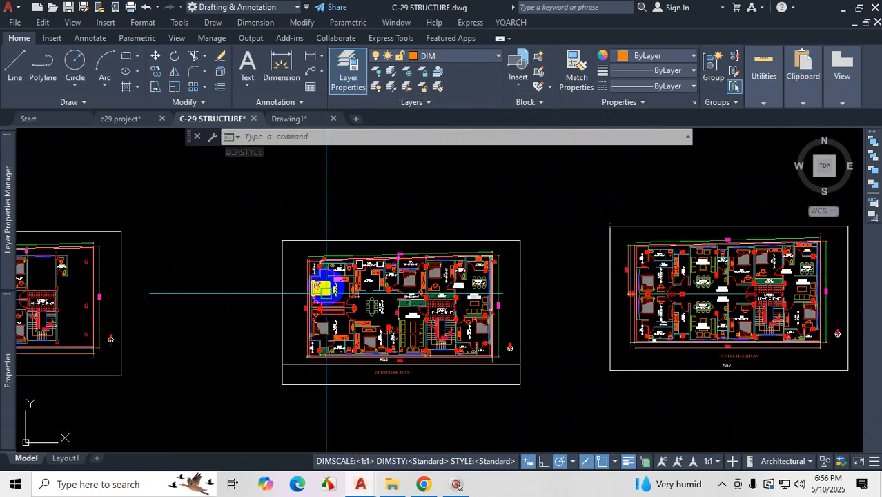
scroll(325, 294, "up", 3)
scroll(381, 238, "up", 3)
scroll(444, 274, "down", 2)
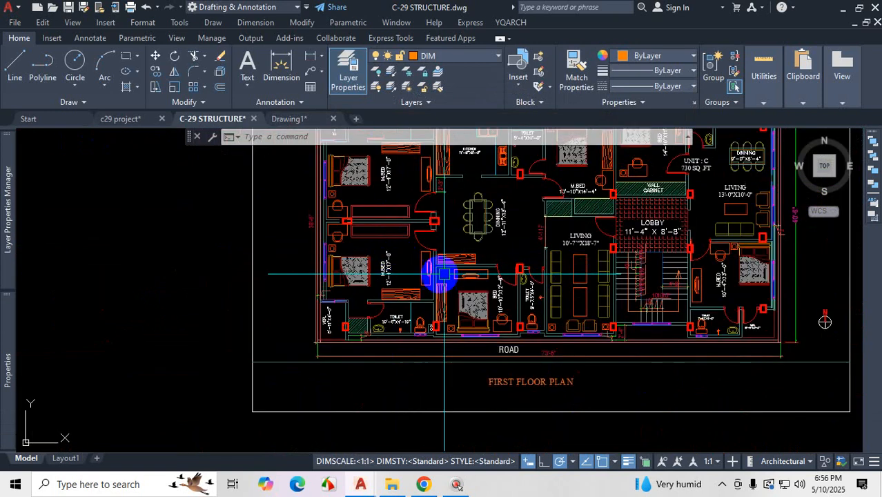
scroll(444, 274, "up", 3)
scroll(522, 281, "down", 4)
scroll(467, 278, "up", 4)
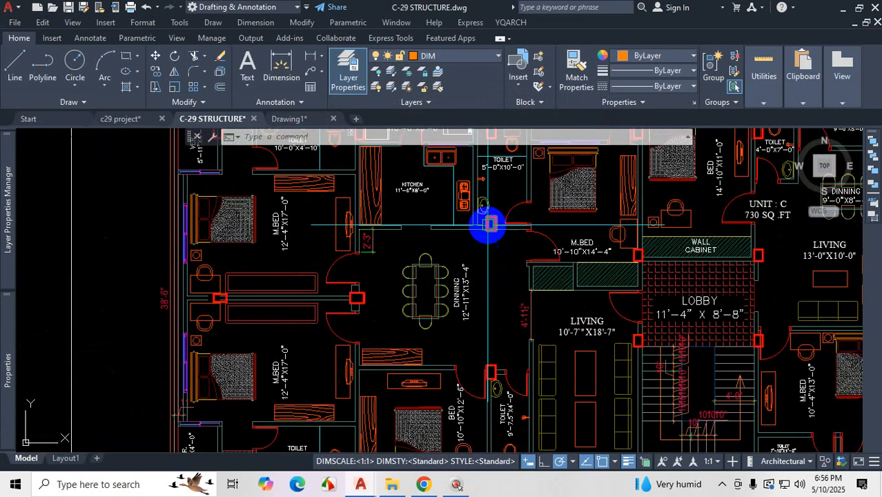
left_click(281, 63)
scroll(335, 256, "down", 5)
scroll(360, 267, "up", 5)
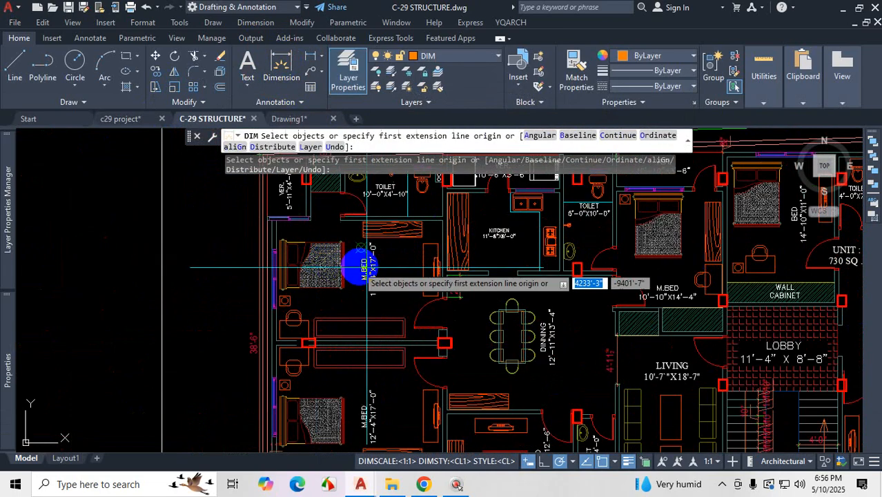
scroll(435, 286, "up", 3)
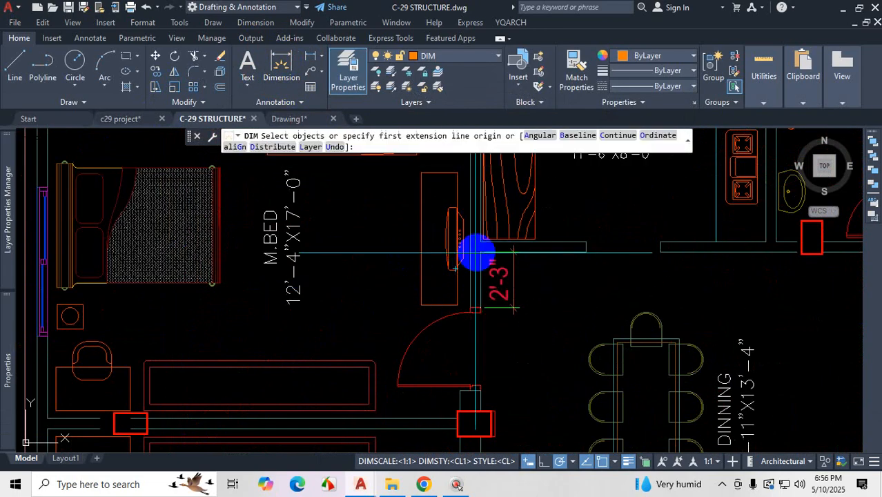
left_click(472, 307)
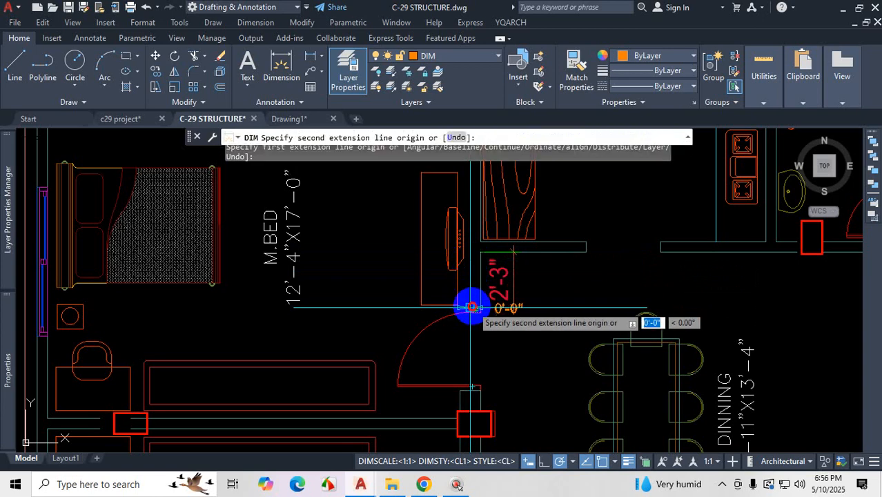
left_click(48, 304)
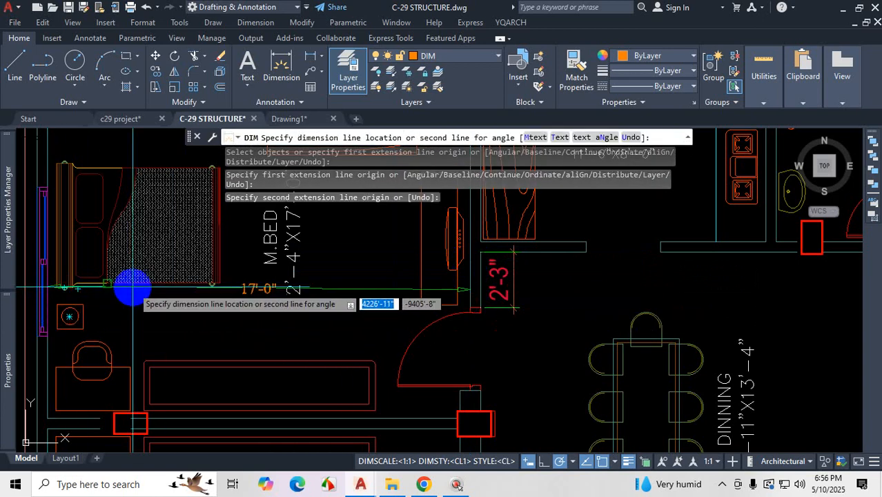
left_click(167, 340)
key("Escape")
scroll(411, 356, "down", 3)
scroll(522, 339, "up", 5)
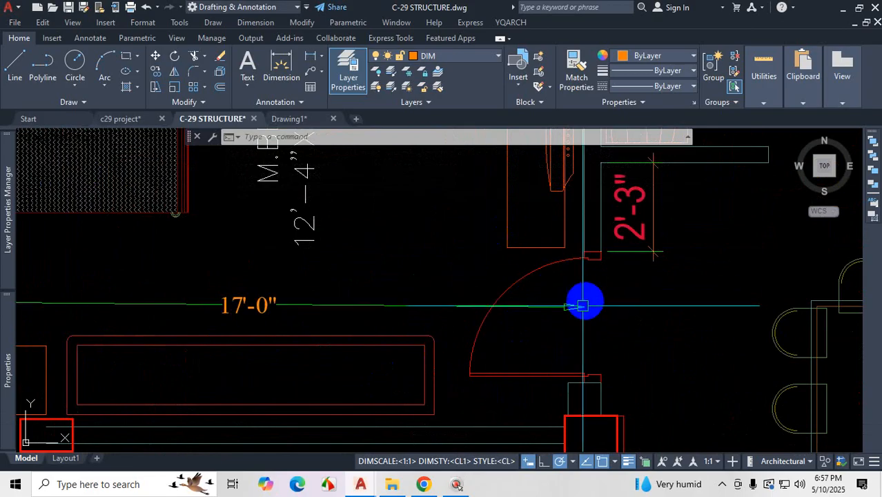
scroll(456, 294, "down", 2)
key("Escape")
- Examine the extension line at the left end of the overall dimension above the first floor plan
scroll(456, 294, "down", 6)
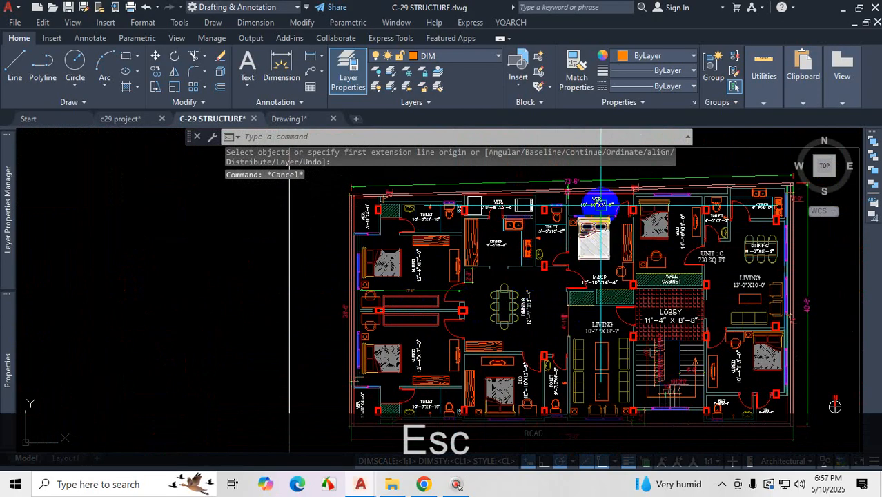
scroll(538, 212, "up", 3)
scroll(399, 248, "down", 3)
scroll(399, 248, "up", 6)
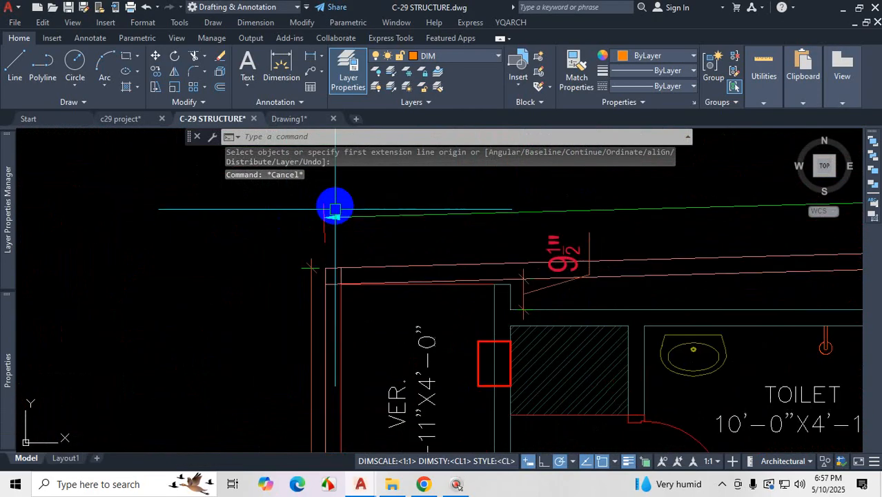
key("ctrl+1")
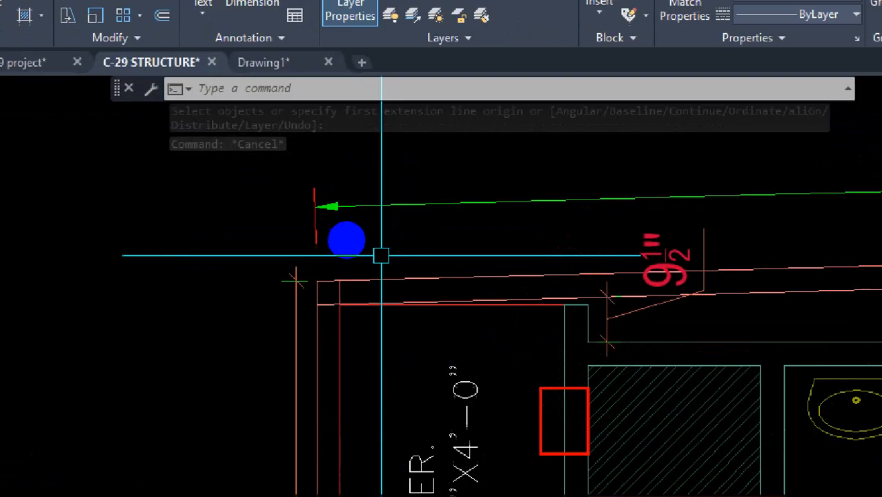
left_click(343, 238)
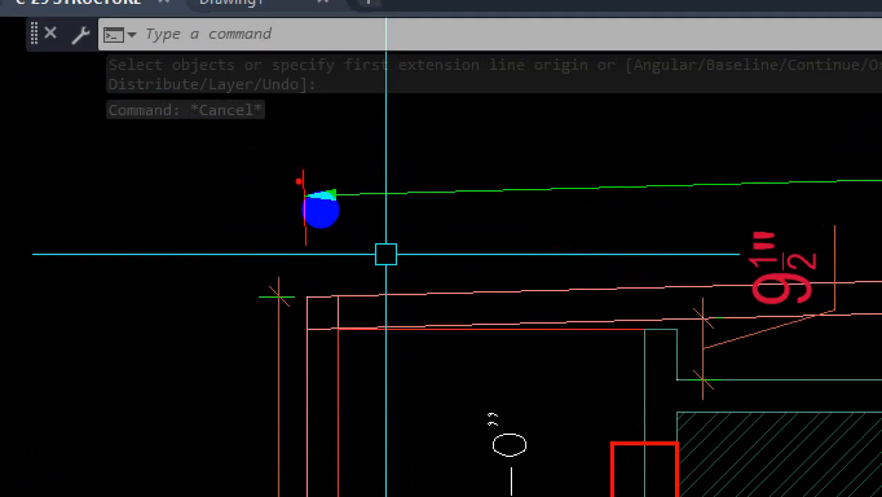
left_click_drag(304, 173, 305, 282)
key("ctrl+1")
key("Escape")
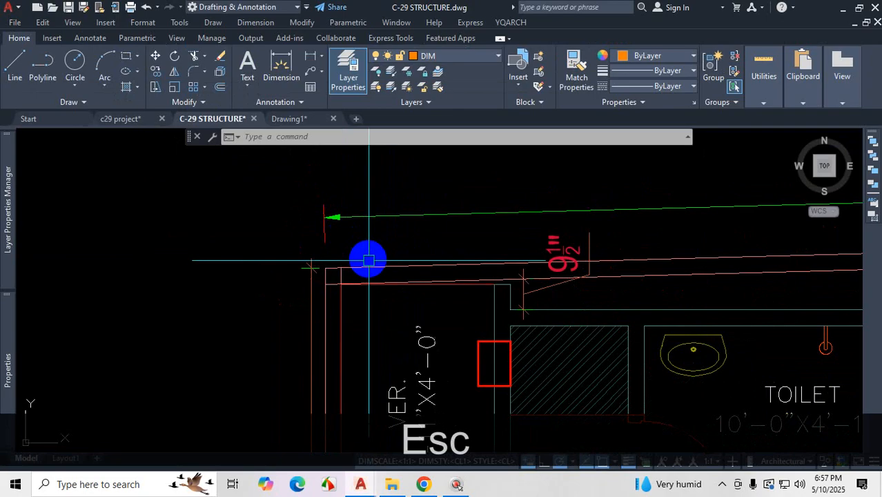
- Examine the short extension lines at both ends of the 9 1/2" dimension beside the veranda
scroll(492, 325, "up", 3)
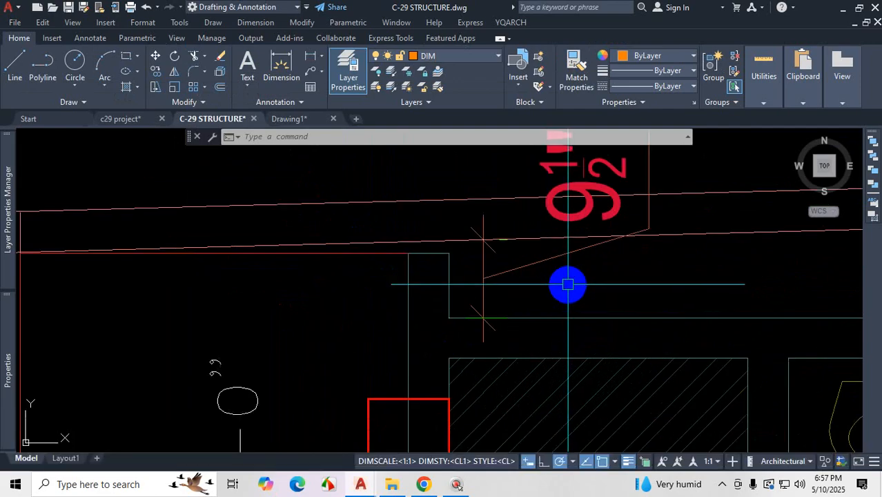
key("ctrl+1")
left_click(532, 311)
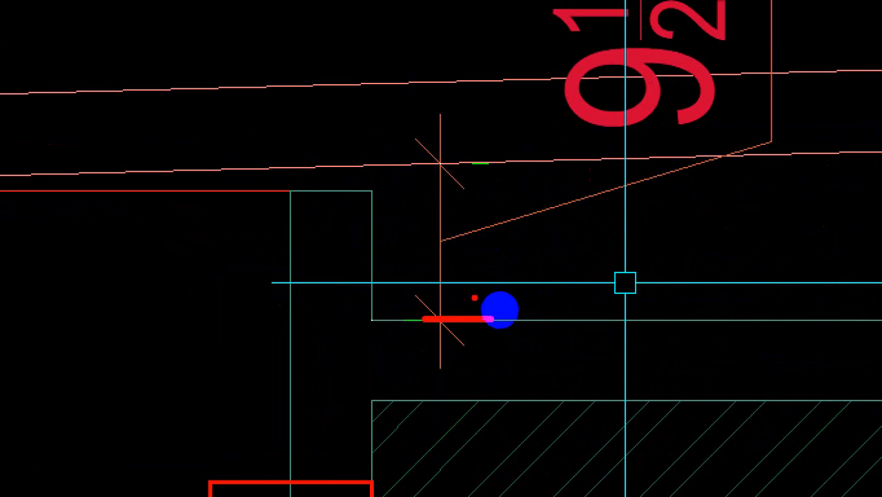
left_click_drag(490, 176, 409, 172, "shift")
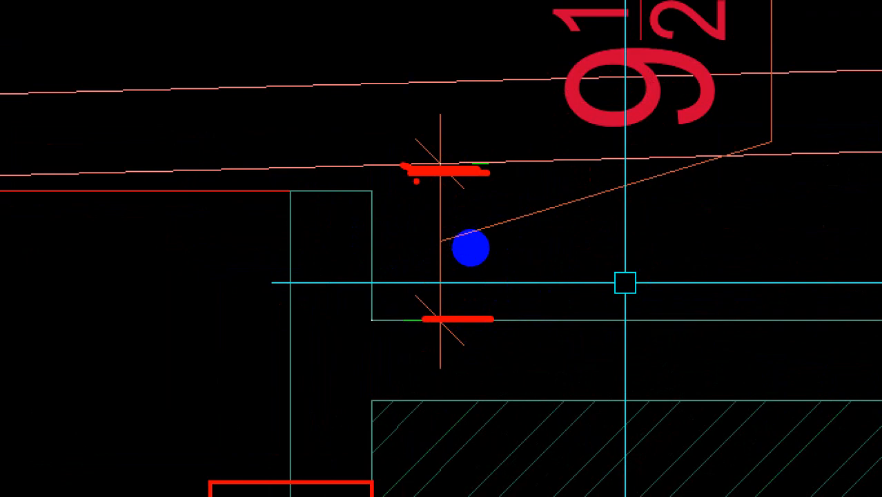
key("Escape")
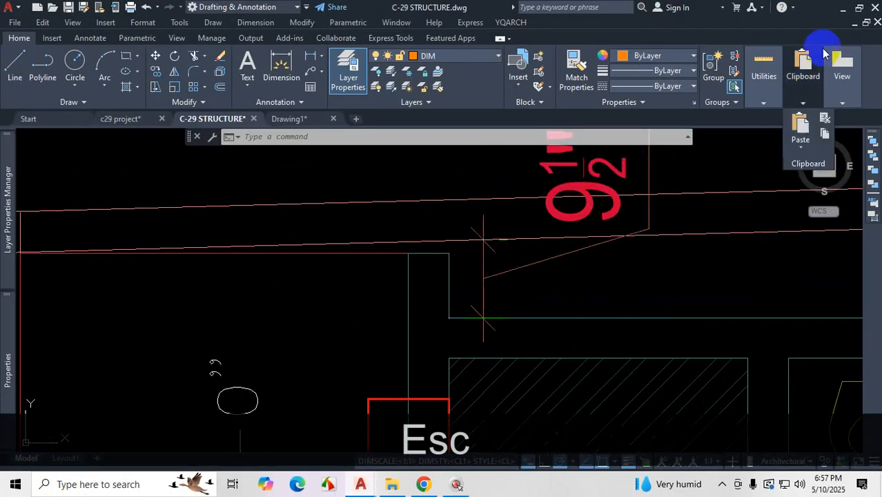
- Turn off suppression of extension lines 1 and 2 in the CL1 dimension style and apply the change to the drawing
type("d")
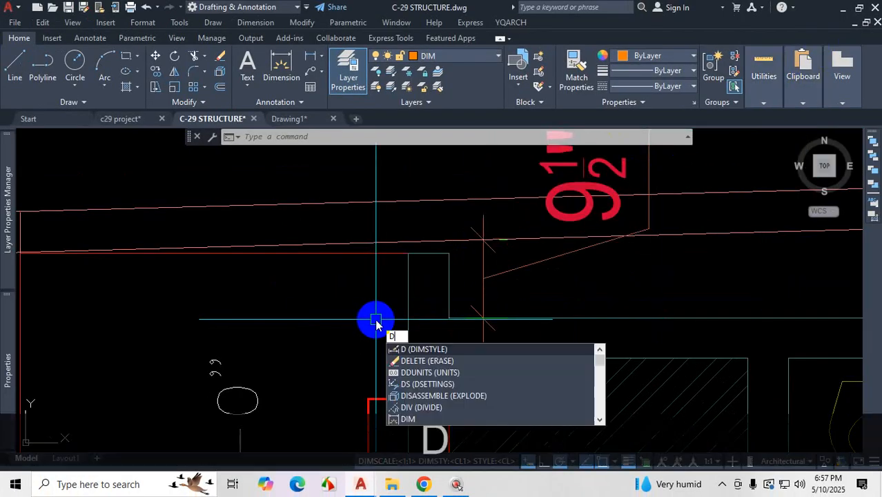
key("Return")
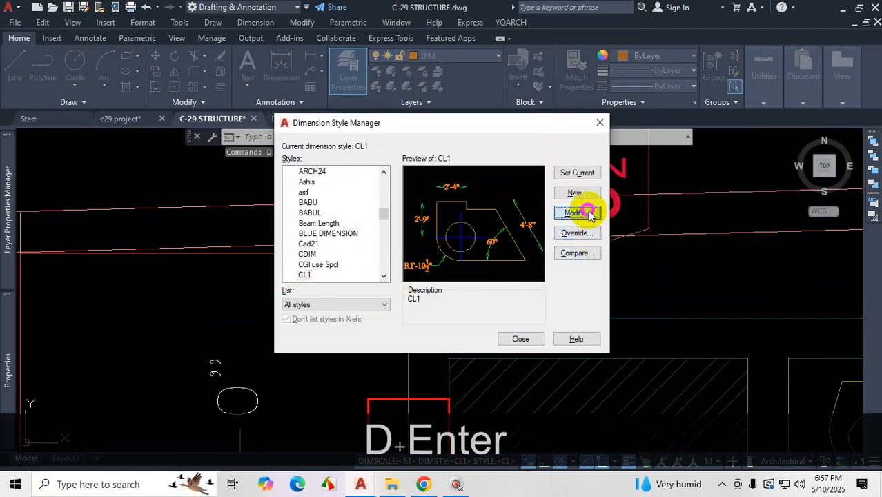
left_click(587, 212)
left_click(396, 350)
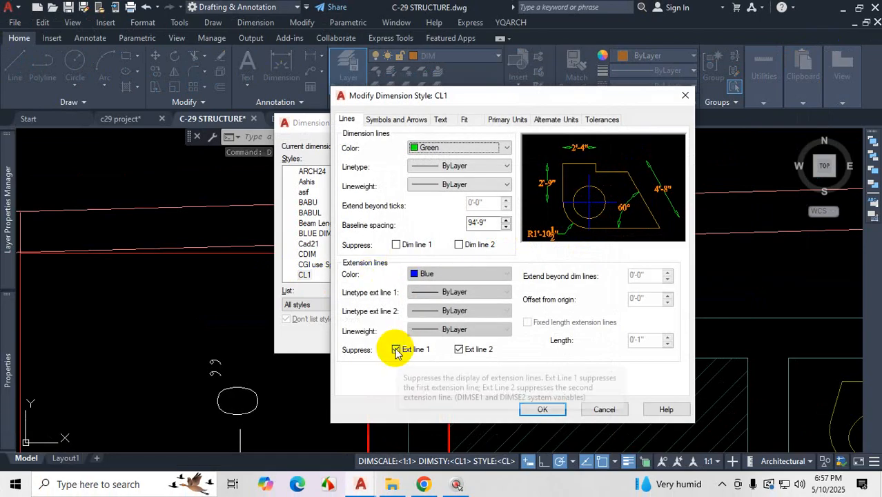
left_click(396, 350)
left_click(460, 350)
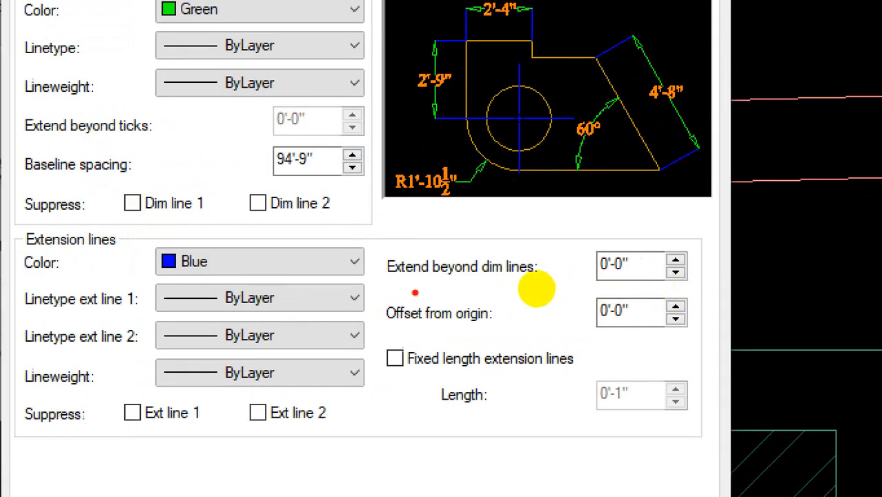
left_click_drag(413, 290, 529, 290)
left_click_drag(393, 330, 506, 336)
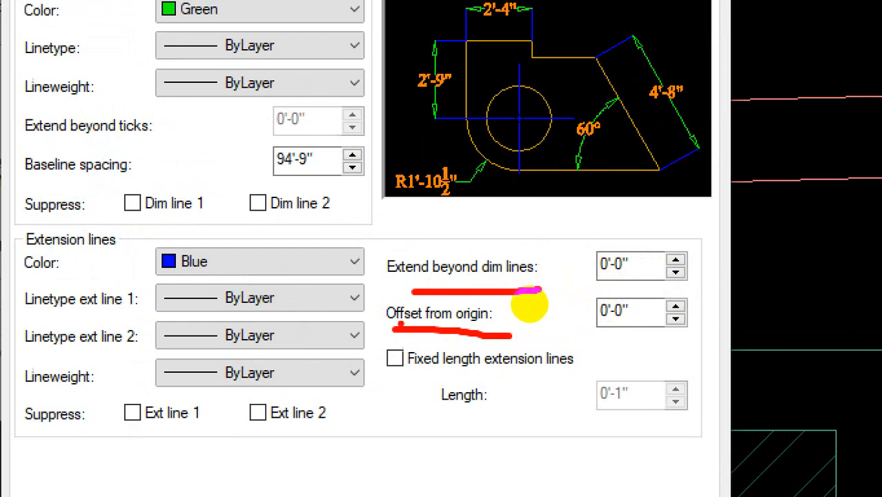
key("ctrl+1")
key("Escape")
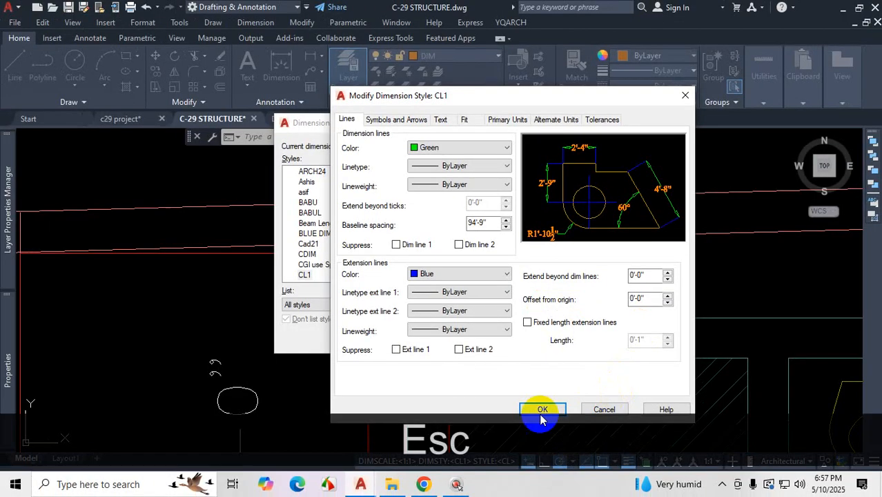
left_click(540, 407)
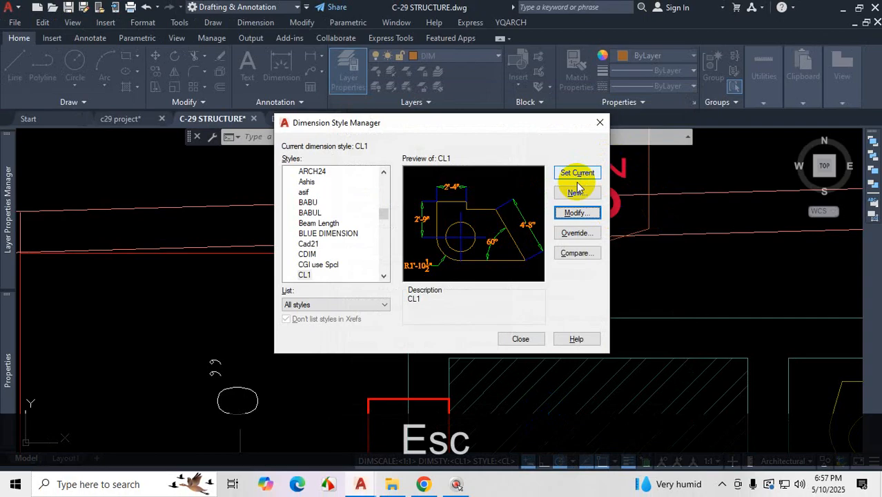
left_click(521, 338)
- Inspect where the column spacing dimension's extension line on grid line 1 meets the column at grid E
scroll(437, 220, "down", 5)
scroll(437, 218, "down", 7)
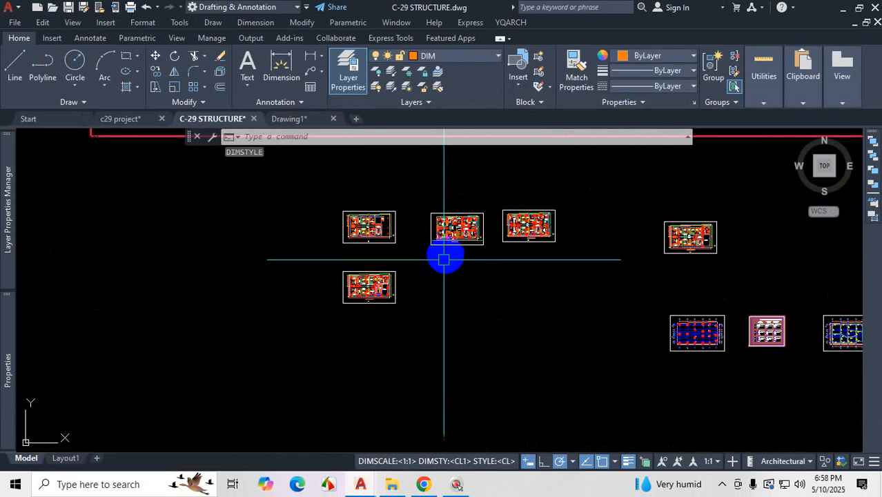
scroll(457, 393, "up", 5)
scroll(368, 355, "up", 8)
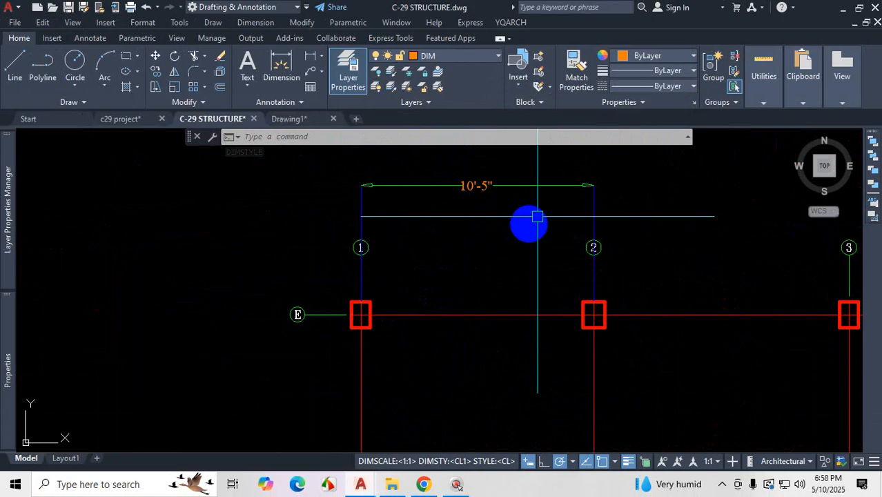
scroll(359, 314, "up", 6)
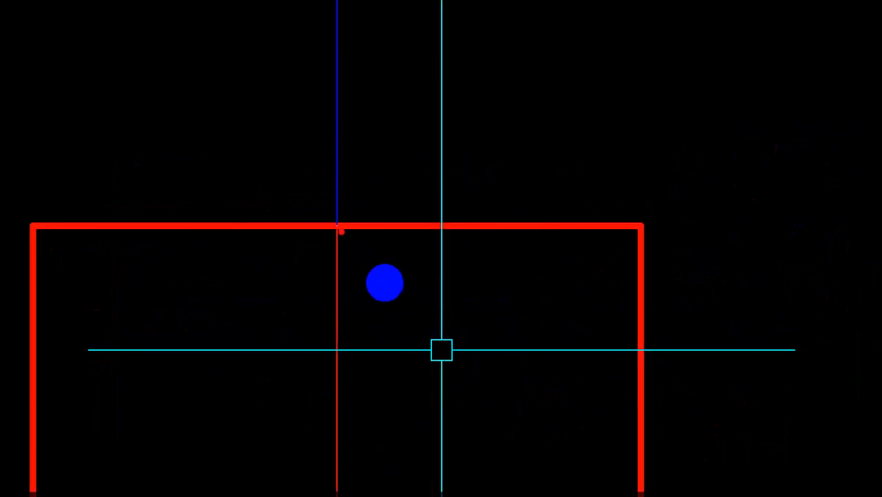
key("Escape")
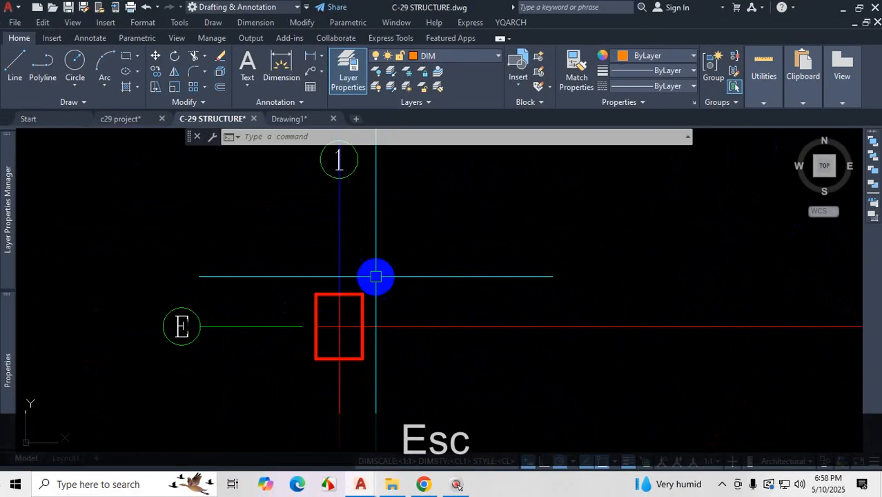
- Dimension the spacing between the column centres at grid lines 3 and 5 along grid E, placing the dimension above the grid bubbles
left_click(281, 65)
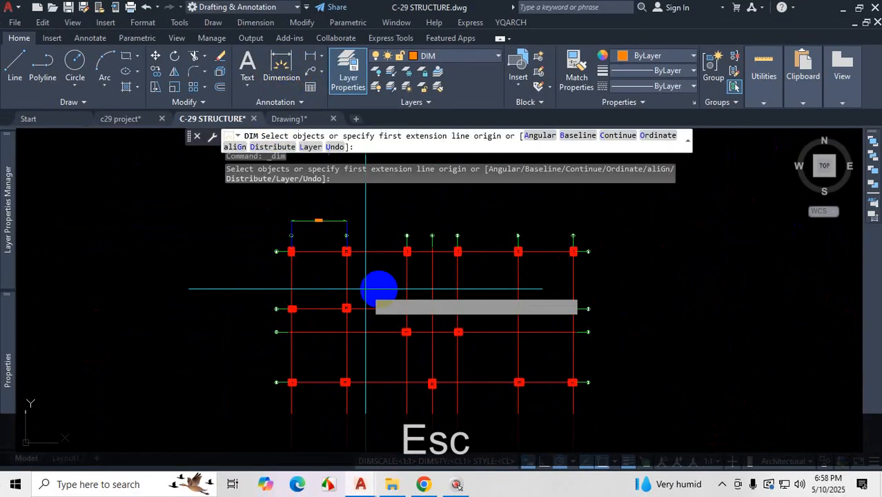
scroll(378, 288, "up", 5)
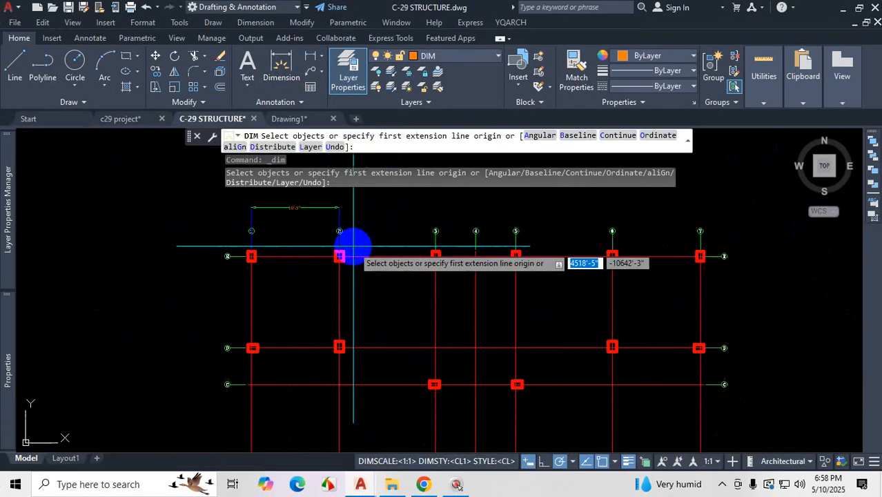
scroll(474, 272, "down", 5)
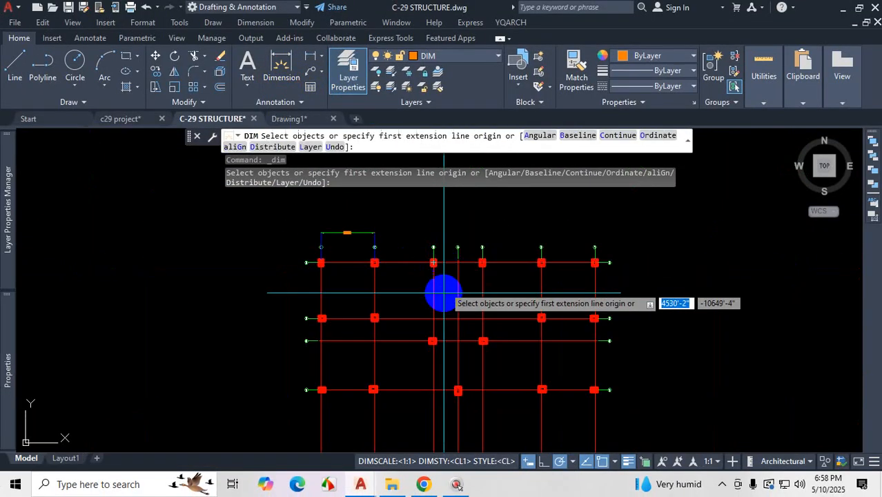
scroll(443, 292, "up", 6)
scroll(393, 315, "up", 2)
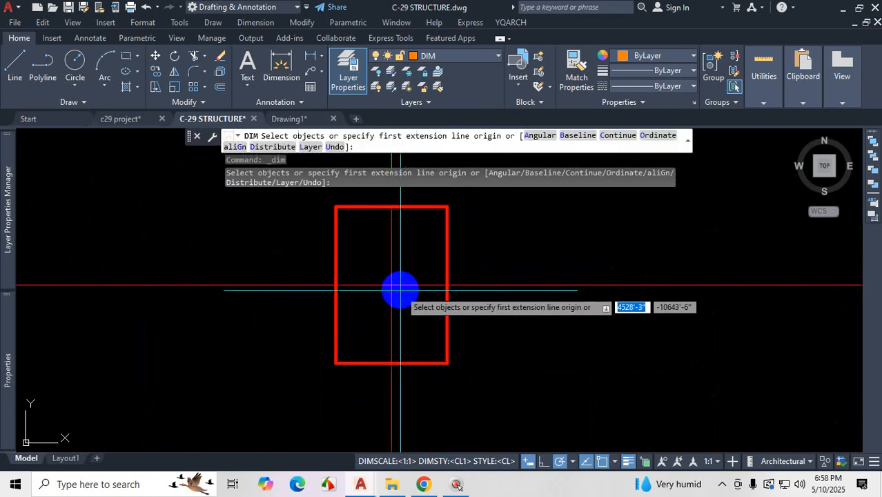
left_click(392, 285)
scroll(482, 320, "down", 8)
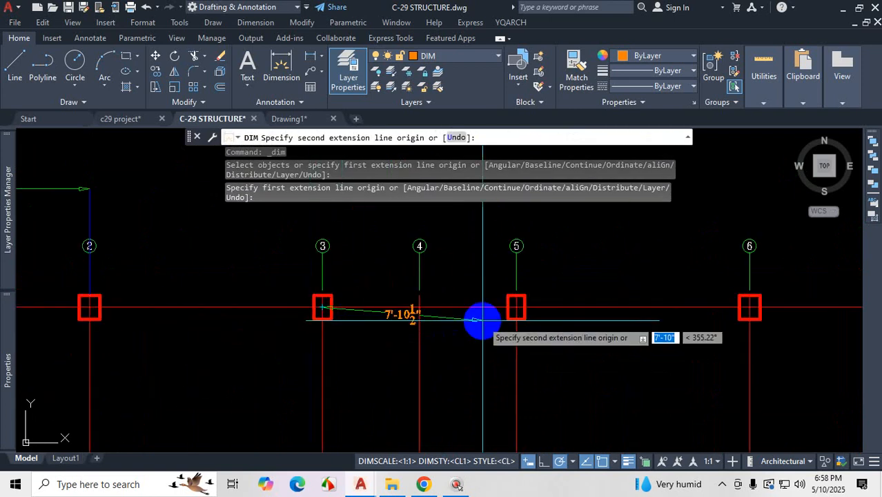
scroll(522, 306, "up", 3)
left_click(522, 306)
scroll(469, 324, "down", 5)
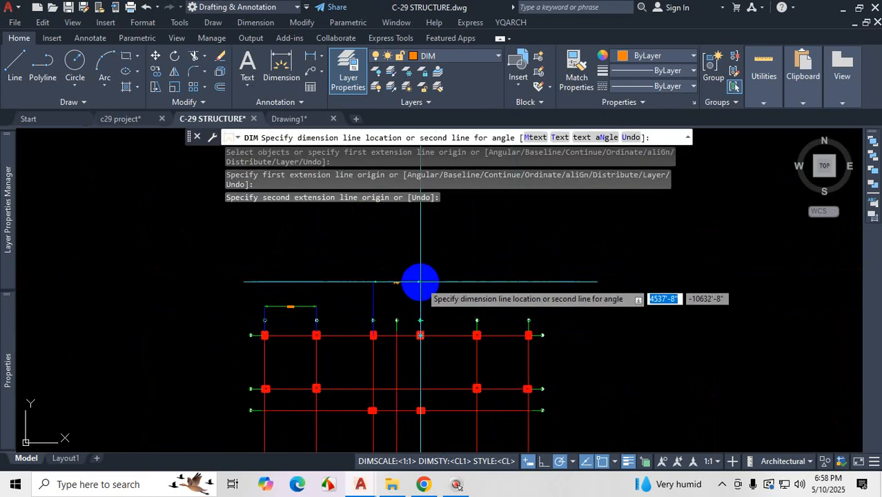
scroll(414, 290, "up", 4)
left_click(478, 256)
key("Escape")
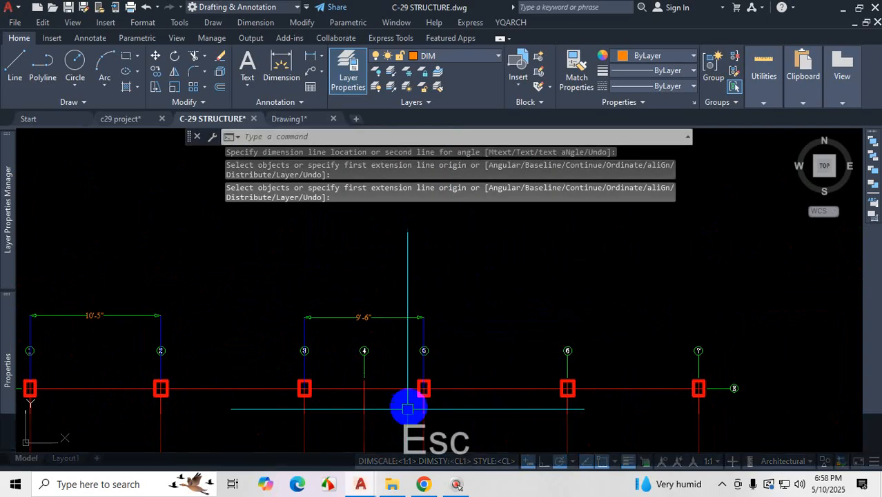
- Inspect the new dimension's extension lines where they meet the column centre and at the arrowhead on grid line 3
scroll(456, 356, "up", 6)
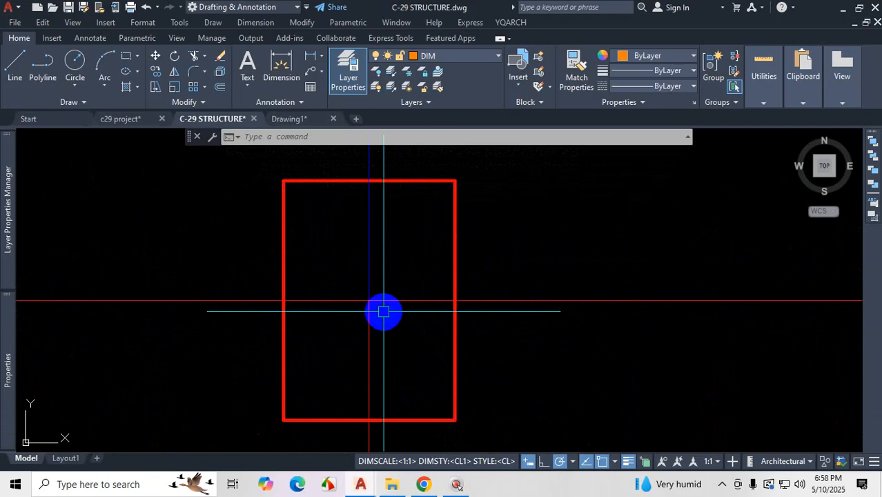
scroll(429, 321, "down", 4)
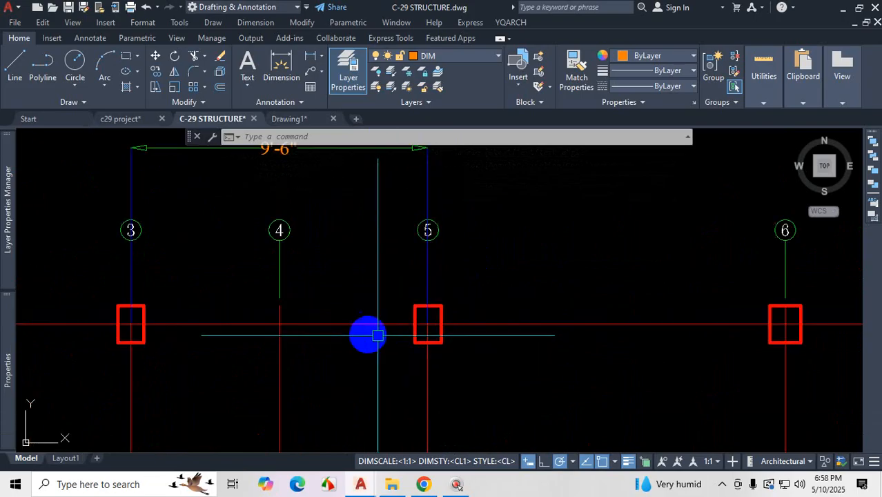
scroll(435, 325, "down", 4)
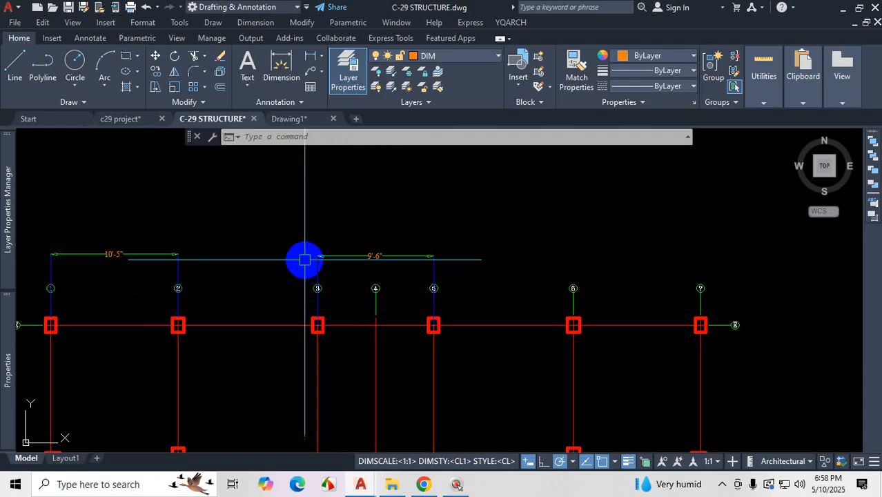
scroll(304, 260, "up", 7)
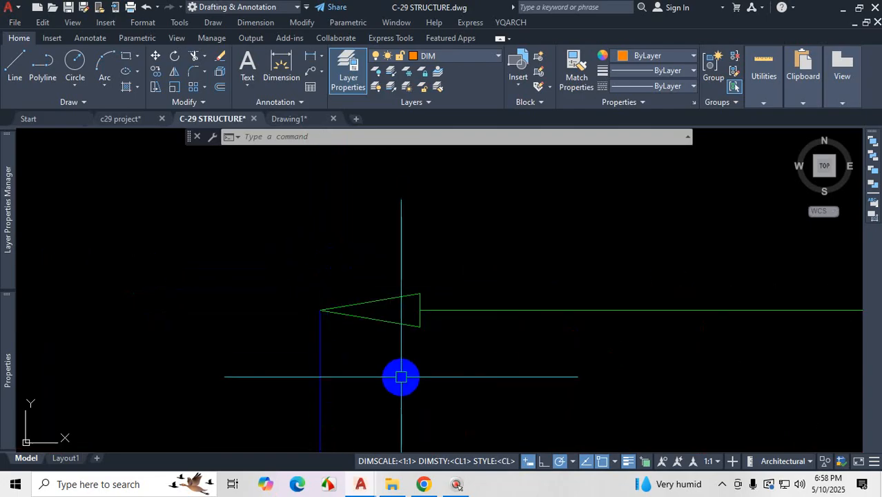
key("ctrl+1")
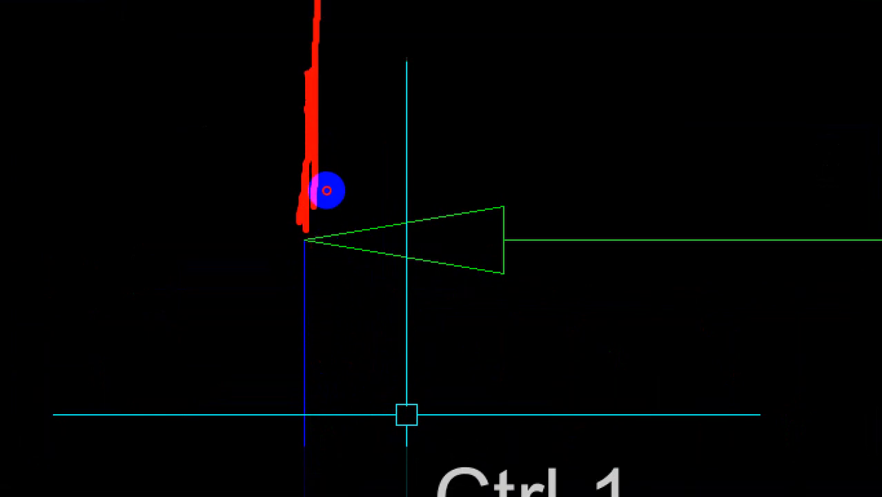
key("Escape")
key("Escape")
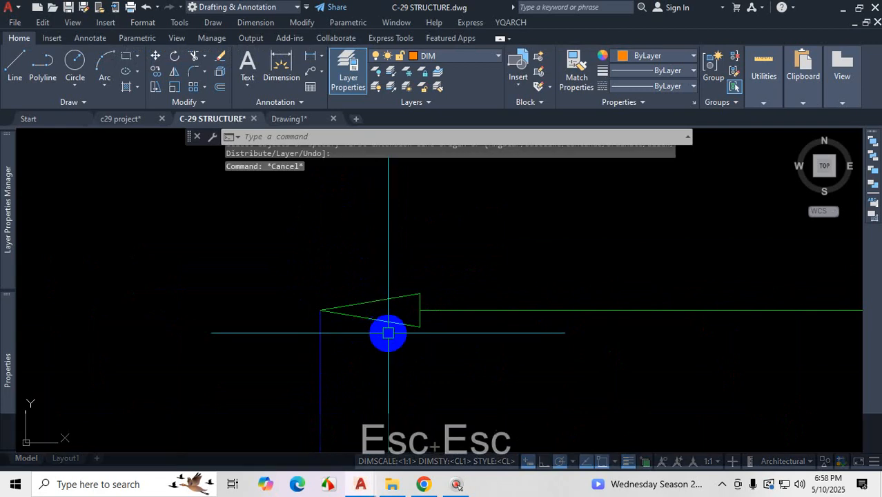
- In the CL1 dimension style, set extend beyond dim lines and offset from origin to 4" and turn on fixed length extension lines
type("D")
key("Return")
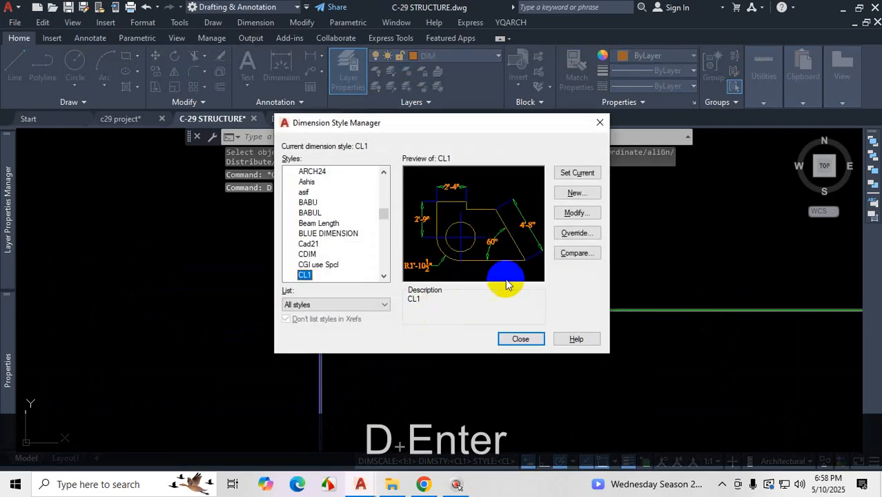
left_click(577, 214)
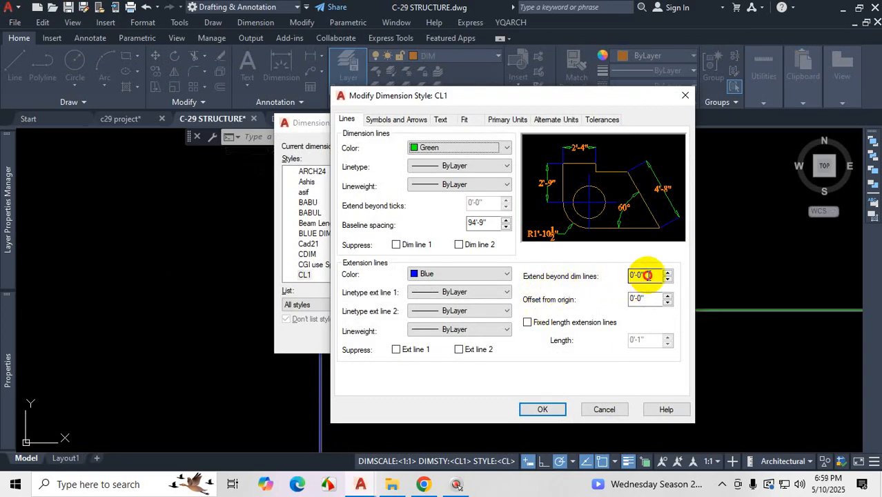
type("4")
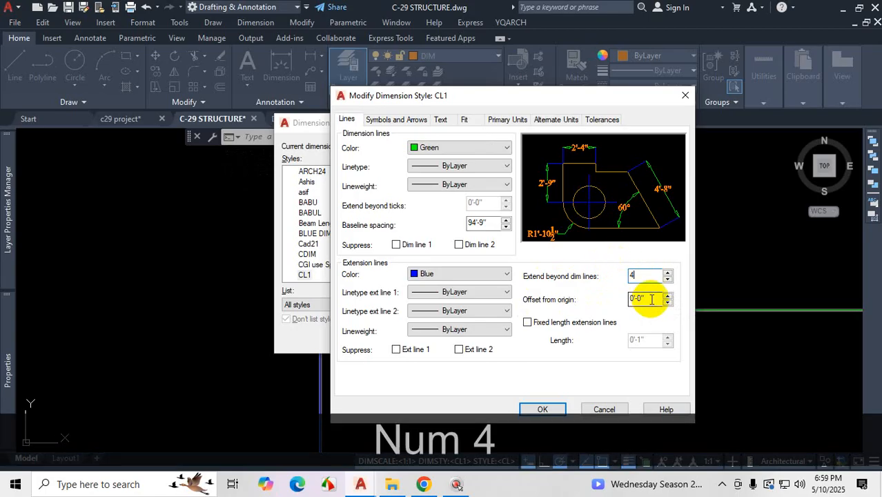
left_click(649, 299)
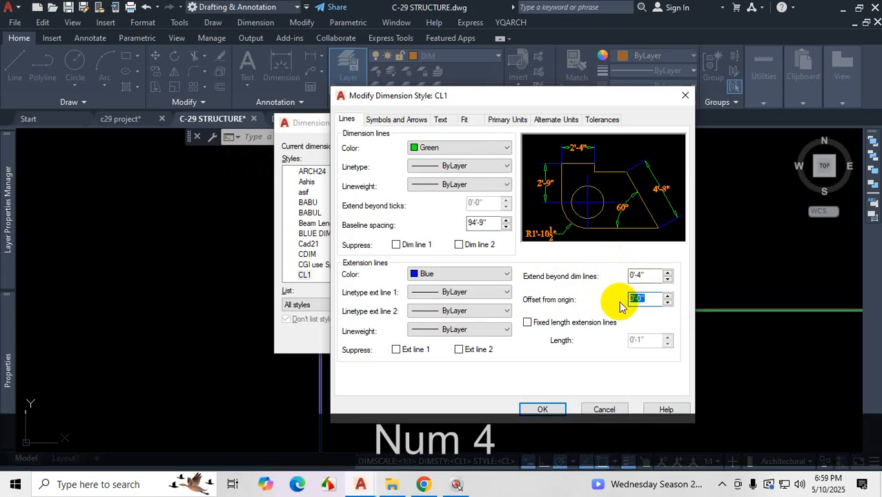
type("4")
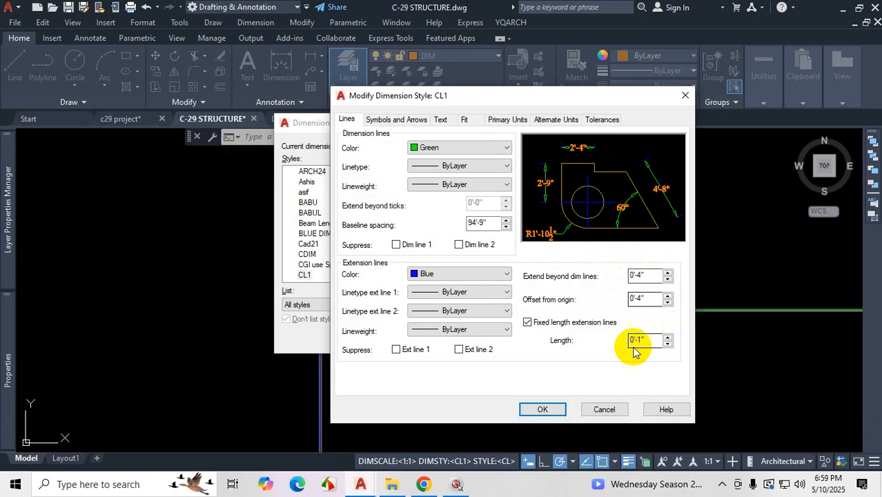
left_click(543, 409)
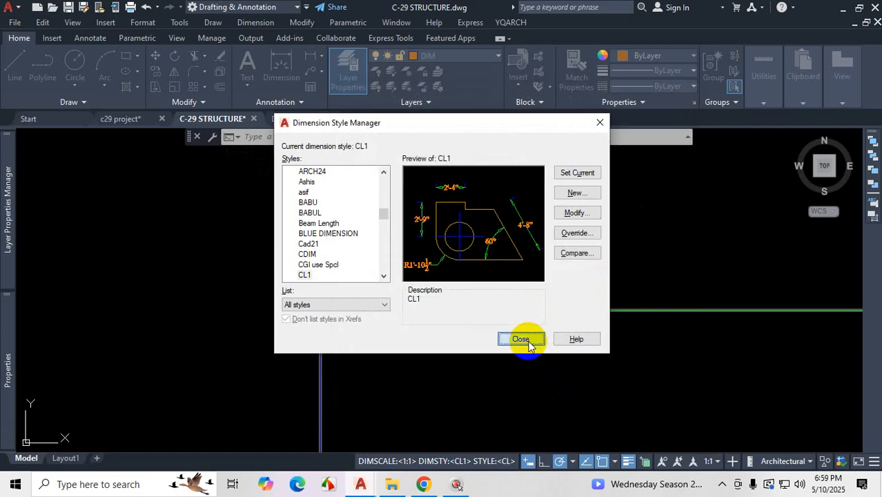
left_click(528, 342)
- Turn off fixed length extension lines in the CL1 dimension style and apply the change to the drawing
scroll(590, 300, "down", 7)
scroll(418, 295, "up", 3)
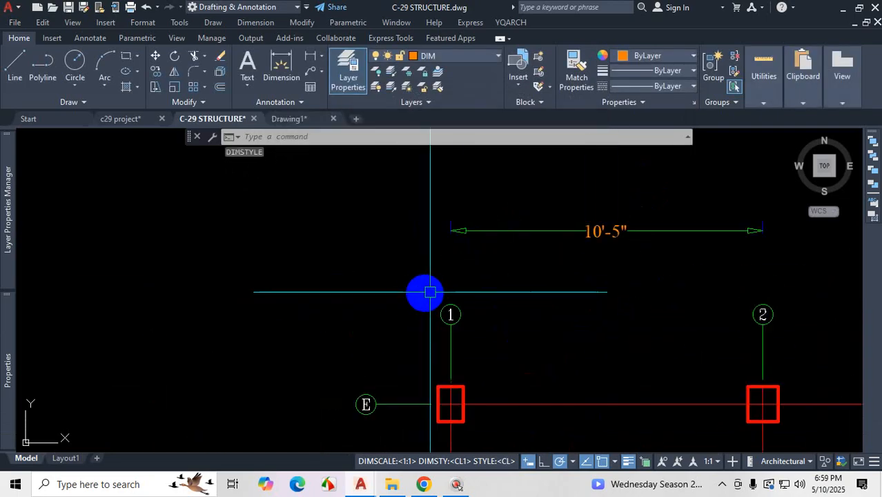
scroll(475, 213, "up", 4)
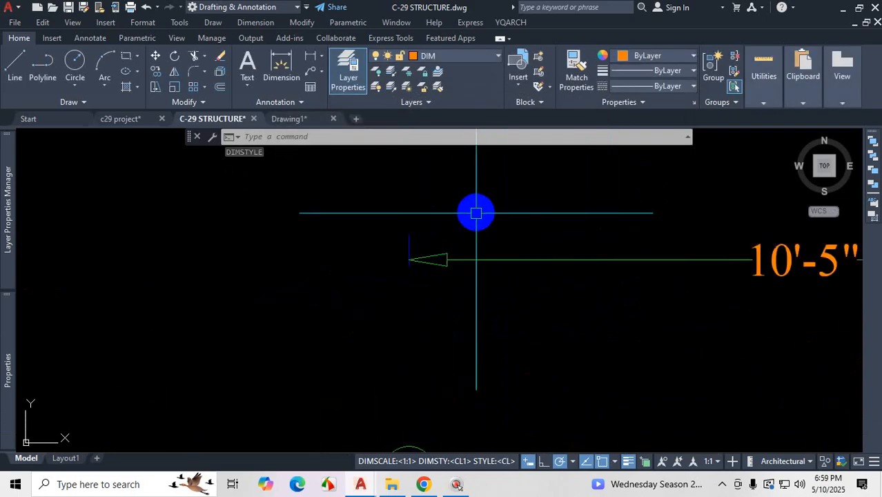
scroll(476, 213, "down", 6)
scroll(455, 258, "up", 3)
type("d")
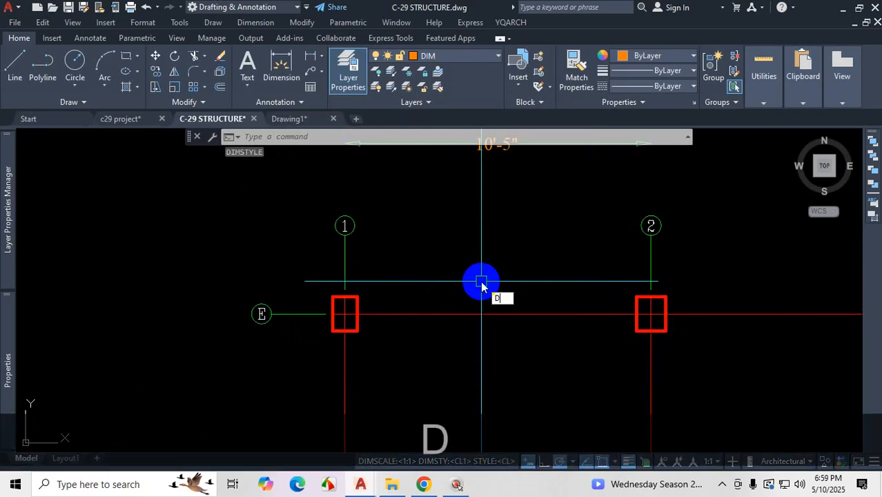
key("Return")
left_click(584, 213)
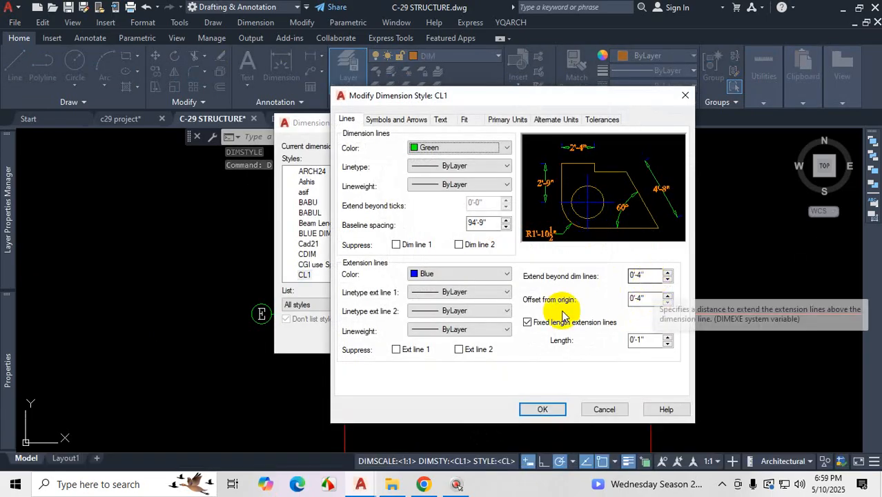
left_click(527, 322)
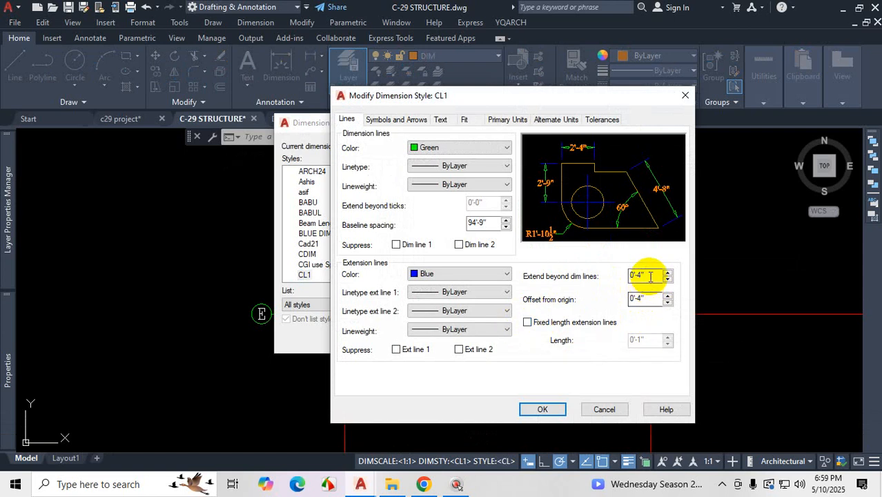
left_click(545, 409)
left_click(523, 339)
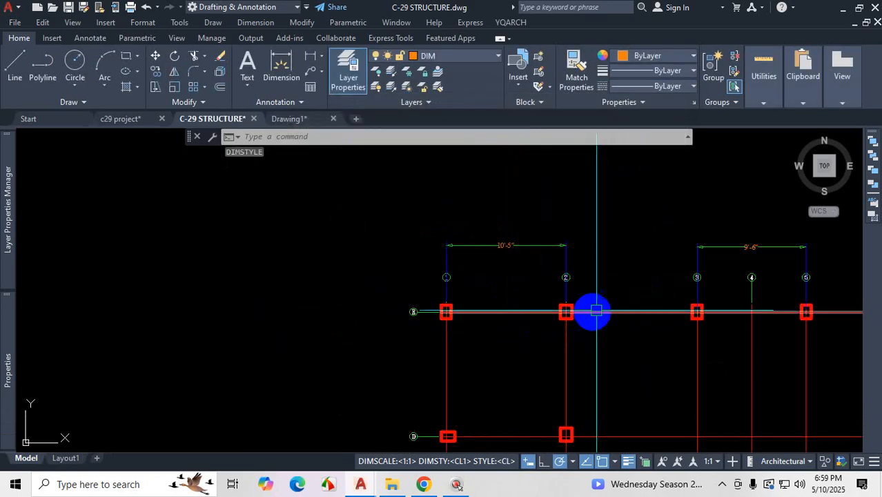
- Compare the extension line offsets from their origins at the grid E columns on grid lines 1 and 3
scroll(596, 311, "up", 6)
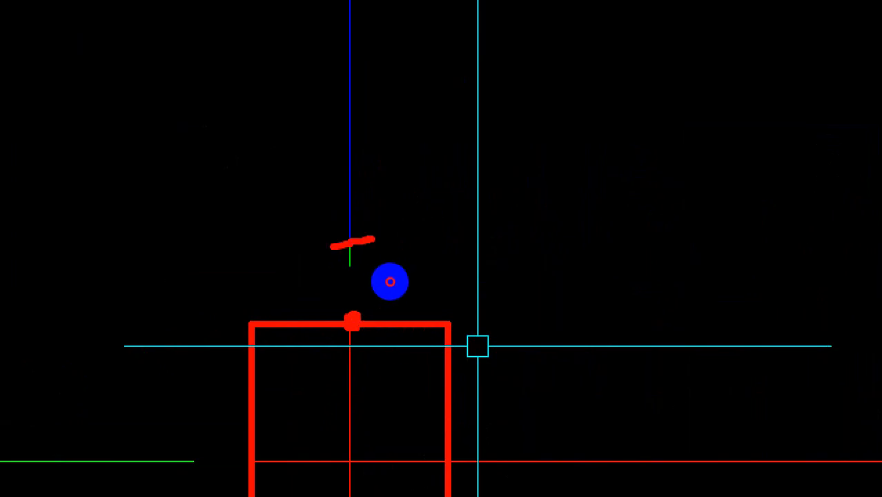
key("Escape")
scroll(437, 323, "down", 5)
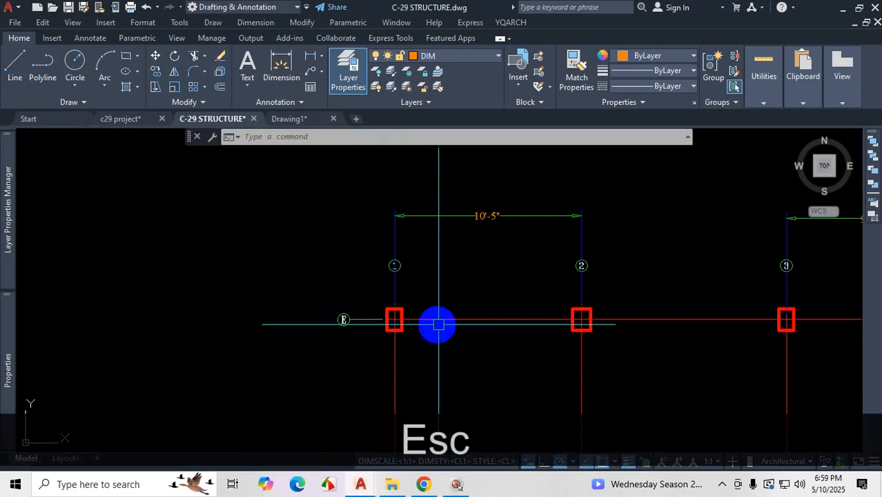
scroll(611, 315, "up", 4)
scroll(481, 325, "down", 3)
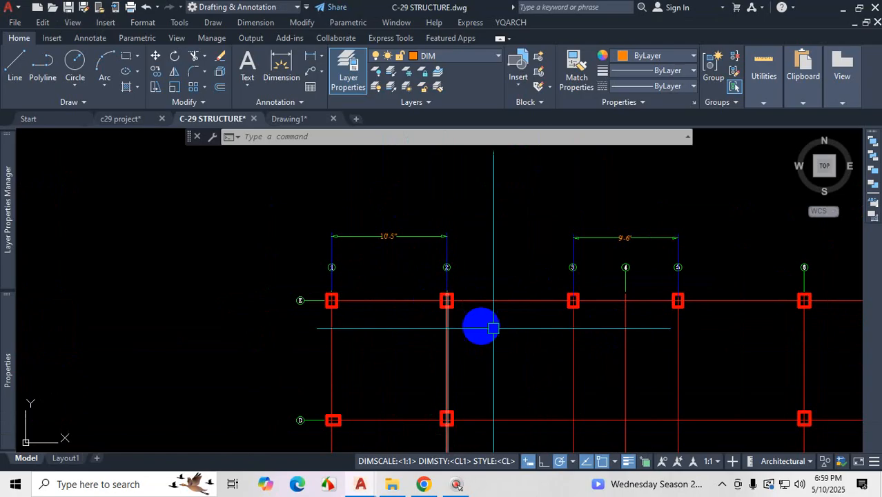
scroll(590, 300, "up", 4)
scroll(500, 323, "up", 3)
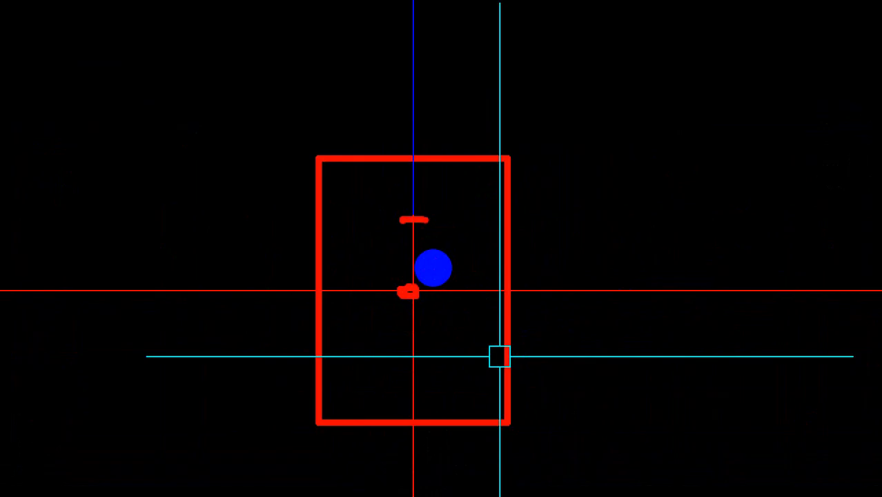
key("Escape")
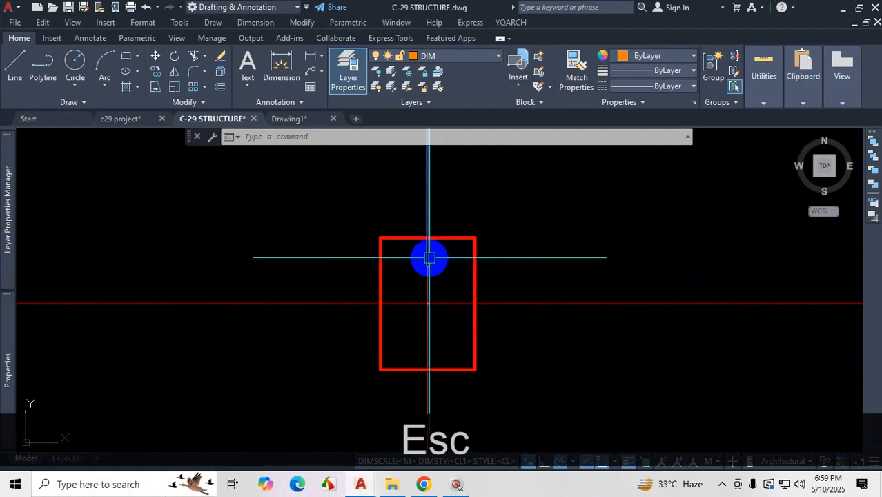
scroll(469, 314, "down", 8)
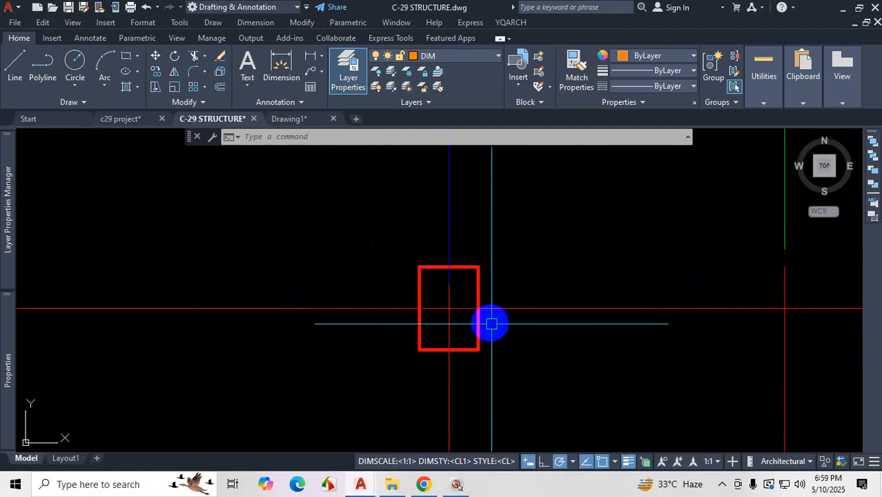
scroll(99, 301, "up", 8)
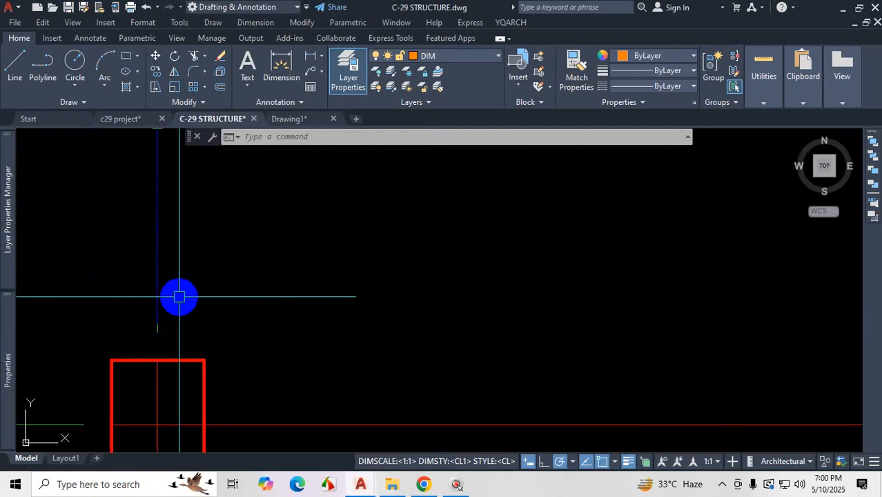
- Delete the column spacing dimension between grid lines 1 and 2
key("Escape")
scroll(182, 317, "down", 5)
left_click(341, 187)
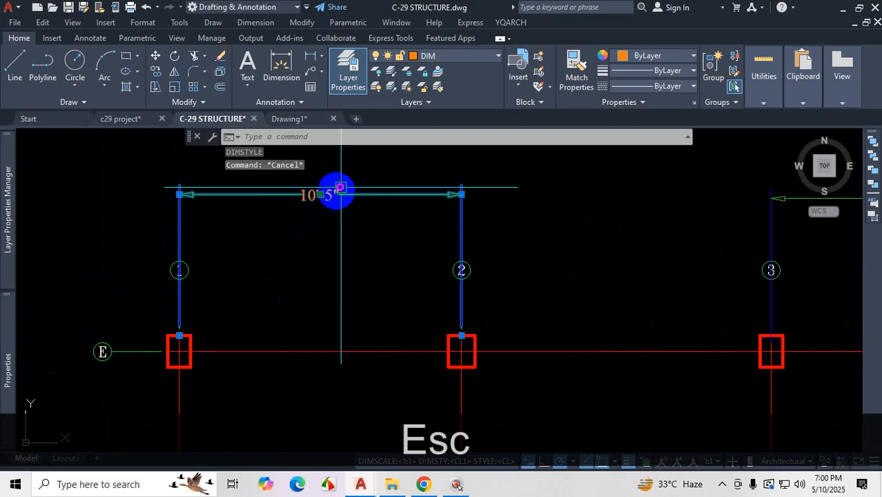
key("Delete")
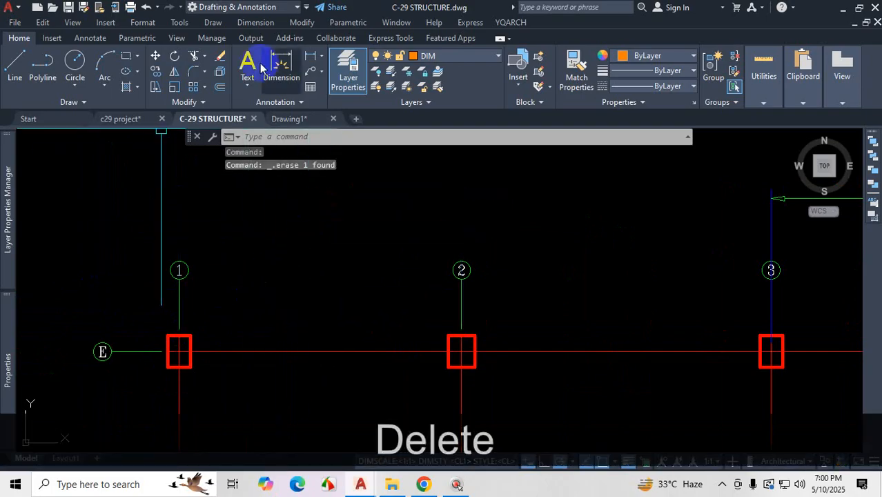
- Dimension the column spacing between grid lines 1 and 2, placing the dimension line between the grid bubbles and the grid E columns
left_click(279, 65)
scroll(173, 351, "up", 3)
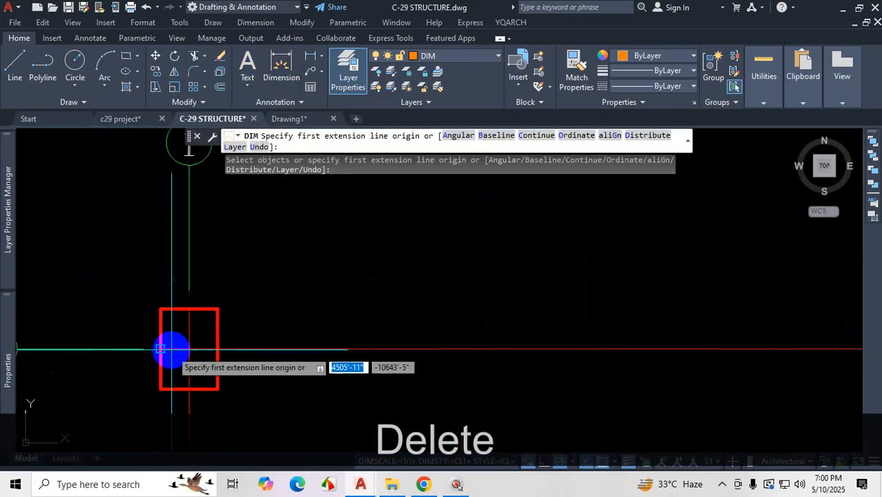
left_click(189, 308)
scroll(299, 298, "down", 3)
scroll(297, 314, "up", 1)
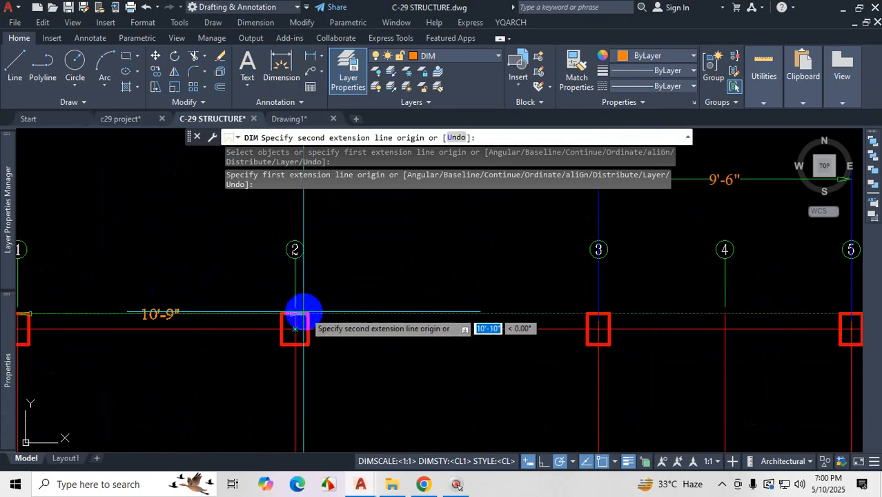
left_click(296, 318)
scroll(295, 287, "up", 4)
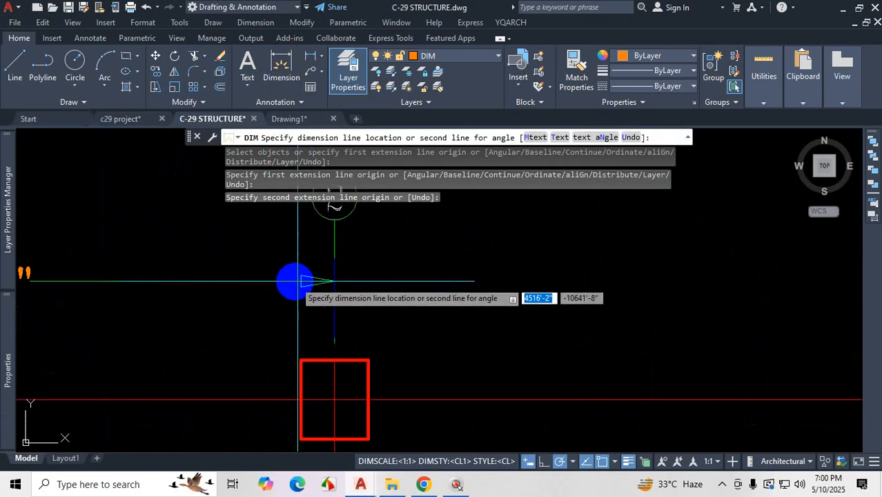
left_click(334, 282)
scroll(475, 292, "down", 4)
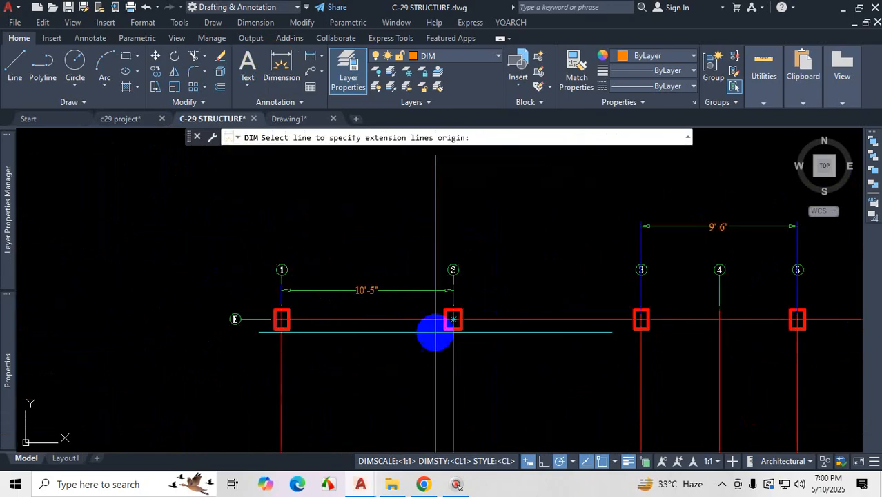
scroll(282, 315, "up", 2)
key("Escape")
- Examine the new dimension's extension lines at grid lines 1 and 2, checking their extension beyond the dimension line and their origin offset
scroll(301, 308, "up", 6)
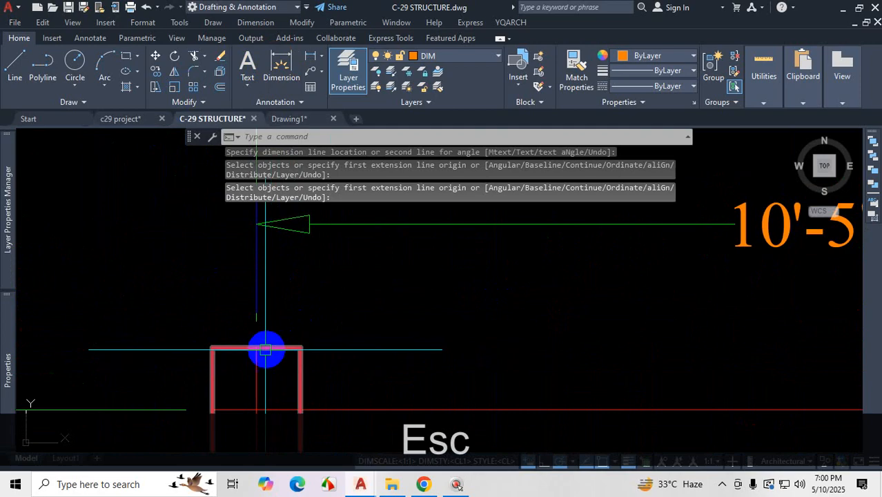
scroll(253, 318, "down", 2)
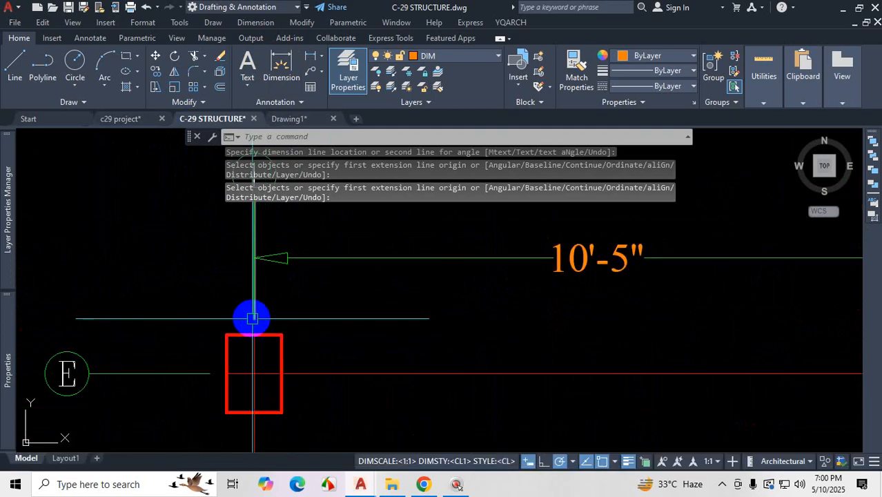
scroll(262, 326, "down", 8)
scroll(395, 345, "up", 2)
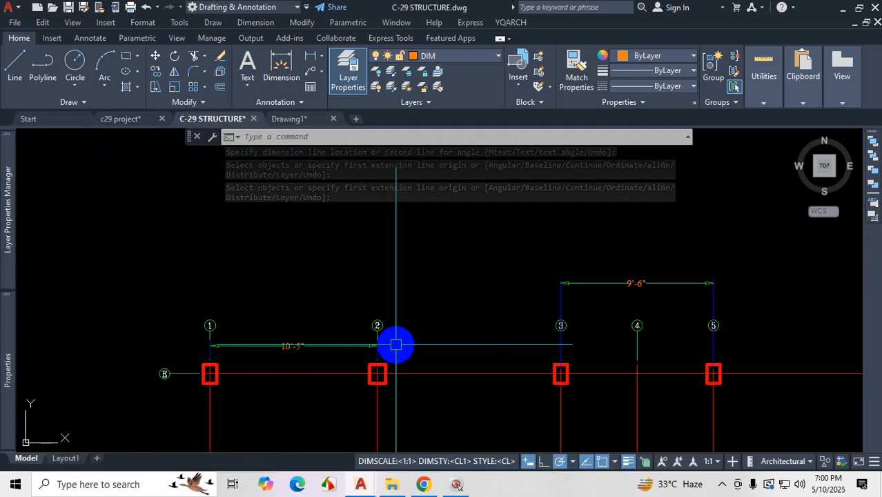
scroll(395, 345, "up", 8)
key("ctrl+1")
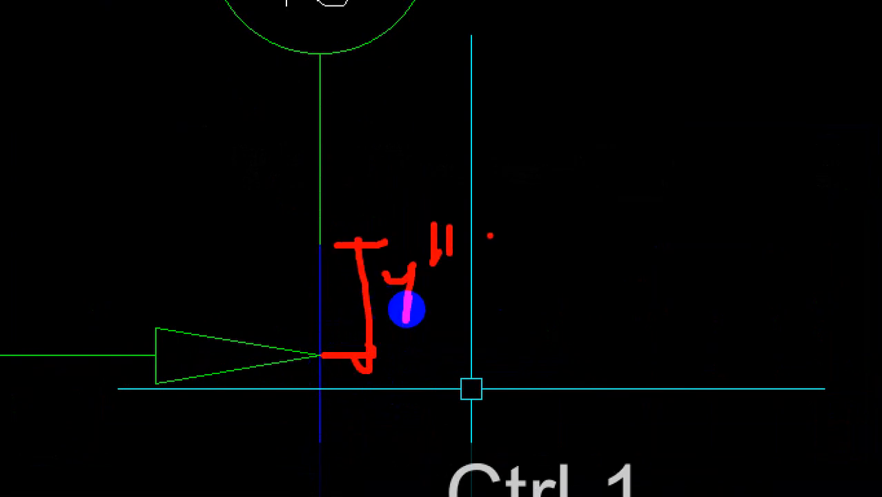
key("Escape")
key("ctrl+1")
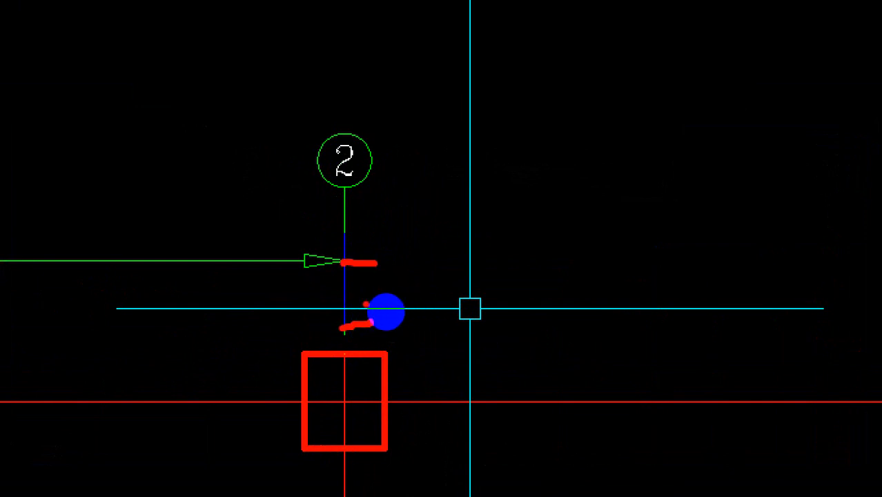
key("Escape")
scroll(275, 305, "down", 3)
scroll(439, 337, "up", 1)
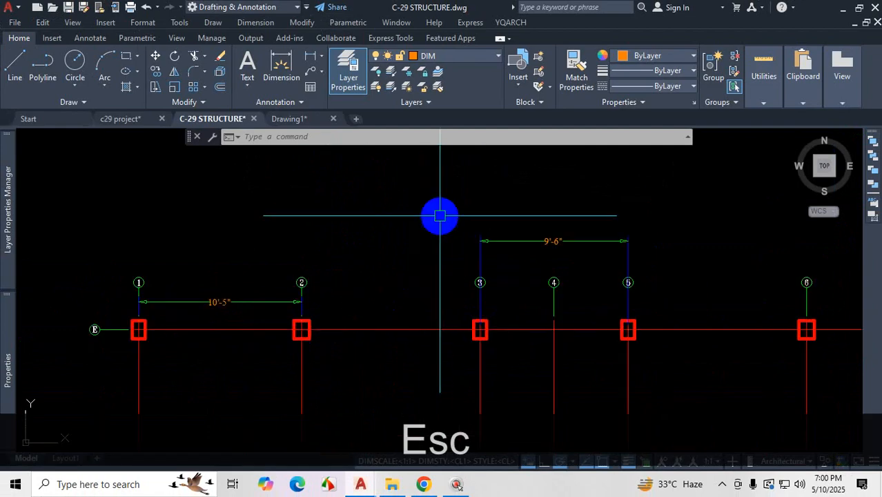
- Dimension the clear distance between the facing top corners of the grid E columns at grid lines 2 and 3, aligned with the neighbouring dimension
left_click(289, 79)
scroll(318, 304, "up", 5)
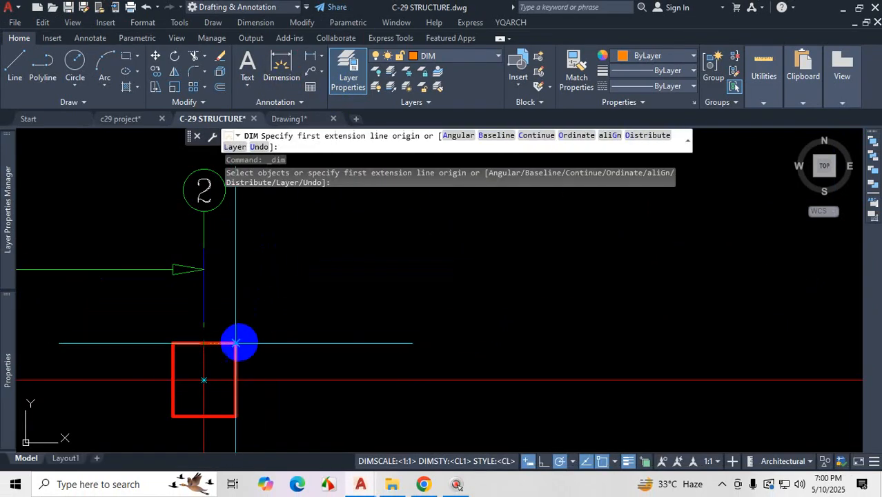
left_click(236, 343)
scroll(295, 322, "down", 3)
scroll(380, 323, "up", 2)
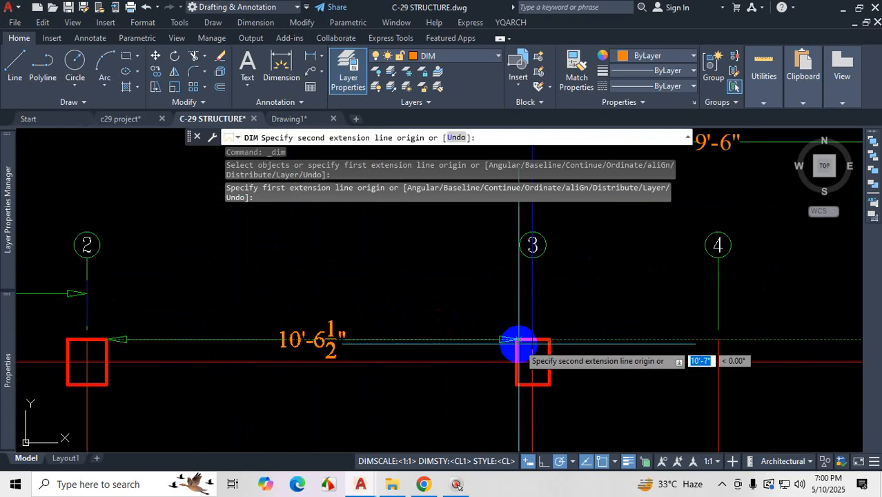
left_click(516, 339)
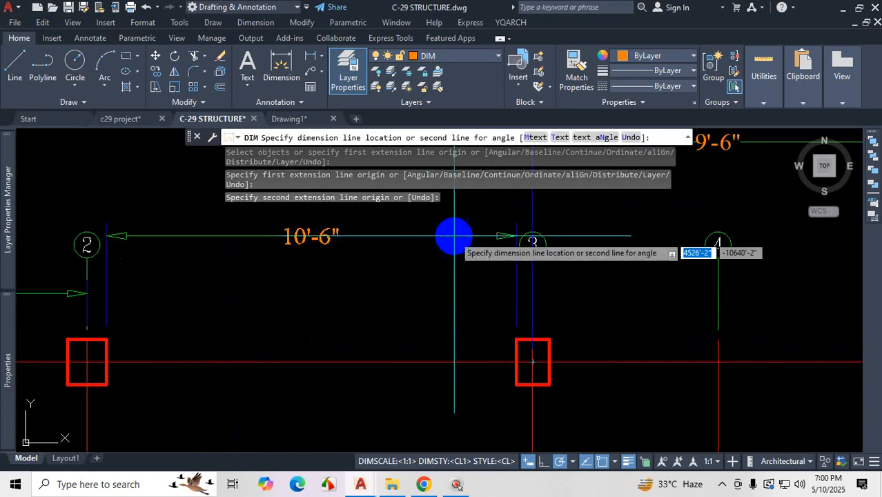
key("ctrl+1")
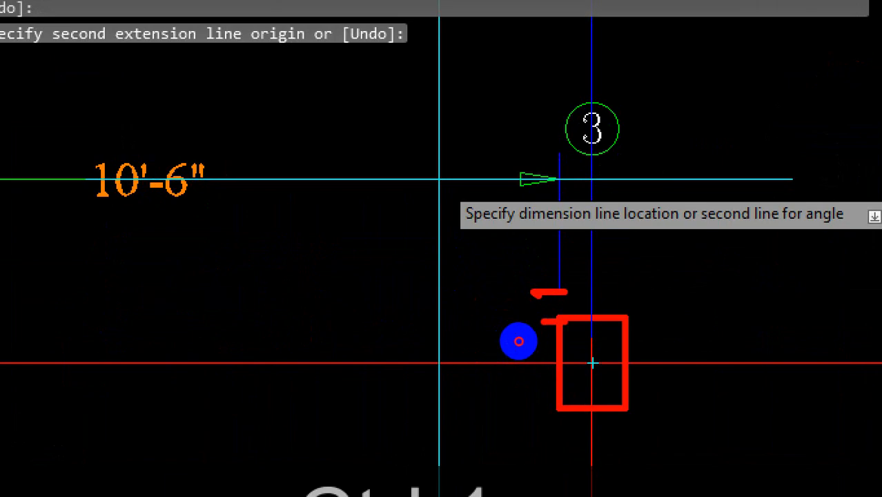
left_click_drag(551, 291, 550, 205)
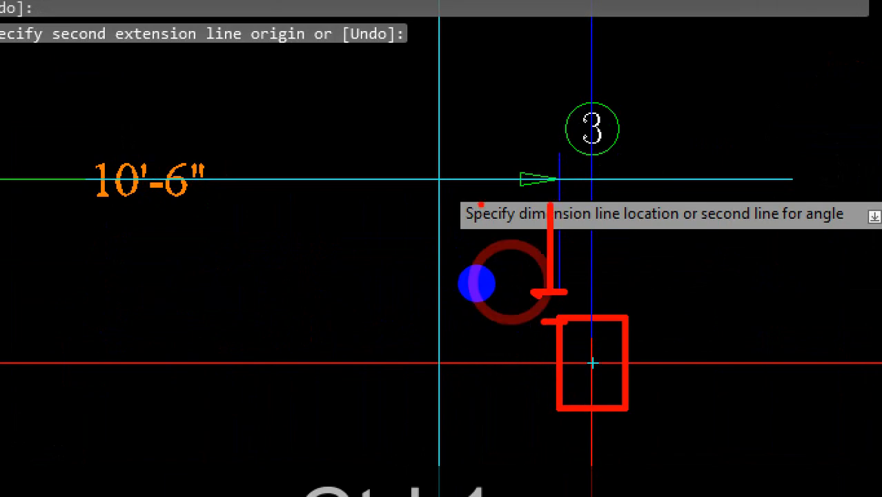
left_click_drag(481, 204, 515, 46)
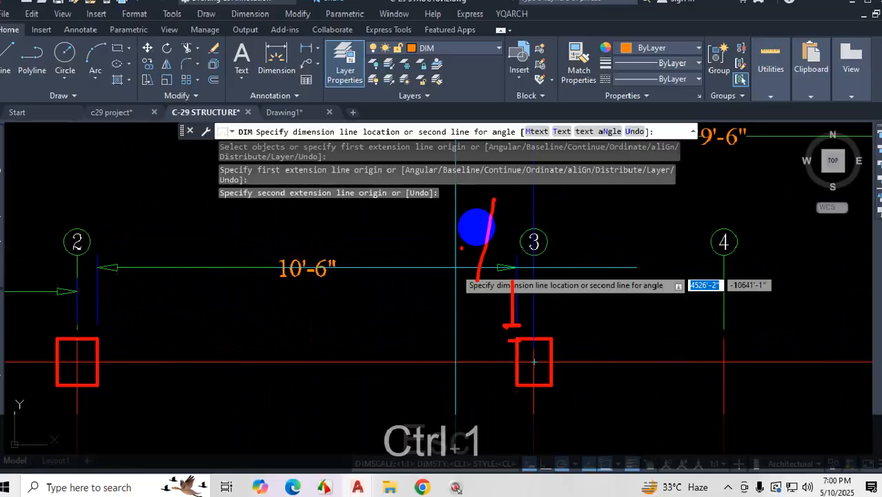
key("Escape")
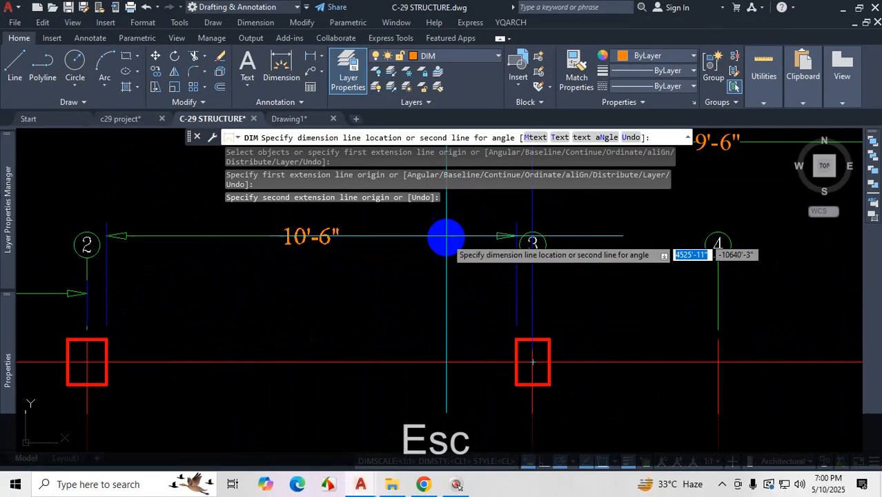
left_click(421, 292)
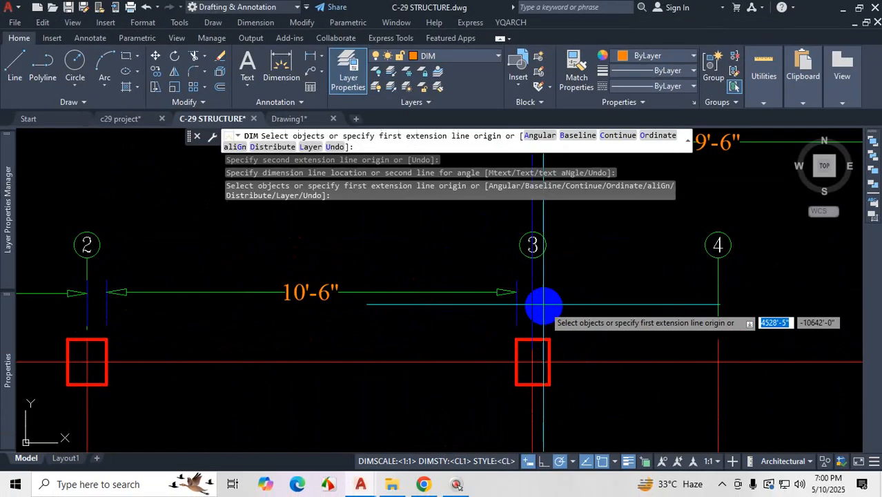
scroll(531, 304, "up", 4)
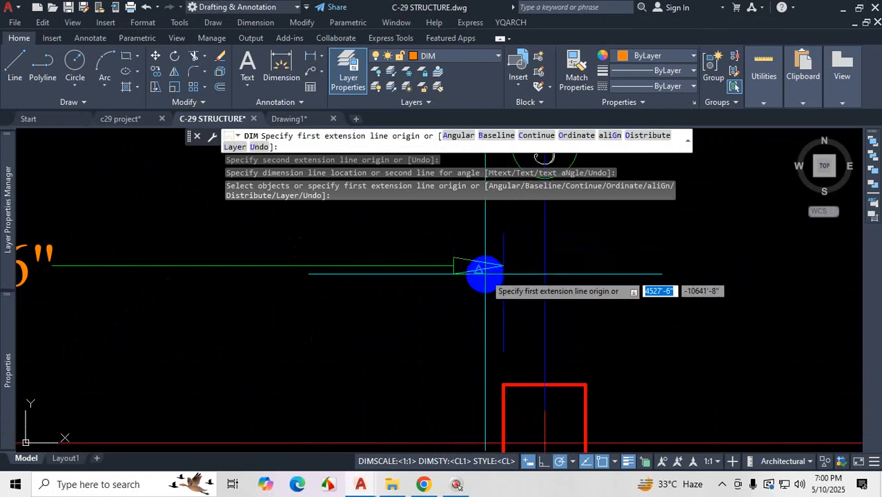
scroll(524, 305, "down", 3)
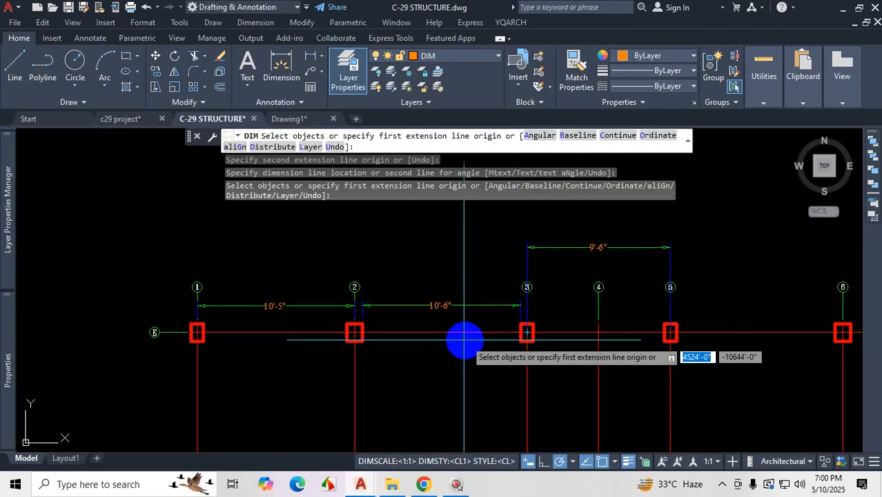
key("Escape")
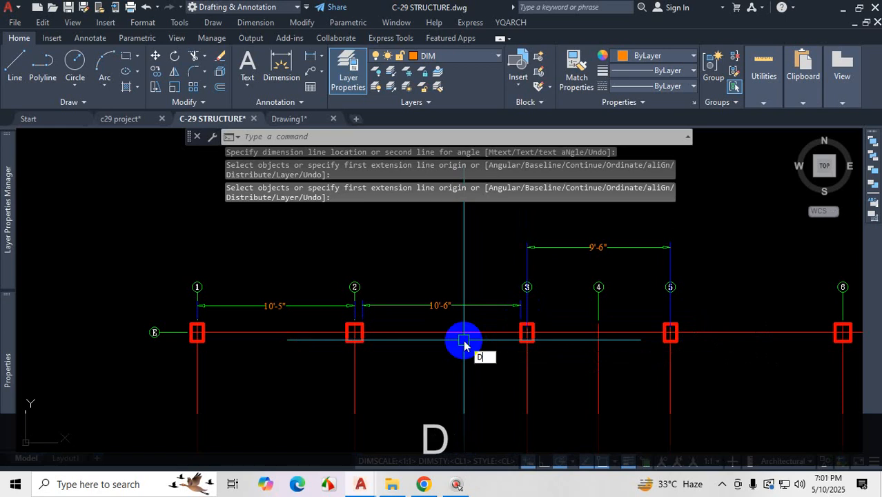
- Turn on fixed length extension lines in the CL1 dimension style and set their length to 4"
key("Return")
left_click(575, 214)
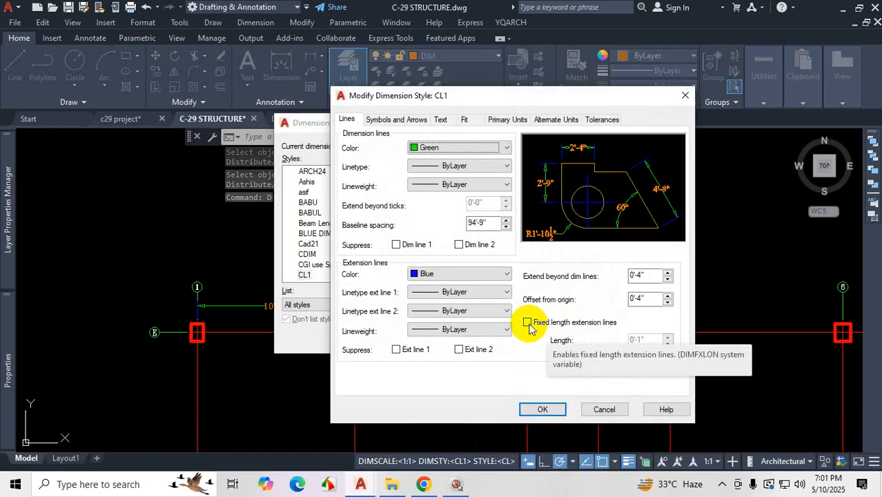
left_click(528, 323)
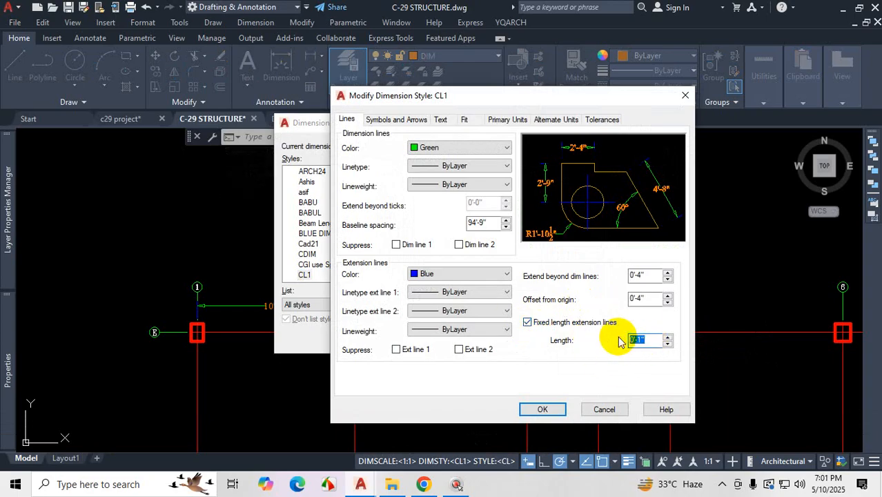
type("4")
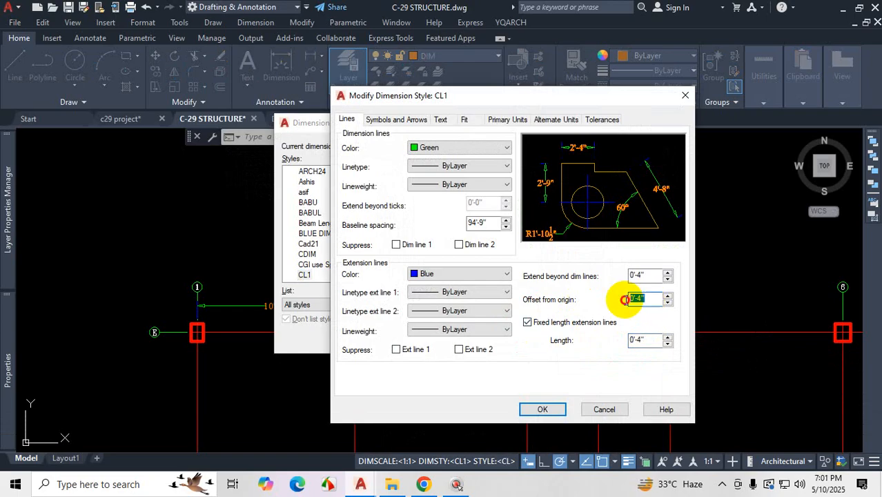
- Set CL1's offset from origin and extend beyond dim lines to 2" and apply the style changes to the drawing
type("2")
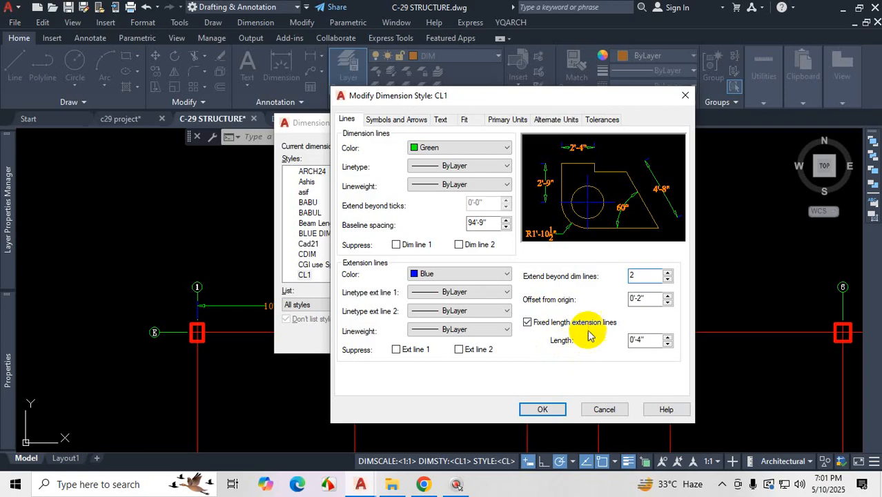
key("ctrl+1")
left_click_drag(514, 328, 572, 332)
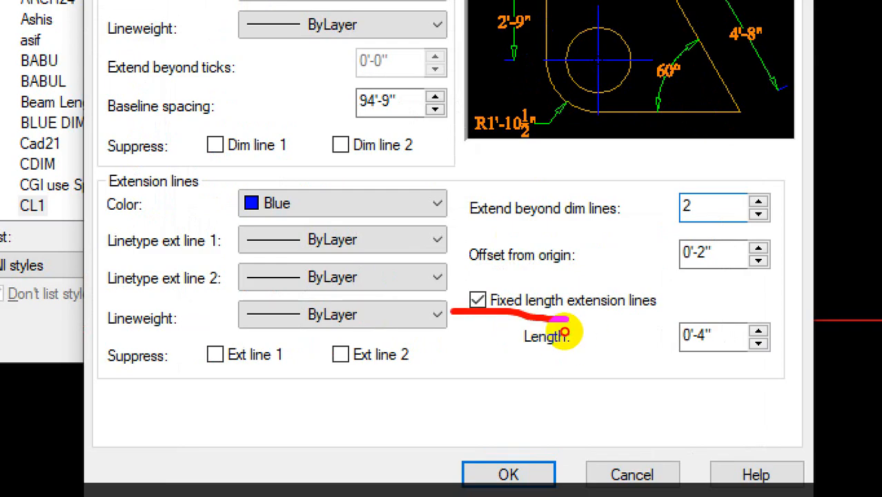
left_click_drag(621, 319, 587, 312)
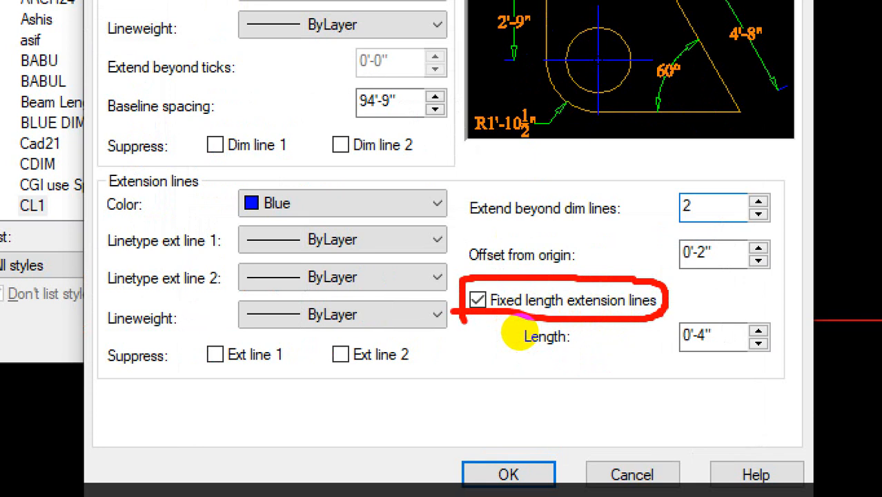
mouse_move(653, 303)
left_mouse_down()
mouse_move(577, 350)
mouse_move(660, 316)
left_mouse_up()
key("Escape")
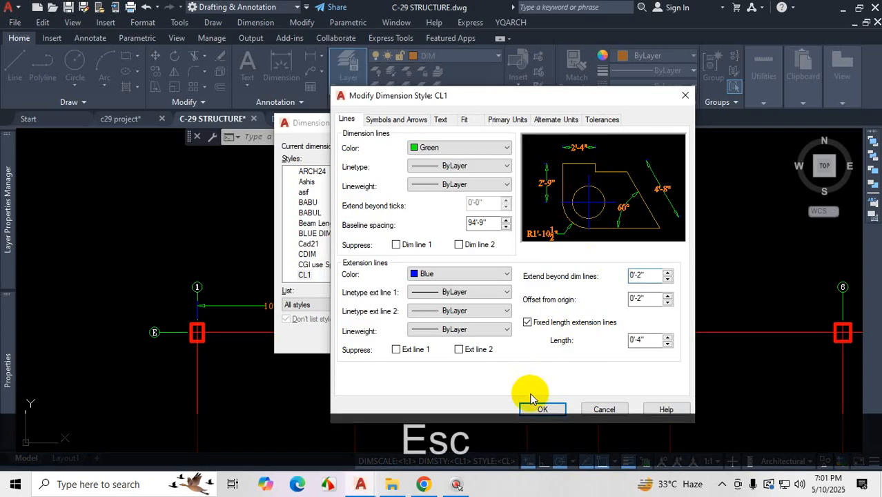
left_click(531, 400)
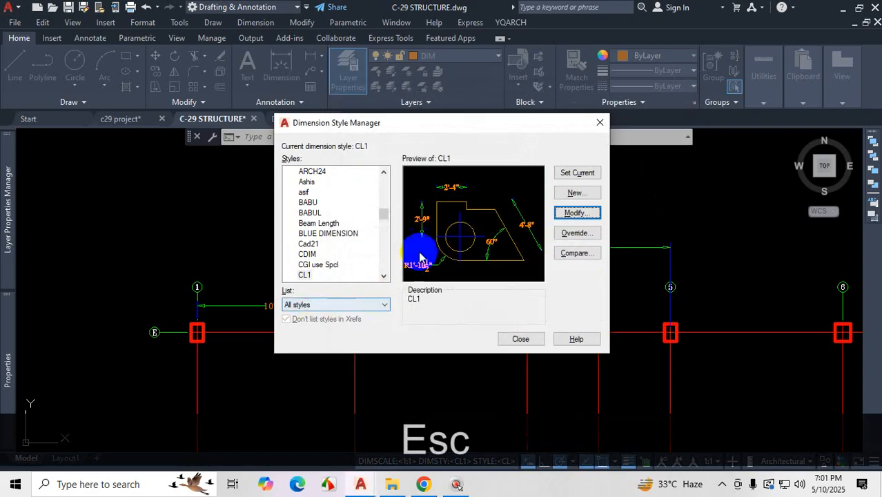
left_click_drag(556, 130, 659, 118)
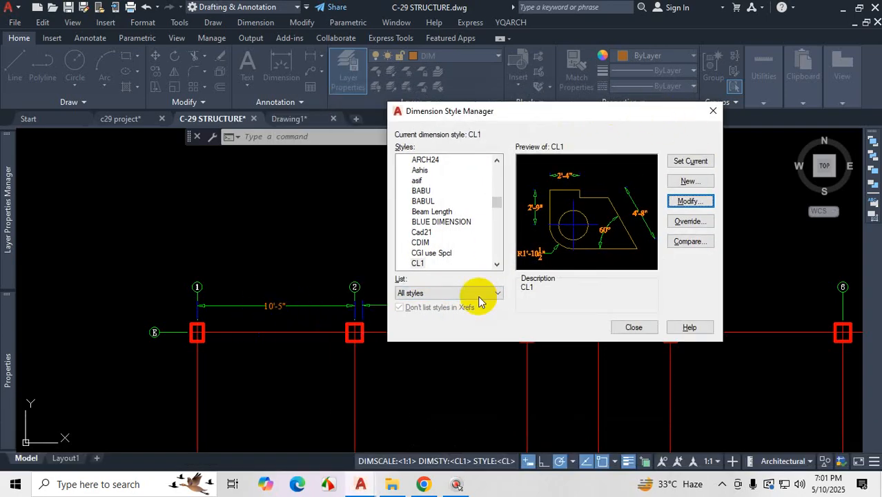
left_click(626, 327)
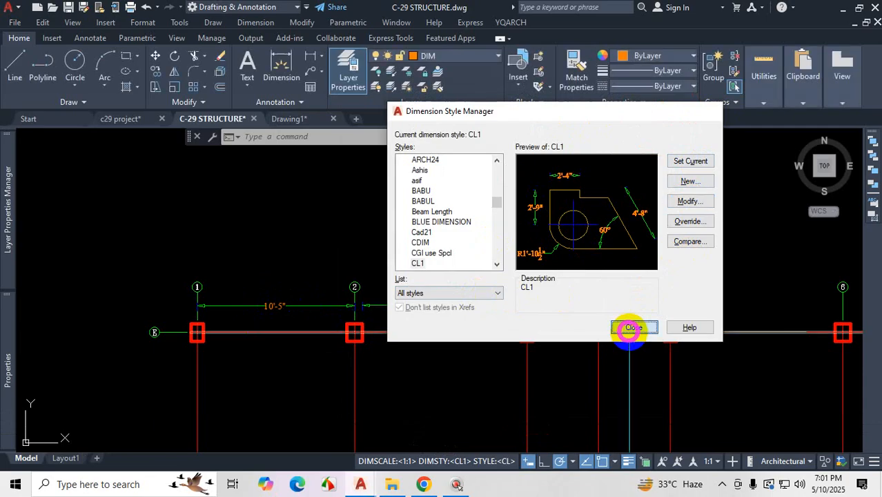
- Inspect the fixed length extension lines on the column dimensions around grid lines 2, 3 and 5
scroll(596, 316, "up", 4)
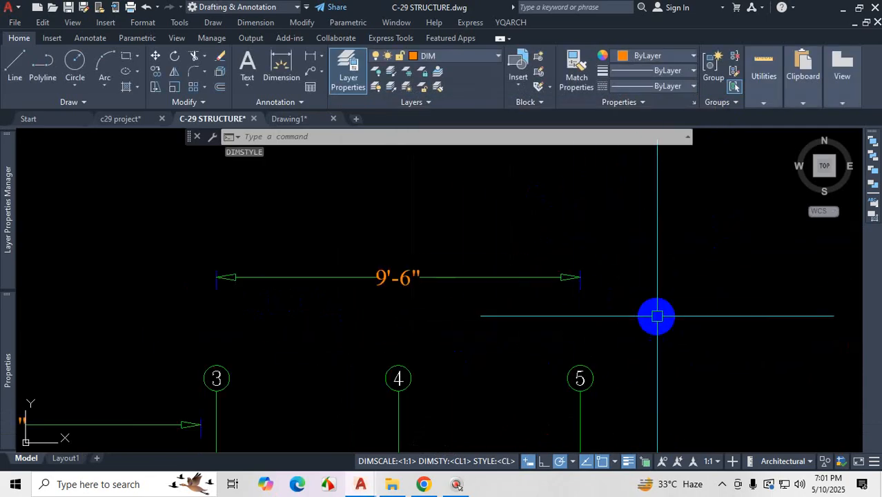
scroll(670, 308, "down", 3)
scroll(604, 304, "up", 1)
key("ctrl+1")
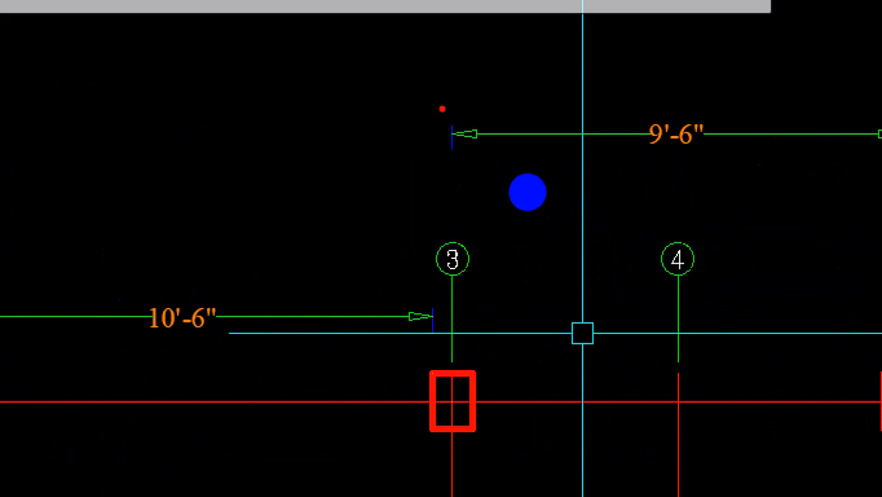
mouse_move(442, 109)
left_mouse_down()
mouse_move(455, 170)
mouse_move(436, 87)
left_mouse_up()
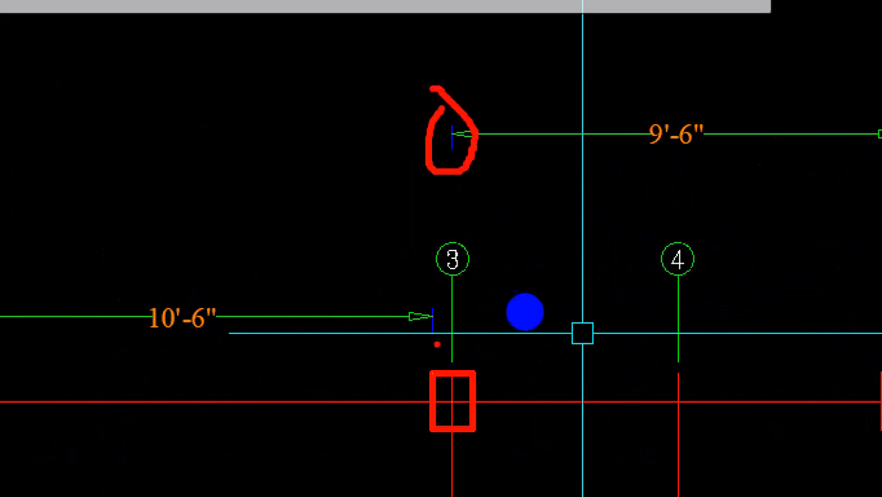
left_click_drag(440, 294, 427, 341)
key("ctrl+1")
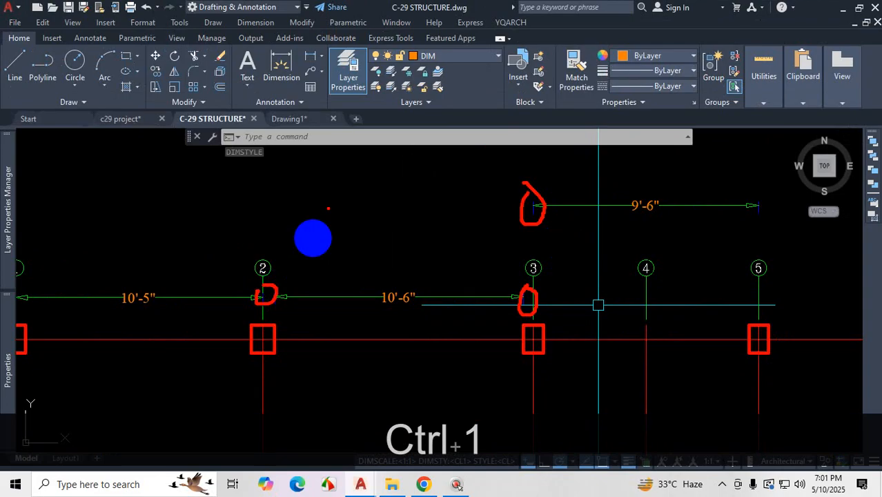
- Examine the extension lines and arrow ends of the dimensions above grid lines 2, 3 and 5
key("Escape")
scroll(492, 254, "down", 3)
scroll(628, 261, "up", 3)
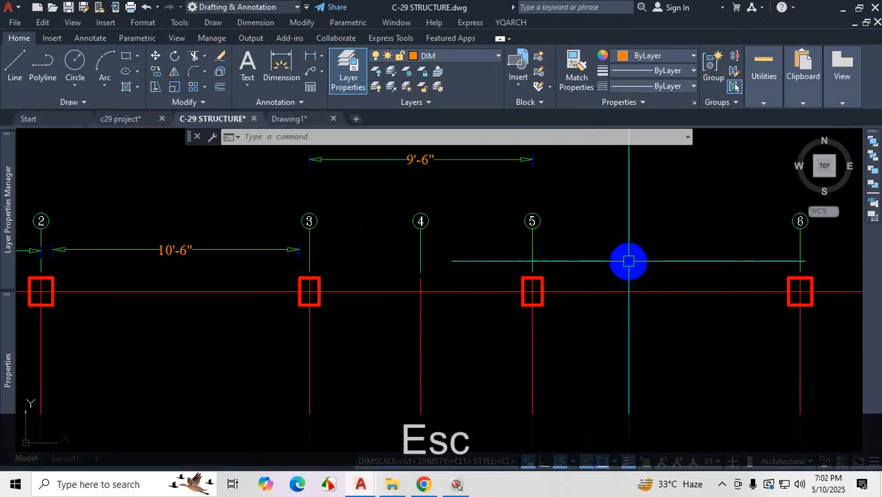
scroll(531, 251, "down", 3)
scroll(528, 252, "up", 3)
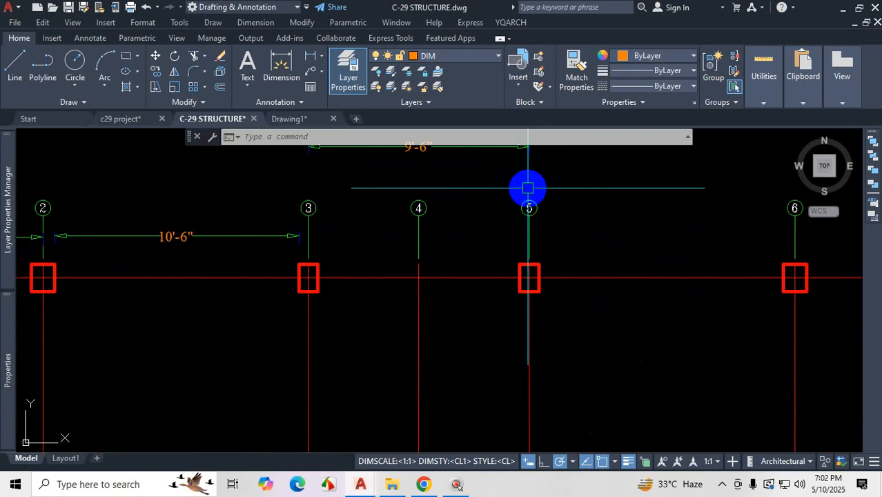
scroll(524, 211, "down", 4)
scroll(521, 200, "up", 7)
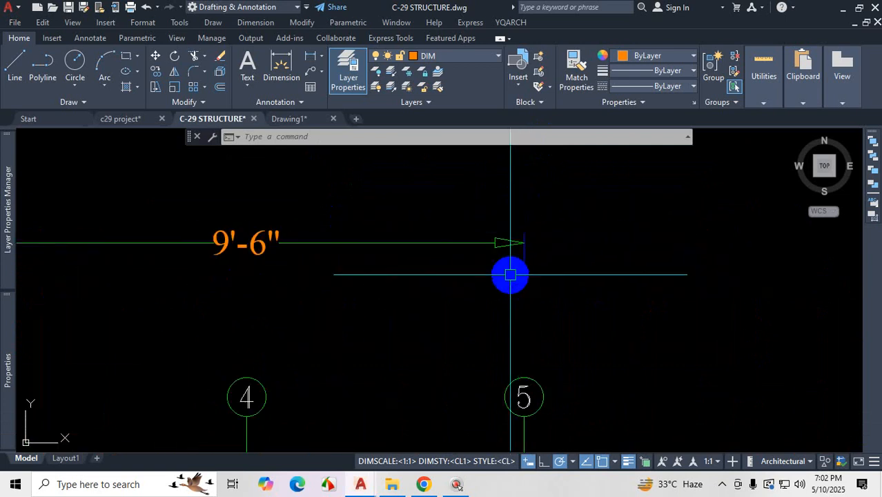
scroll(508, 293, "down", 4)
scroll(538, 278, "up", 2)
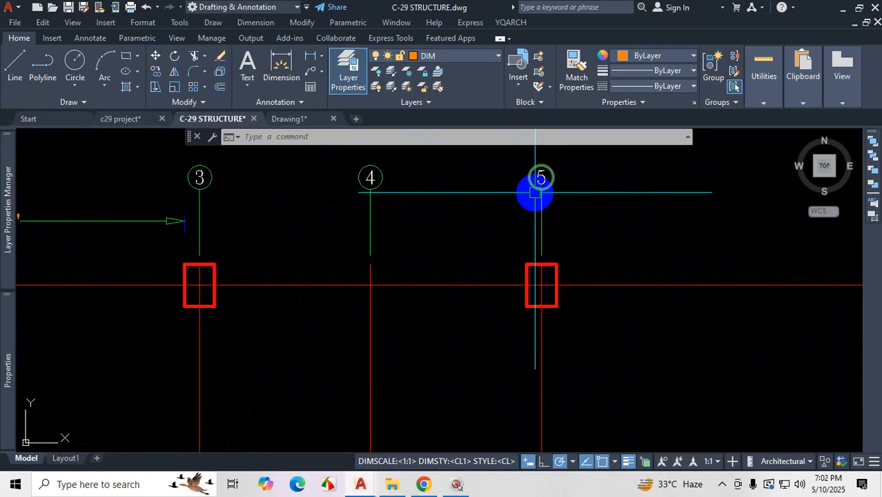
- Delete the two column dimensions between grid lines 2 and 3 and between grid lines 1 and 2
scroll(533, 221, "down", 3)
scroll(420, 262, "up", 3)
left_click(408, 243)
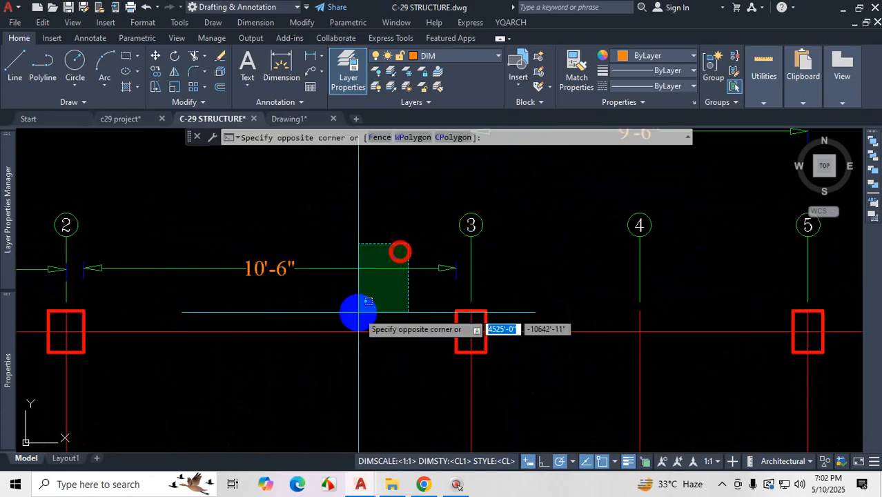
left_click(358, 312)
key("Delete")
scroll(266, 310, "down", 3)
scroll(329, 257, "up", 2)
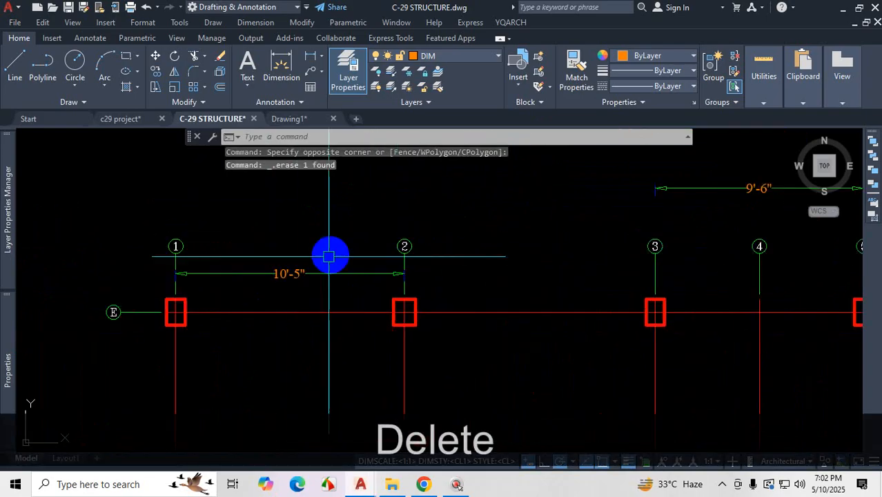
left_click(329, 257)
left_click(295, 286)
key("Delete")
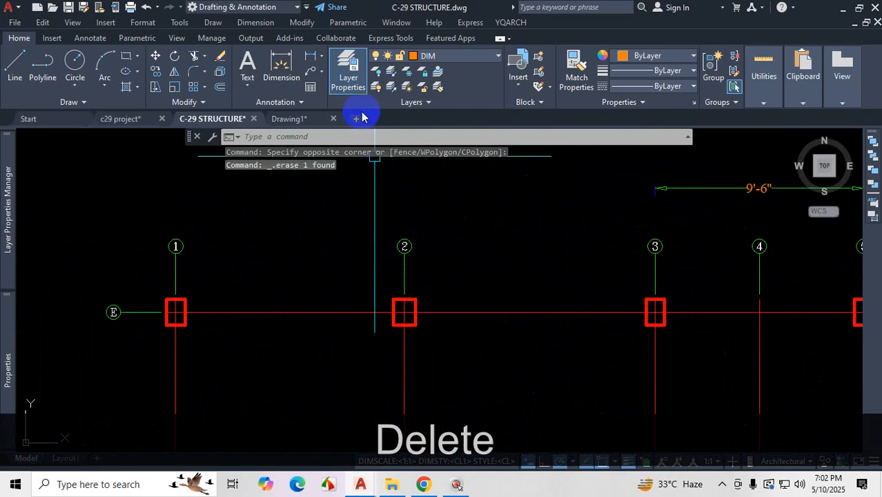
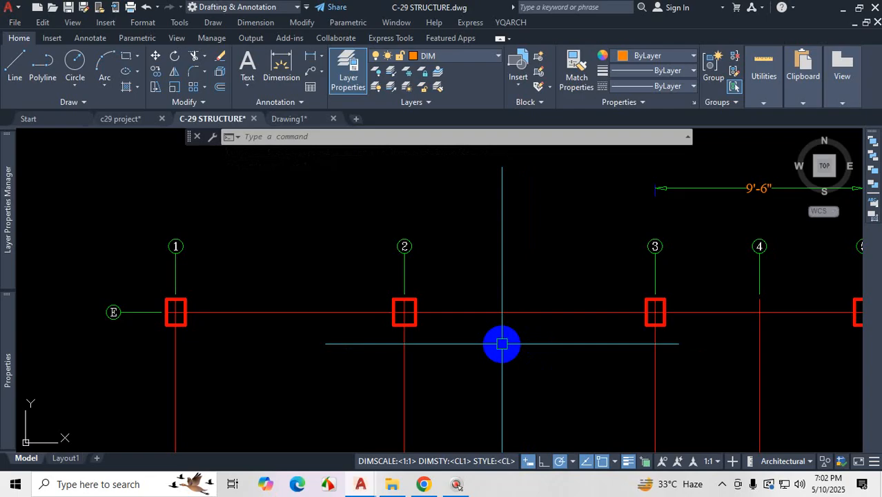
- Set the colour property of the dimension between grid lines 3 and 5 to Red
scroll(502, 344, "down", 4)
scroll(542, 275, "up", 2)
left_click(563, 247)
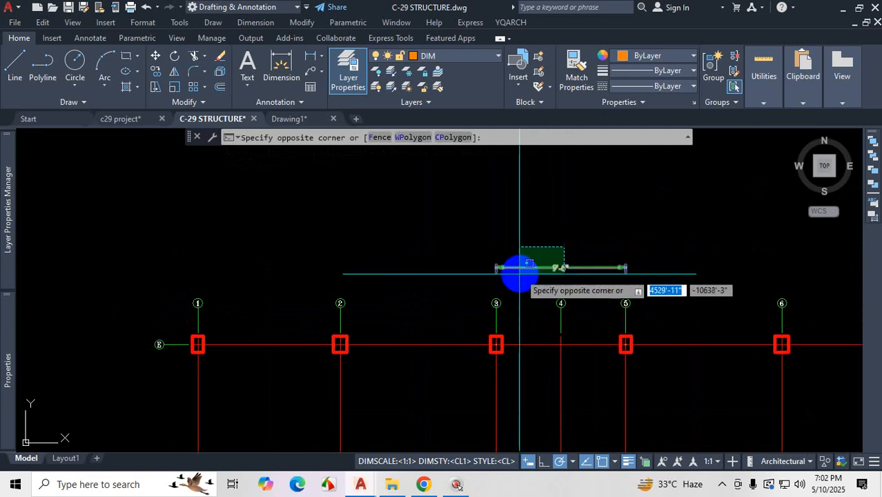
left_click(519, 274)
mouse_move(7, 316)
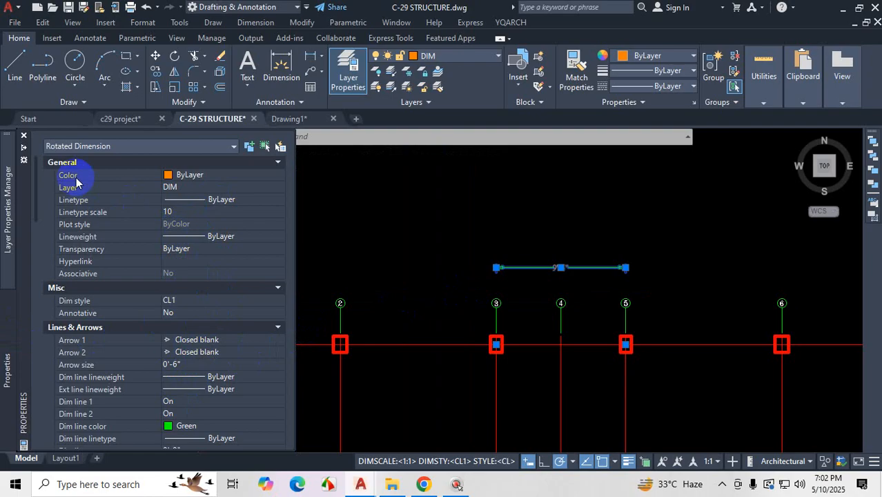
left_click(198, 177)
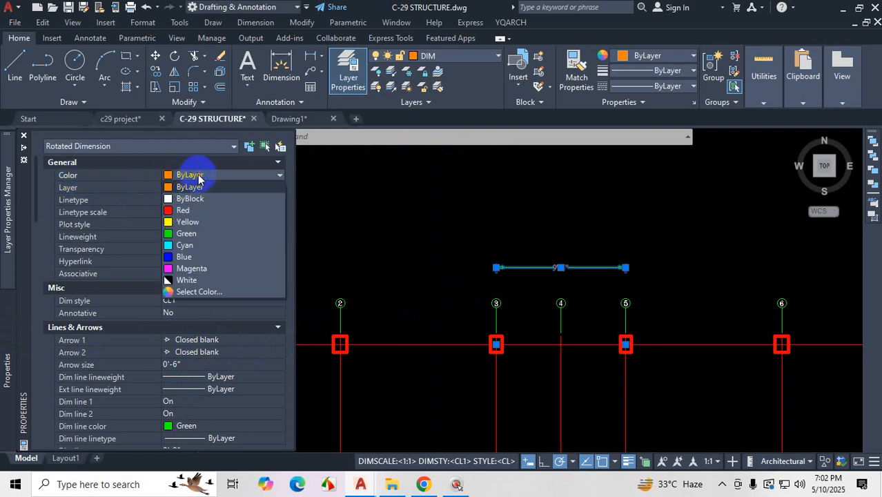
left_click(185, 210)
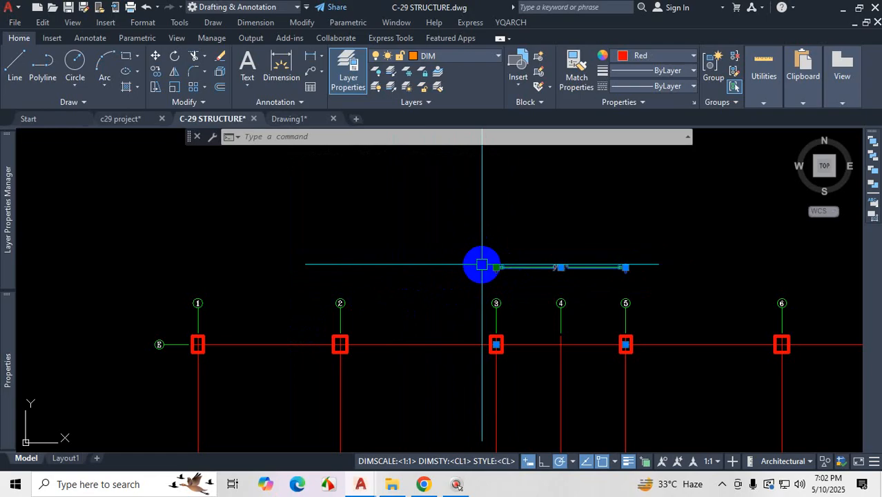
- Override the arrow size of the dimension between grid lines 3 and 5 to 12 inches, and deselect it
scroll(483, 262, "up", 5)
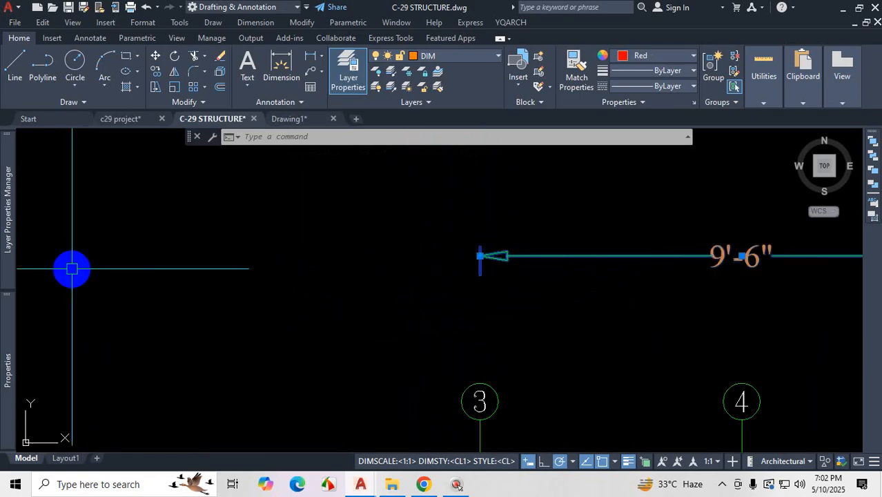
mouse_move(9, 336)
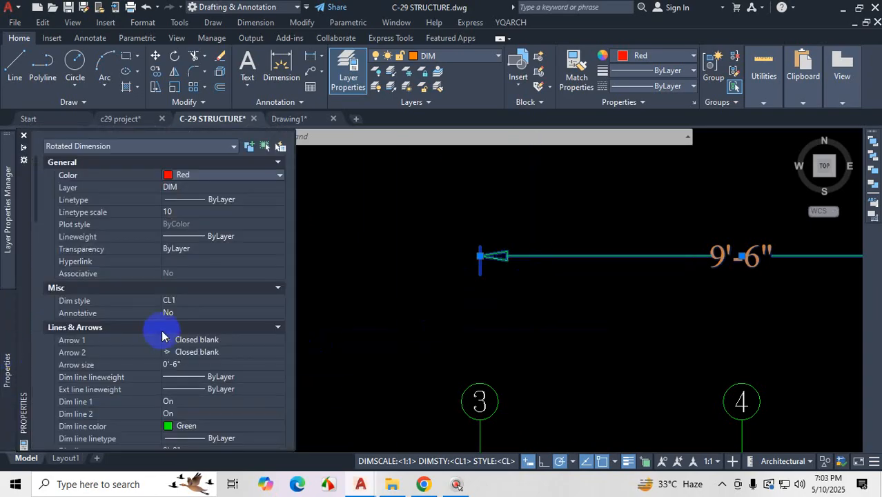
left_click(185, 365)
type("12")
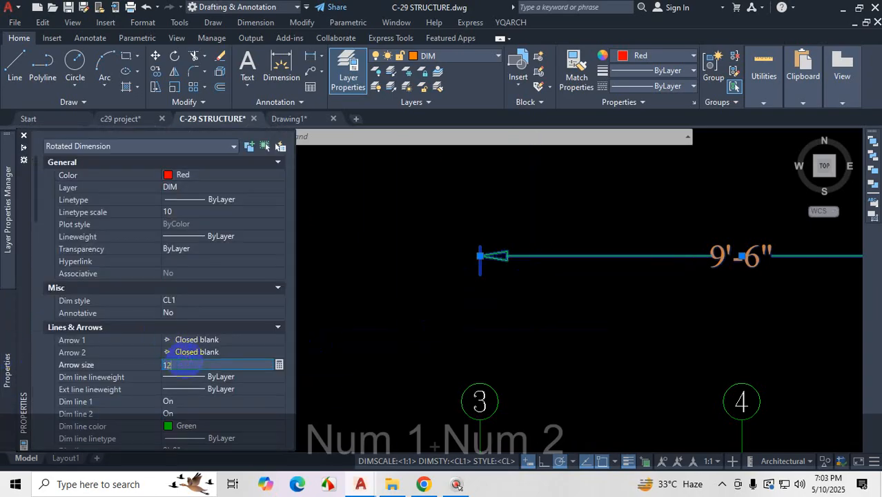
key("Return")
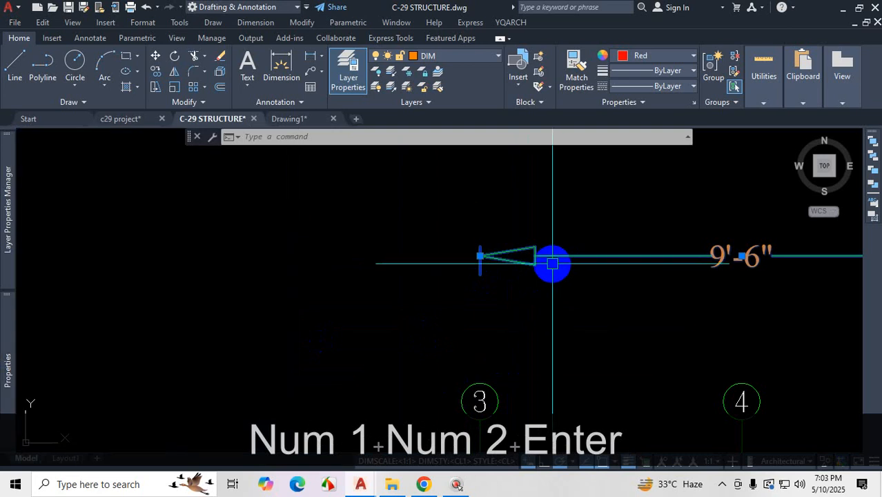
scroll(556, 260, "down", 10)
scroll(472, 282, "up", 4)
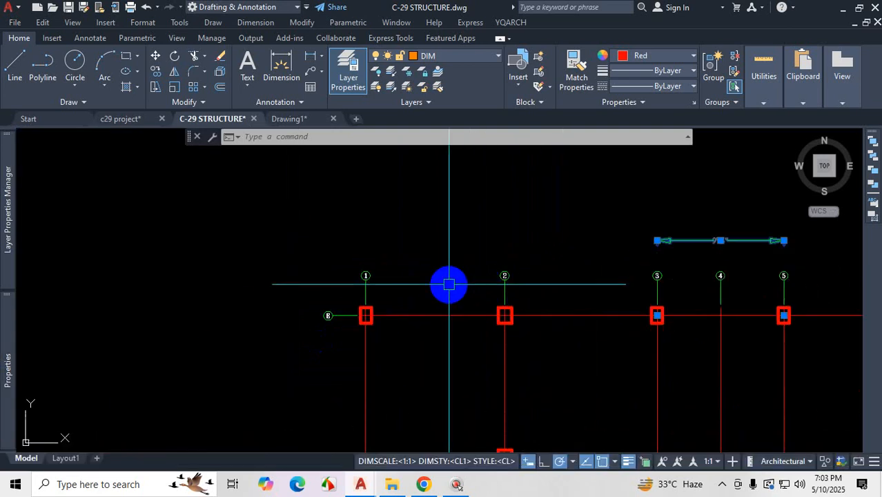
scroll(667, 211, "up", 4)
scroll(633, 240, "down", 4)
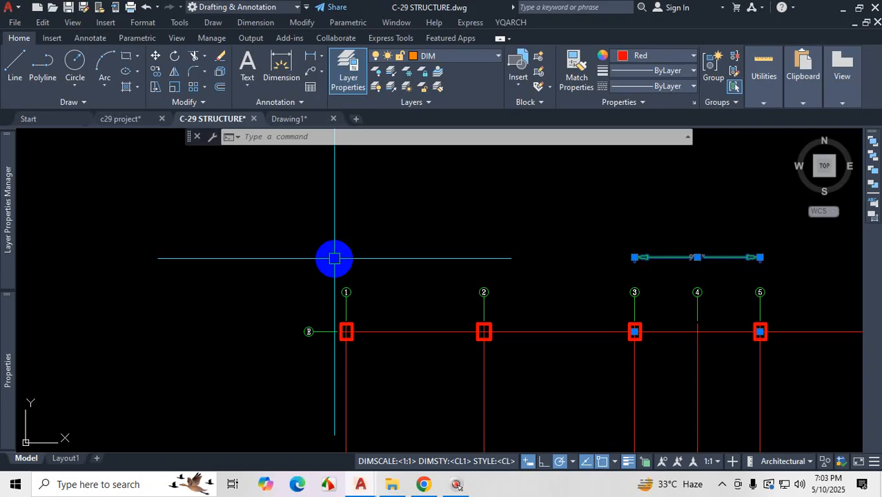
key("Escape")
- Dimension the spacing between the grid E columns at grid lines 1 and 2, placing the dimension line just above the columns
scroll(352, 359, "up", 2)
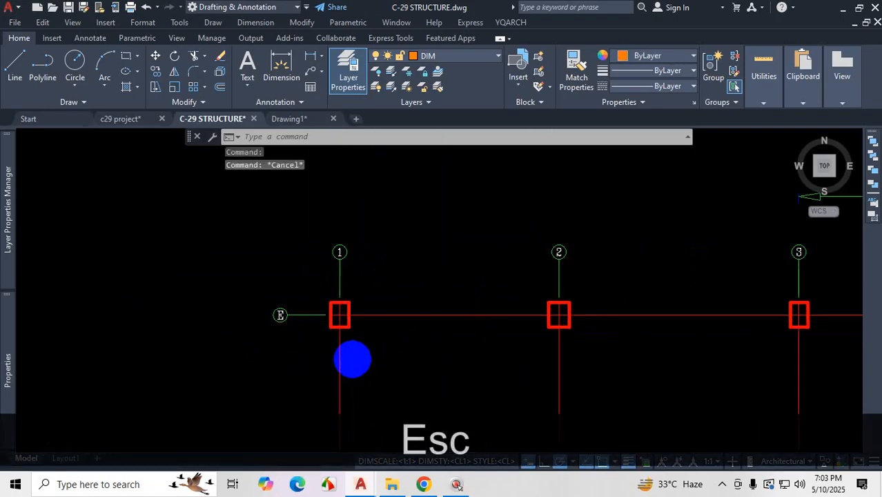
left_click(272, 64)
scroll(311, 272, "up", 2)
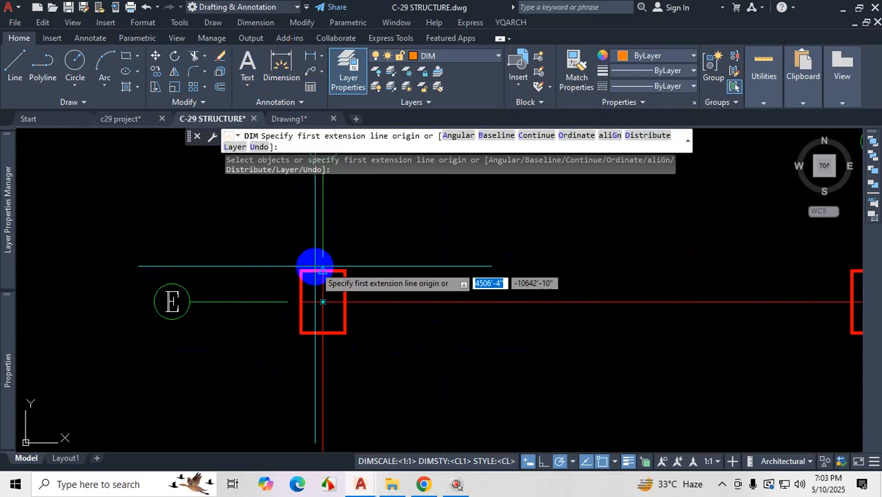
left_click(322, 301)
scroll(322, 302, "down", 3)
scroll(455, 276, "up", 4)
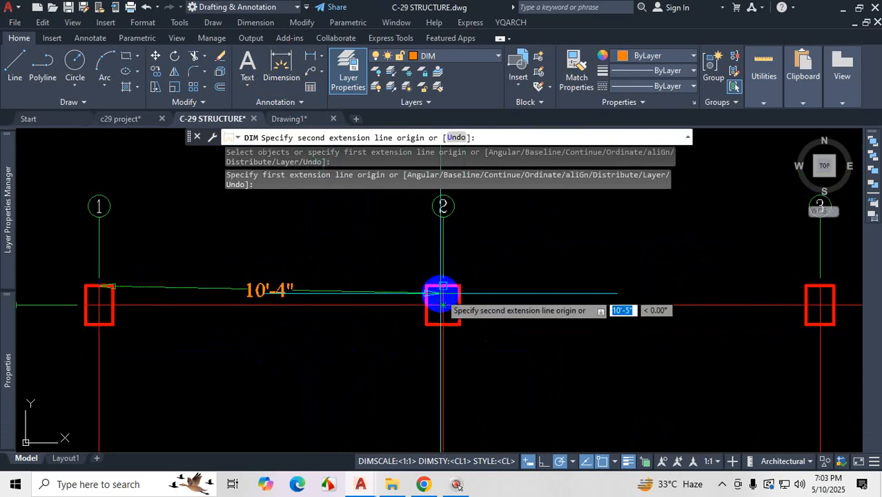
left_click(441, 293)
left_click(367, 250)
scroll(474, 245, "up", 5)
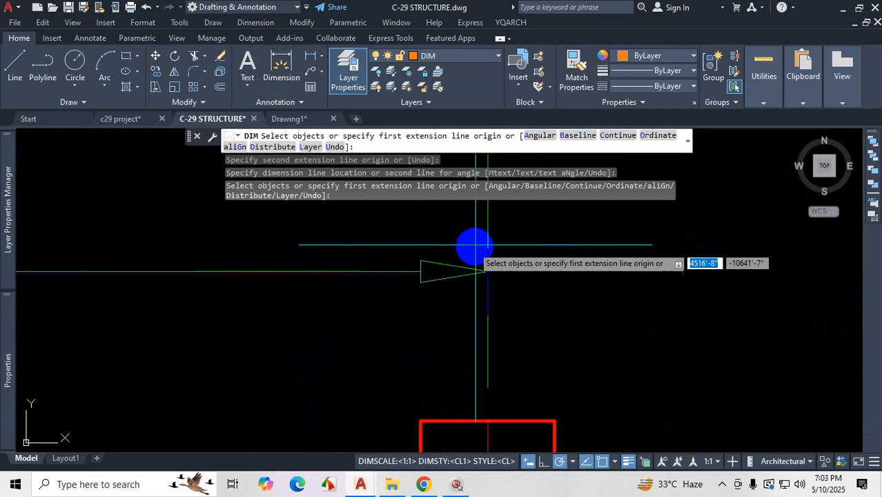
scroll(474, 245, "up", 2)
key("Escape")
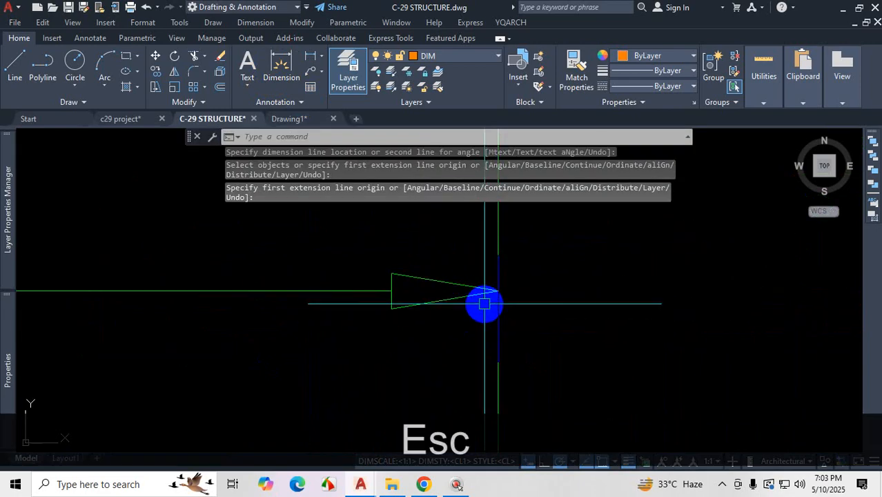
- Set the colour of the dimension between grid lines 3 and 5 to ByLayer and clear the selection
scroll(484, 304, "down", 3)
scroll(768, 298, "down", 2)
scroll(739, 305, "up", 3)
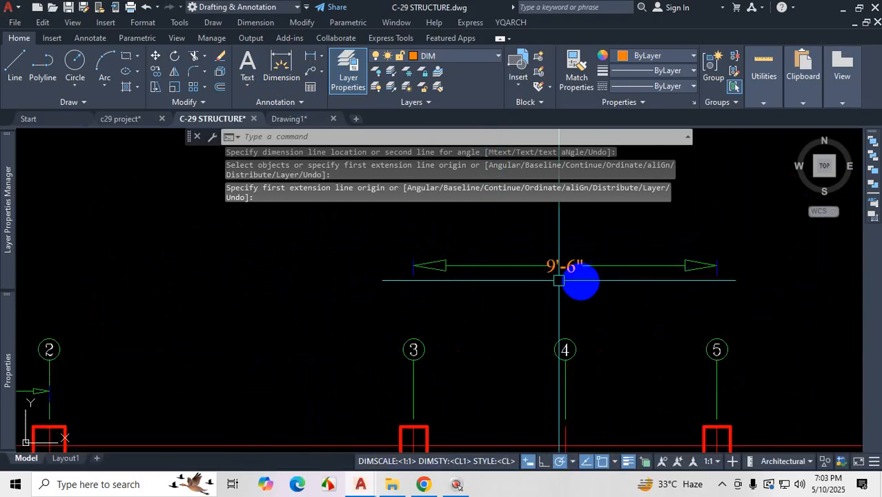
scroll(559, 279, "up", 2)
scroll(571, 276, "down", 6)
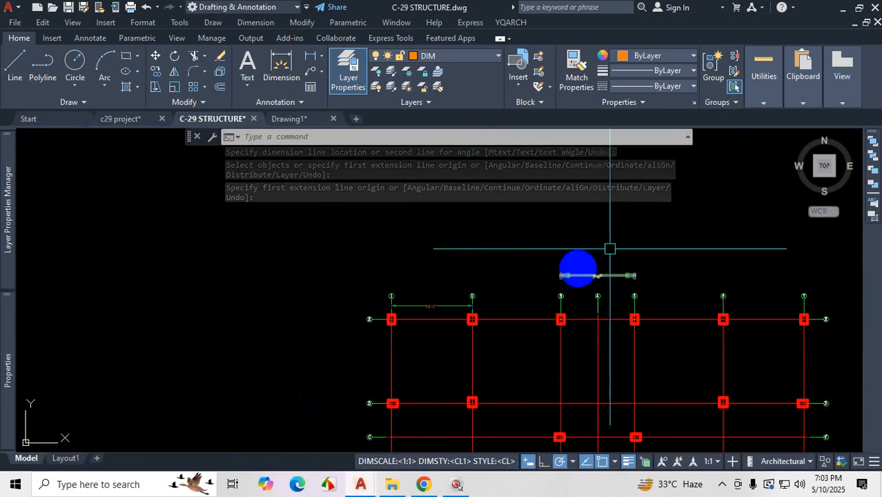
scroll(591, 274, "up", 6)
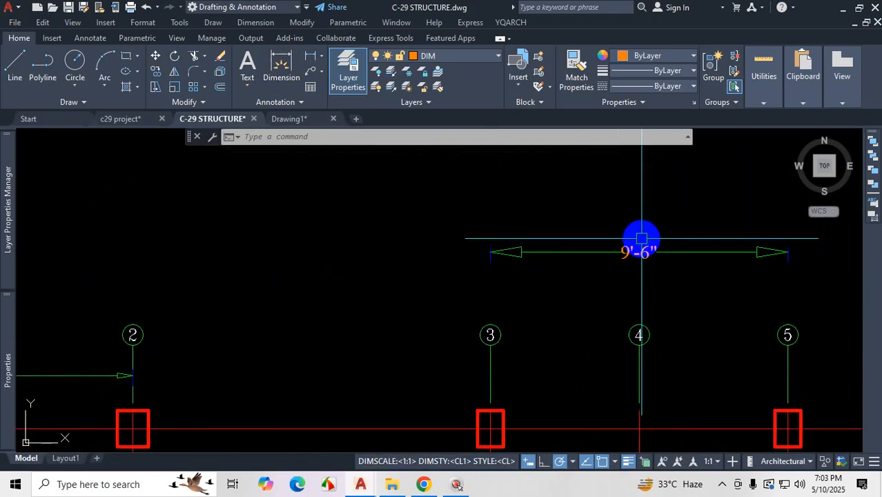
left_click(624, 255)
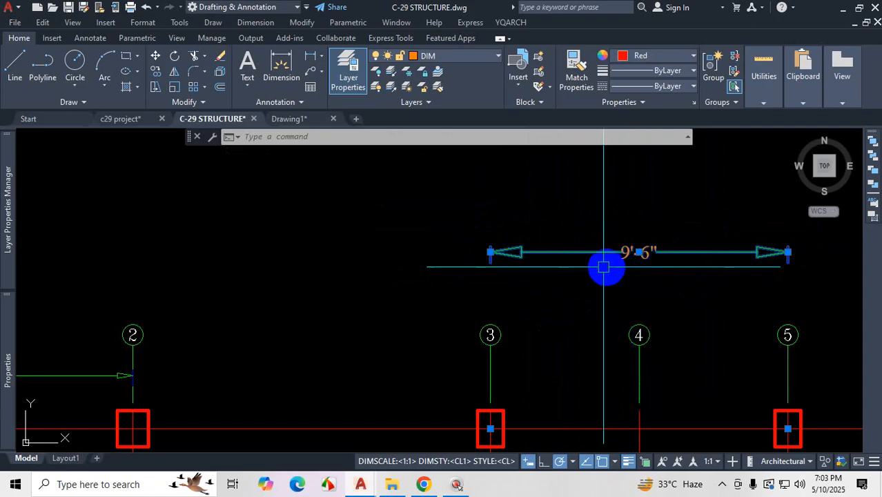
left_click(626, 61)
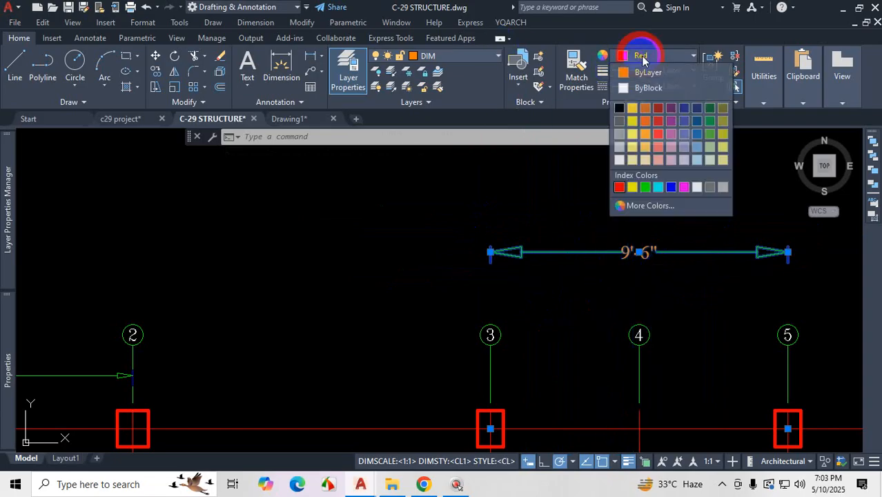
left_click(638, 70)
scroll(616, 230, "down", 4)
scroll(614, 309, "up", 3)
key("Escape")
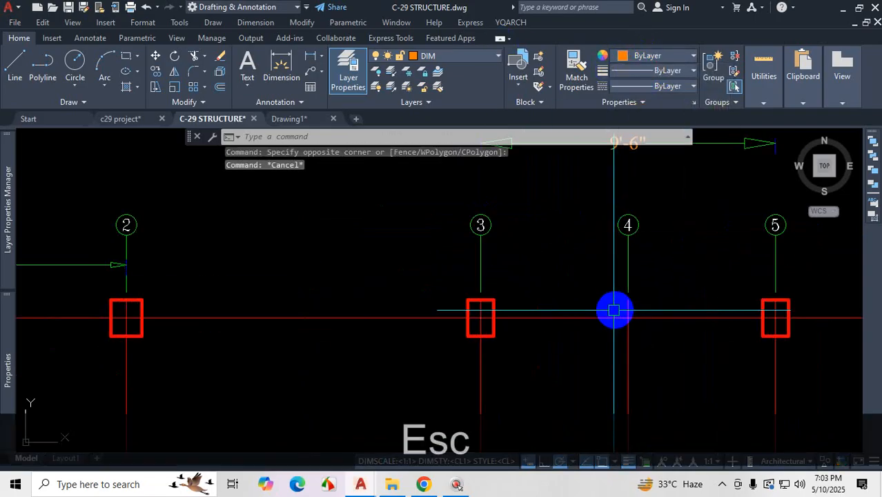
- Select the horizontal axis line of grid E and change its colour to Blue
left_click(591, 309)
left_click(581, 339)
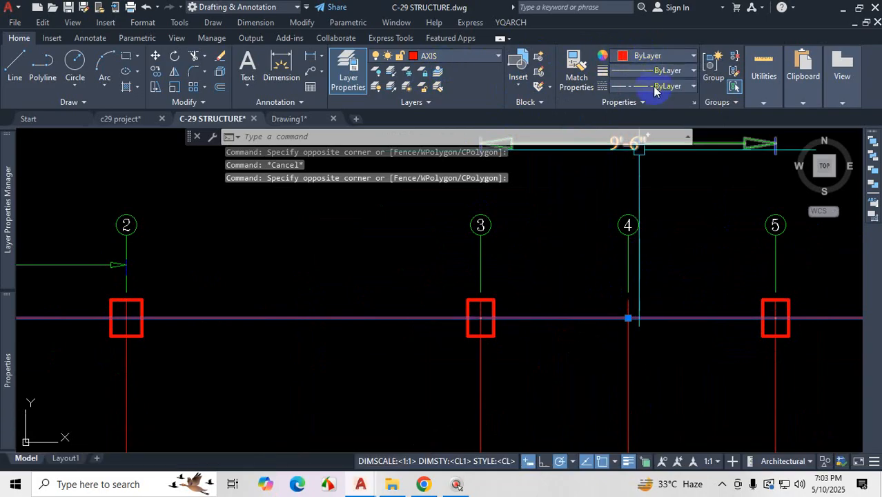
left_click(665, 60)
left_click(672, 187)
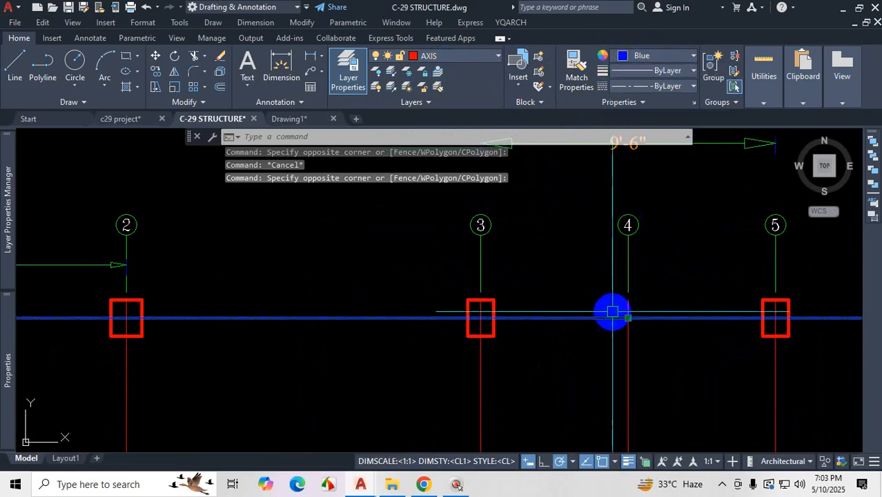
scroll(601, 318, "down", 5)
scroll(625, 335, "up", 5)
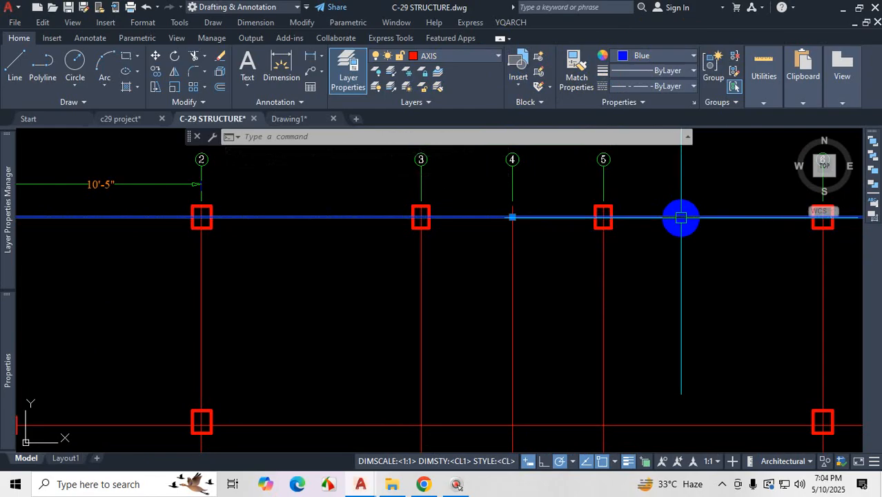
- Inspect the properties of the dimension between grid lines 3 and 5, and clear the selection
scroll(633, 315, "down", 5)
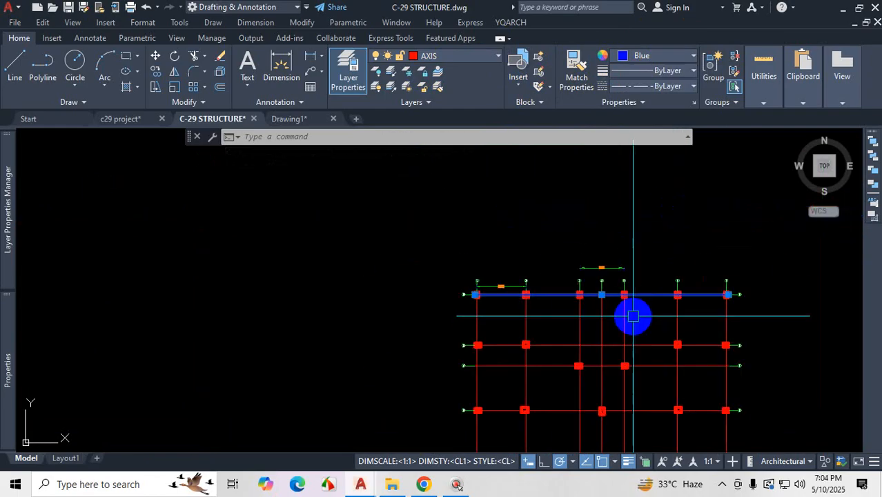
scroll(603, 272, "up", 4)
scroll(603, 271, "up", 2)
left_click(651, 204)
left_click(600, 268)
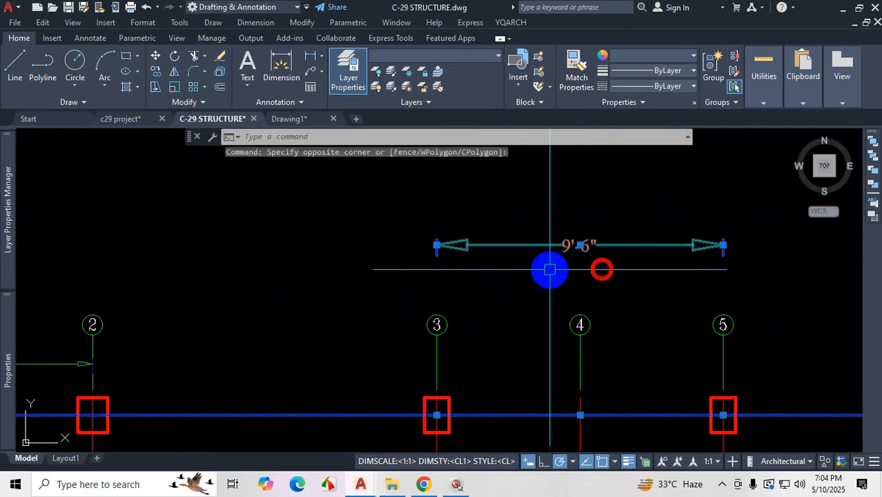
left_click(5, 359)
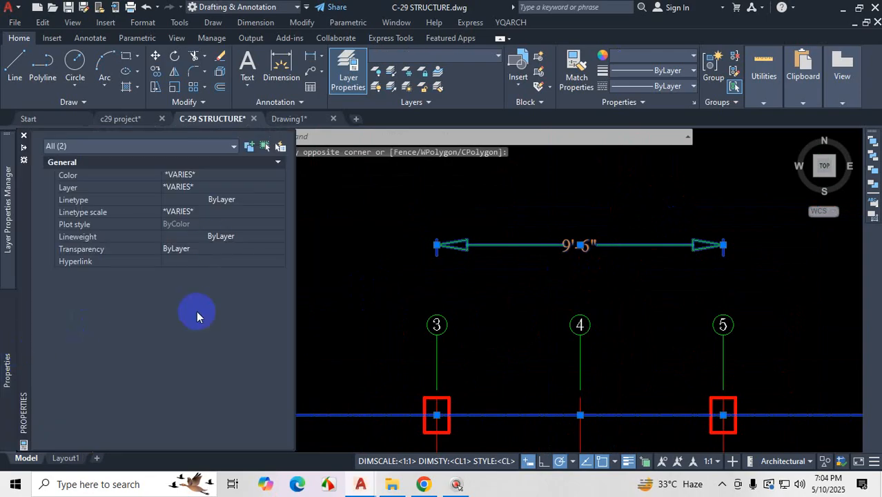
key("Escape")
key("Escape")
left_click(503, 252)
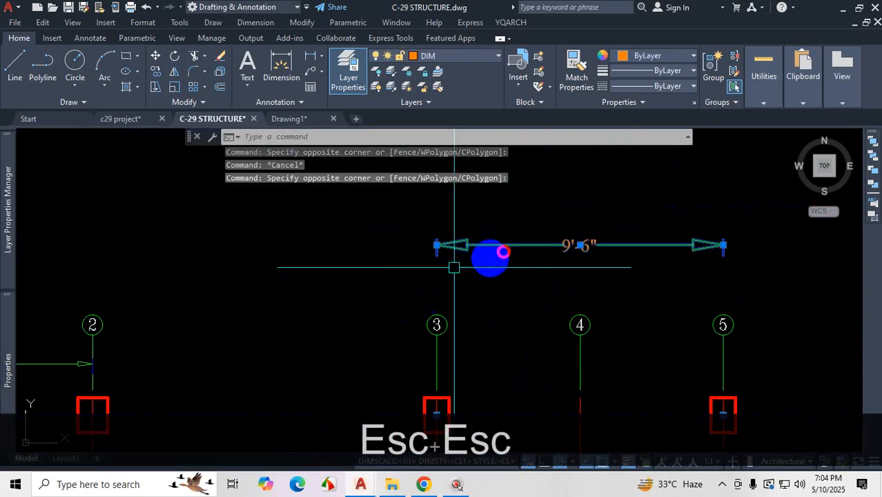
mouse_move(2, 327)
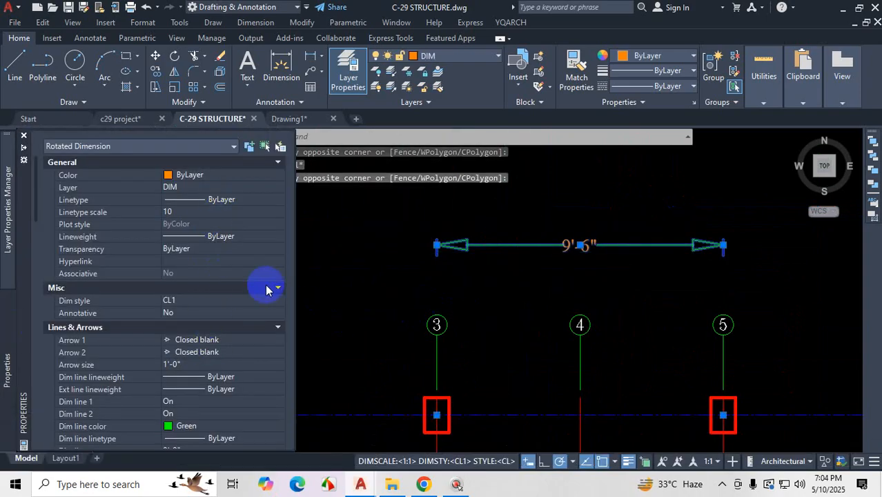
key("Escape")
- Turn off fixed length extension lines in the CL1 dimension style, set CL1 as current and close the style manager
scroll(419, 270, "down", 3)
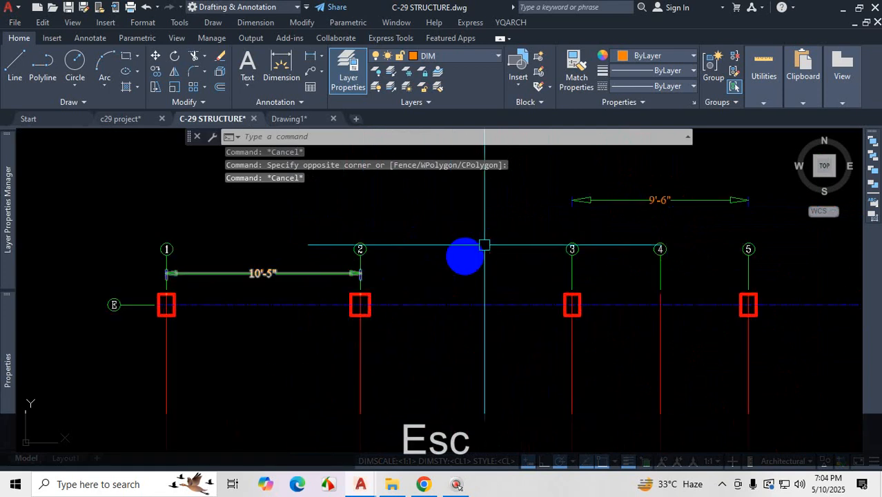
scroll(562, 201, "up", 2)
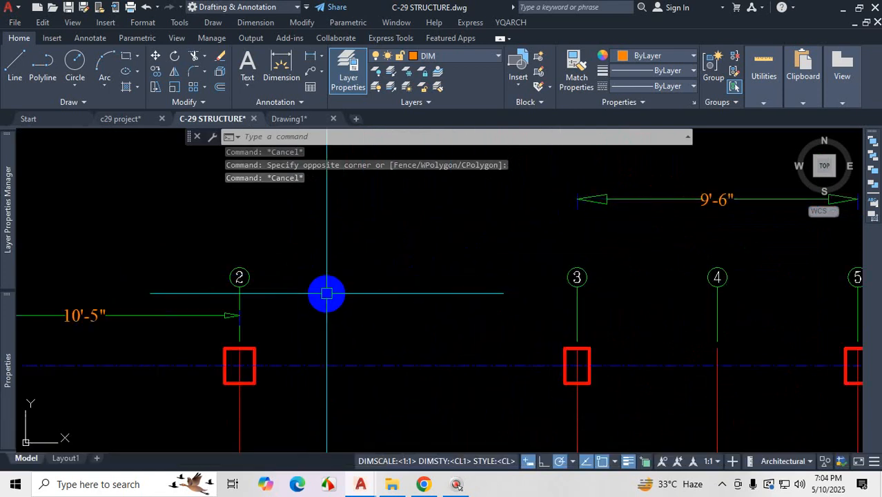
scroll(331, 294, "down", 3)
scroll(304, 304, "up", 2)
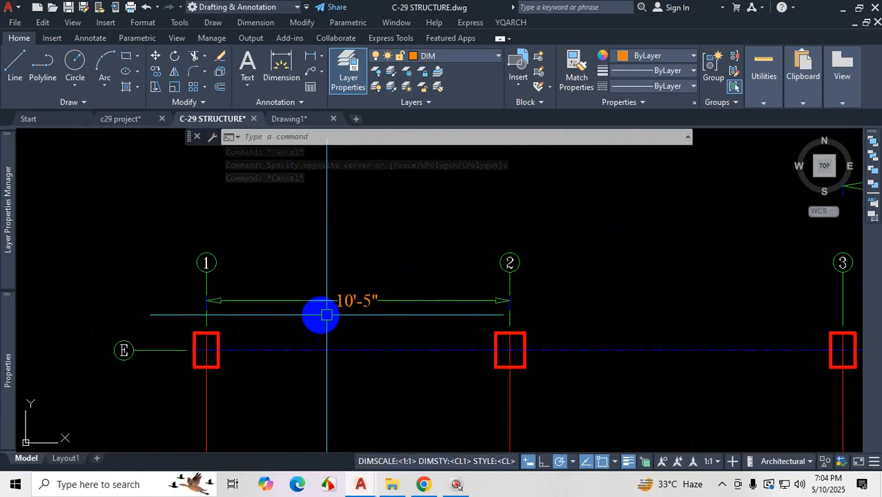
scroll(368, 319, "up", 2)
type("D")
key("Return")
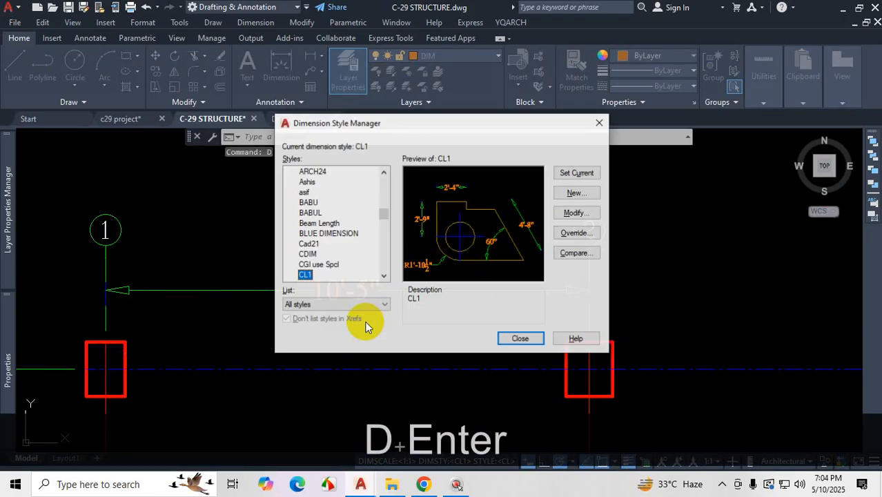
left_click(586, 213)
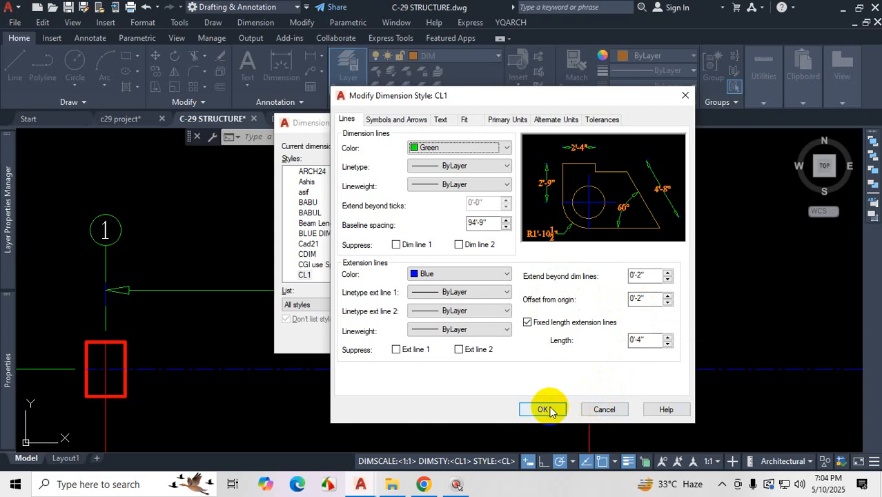
left_click(723, 486)
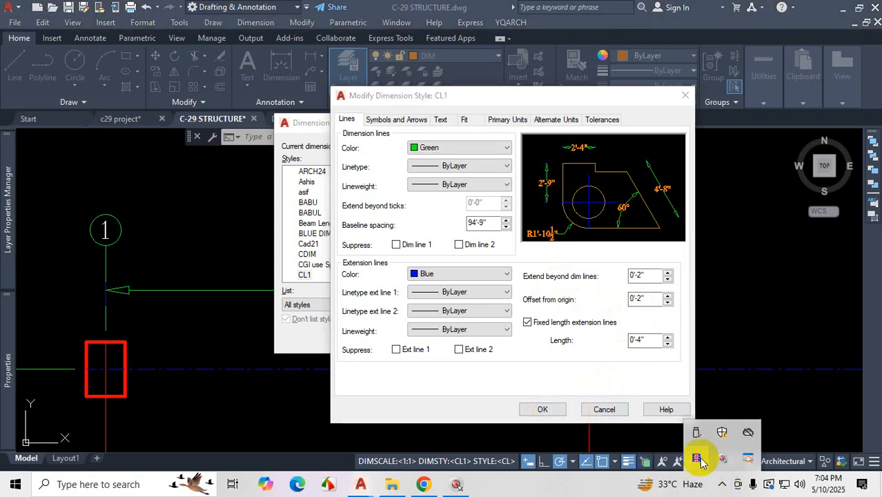
left_click(700, 461)
left_click(529, 323)
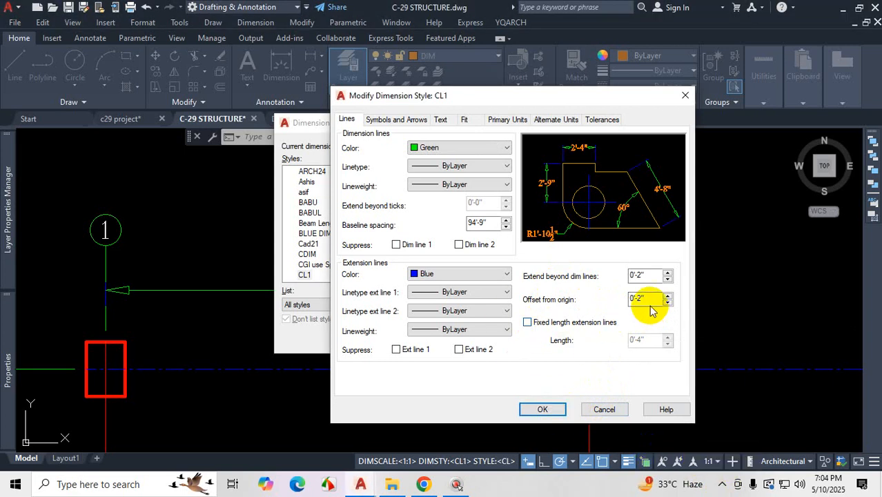
left_click(543, 410)
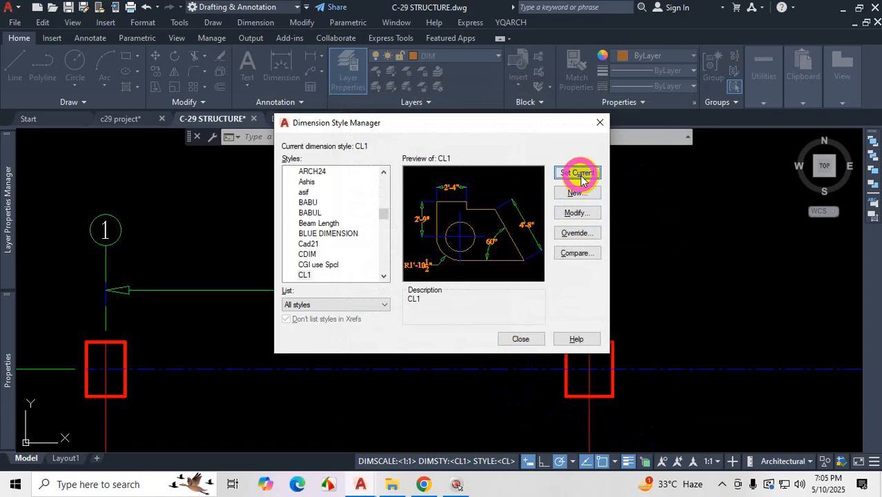
left_click(520, 339)
- Dimension the clear gap between the grid E columns at grid lines 6 and 7 from their facing upper corners, placing the dimension line above the columns
scroll(573, 343, "down", 5)
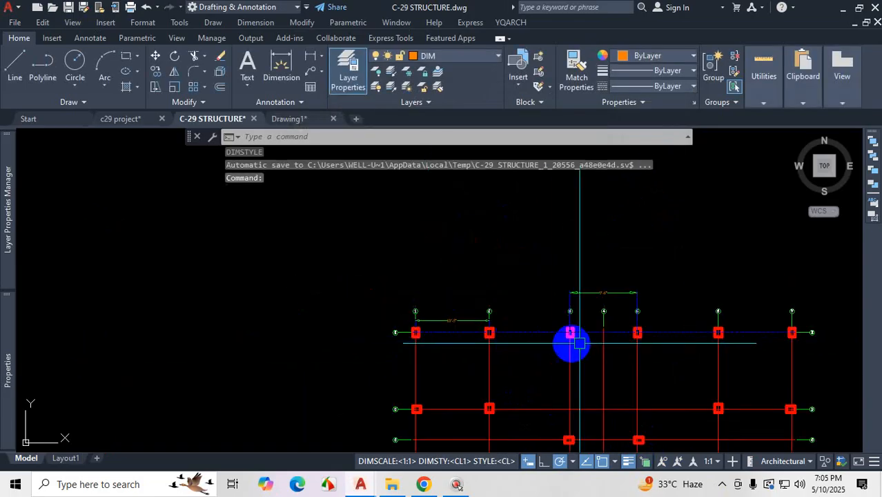
scroll(552, 318, "down", 5)
scroll(594, 292, "up", 8)
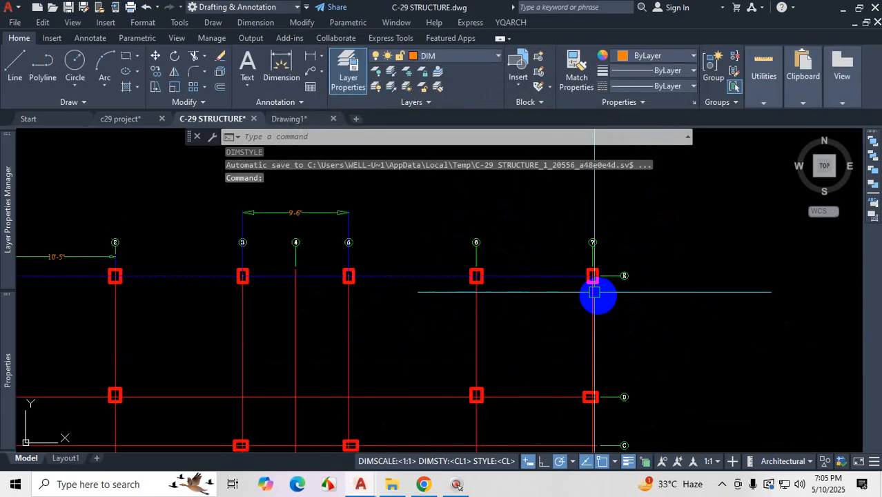
left_click(286, 64)
scroll(477, 220, "up", 5)
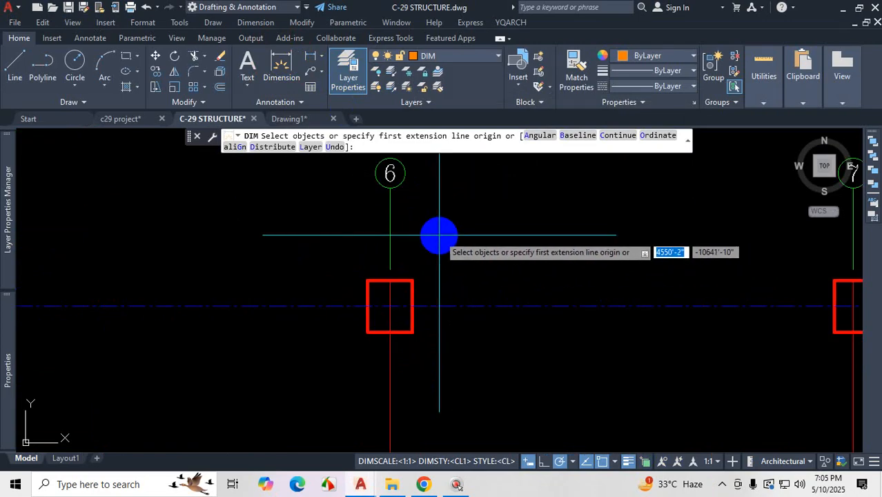
scroll(428, 257, "down", 2)
scroll(415, 296, "up", 3)
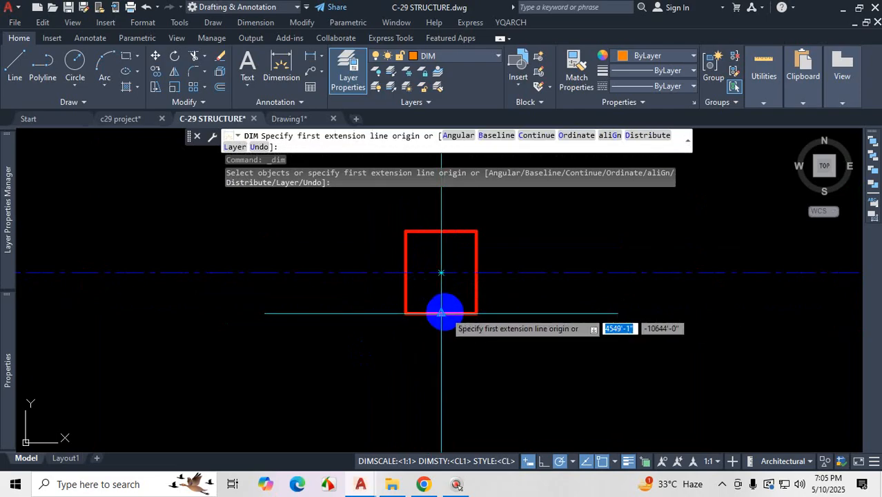
scroll(459, 304, "down", 6)
scroll(483, 300, "up", 4)
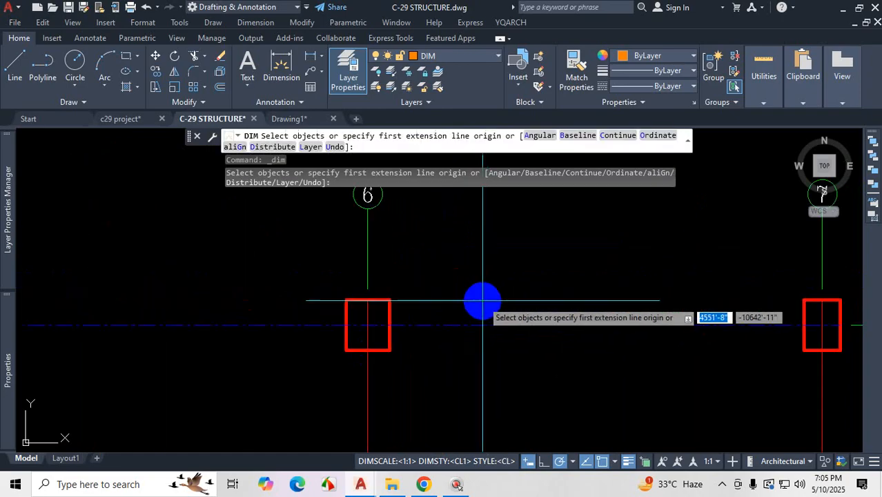
scroll(442, 305, "down", 2)
scroll(435, 306, "up", 4)
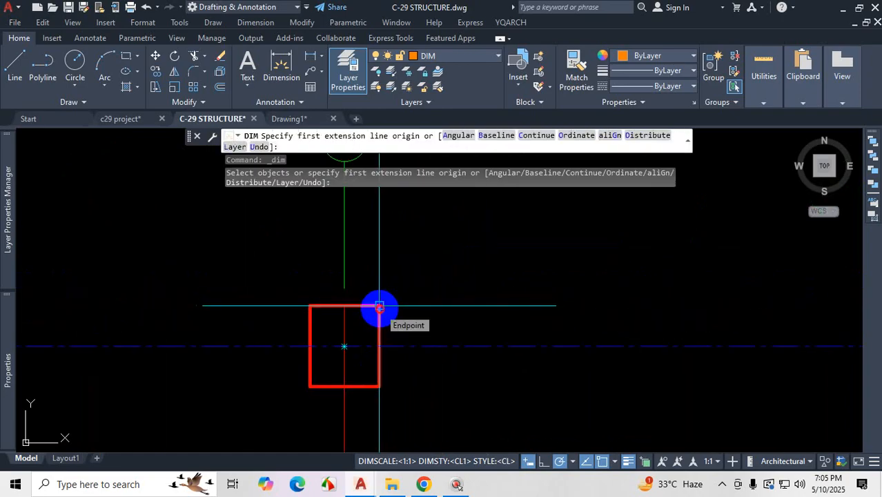
left_click(379, 306)
scroll(531, 278, "down", 3)
scroll(559, 292, "up", 3)
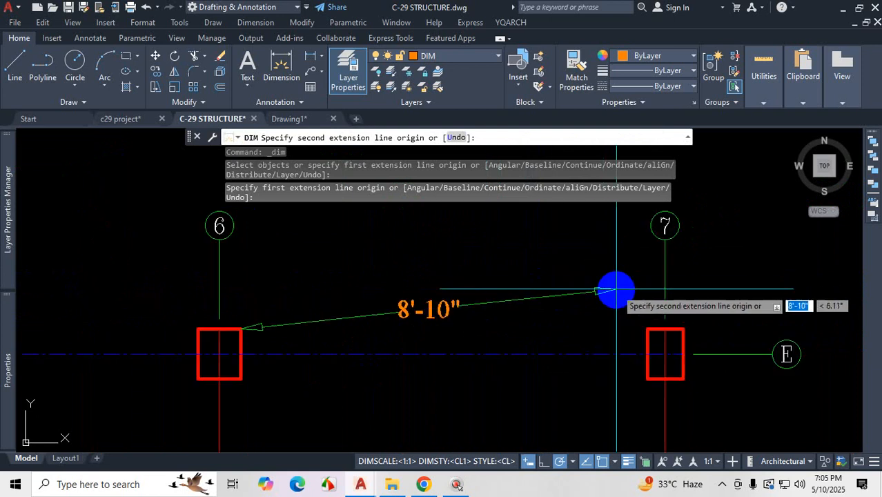
left_click(646, 327)
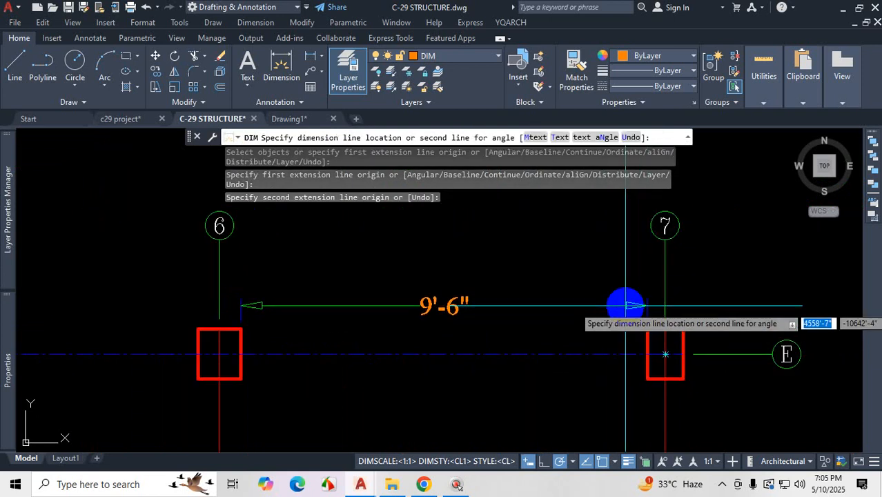
left_click(613, 253)
key("Escape")
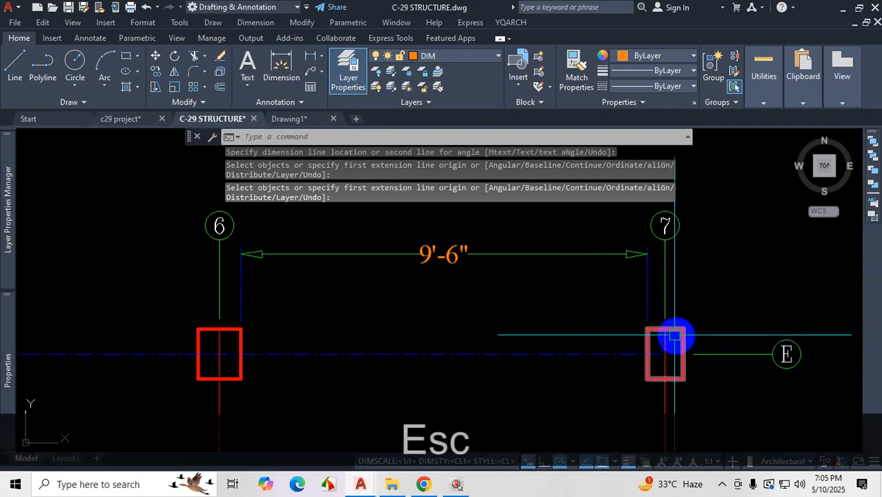
- Examine the offset between the new dimension's extension line and the upper corner of the column at grid line 7
scroll(666, 333, "up", 5)
key("ctrl+1")
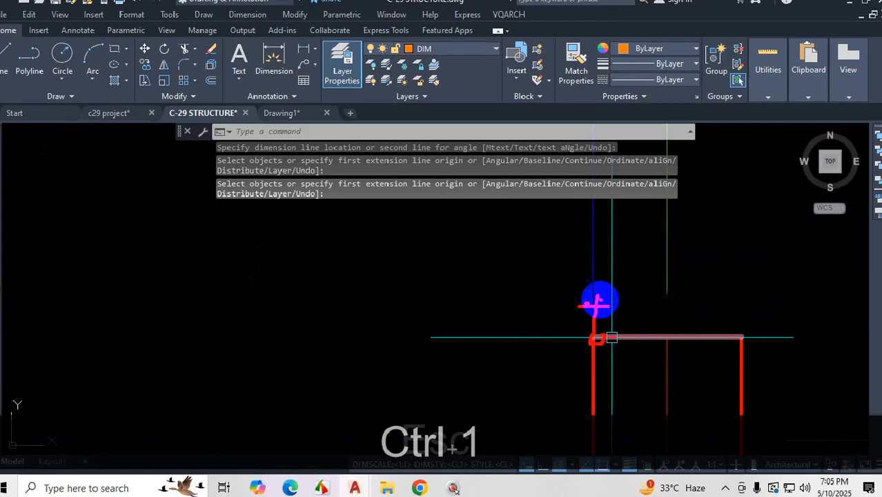
key("Escape")
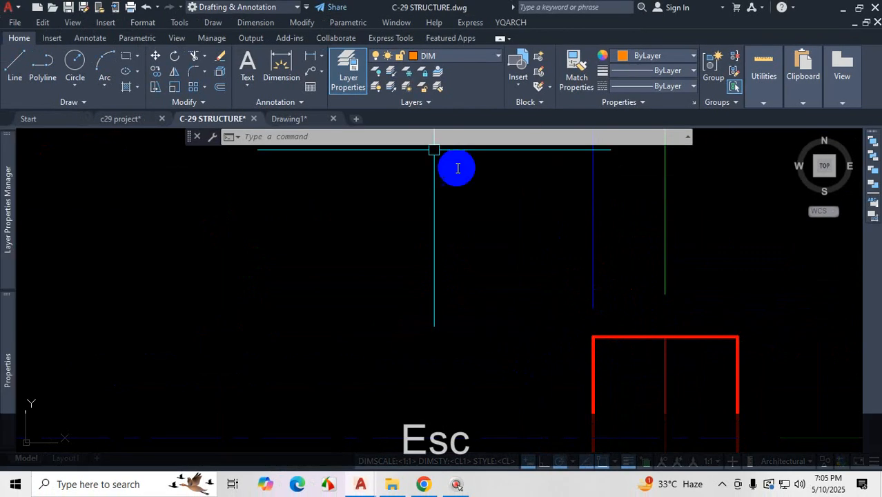
- Dimension the clear distance between the facing sides of the columns at grids 6 and 7, placing the dimension line below them
left_click(294, 80)
scroll(360, 275, "down", 5)
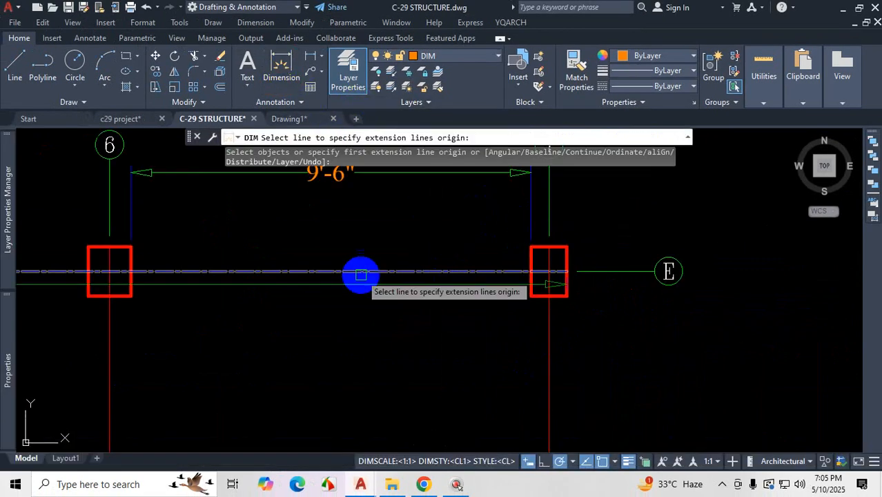
scroll(103, 260, "up", 5)
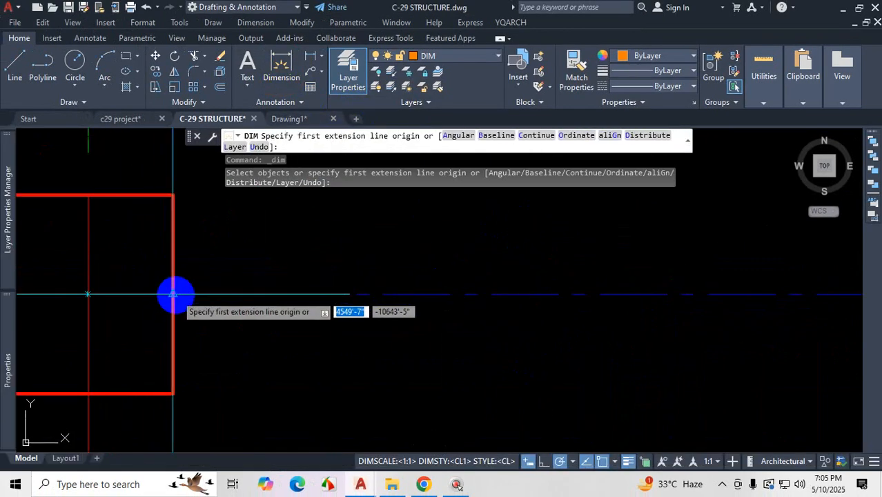
left_click(173, 294)
scroll(235, 290, "down", 5)
scroll(348, 276, "up", 4)
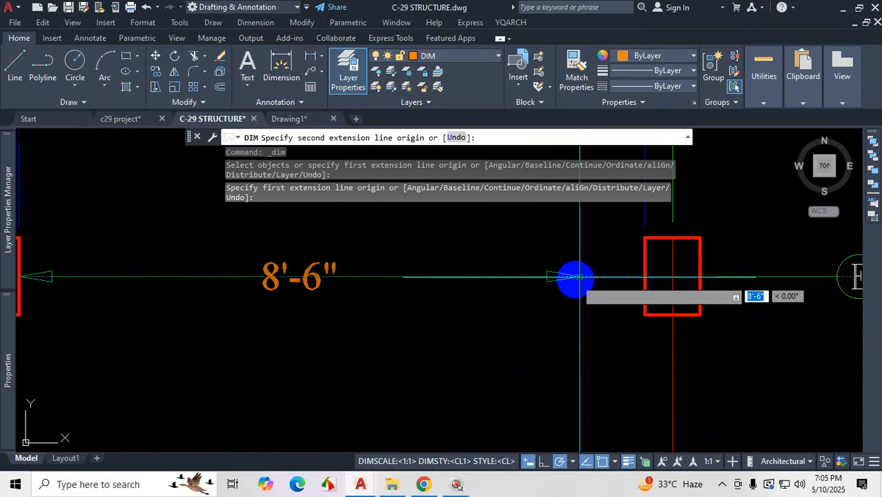
left_click(647, 276)
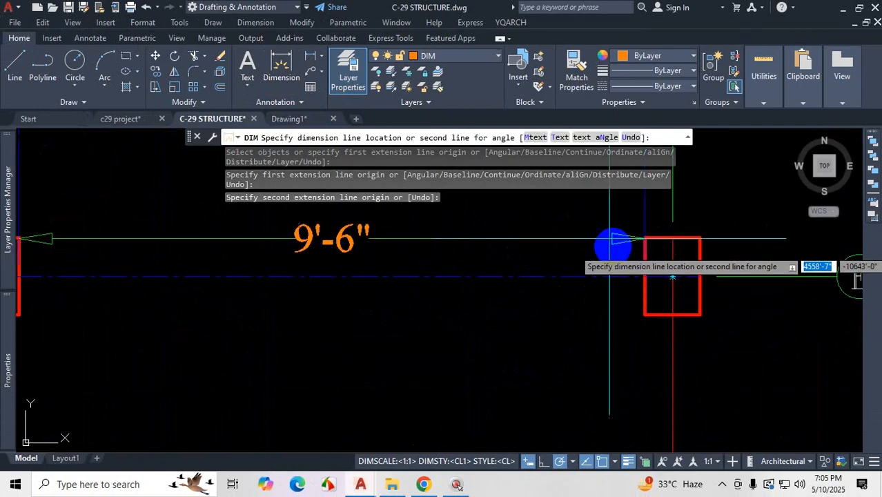
scroll(608, 303, "down", 3)
left_click(594, 357)
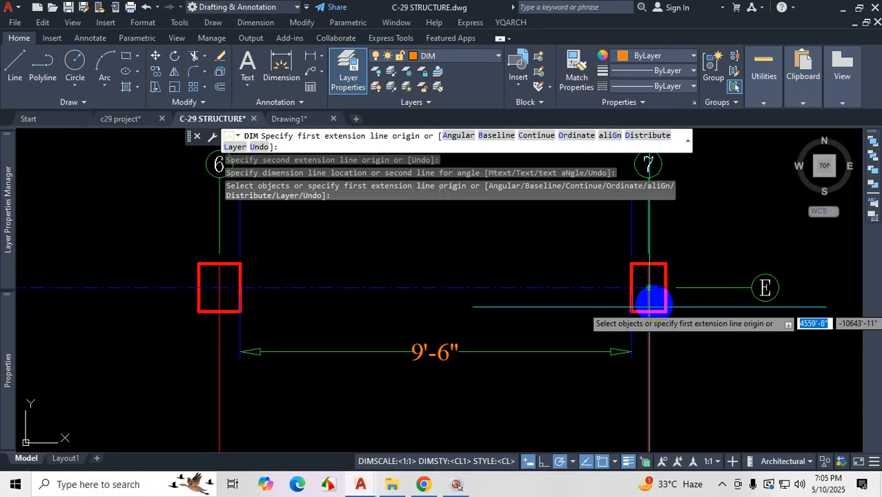
key("Escape")
- Turn on fixed length extension lines with a length of 0'-4" in the CL1 dimension style and make the style current
scroll(614, 282, "up", 5)
key("ctrl+1")
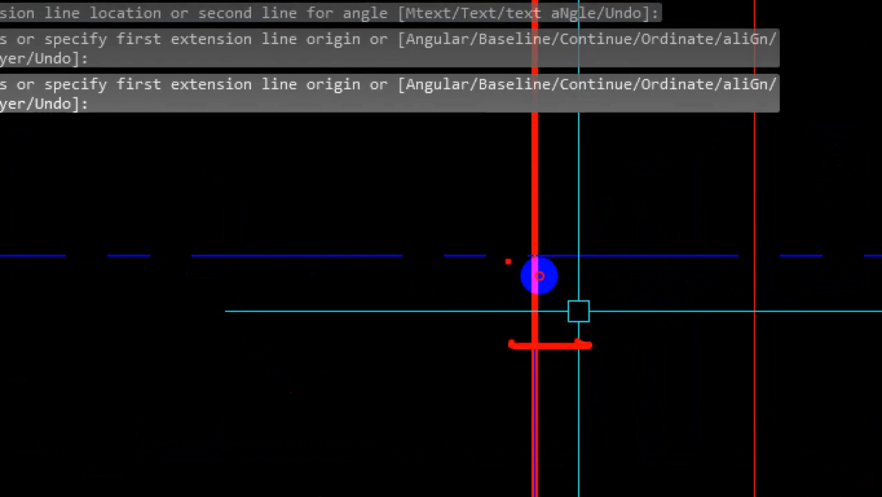
key("Escape")
scroll(564, 318, "down", 8)
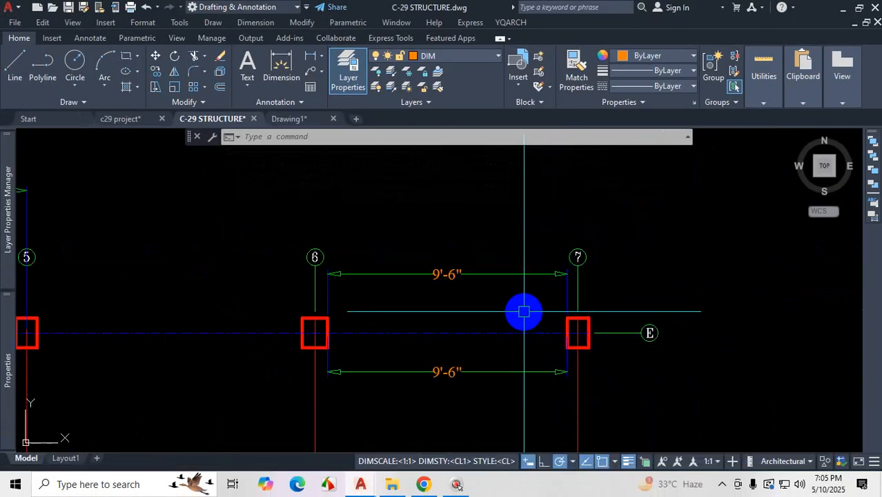
type("D")
key("Return")
left_click(585, 216)
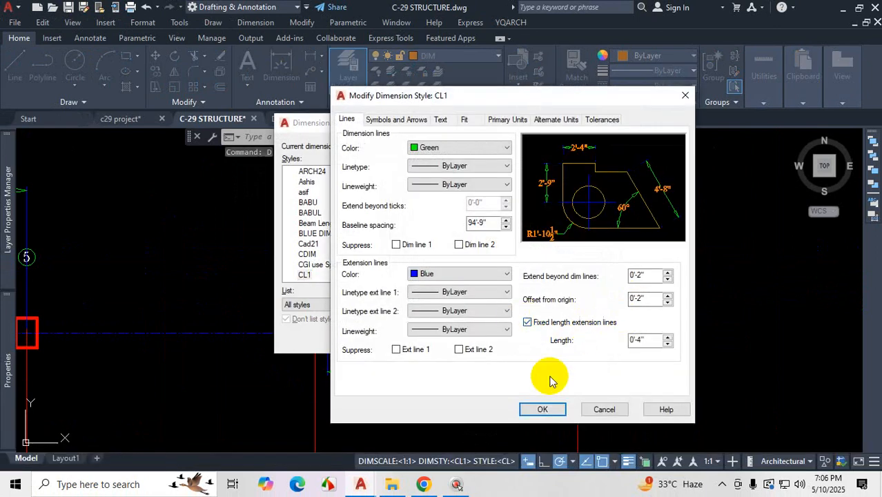
left_click(543, 410)
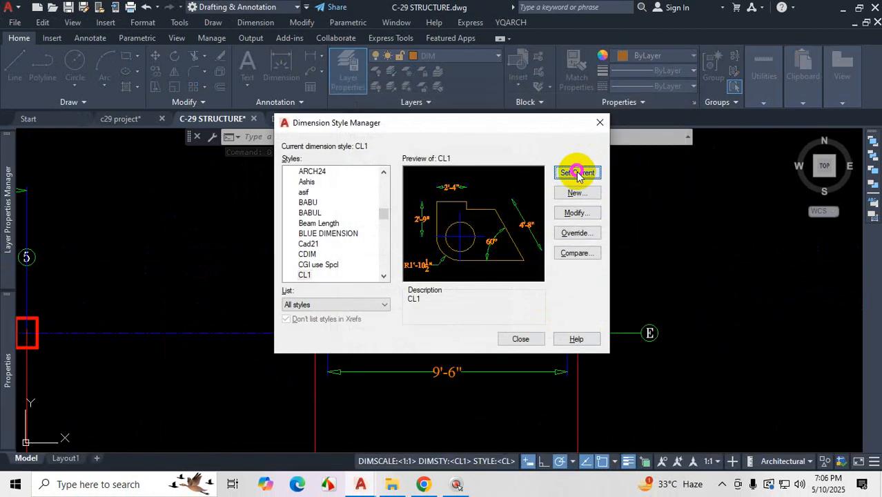
left_click(520, 340)
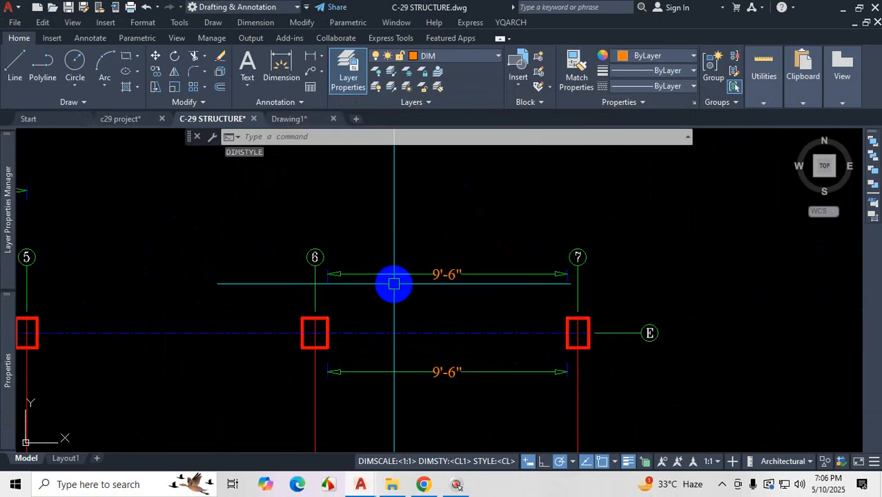
- Dimension the centre-to-centre distance between the columns at grids 6 and 7, placing the dimension line above the grid bubbles
left_click(270, 81)
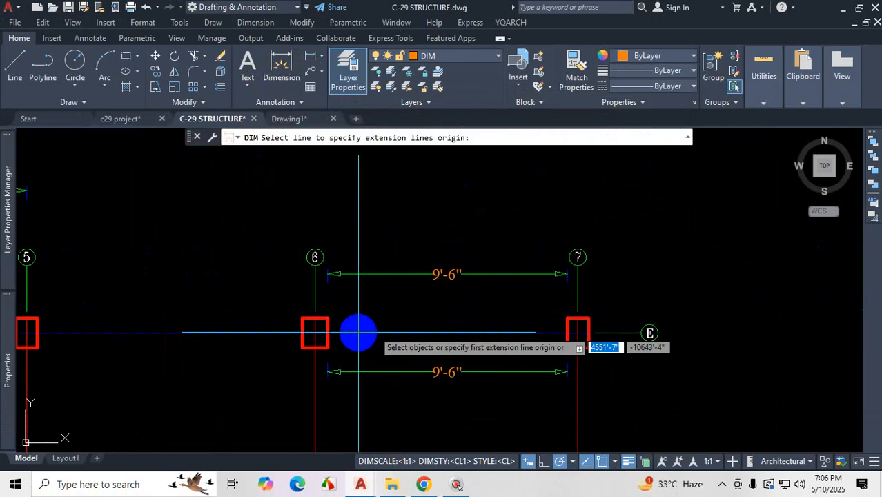
scroll(343, 318, "up", 4)
left_click(267, 315)
left_click(270, 316)
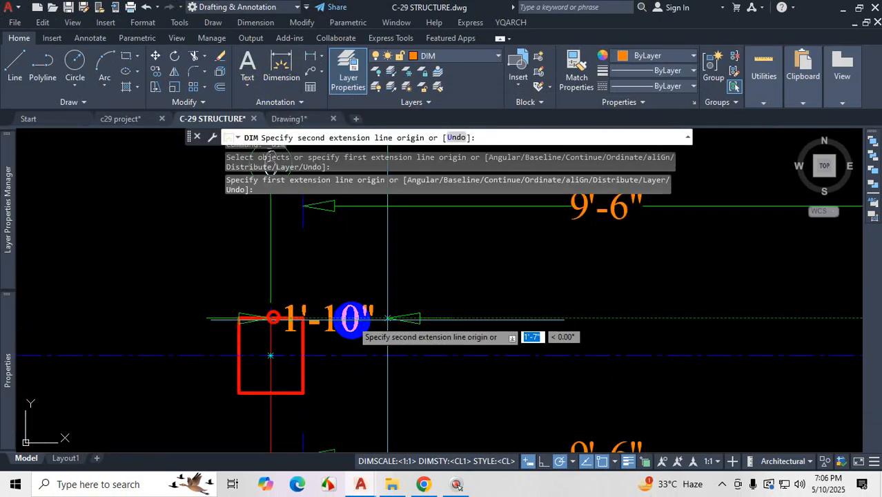
scroll(429, 321, "down", 5)
scroll(588, 323, "up", 3)
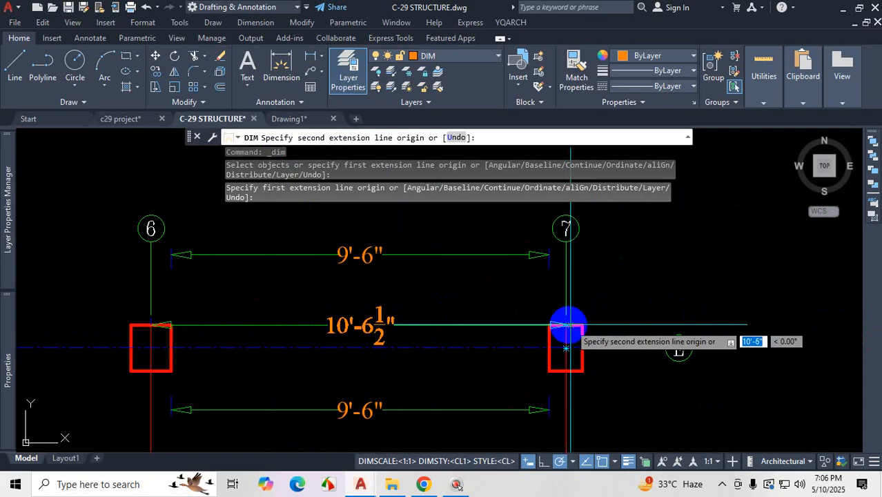
left_click(563, 322)
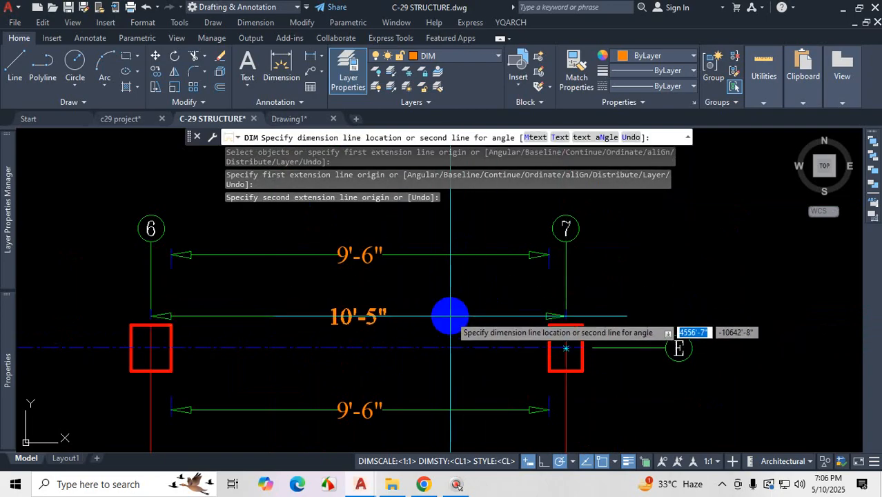
scroll(448, 315, "down", 3)
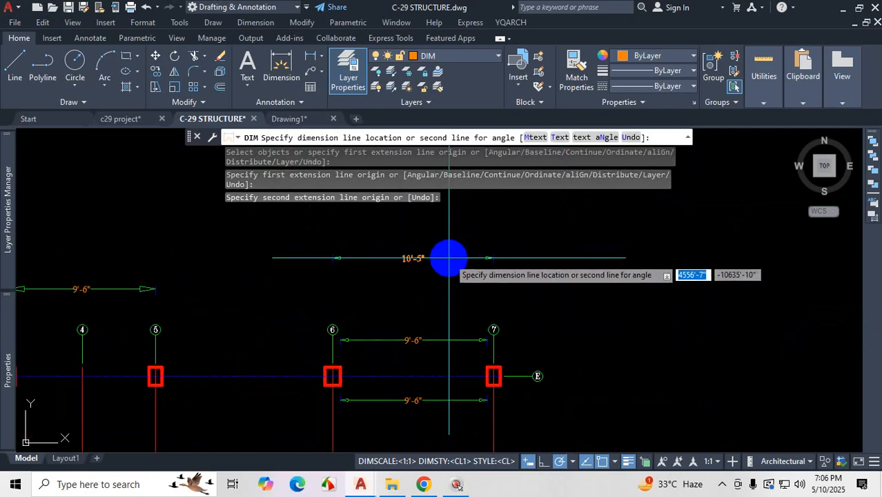
scroll(445, 295, "up", 3)
left_click(428, 329)
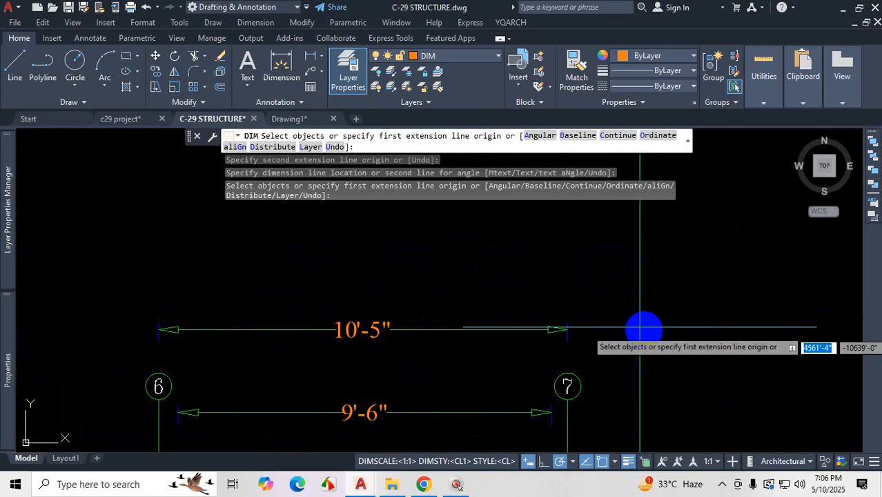
scroll(600, 330, "up", 4)
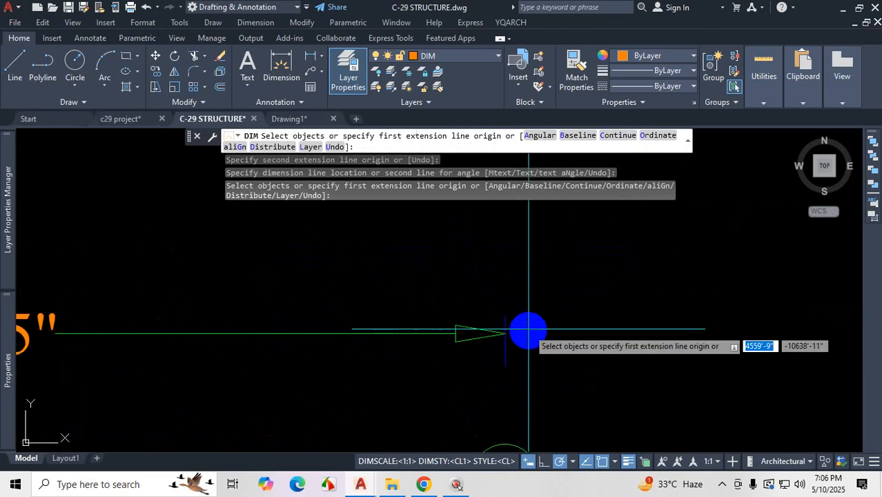
scroll(548, 293, "down", 2)
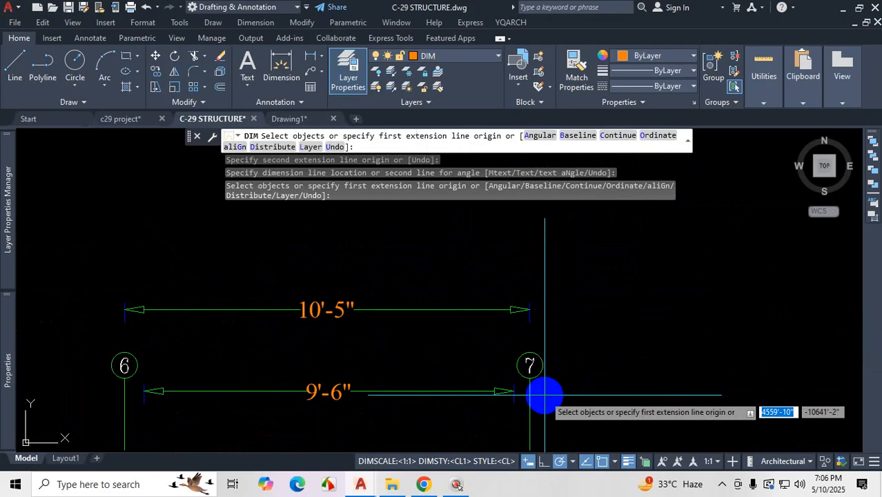
key("Escape")
- Modify the CL1 dimension style so its first and second arrowheads are Closed filled
scroll(547, 281, "down", 6)
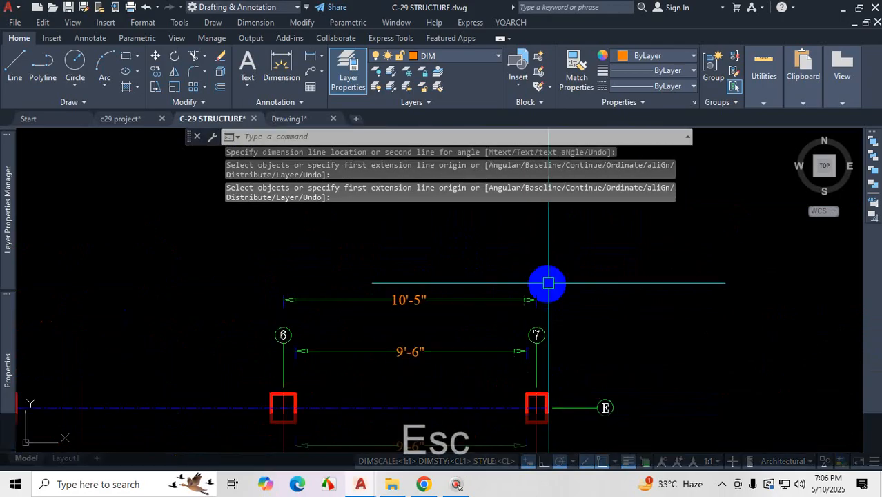
scroll(445, 301, "up", 9)
scroll(472, 357, "up", 6)
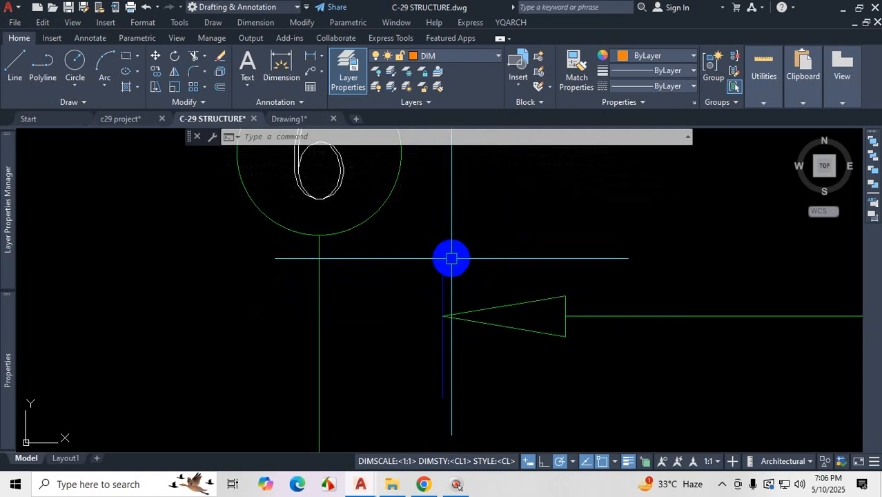
type("d")
key("Return")
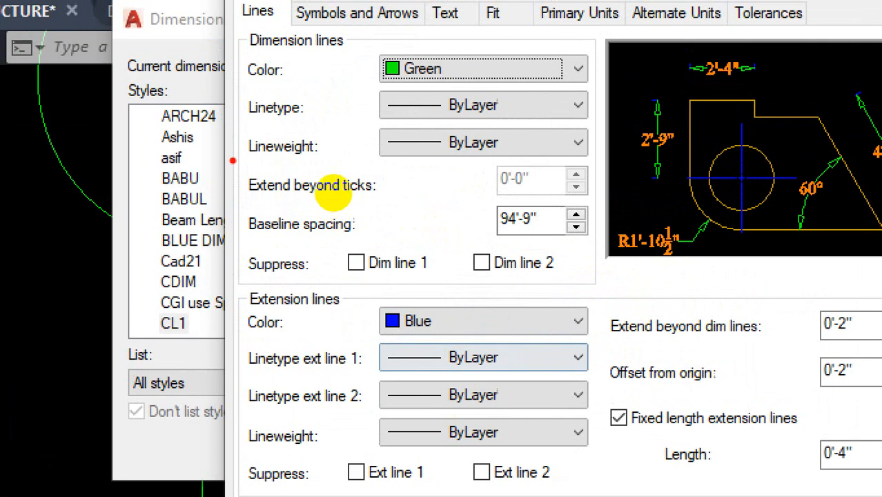
mouse_move(233, 160)
left_mouse_down()
mouse_move(233, 233)
mouse_move(486, 219)
mouse_move(600, 142)
mouse_move(314, 148)
left_mouse_up()
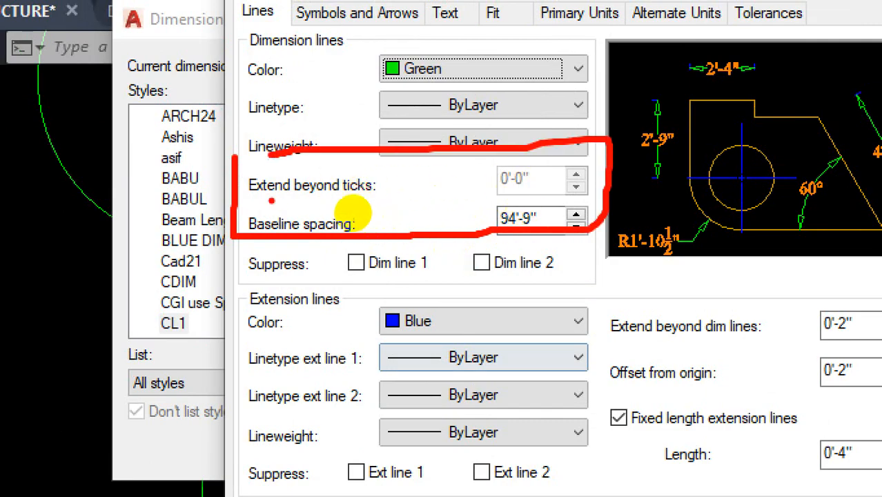
key("Escape")
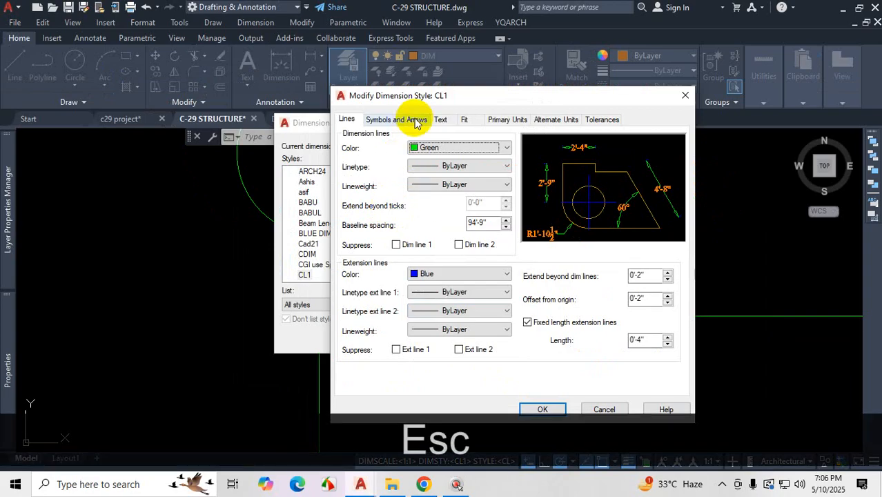
left_click(413, 120)
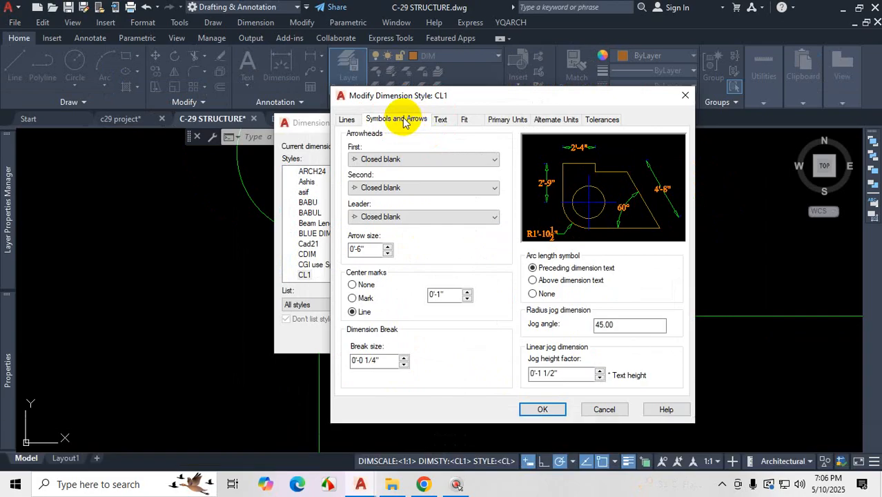
left_click_drag(445, 109, 545, 107)
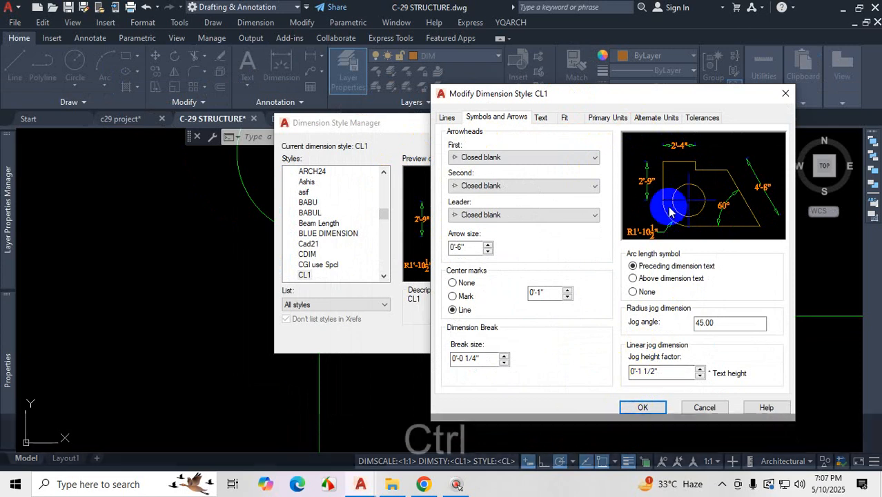
key("ctrl+1")
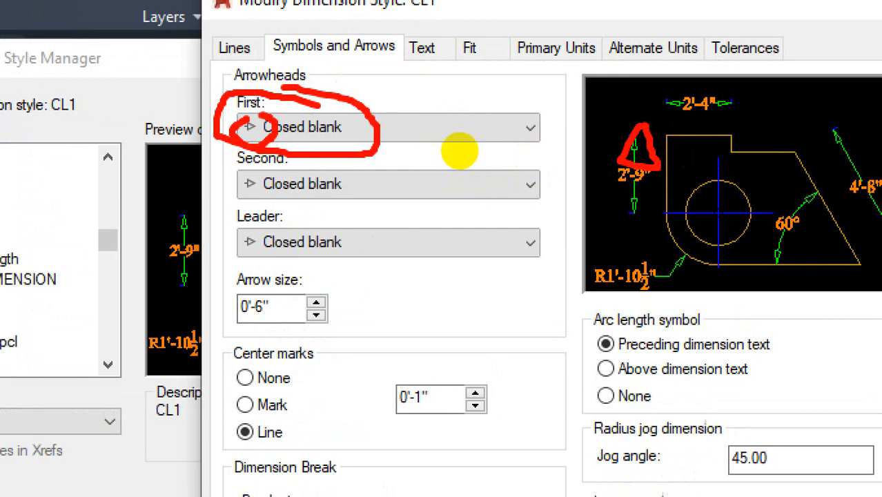
key("Escape")
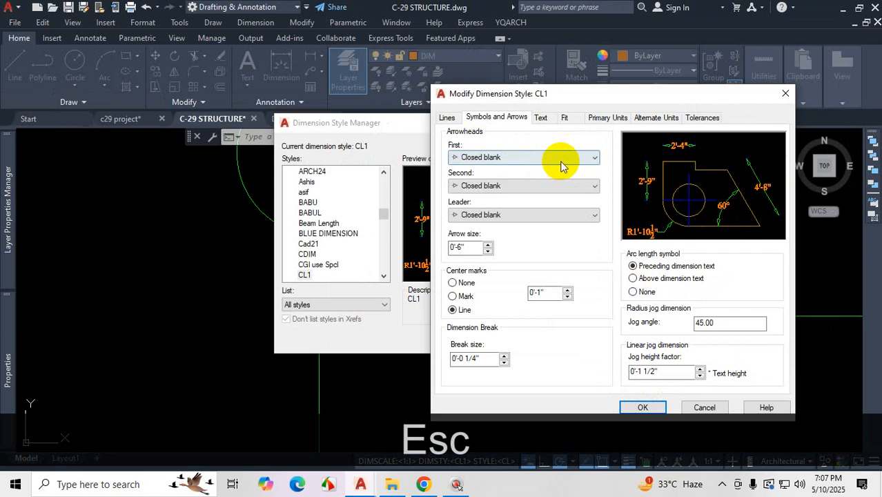
left_click(561, 160)
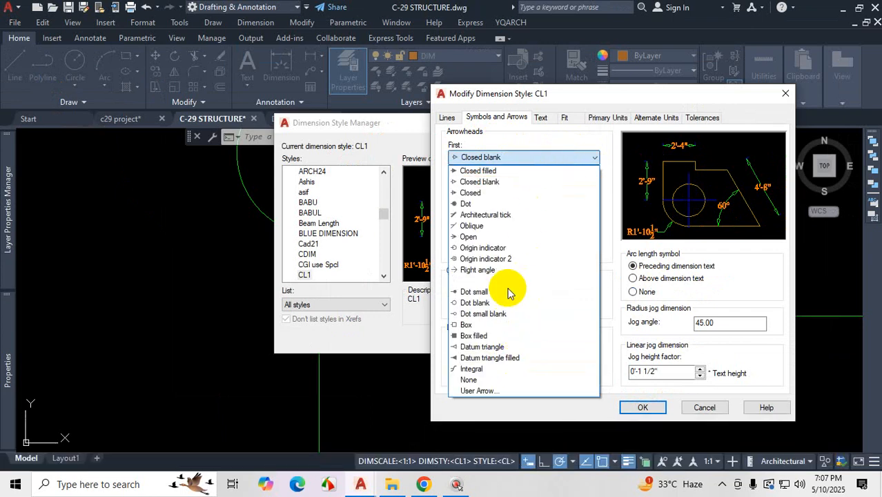
left_click(493, 171)
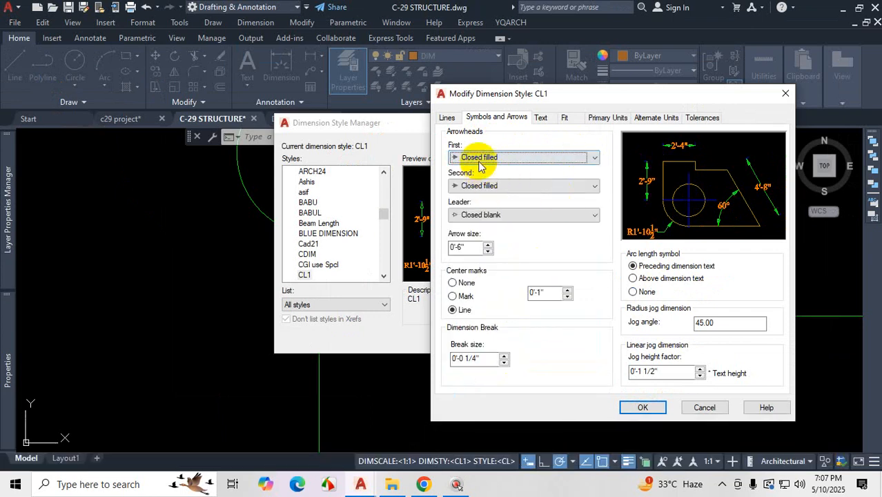
left_click(643, 407)
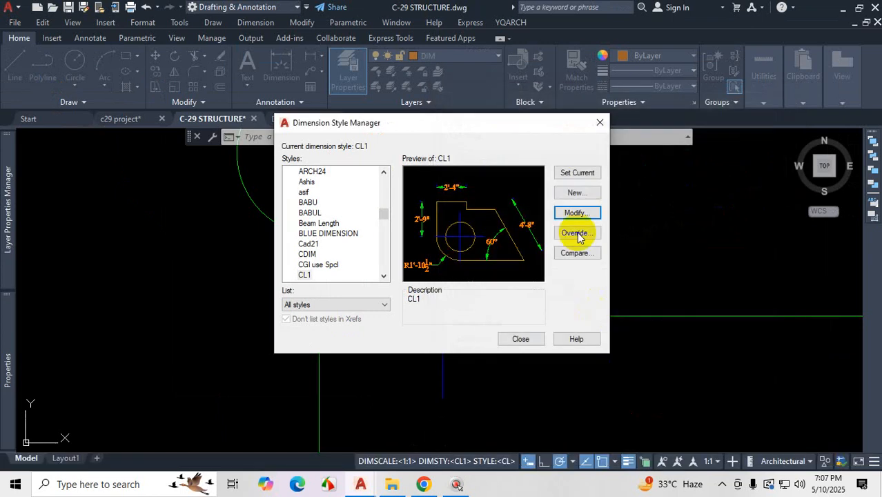
left_click(521, 338)
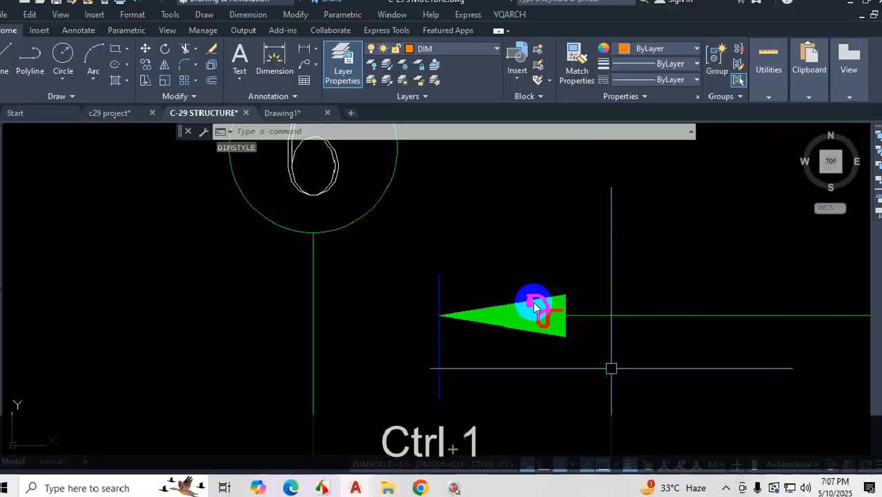
key("Escape")
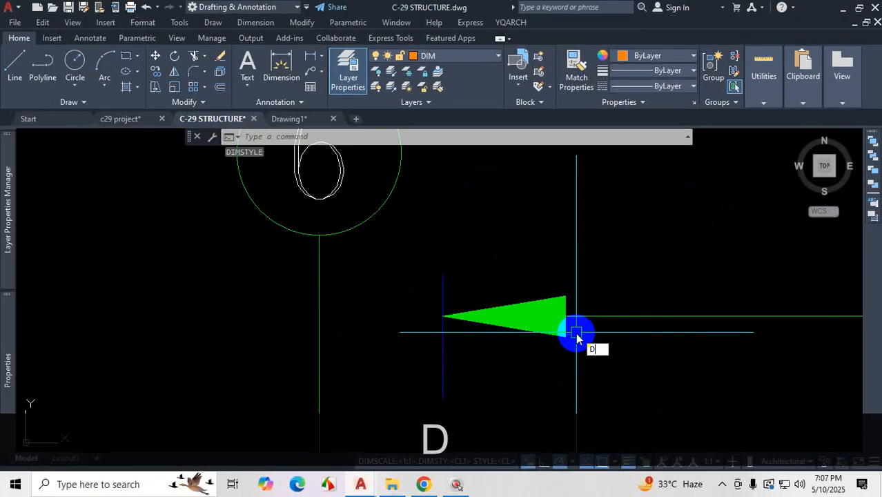
- Modify the CL1 dimension style so its first and second arrowheads are Dot, and check them on the grid dimensions
type("D")
key("Return")
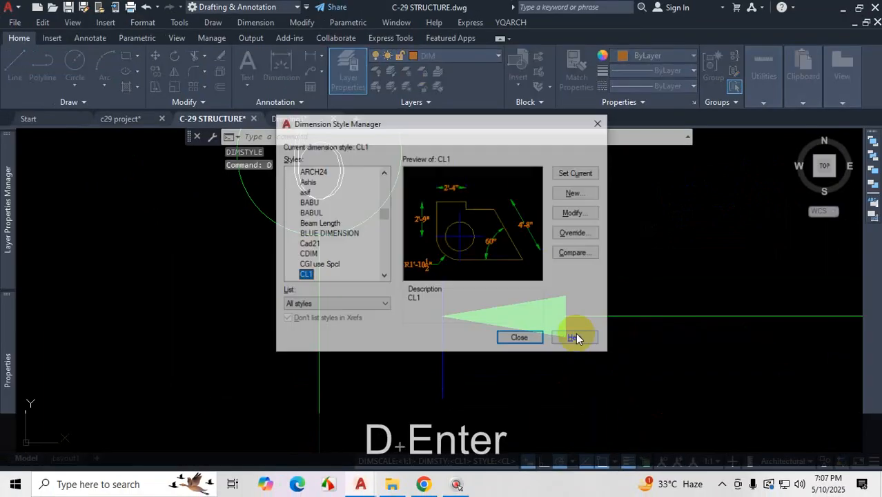
left_click(576, 213)
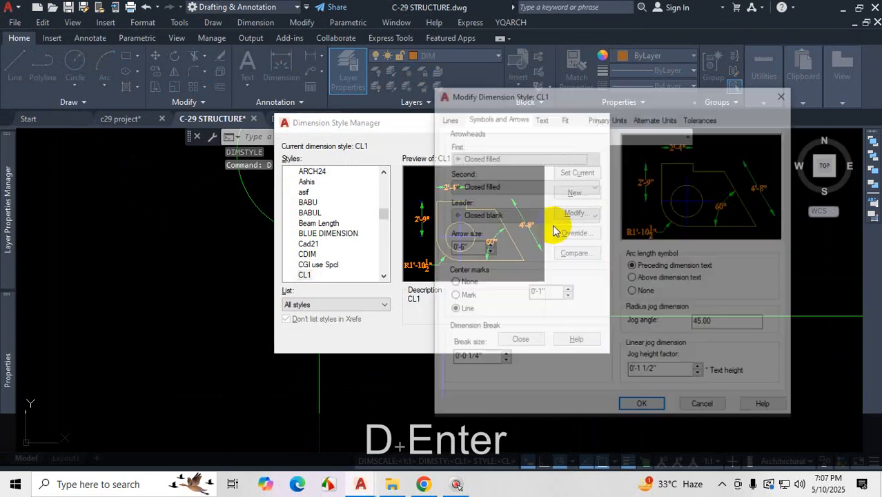
left_click(523, 158)
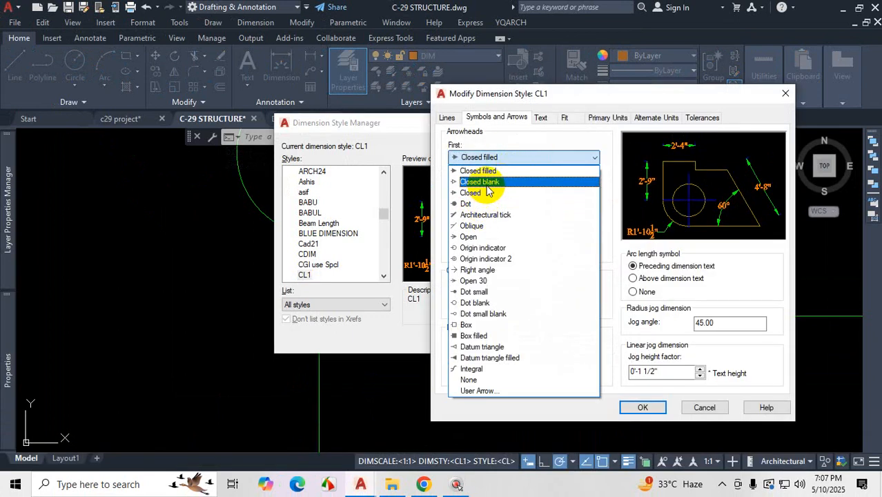
left_click(482, 205)
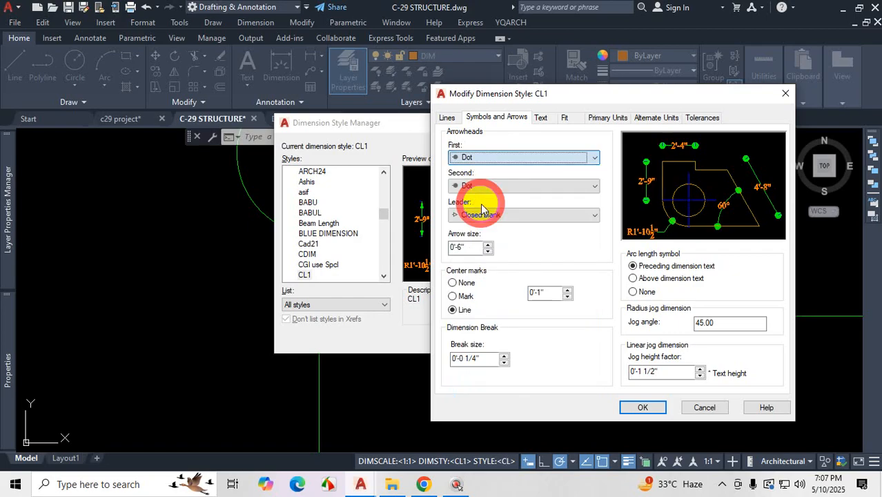
left_click(637, 406)
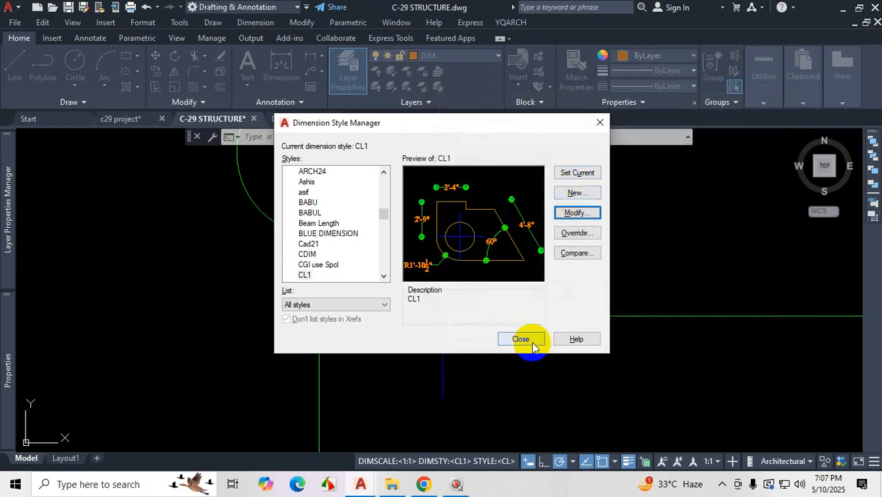
left_click(521, 339)
scroll(498, 355, "down", 4)
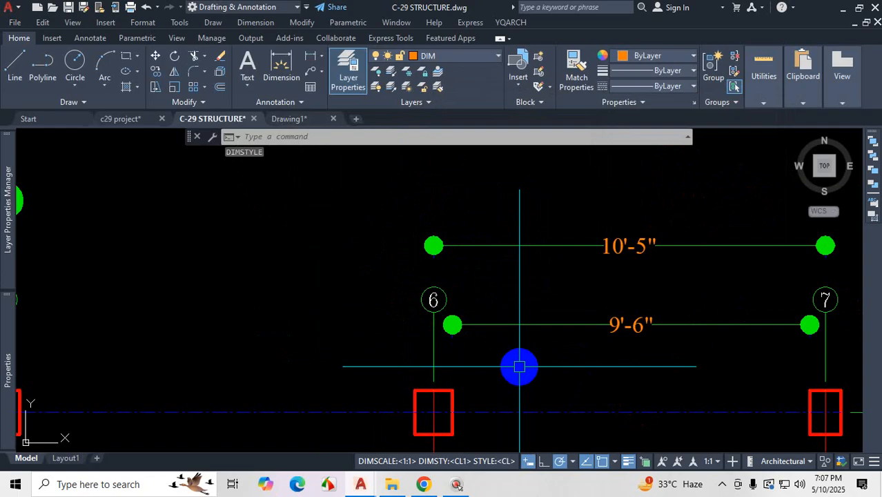
scroll(463, 234, "up", 3)
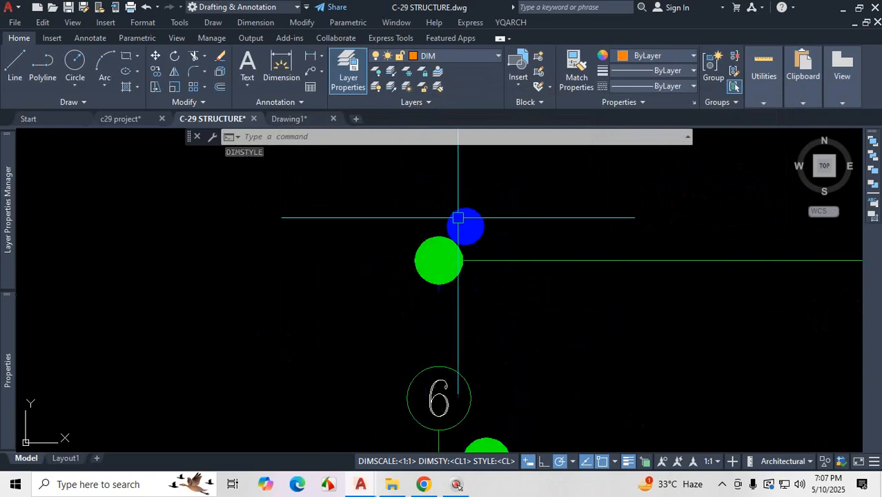
scroll(428, 228, "up", 2)
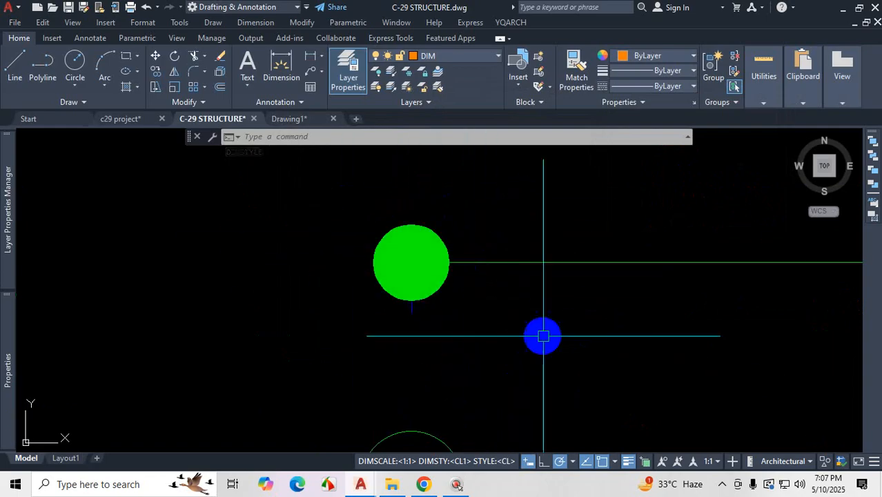
scroll(545, 338, "down", 5)
scroll(416, 335, "down", 3)
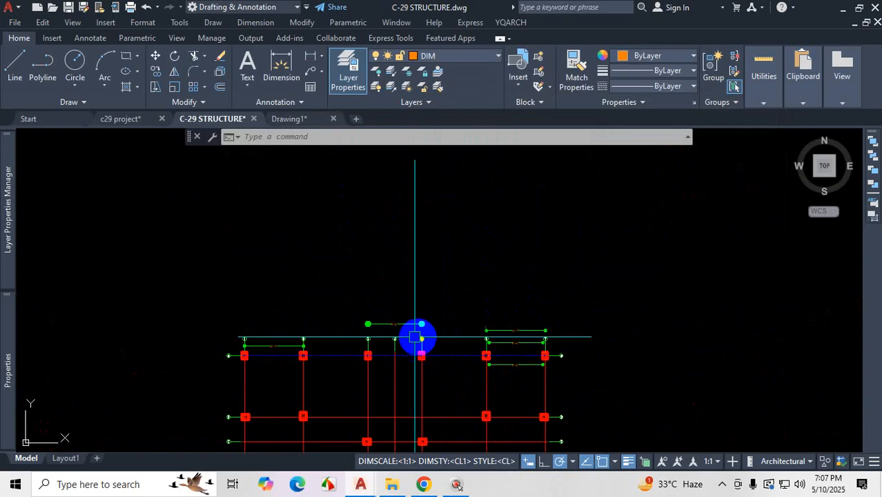
scroll(407, 329, "up", 6)
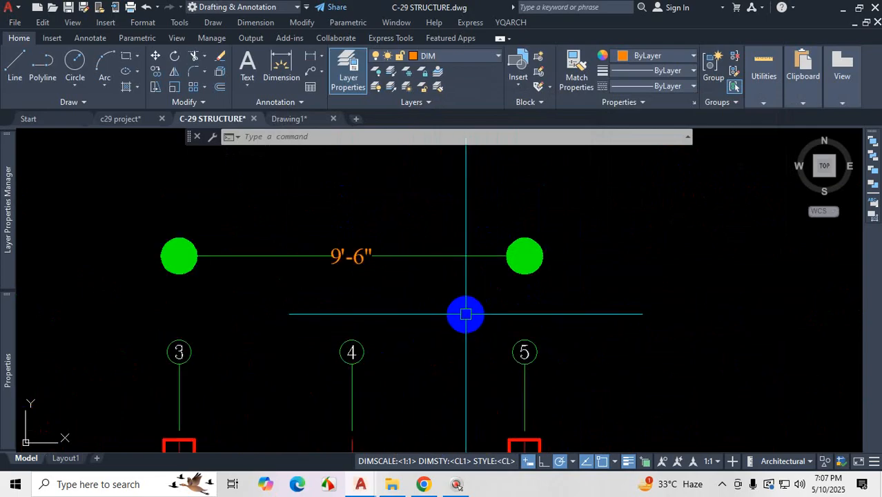
- Examine the arrowheads and tick marks on the dimensions in the framed row of structural sheets, including the small offsets at the columns
scroll(476, 324, "down", 8)
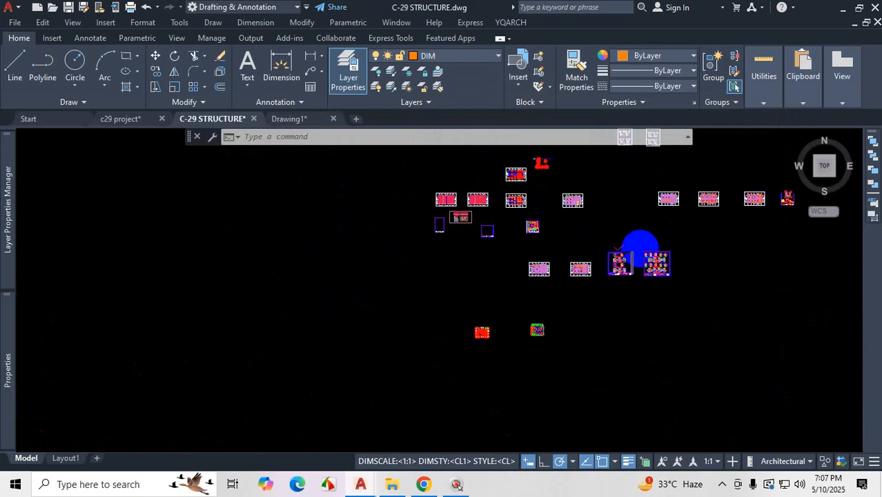
middle_click_drag(641, 249, 593, 226)
scroll(519, 245, "down", 4)
middle_click_drag(517, 148, 506, 272)
scroll(506, 272, "down", 2)
scroll(482, 265, "up", 6)
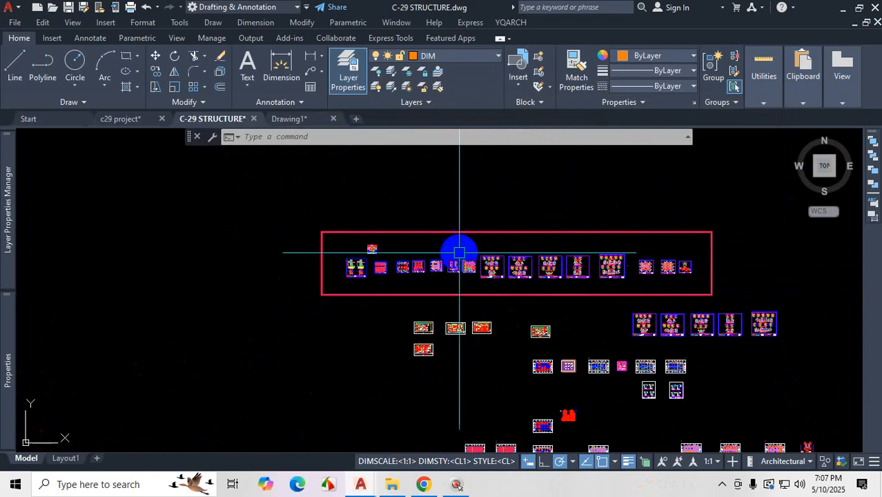
scroll(459, 252, "up", 8)
scroll(233, 197, "down", 2)
scroll(310, 296, "up", 3)
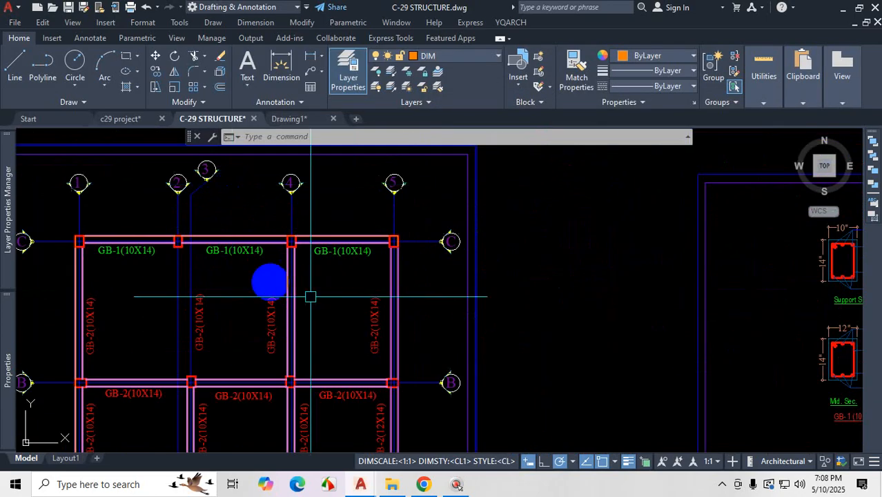
scroll(193, 246, "down", 5)
scroll(197, 299, "up", 8)
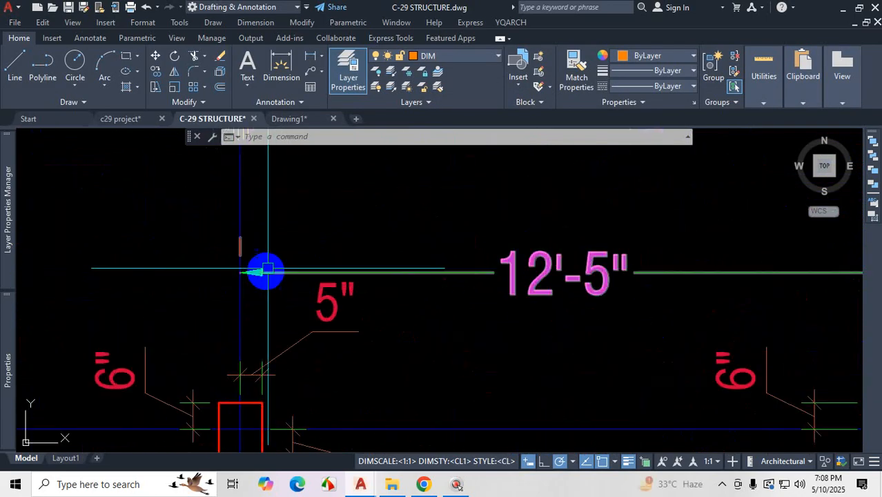
scroll(266, 271, "down", 2)
scroll(265, 325, "up", 5)
key("ctrl+1")
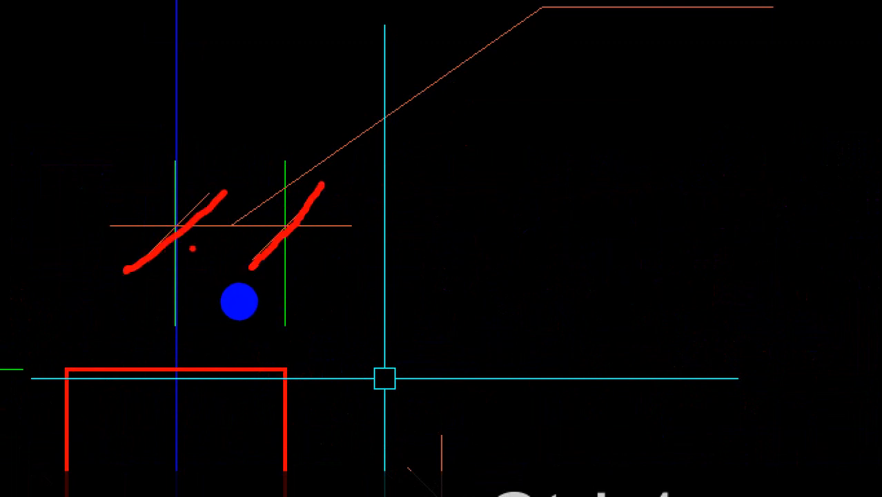
key("Escape")
scroll(404, 282, "down", 6)
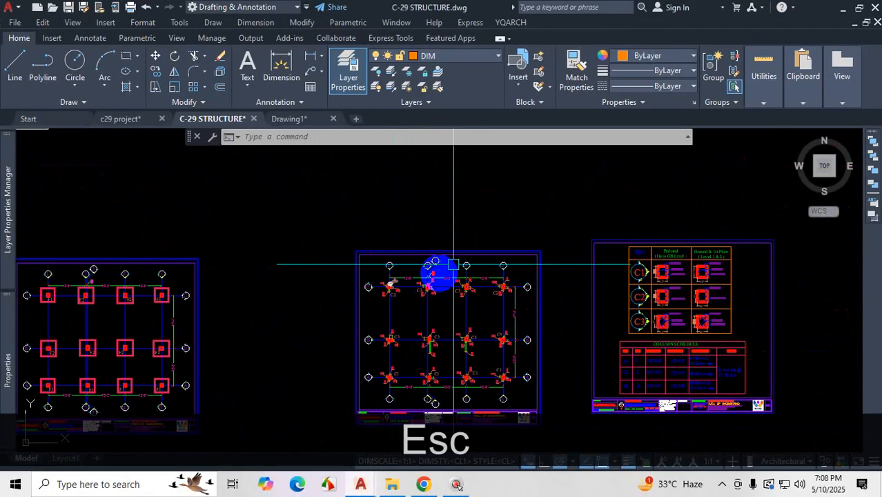
scroll(305, 298, "down", 6)
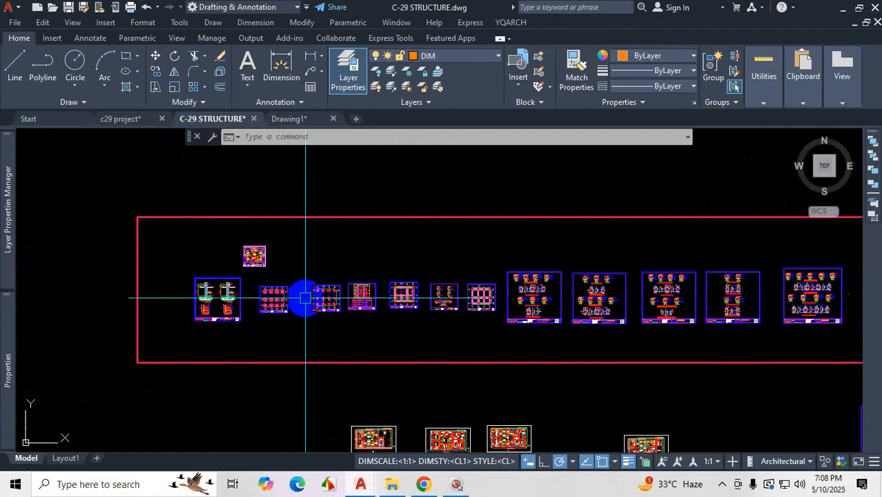
- Modify the CL1 dimension style so its first and second arrowheads are Architectural tick
type("d")
key("Return")
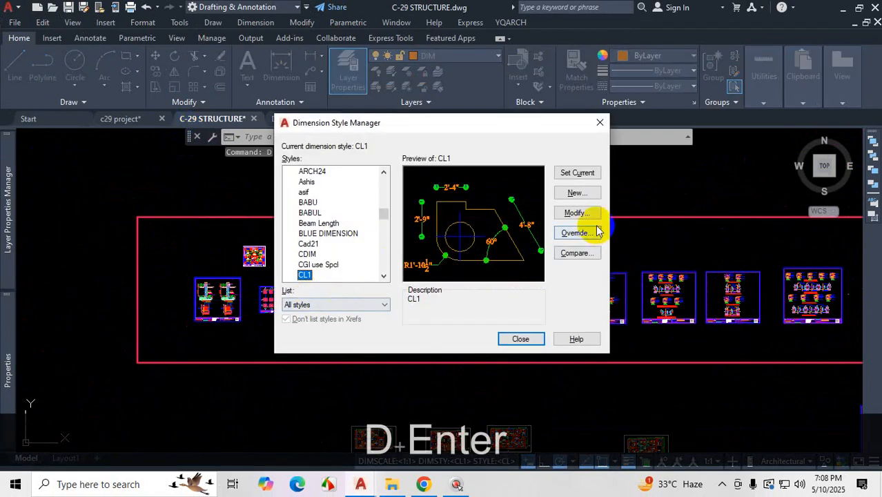
left_click(577, 212)
left_click(531, 158)
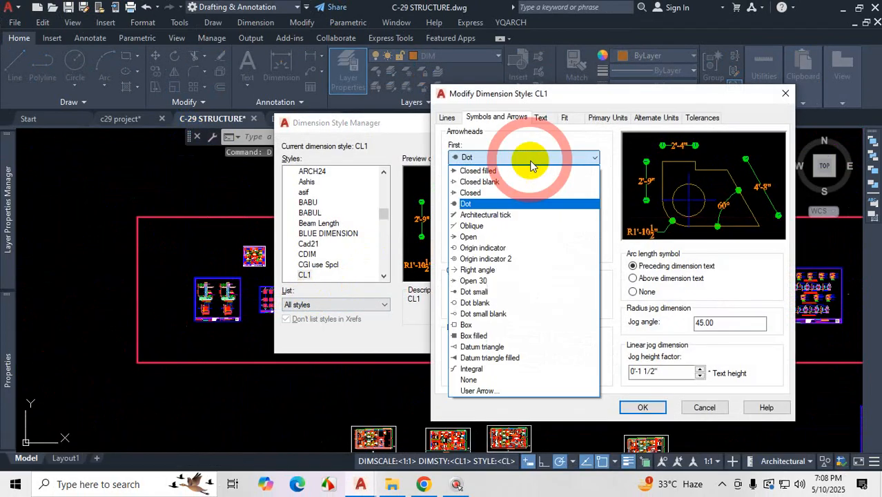
key("ctrl+1")
left_click(508, 215)
left_click_drag(519, 207, 430, 196)
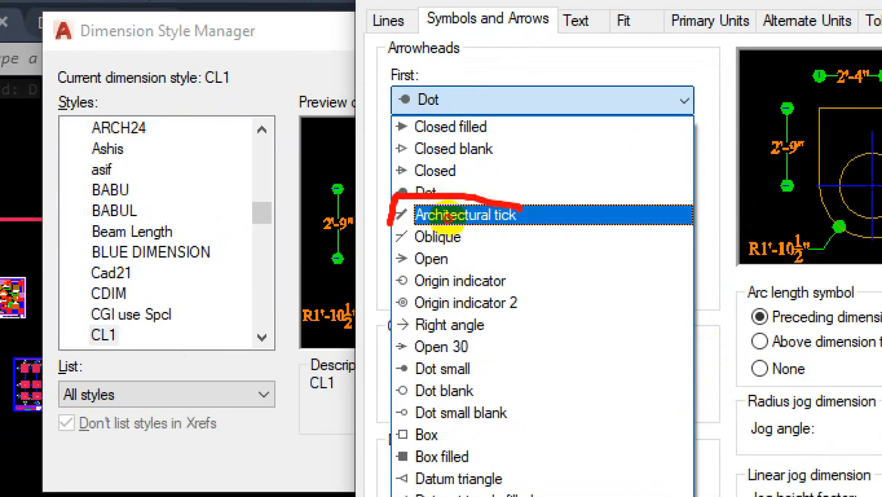
left_click_drag(391, 248, 526, 232)
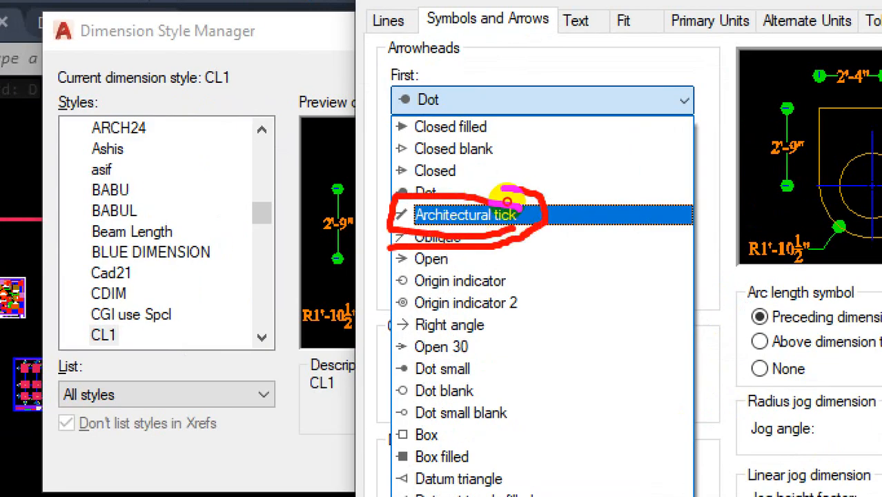
key("Escape")
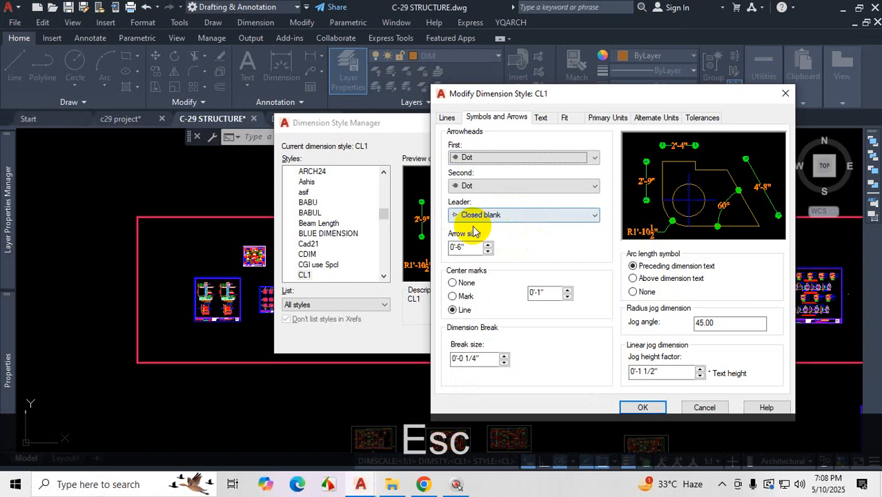
left_click(525, 158)
scroll(516, 178, "up", 1)
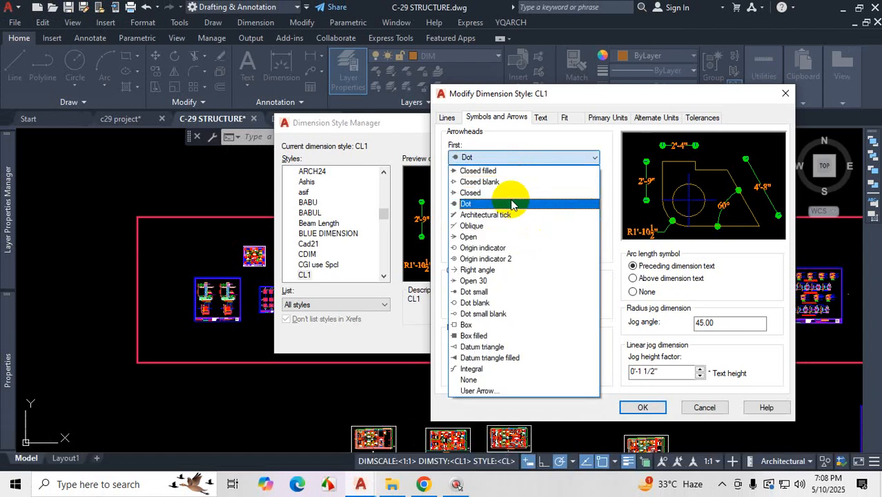
left_click(505, 216)
left_click(637, 408)
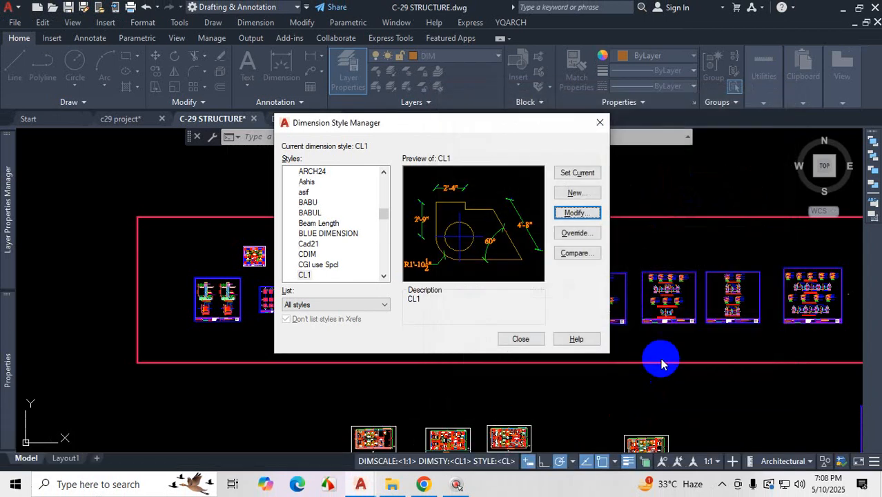
left_click(523, 340)
- Turn off the lineweight display and inspect the tick marks on the dimension between grids 3 and 5
scroll(469, 269, "up", 10)
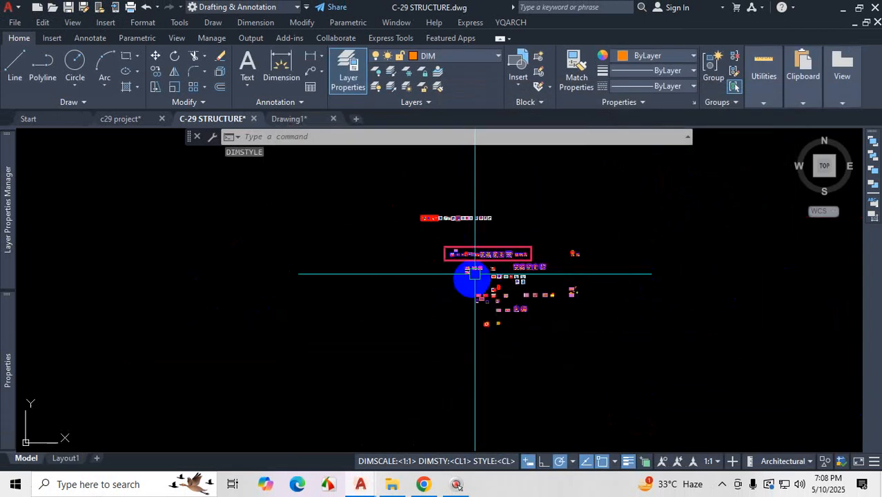
scroll(503, 354, "up", 6)
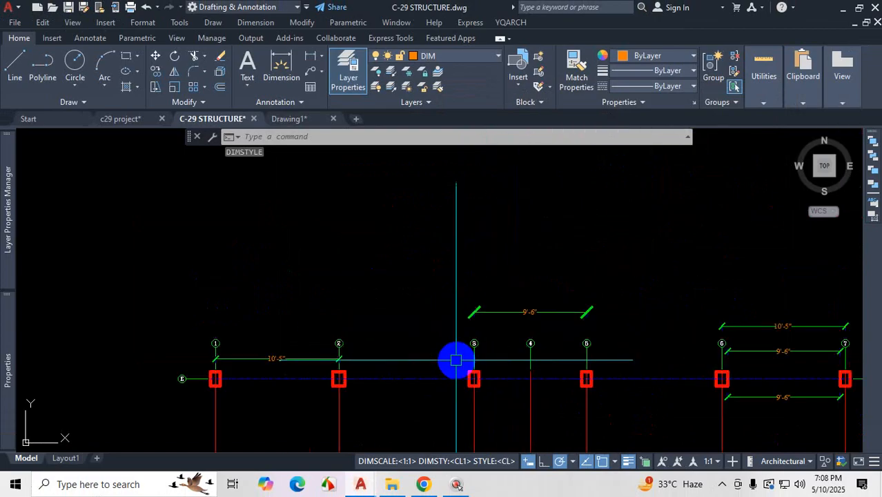
scroll(470, 206, "up", 2)
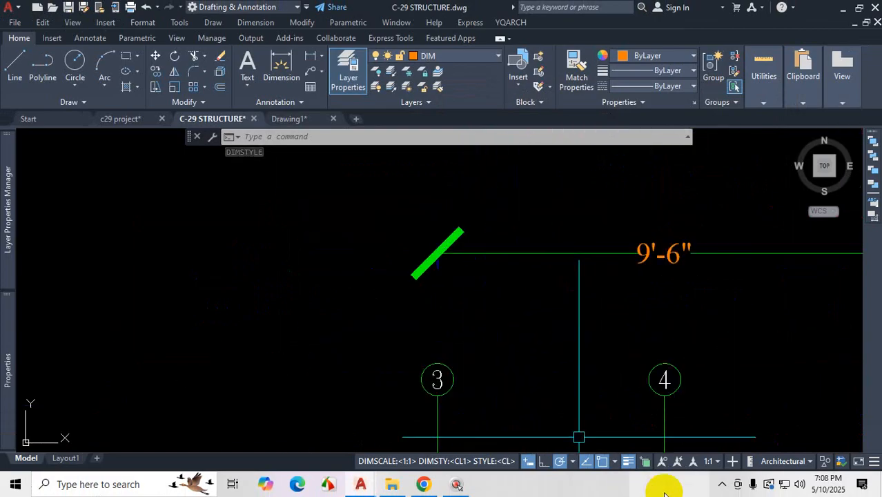
left_click(630, 463)
scroll(573, 314, "down", 5)
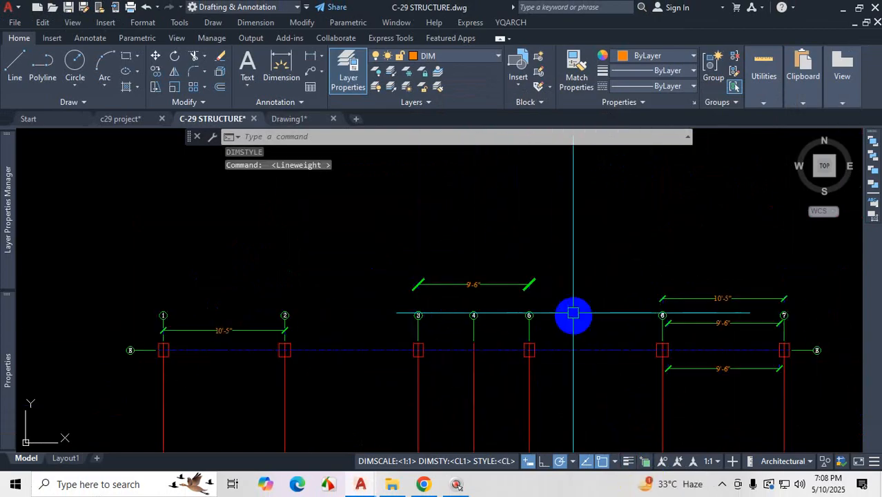
scroll(573, 314, "up", 4)
scroll(524, 305, "down", 2)
scroll(538, 277, "up", 2)
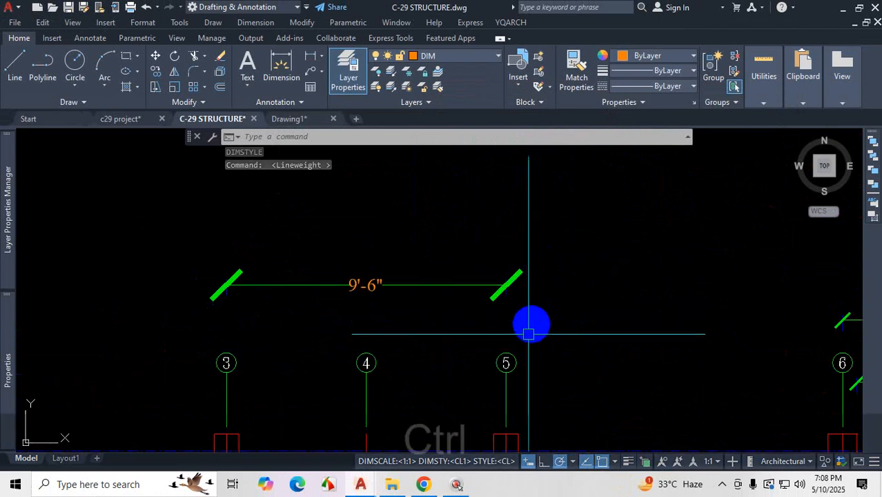
key("ctrl+1")
left_click(481, 342)
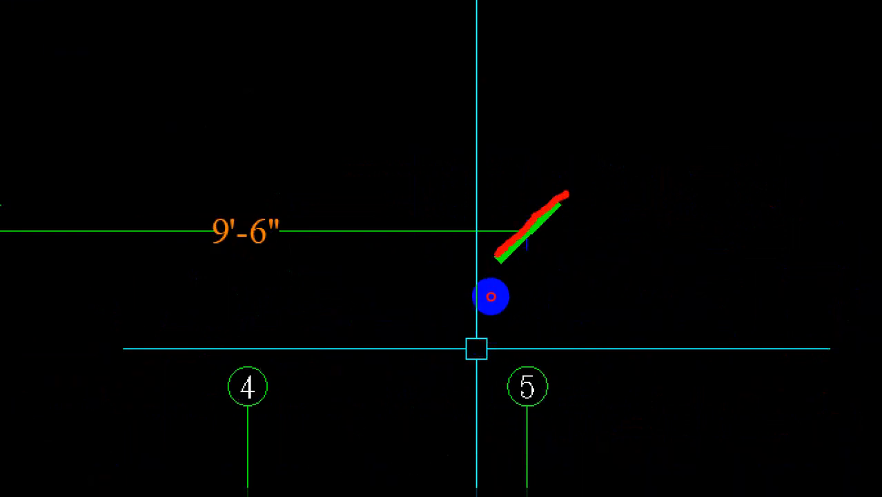
key("Escape")
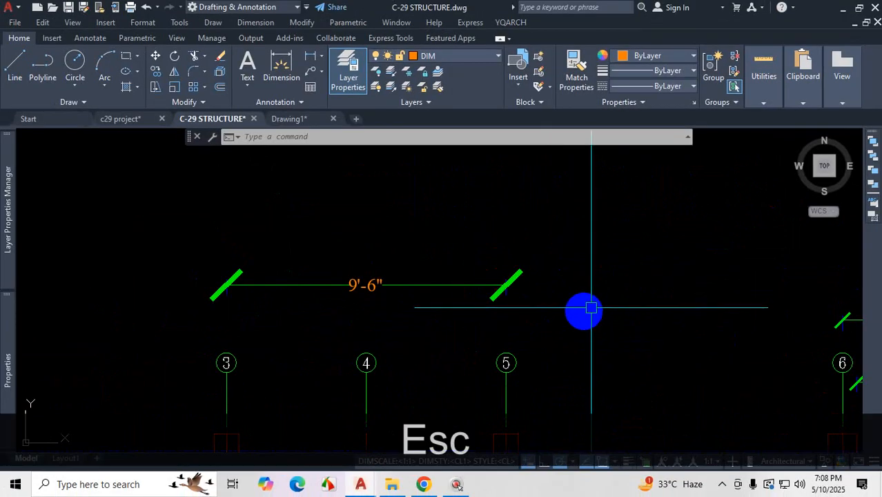
- Modify the CL1 dimension style to use a Closed filled first arrowhead and an Architectural tick second arrowhead
key("Return")
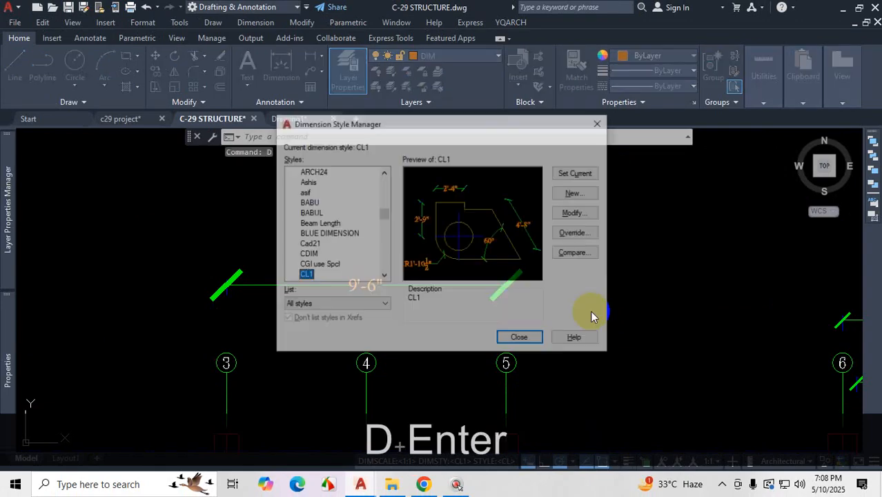
left_click(574, 213)
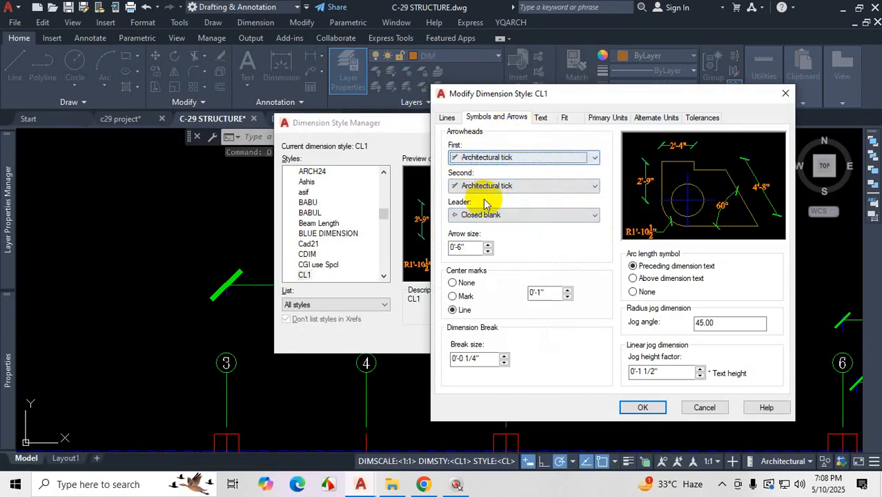
left_click(588, 157)
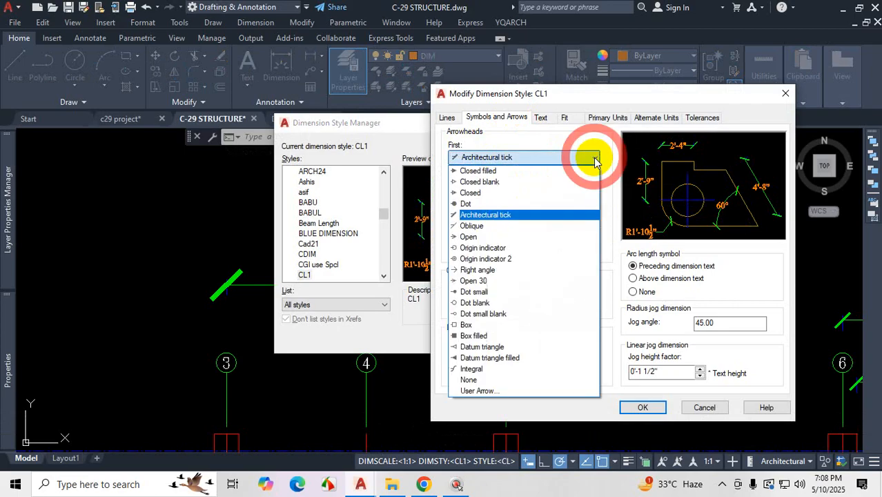
left_click(519, 170)
left_click(545, 185)
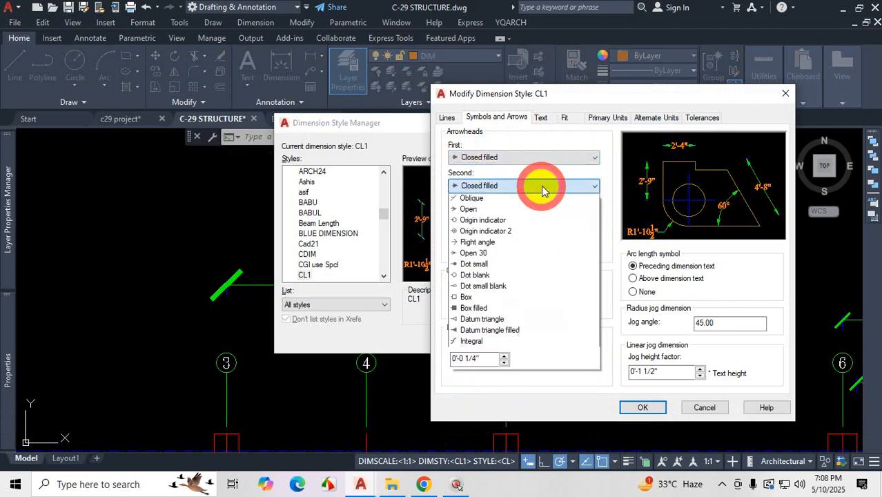
left_click(492, 243)
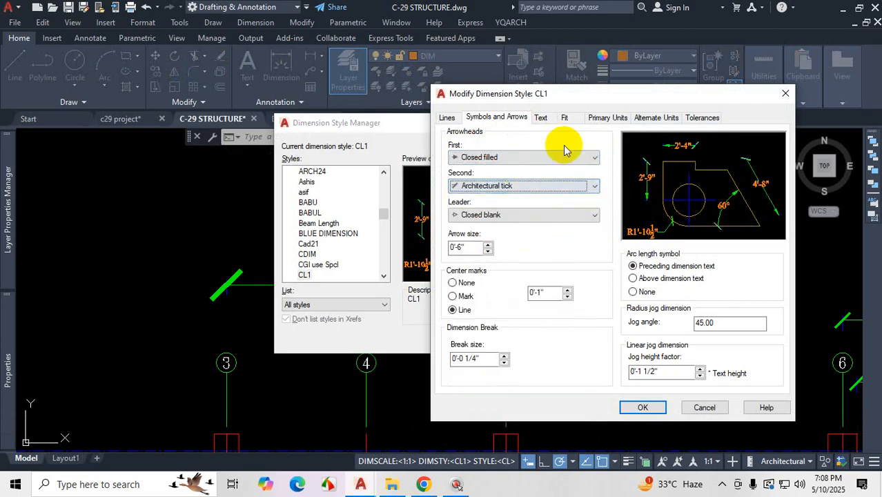
left_click(654, 410)
left_click(520, 341)
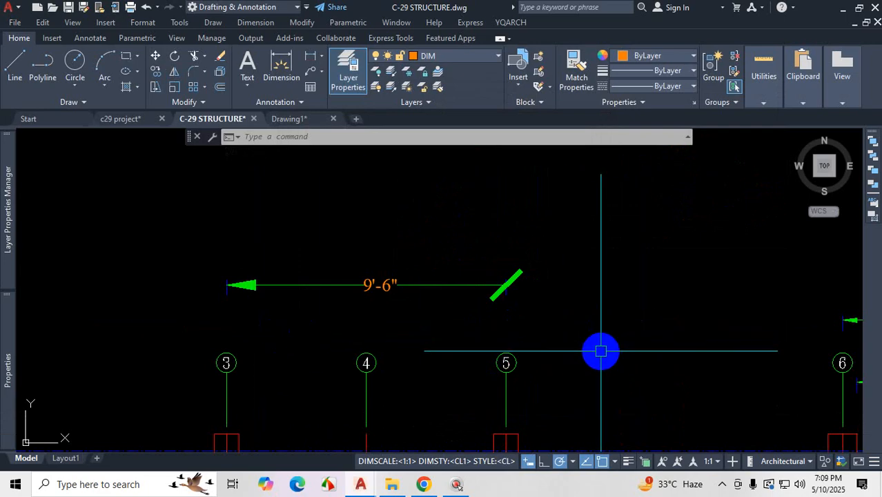
- Modify the CL1 dimension style so both its first and second arrowheads are Architectural tick
type("d")
key("Return")
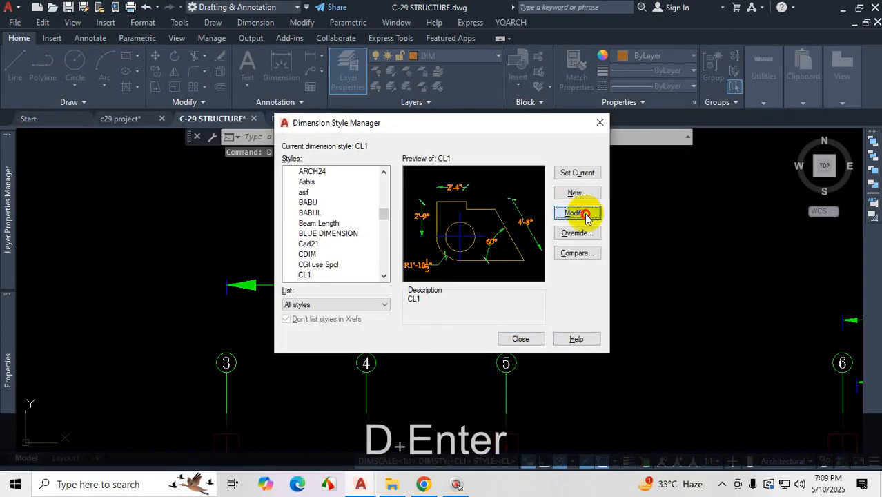
left_click(586, 215)
left_click(522, 187)
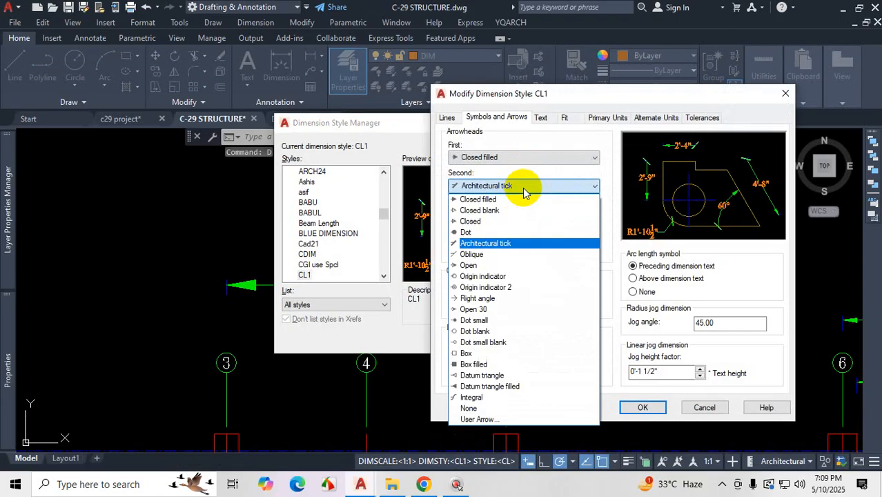
left_click(511, 243)
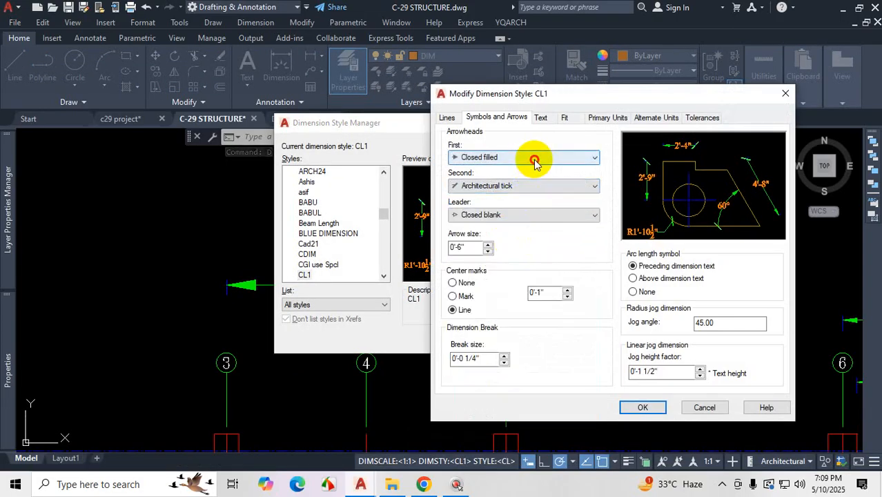
left_click(532, 157)
left_click(519, 217)
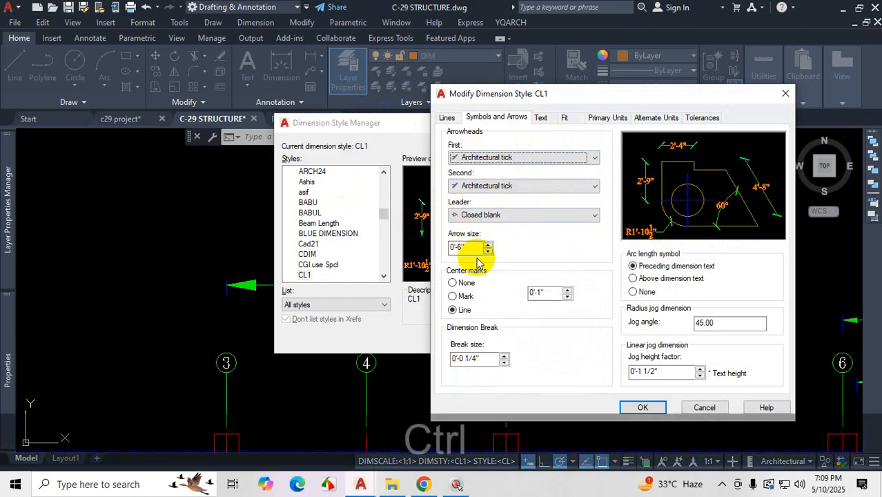
- Set the CL1 style's arrow size to 4" and apply the dimension style changes
key("ctrl+1")
left_click_drag(469, 239, 436, 255)
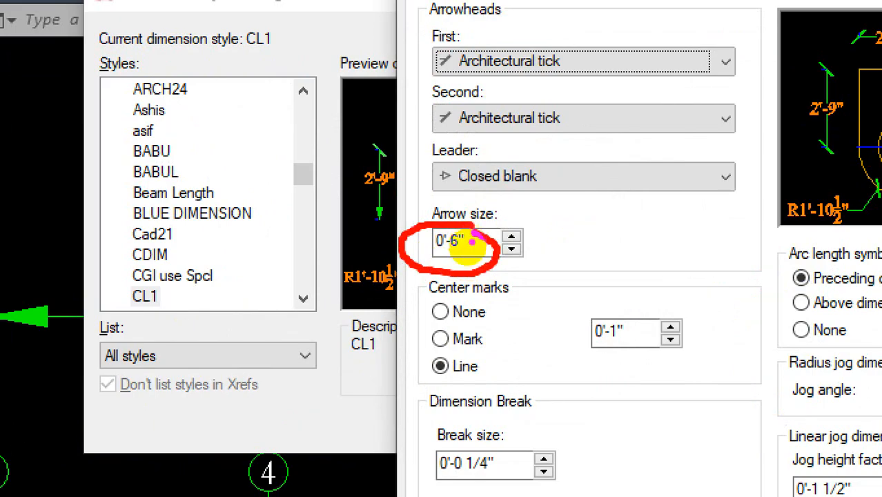
key("Escape")
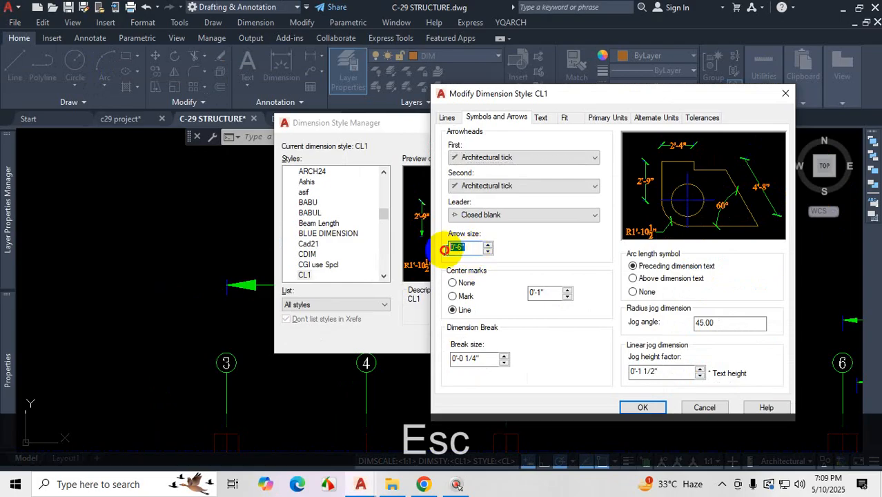
type("4")
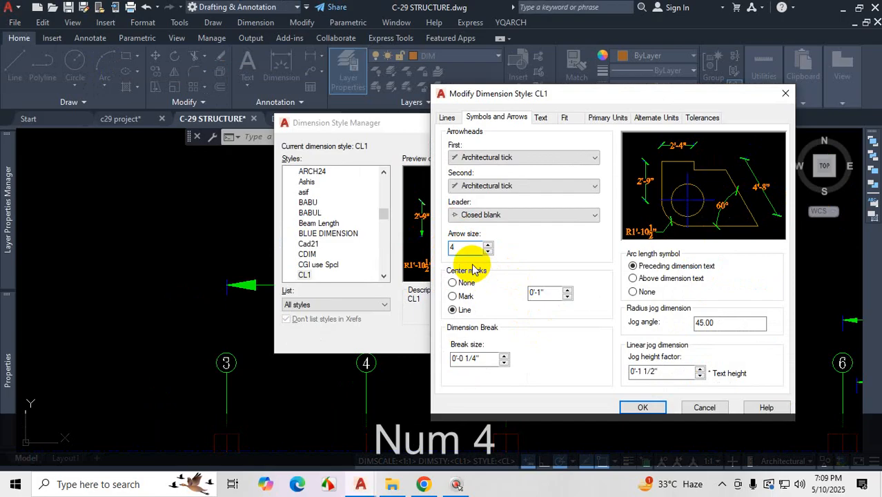
left_click(641, 406)
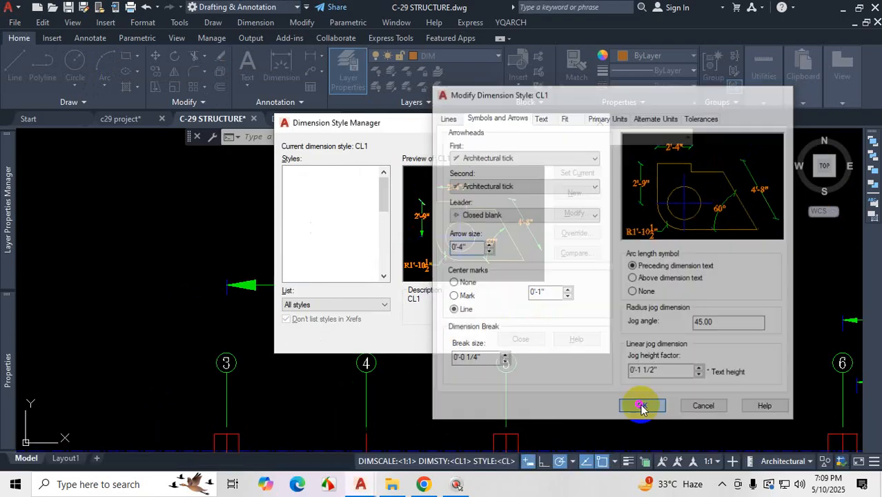
left_click(521, 339)
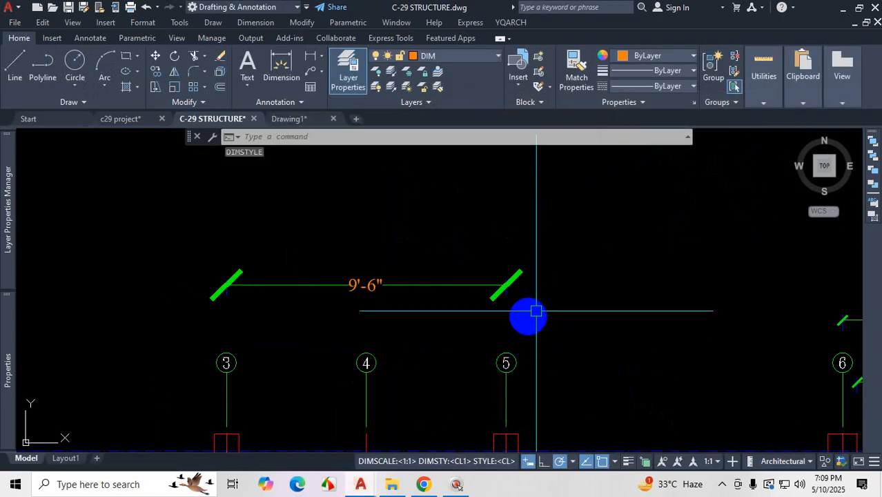
- Erase the dimension between grids 3 and 5 above the plan
scroll(511, 297, "down", 5)
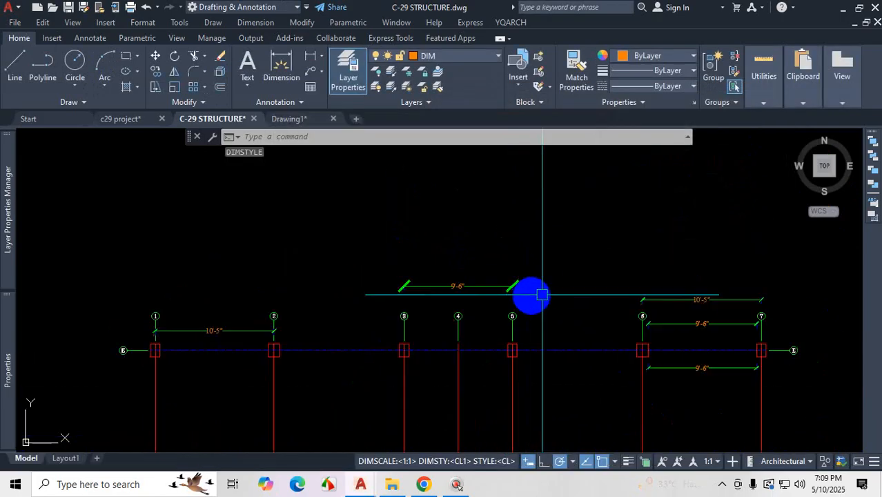
left_click(570, 258)
left_click(516, 291)
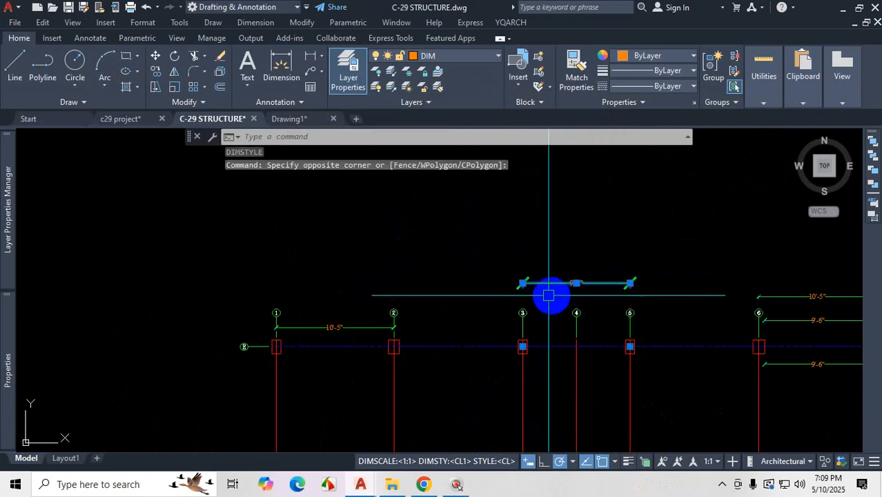
key("Delete")
- Inspect the tick marks on the dimension between grids 1 and 2 and review the CL1 style's arrow size without changing it
scroll(358, 349, "up", 5)
scroll(388, 265, "up", 4)
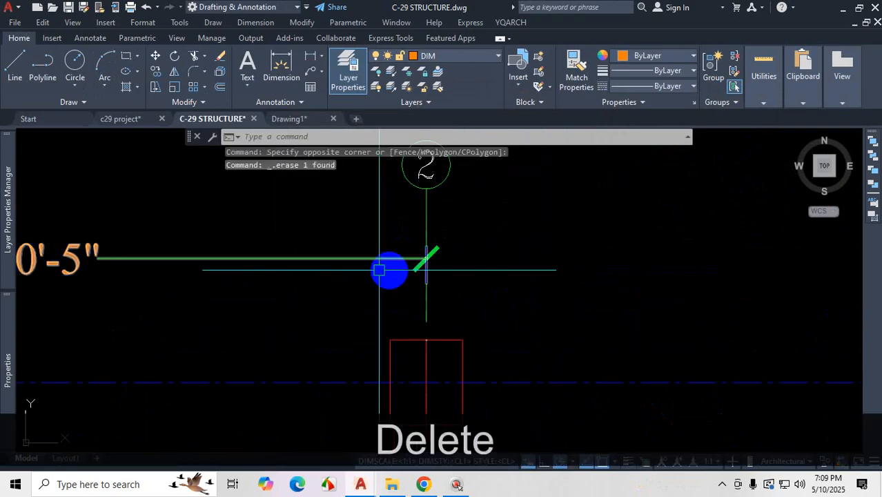
scroll(562, 295, "down", 6)
scroll(496, 297, "up", 6)
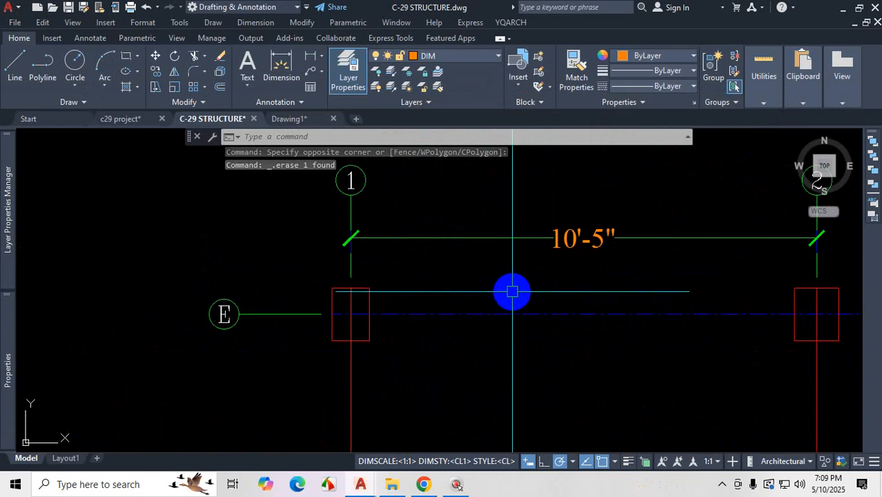
type("D")
key("Return")
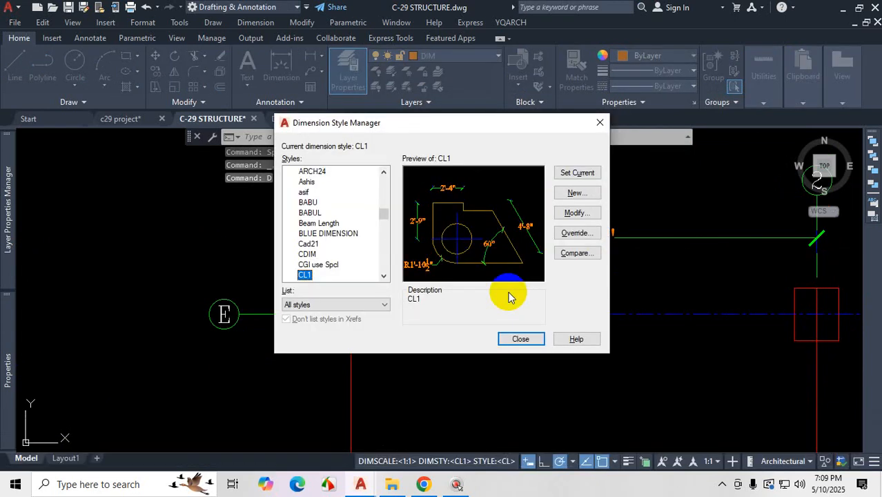
left_click(578, 214)
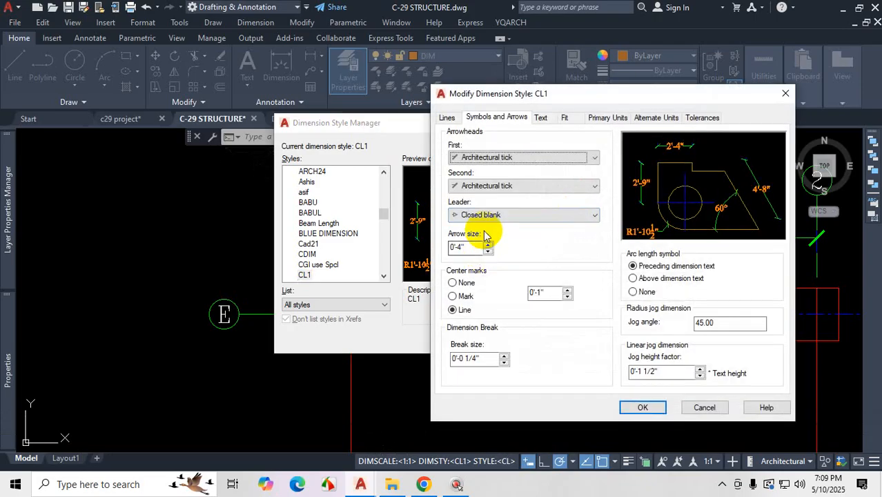
left_click(465, 250)
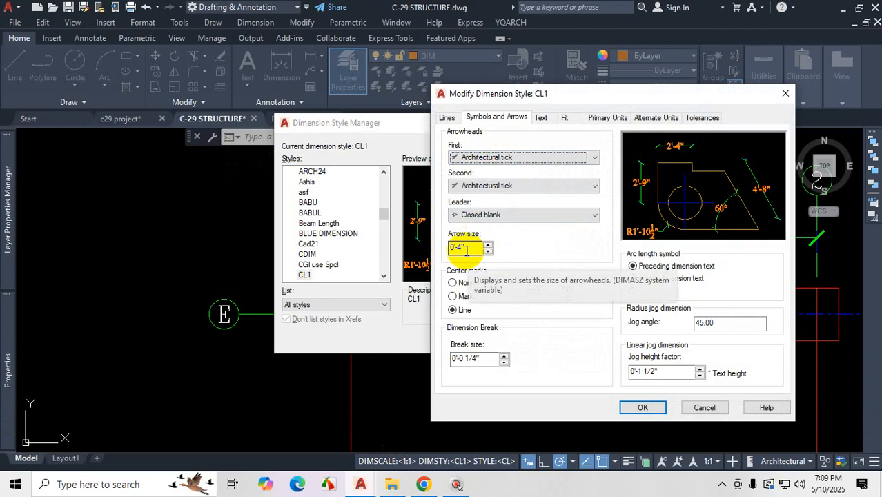
left_click(785, 93)
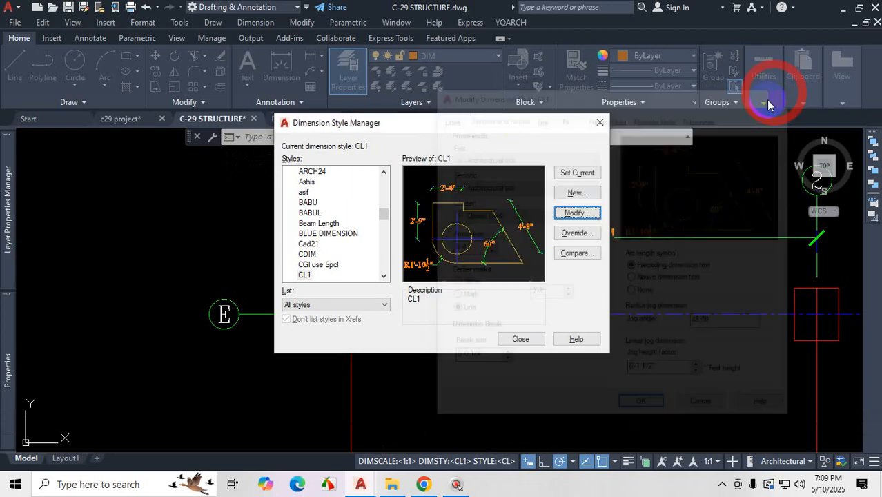
left_click(594, 125)
- Compare the tick marks on the dimension between grids 1 and 2 with the arrowheads on the 10" by 14" section detail
scroll(403, 314, "down", 2)
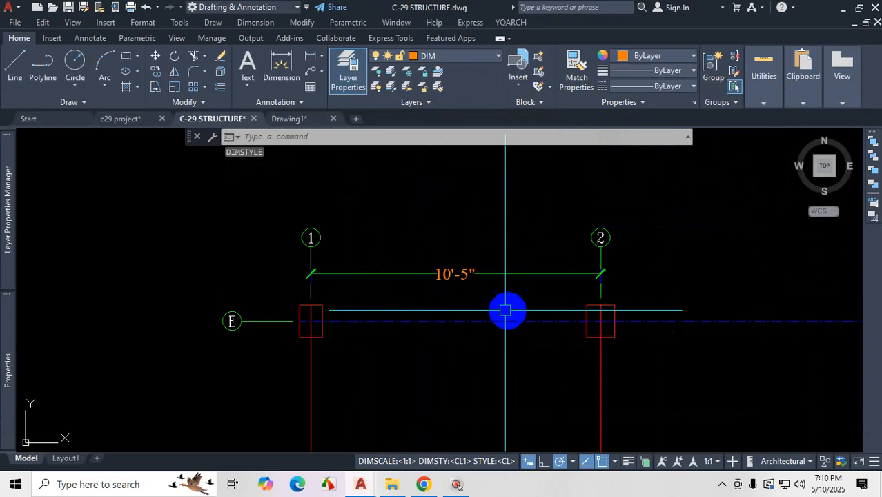
scroll(459, 269, "up", 4)
scroll(495, 281, "down", 3)
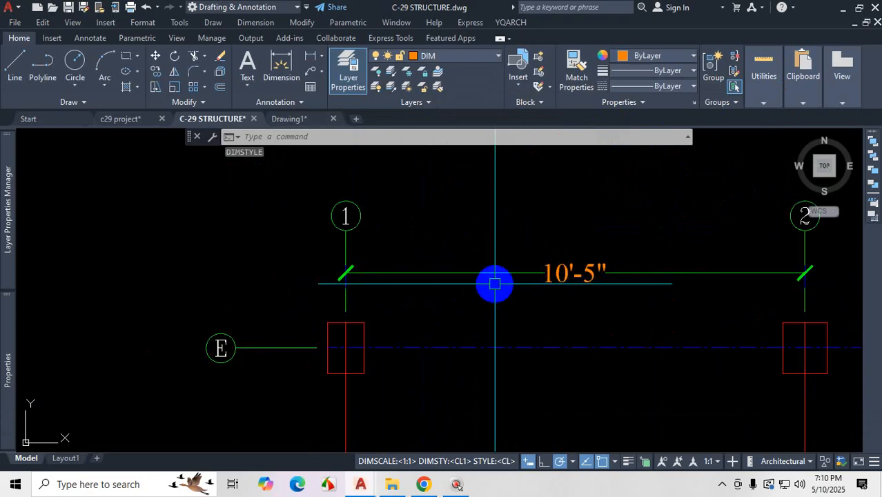
scroll(719, 271, "up", 2)
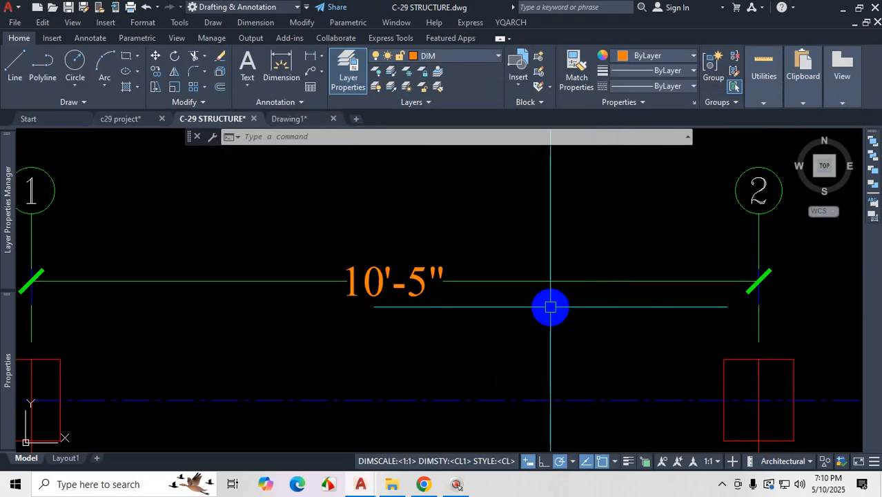
scroll(508, 311, "down", 6)
scroll(510, 330, "up", 10)
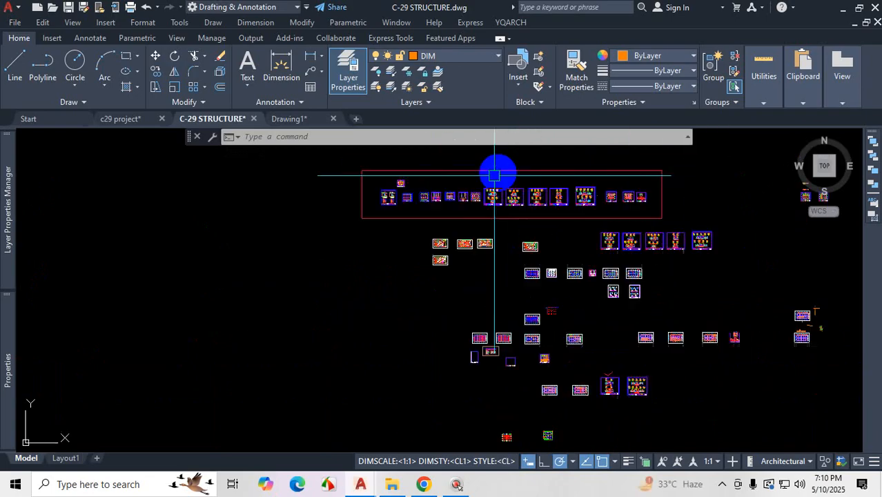
scroll(431, 200, "up", 10)
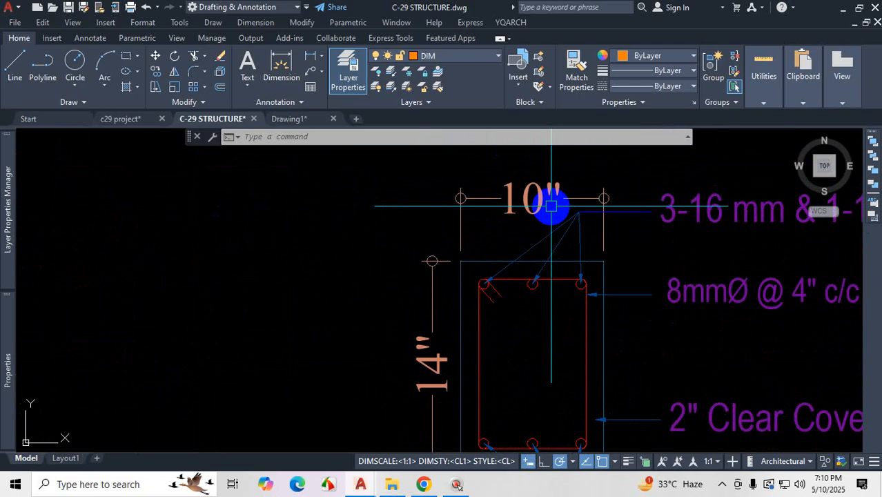
scroll(551, 205, "down", 5)
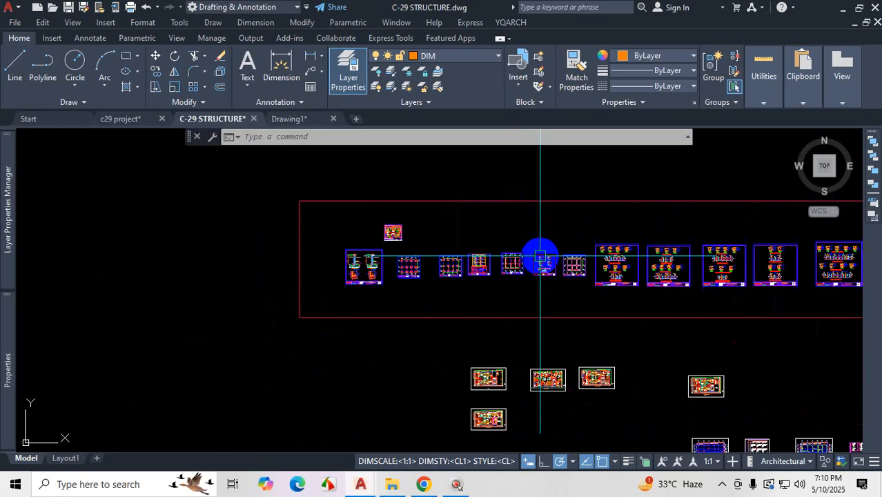
- Return to the column grid plan and review the CL1 dimension style's arrow size setting
scroll(535, 258, "up", 1)
scroll(485, 247, "up", 10)
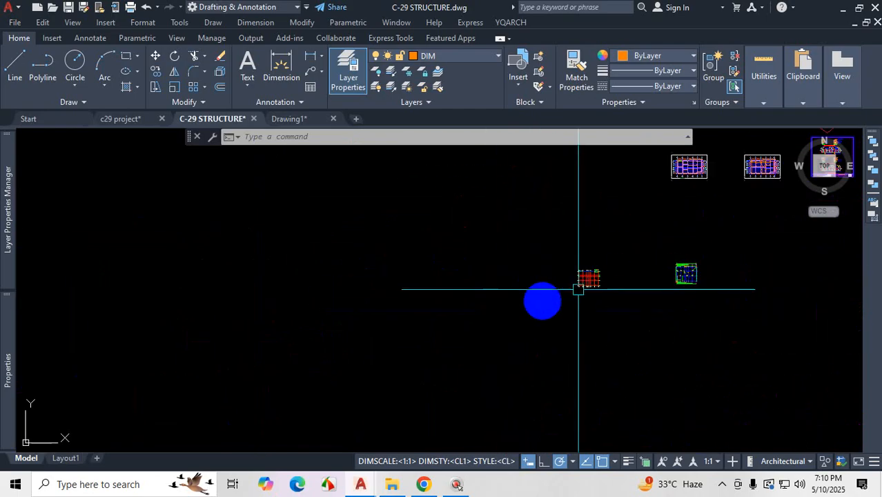
scroll(459, 192, "up", 2)
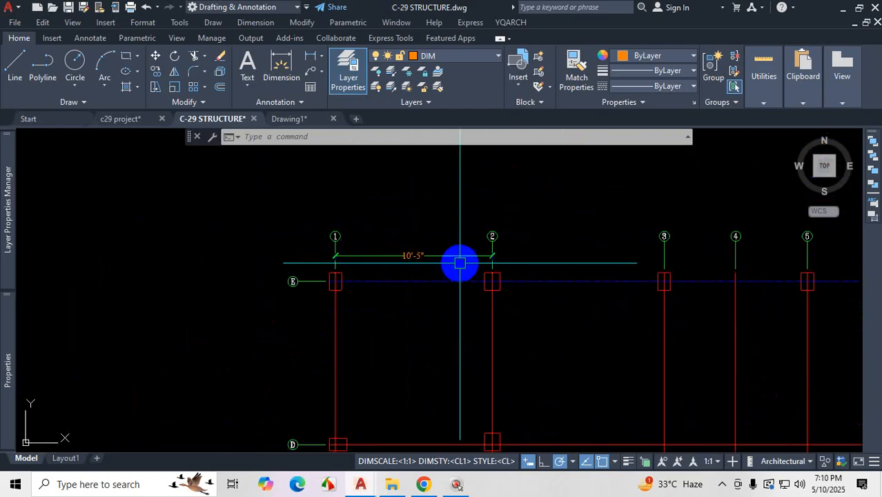
scroll(482, 262, "down", 5)
scroll(493, 318, "up", 5)
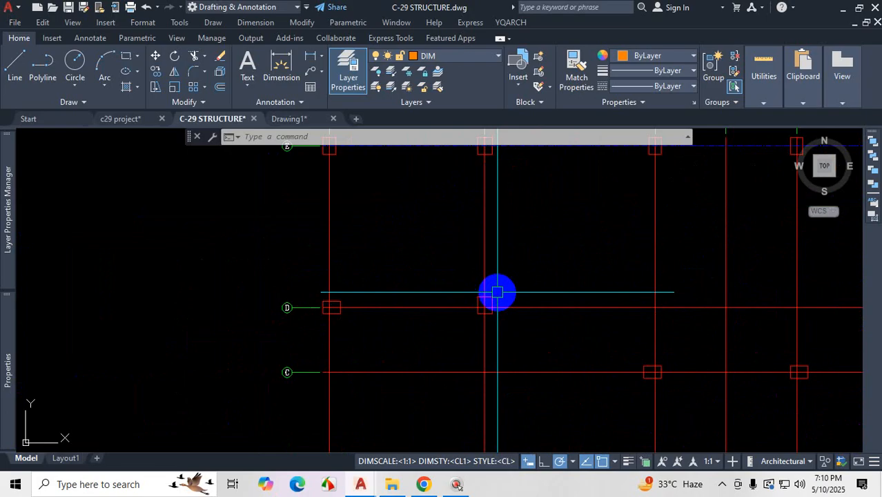
scroll(501, 286, "down", 2)
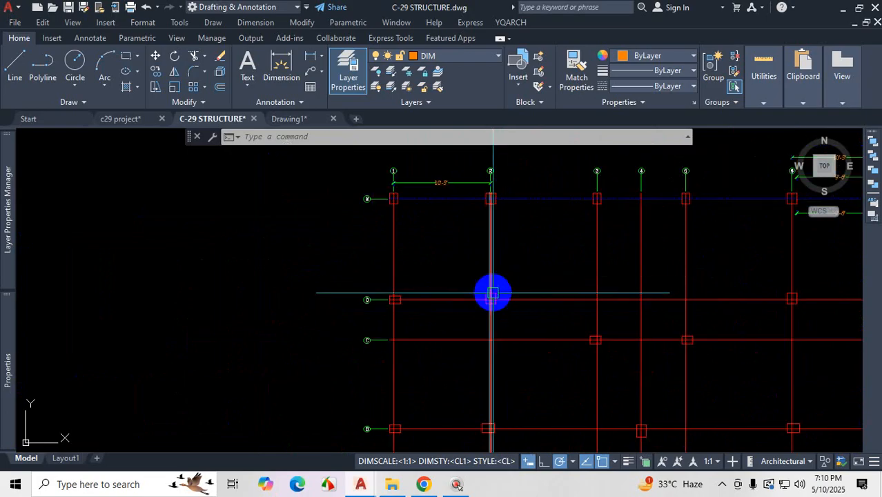
scroll(509, 274, "up", 4)
type("d")
key("Return")
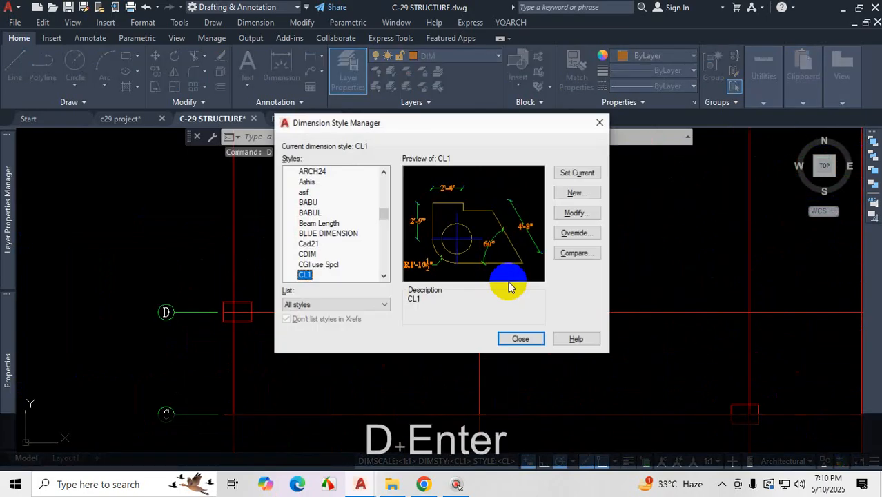
left_click(585, 216)
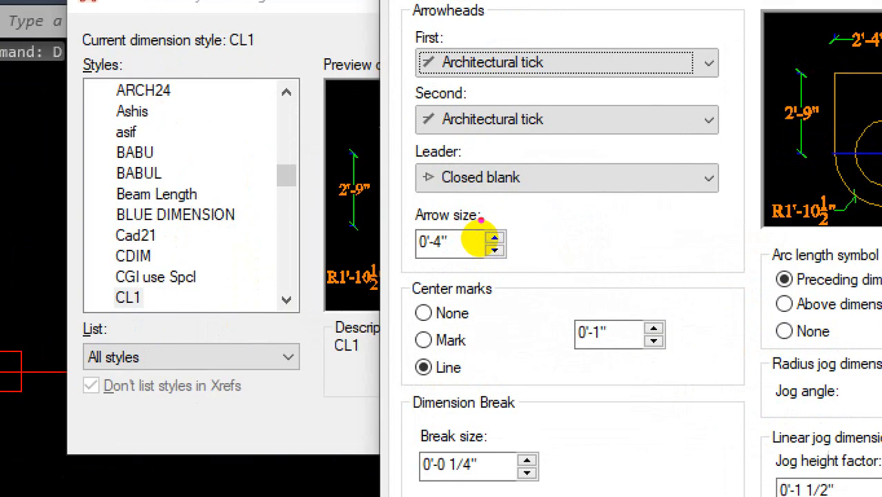
mouse_move(505, 212)
left_mouse_down()
mouse_move(426, 245)
mouse_move(491, 234)
left_mouse_up()
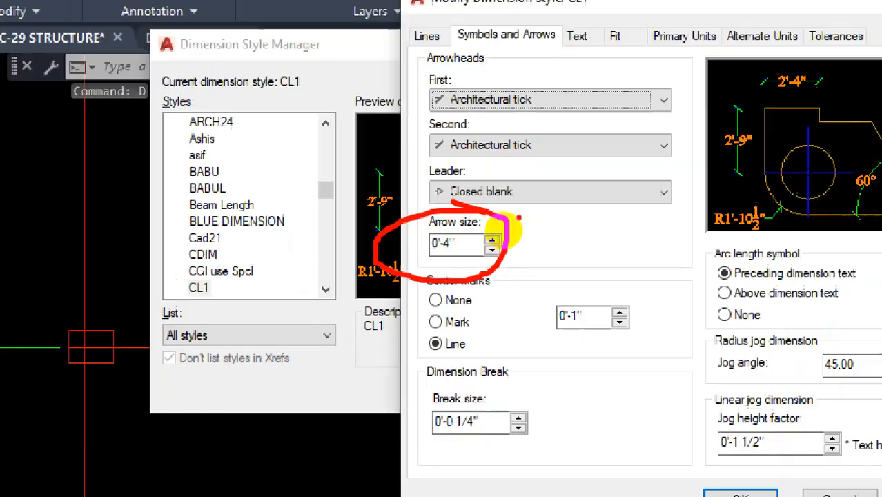
key("Escape")
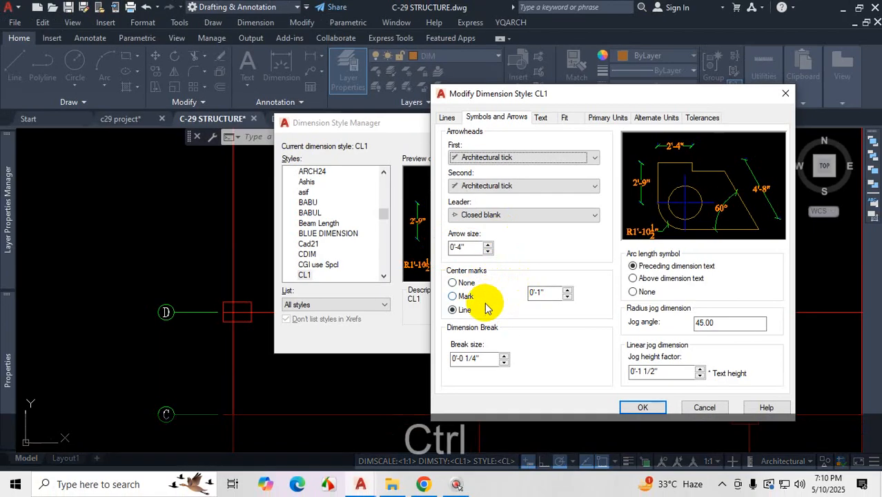
- Review the CL1 style's center mark options and close the dimension style dialogs without changing anything
key("ctrl+1")
left_click(482, 276)
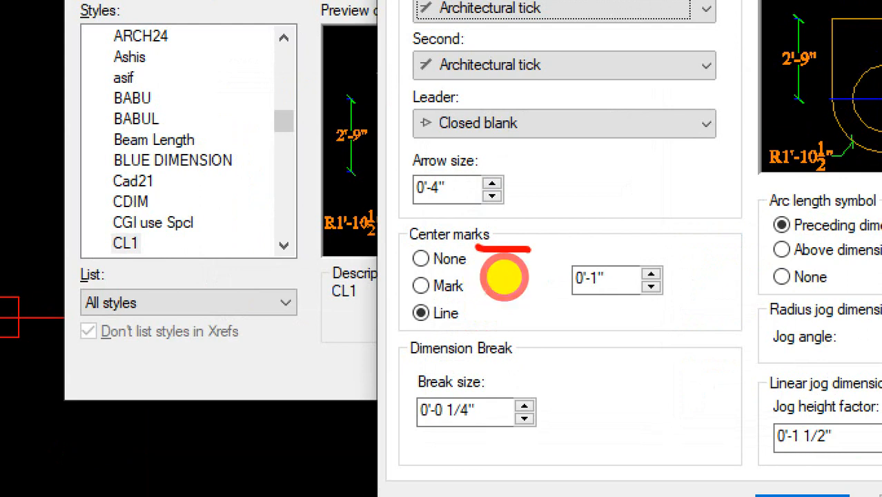
mouse_move(616, 150)
left_mouse_down()
mouse_move(583, 213)
mouse_move(578, 137)
left_mouse_up()
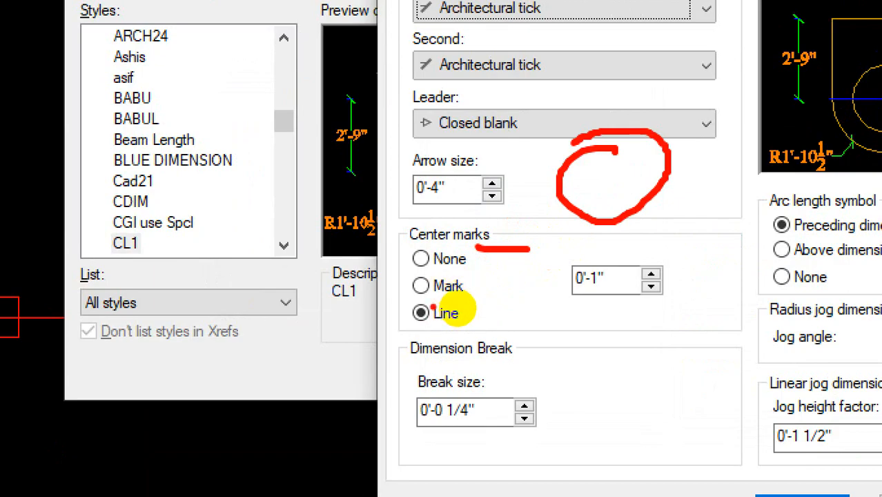
key("Escape")
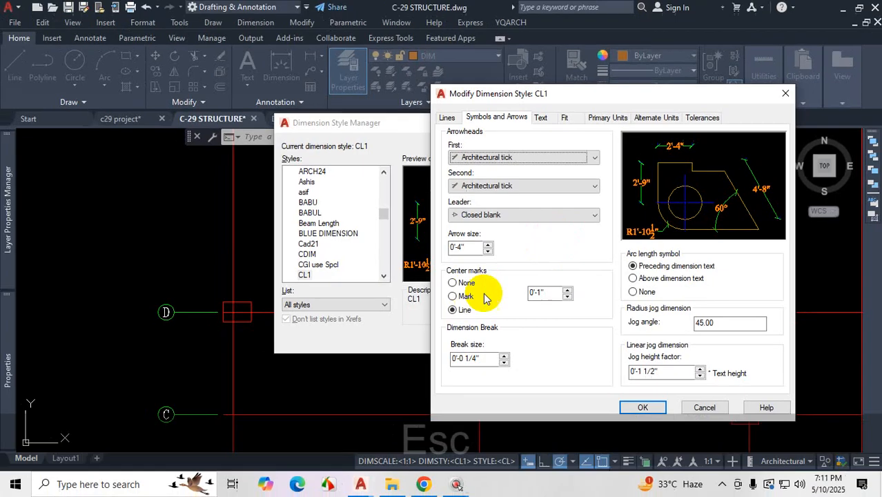
left_click(784, 96)
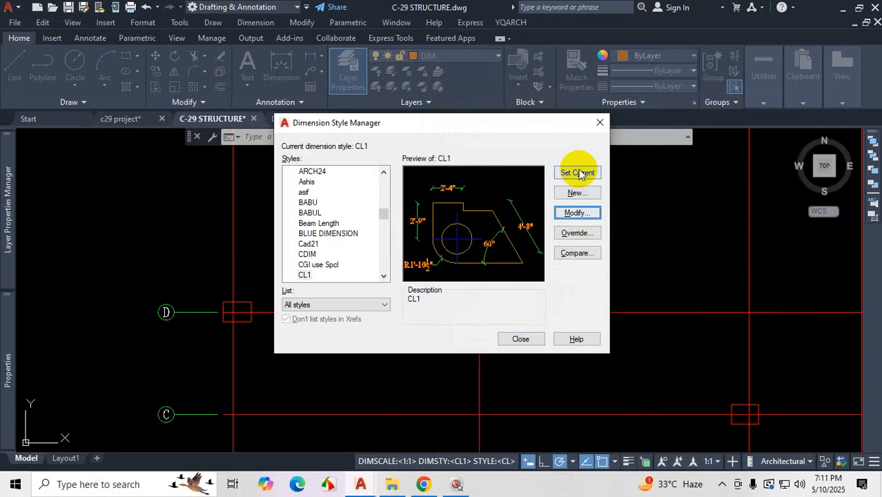
left_click(519, 339)
- Draw a circle with a radius of about 6'-9" in the empty area beside the column grid plan
scroll(508, 342, "down", 5)
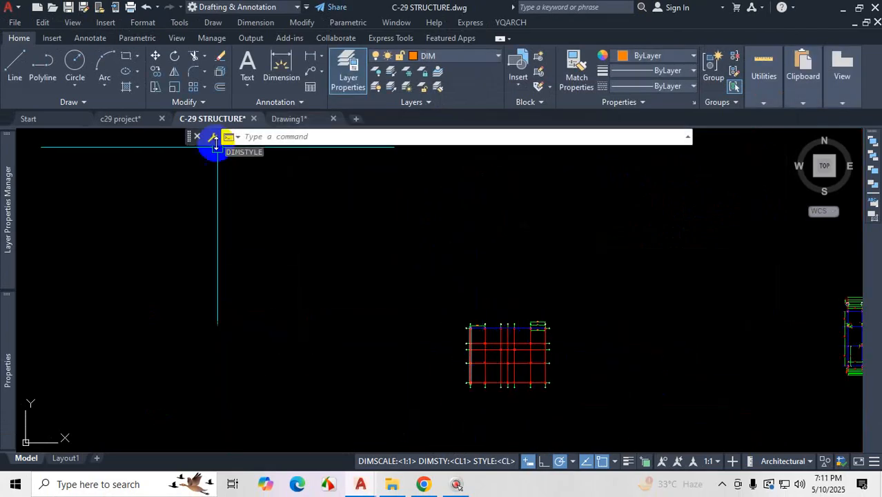
left_click(74, 66)
scroll(418, 316, "up", 4)
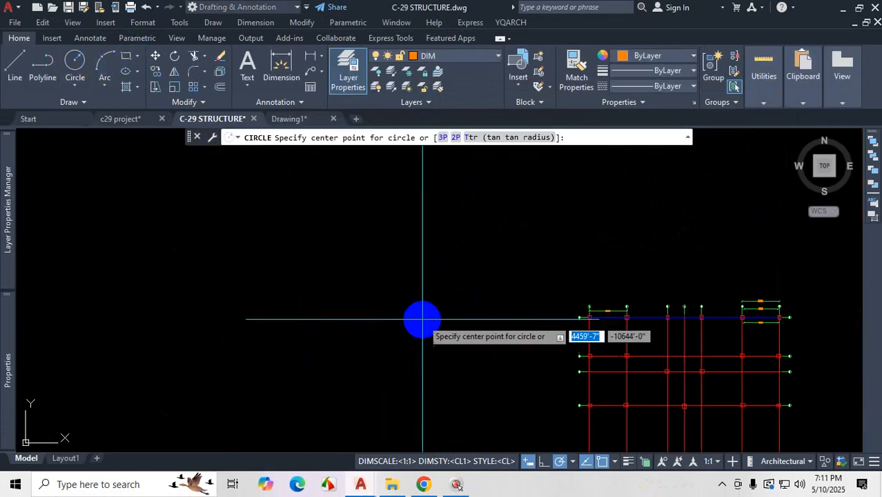
left_click(424, 316)
left_click(457, 326)
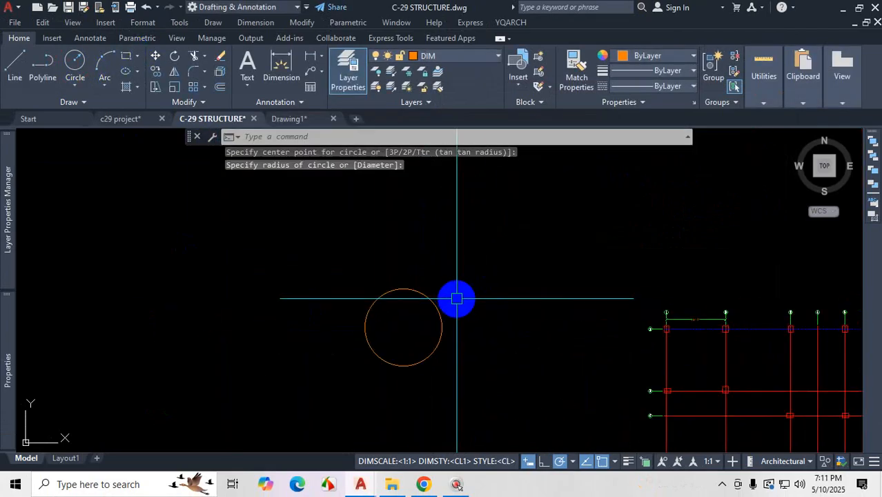
scroll(483, 263, "up", 2)
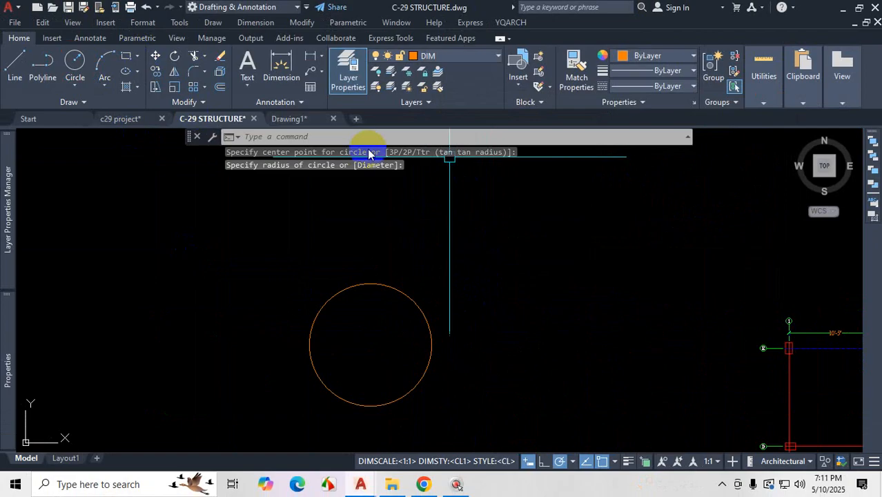
- Add a radius dimension to the circle, placing its text outside the circle to the upper right
left_click(322, 60)
left_click(337, 182)
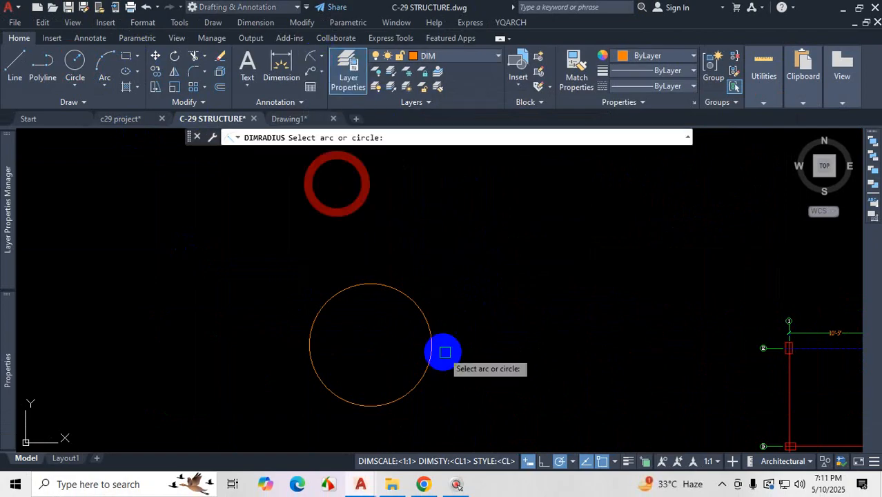
left_click(432, 330)
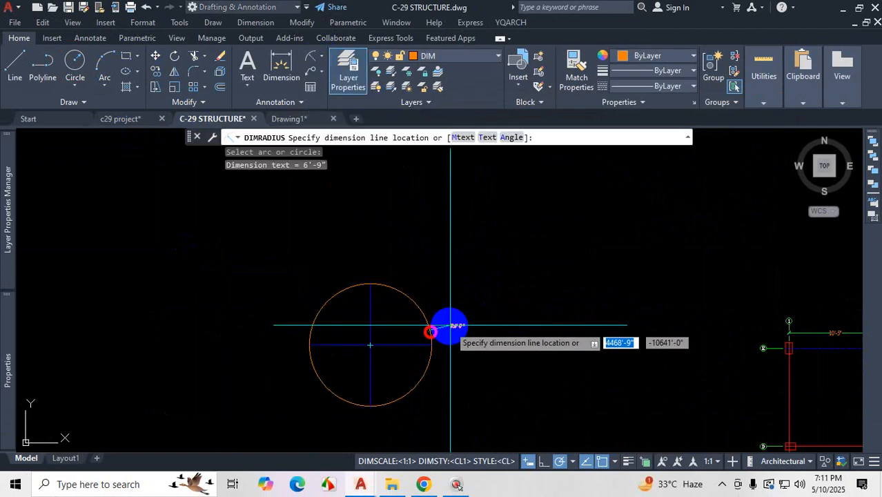
left_click(504, 285)
scroll(374, 390, "up", 2)
key("Escape")
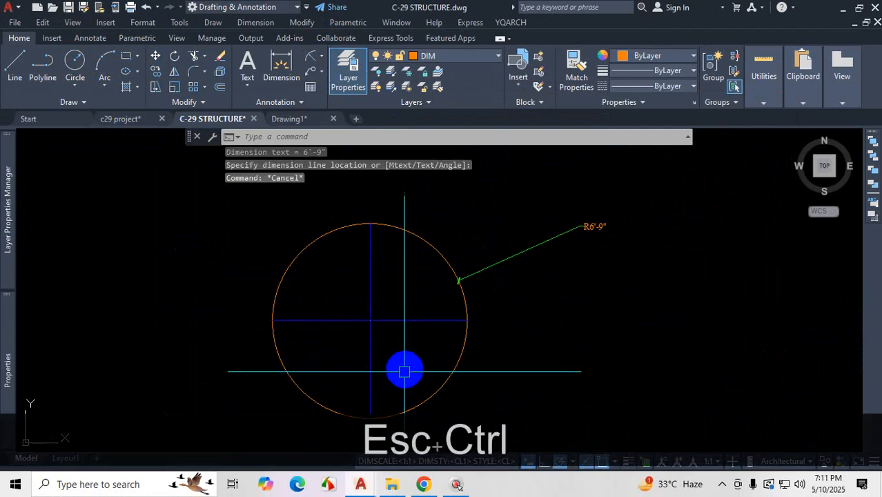
- Examine the vertical and horizontal center lines inside the dimensioned circle
key("ctrl+1")
left_click(388, 376)
left_click_drag(363, 75, 361, 360)
left_click_drag(241, 254, 486, 277)
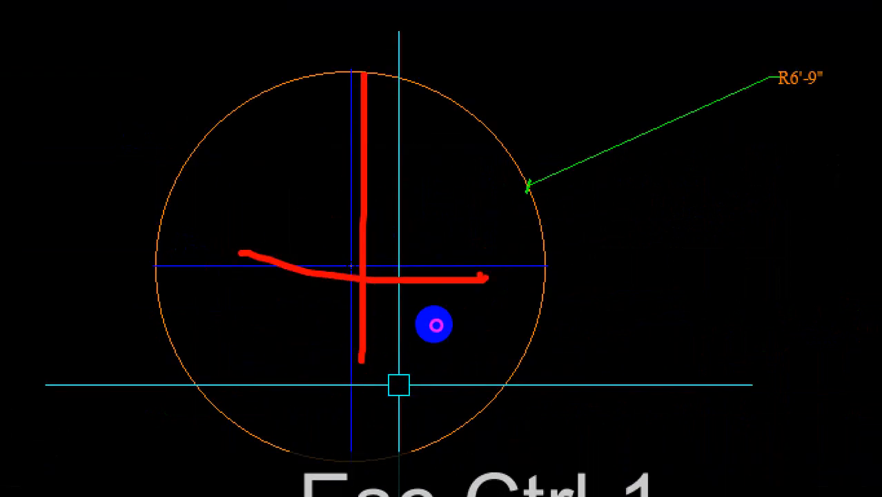
key("Escape")
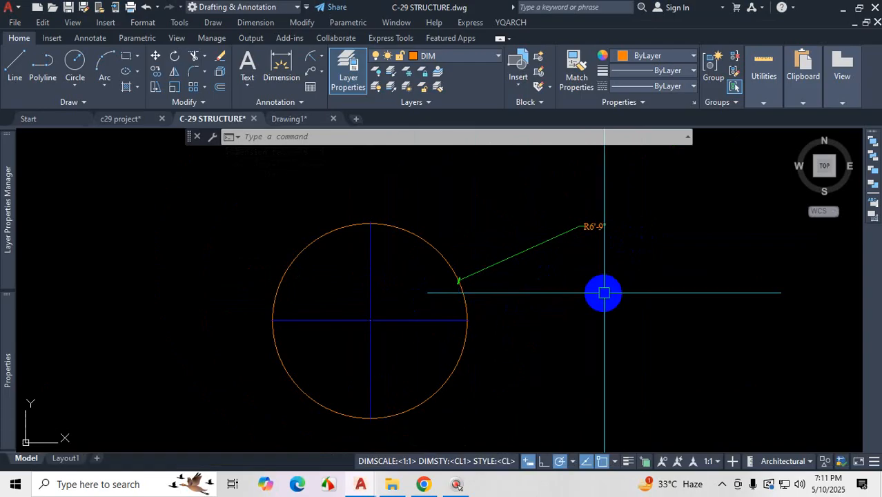
- Set the CL1 style's center marks to None and apply the dimension style change
type("D")
key("Return")
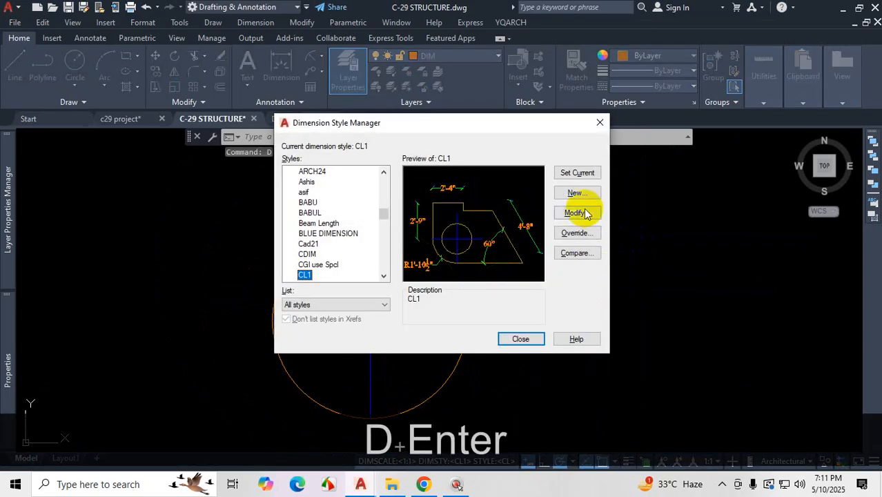
left_click(574, 214)
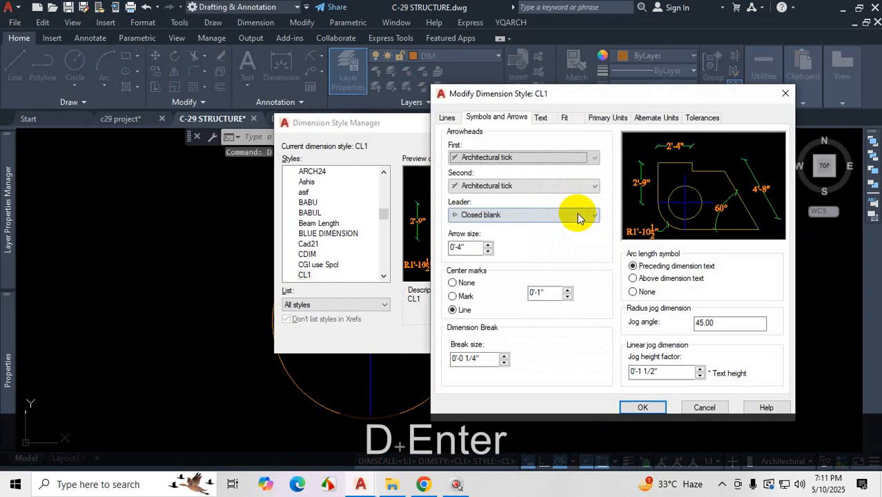
left_click(457, 284)
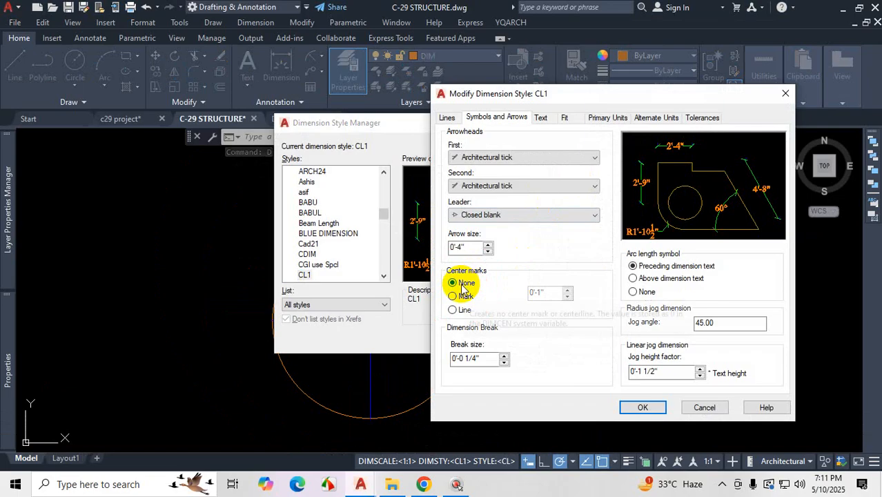
left_click(641, 407)
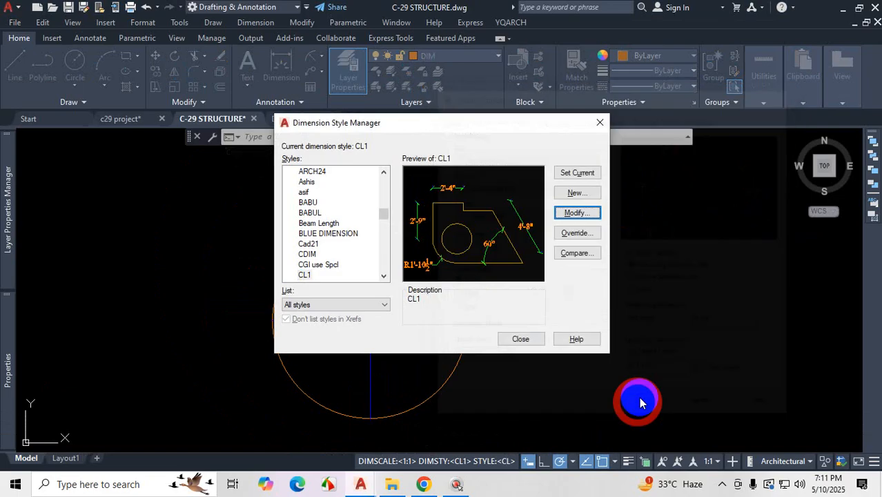
left_click(522, 339)
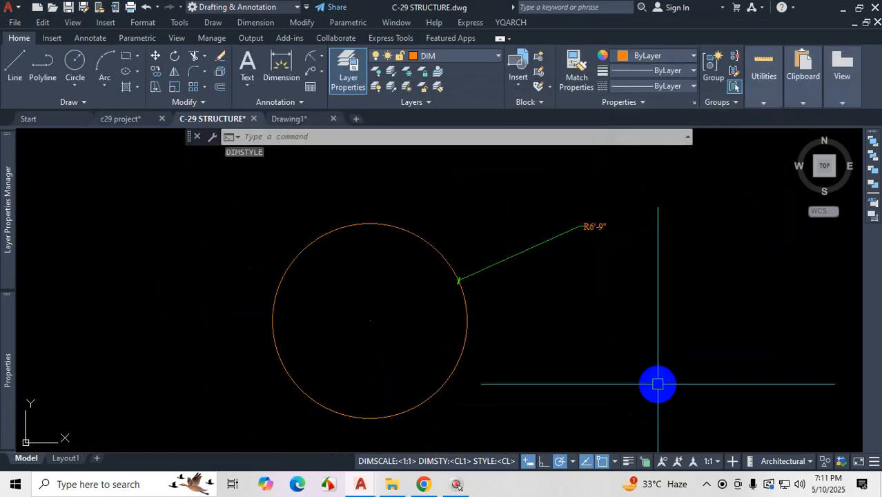
- Inspect the circle's center with the radius dimension's grips shown
scroll(661, 373, "down", 2)
scroll(477, 338, "up", 6)
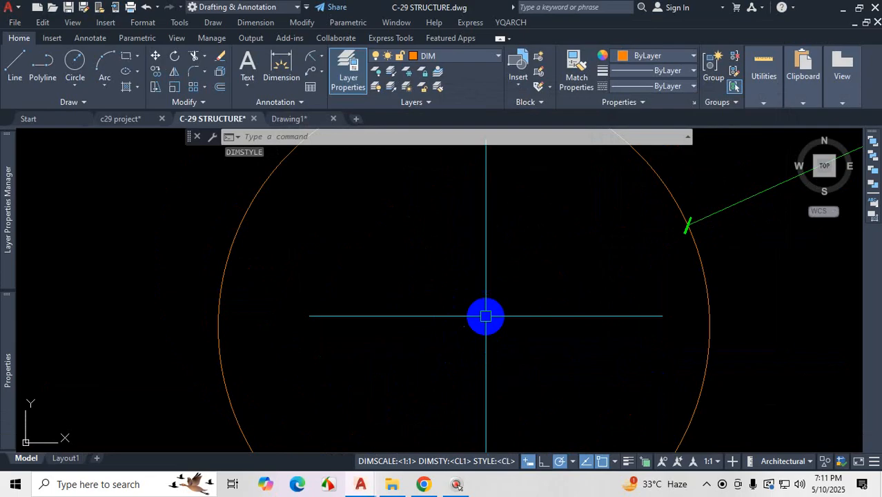
left_click(733, 206)
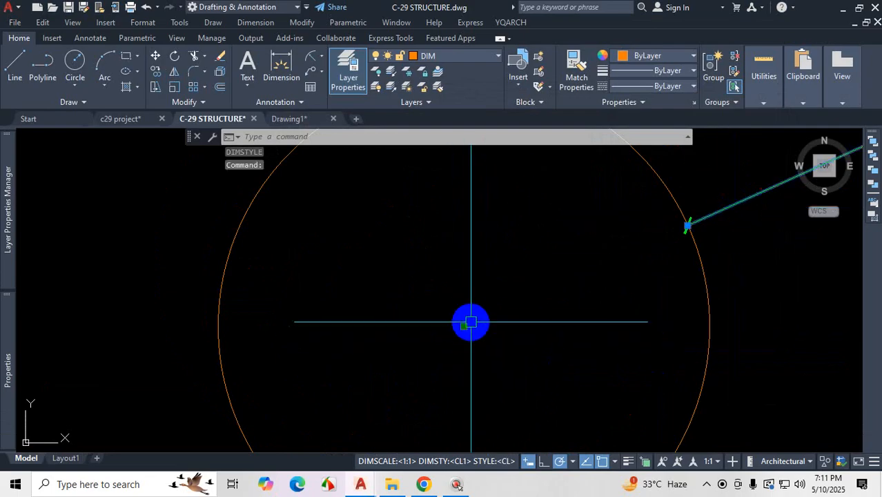
key("Escape")
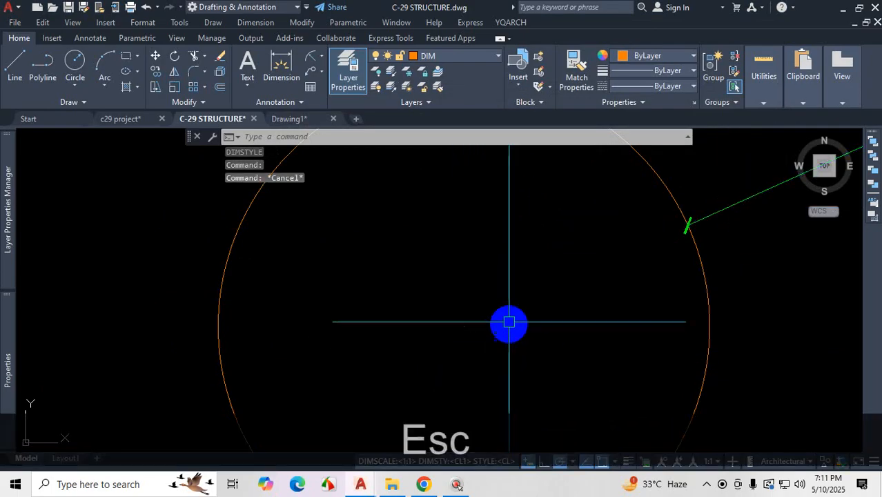
- Set the CL1 style's center marks to Mark with a size of 2", apply the change, and inspect the circle's center
scroll(508, 322, "down", 5)
type("D")
key("Return")
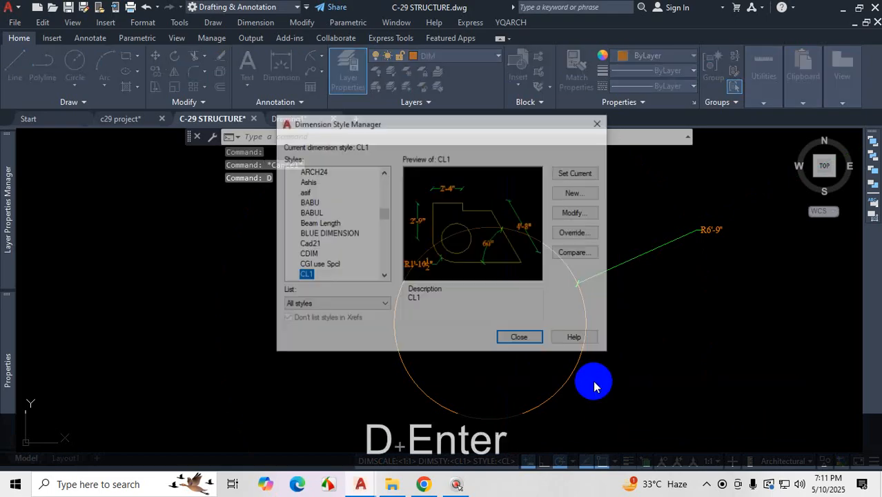
left_click(577, 212)
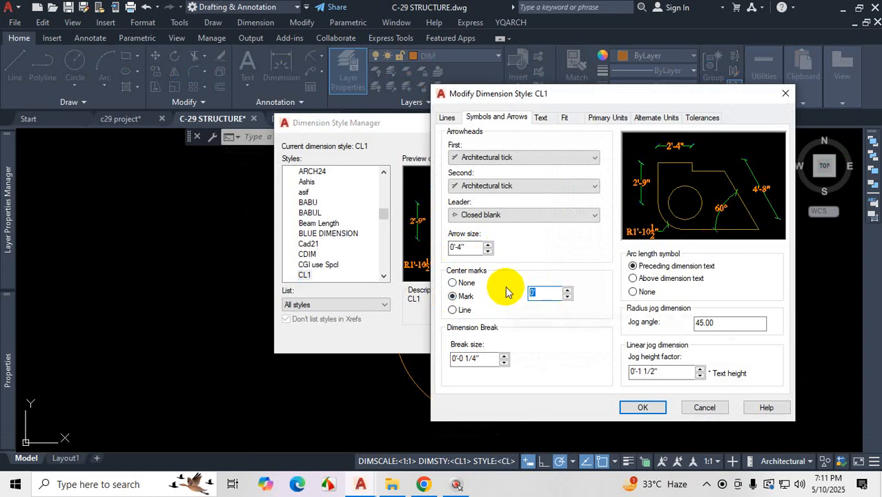
type("2")
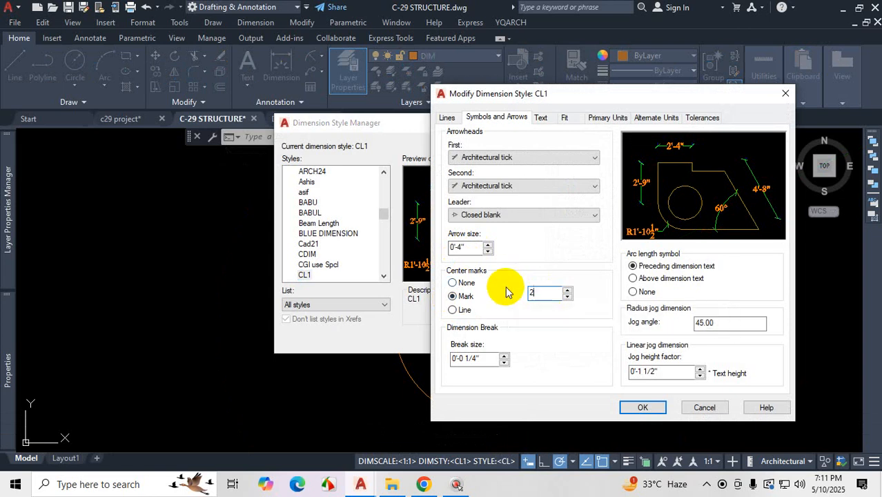
left_click(643, 408)
left_click(518, 337)
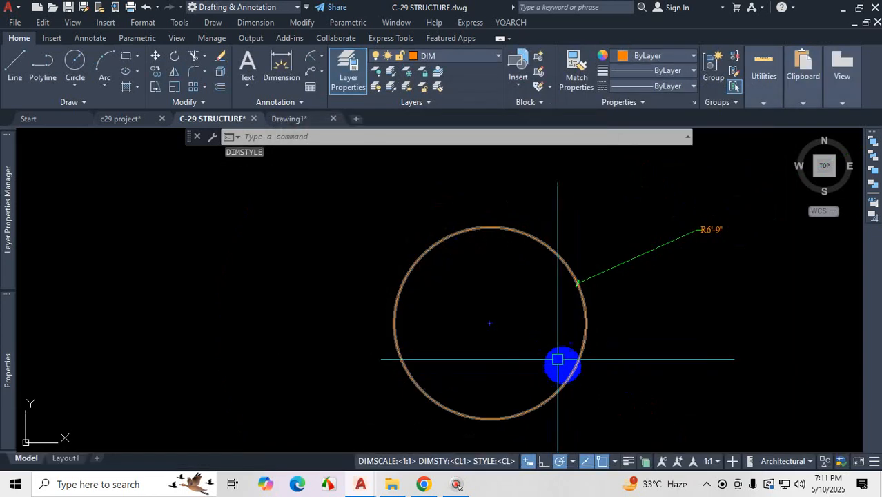
scroll(483, 338, "up", 5)
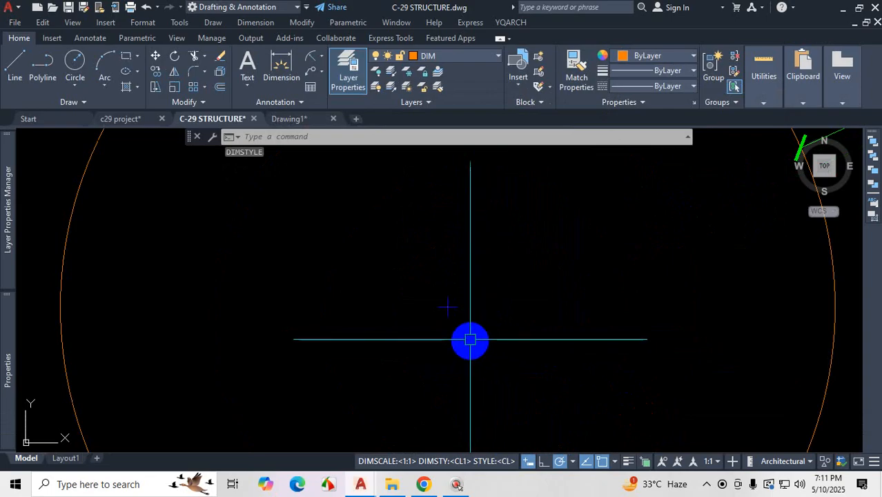
key("ctrl+1")
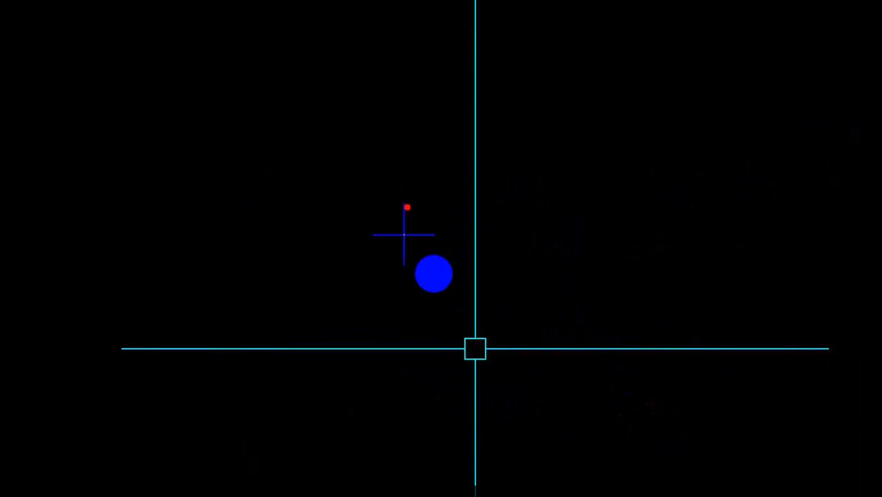
- Inspect the size of the center mark relative to the dimensioned circle
left_click_drag(376, 243, 494, 241)
key("Escape")
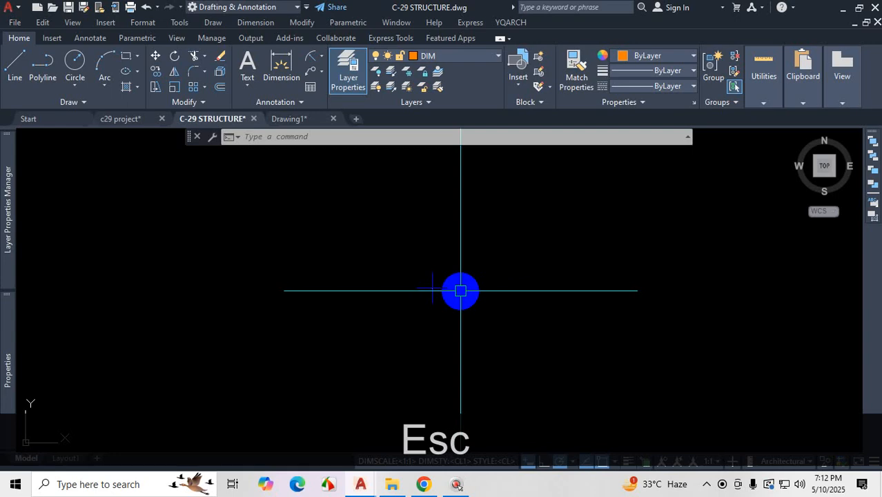
left_click(101, 39)
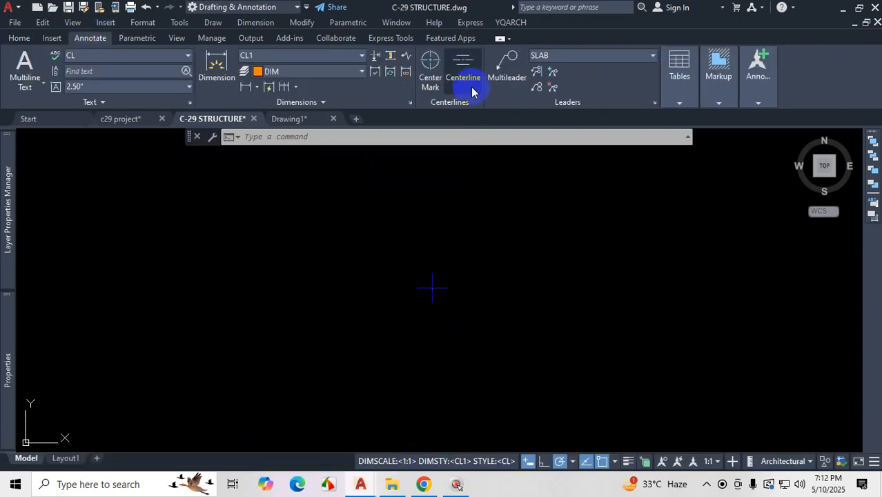
scroll(380, 399, "down", 4)
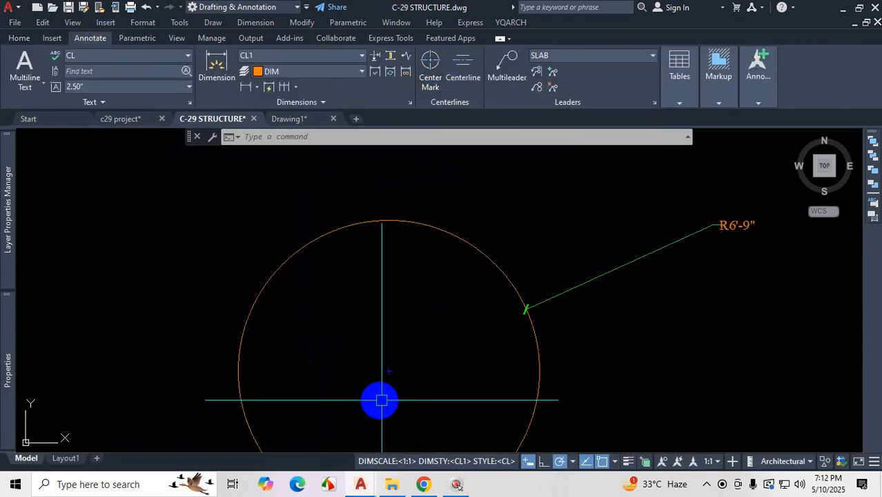
scroll(371, 393, "up", 1)
scroll(371, 394, "up", 2)
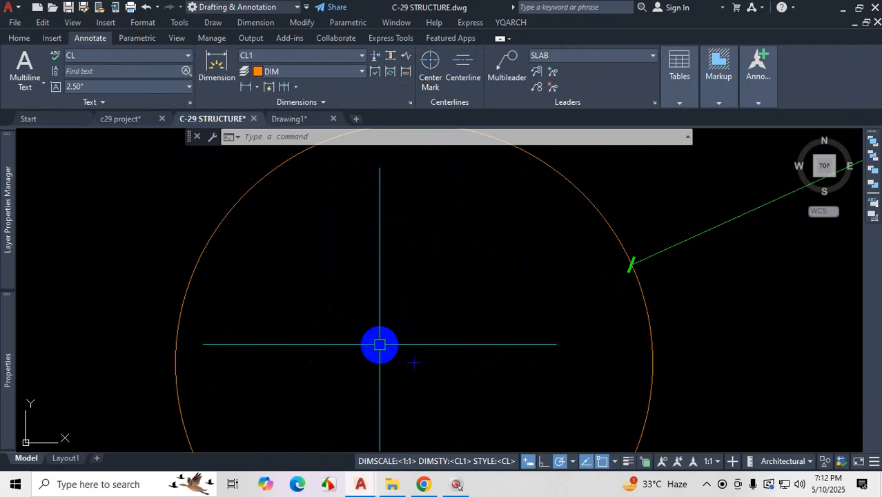
scroll(357, 350, "down", 4)
key("Escape")
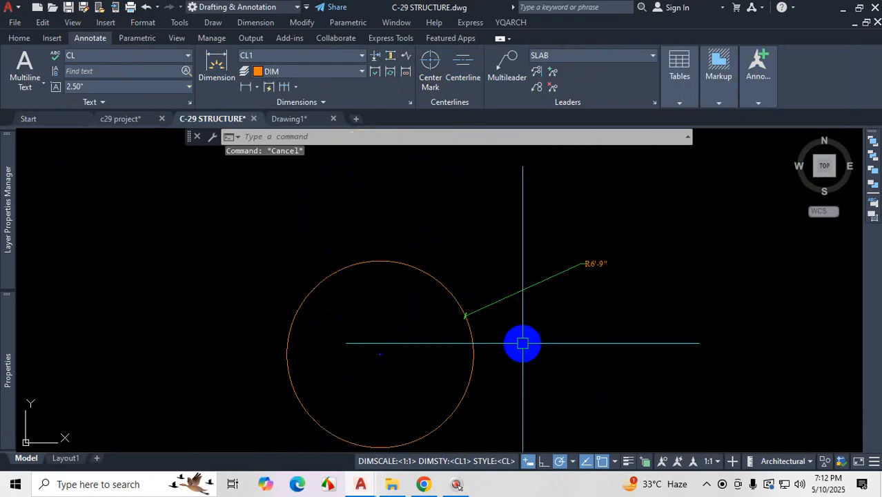
- Delete the circle's radius dimension together with its center mark
left_click(614, 246)
left_click(564, 297)
key("Delete")
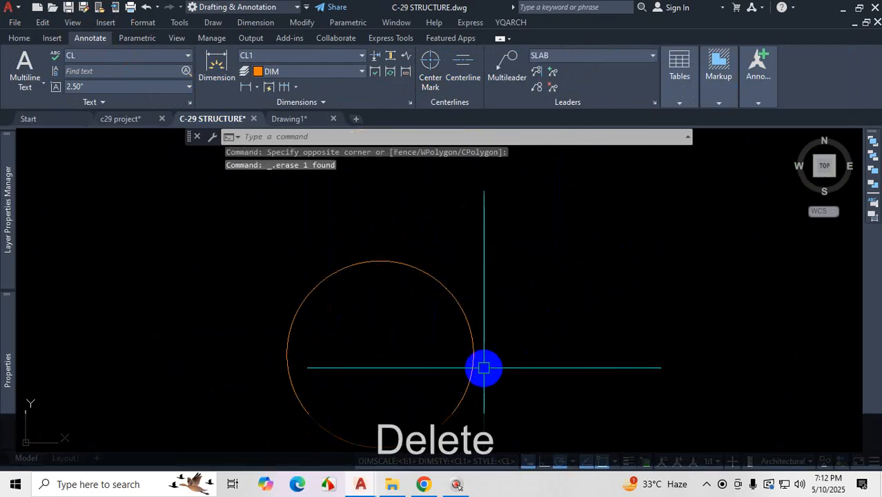
scroll(483, 345, "down", 2)
scroll(491, 288, "up", 2)
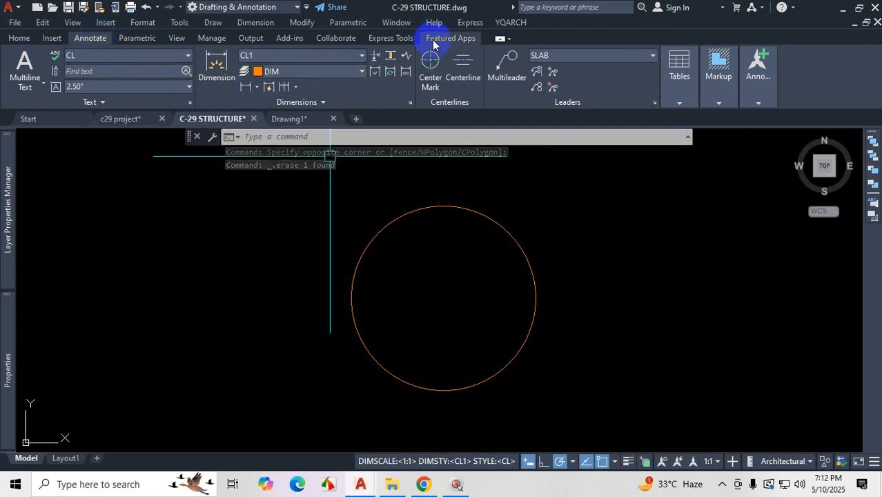
- Add a radius dimension to the circle with its text outside the upper-right edge, and check the center mark
left_click(19, 38)
left_click(311, 73)
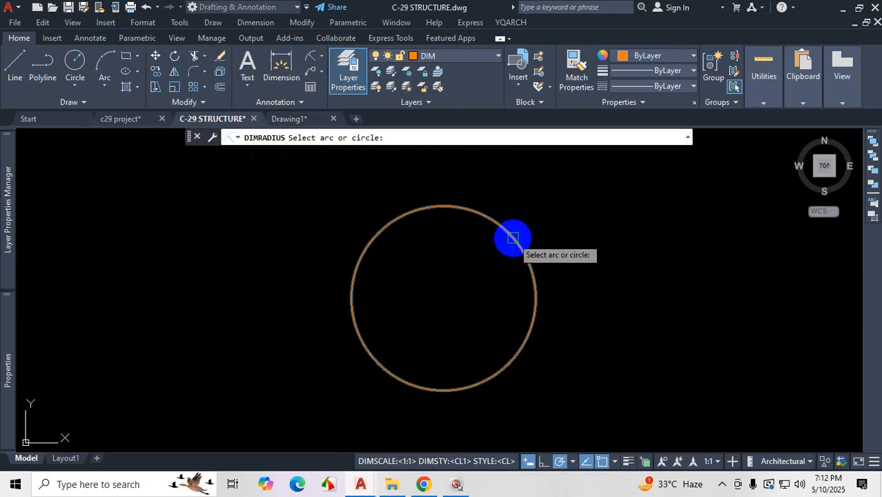
left_click(512, 237)
left_click(649, 199)
scroll(483, 332, "up", 3)
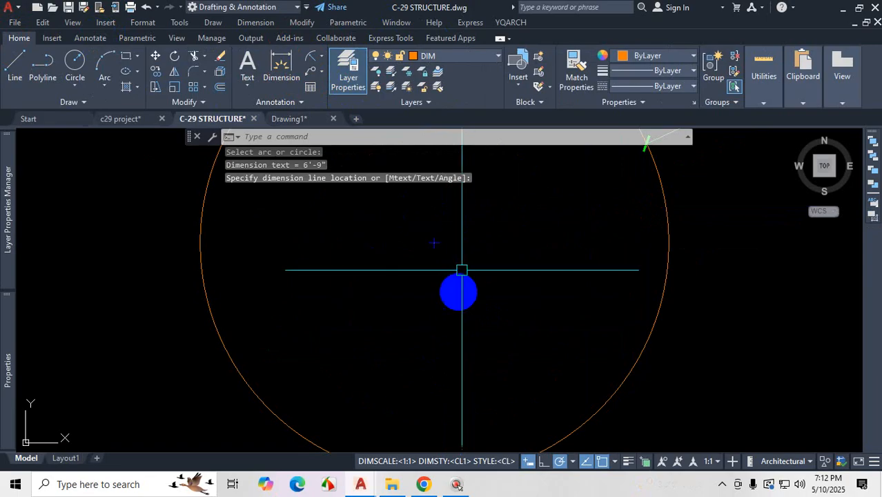
scroll(428, 311, "down", 4)
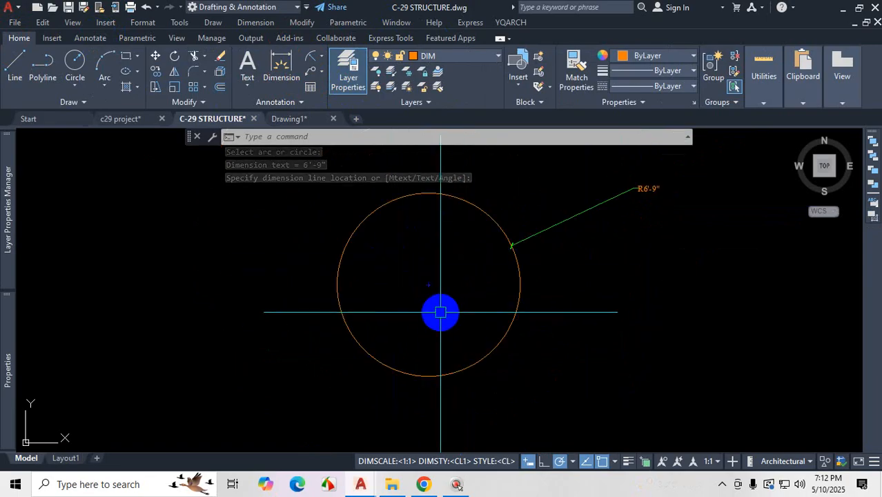
key("Escape")
- Set the CL1 style's center marks to Line, apply the change, and check the center lines in the circle
type("D")
key("Return")
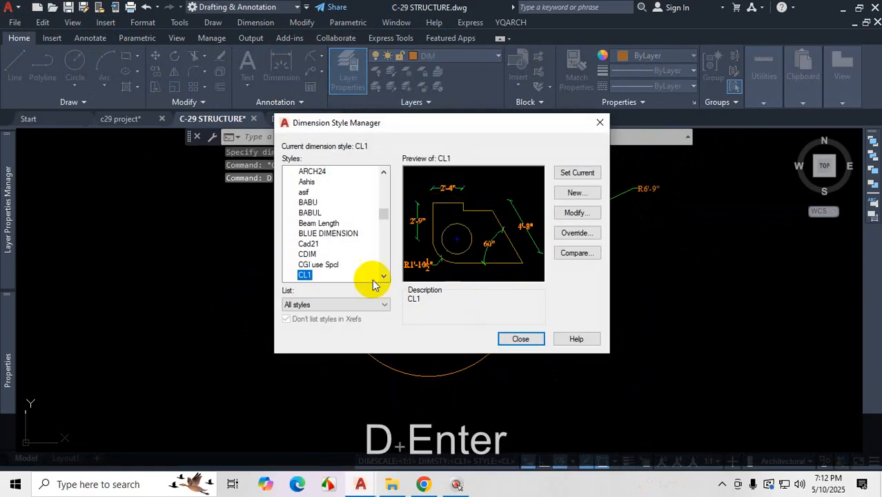
left_click(577, 214)
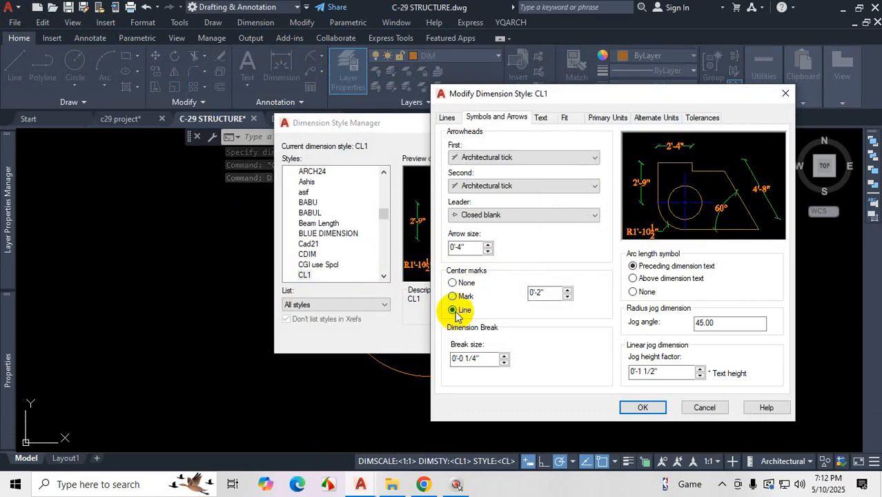
left_click(636, 407)
left_click(518, 339)
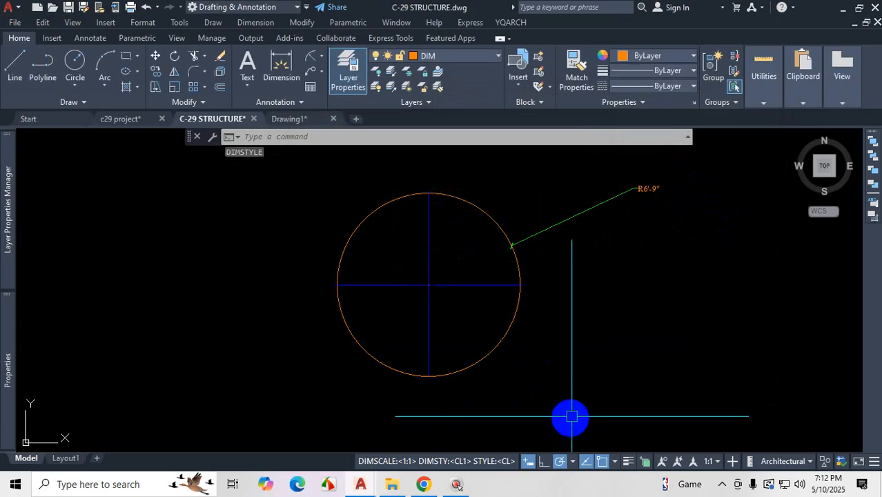
scroll(517, 314, "up", 3)
scroll(528, 305, "down", 5)
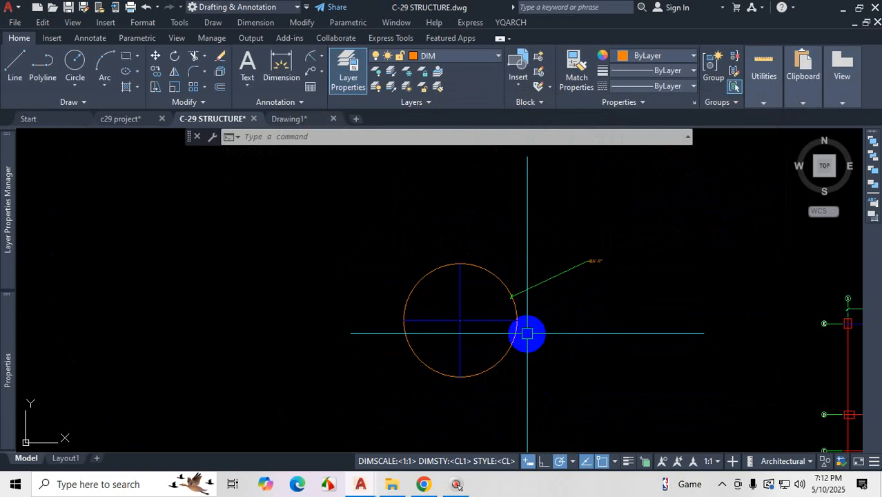
- Open the CL1 style for modification and review its arrowhead, center mark, dimension break, arc length and jog settings
type("d")
key("Return")
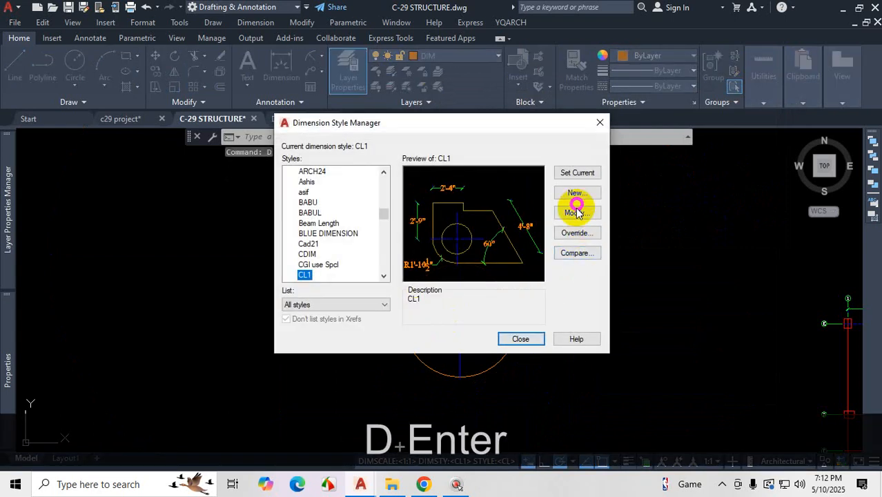
left_click(577, 214)
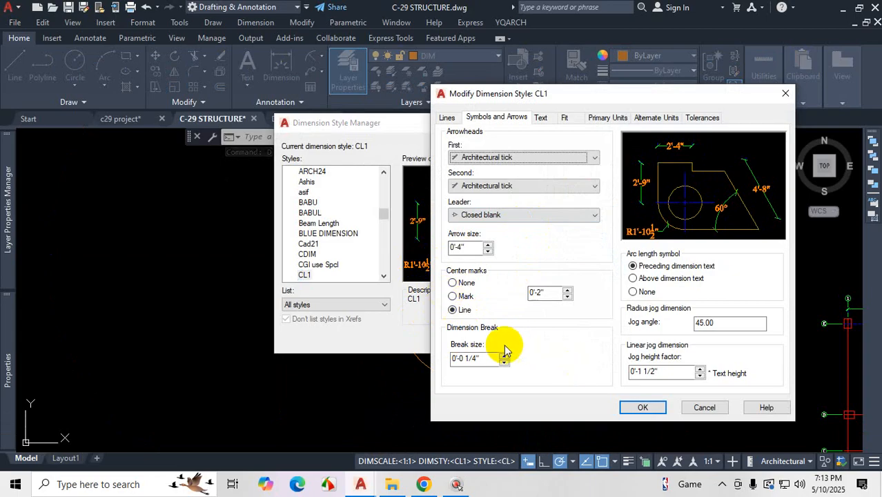
key("ctrl")
key("ctrl+1")
left_click_drag(525, 332, 446, 380)
mouse_move(373, 414)
left_mouse_down()
mouse_move(526, 373)
mouse_move(518, 332)
mouse_move(418, 308)
left_mouse_up()
key("Escape")
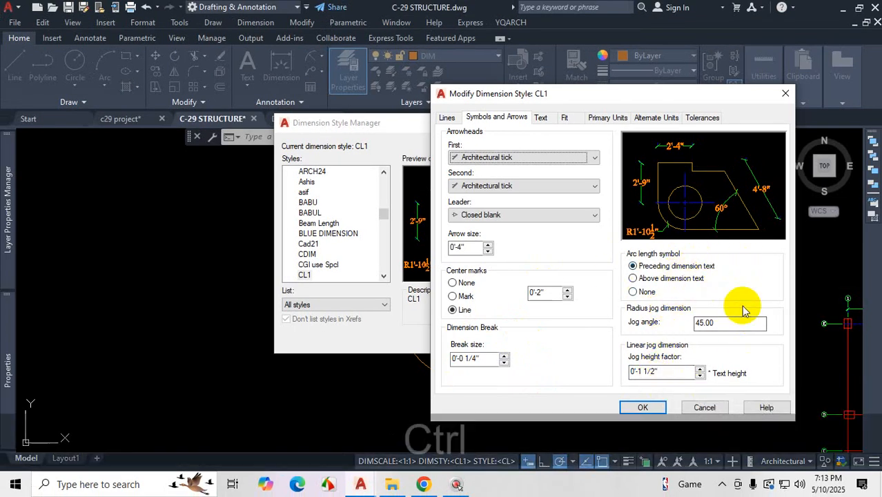
key("ctrl+1")
mouse_move(746, 222)
left_mouse_down()
mouse_move(557, 219)
mouse_move(597, 433)
mouse_move(759, 276)
left_mouse_up()
key("ctrl+1")
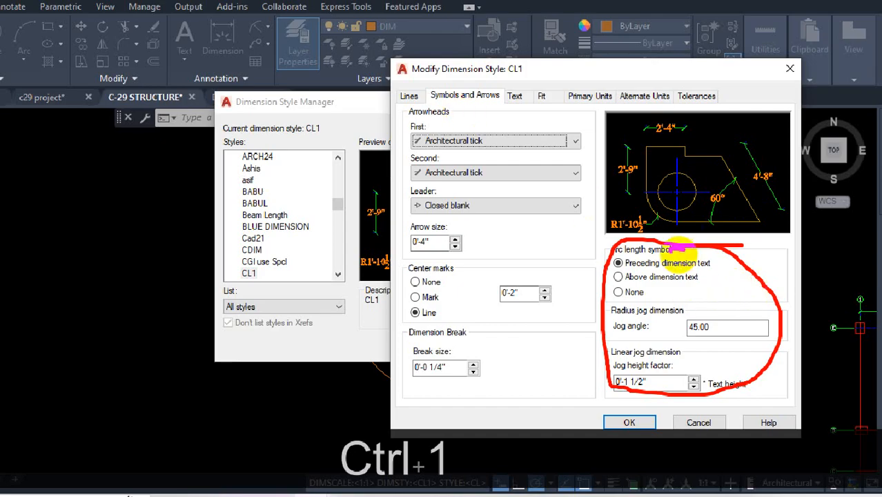
mouse_move(476, 266)
left_mouse_down()
mouse_move(442, 311)
mouse_move(510, 263)
left_mouse_up()
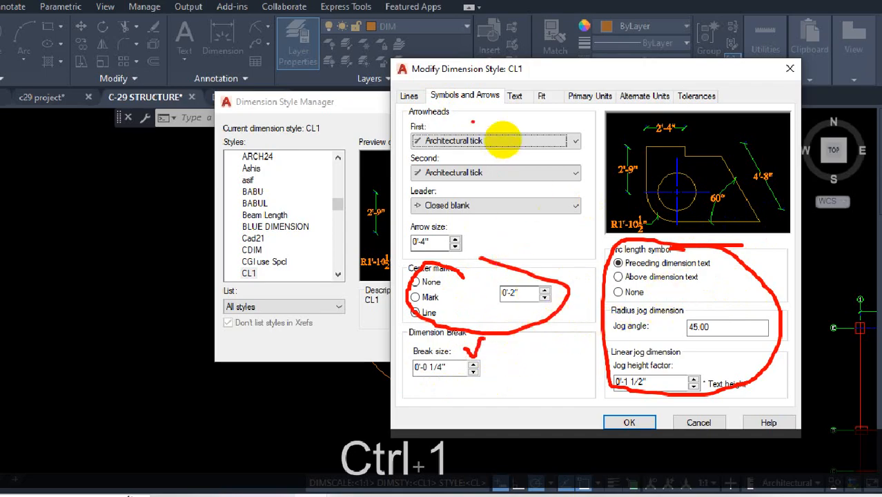
mouse_move(473, 122)
left_mouse_down()
mouse_move(419, 177)
mouse_move(613, 219)
mouse_move(502, 94)
left_mouse_up()
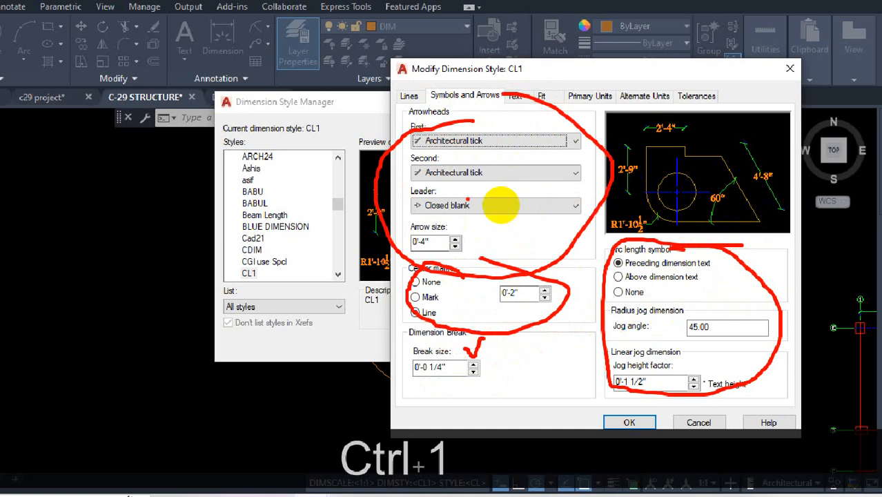
key("Escape")
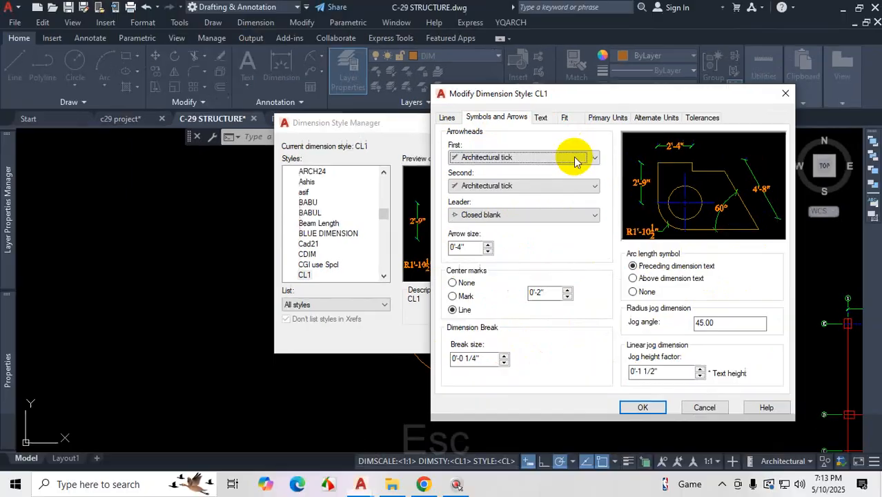
- Set the CL1 style's first arrowhead to Closed filled and check whether Extend beyond ticks is available
left_click(510, 158)
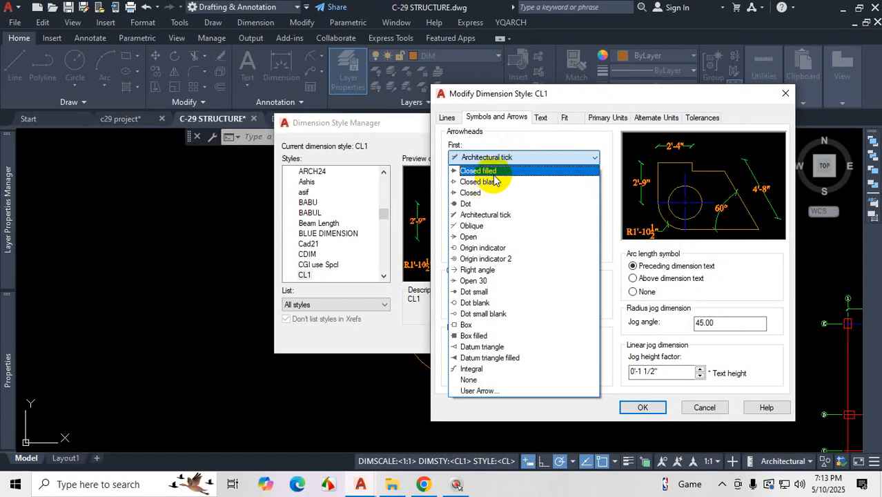
left_click(479, 171)
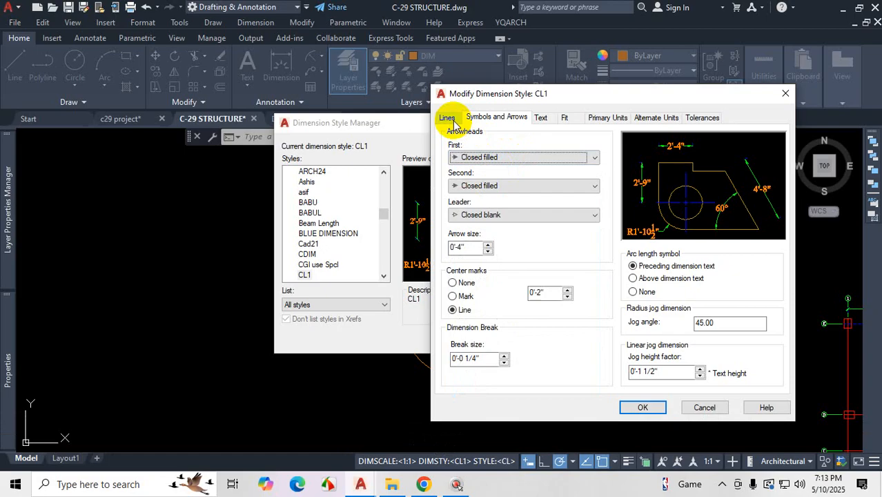
left_click(448, 118)
key("ctrl+1")
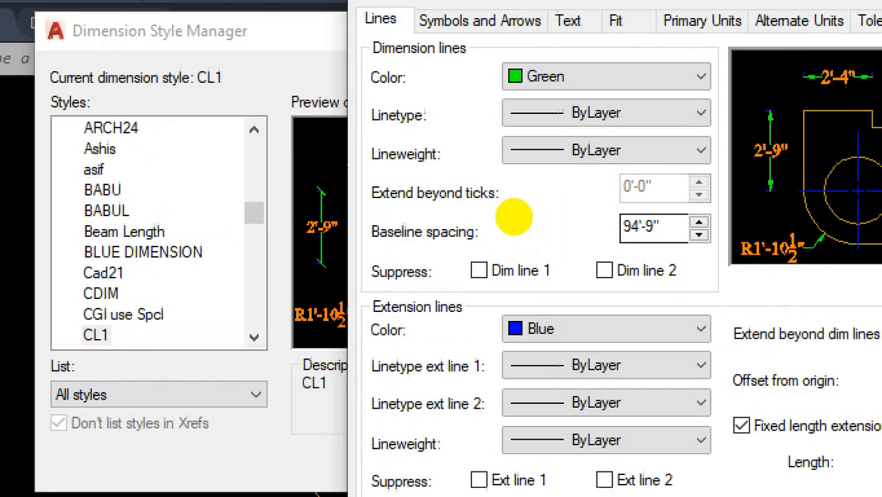
mouse_move(354, 200)
left_mouse_down()
mouse_move(573, 218)
mouse_move(721, 194)
mouse_move(555, 159)
mouse_move(387, 169)
left_mouse_up()
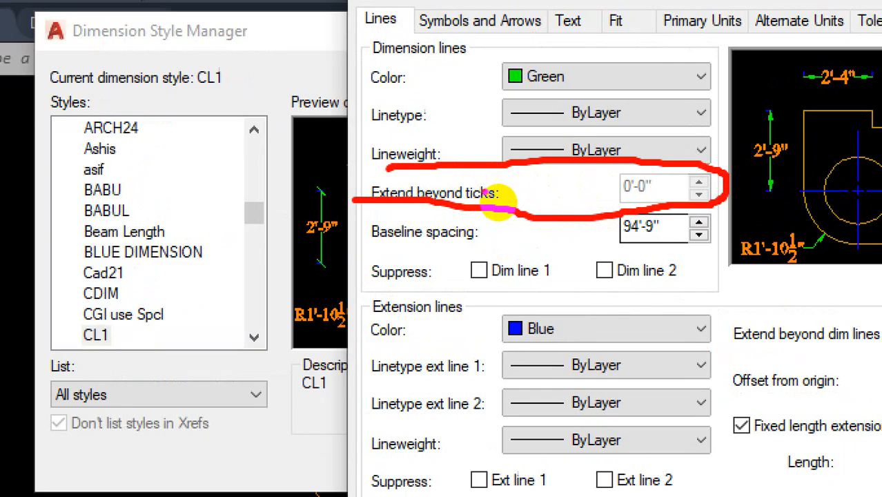
left_click_drag(495, 194, 512, 215)
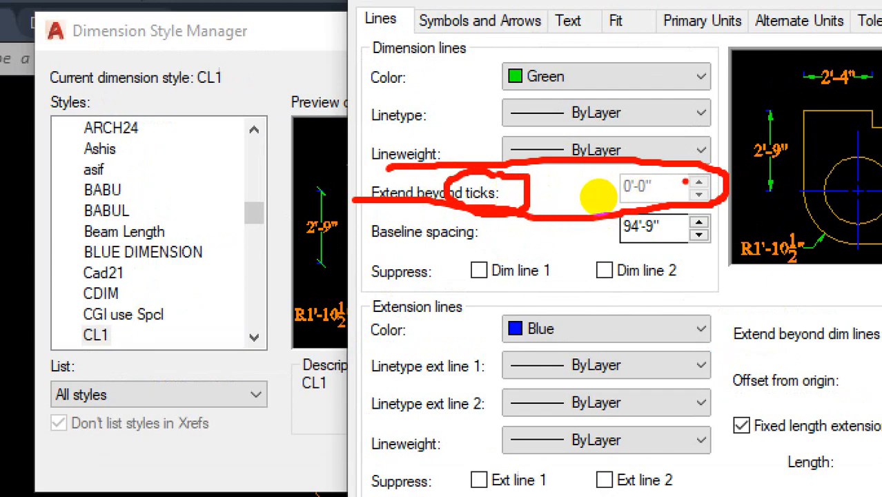
key("Escape")
- Set the first arrowhead to Architectural tick, check the Extend beyond ticks option, and apply the CL1 style changes
left_click(480, 21)
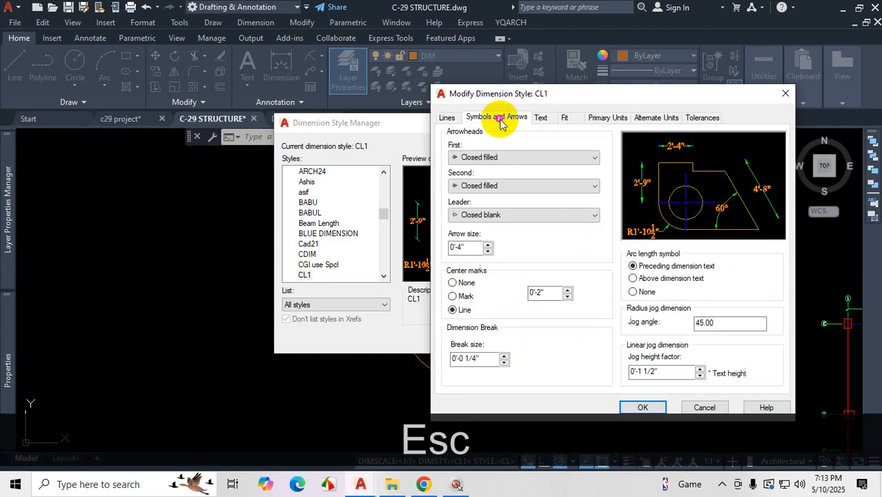
left_click(541, 157)
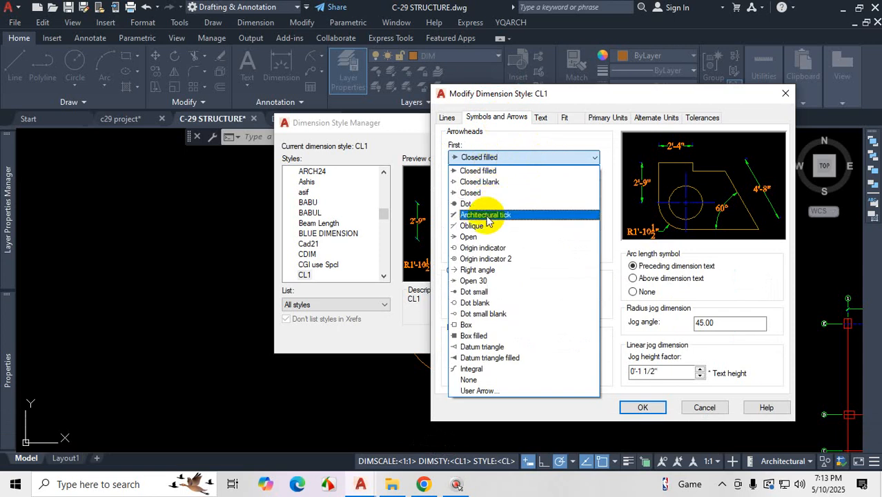
left_click(489, 215)
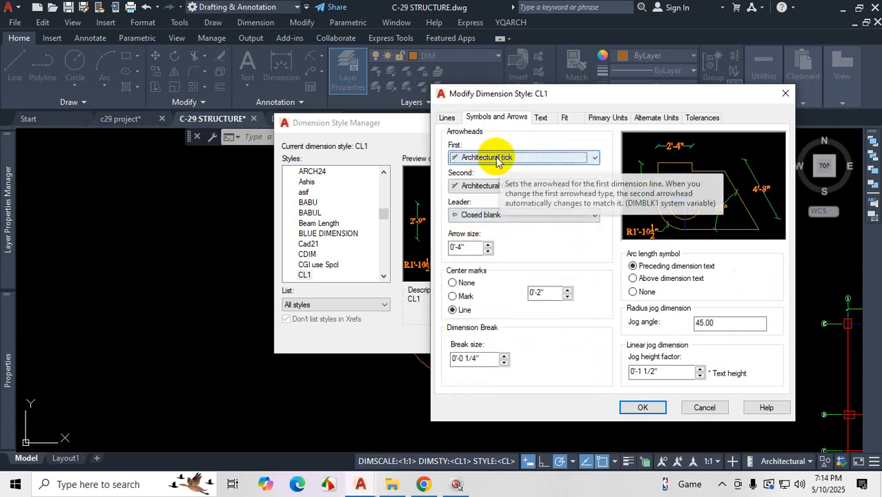
left_click(447, 117)
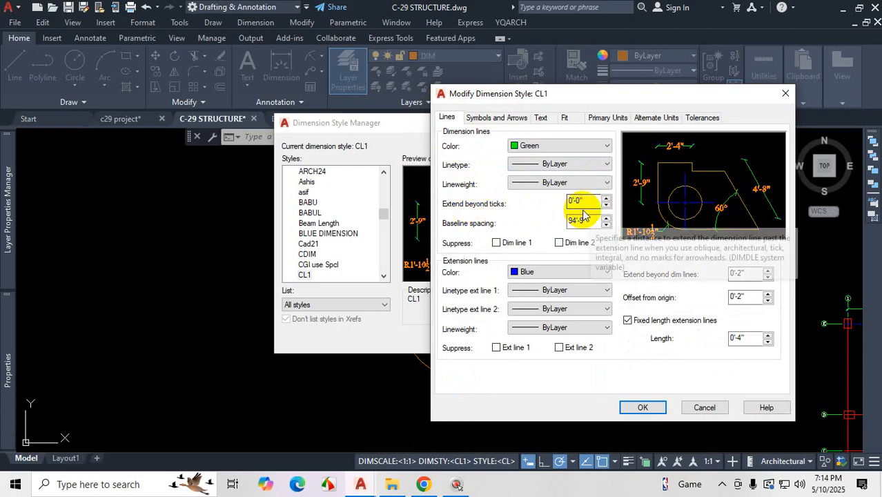
left_click(643, 409)
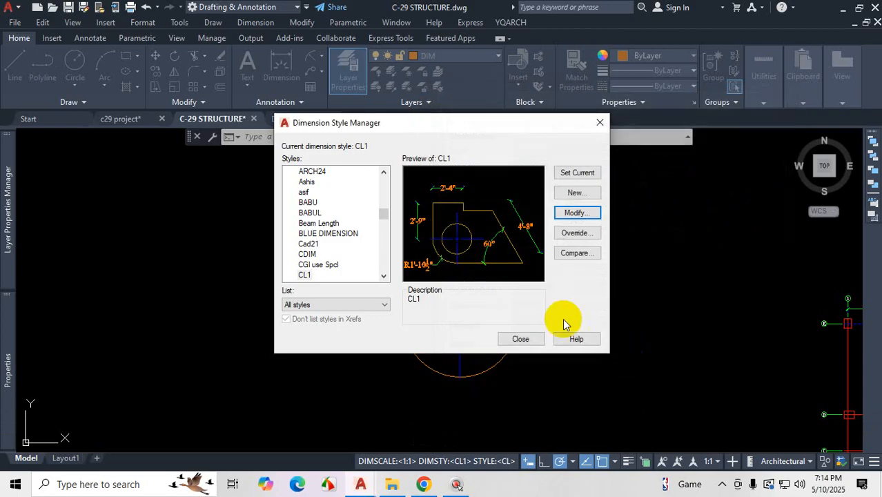
left_click(519, 339)
- Examine where the dimension line meets the architectural tick at grid line 2 of the column spacing dimension
scroll(547, 325, "down", 5)
scroll(541, 315, "up", 8)
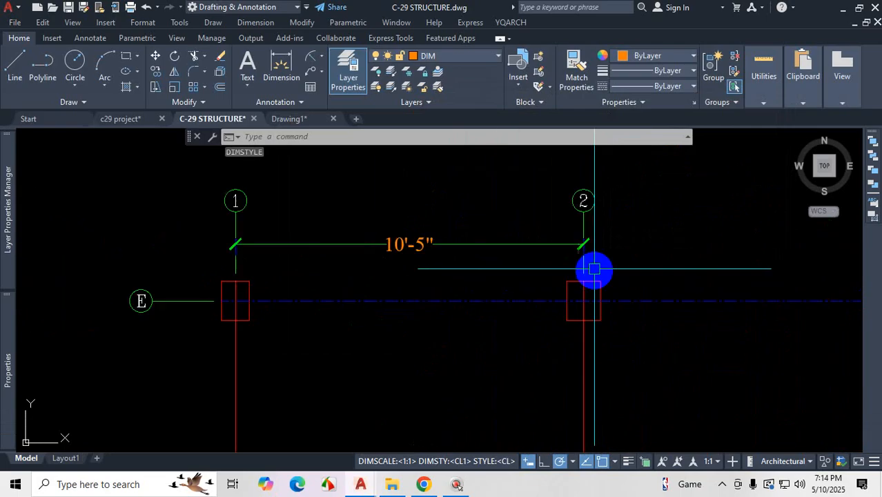
scroll(595, 268, "up", 8)
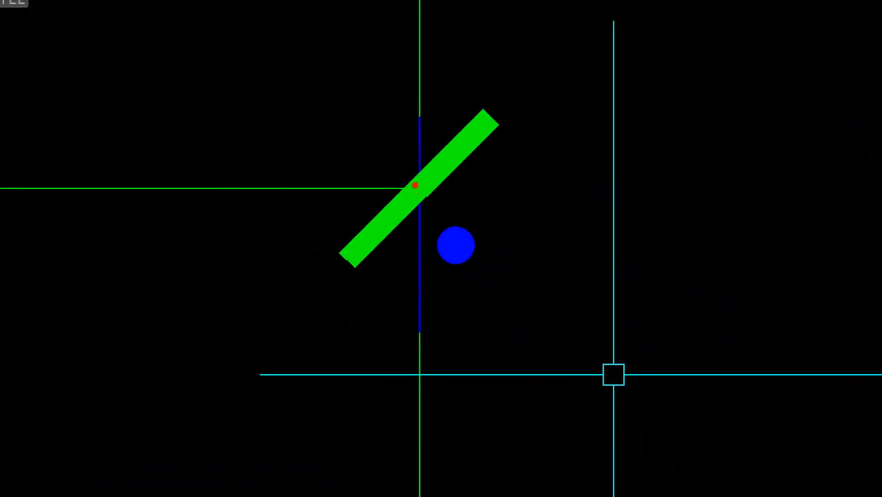
left_click_drag(415, 185, 582, 192)
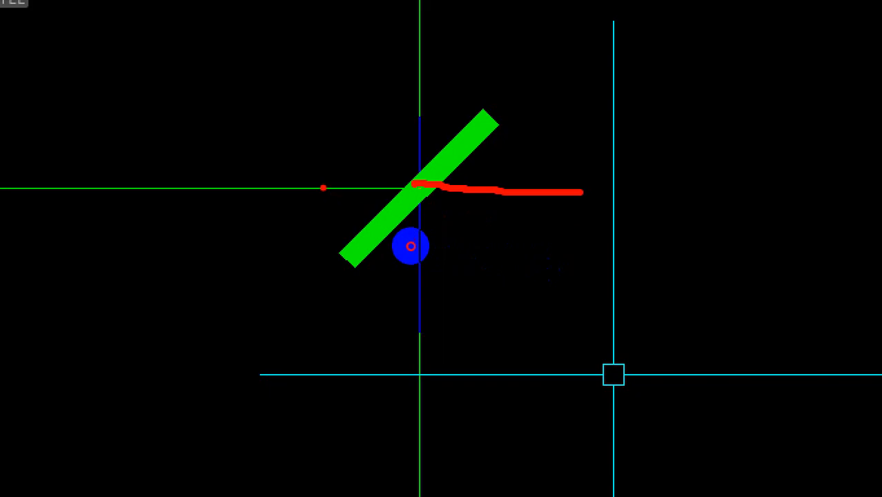
left_click_drag(323, 188, 583, 201)
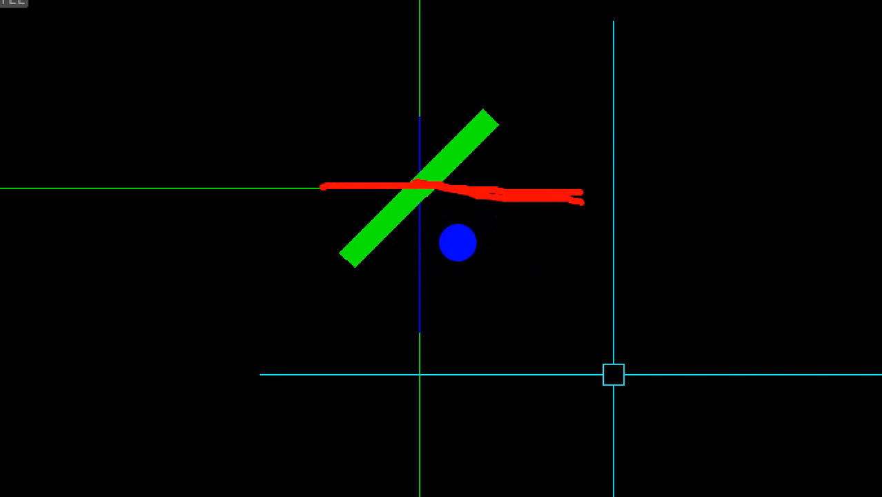
left_click_drag(436, 185, 587, 185)
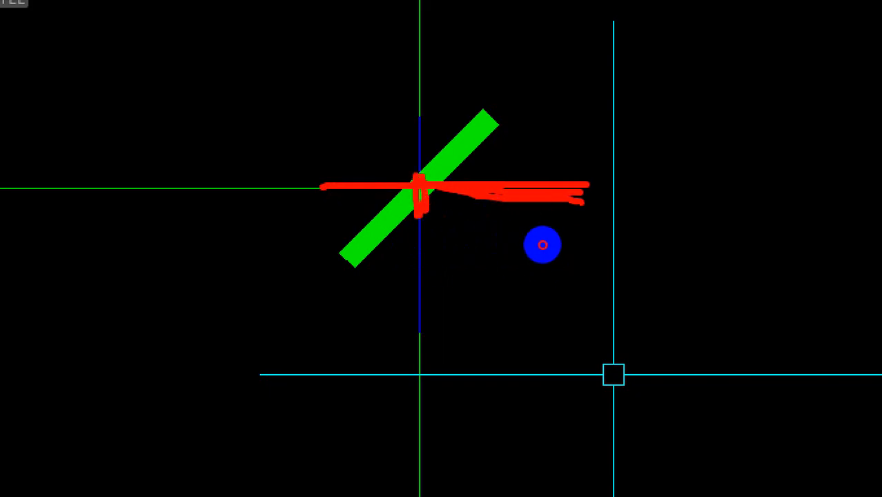
left_click_drag(595, 145, 592, 208)
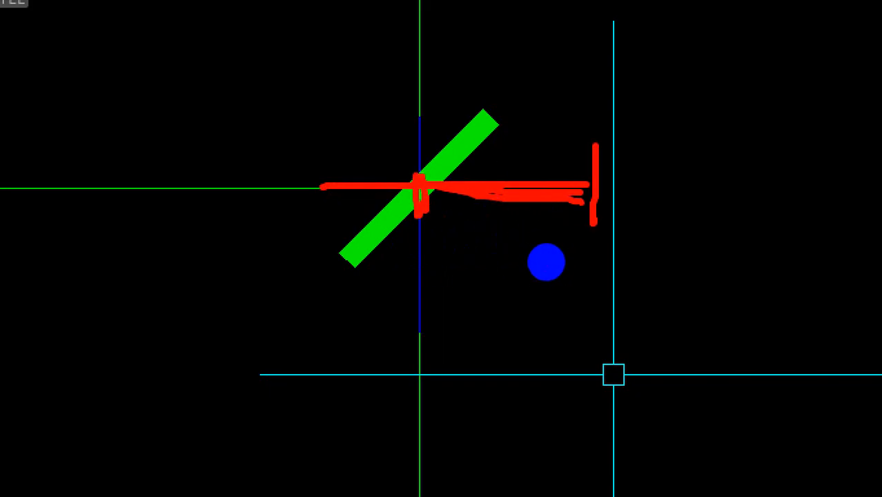
key("ctrl+1")
key("Escape")
- Set the CL1 dimension style's Extend beyond ticks value to 4" and apply the change
type("D")
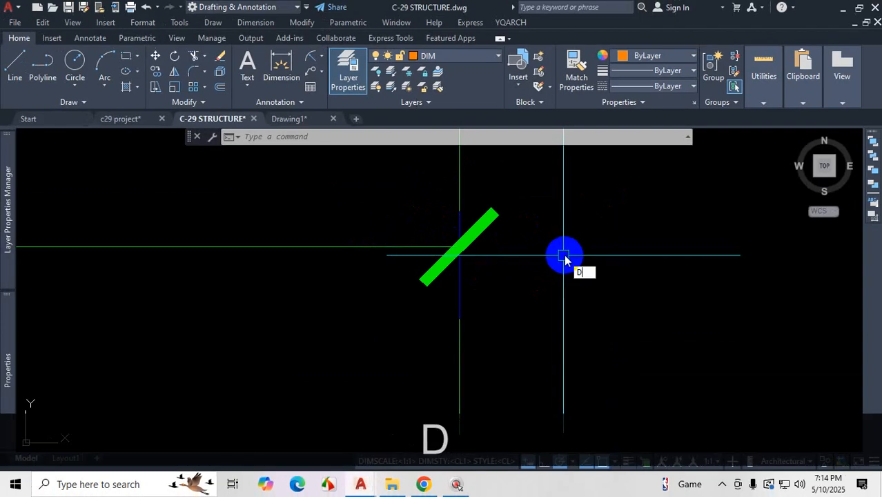
key("Return")
left_click(585, 213)
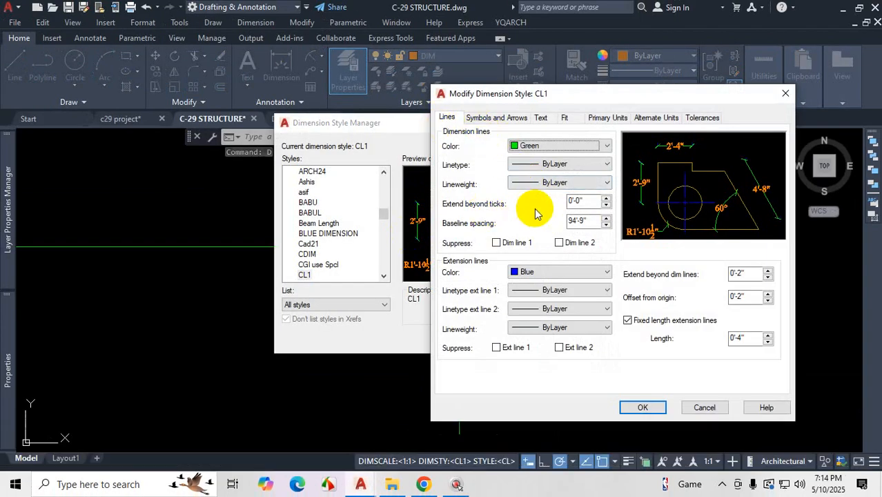
left_click_drag(585, 202, 543, 205)
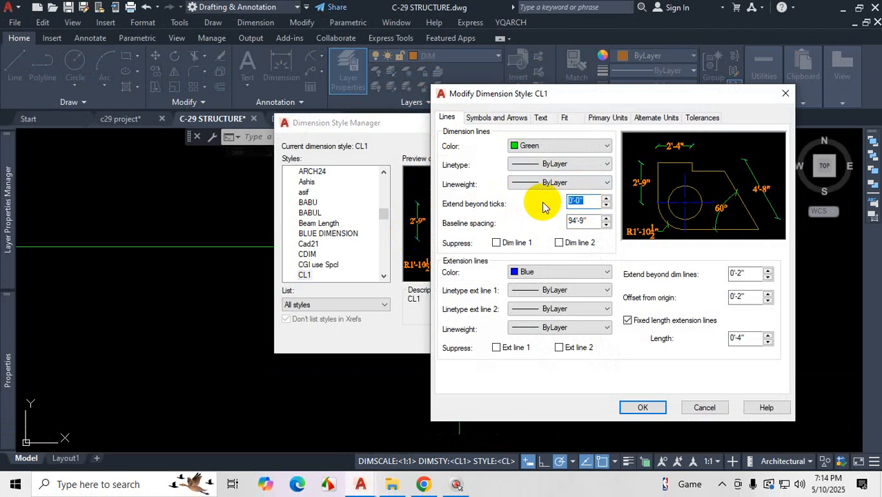
type("4")
left_click(643, 407)
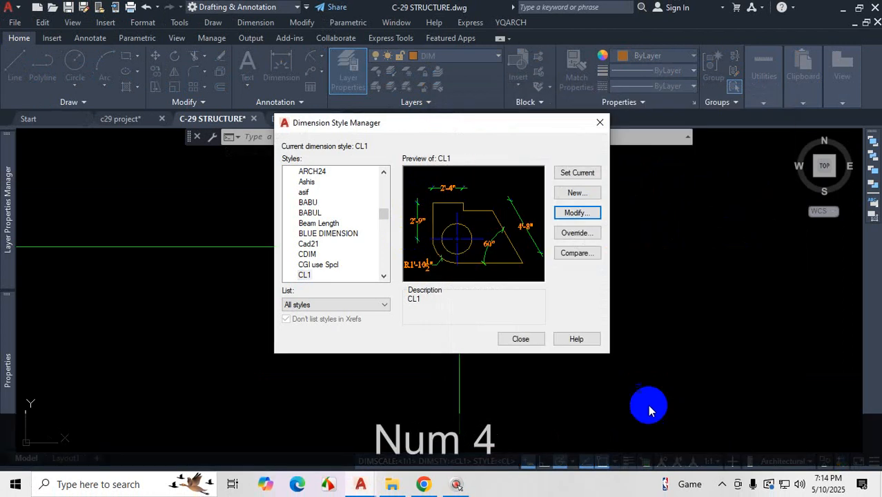
left_click(528, 338)
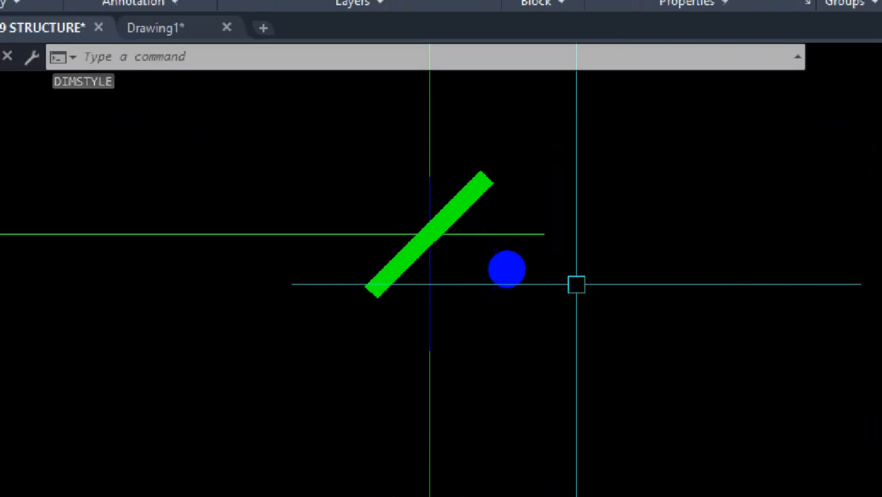
- Examine how far the dimension line extends past the ticks on the dimension between grid lines 1 and 2
key("ctrl+1")
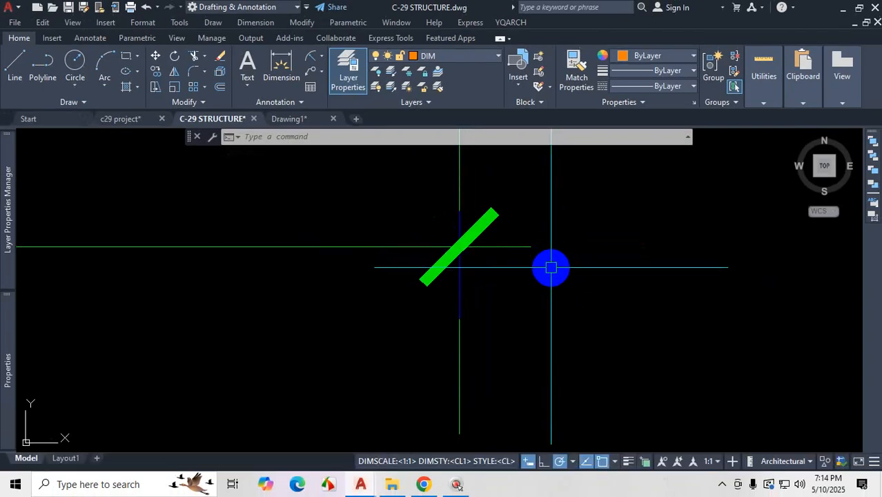
scroll(550, 268, "down", 10)
scroll(462, 306, "up", 2)
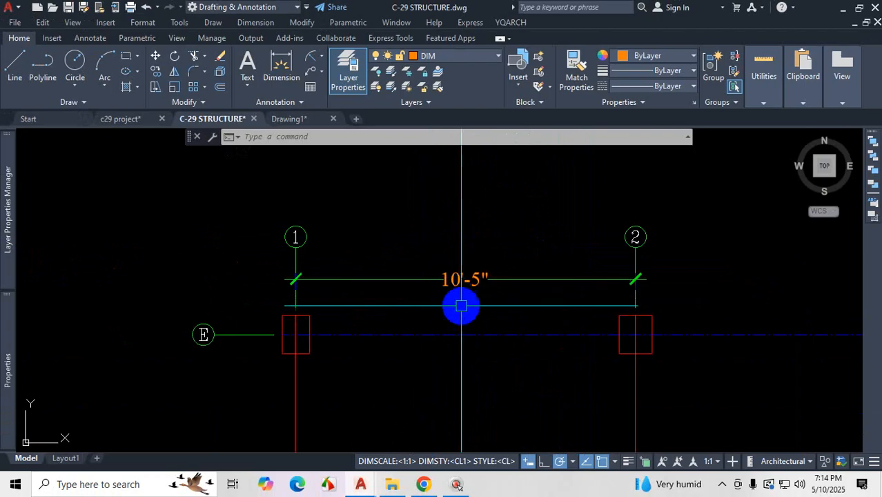
scroll(640, 294, "up", 3)
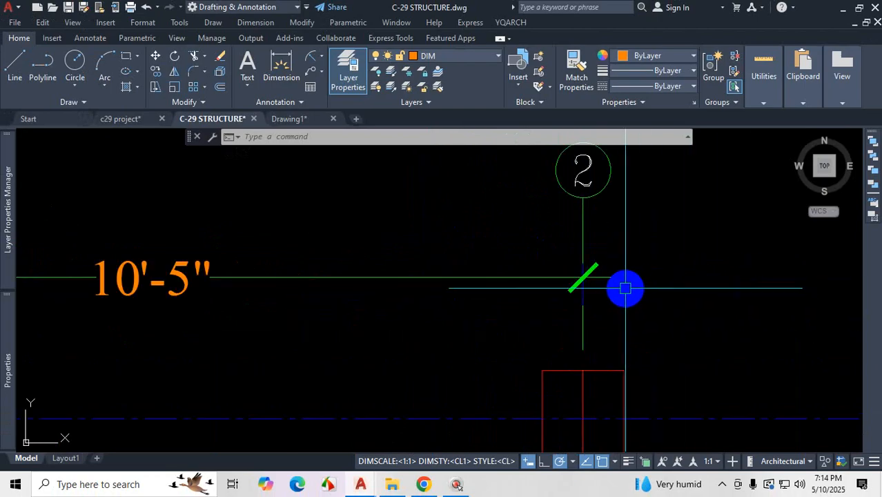
scroll(567, 305, "down", 5)
scroll(591, 305, "up", 2)
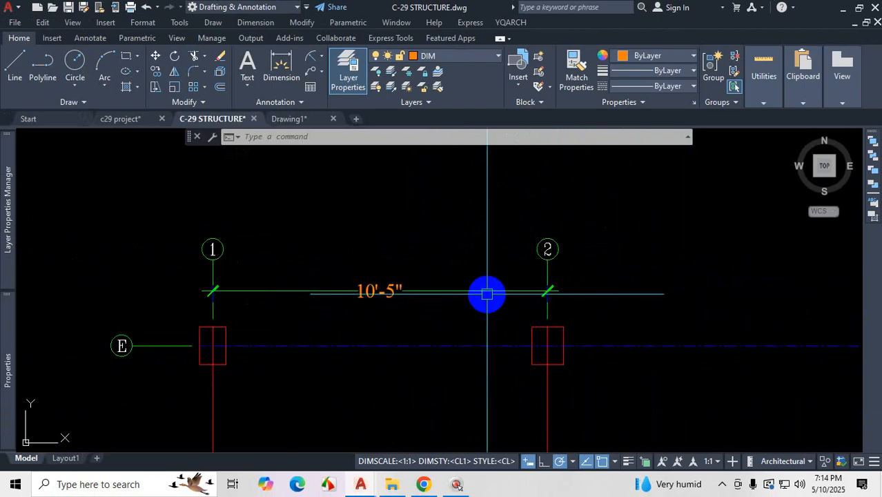
- Set the CL1 style's first arrowhead to Dot blank and apply the style changes
type("D")
key("Return")
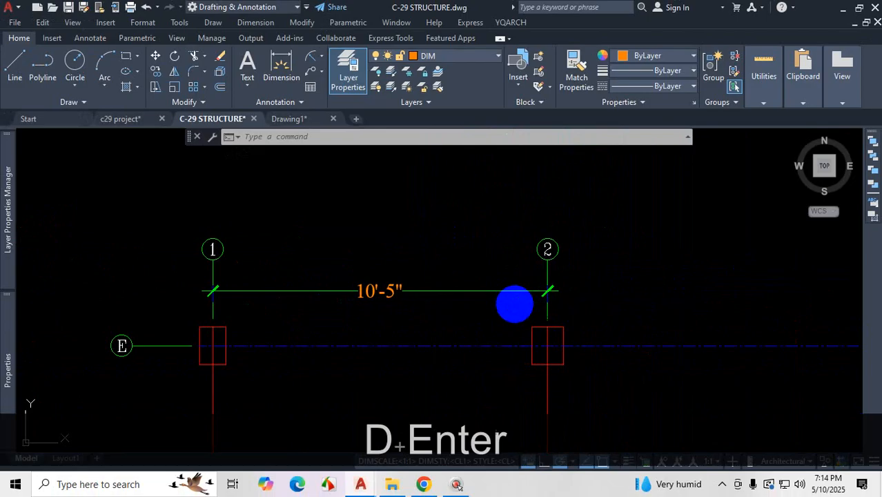
left_click(590, 213)
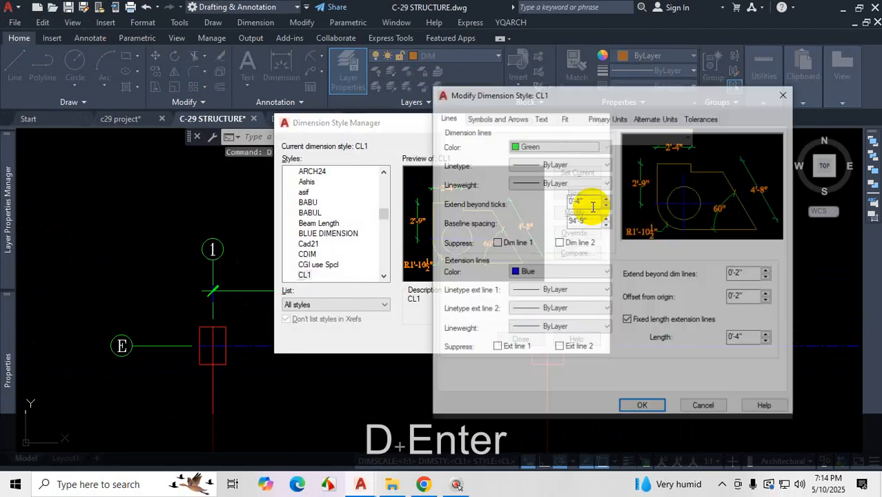
left_click(484, 115)
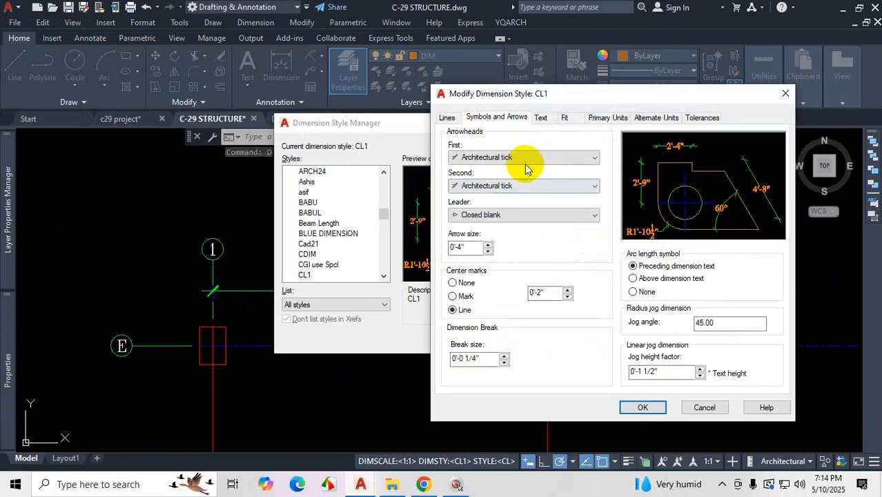
left_click(526, 166)
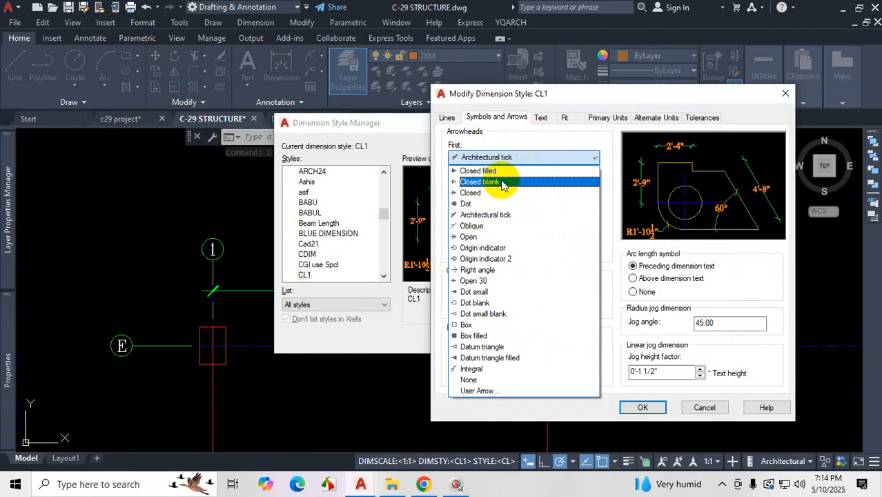
left_click(505, 306)
left_click(642, 407)
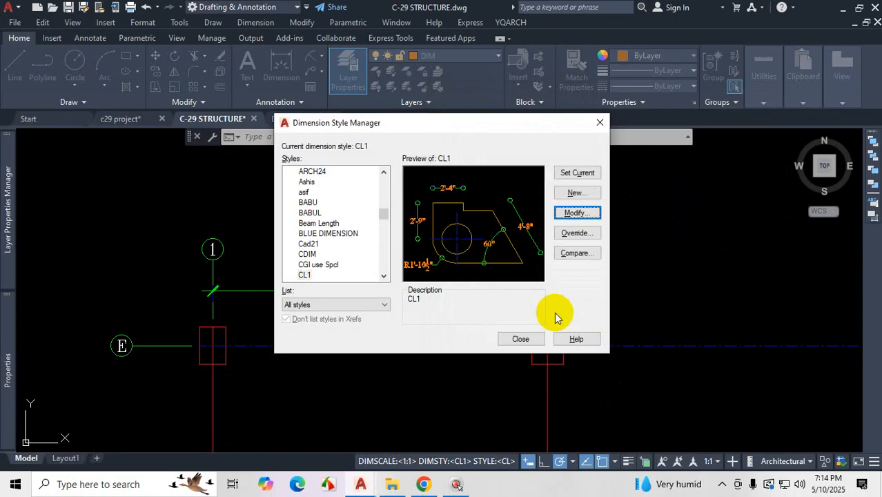
left_click(521, 339)
- Examine where the dimension line meets the blank dot arrowhead at grid line 2 of the column spacing dimension
scroll(547, 359, "up", 6)
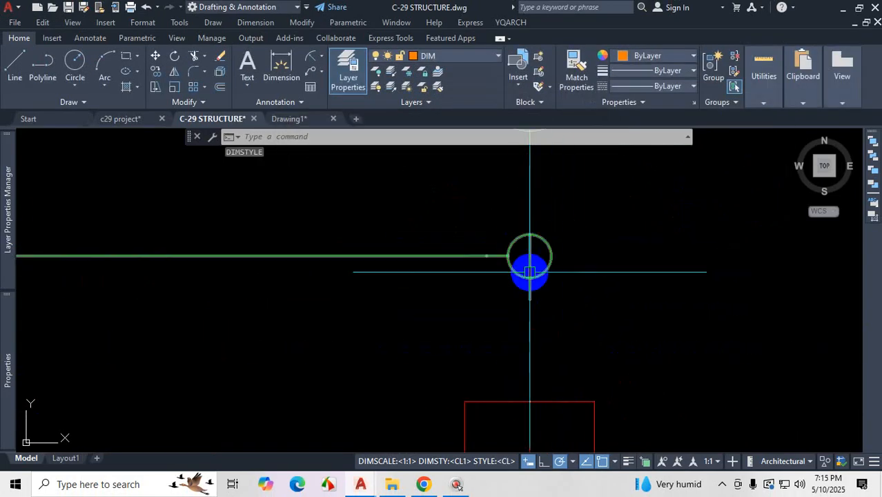
scroll(566, 250, "up", 2)
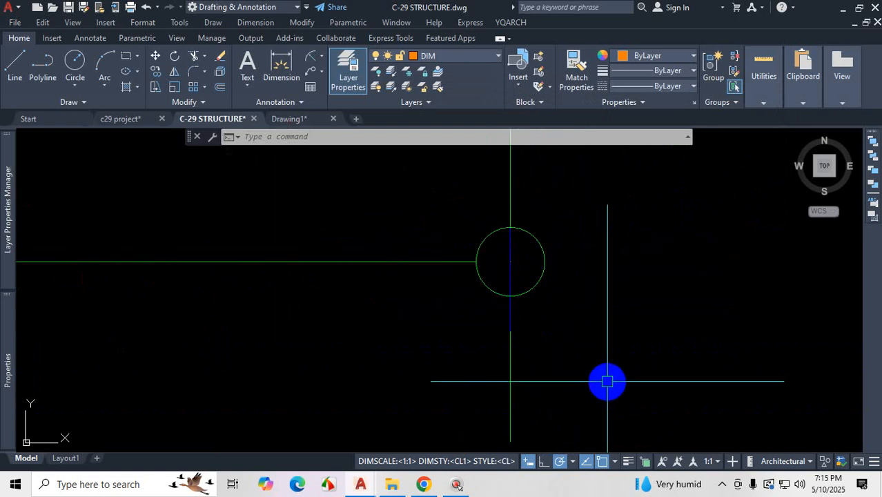
key("Escape")
scroll(610, 345, "down", 7)
scroll(477, 309, "down", 2)
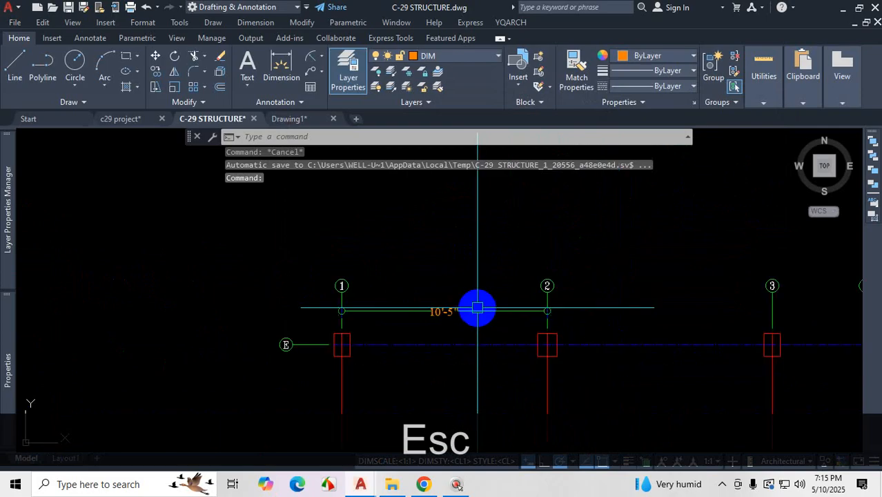
scroll(581, 317, "up", 6)
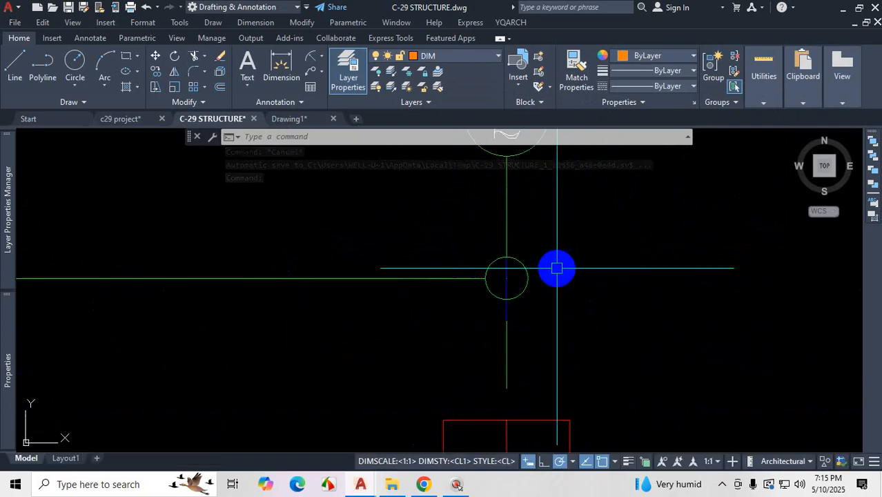
scroll(559, 283, "down", 4)
scroll(571, 285, "up", 4)
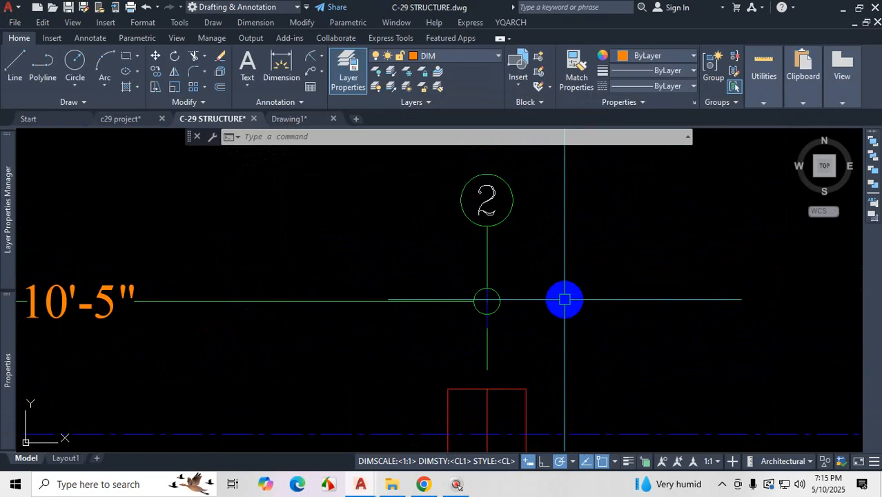
scroll(565, 299, "down", 3)
scroll(568, 284, "up", 3)
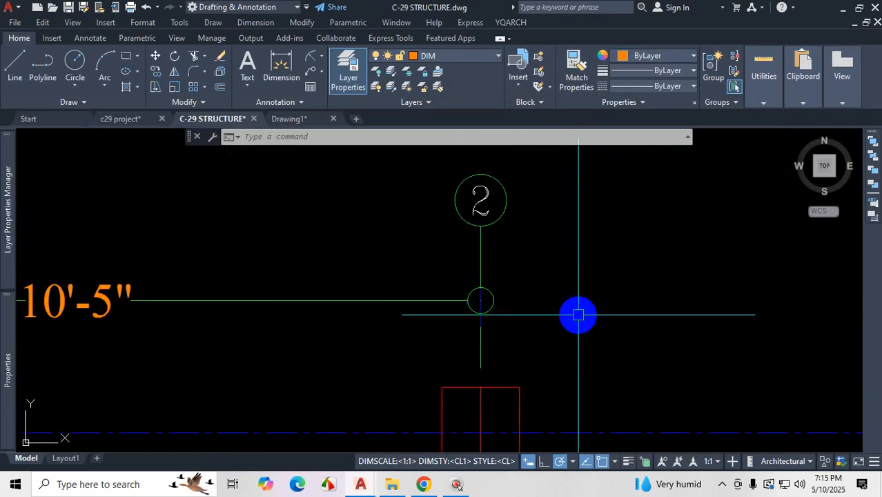
- Open the CL1 style for modification, review which text style its dimension text uses, and leave without making changes
type("D")
key("Return")
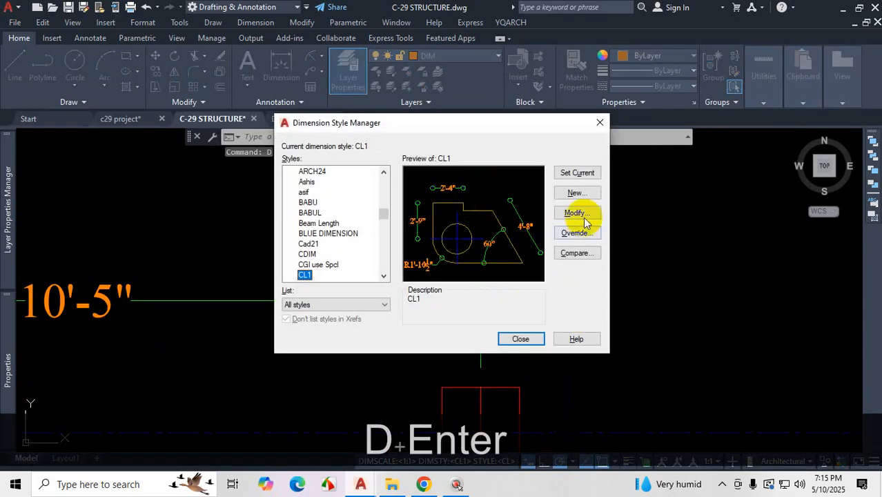
left_click(584, 216)
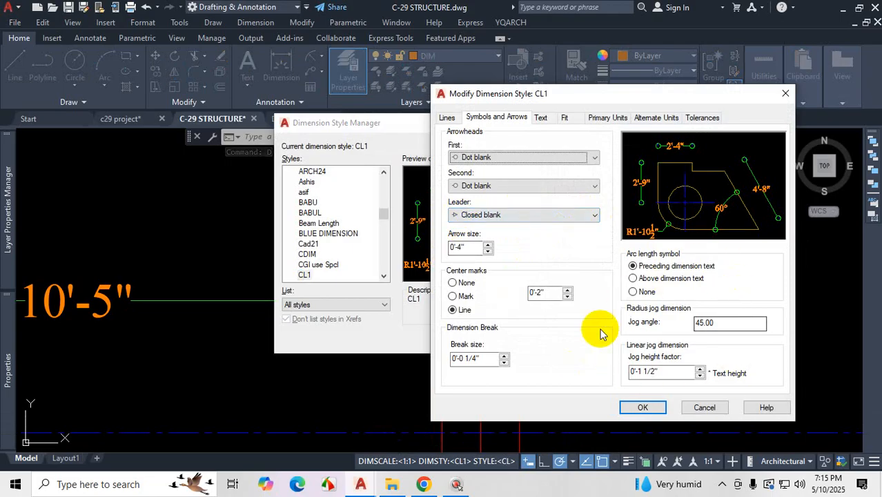
left_click(542, 119)
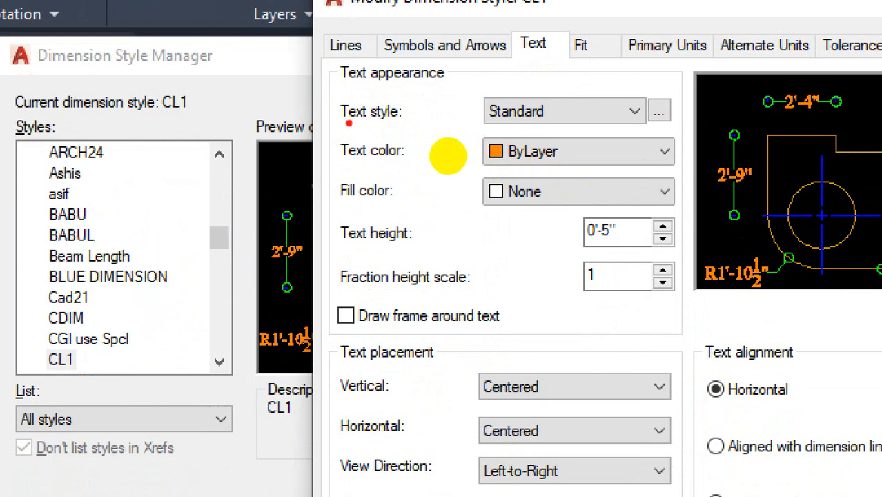
left_click_drag(349, 123, 595, 131)
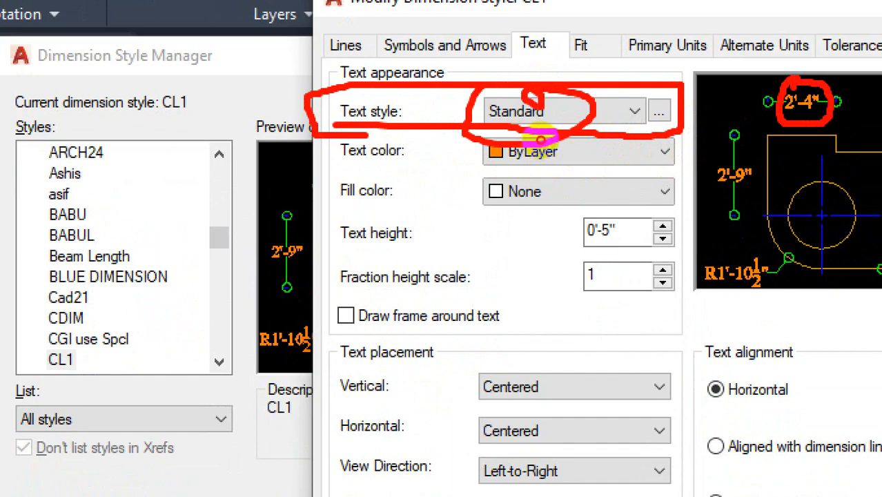
key("ctrl+1")
key("Escape")
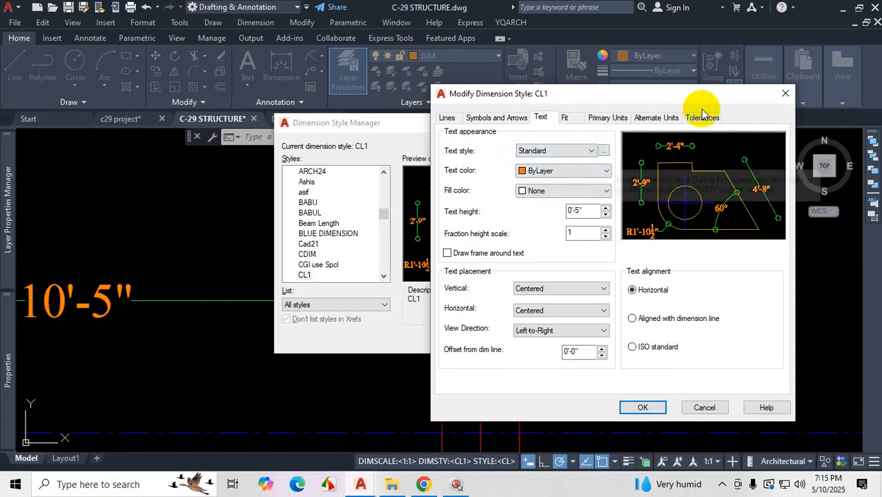
left_click(786, 94)
left_click(521, 336)
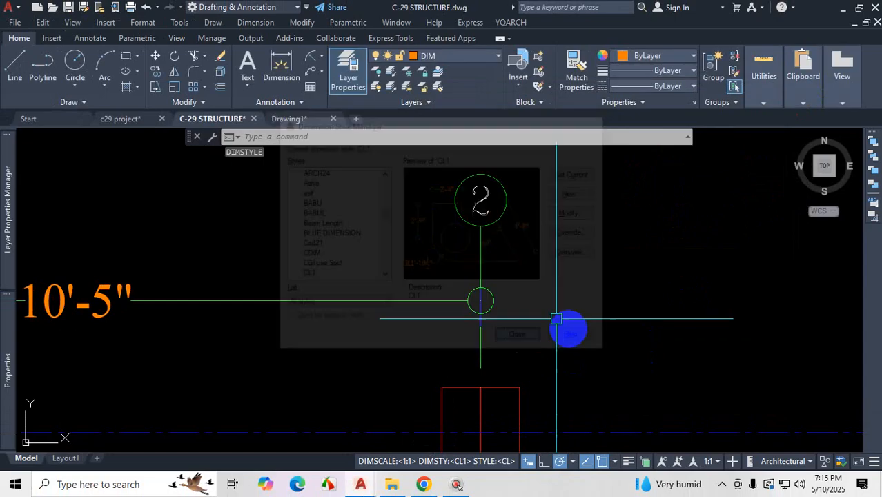
key("Escape")
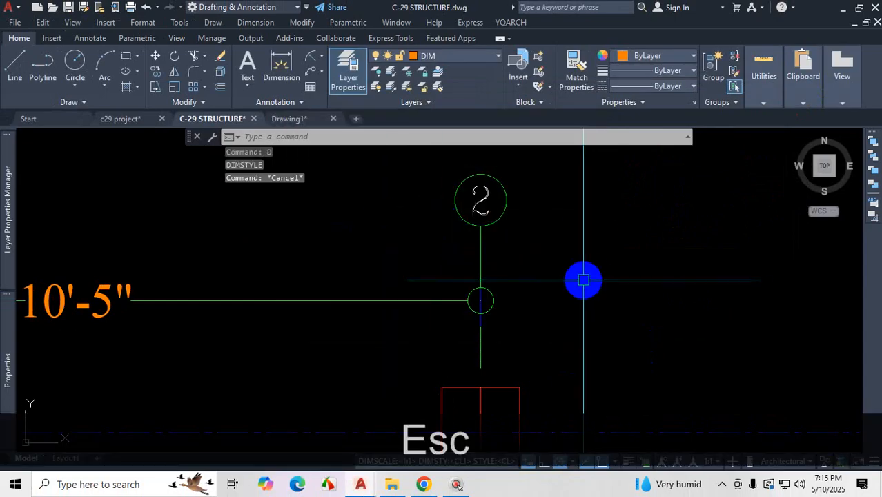
- Examine the font name, font style and height of the Standard text style, and leave without making changes
type("st")
key("Return")
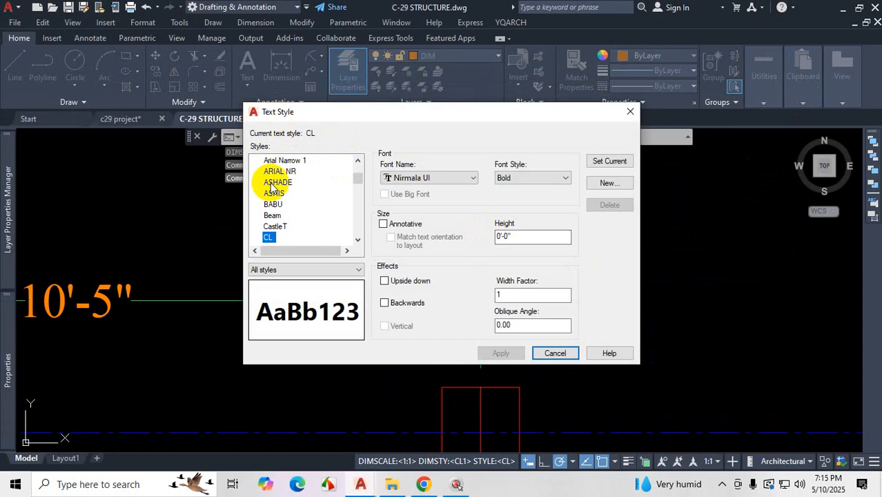
scroll(287, 200, "down", 10)
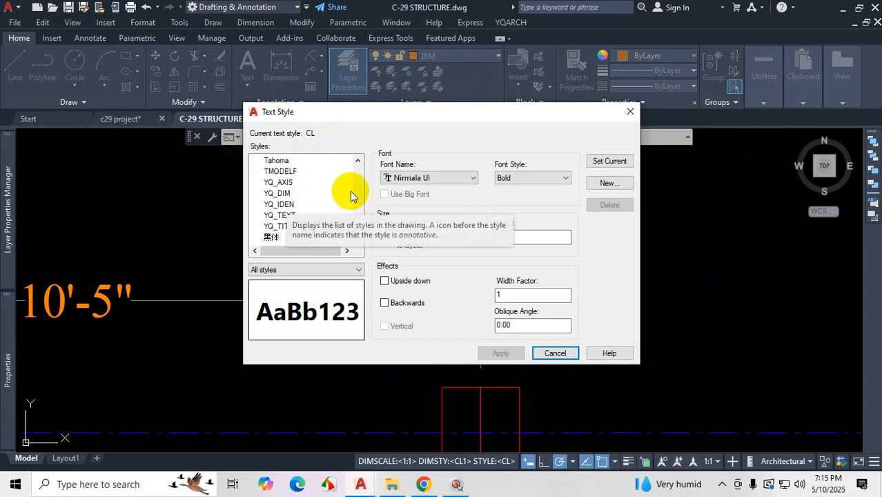
left_click(357, 221)
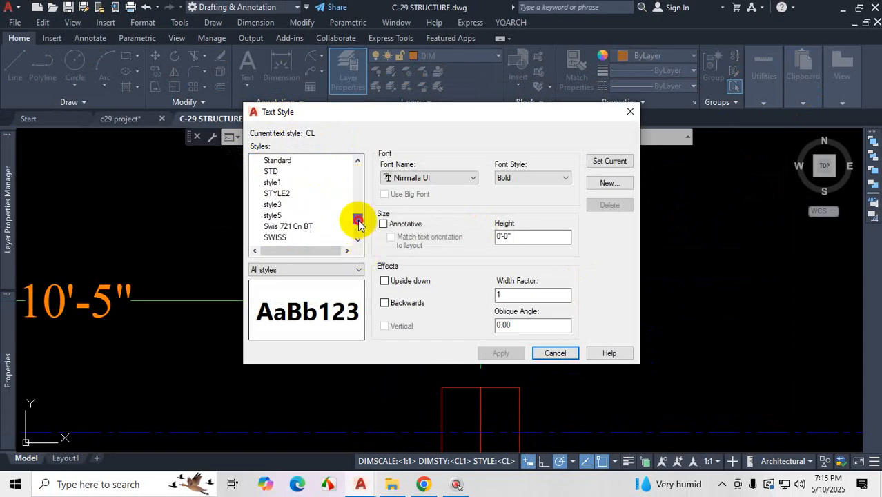
left_click(277, 160)
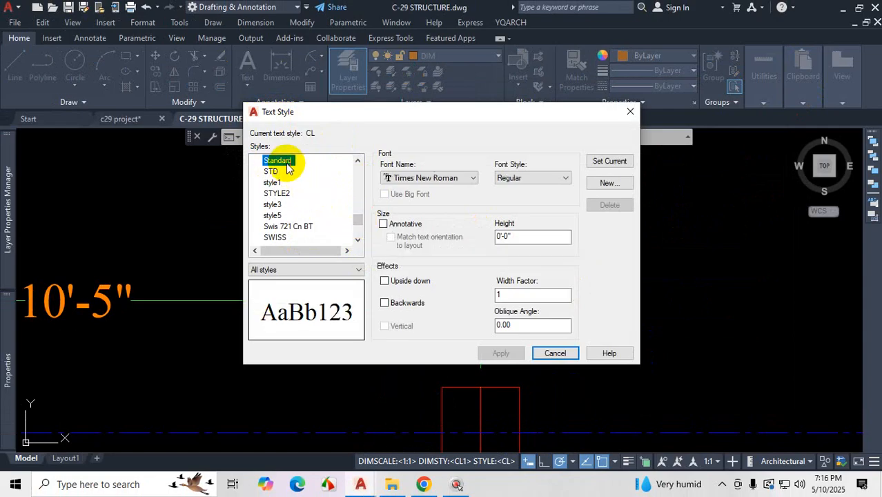
key("ctrl+1")
left_click(426, 196)
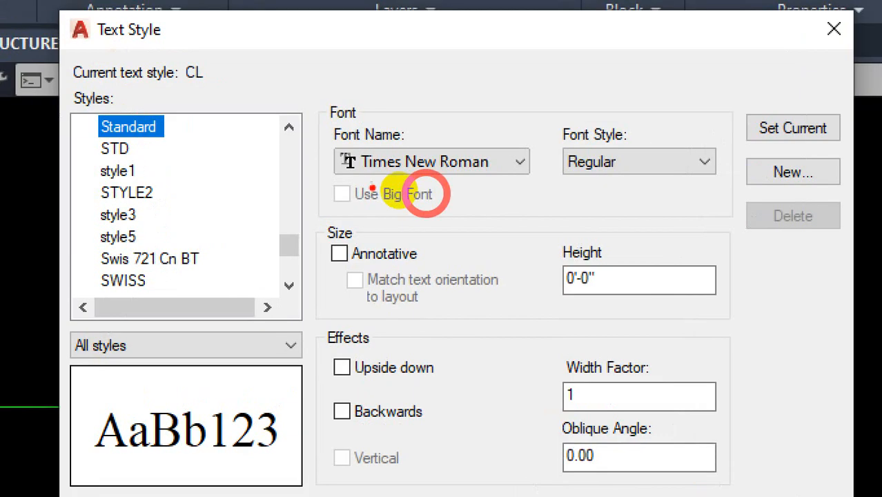
mouse_move(336, 178)
left_mouse_down()
mouse_move(428, 189)
mouse_move(514, 171)
mouse_move(387, 142)
mouse_move(366, 188)
mouse_move(713, 190)
left_mouse_up()
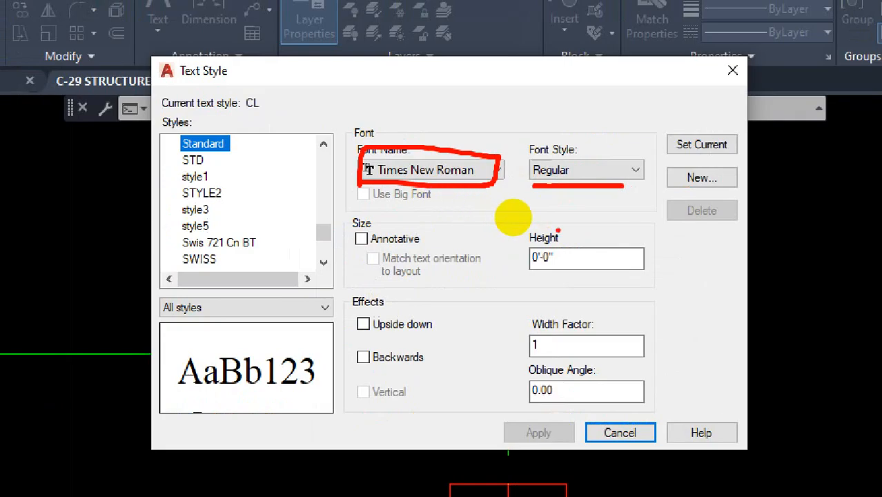
mouse_move(513, 218)
left_mouse_down()
mouse_move(552, 244)
mouse_move(571, 233)
mouse_move(534, 210)
left_mouse_up()
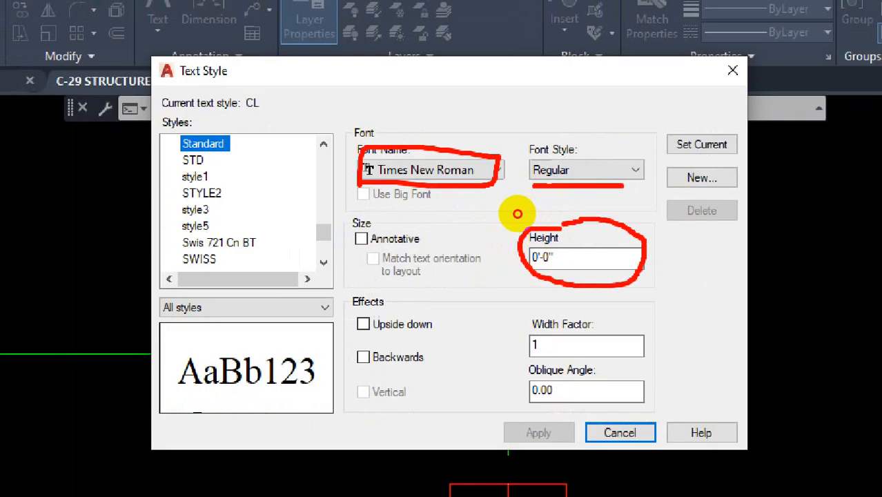
key("Escape")
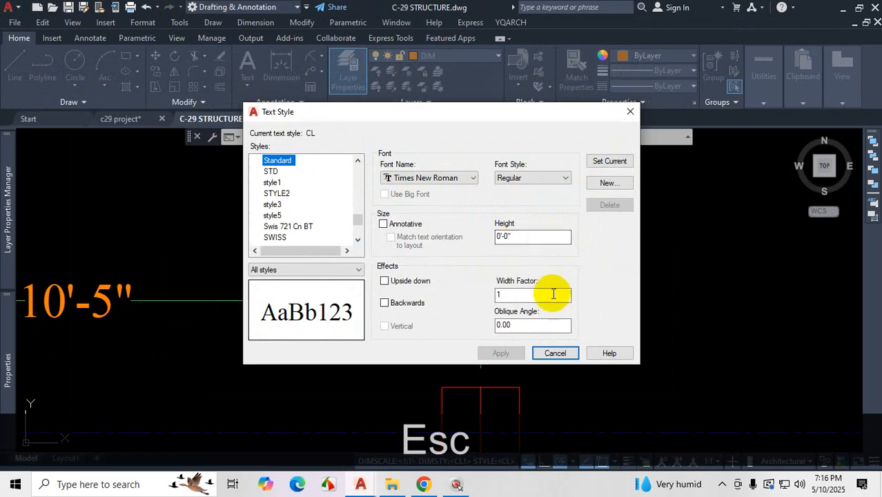
left_click(630, 112)
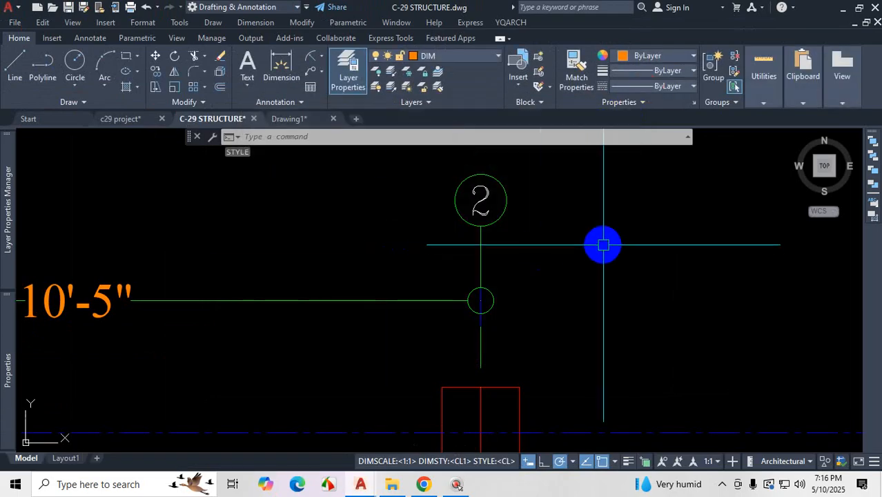
- Open the CL1 dimension style for modification and create a new text style named CL1 from its text settings
type("D")
key("Return")
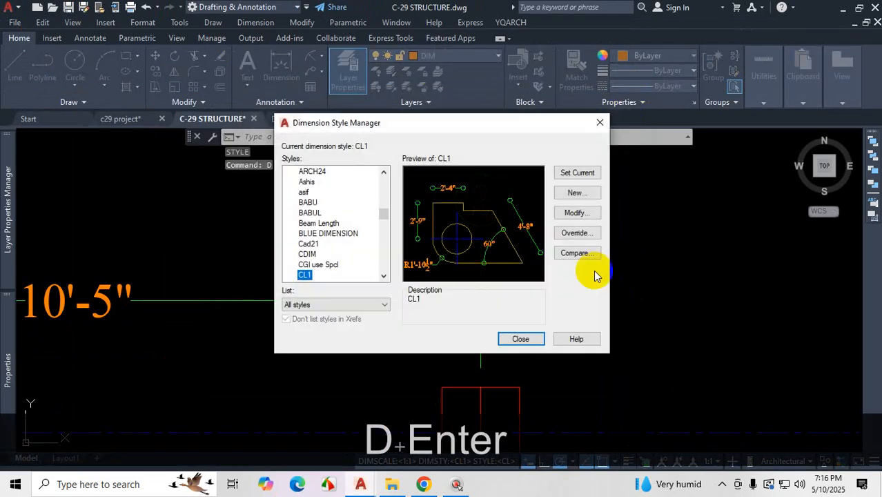
left_click(577, 212)
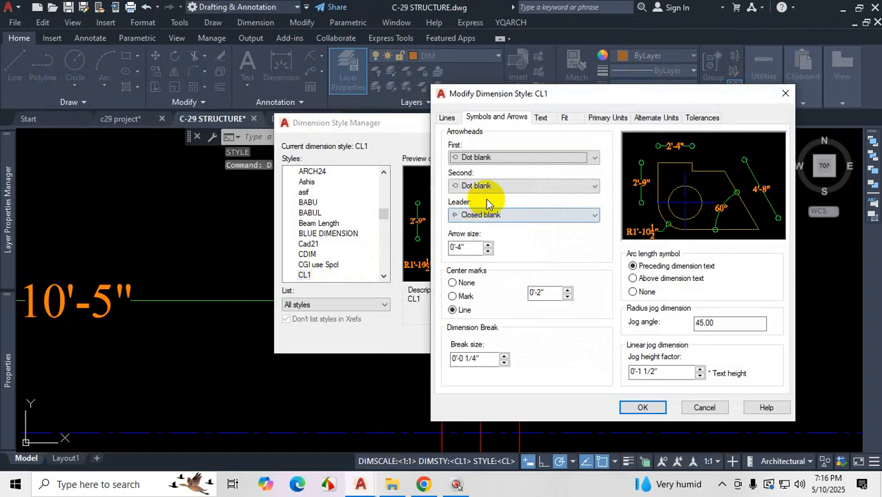
left_click(541, 118)
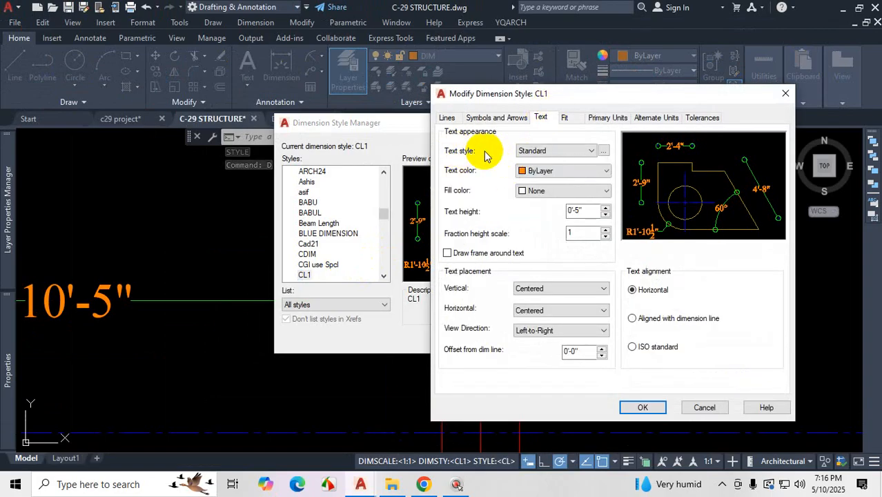
left_click(586, 151)
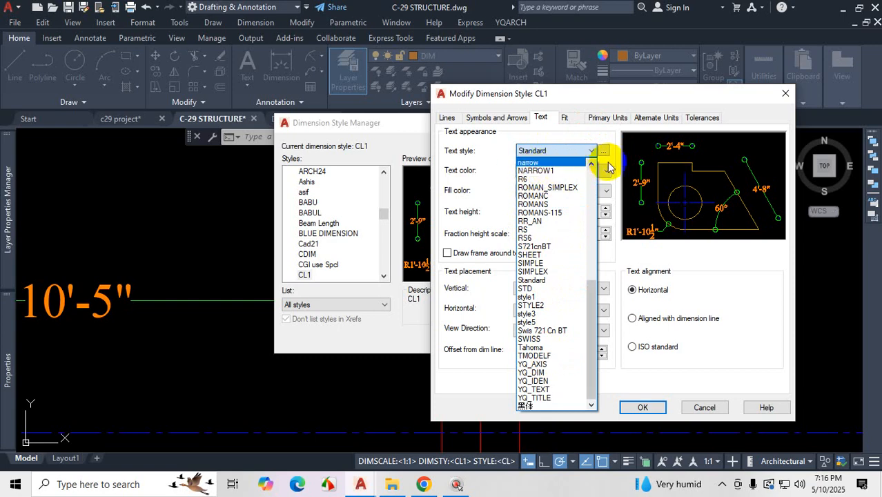
key("ctrl")
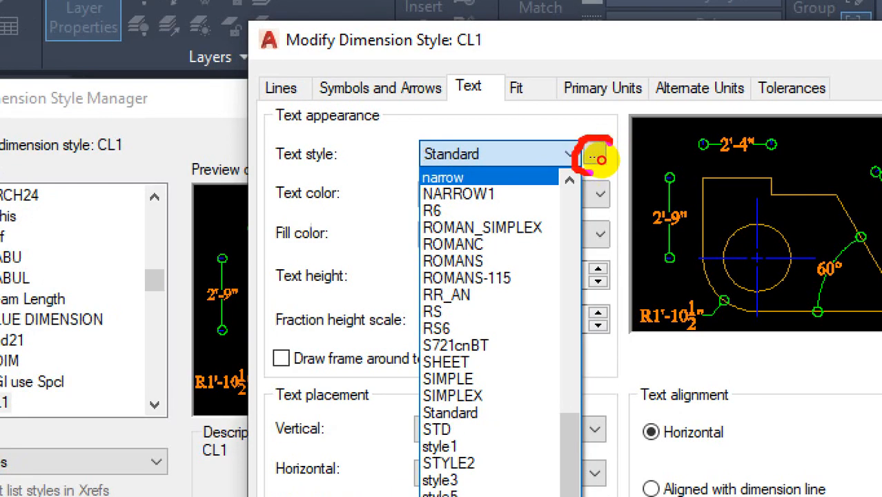
key("Escape")
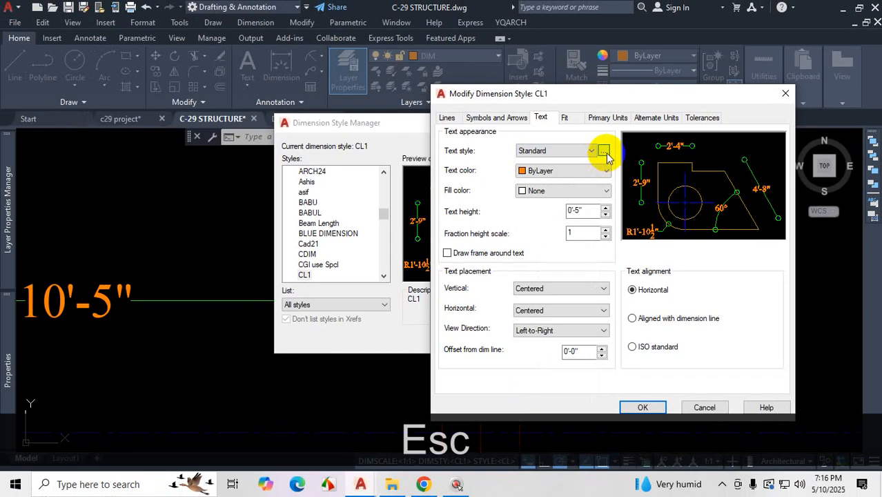
left_click(604, 152)
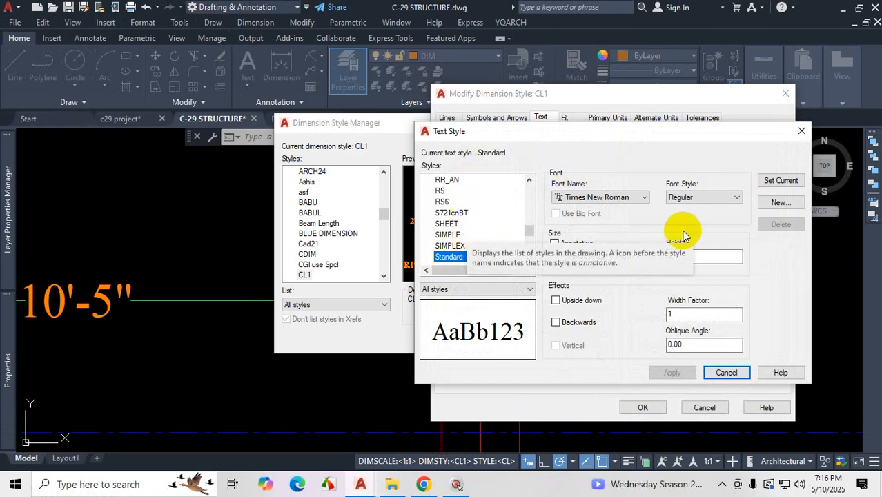
left_click(782, 202)
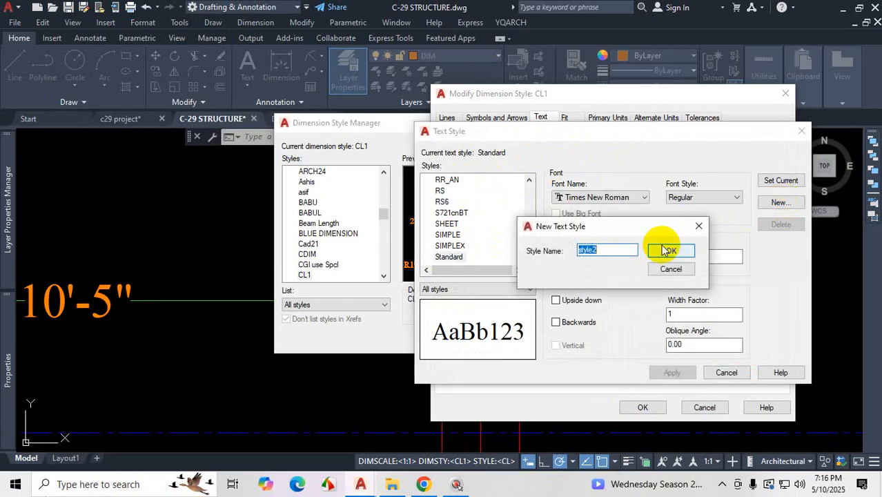
type("CL1")
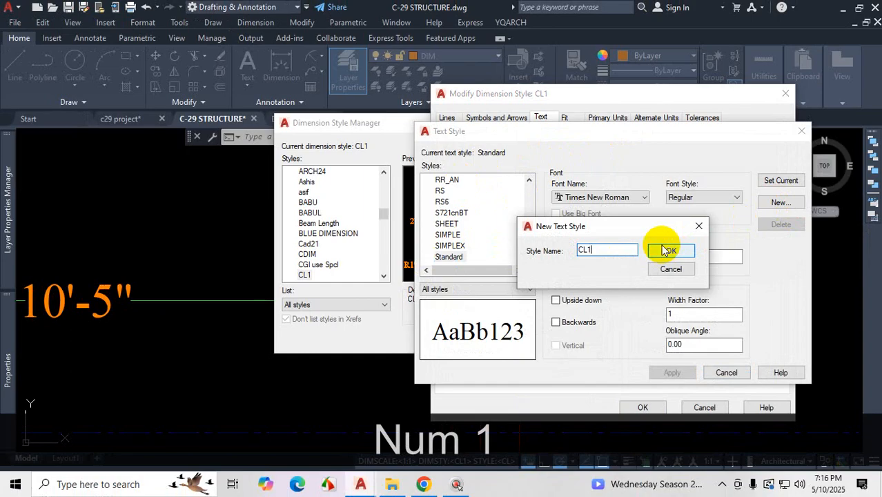
left_click(671, 251)
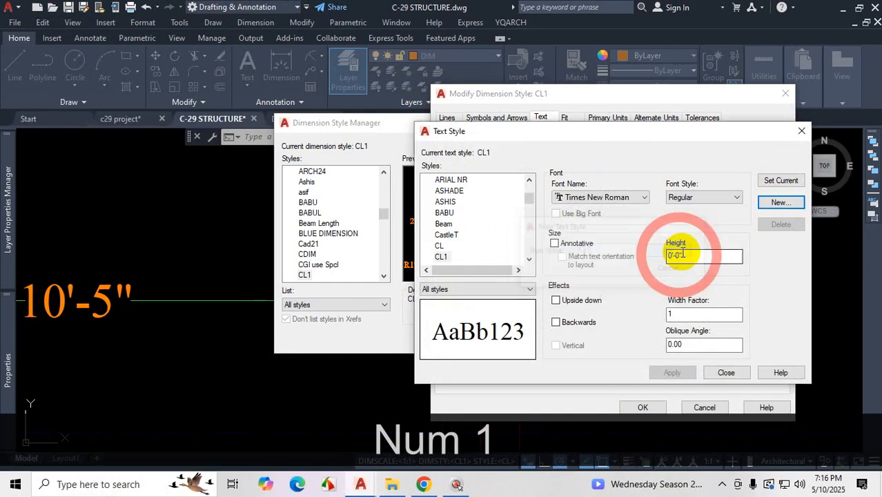
- Set the CL1 text style's height to 6 inches, apply it and make that style current
left_click(445, 262)
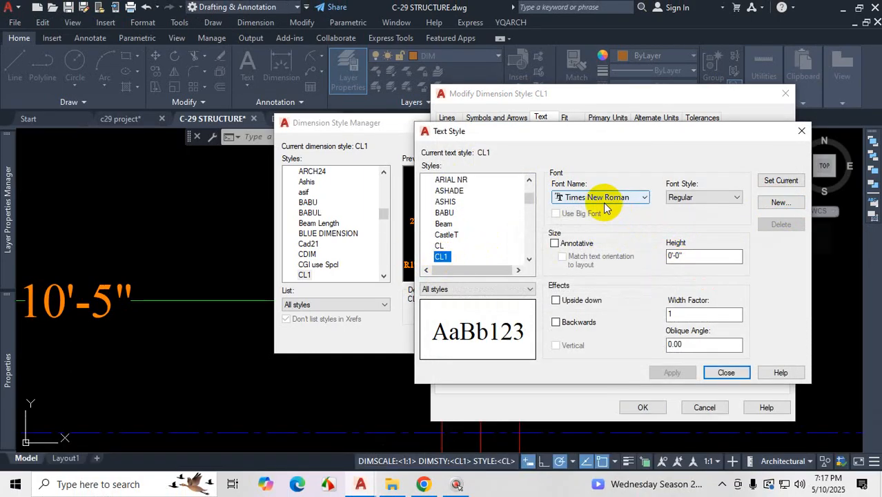
left_click(682, 199)
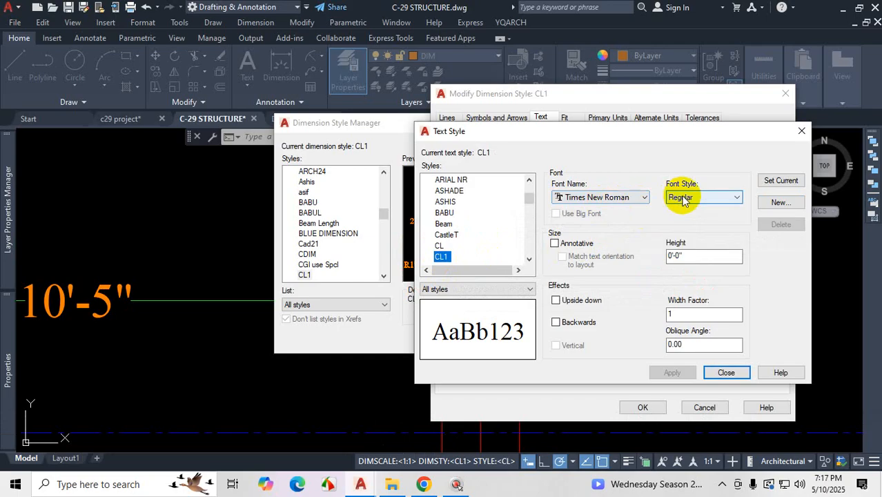
left_click(679, 257)
left_click_drag(684, 257, 645, 257)
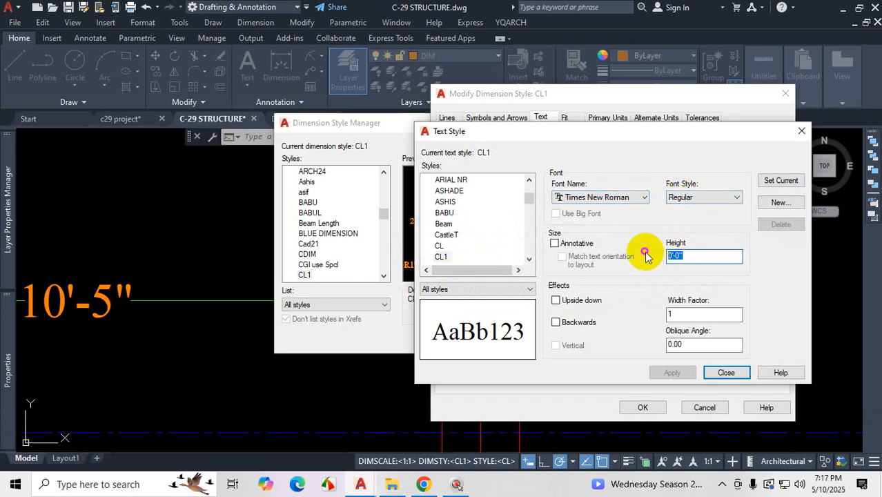
type("6")
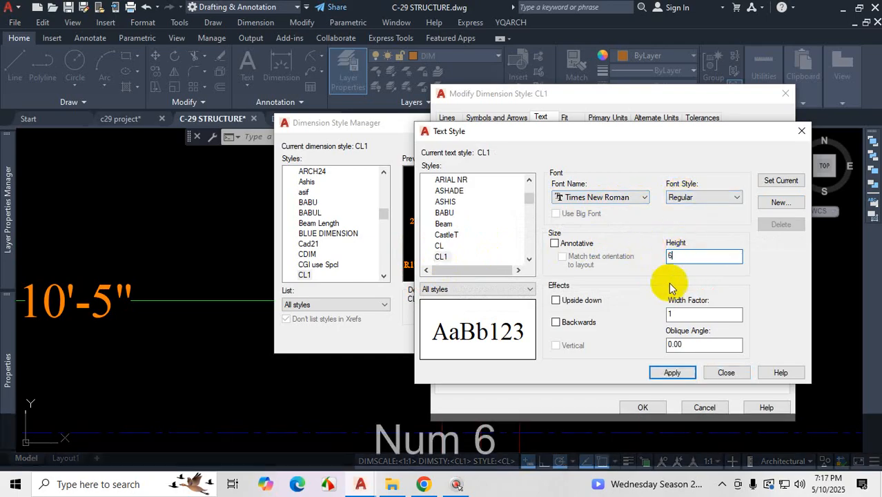
left_click(679, 314)
left_click(671, 372)
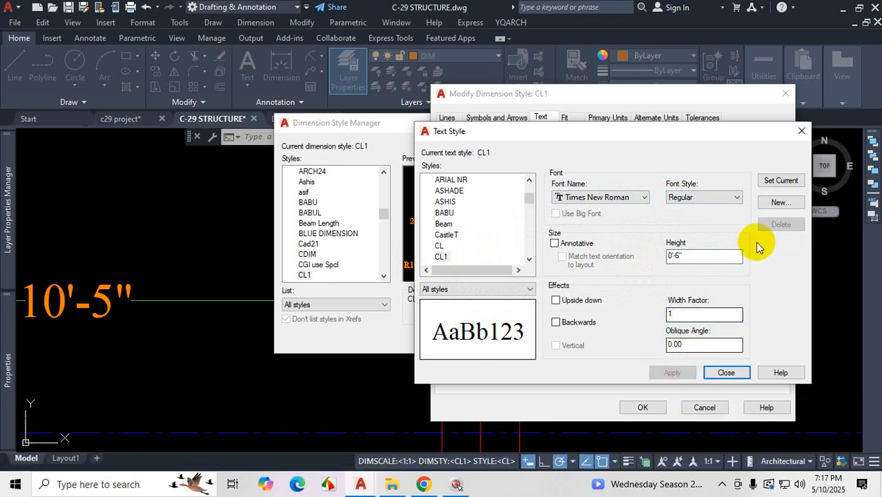
left_click(778, 180)
left_click(724, 373)
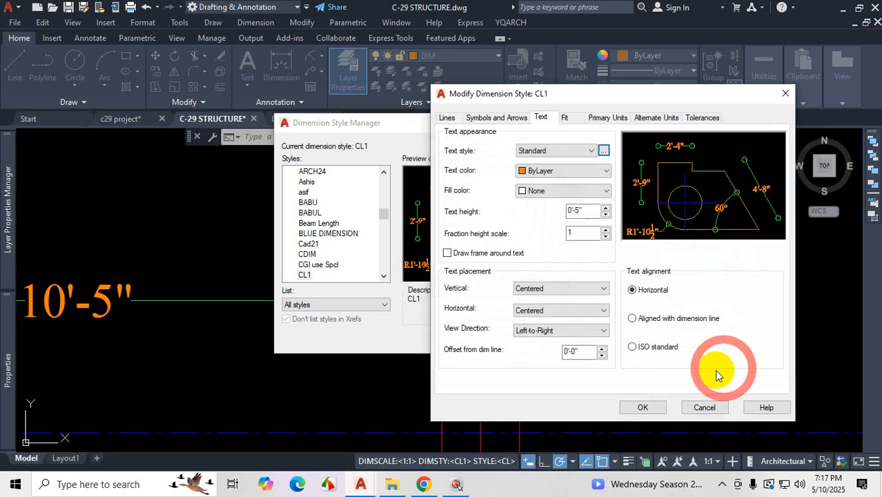
- Assign the CL1 text style to the dimension text of the CL1 dimension style
left_click(589, 151)
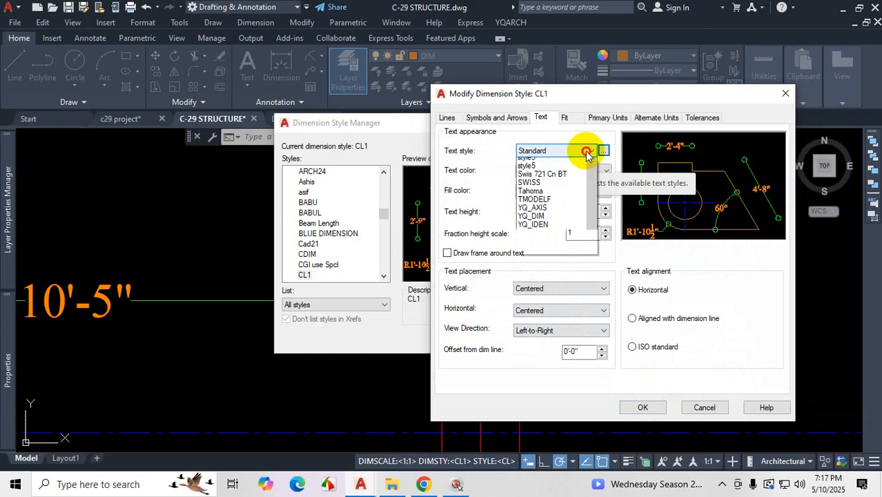
scroll(545, 247, "up", 9)
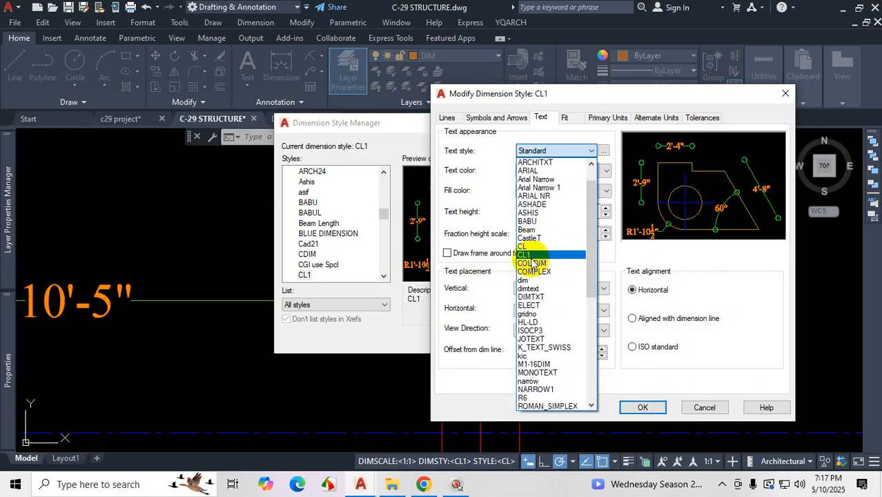
left_click(524, 254)
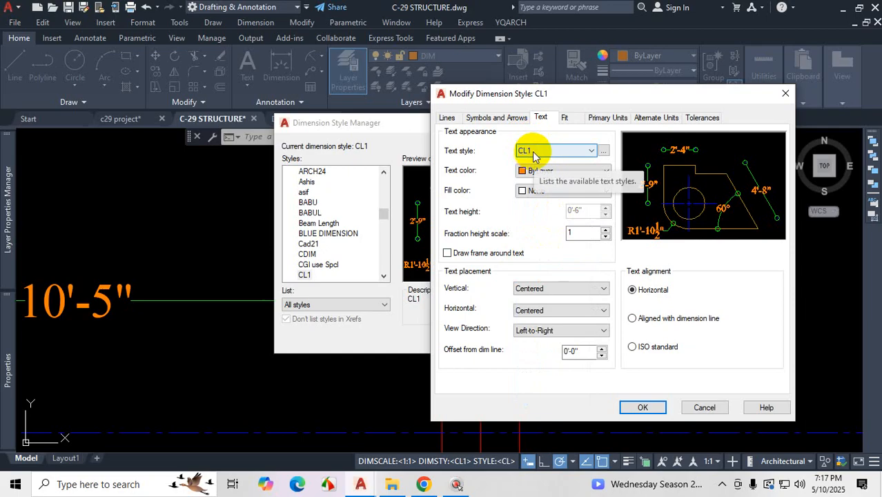
- Change the CL1 text style's font to Tempus Sans ITC and apply the change
left_click(604, 151)
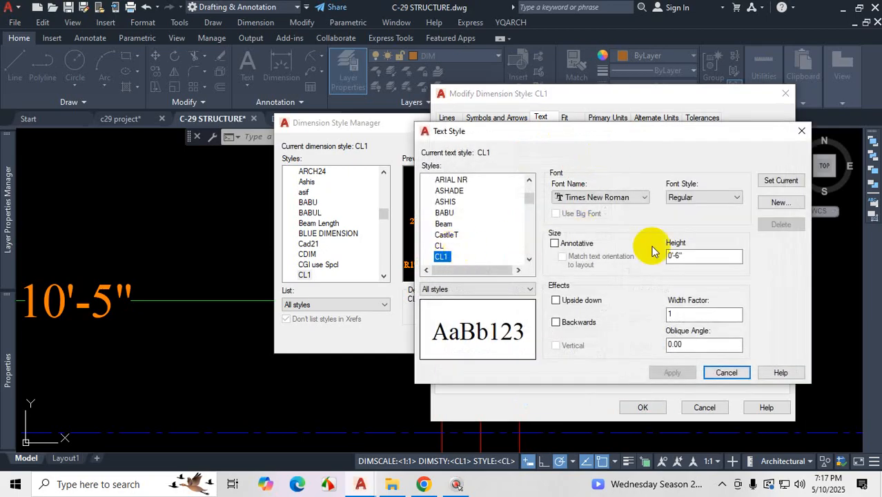
left_click(631, 198)
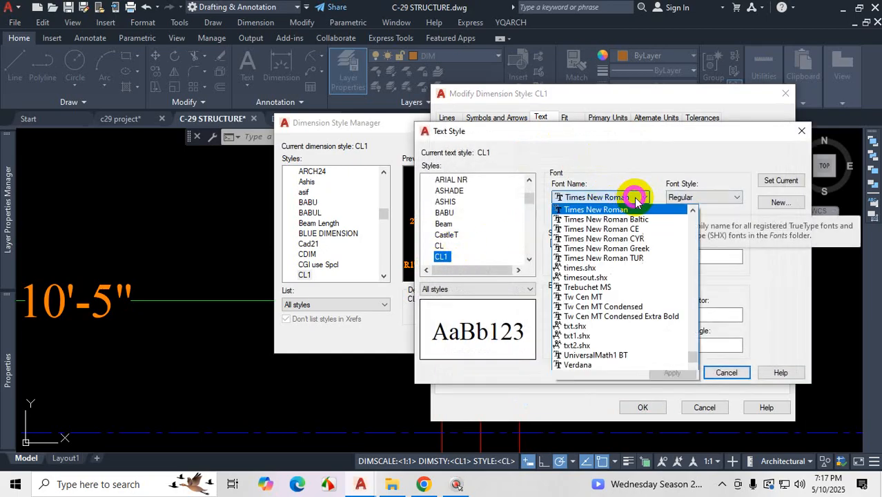
scroll(608, 269, "up", 1)
left_click(600, 229)
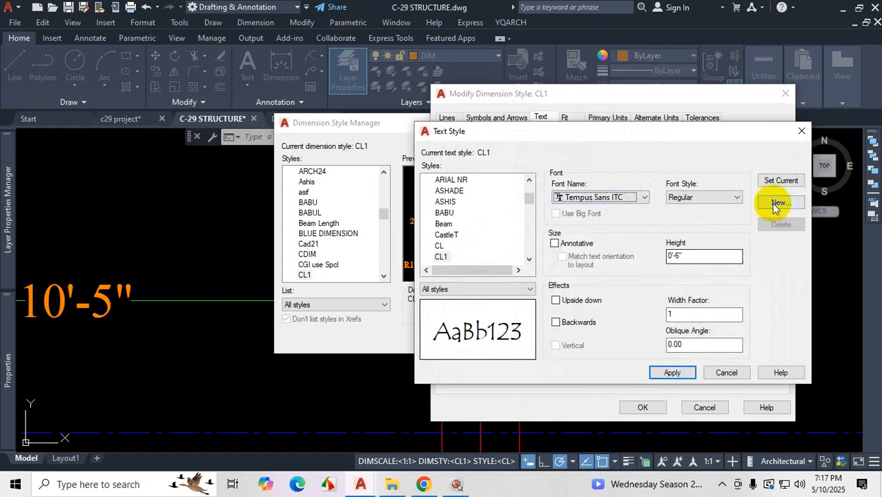
left_click(674, 372)
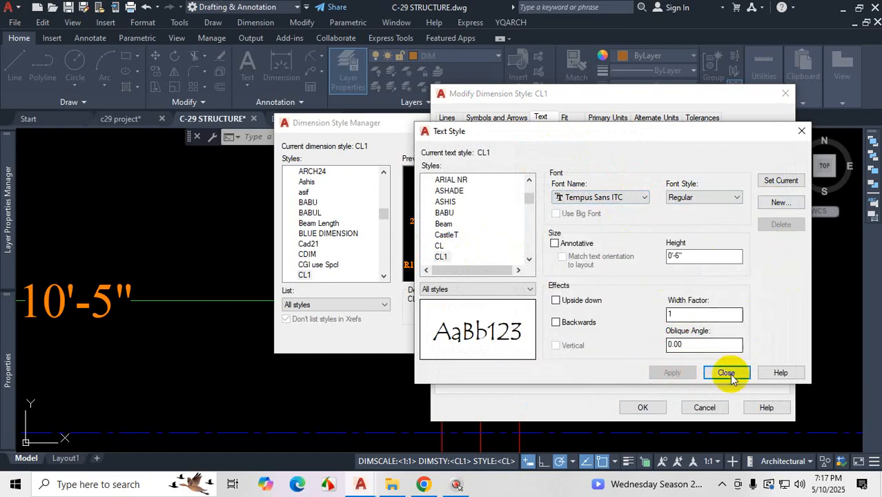
left_click(726, 373)
- Switch the dimension text style to COL-DIM and back to CL1
left_click(561, 151)
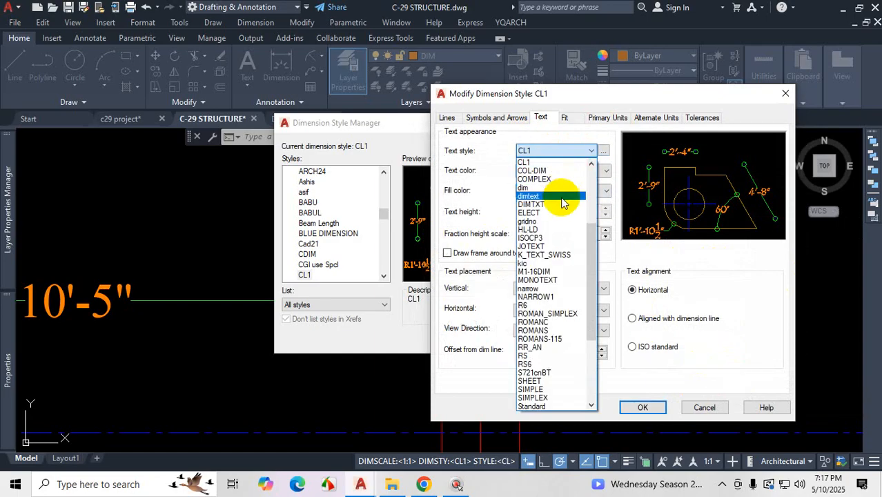
left_click(557, 175)
left_click(565, 149)
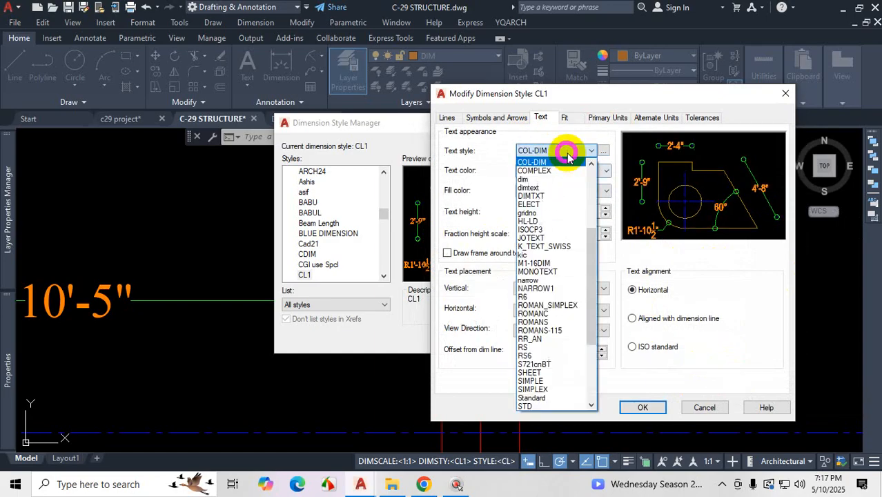
scroll(556, 176, "up", 1)
left_click(544, 179)
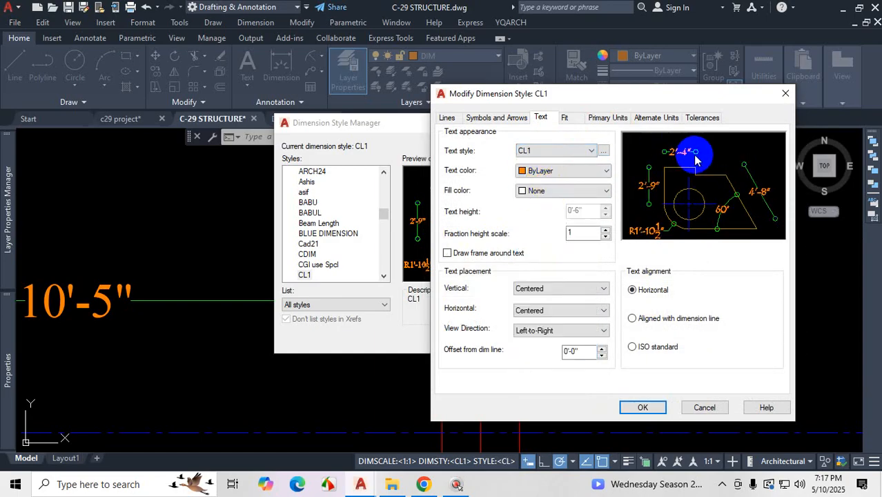
key("ctrl+1")
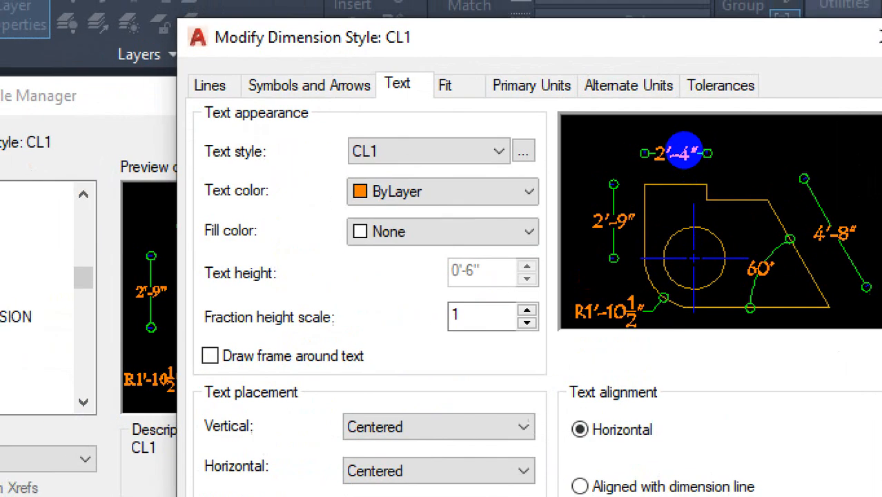
left_click(684, 151)
mouse_move(662, 163)
left_mouse_down()
mouse_move(669, 157)
mouse_move(642, 138)
mouse_move(715, 149)
left_mouse_up()
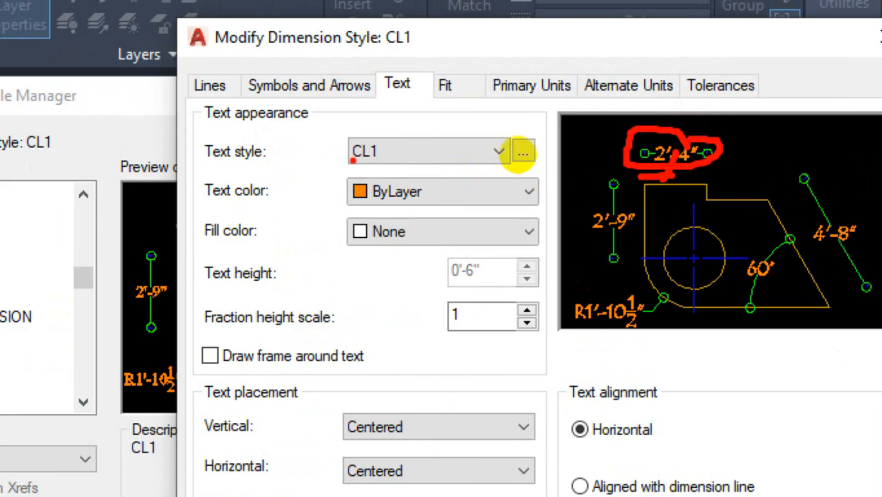
left_click_drag(212, 276, 329, 283)
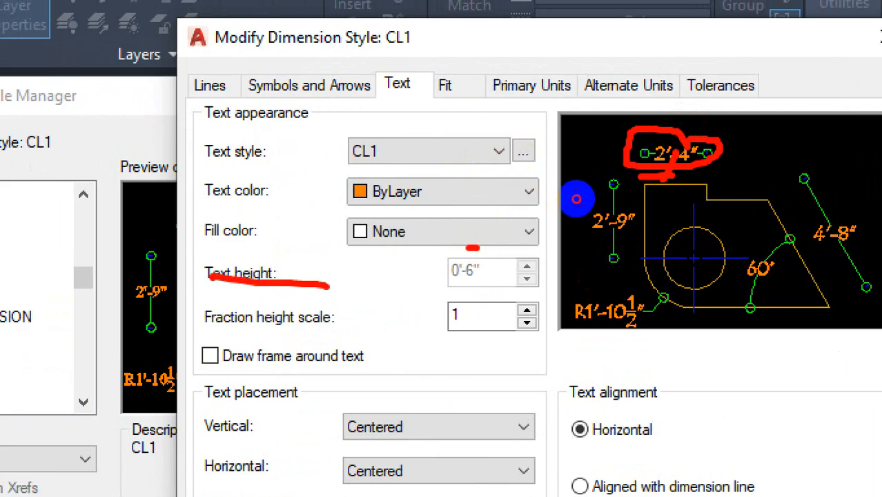
mouse_move(477, 248)
left_mouse_down()
mouse_move(453, 298)
mouse_move(495, 269)
left_mouse_up()
key("Escape")
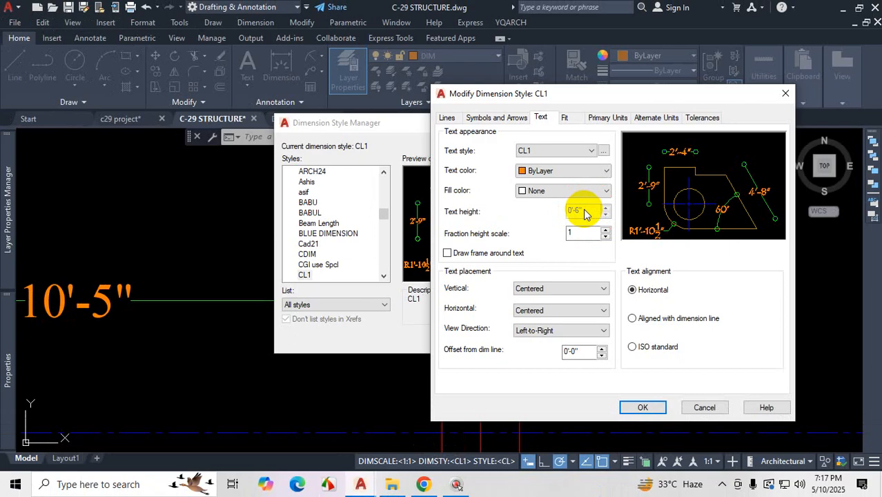
- Set the CL1 text style's height to 0, apply it and return to the dimension style settings
left_click(603, 150)
left_click(700, 257)
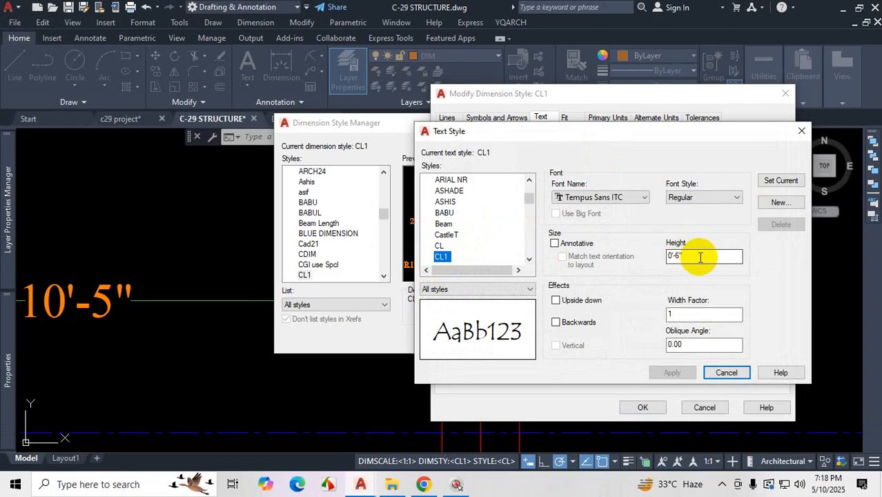
left_click_drag(695, 257, 645, 257)
type("0")
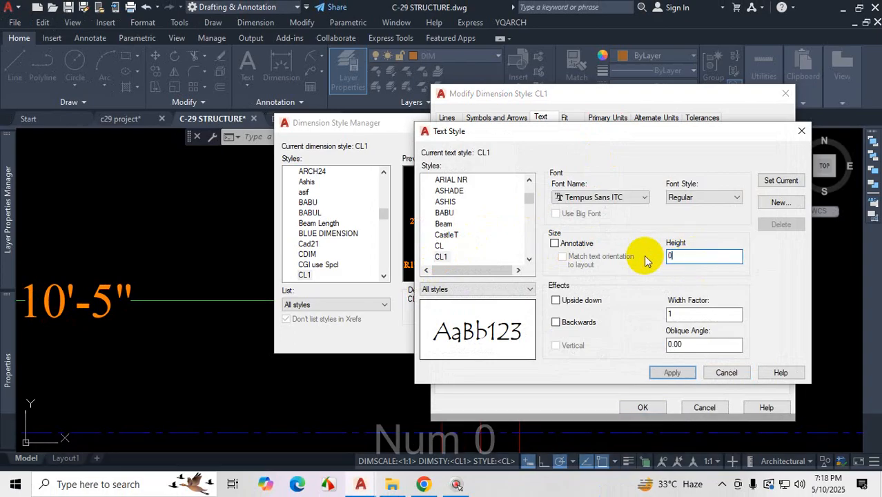
key("Return")
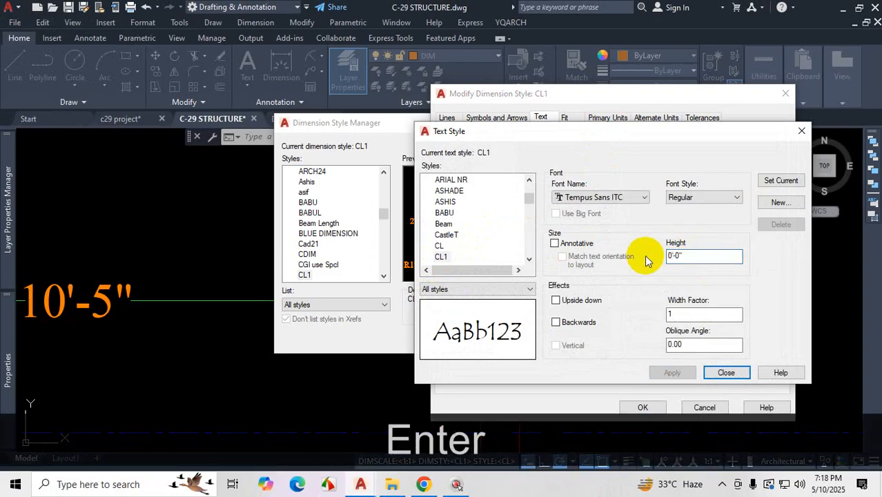
left_click(724, 373)
- Switch the dimension text style to DIMTXT and back to CL1 so the dimension style's text height can be edited
left_click(571, 152)
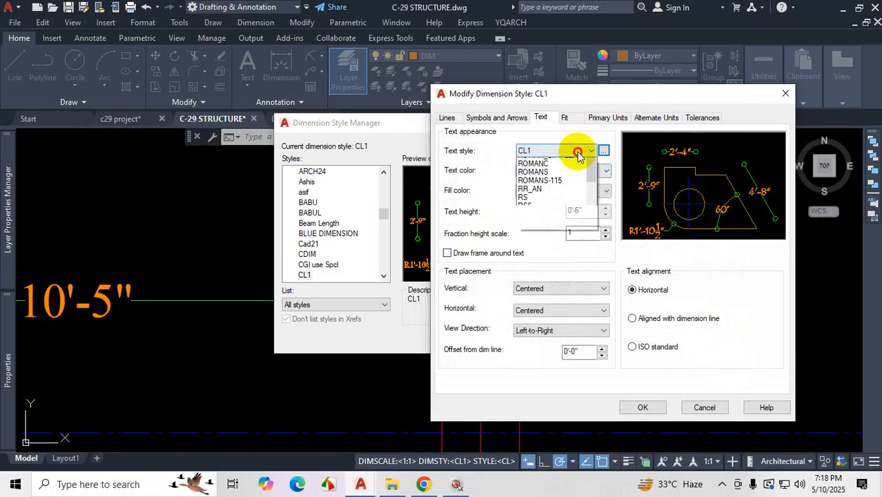
left_click(571, 197)
left_click(571, 151)
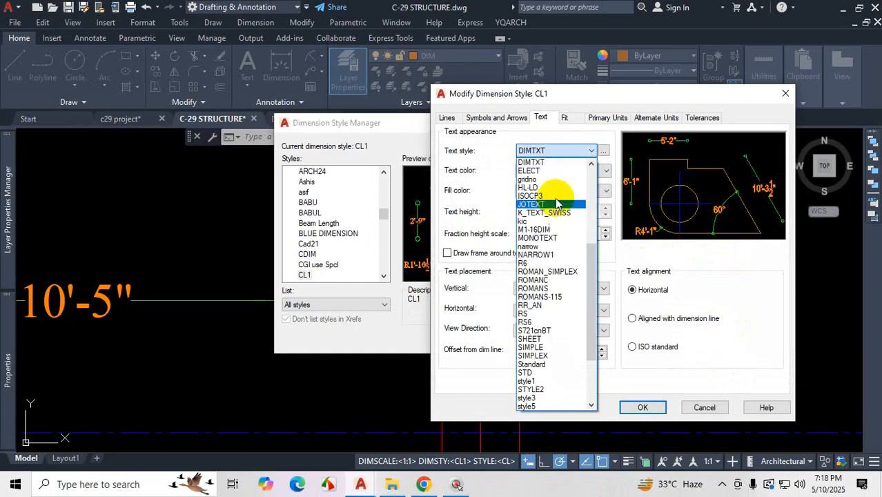
scroll(557, 197, "up", 5)
left_click(528, 222)
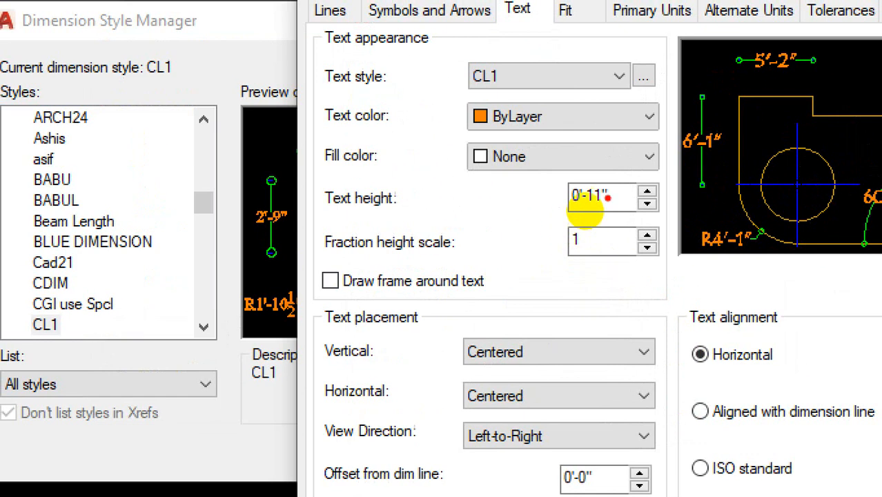
- Set the CL1 dimension style's own text height to 6 inches
mouse_move(597, 178)
left_mouse_down()
mouse_move(552, 199)
mouse_move(599, 170)
left_mouse_up()
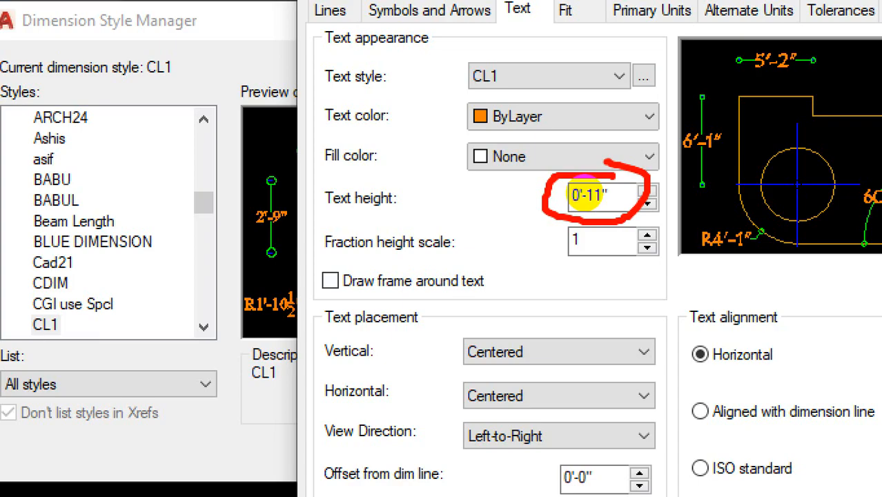
key("Escape")
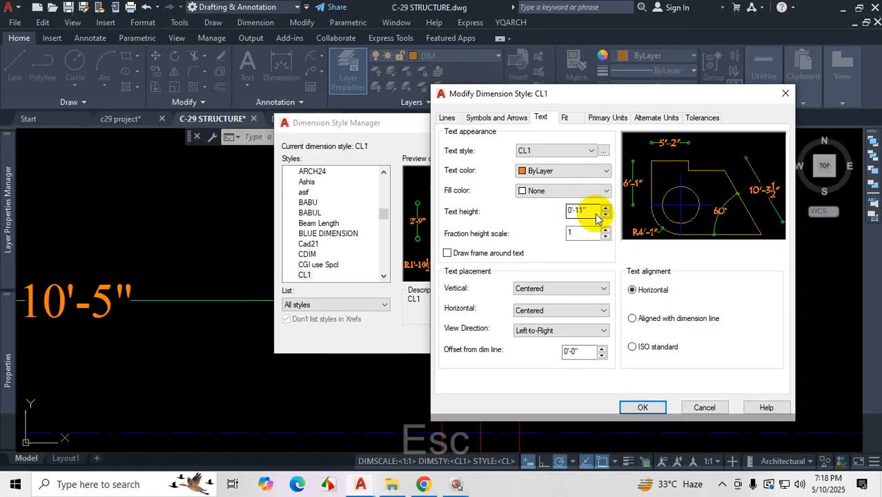
left_click_drag(608, 194, 510, 191)
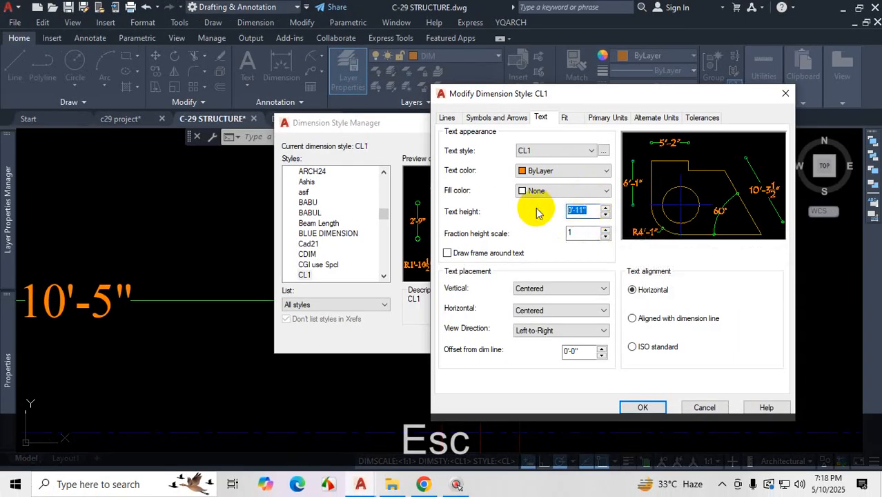
type("6")
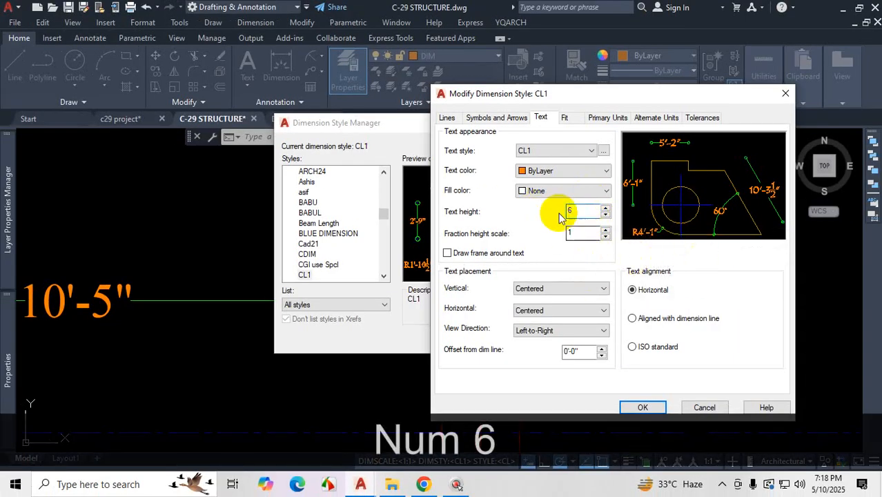
- Set the CL1 dimension style's text color to index color 128
left_click(571, 172)
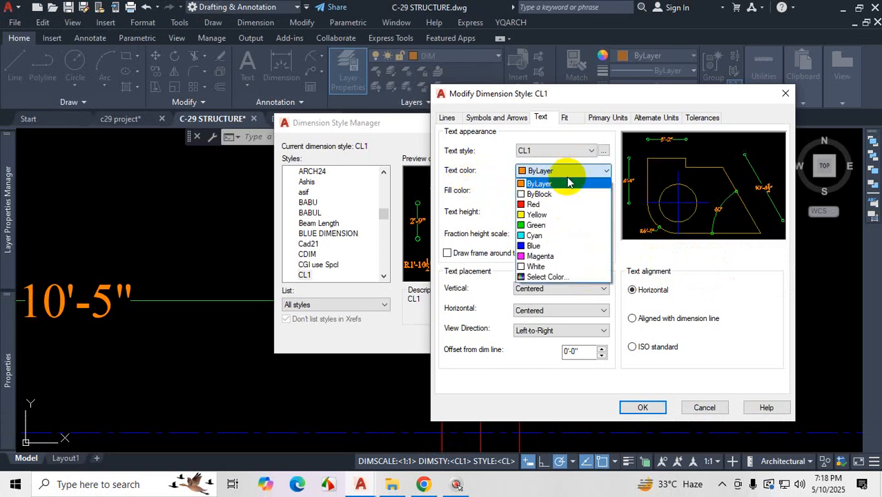
left_click(549, 276)
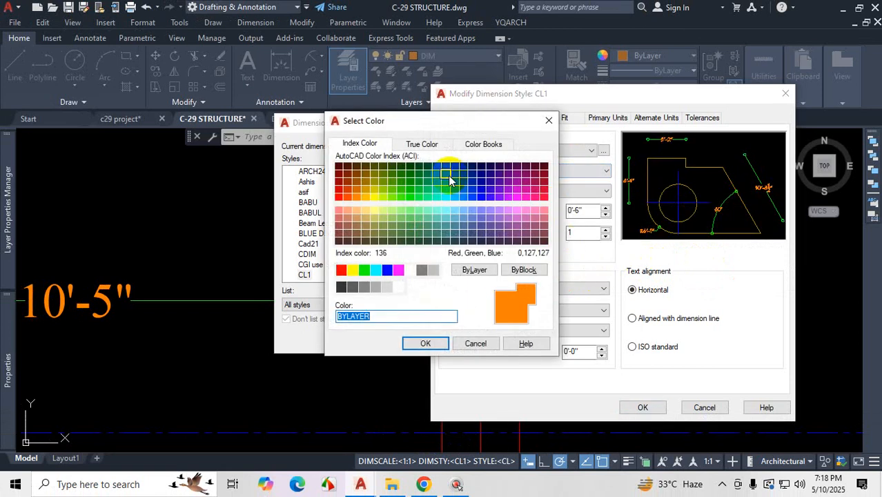
left_click(434, 167)
left_click(434, 343)
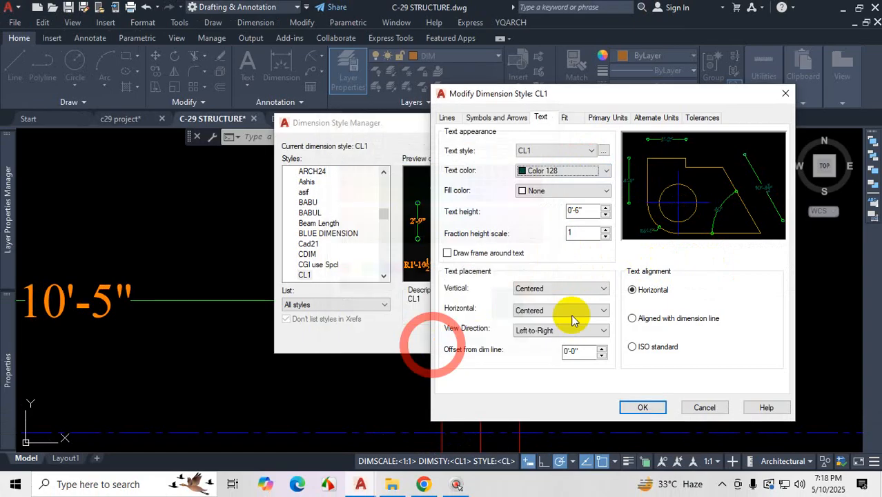
- Change the CL1 dimension style's text color to orange, index color 30
left_click(597, 171)
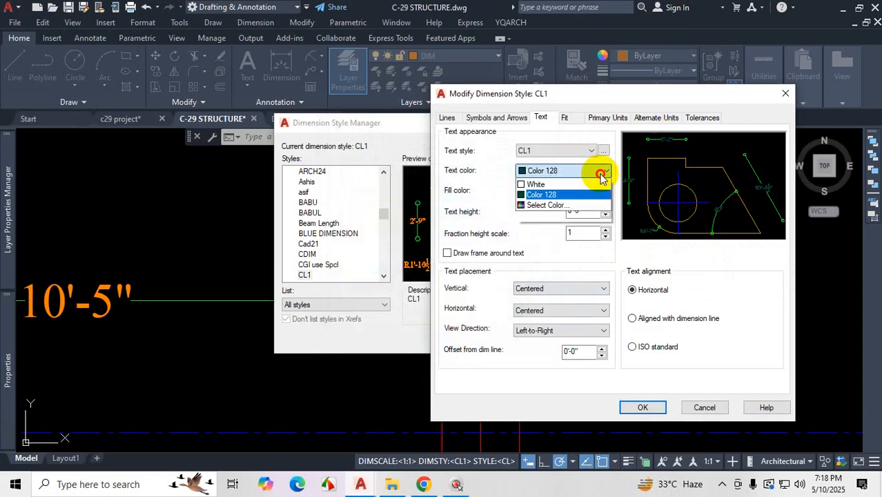
left_click(544, 277)
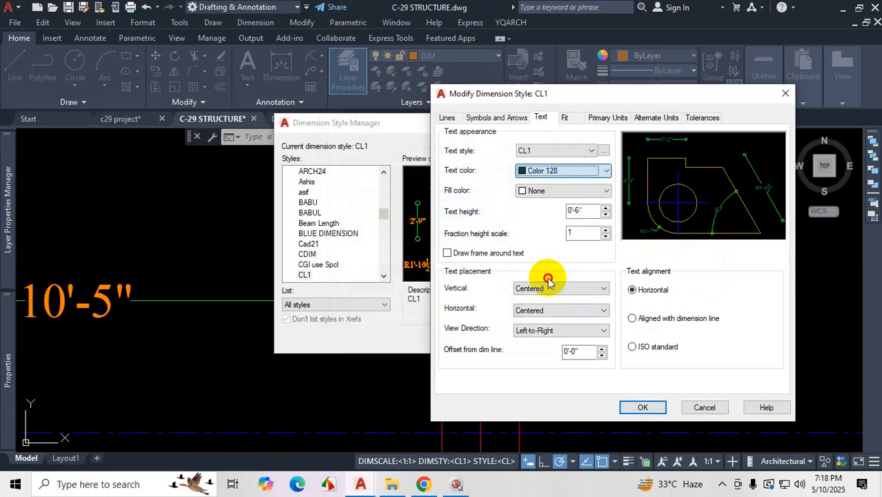
left_click(583, 172)
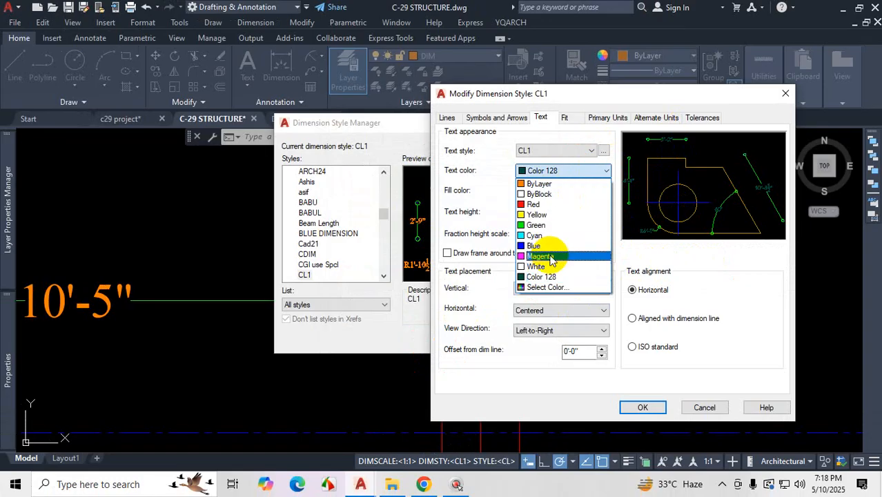
left_click(543, 287)
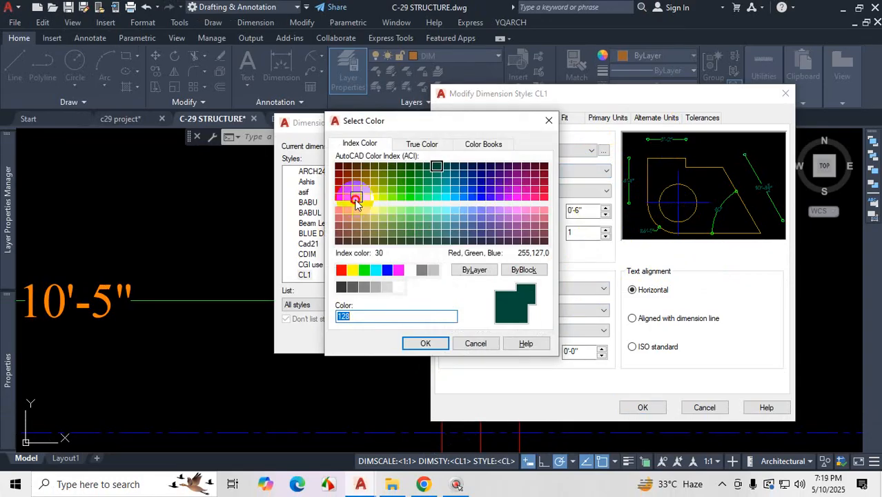
left_click(354, 200)
left_click(425, 343)
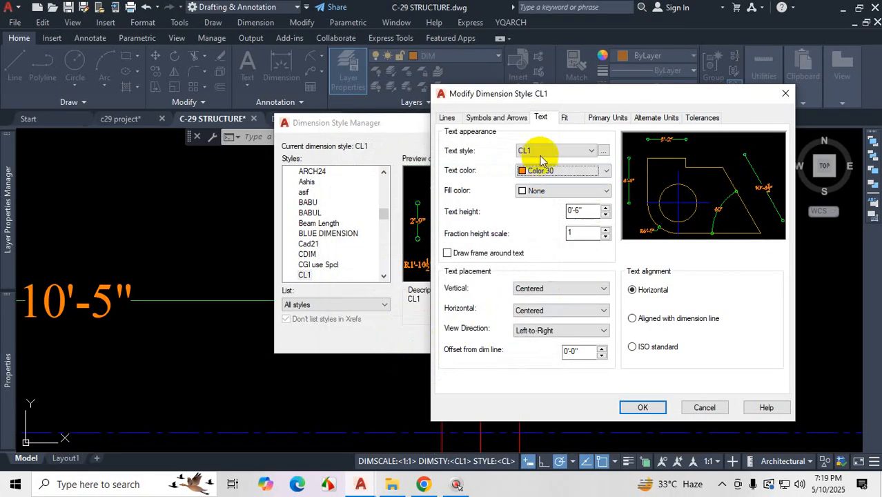
- Set the CL1 text fill color to Red, save the style and check the dimension between grids 1 and 2
left_click(585, 199)
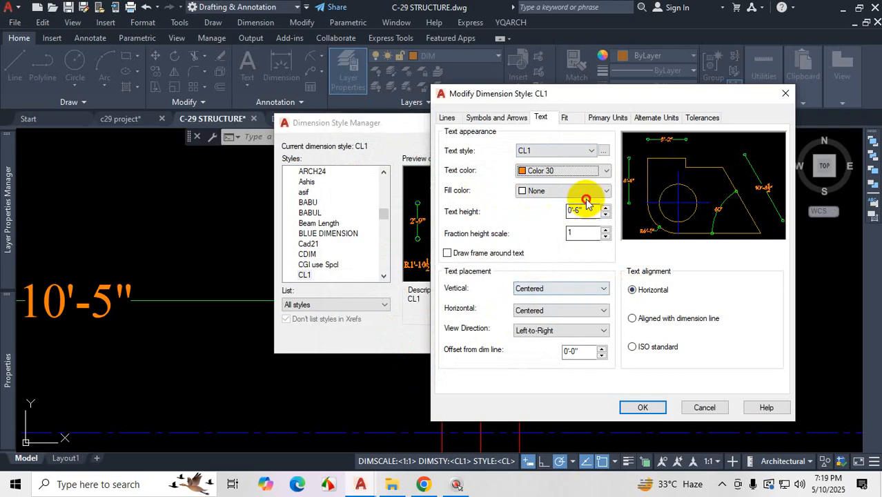
left_click(545, 250)
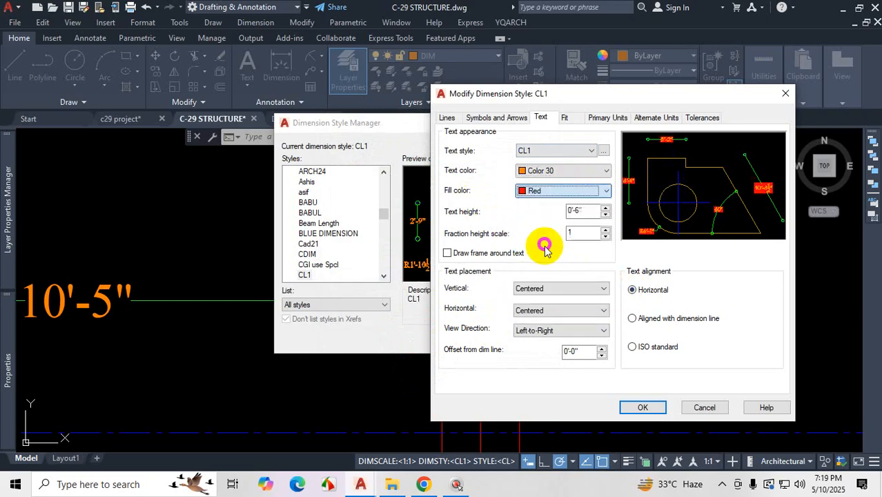
left_click(632, 406)
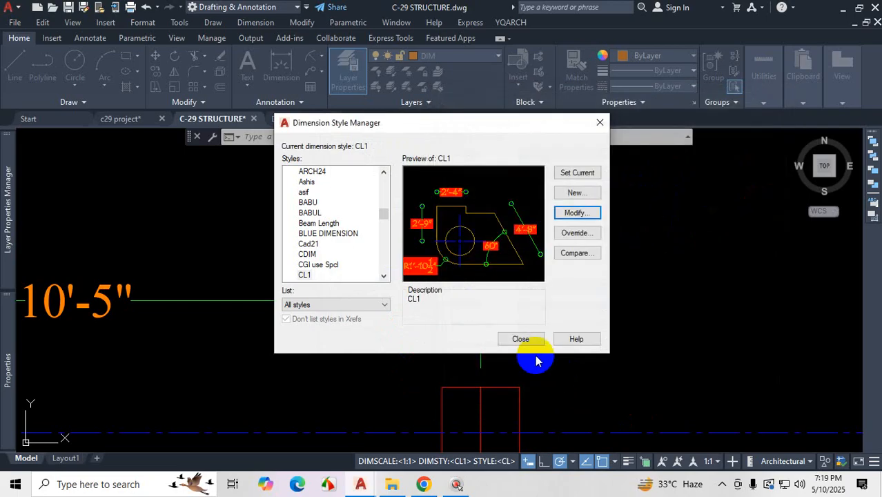
left_click(525, 339)
scroll(693, 338, "down", 5)
scroll(536, 354, "up", 3)
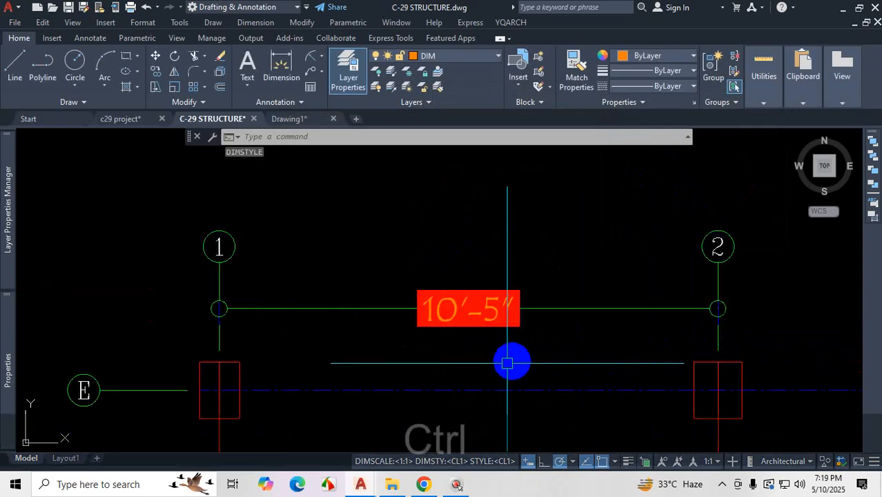
key("ctrl+1")
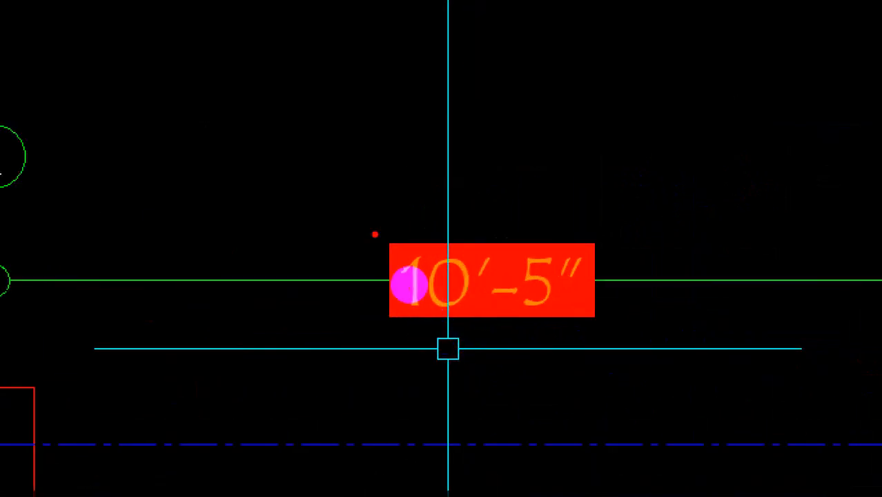
mouse_move(380, 236)
left_mouse_down()
mouse_move(413, 330)
mouse_move(526, 300)
mouse_move(231, 235)
left_mouse_up()
key("Escape")
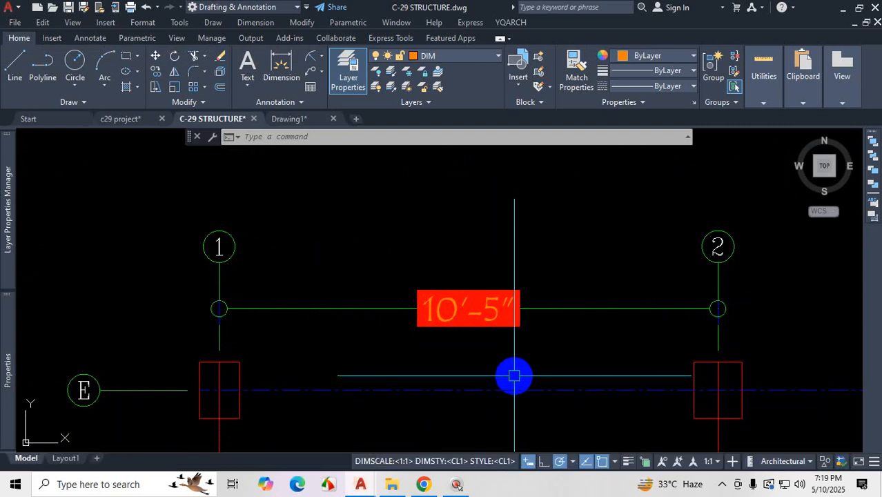
- Modify the CL1 dimension style so its text fill color is None, save it and set the style current
type("d")
key("Return")
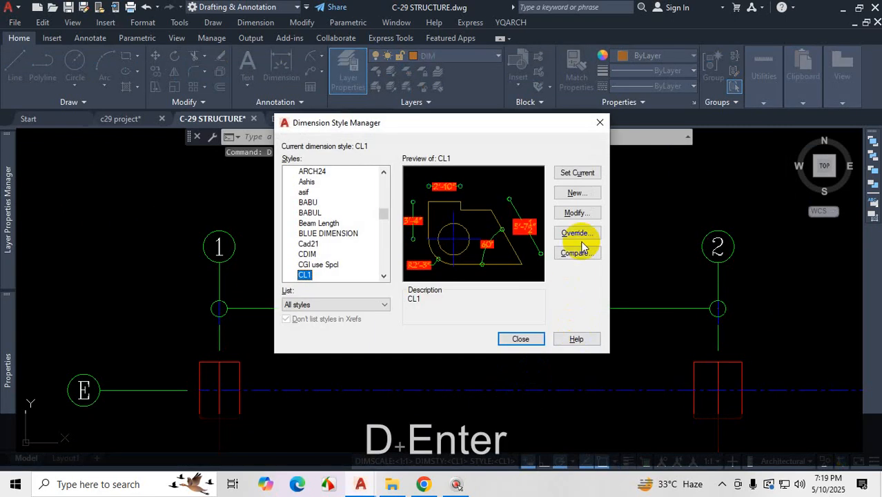
left_click(590, 214)
left_click(571, 191)
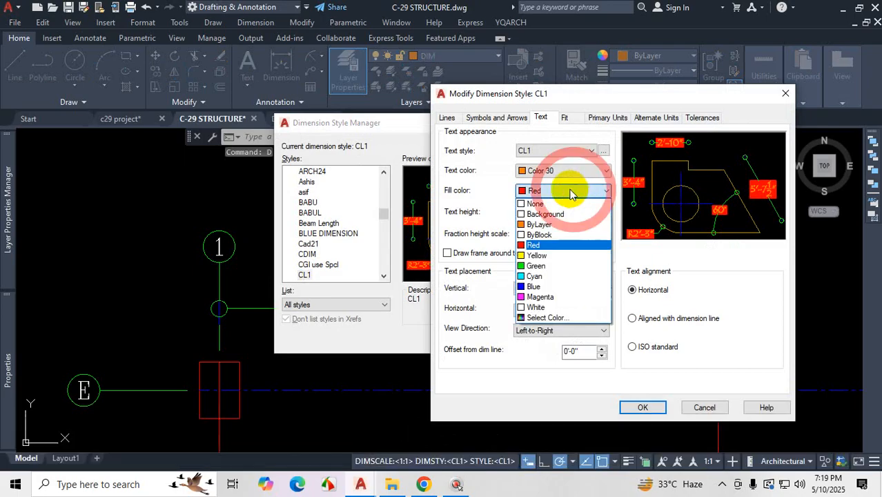
left_click(537, 204)
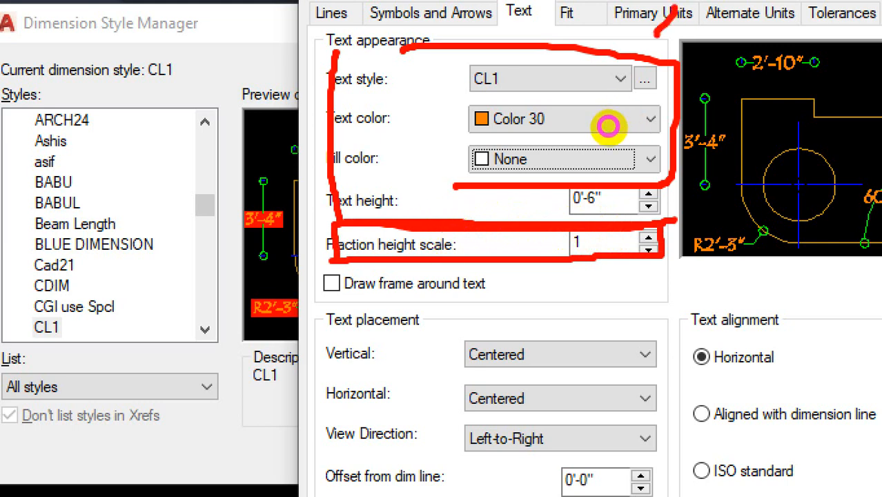
key("Escape")
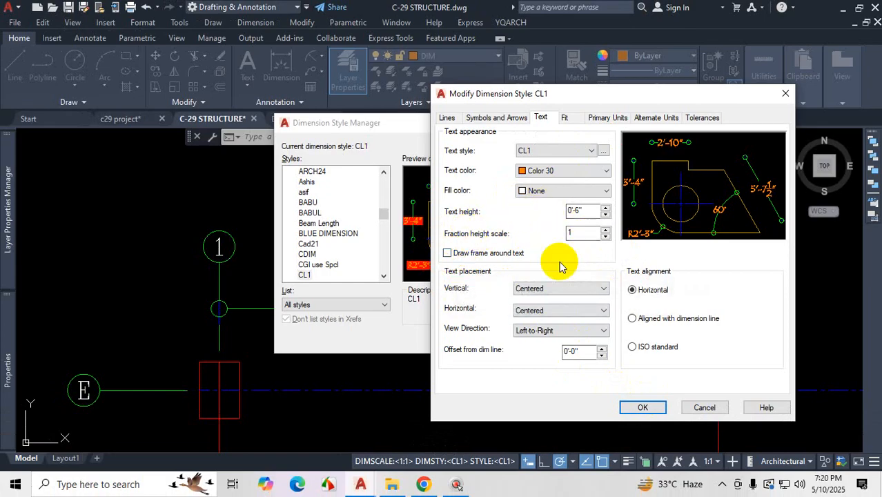
left_click(644, 407)
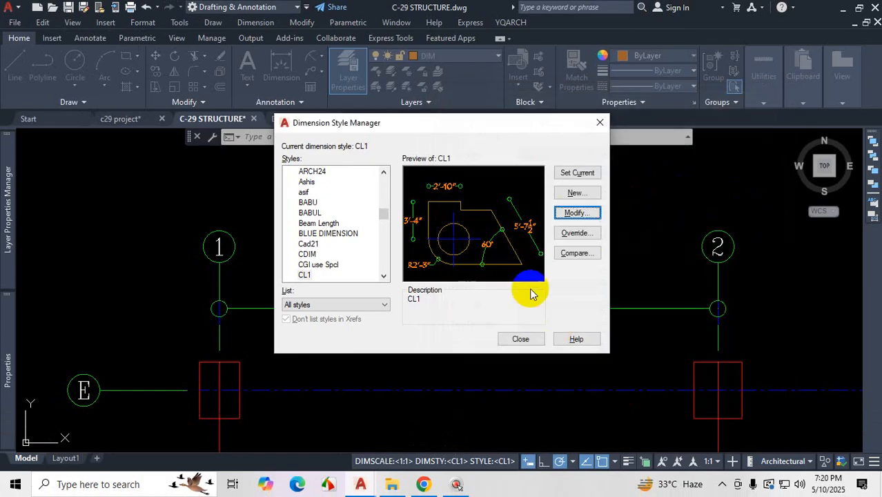
left_click(579, 172)
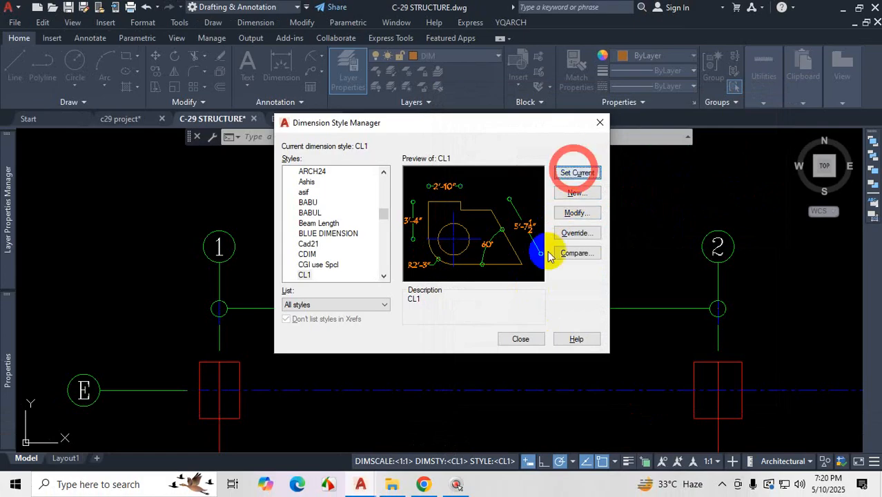
- Try the frame around text in the CL1 dimension style, turn it off again, save and set the style current
left_click(575, 213)
left_click(463, 254)
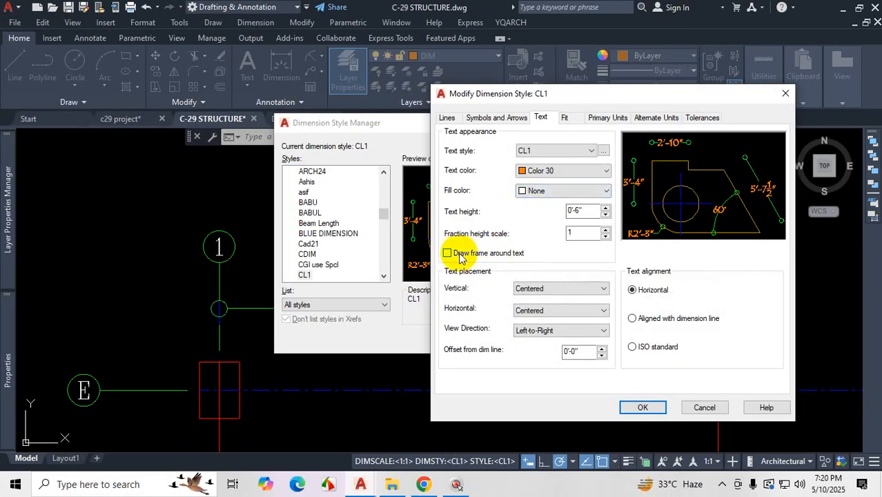
left_click(448, 253)
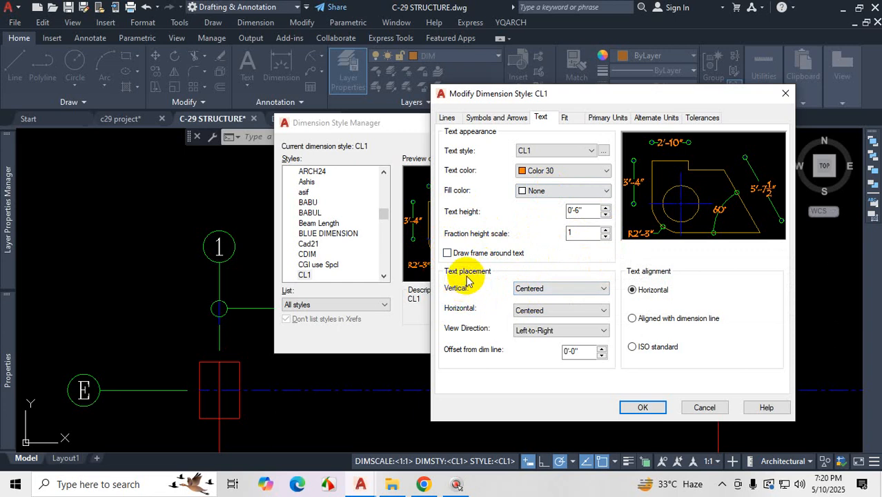
left_click(643, 407)
left_click(576, 172)
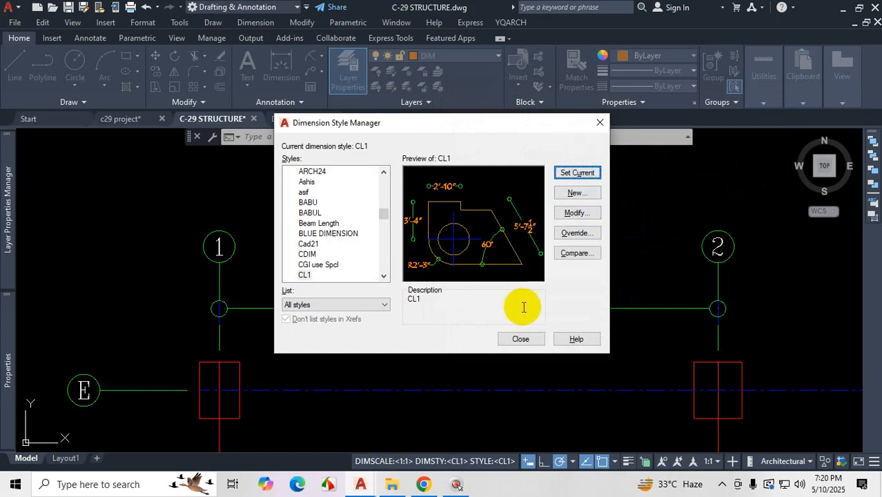
left_click(519, 338)
- Dimension the vertical spacing between grid lines E and D beside the first column line, using the CL1 style
scroll(468, 228, "down", 6)
scroll(429, 256, "up", 2)
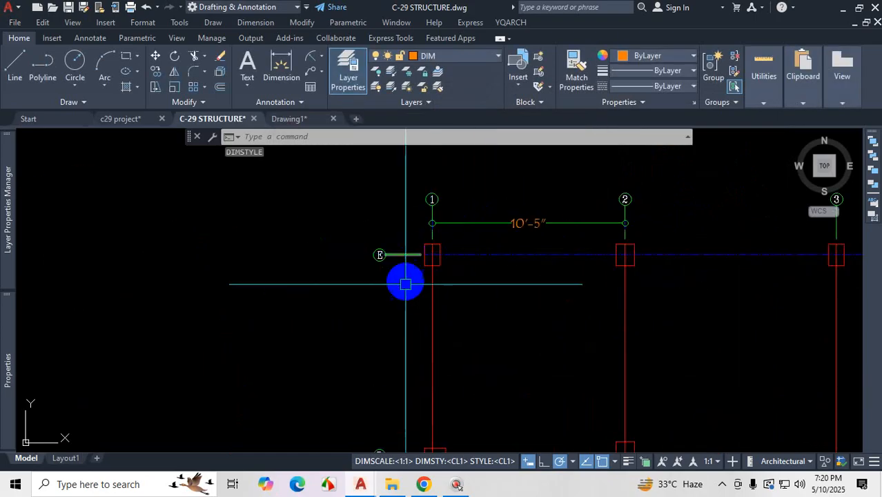
scroll(471, 264, "down", 1)
scroll(467, 319, "up", 1)
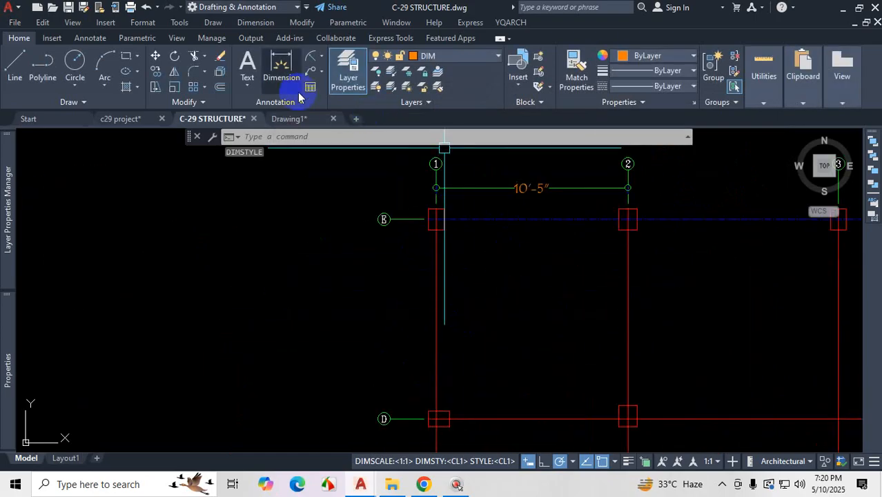
left_click(281, 63)
scroll(417, 230, "up", 4)
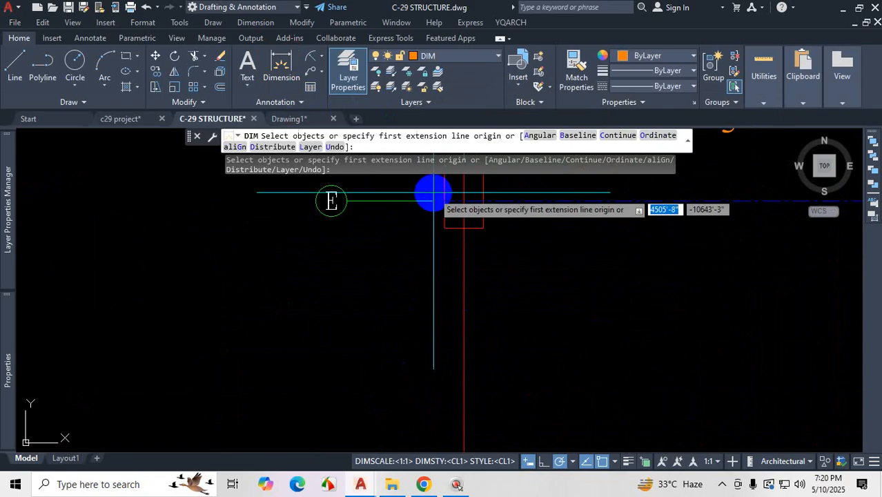
left_click(444, 201)
scroll(436, 254, "down", 5)
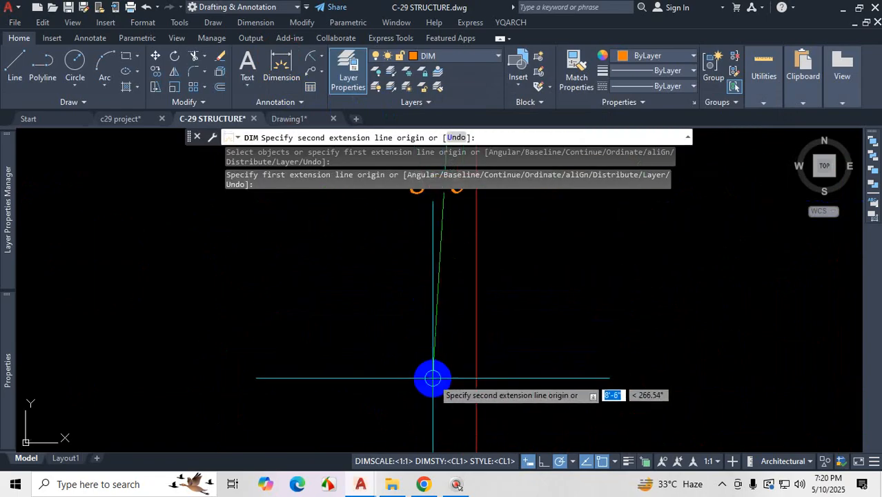
scroll(450, 374, "up", 5)
left_click(392, 362)
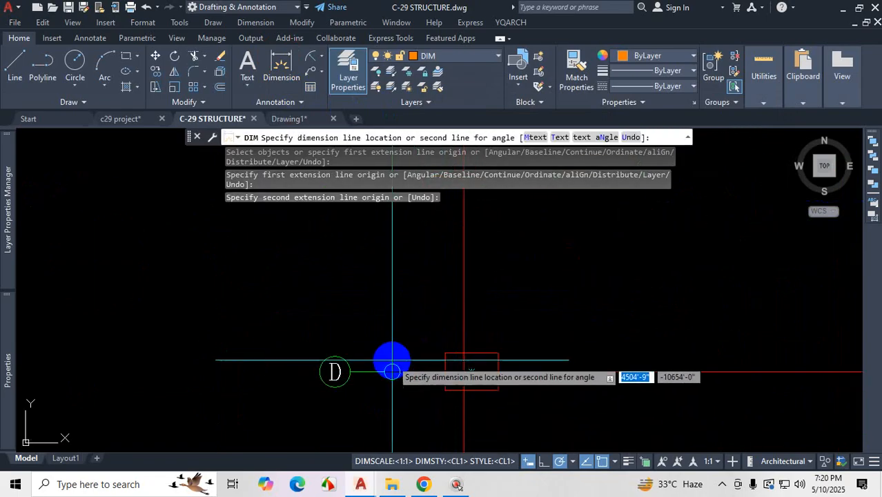
left_click(391, 367)
- Add a diagonal dimension from the column centre at grid 2/E to the column centre at grid 1/D
scroll(399, 361, "down", 3)
scroll(399, 261, "up", 2)
scroll(418, 313, "down", 3)
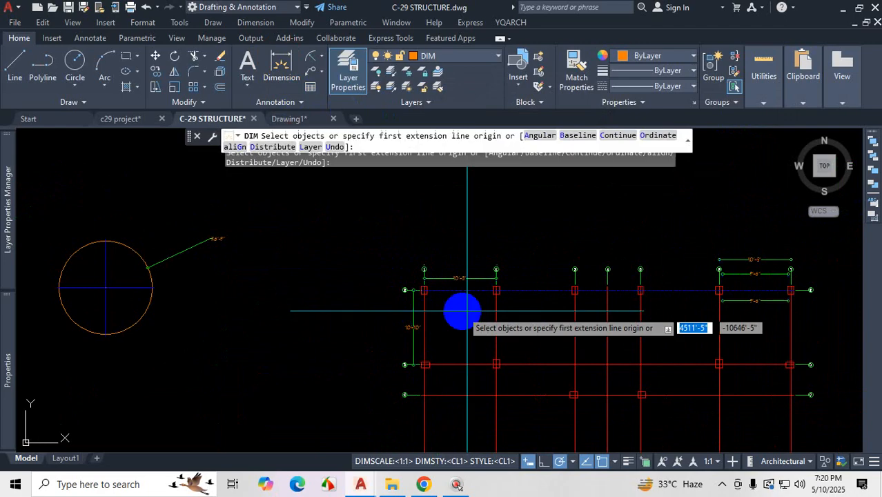
scroll(489, 304, "up", 1)
scroll(488, 289, "up", 4)
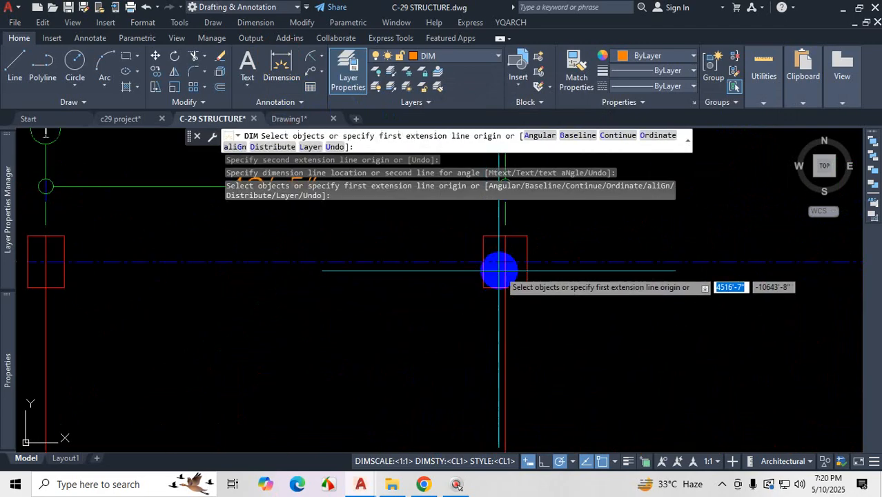
left_click(504, 262)
scroll(417, 339, "down", 4)
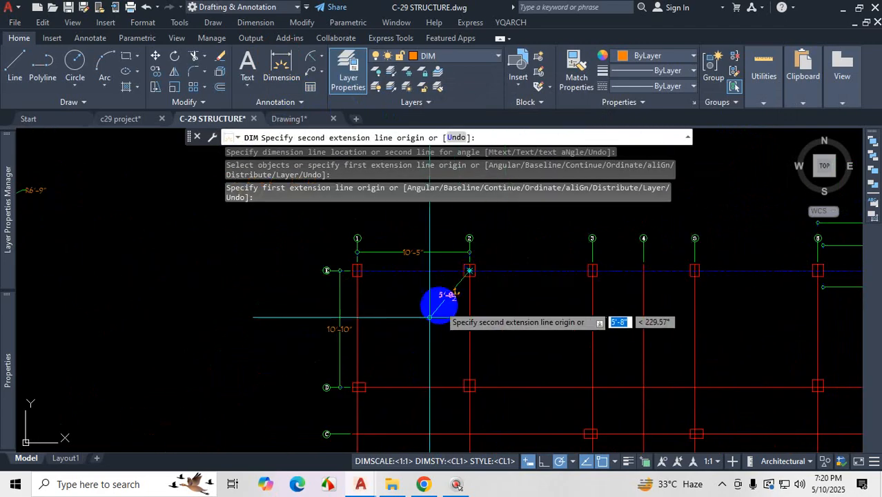
scroll(354, 387, "up", 4)
scroll(354, 387, "up", 4)
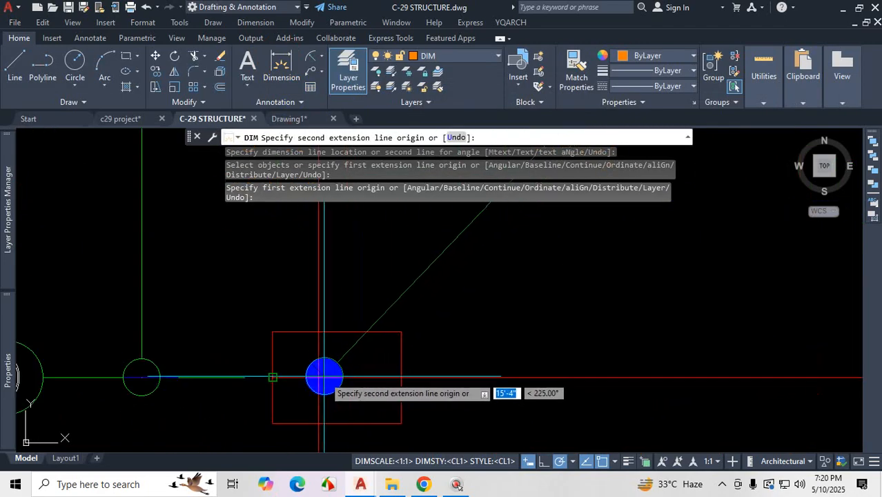
left_click(318, 377)
left_click(445, 315)
scroll(461, 335, "down", 5)
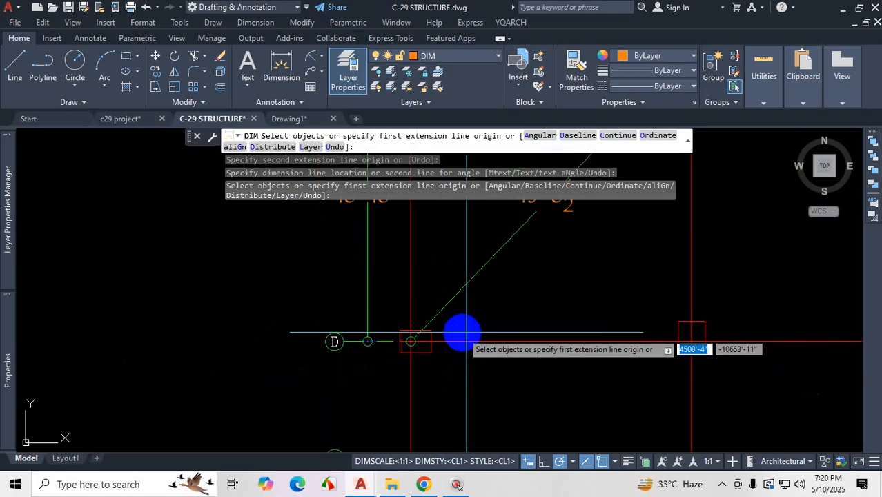
key("Escape")
- Compare the text orientation of the diagonal dimension with the dimension between grids 1 and 2
scroll(470, 349, "up", 3)
scroll(529, 347, "up", 3)
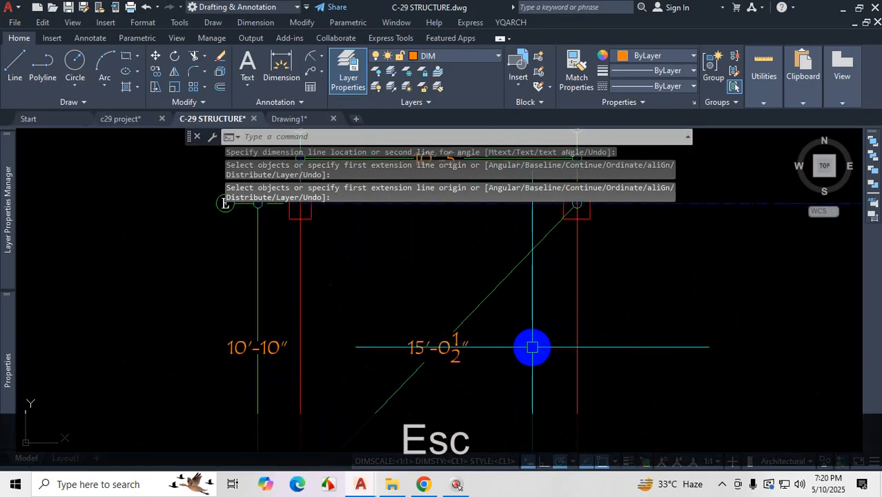
scroll(500, 372, "down", 4)
key("ctrl+1")
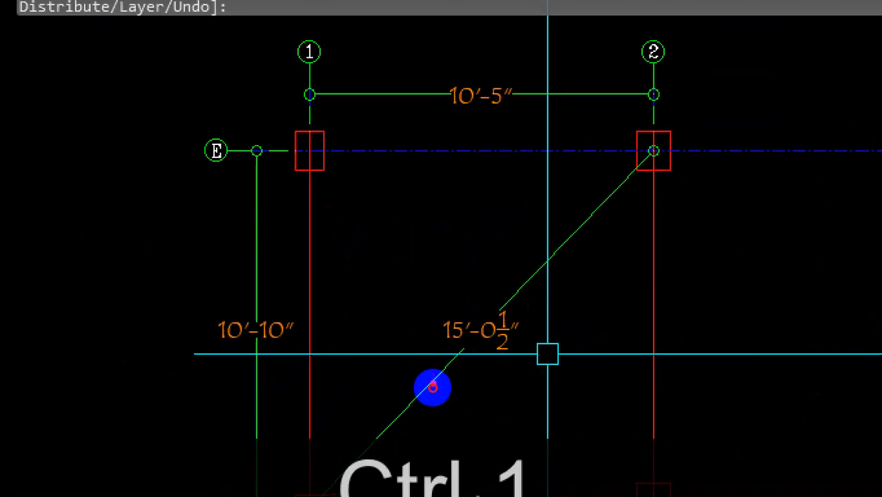
left_click_drag(425, 323, 542, 315)
left_click_drag(446, 97, 506, 94)
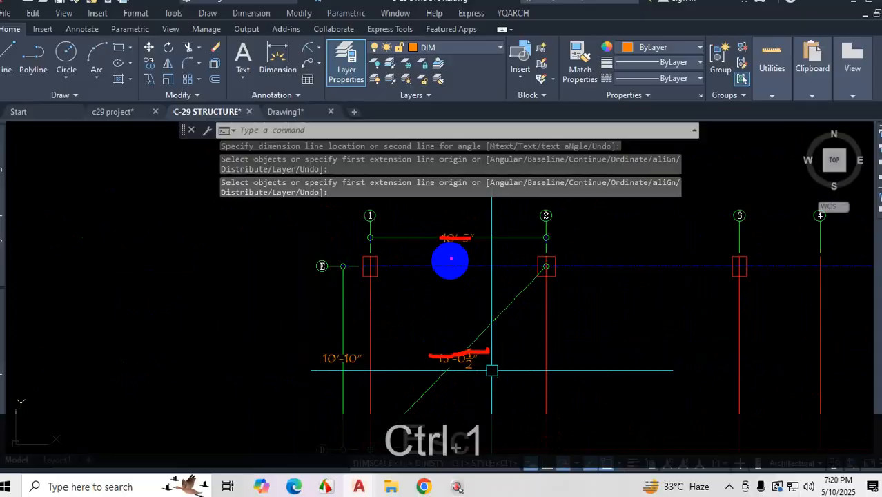
key("Escape")
- Modify the CL1 dimension style so its text alignment is Aligned with dimension line, and save it
key("Return")
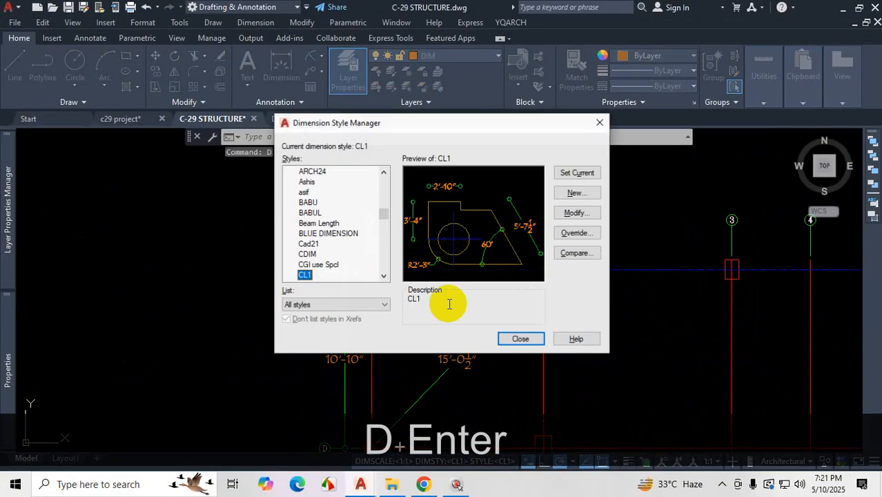
left_click(573, 213)
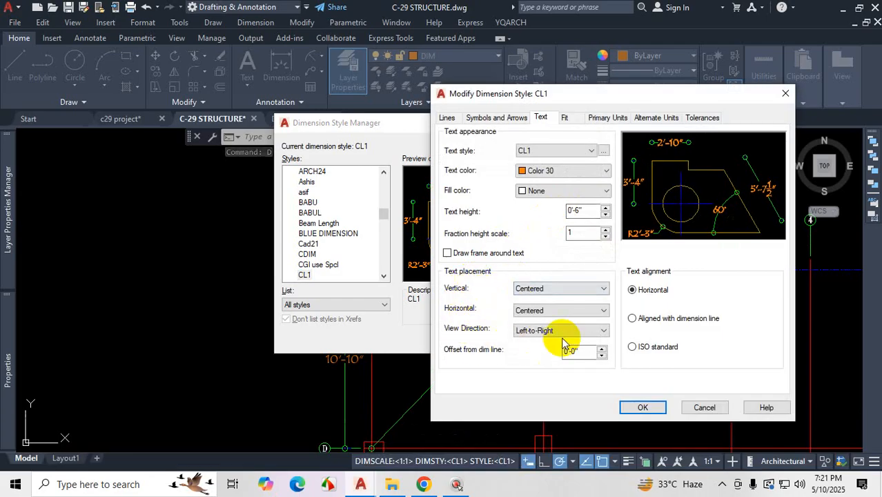
key("ctrl+1")
left_click(674, 308)
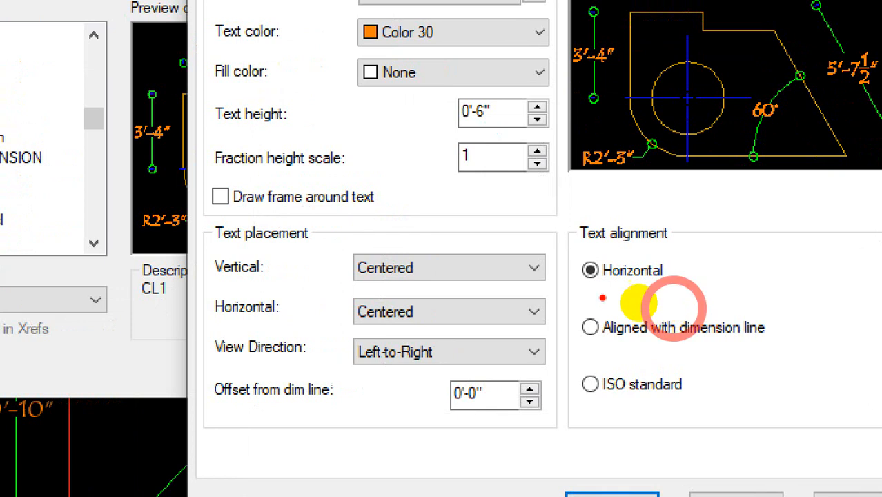
left_click_drag(576, 292, 688, 292, "shift")
mouse_move(613, 349)
left_mouse_down()
mouse_move(775, 319)
mouse_move(557, 310)
mouse_move(610, 360)
left_mouse_up()
key("Escape")
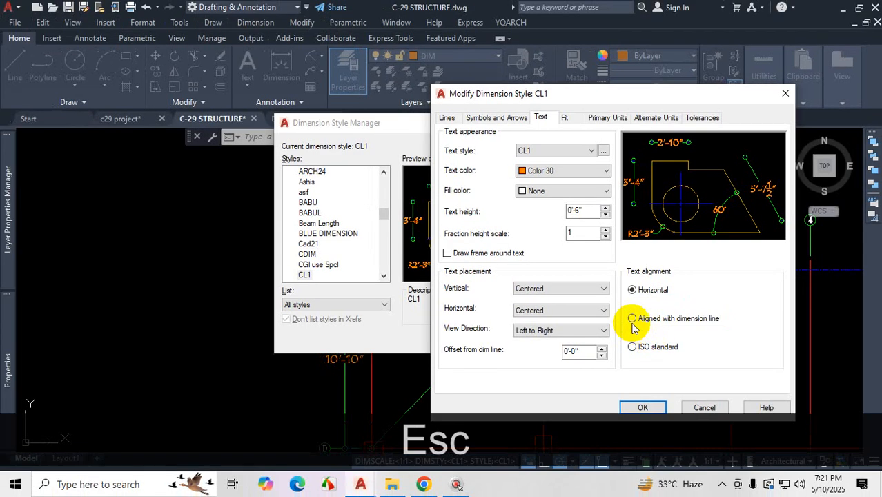
left_click(632, 318)
left_click(645, 406)
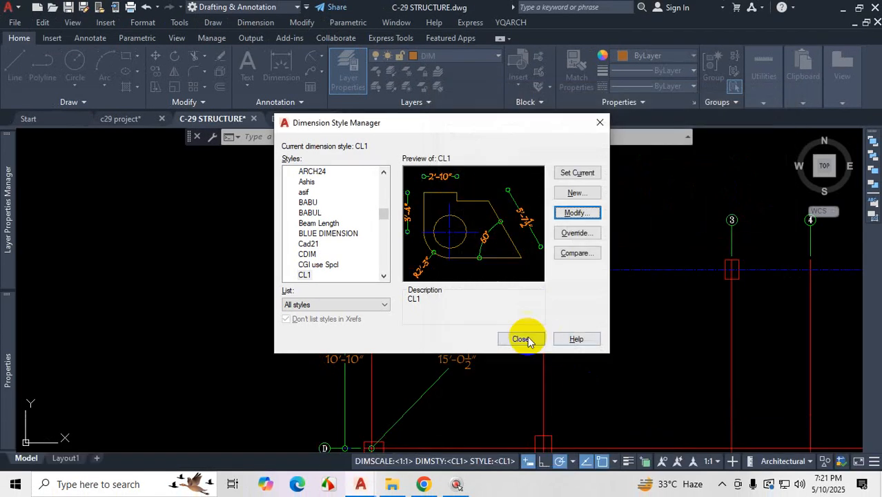
left_click(521, 338)
- Examine the text direction on the diagonal dimension and on the vertical dimension between grids E and D
scroll(621, 296, "down", 2)
scroll(507, 373, "up", 3)
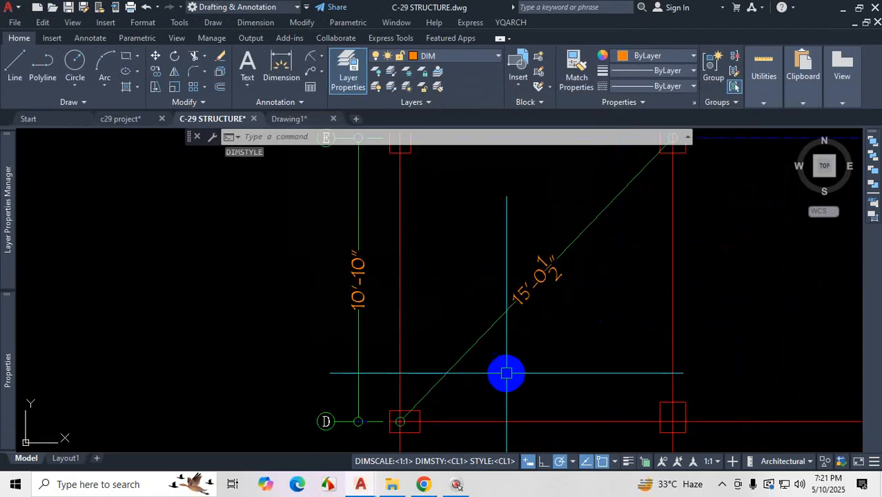
key("ctrl+1")
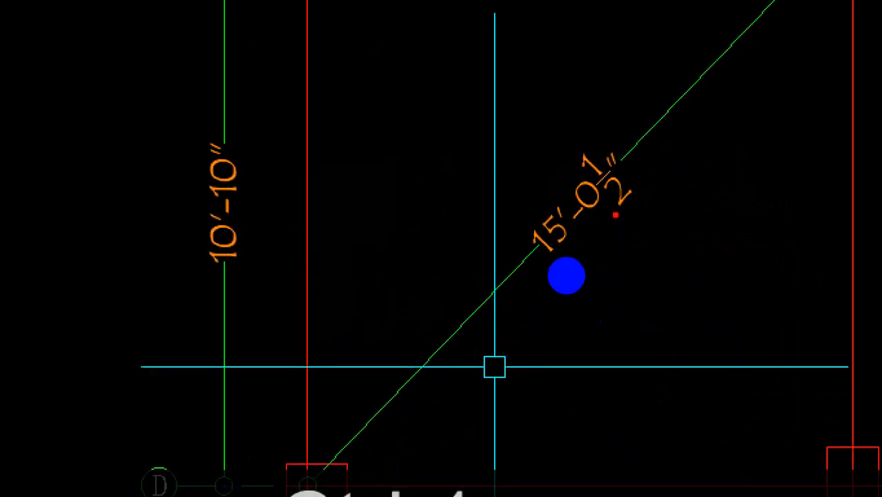
left_click_drag(468, 309, 594, 203)
left_click_drag(552, 245, 659, 143)
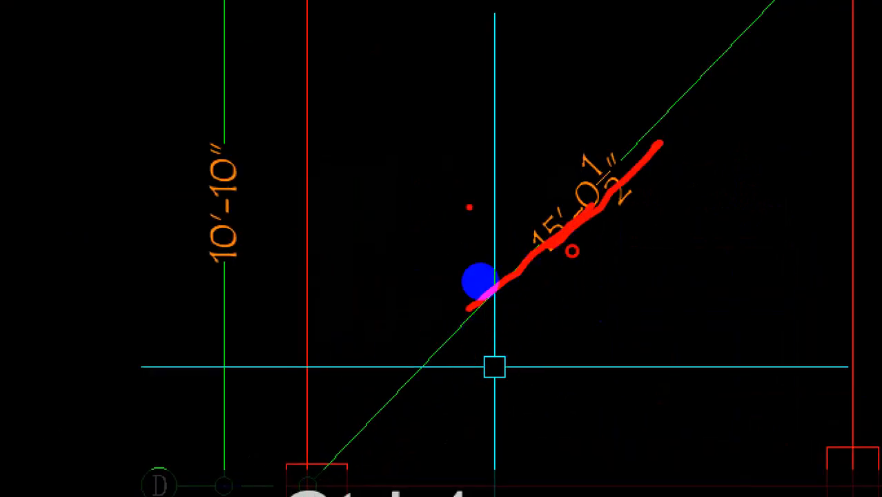
left_click_drag(232, 293, 219, 87)
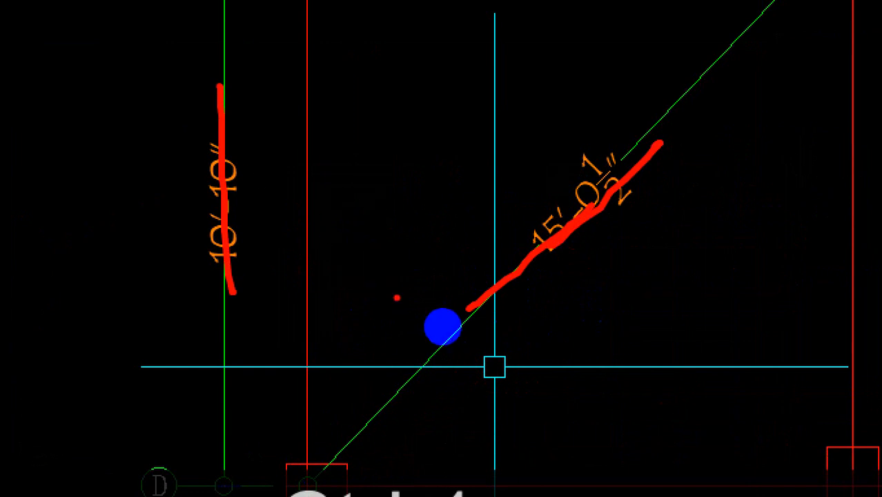
key("Escape")
- Set the CL1 dimension style's vertical text placement to Above and save the style
scroll(526, 321, "down", 3)
scroll(529, 272, "up", 3)
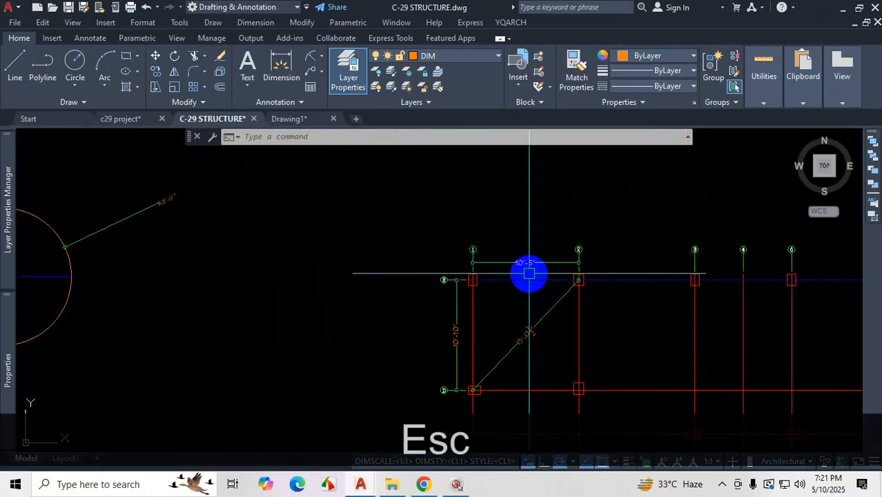
key("Return")
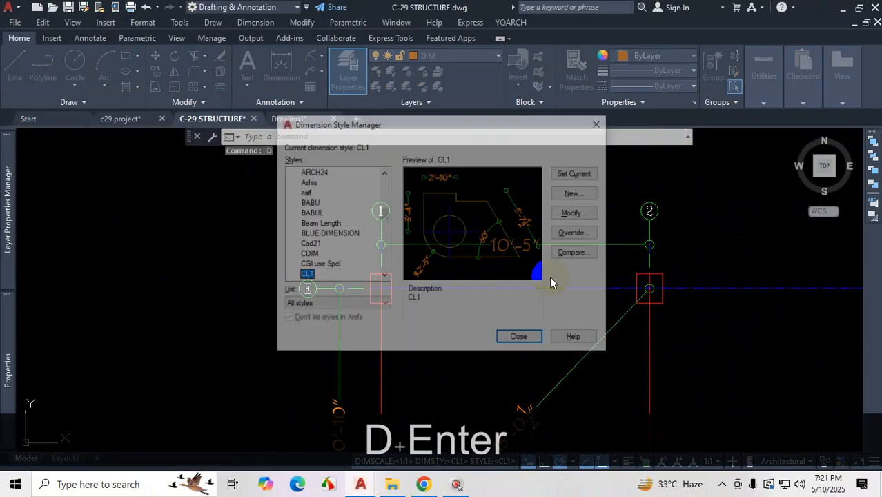
left_click(579, 214)
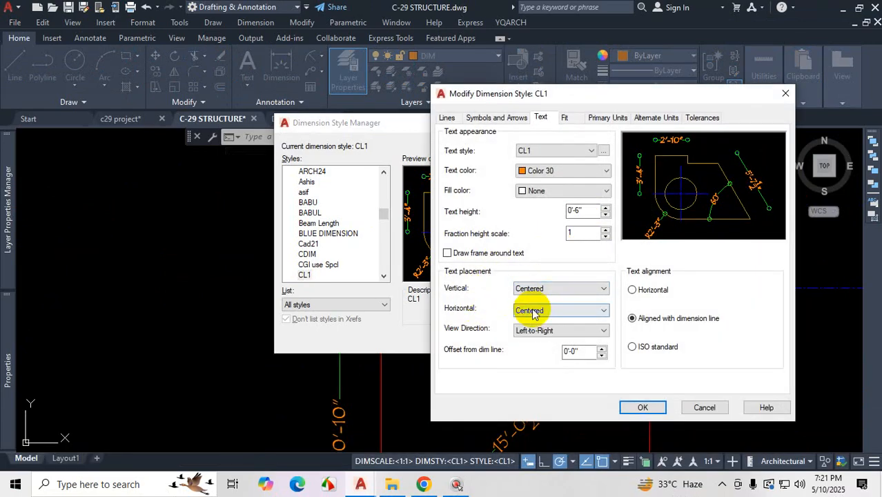
left_click(572, 293)
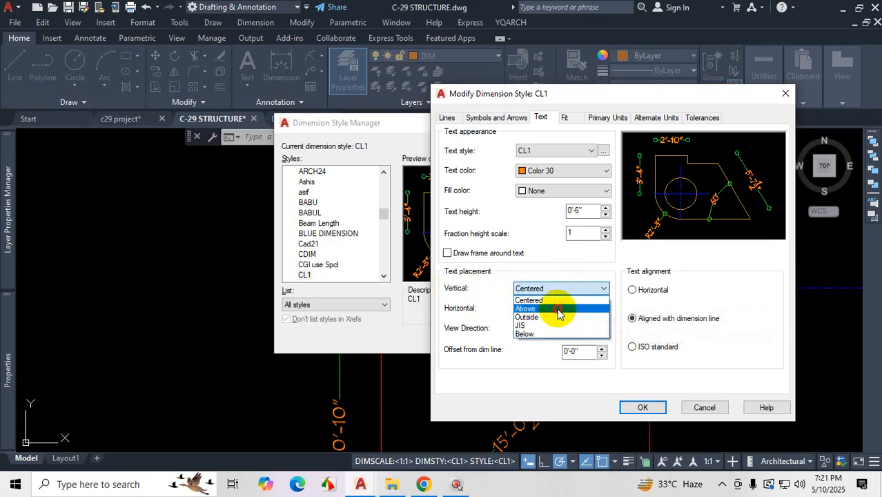
left_click(558, 309)
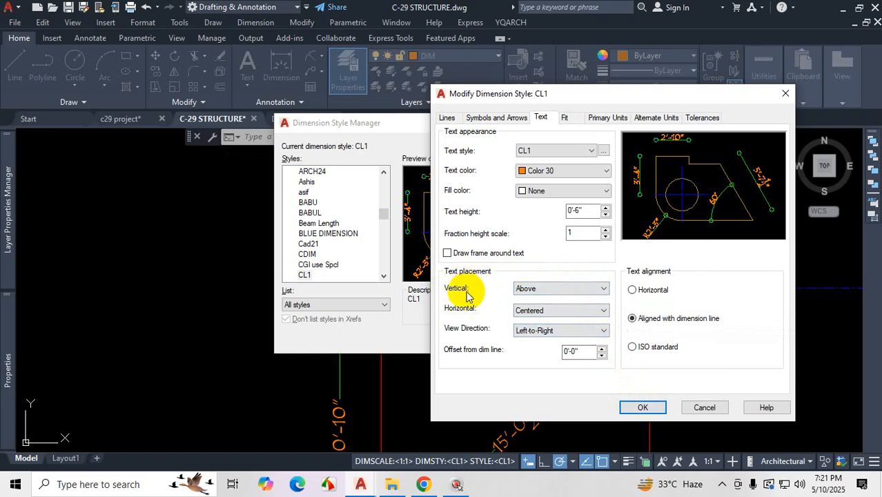
left_click(640, 407)
left_click(522, 339)
- Examine the gap between text and dimension line on the diagonal dimension and the dimension between grids 1 and 2
scroll(577, 335, "down", 2)
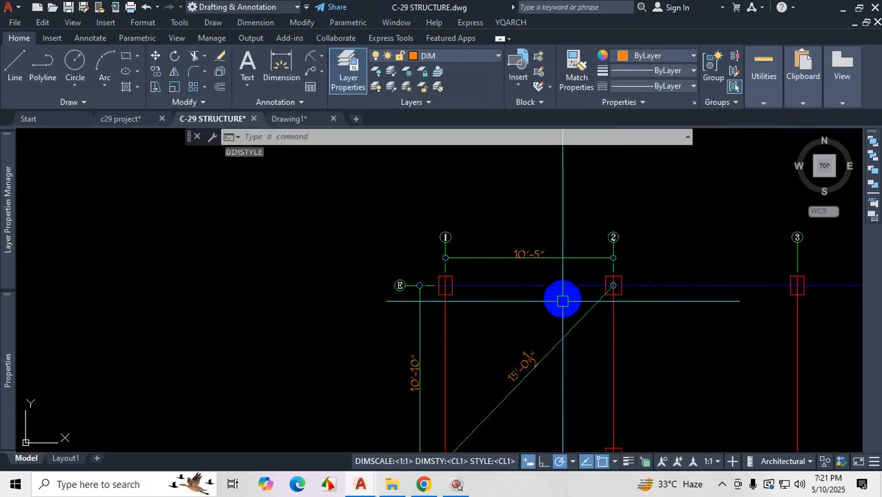
scroll(545, 387, "up", 4)
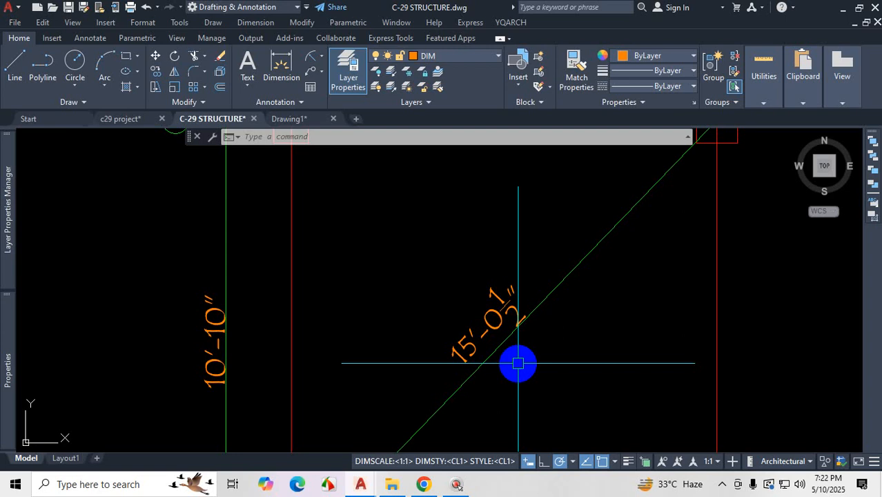
scroll(514, 363, "down", 5)
scroll(483, 262, "up", 4)
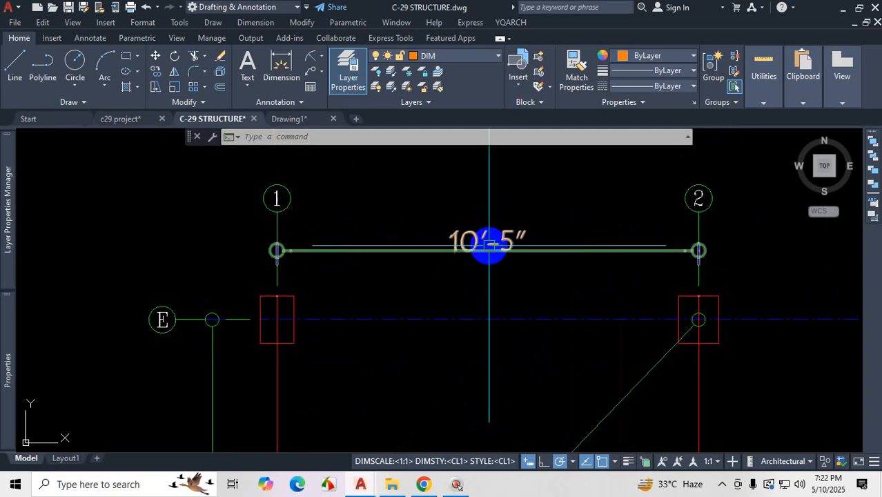
scroll(504, 262, "up", 4)
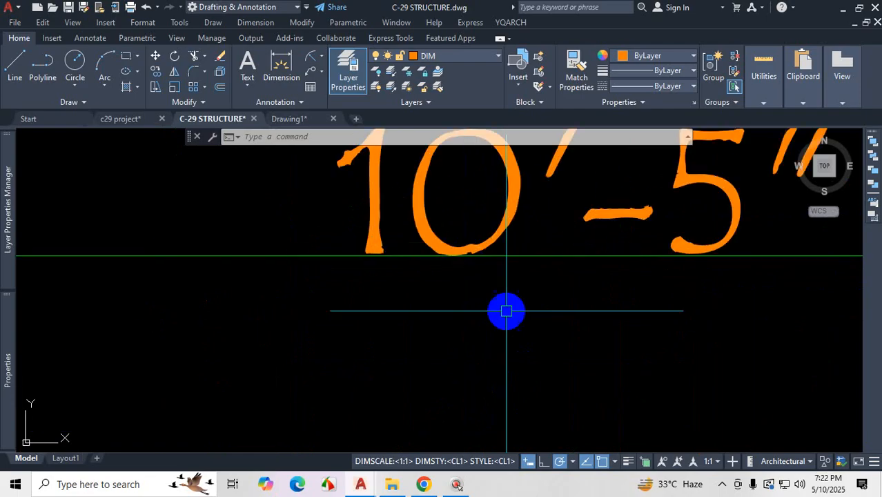
key("ctrl+1")
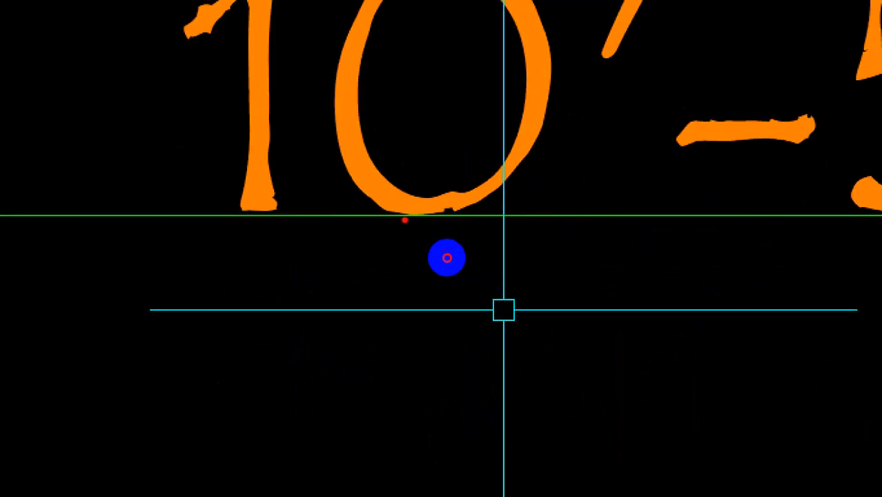
mouse_move(447, 258)
left_mouse_down()
mouse_move(450, 248)
mouse_move(475, 246)
left_mouse_up()
key("Escape")
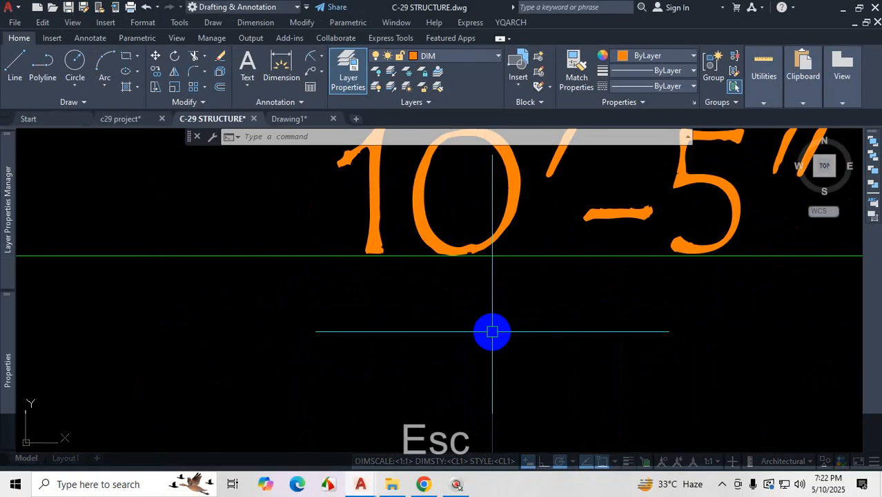
- Modify the CL1 dimension style so the text offset from the dimension line is 2 inches, and save it
key("Return")
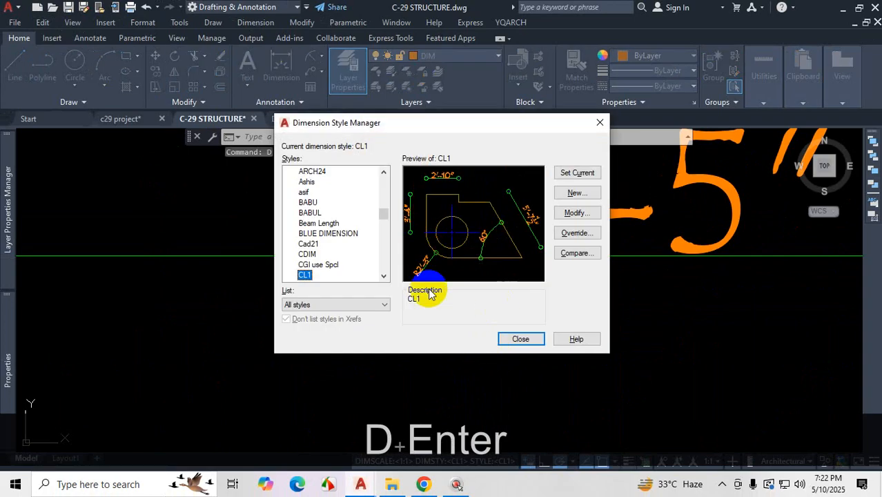
left_click(577, 215)
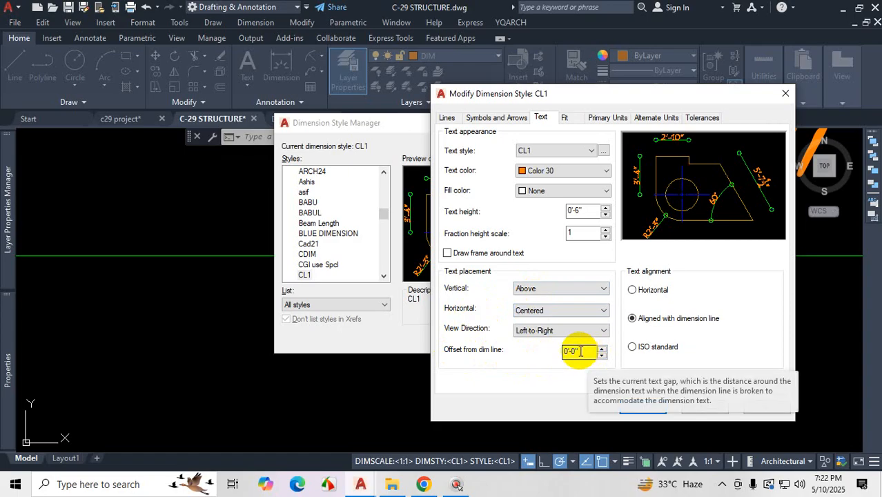
left_click_drag(586, 352, 541, 349)
type("2")
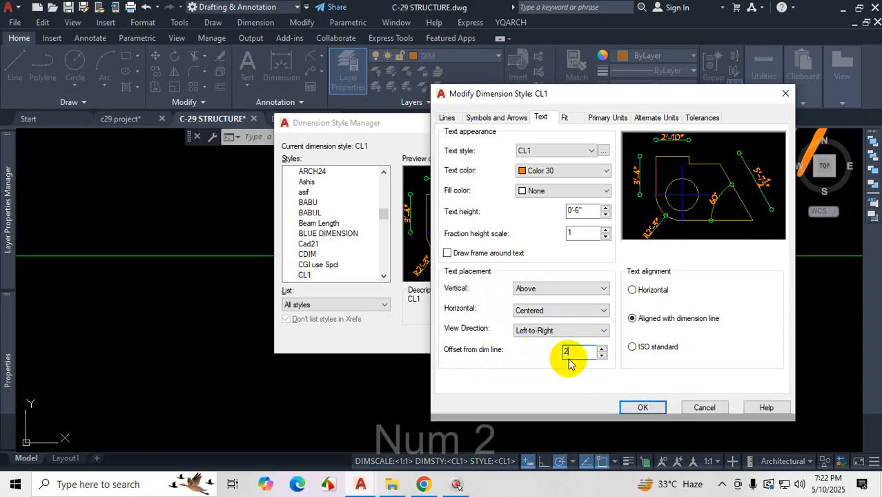
left_click(632, 407)
left_click(523, 339)
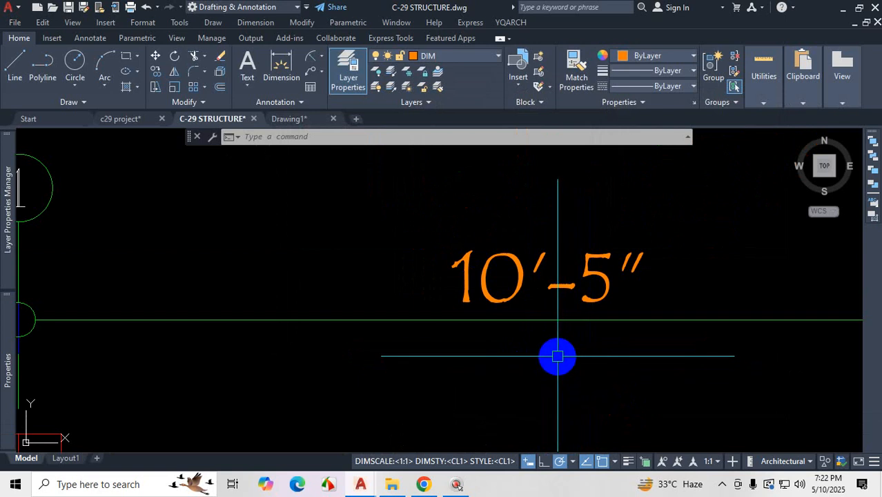
- Check the text spacing on the sample dimensions, and set the CL1 dimension style's text height to 5 inches
scroll(557, 356, "down", 10)
scroll(518, 397, "up", 8)
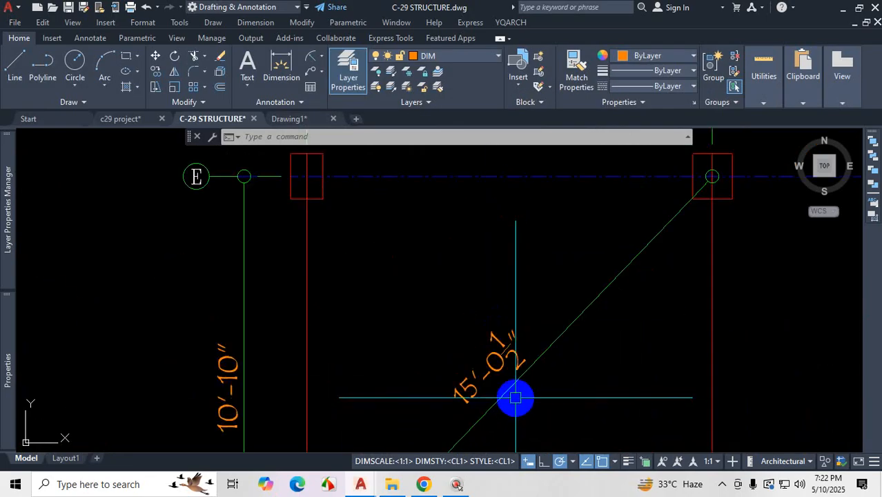
scroll(491, 388, "down", 3)
scroll(487, 389, "down", 2)
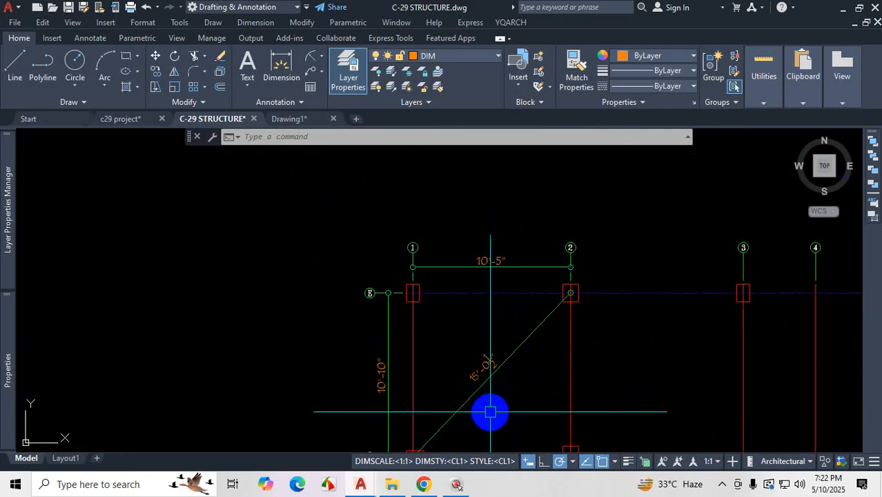
scroll(488, 248, "up", 2)
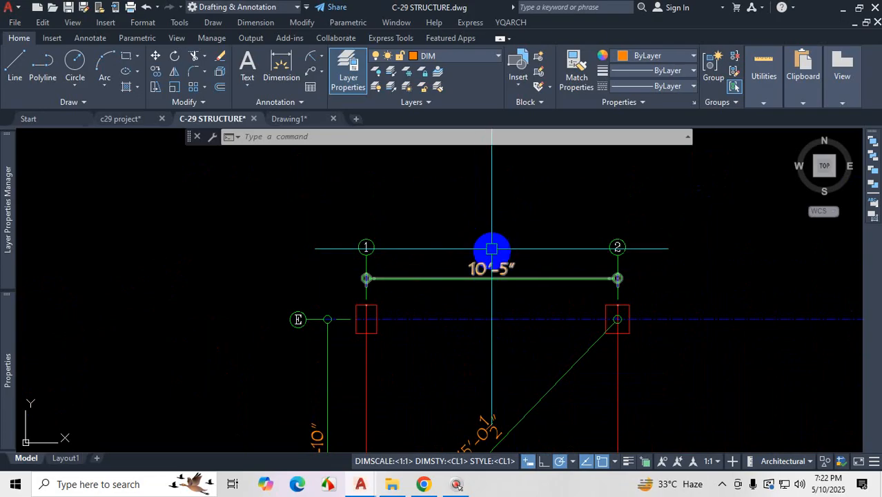
scroll(497, 241, "up", 2)
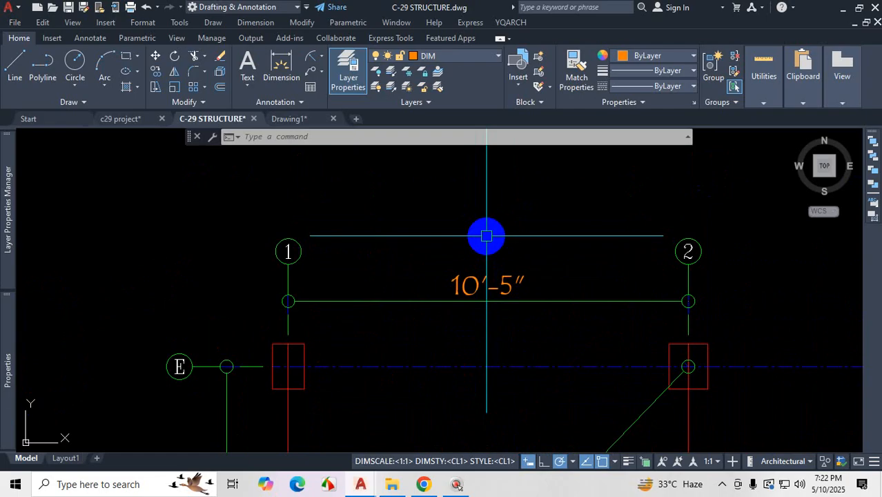
type("d")
key("Return")
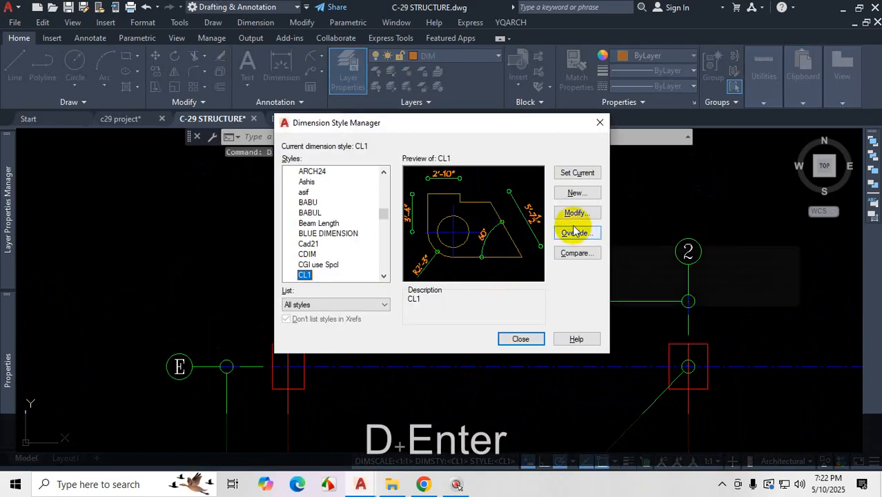
left_click(574, 212)
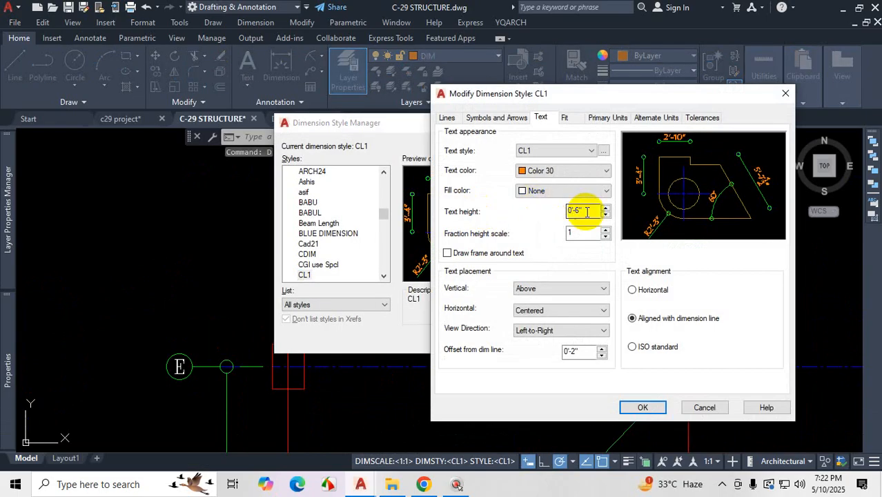
left_click_drag(586, 212, 555, 214)
type("5")
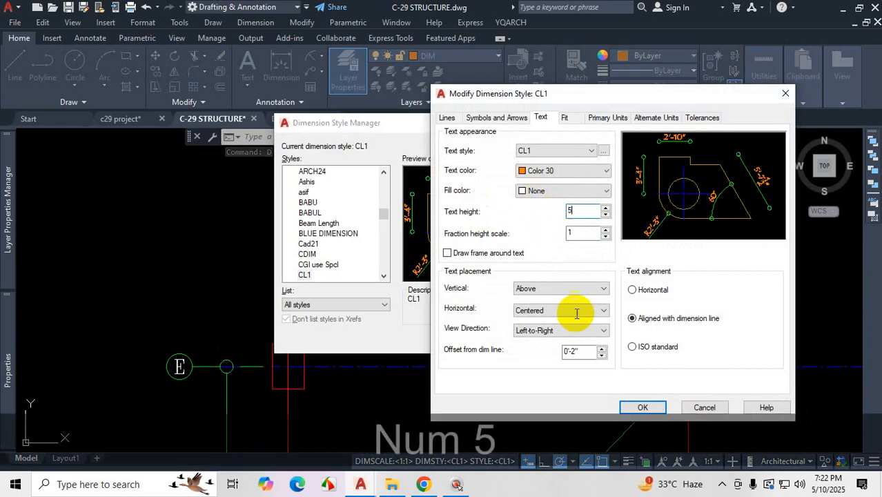
left_click(628, 408)
left_click(521, 339)
- Check the text size on the sample dimensions, and set CL1's horizontal text placement to At Ext Line 1
scroll(537, 329, "down", 5)
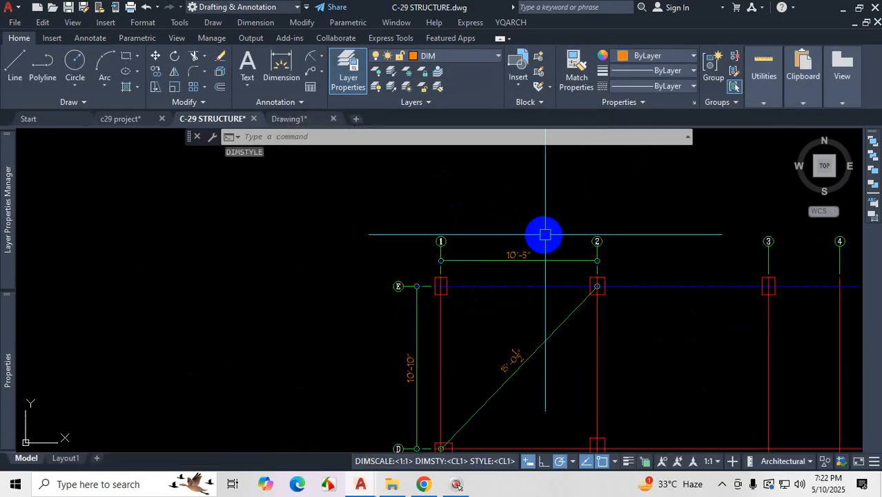
scroll(497, 310, "up", 4)
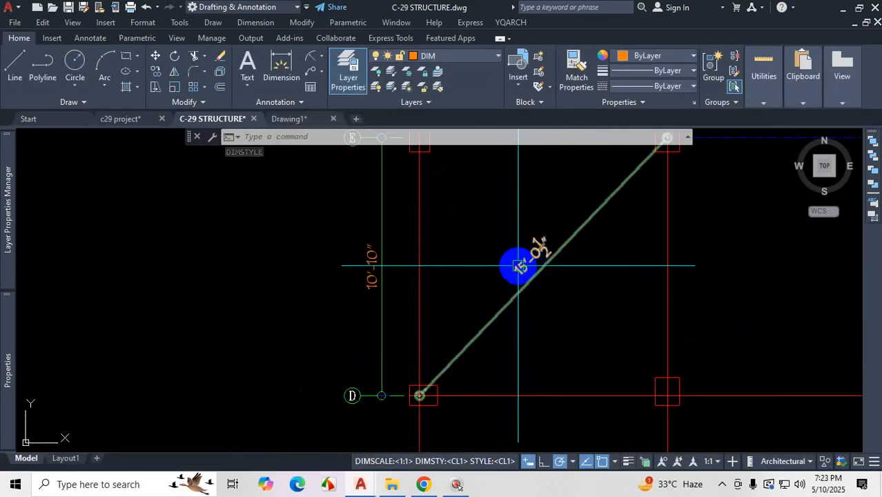
scroll(512, 273, "down", 4)
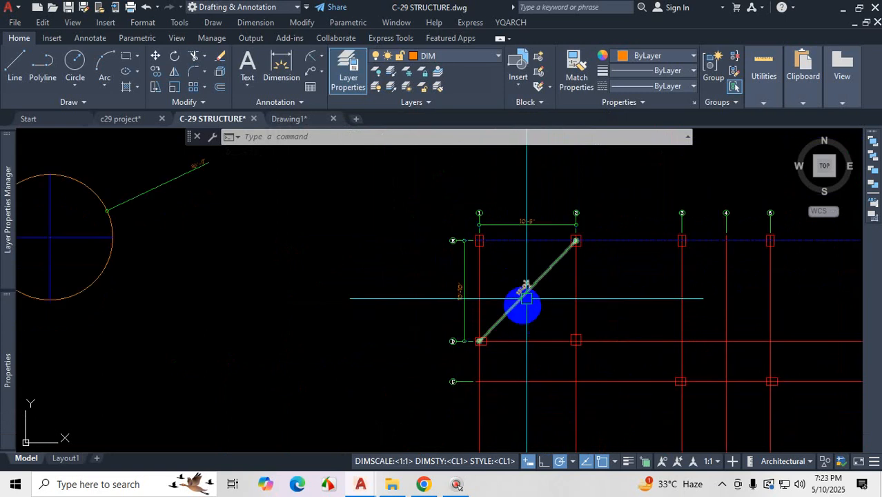
scroll(529, 235, "up", 2)
scroll(517, 235, "up", 4)
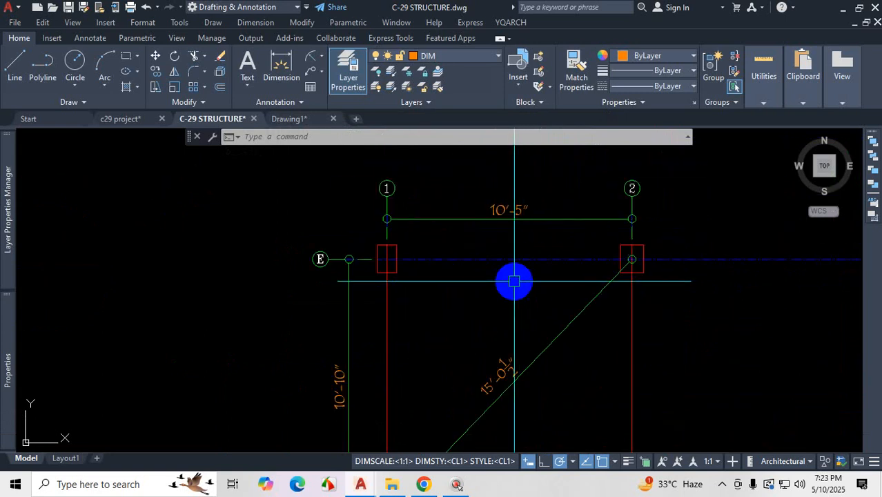
type("d")
key("Return")
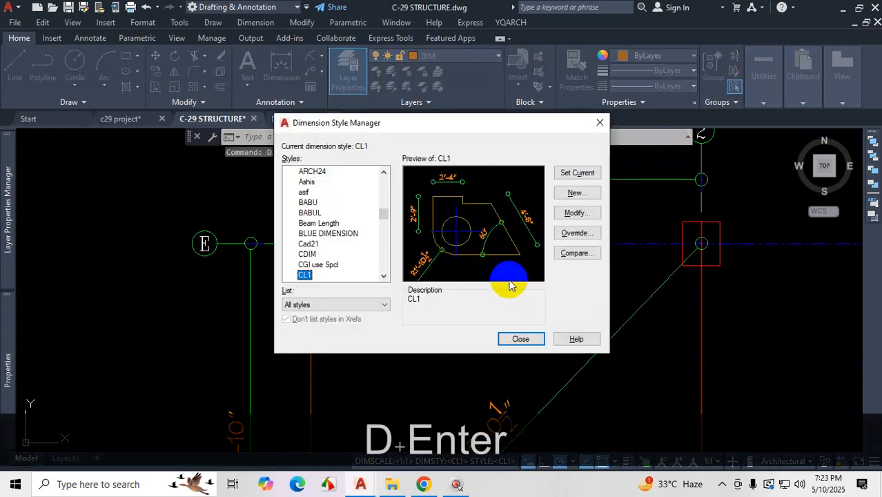
left_click(577, 213)
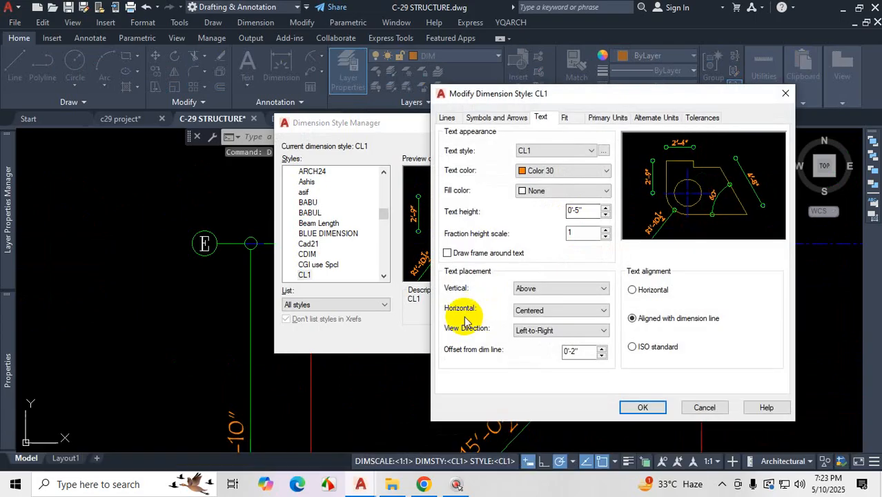
left_click(572, 318)
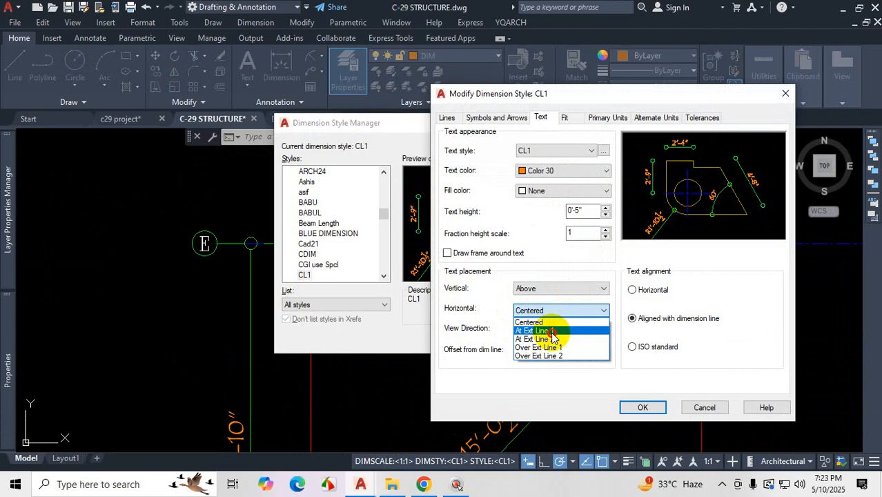
left_click(545, 331)
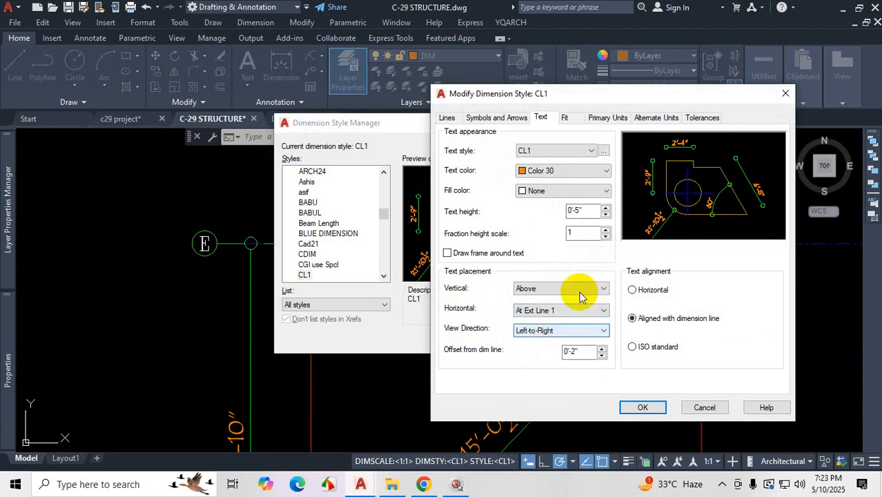
left_click(641, 408)
left_click(521, 339)
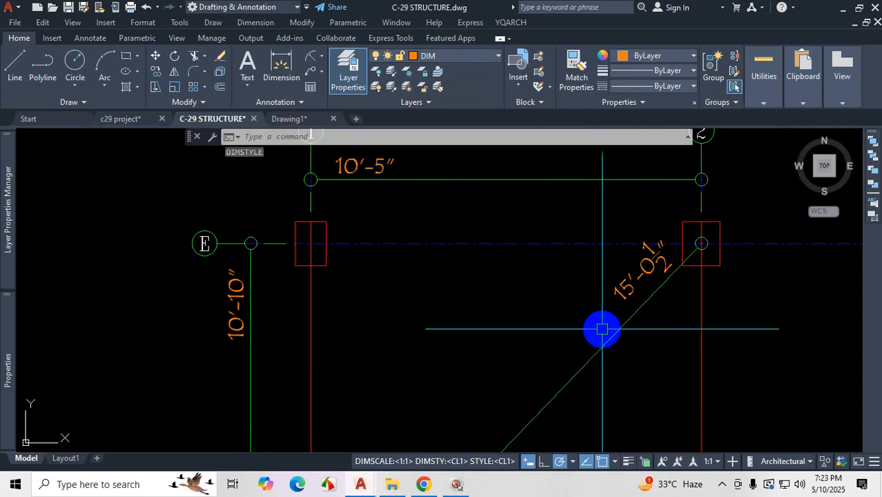
- Examine where the text sits relative to the grid 1 extension line on the dimension between grids 1 and 2
scroll(612, 329, "down", 3)
scroll(533, 346, "up", 4)
key("ctrl+1")
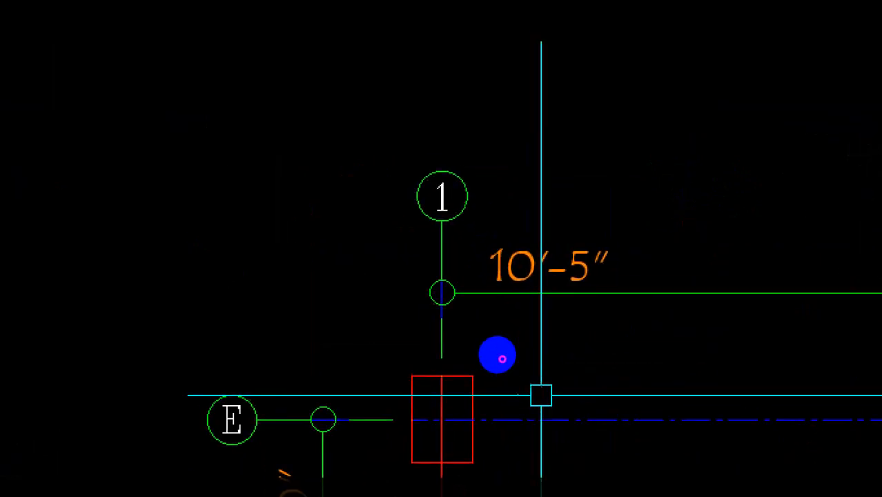
left_click(481, 323)
left_click_drag(439, 279, 449, 359)
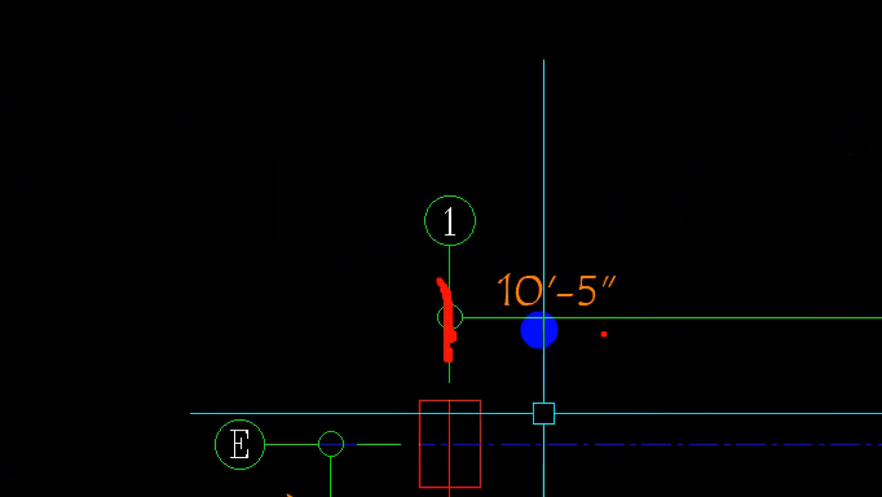
mouse_move(614, 277)
left_mouse_down()
mouse_move(535, 260)
mouse_move(561, 339)
mouse_move(601, 257)
left_mouse_up()
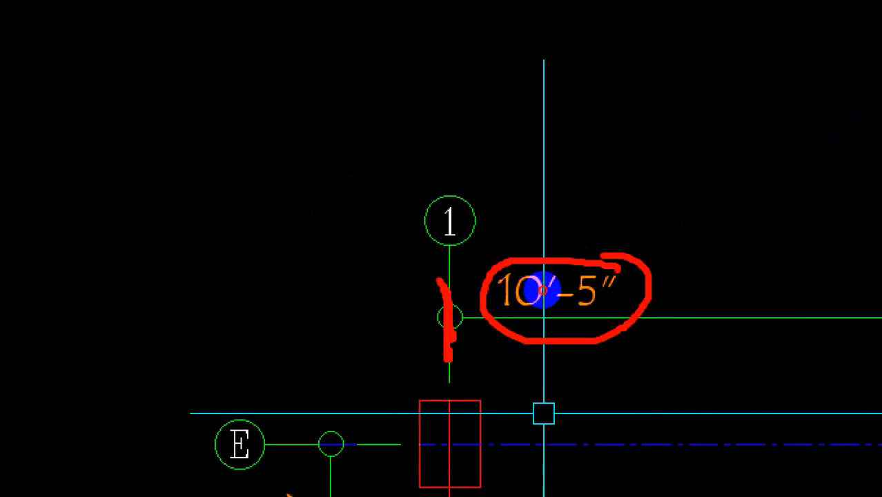
key("ctrl+1")
key("Escape")
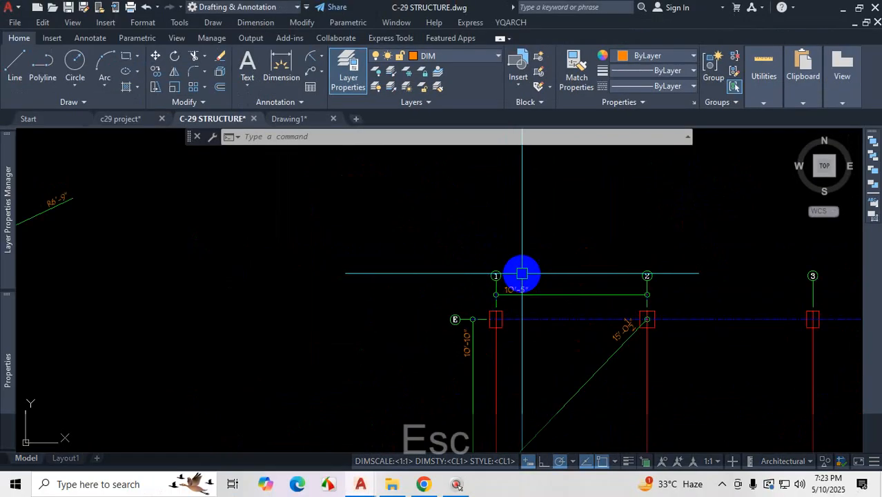
- Compare the first and second extension line ends on the dimensions between grids 1 and 2 and between grids E and D
scroll(512, 300, "up", 2)
scroll(516, 288, "down", 2)
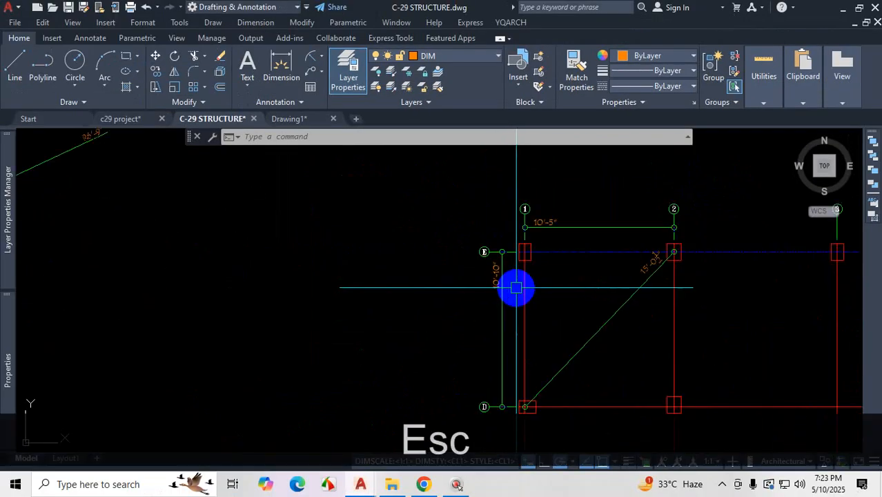
scroll(541, 285, "up", 4)
scroll(541, 285, "down", 3)
scroll(552, 281, "up", 2)
key("ctrl+1")
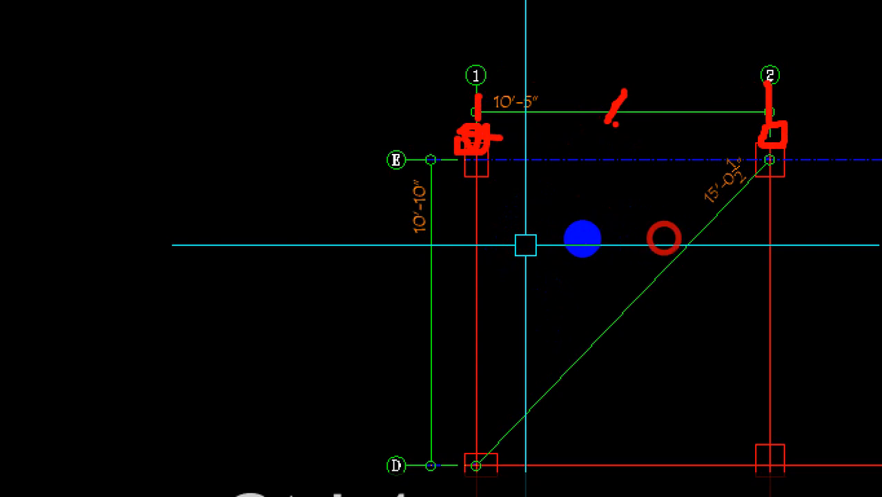
left_click_drag(488, 86, 516, 94)
mouse_move(787, 87)
left_mouse_down()
mouse_move(718, 100)
mouse_move(794, 131)
left_mouse_up()
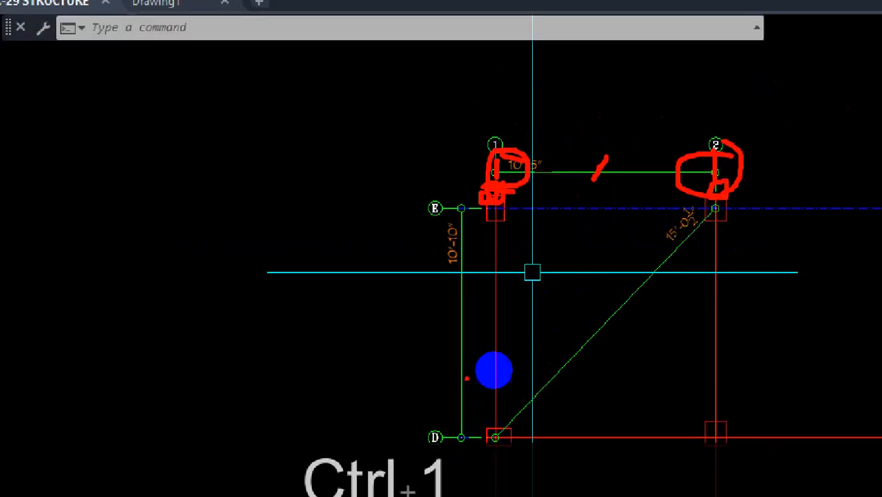
mouse_move(483, 185)
left_mouse_down()
mouse_move(433, 208)
mouse_move(447, 190)
left_mouse_up()
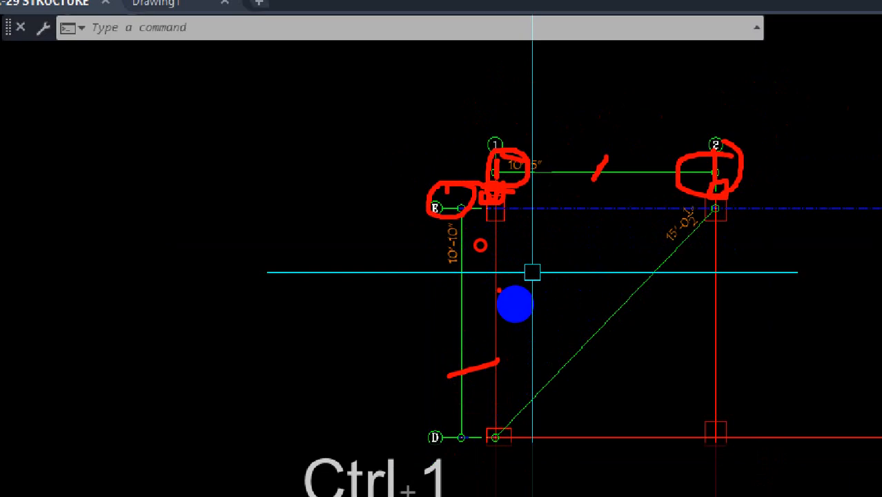
left_click_drag(475, 412, 480, 454)
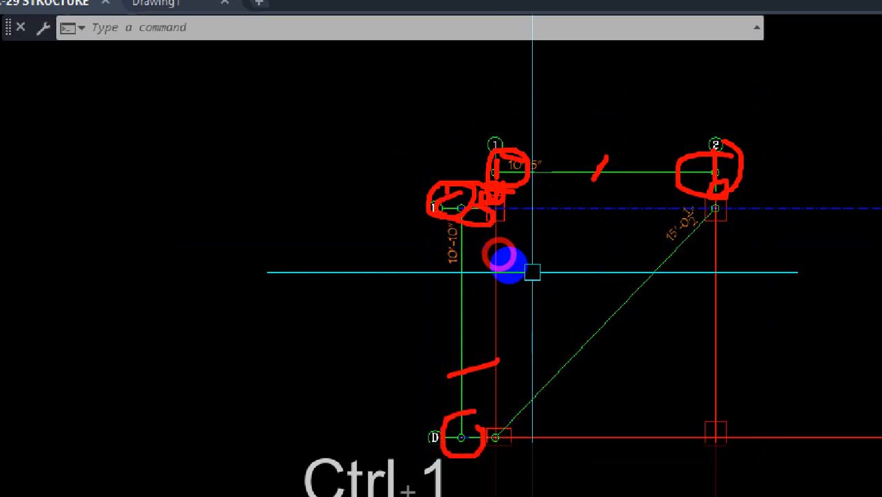
- Examine the text end of the diagonal dimension at the column where grids 2 and E meet
left_click_drag(718, 185, 699, 207)
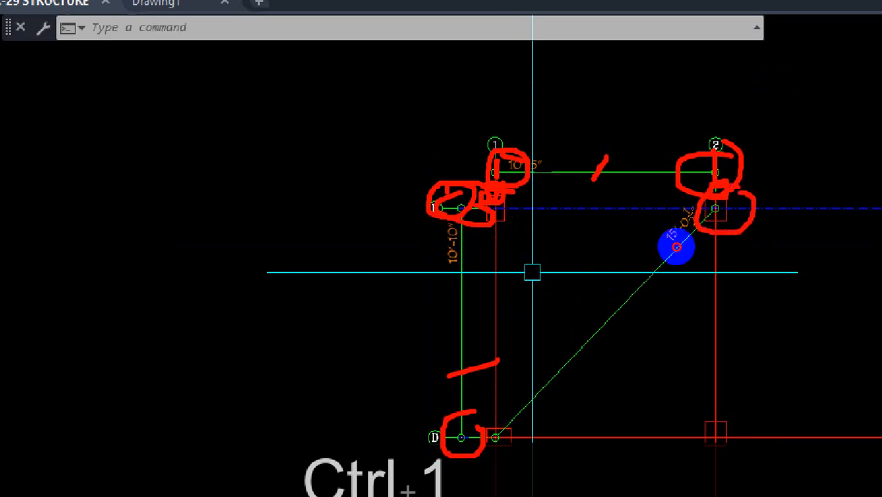
left_click_drag(784, 183, 654, 266)
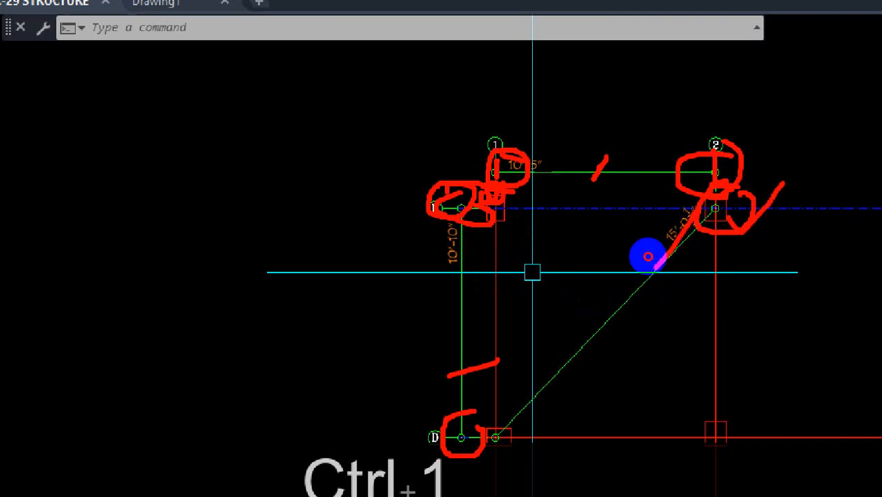
left_click(647, 260)
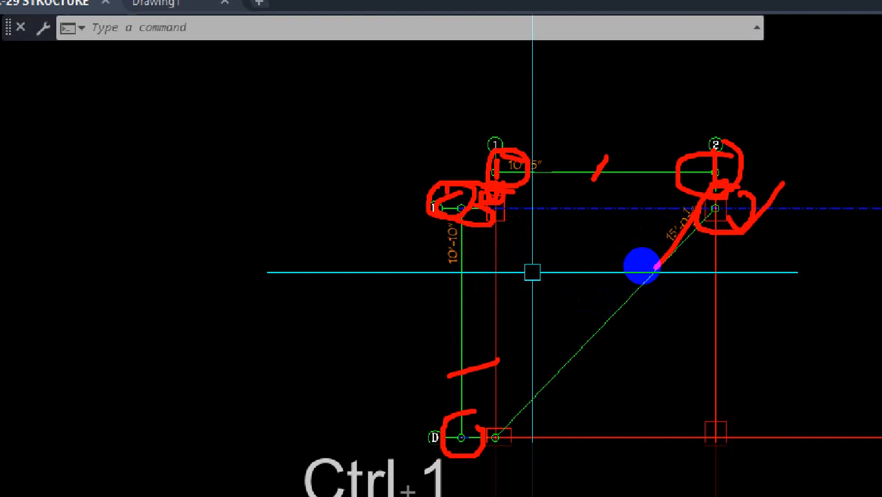
key("Escape")
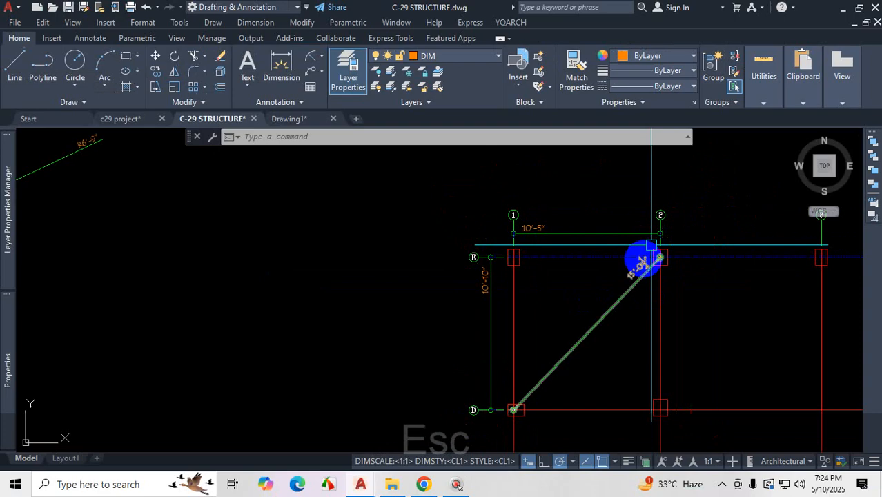
- Add a vertical dimension along grid 1 from the grid D column centre up to the grid E column centre, outside the existing one
left_click(283, 69)
scroll(520, 309, "down", 5)
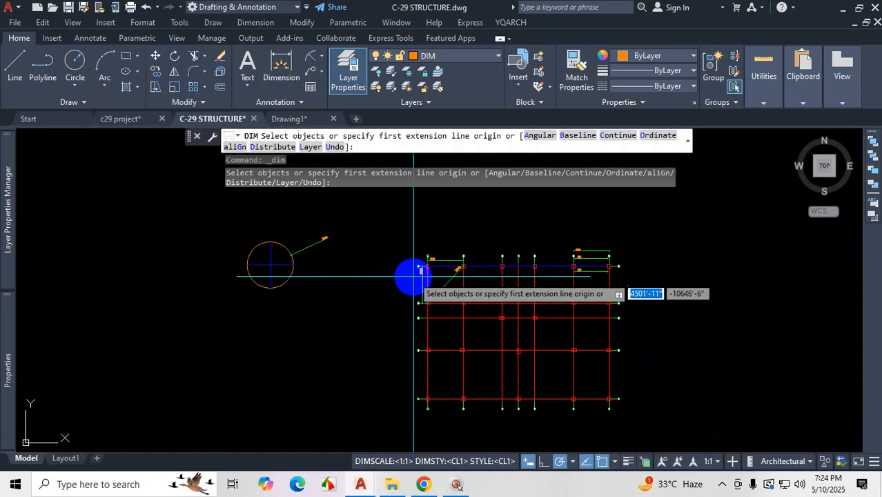
scroll(413, 276, "up", 12)
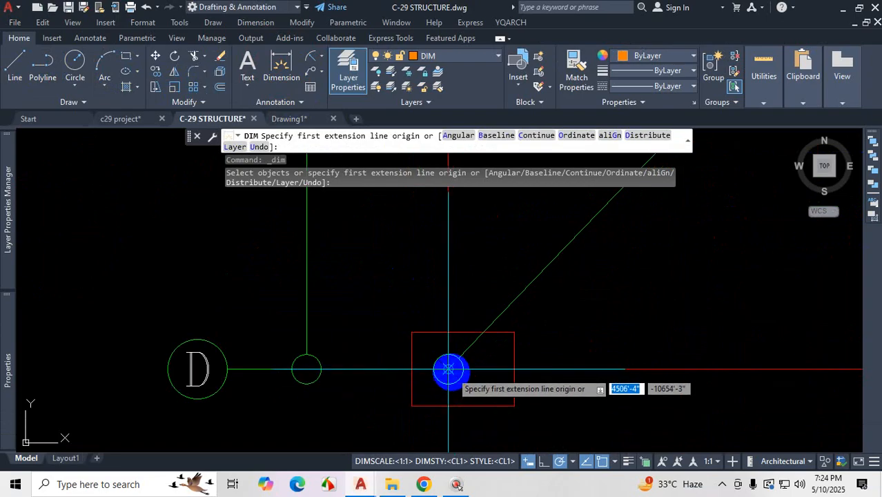
left_click(447, 369)
scroll(450, 376, "down", 8)
scroll(444, 230, "up", 4)
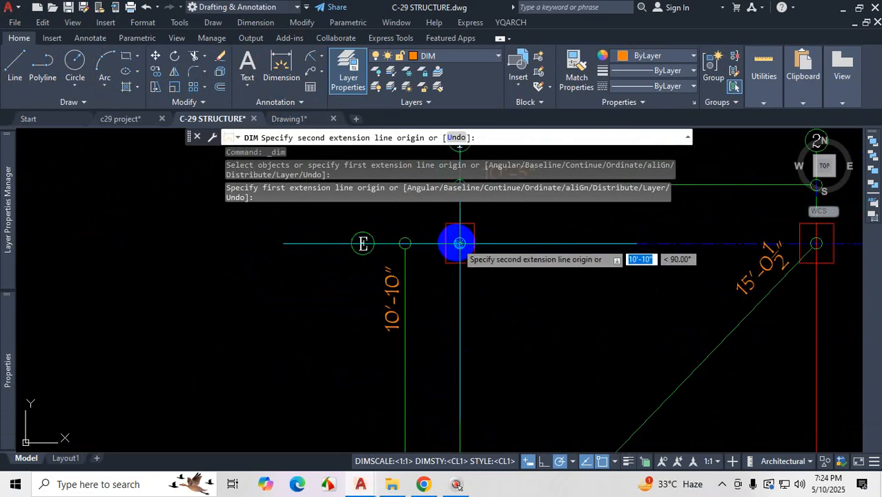
left_click(459, 242)
scroll(421, 247, "down", 5)
scroll(426, 260, "up", 5)
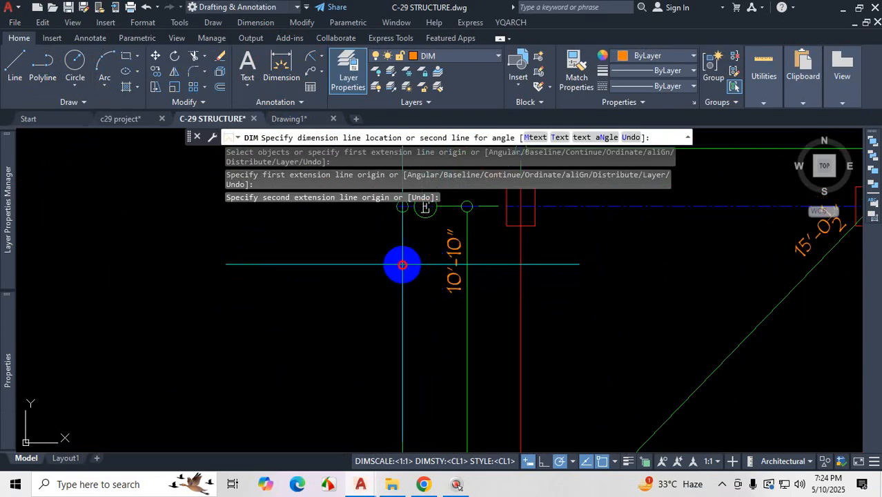
- Place a second vertical dimension between grid lines E and D, outside the existing one and the grid bubbles
left_click(402, 265)
scroll(406, 273, "down", 5)
scroll(410, 284, "up", 5)
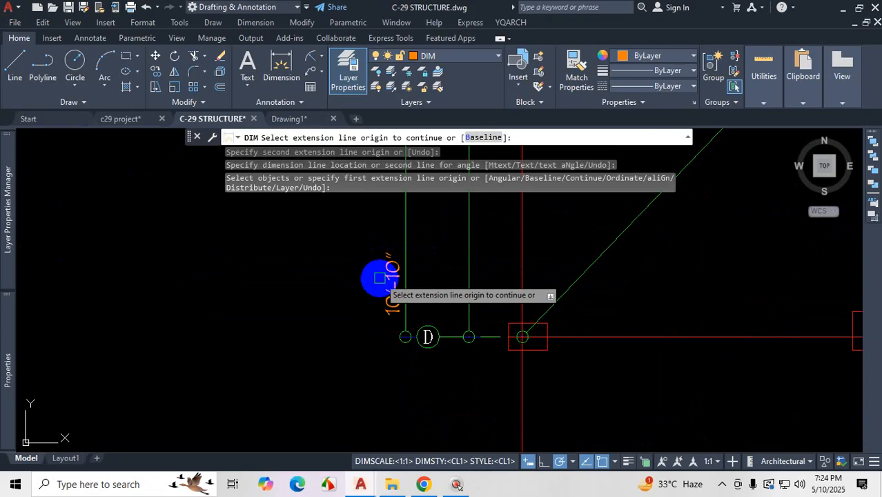
key("Escape")
- In dimension style CL1, set the horizontal text placement to Centered and the text view direction to Right-to-Left
scroll(495, 299, "down", 2)
scroll(503, 290, "up", 2)
type("D")
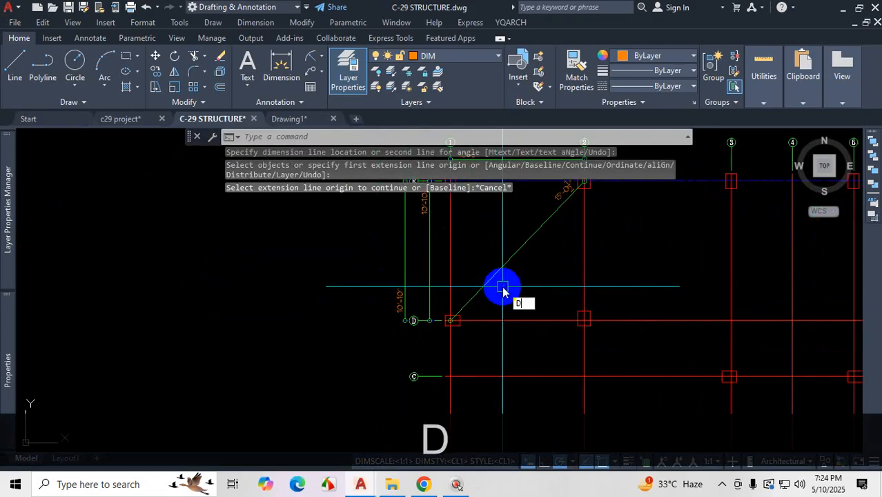
key("Return")
left_click(575, 214)
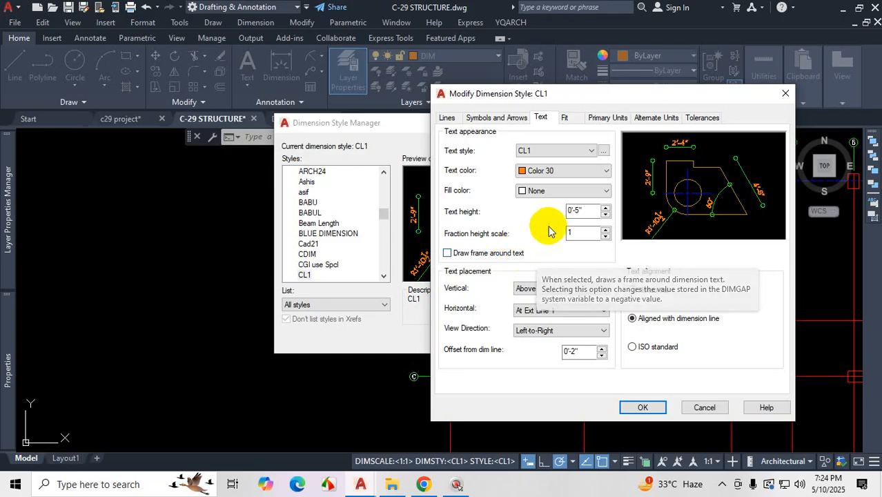
key("Escape")
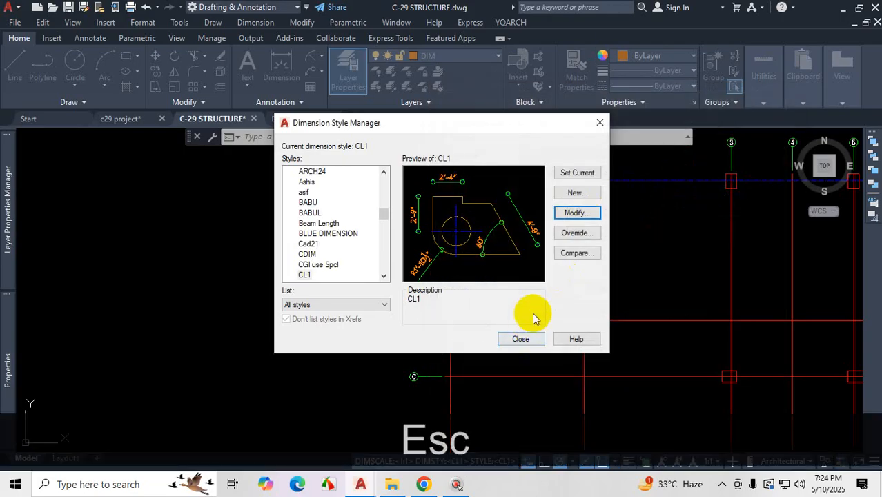
left_click(577, 212)
left_click(549, 311)
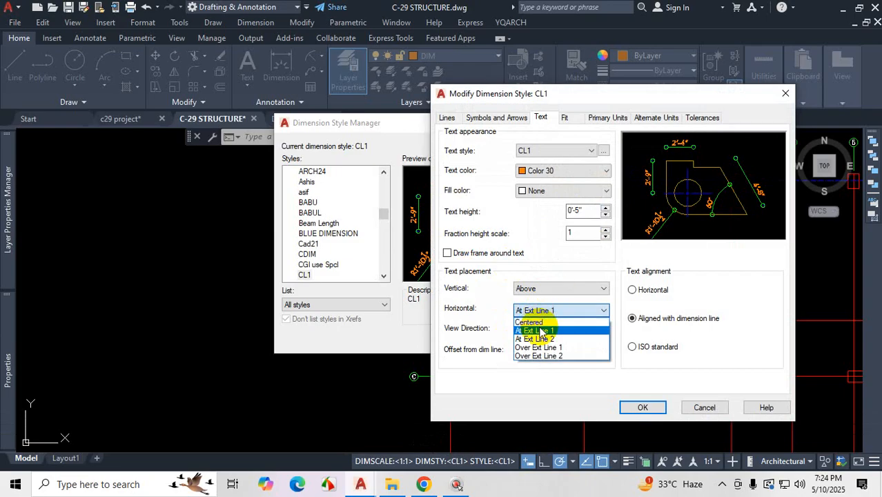
left_click(539, 320)
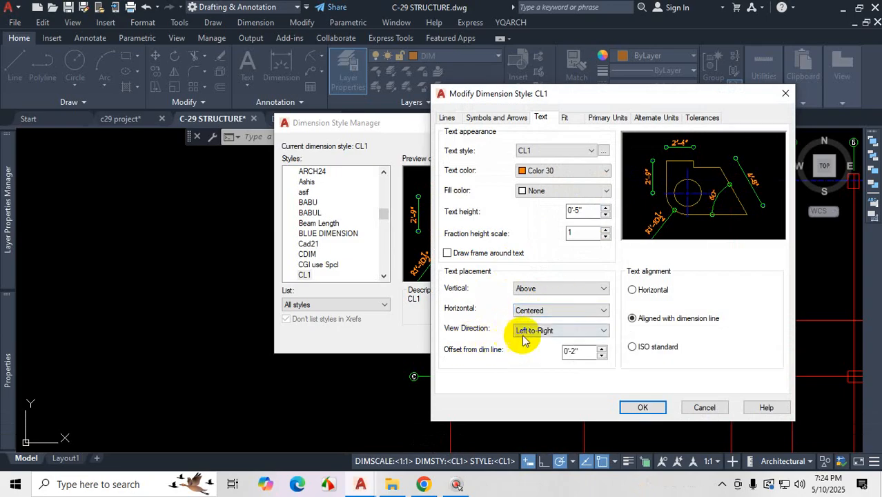
left_click(535, 331)
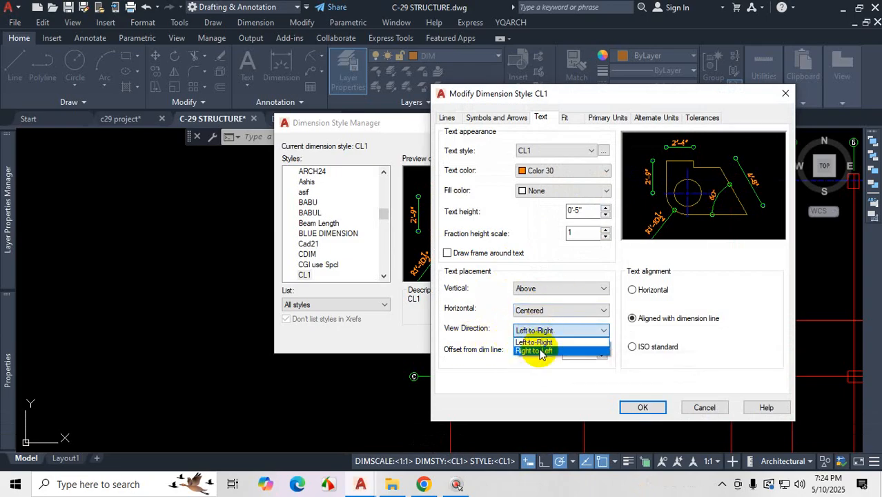
left_click(535, 350)
left_click(635, 407)
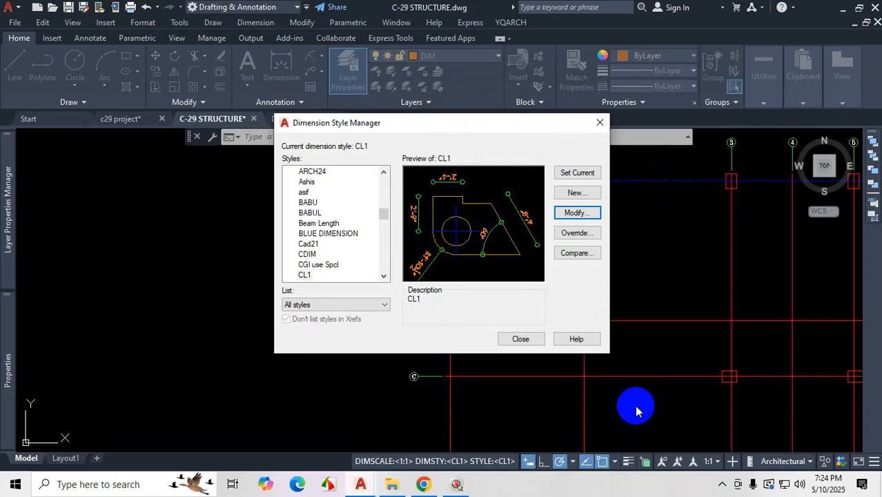
left_click(533, 344)
- Examine how the text reads on the dimension between grids 1 and 2 and on the vertical dimensions between E and D
scroll(489, 334, "down", 2)
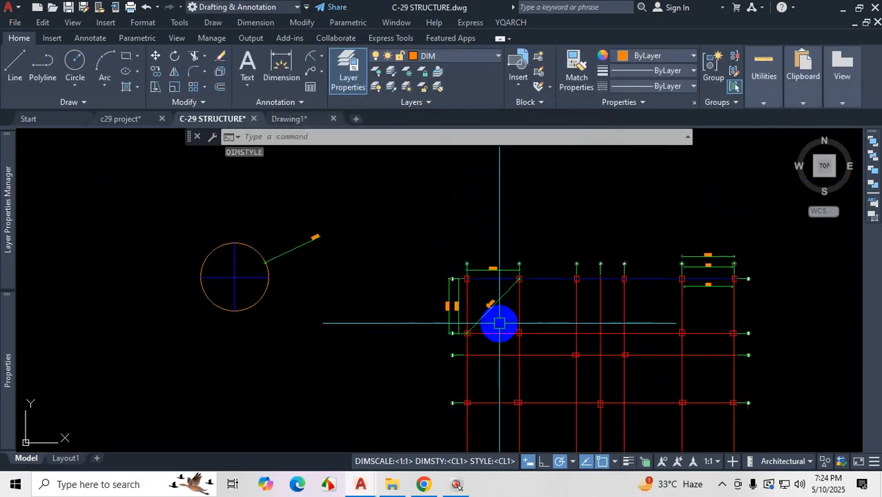
scroll(494, 275, "up", 5)
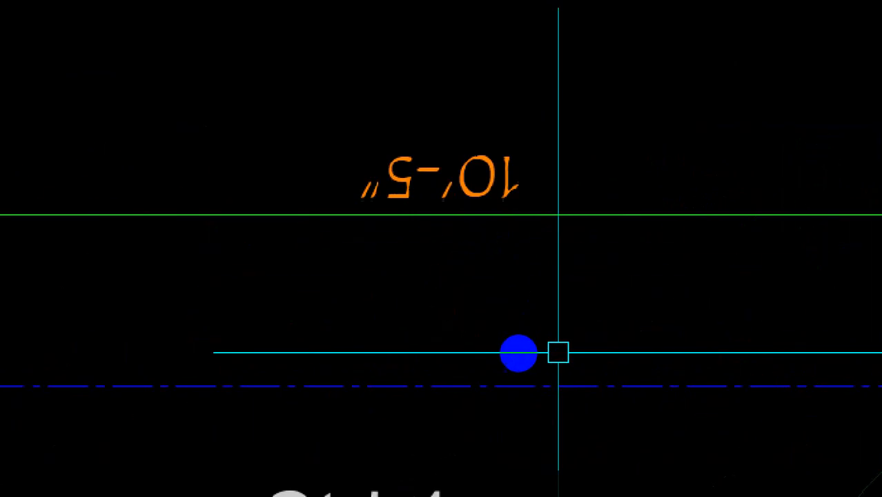
left_click_drag(347, 100, 523, 100, "shift")
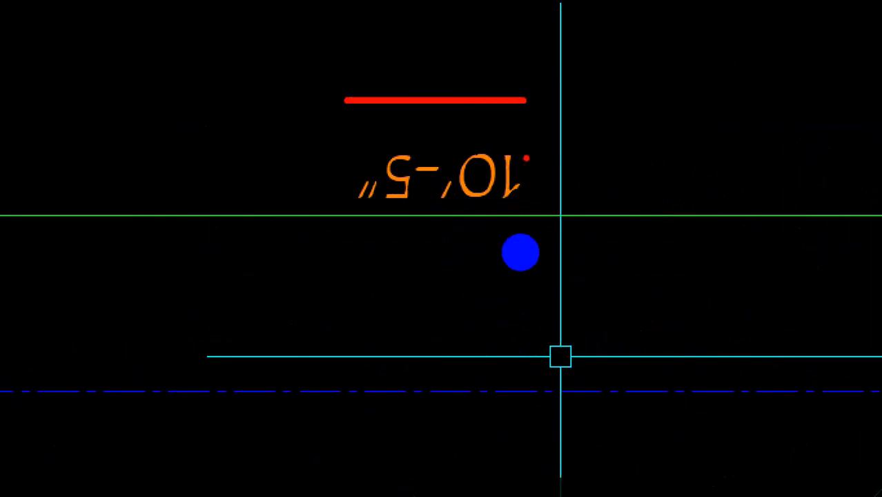
left_click_drag(547, 129, 335, 131)
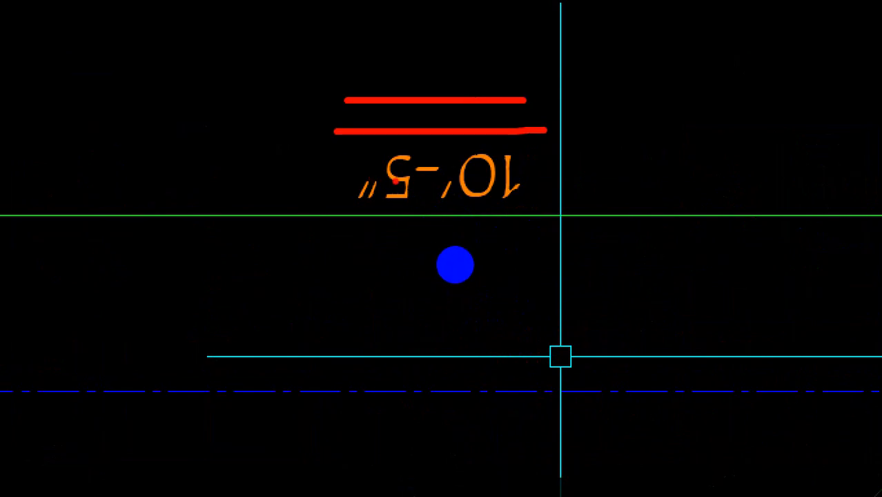
key("Escape")
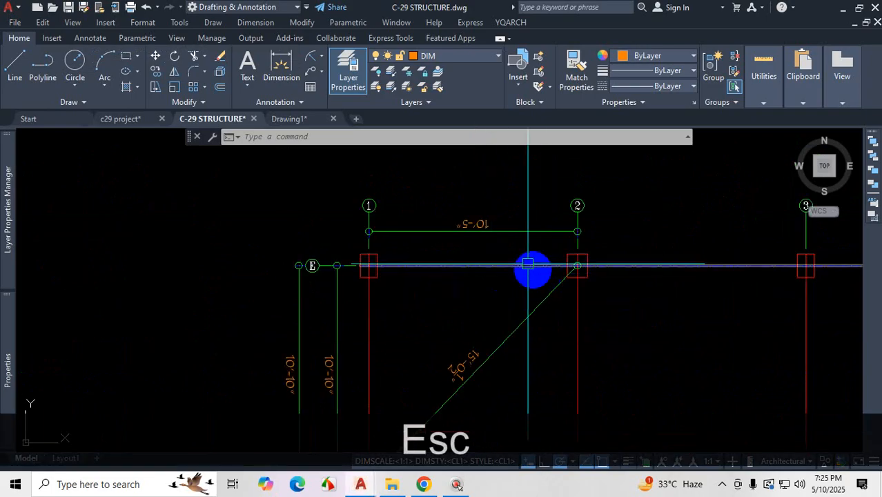
scroll(495, 235, "down", 3)
scroll(426, 298, "up", 4)
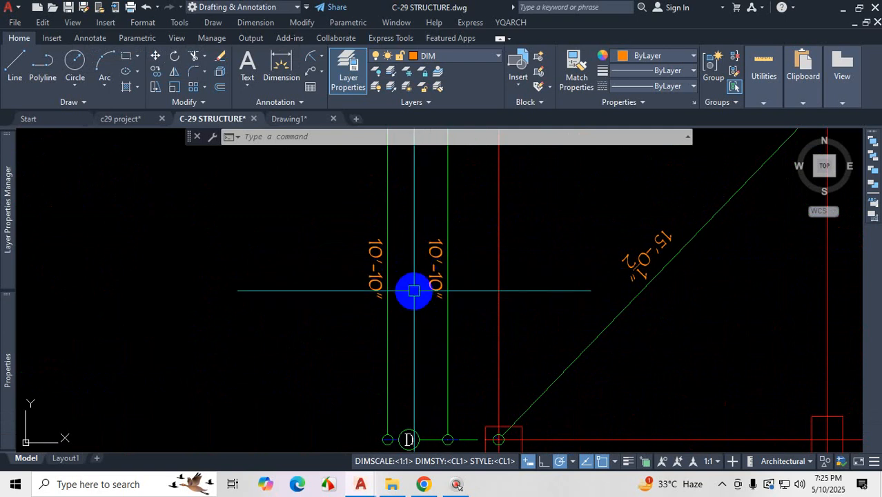
key("Escape")
scroll(407, 295, "down", 5)
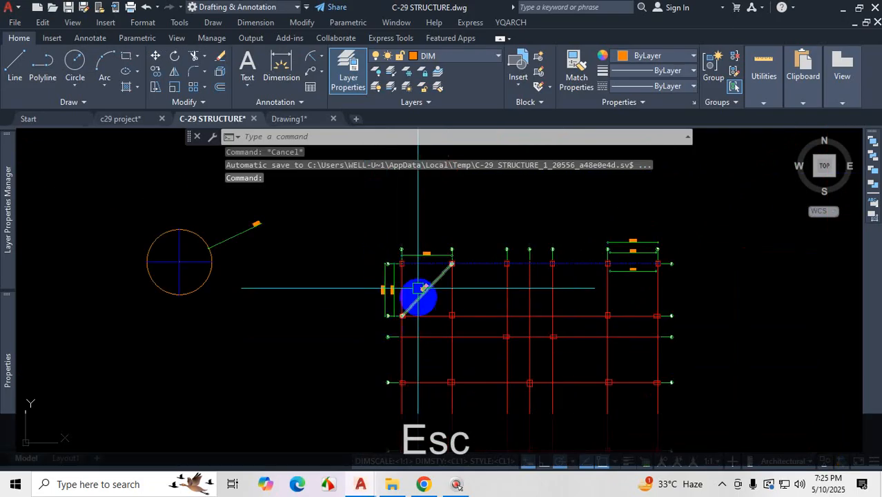
- Dimension the spacing between grid lines 1 and 2 just below grid line A
scroll(416, 340, "up", 6)
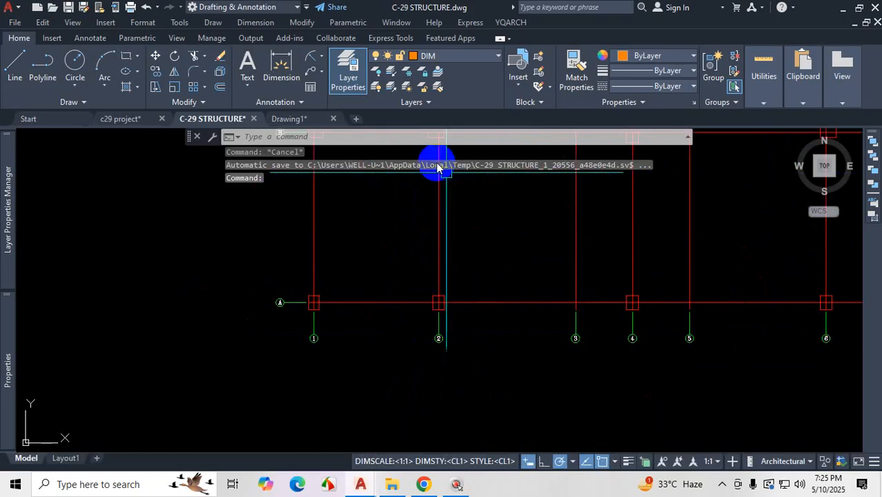
left_click(282, 71)
scroll(331, 324, "up", 2)
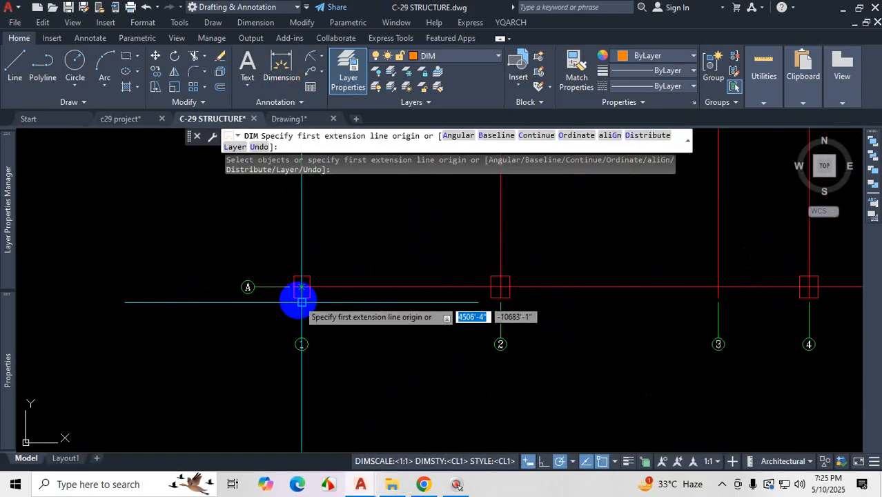
left_click(301, 299)
left_click(501, 290)
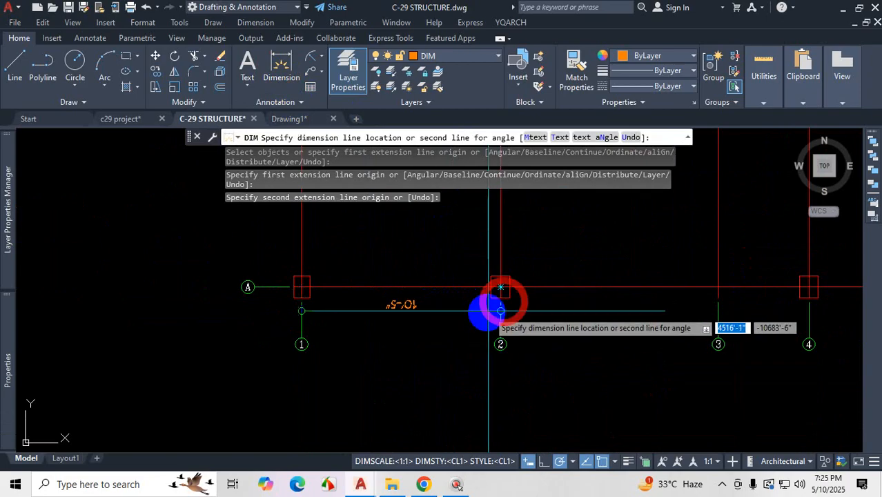
scroll(434, 317, "up", 2)
left_click(403, 316)
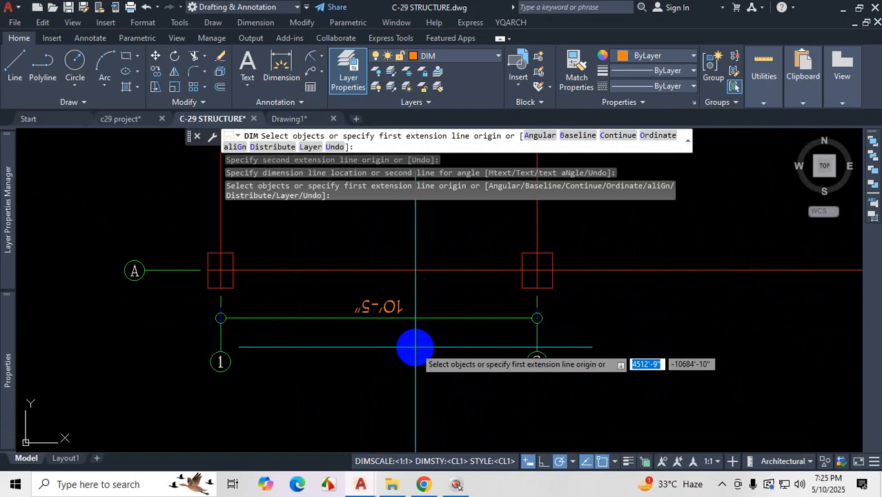
scroll(415, 347, "down", 5)
key("Escape")
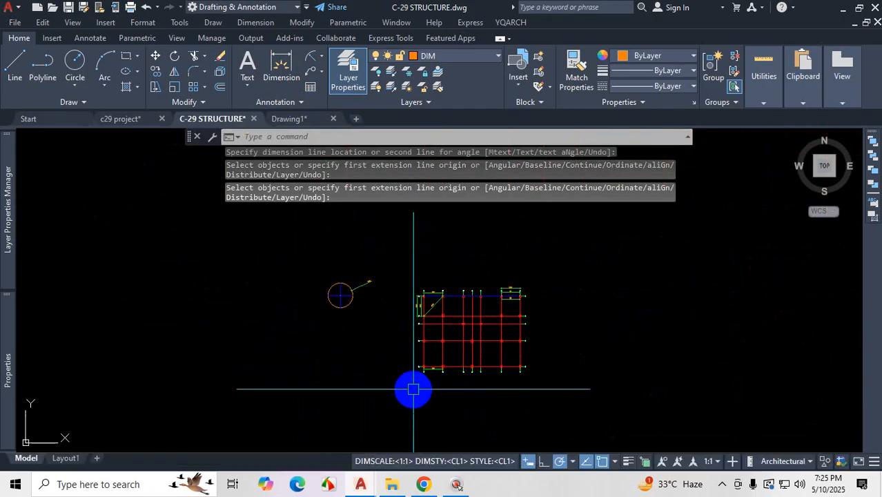
- Set the text view direction of dimension style CL1 to Left-to-Right
scroll(455, 327, "up", 5)
scroll(449, 334, "up", 3)
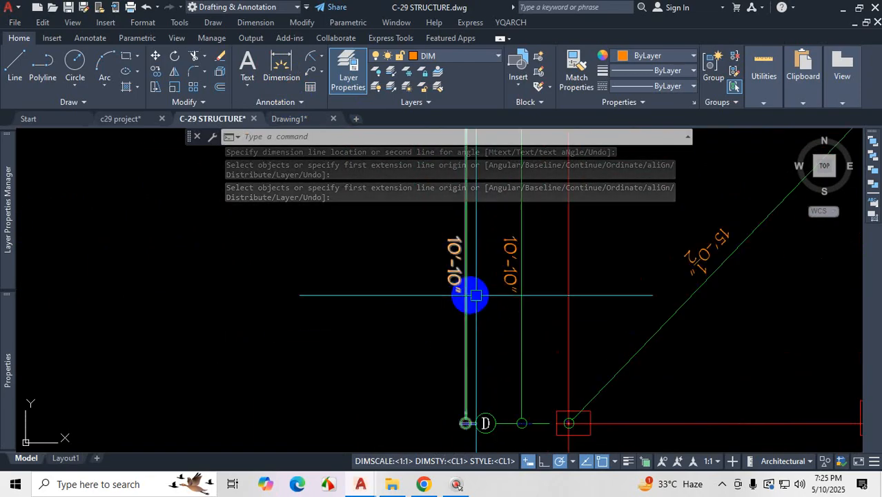
scroll(508, 247, "down", 4)
scroll(526, 341, "up", 1)
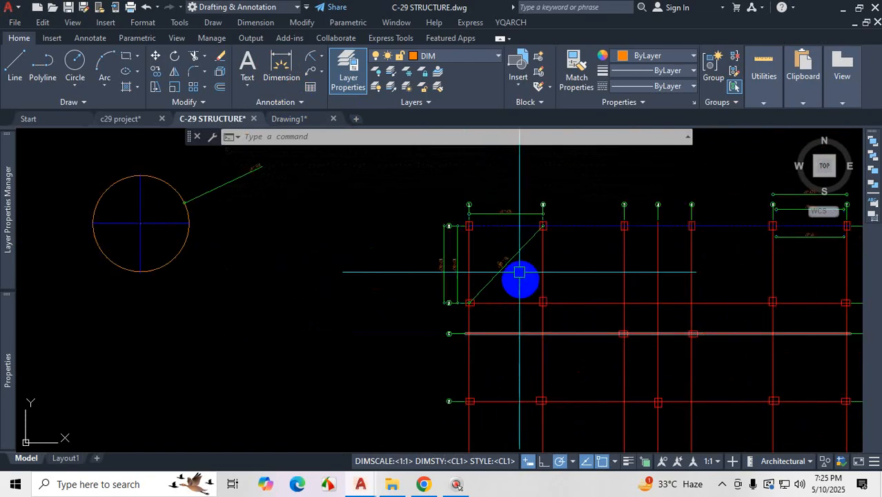
scroll(520, 229, "up", 6)
scroll(521, 297, "down", 2)
type("d")
key("Return")
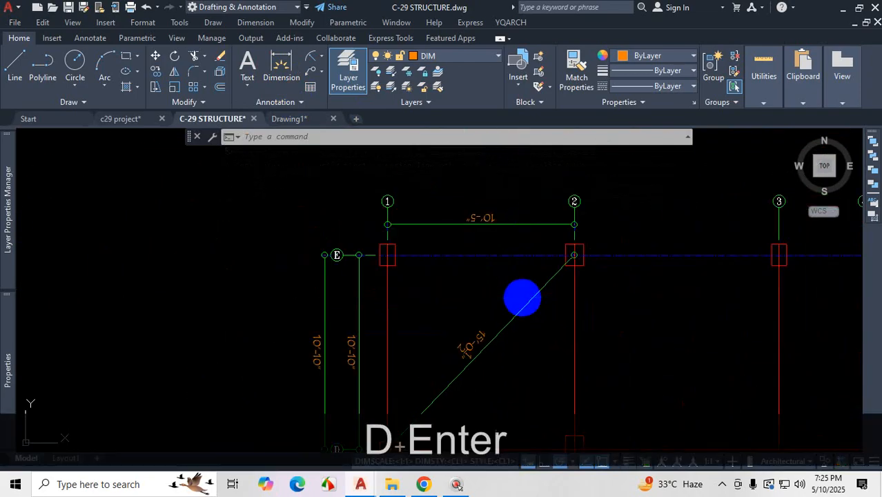
left_click(586, 216)
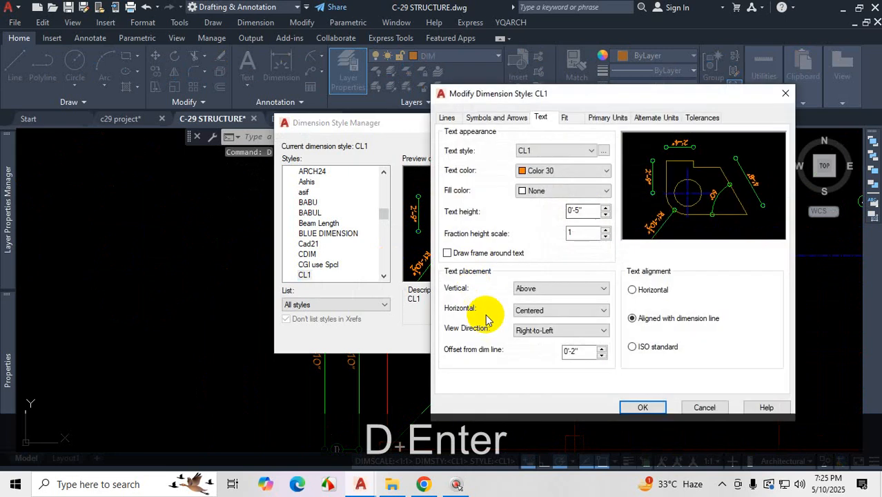
left_click(578, 331)
left_click(550, 343)
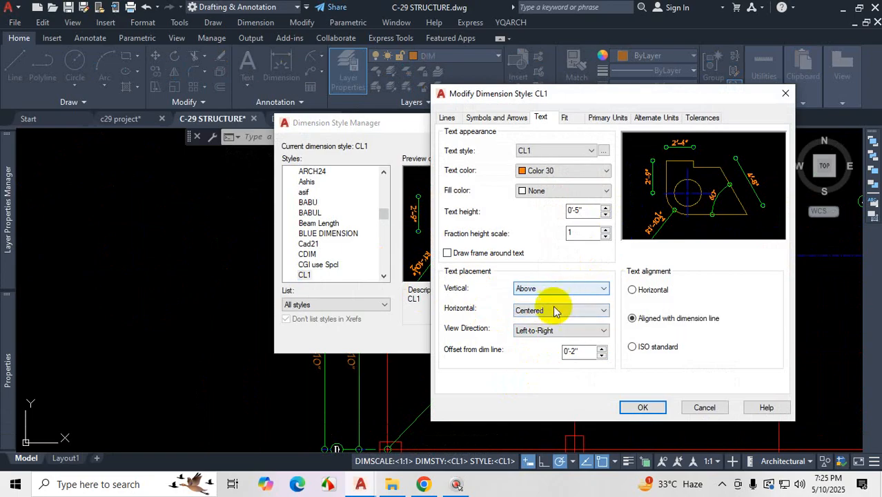
- Set the vertical text placement of dimension style CL1 to Centered and apply it to the drawing
left_click(564, 290)
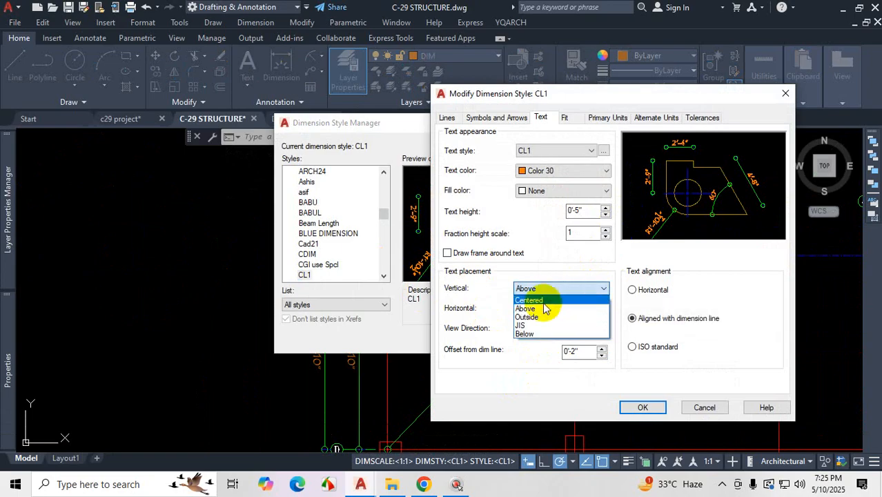
left_click(537, 300)
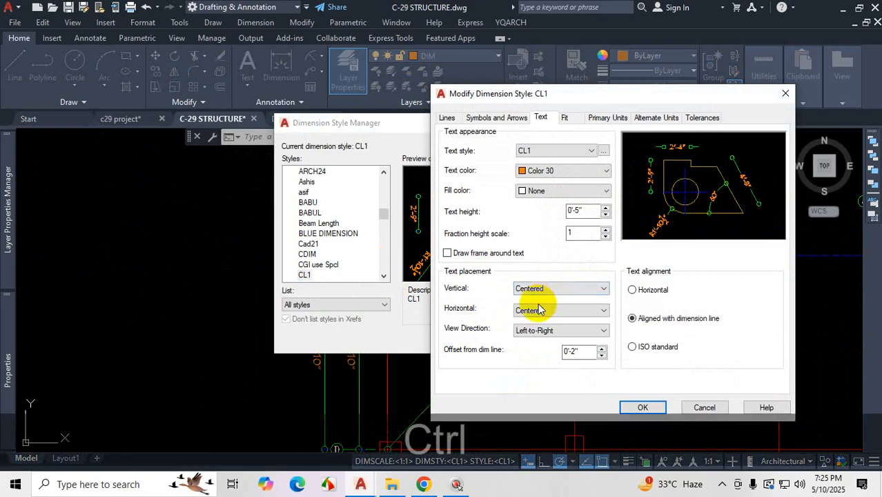
key("ctrl+1")
left_click_drag(519, 295, 550, 279)
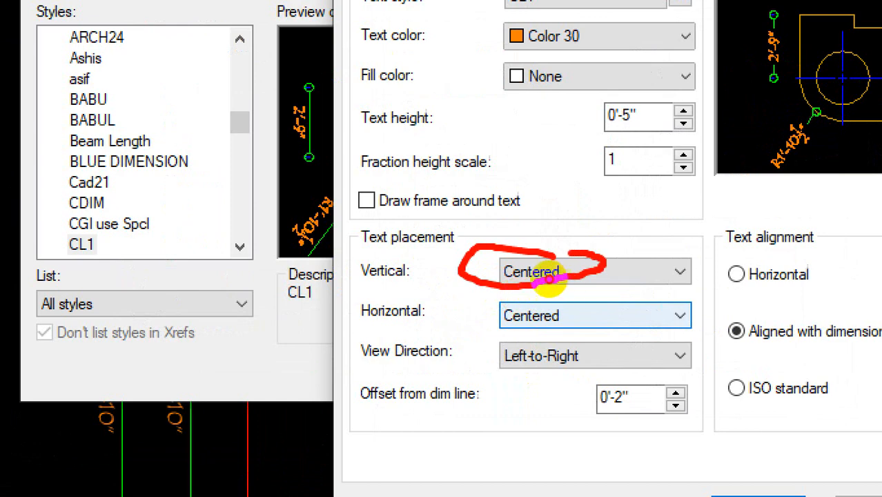
key("Escape")
left_click(643, 406)
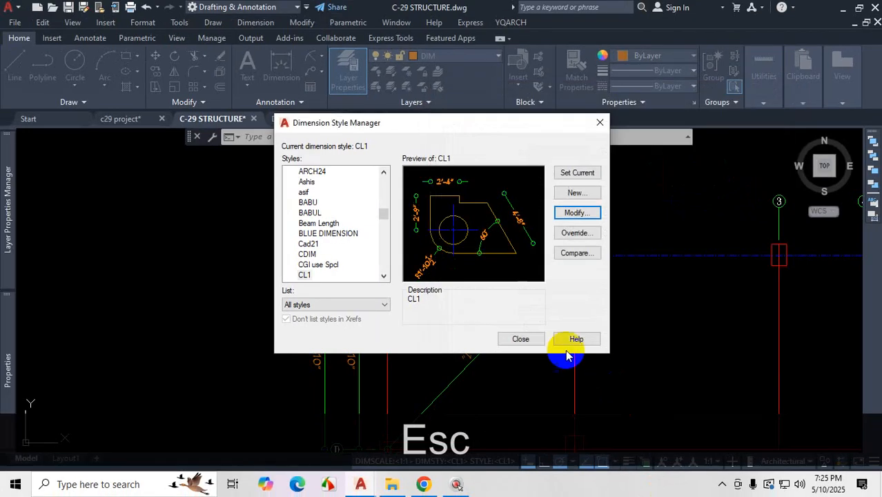
left_click(520, 339)
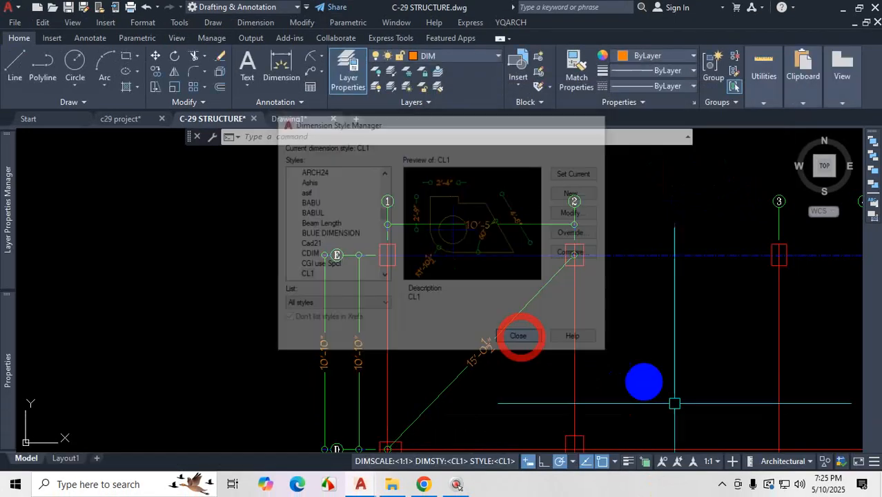
left_click(719, 482)
left_click(551, 331)
scroll(552, 331, "up", 3)
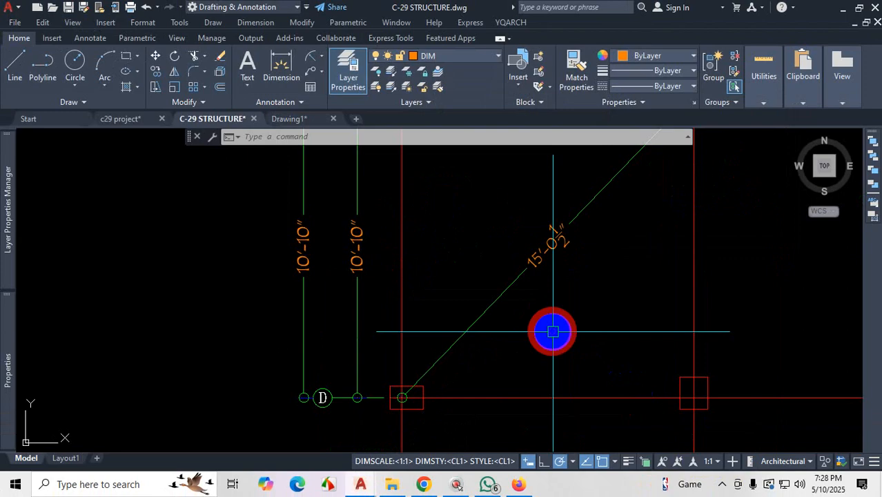
- Reopen dimension style CL1 for modification and set its vertical text placement to Above
key("Escape")
type("D")
key("Return")
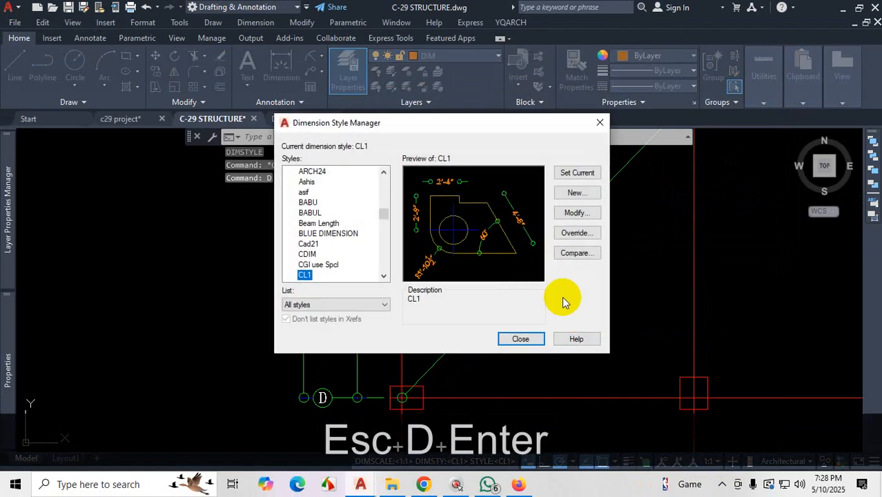
left_click(577, 216)
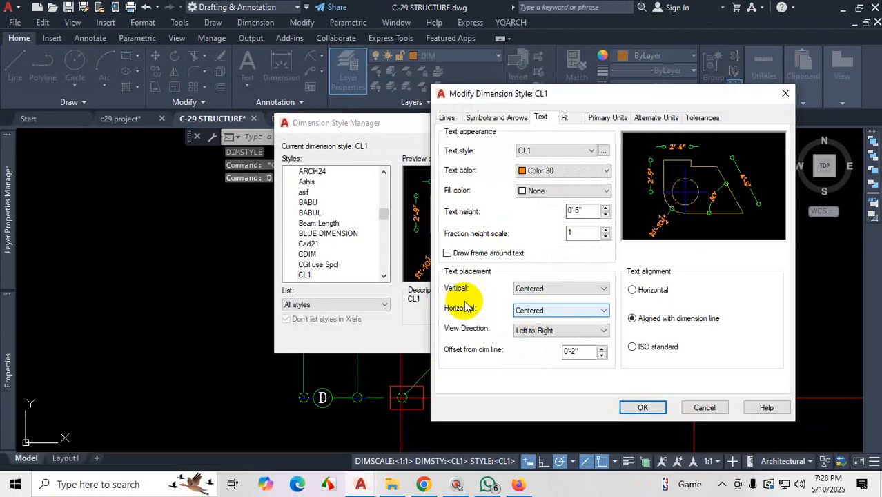
left_click(565, 289)
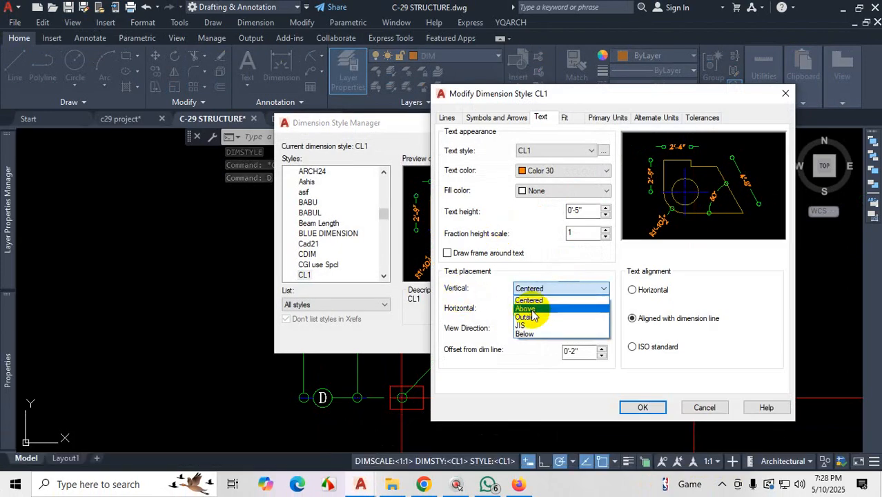
left_click(546, 305)
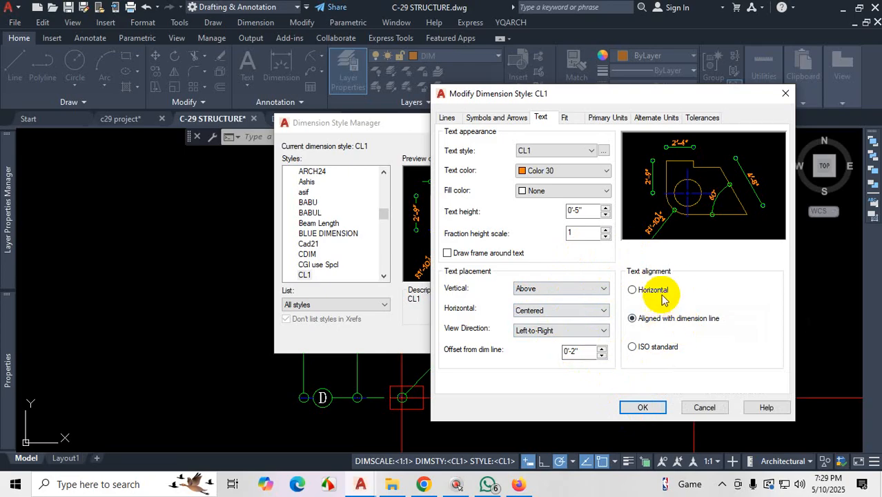
- Compare the ISO standard and Aligned with dimension line text alignments of dimension style CL1 in the preview and discard the changes
left_click(632, 348)
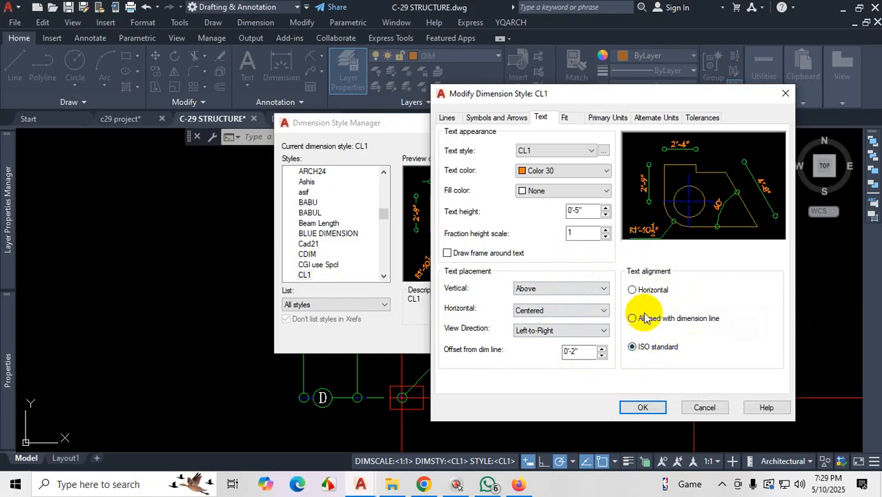
left_click(632, 319)
left_click(632, 348)
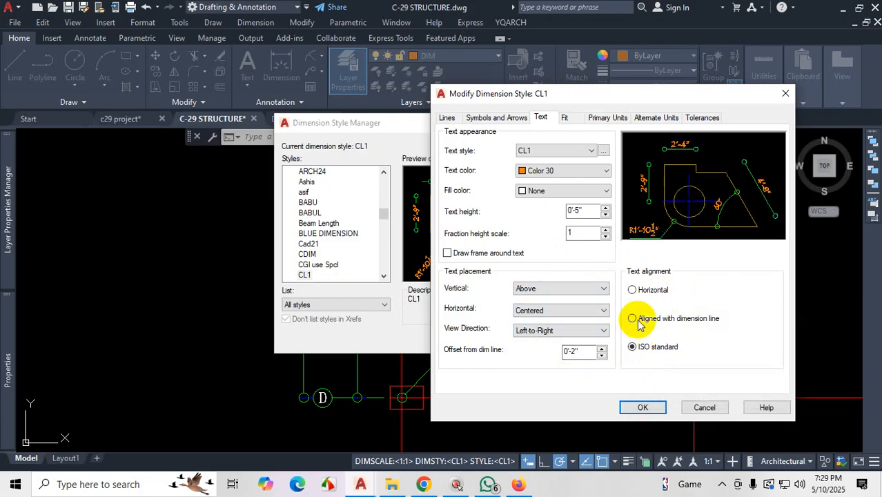
left_click(632, 319)
left_click(633, 348)
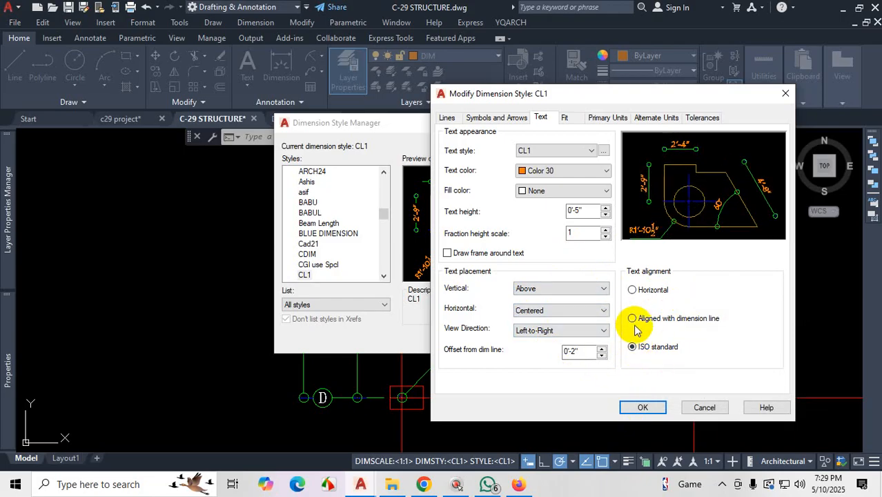
left_click(633, 319)
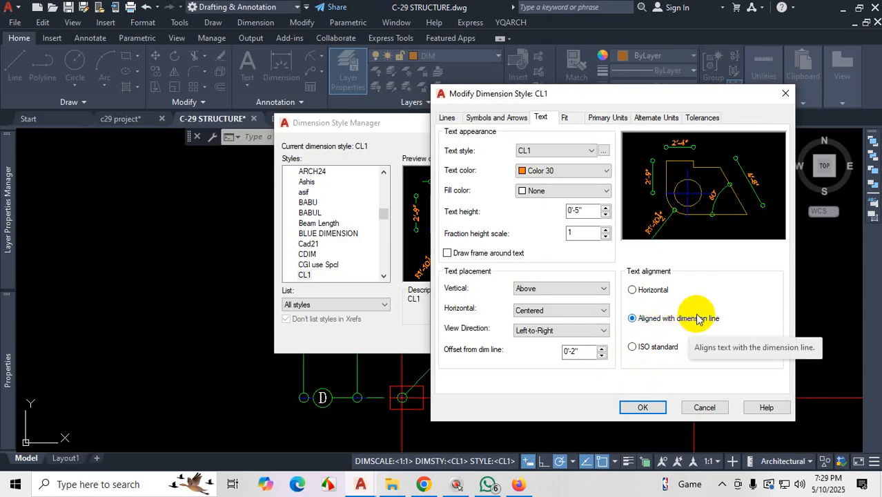
left_click(633, 347)
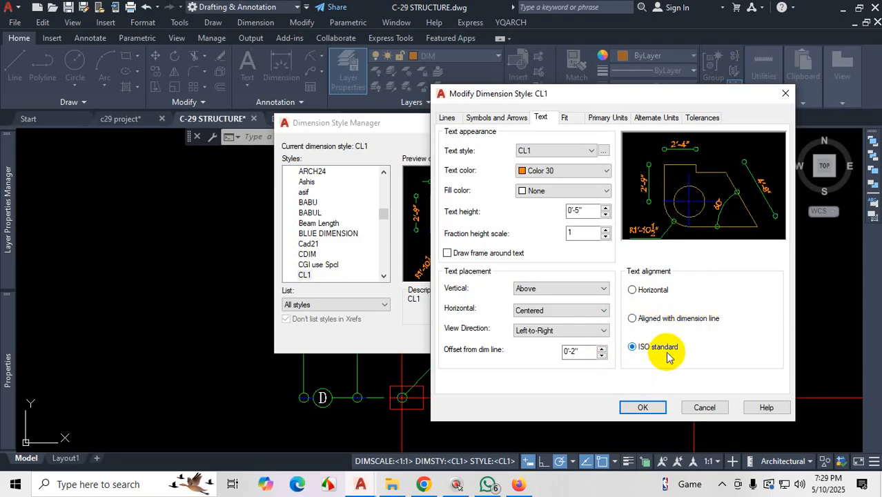
key("ctrl+1")
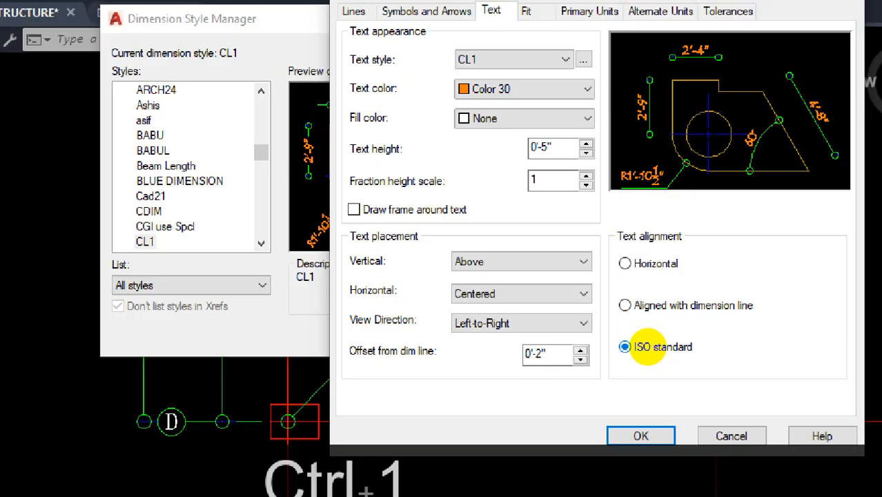
key("Escape")
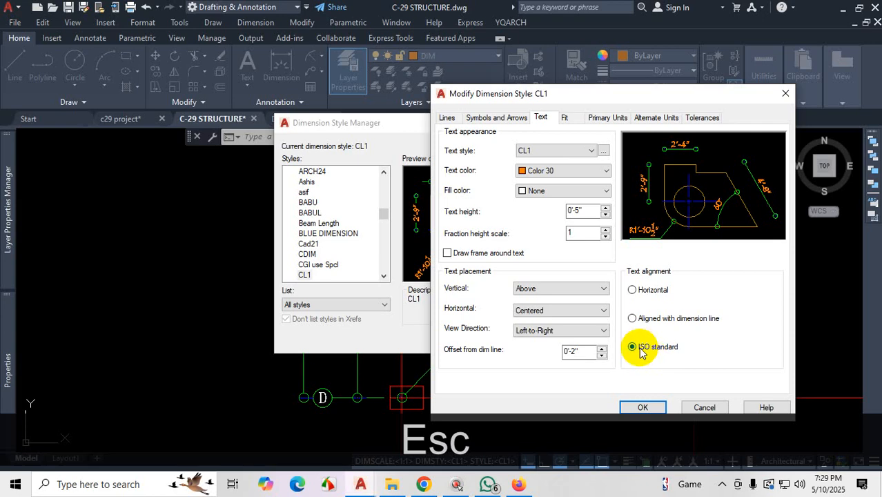
key("ctrl")
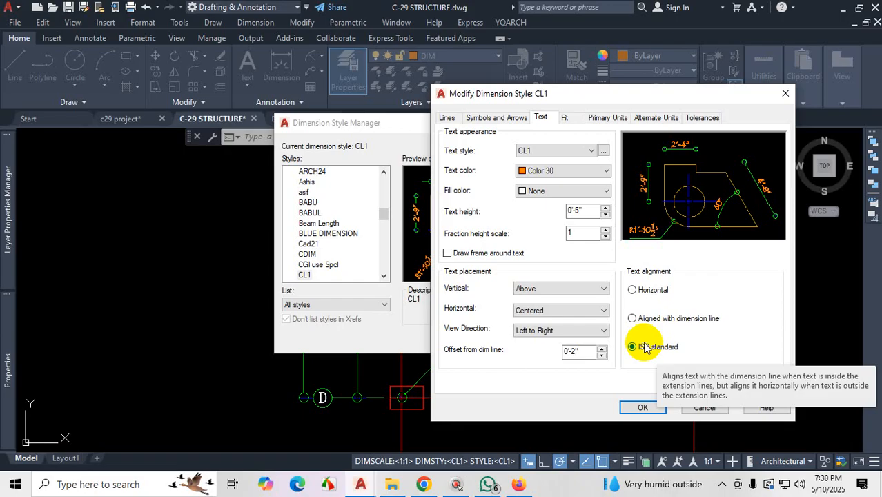
key("Escape")
left_click(595, 122)
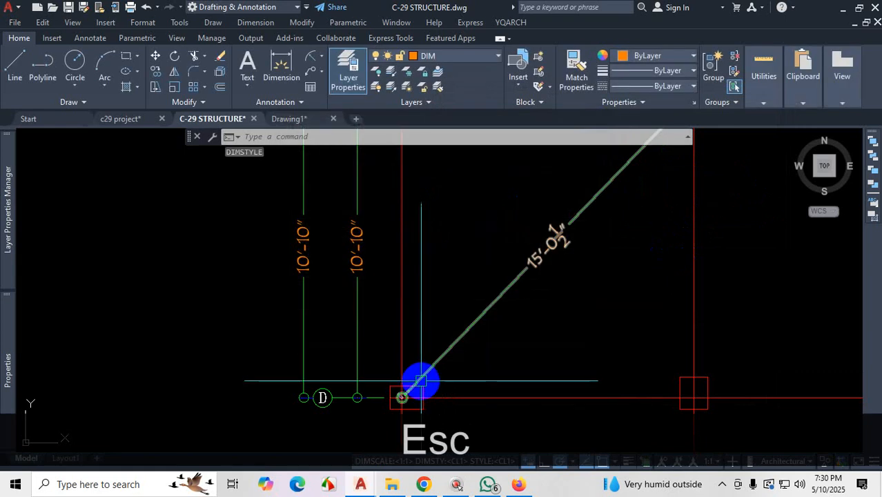
scroll(421, 380, "down", 5)
scroll(473, 268, "up", 5)
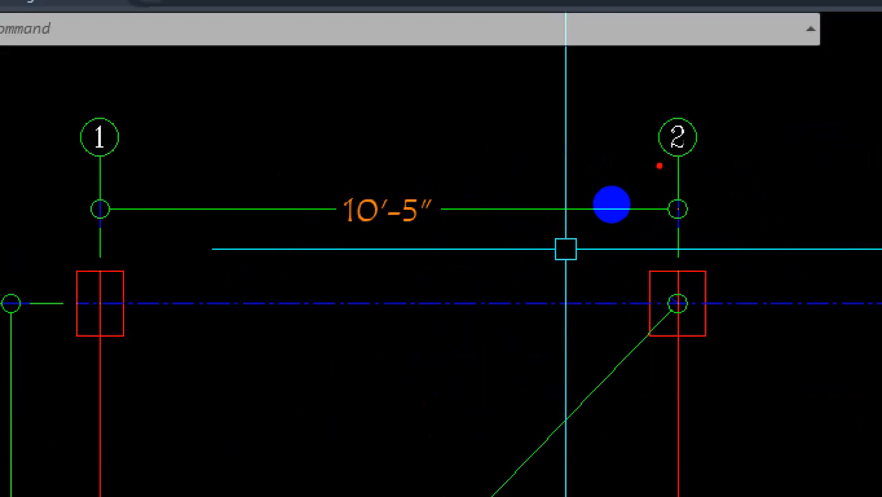
left_click_drag(680, 216, 660, 266)
left_click_drag(81, 167, 85, 252)
key("ctrl+1")
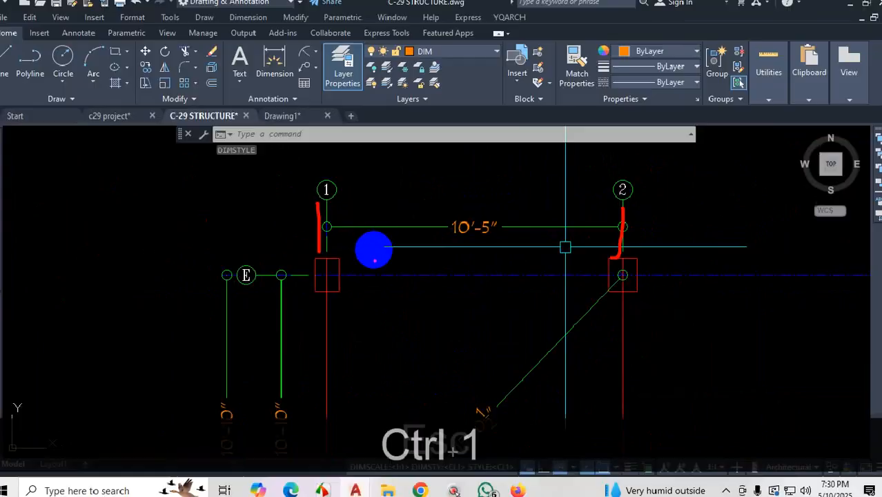
key("Escape")
- Dimension the width of the column at grid lines 2 and D, placing the dimension line above the column
scroll(414, 283, "down", 6)
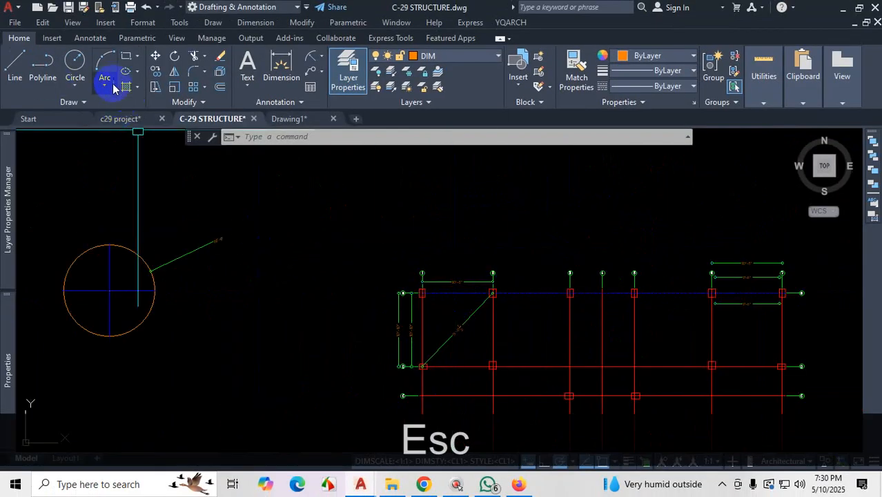
left_click(281, 67)
scroll(485, 366, "up", 2)
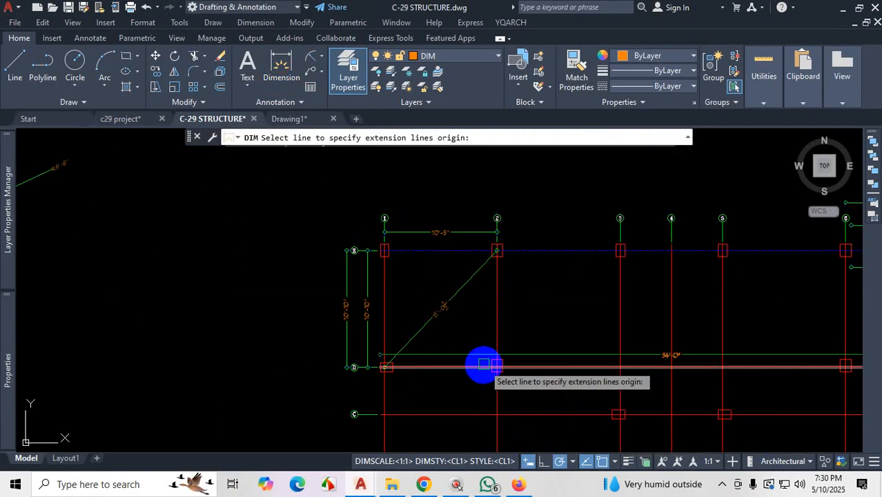
scroll(487, 363, "up", 5)
left_click(464, 360)
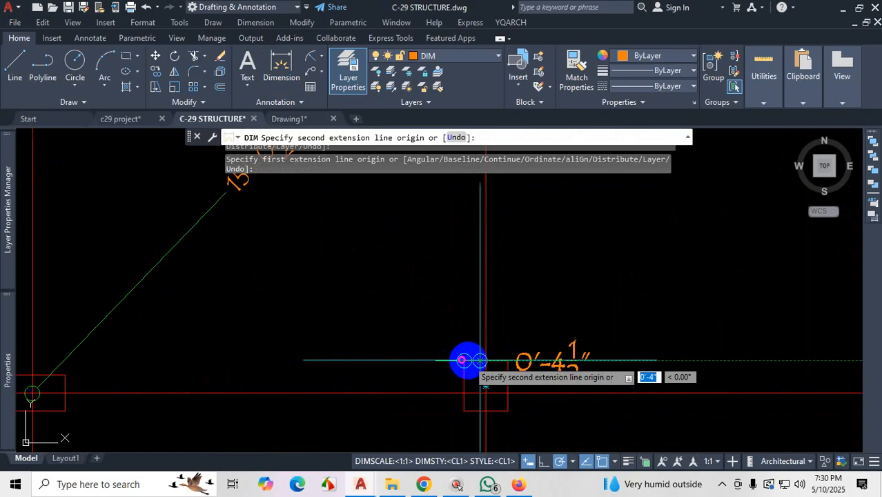
left_click(508, 360)
left_click(504, 315)
scroll(576, 359, "up", 2)
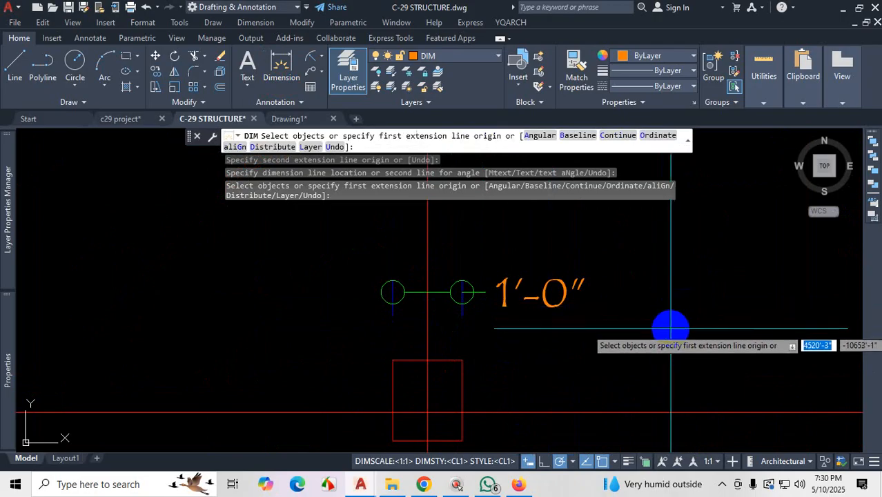
key("Escape")
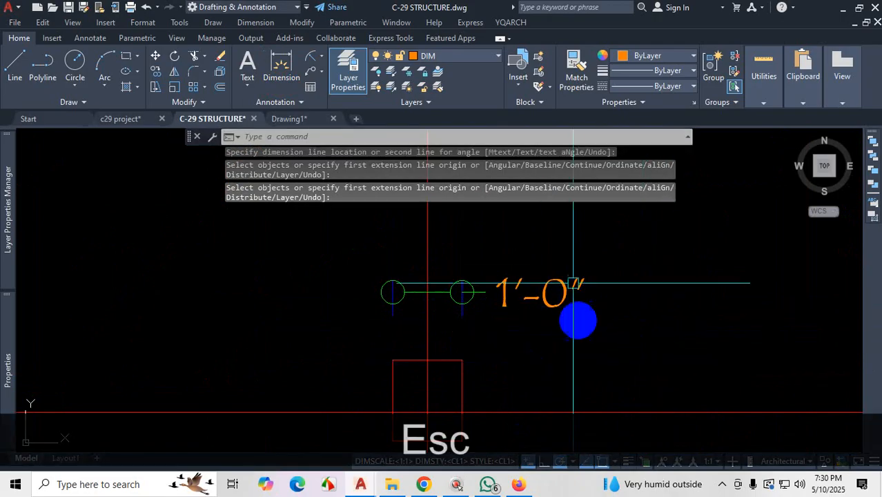
- Set the text alignment of dimension style CL1 to ISO standard and apply it to the drawing
type("D")
key("Return")
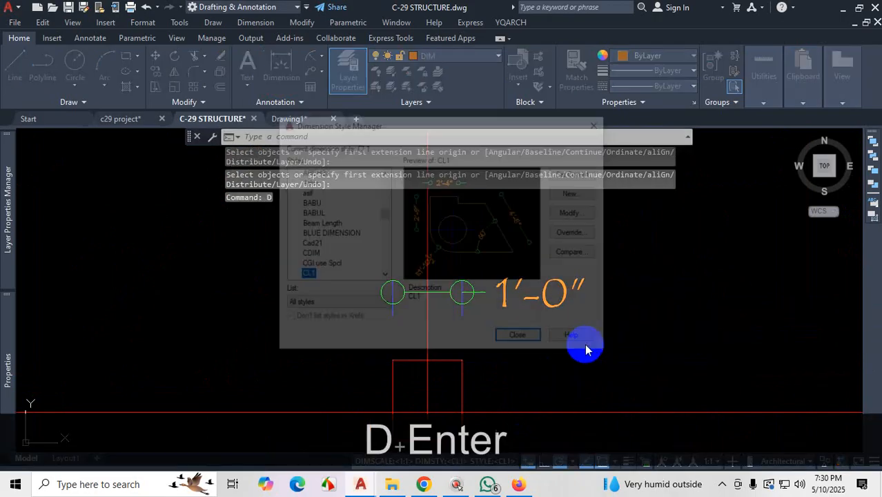
left_click(585, 216)
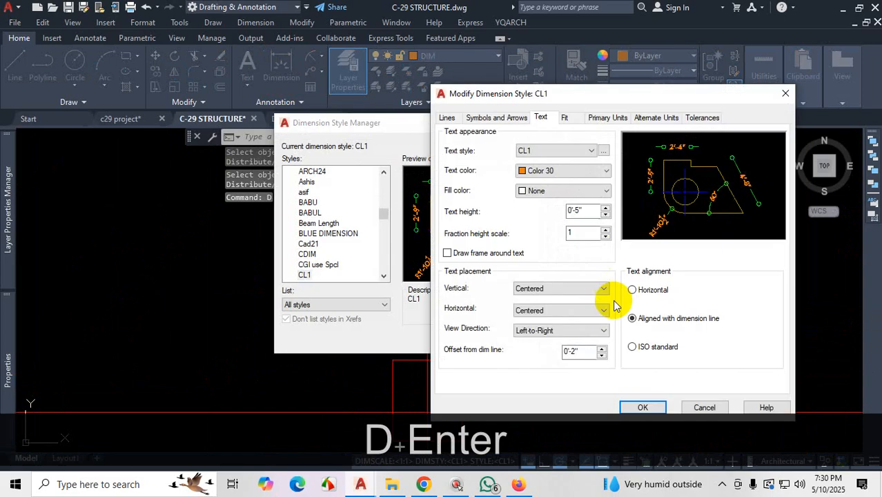
left_click(631, 345)
left_click(639, 404)
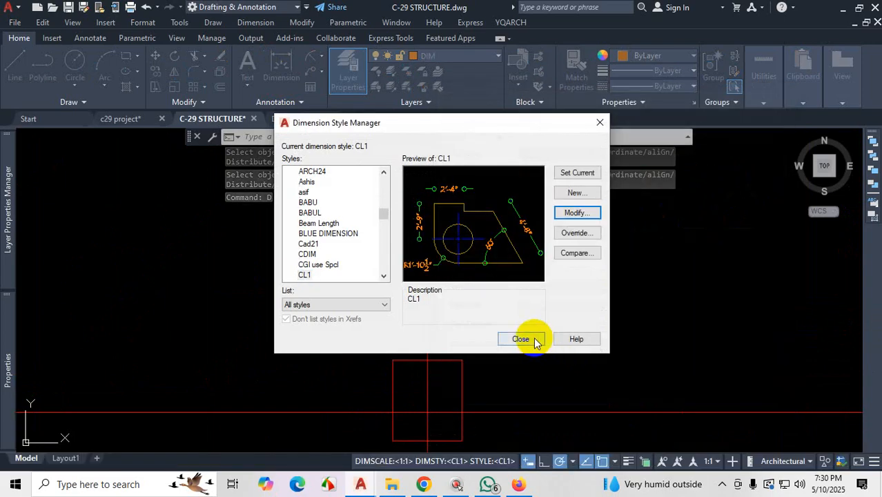
left_click(522, 338)
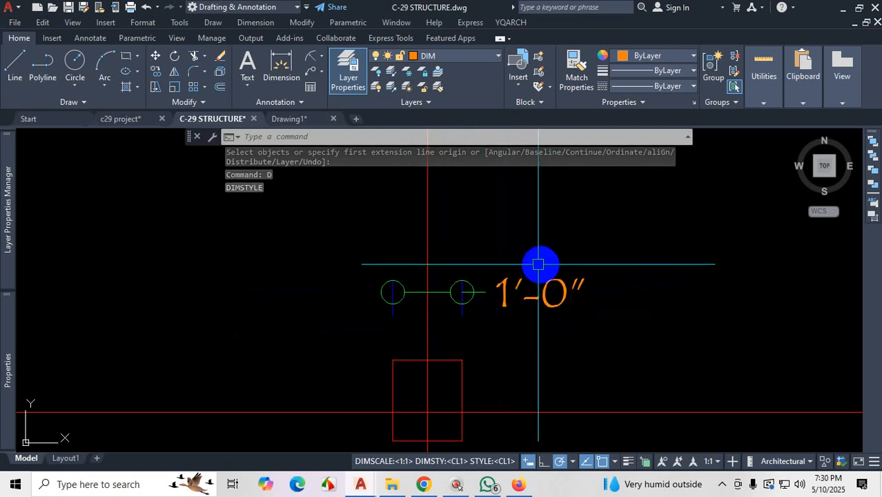
- Dimension the vertical side of the column at grid lines 2 and D, placing the dimension line to its right
left_click(279, 66)
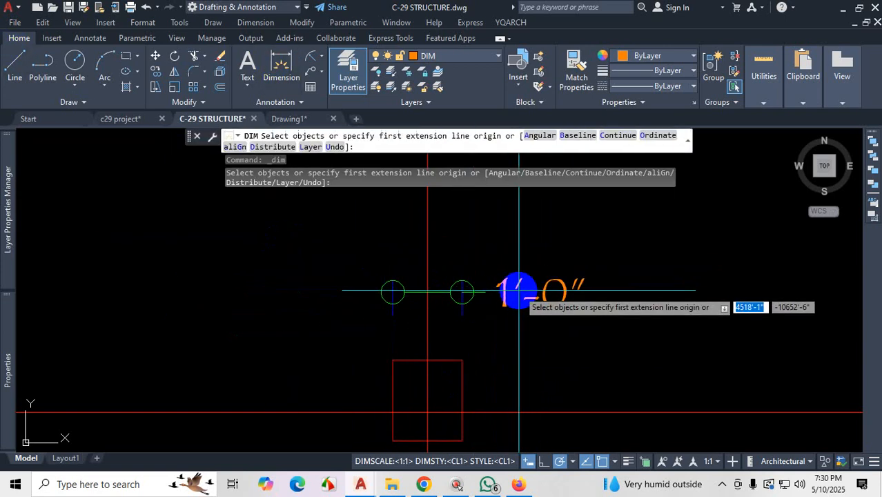
scroll(429, 259, "down", 2)
scroll(447, 317, "up", 2)
left_click(443, 305)
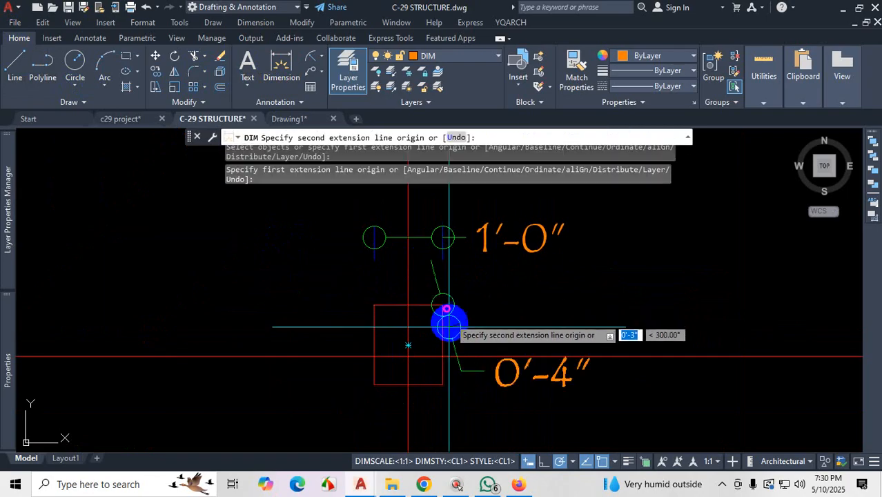
left_click(441, 384)
scroll(437, 339, "down", 2)
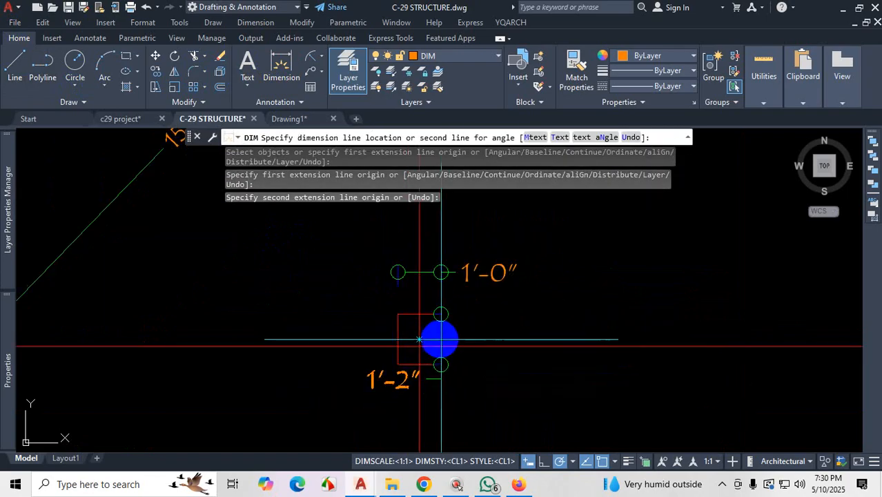
scroll(457, 382, "up", 2)
left_click(529, 309)
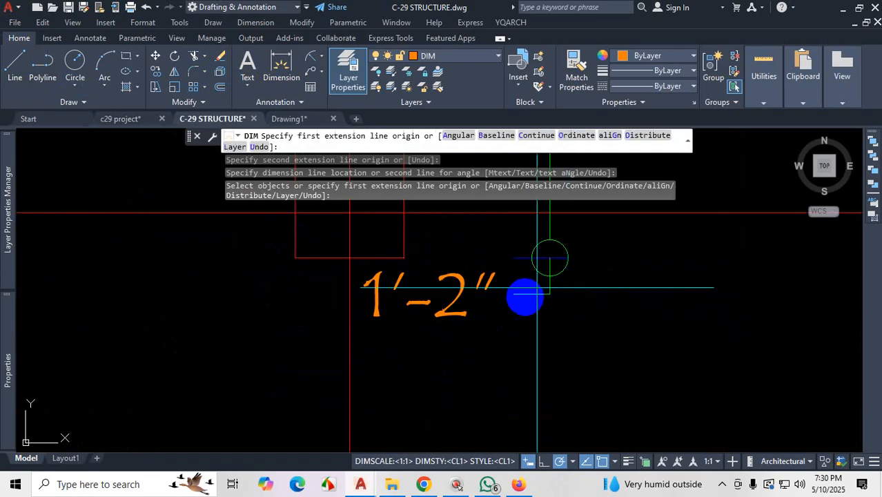
scroll(490, 355, "down", 2)
scroll(508, 228, "up", 2)
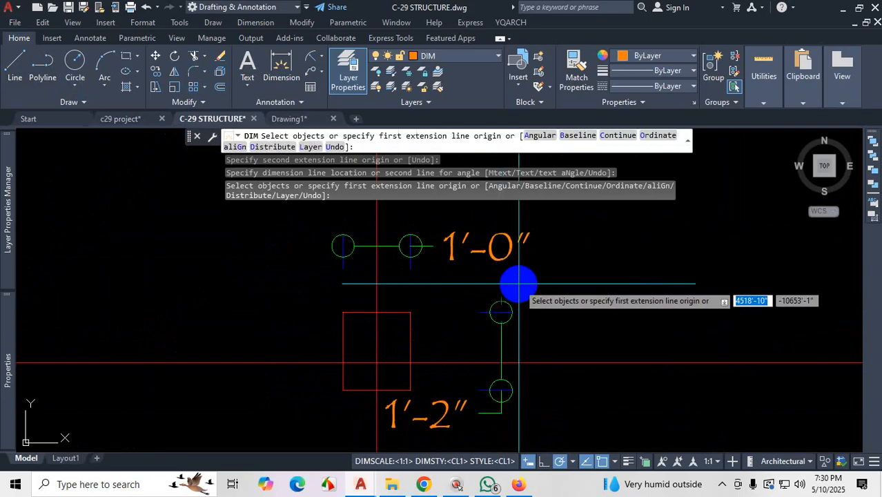
key("Escape")
- Reopen dimension style CL1 for modification and examine its fit options, text placement and overall scale settings
scroll(451, 360, "down", 6)
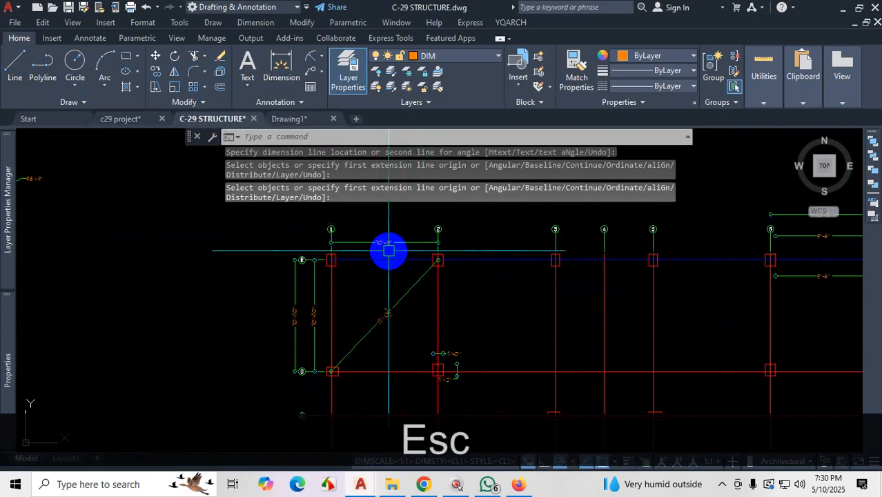
key("Return")
left_click(575, 212)
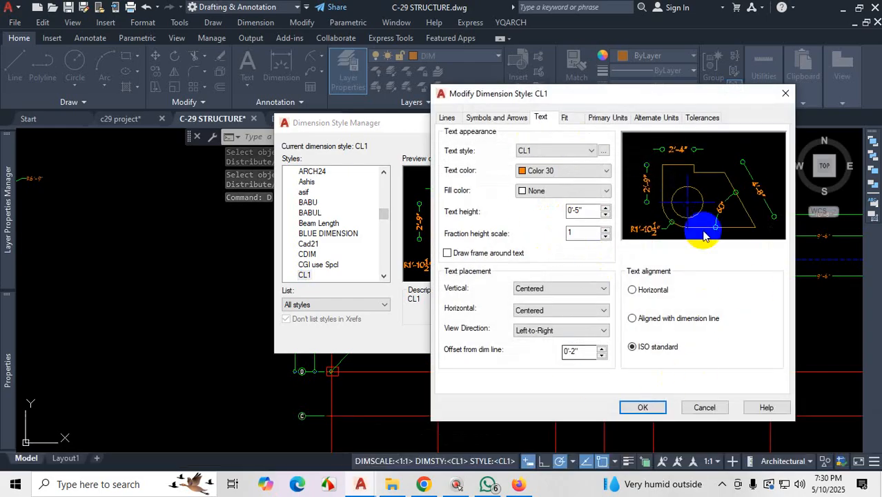
left_click(566, 118)
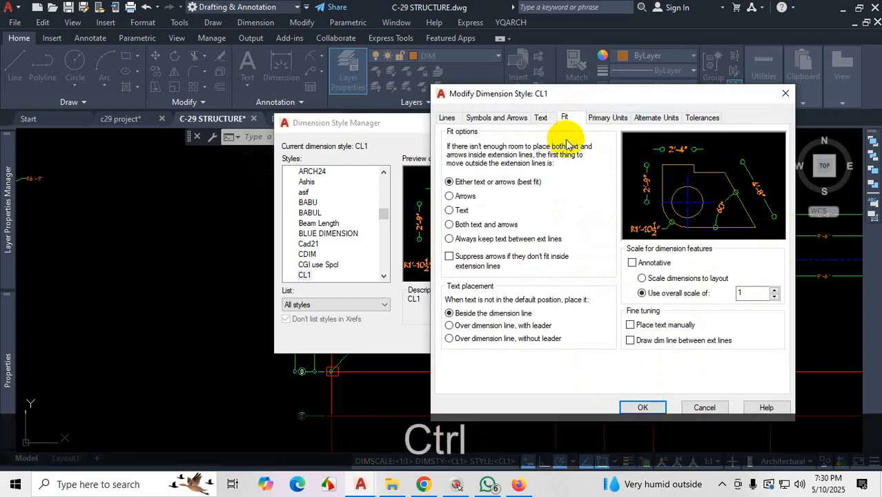
key("ctrl+1")
mouse_move(567, 107)
left_mouse_down()
mouse_move(552, 121)
mouse_move(571, 106)
left_mouse_up()
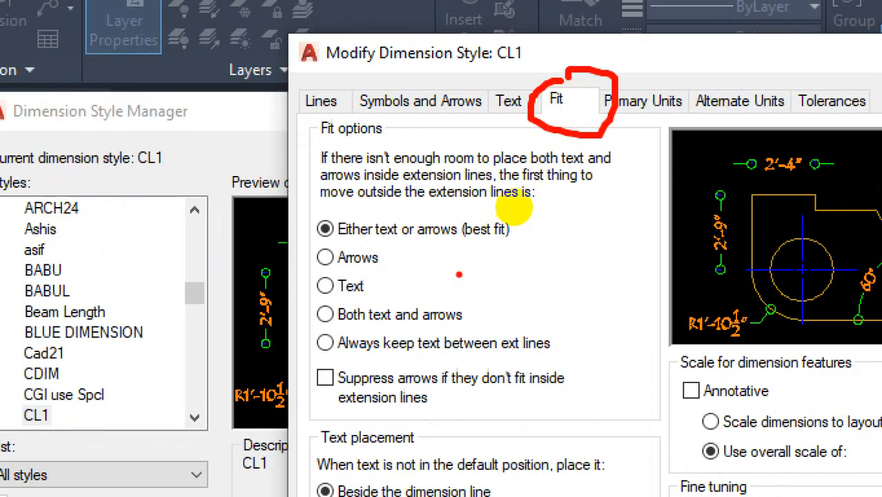
key("ctrl+1")
left_click_drag(514, 190, 507, 321)
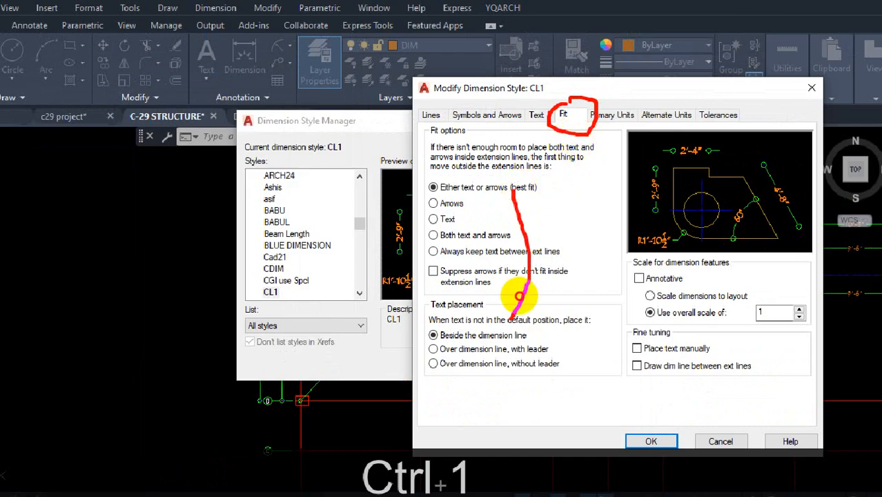
left_click_drag(728, 302, 659, 319)
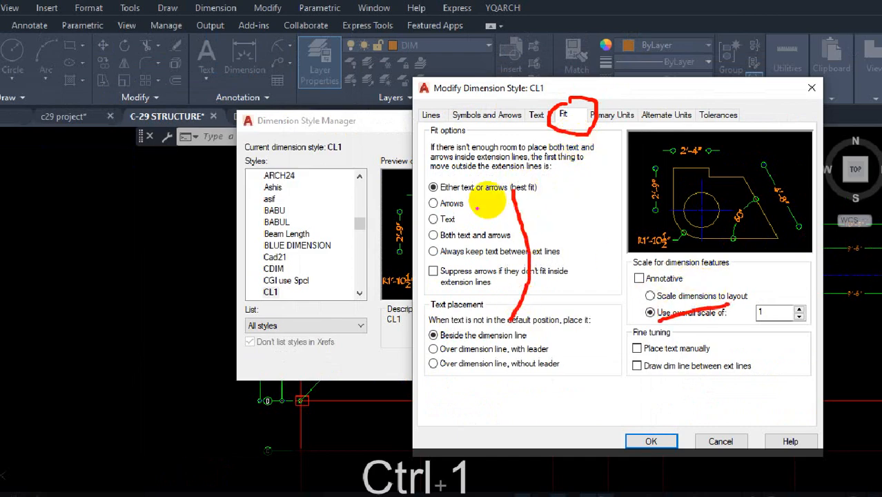
mouse_move(499, 199)
left_mouse_down()
mouse_move(435, 212)
mouse_move(565, 202)
mouse_move(476, 149)
mouse_move(586, 172)
left_mouse_up()
key("Escape")
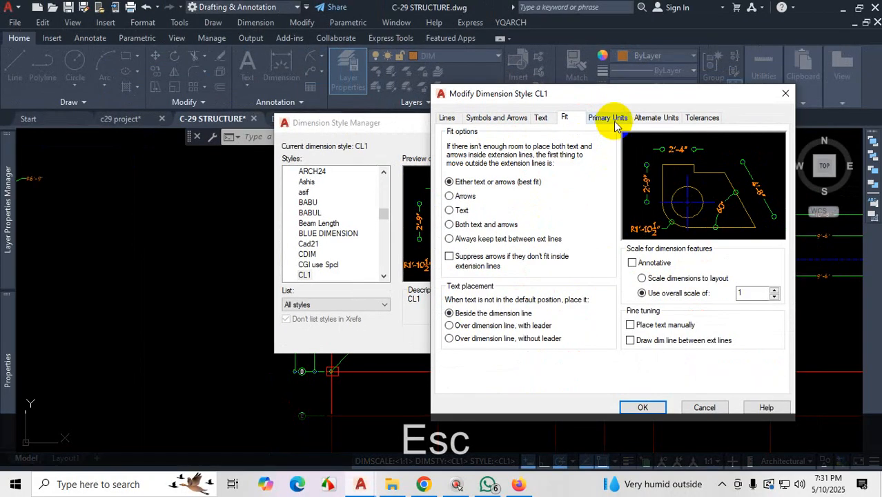
- Compare the Engineering and Architectural unit formats in the primary units of dimension style CL1 using the style preview
left_click(605, 117)
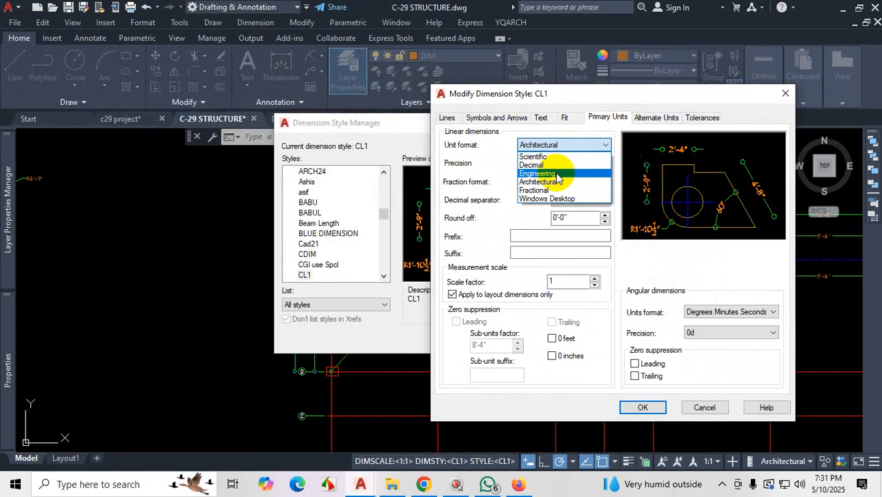
left_click(556, 174)
left_click(566, 145)
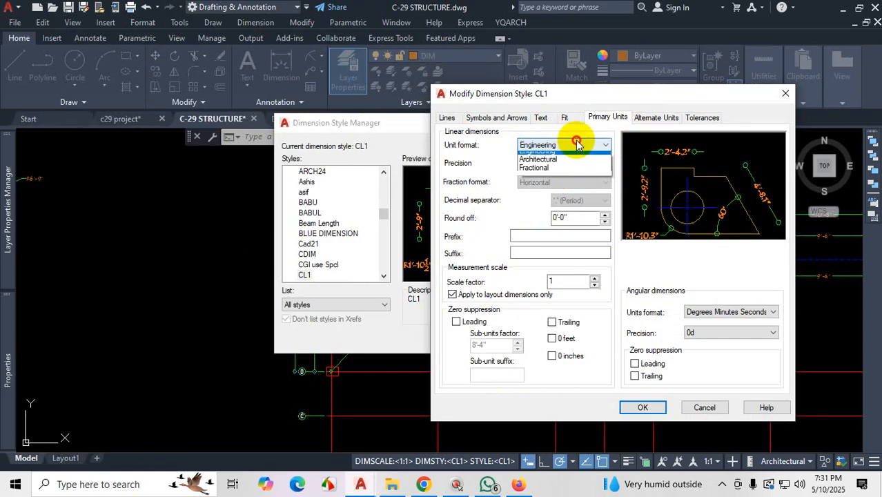
left_click(558, 181)
left_click(569, 144)
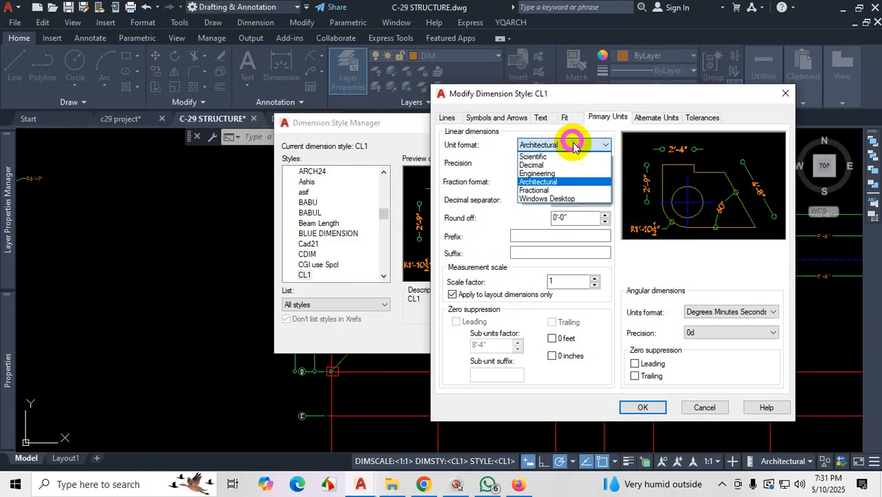
left_click(556, 173)
left_click(561, 145)
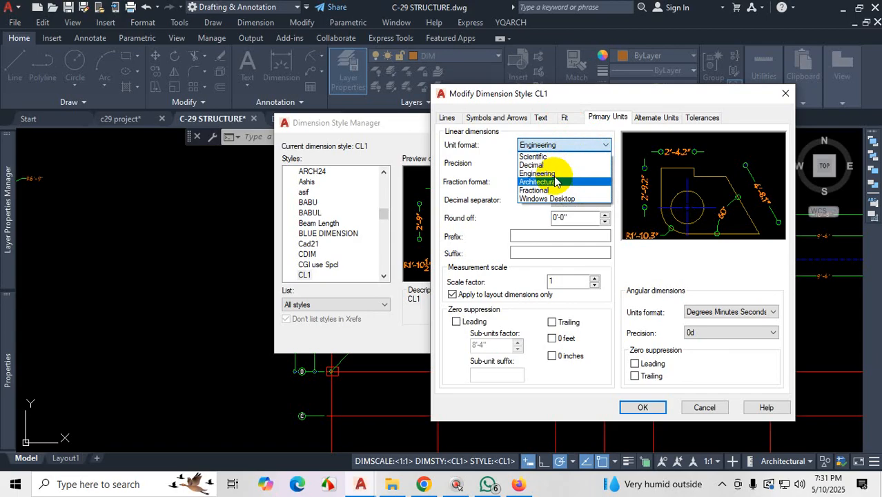
left_click(559, 182)
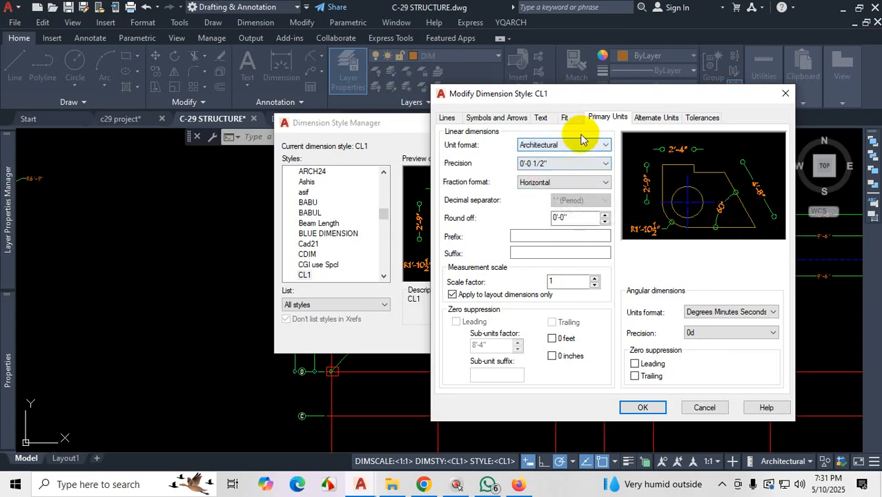
- Try the Engineering unit format in dimension style CL1, examine its decimal precision options, and leave the style without saving
left_click(569, 146)
left_click(556, 174)
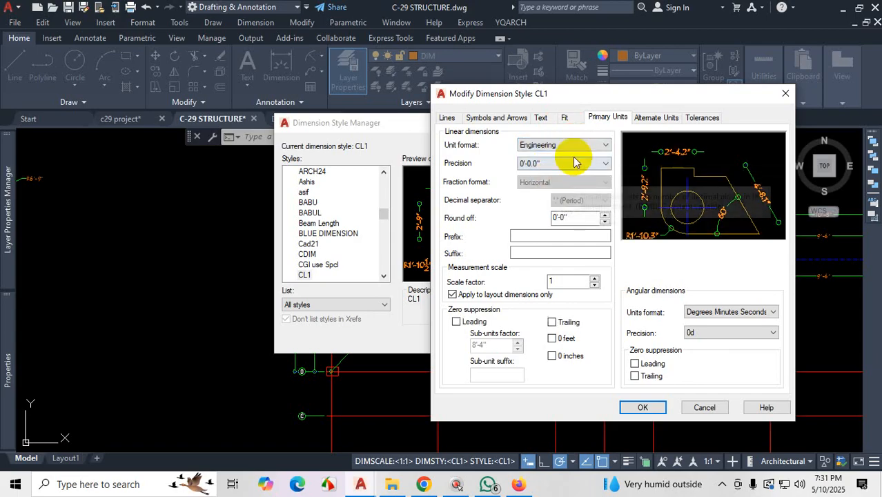
left_click(556, 165)
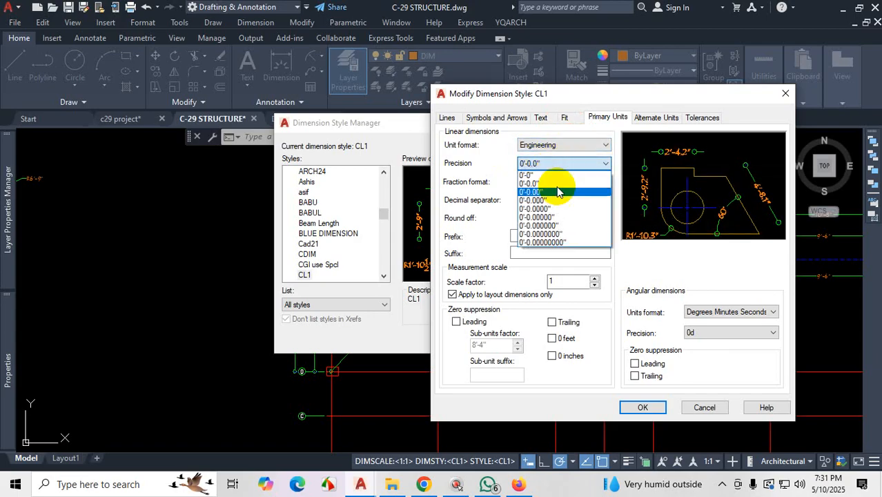
key("ctrl+1")
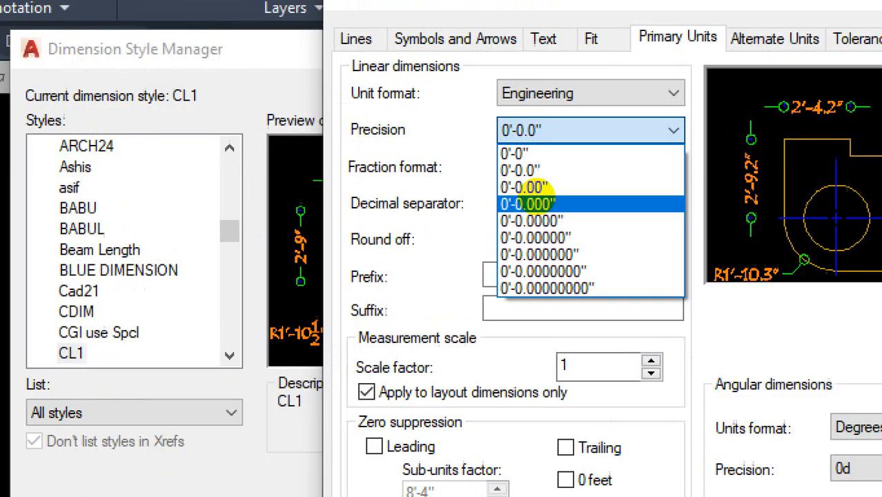
left_click_drag(528, 195, 623, 195)
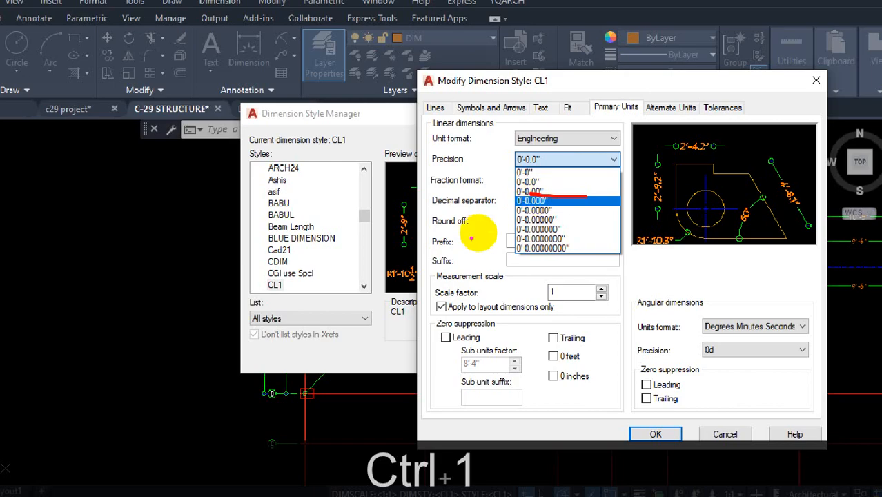
key("Escape")
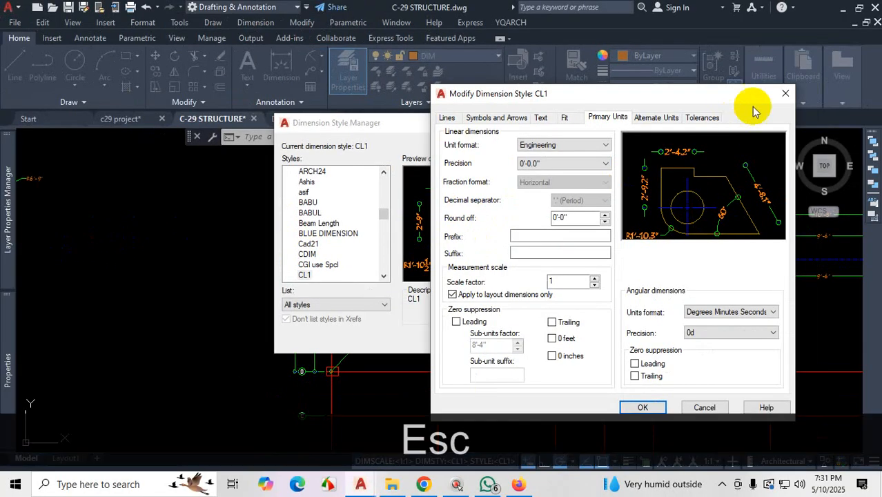
left_click(783, 95)
left_click(521, 339)
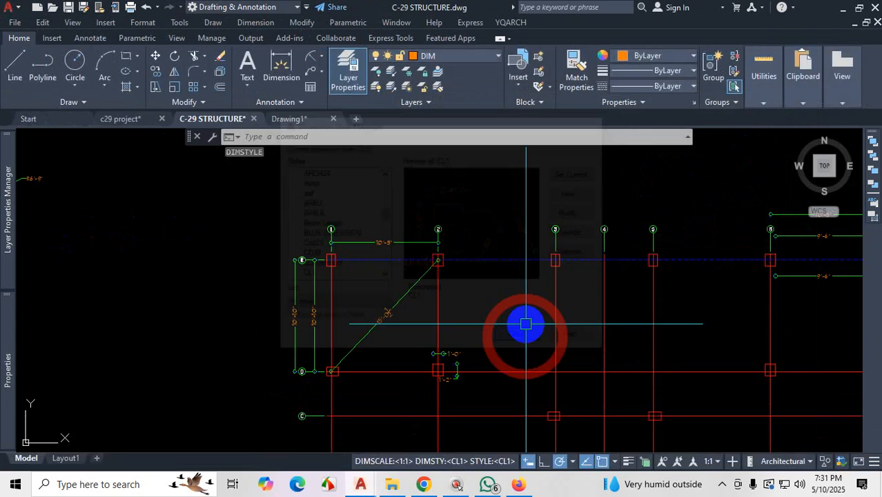
- Examine the fractional inch text of the diagonal dimension between the columns at D-1 and E-2
scroll(390, 232, "up", 5)
scroll(419, 237, "down", 4)
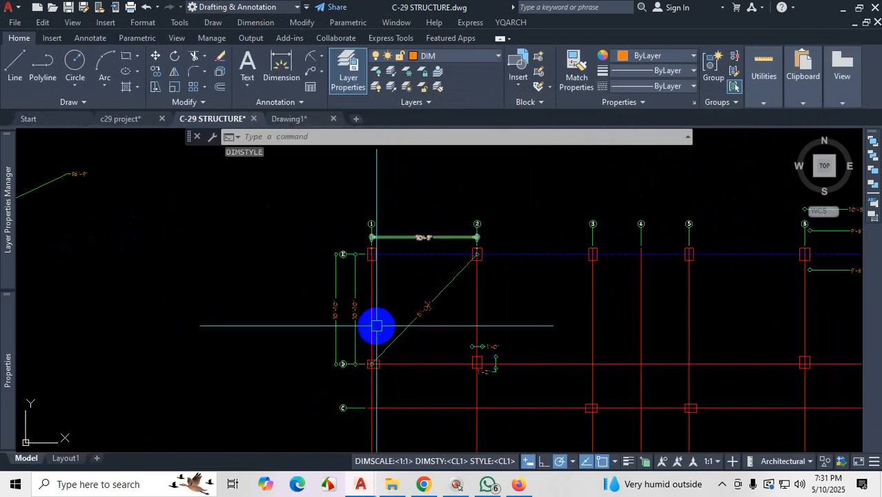
scroll(374, 328, "up", 4)
scroll(335, 309, "down", 4)
scroll(418, 309, "up", 3)
scroll(514, 297, "up", 2)
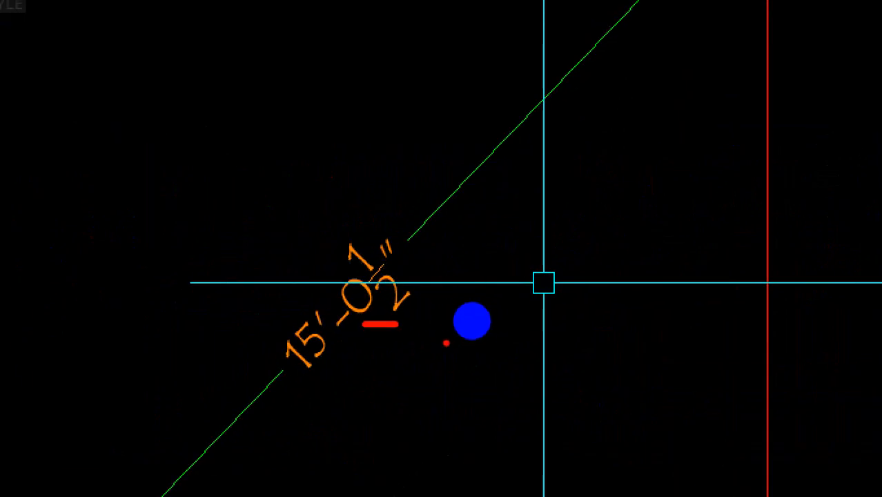
left_click_drag(458, 329, 476, 388)
left_click_drag(530, 325, 530, 361)
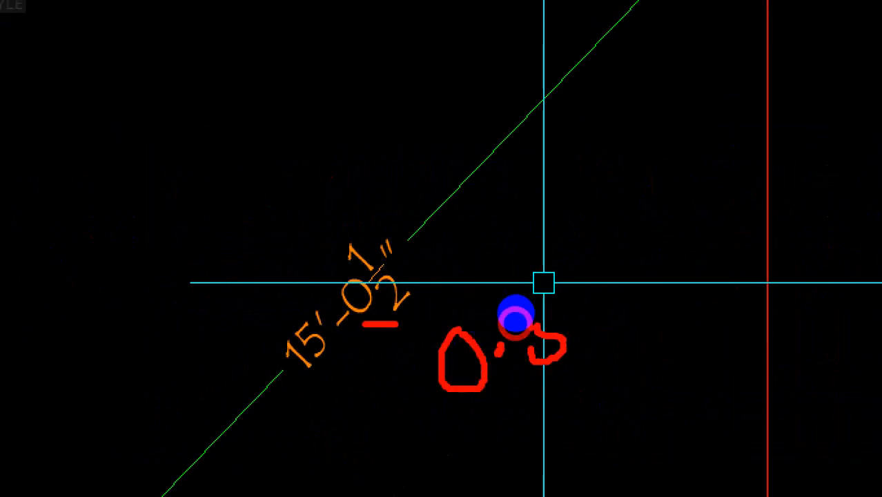
left_click_drag(571, 316, 531, 323)
key("Escape")
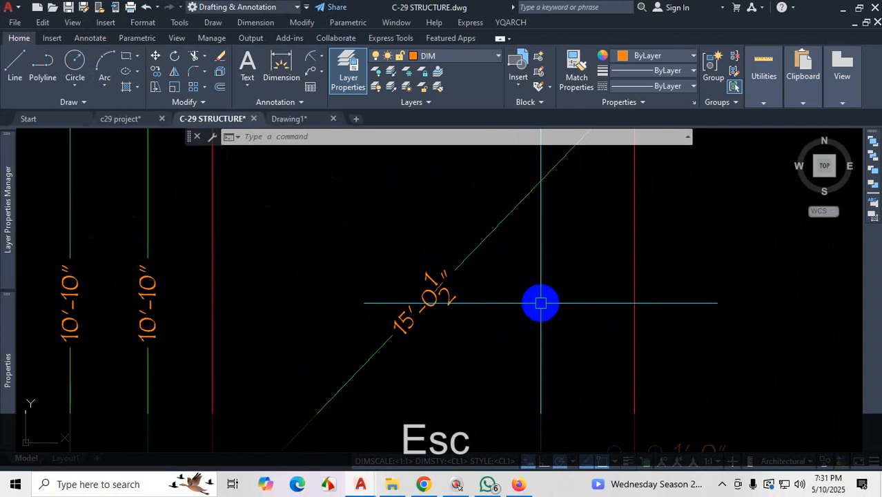
- Set the primary units of dimension style CL1 to Engineering with precision 0'-0.00" and apply them to the drawing
type("d")
key("Return")
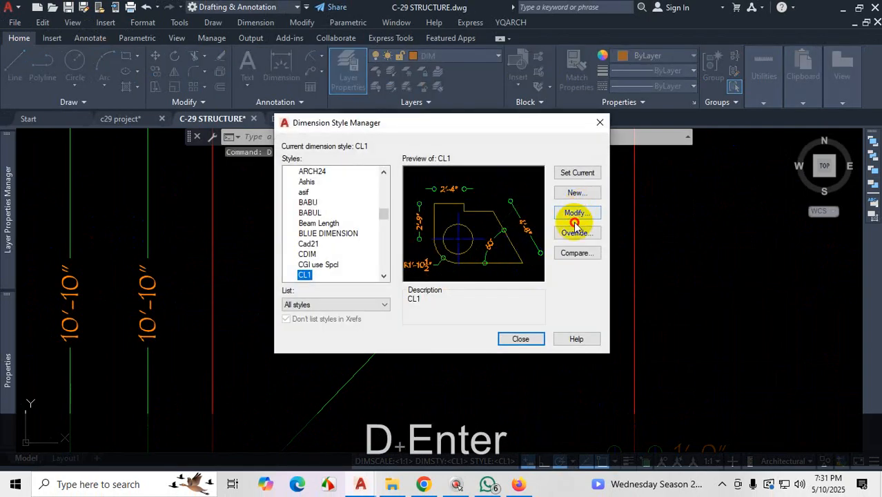
left_click(576, 214)
left_click(599, 118)
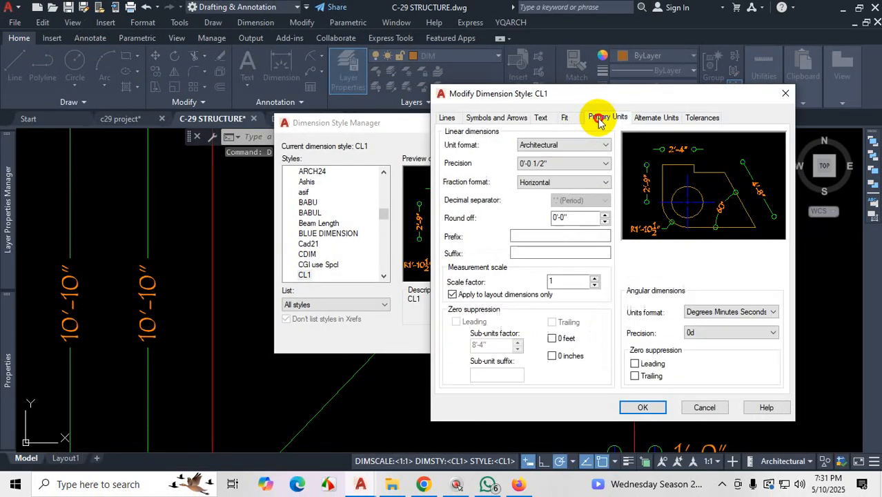
left_click(562, 144)
left_click(533, 172)
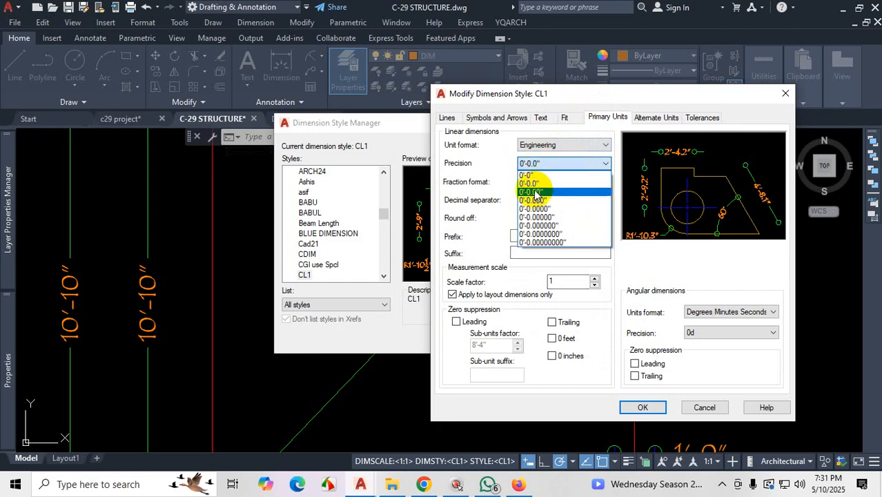
left_click(535, 185)
left_click(645, 407)
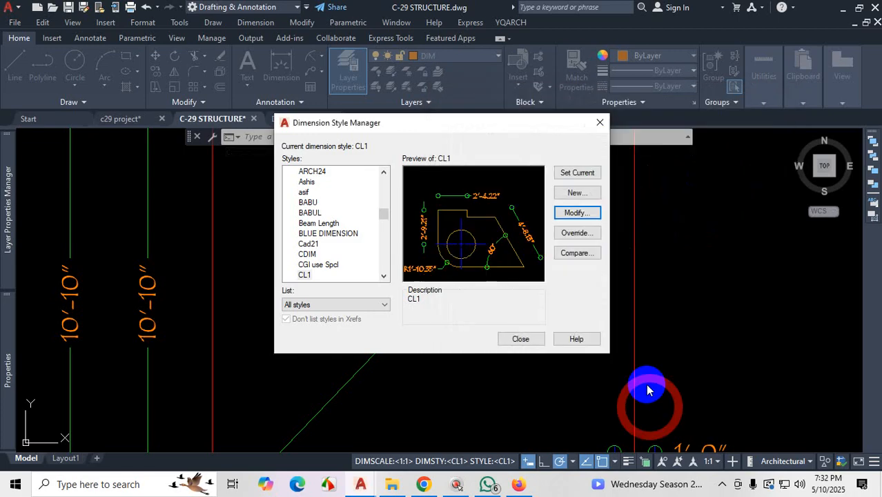
left_click(521, 339)
- Examine the decimal inch text of the diagonal dimension and the neighbouring grid dimensions
scroll(527, 357, "up", 2)
scroll(528, 357, "down", 3)
scroll(517, 338, "up", 3)
scroll(603, 282, "up", 4)
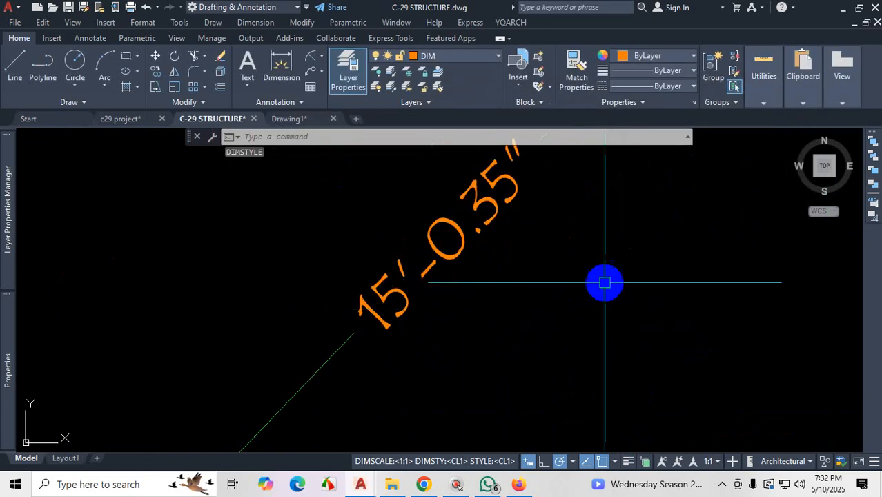
scroll(593, 281, "down", 4)
scroll(614, 233, "up", 2)
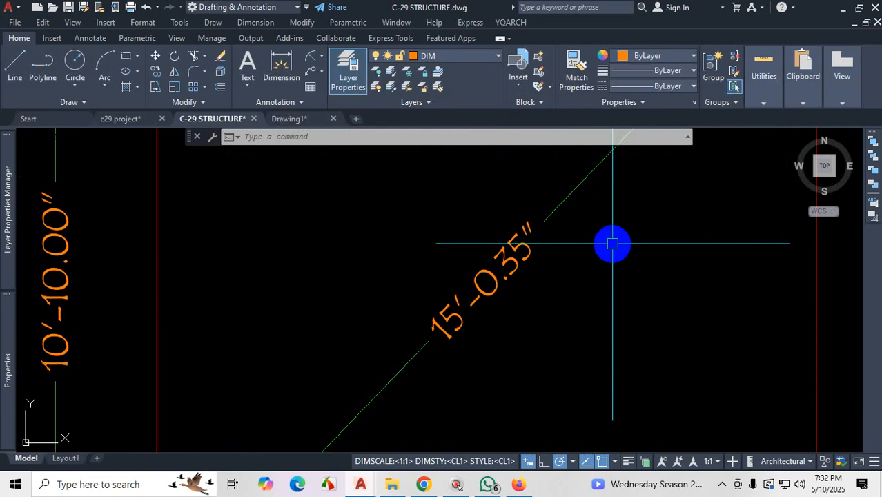
scroll(612, 243, "down", 4)
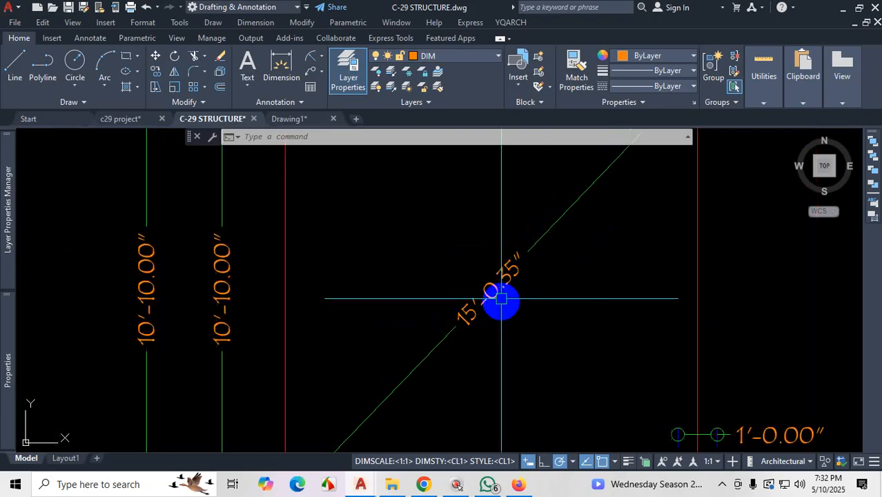
scroll(508, 270, "up", 2)
scroll(497, 274, "up", 5)
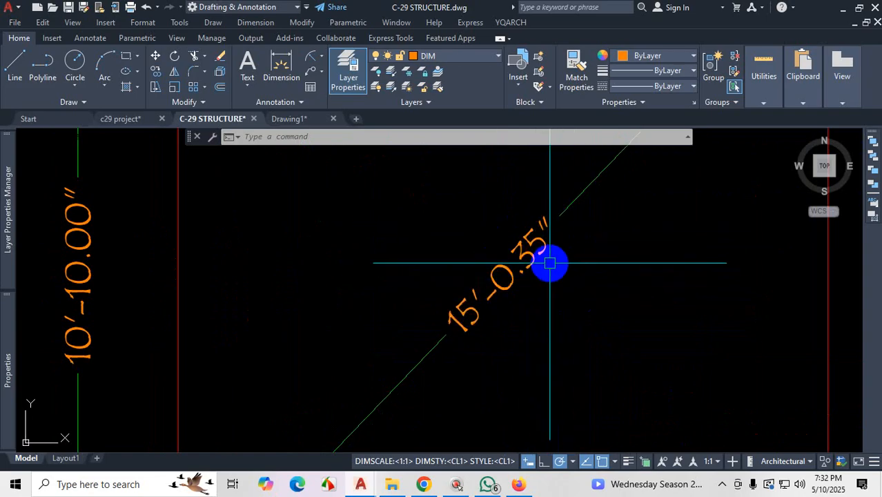
scroll(550, 263, "down", 4)
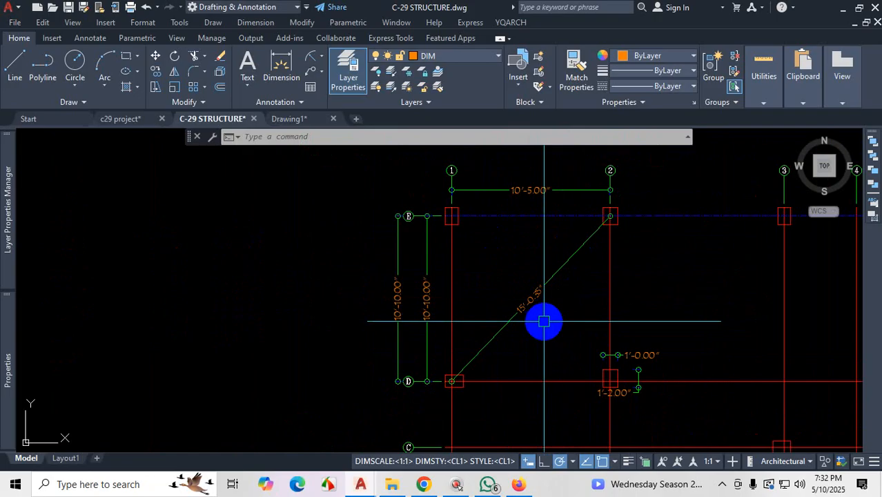
scroll(544, 320, "up", 8)
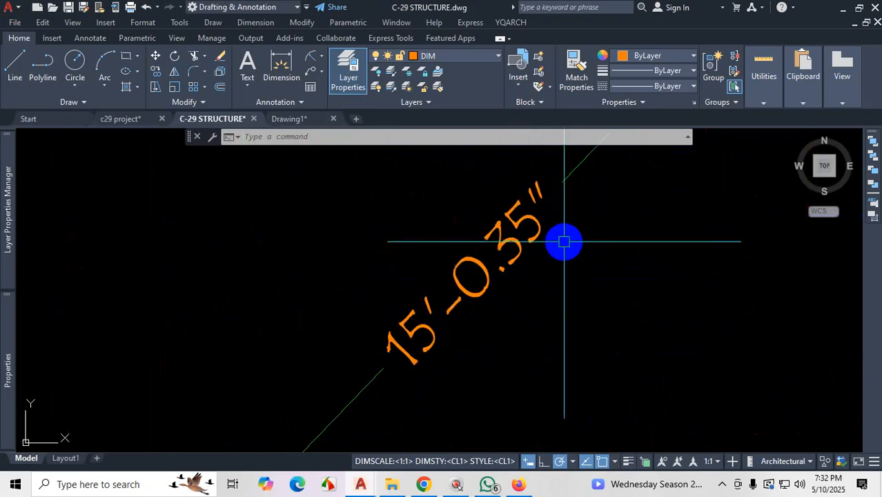
- Try precision 0'-0" for dimension style CL1 on the diagonal dimension and undo the style change
key("Return")
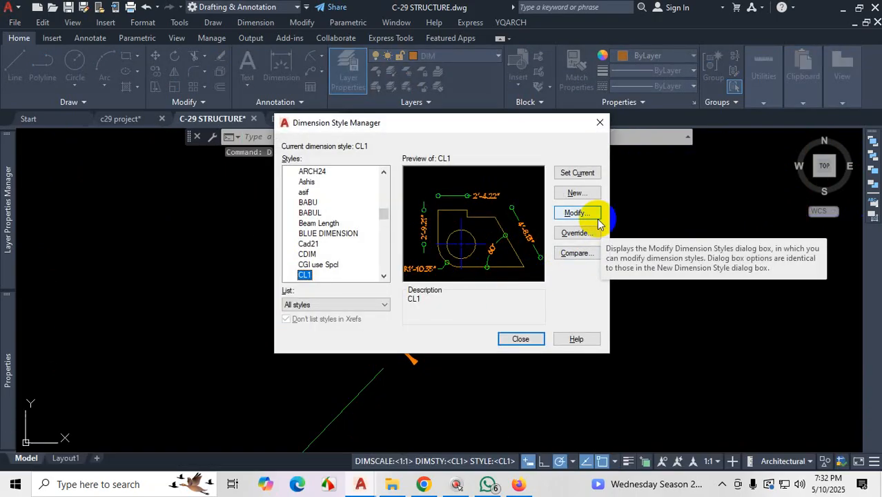
left_click(596, 217)
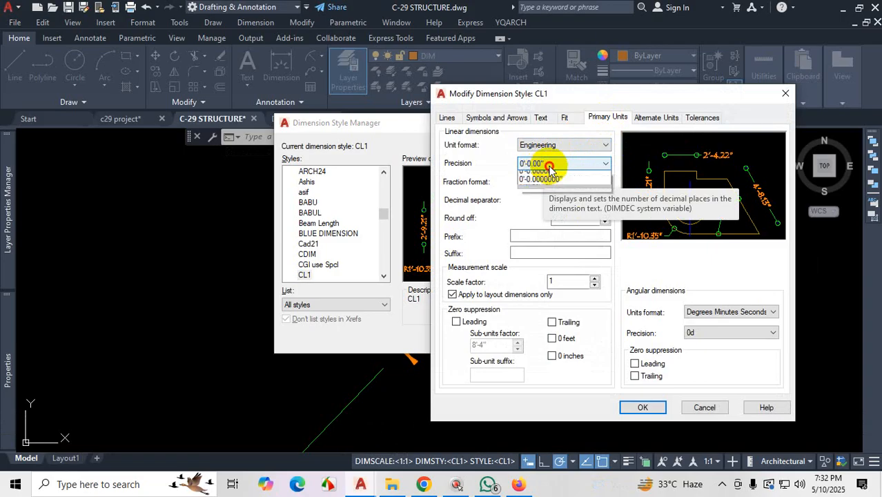
left_click(546, 166)
left_click(565, 172)
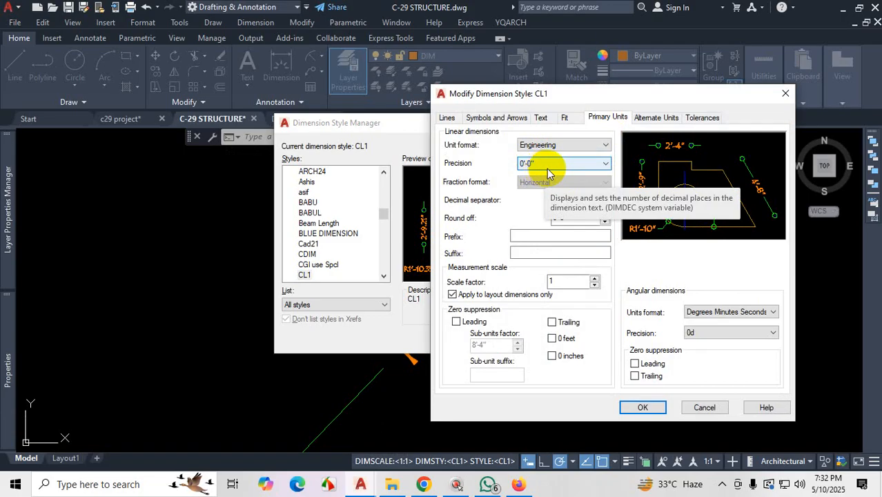
left_click(640, 407)
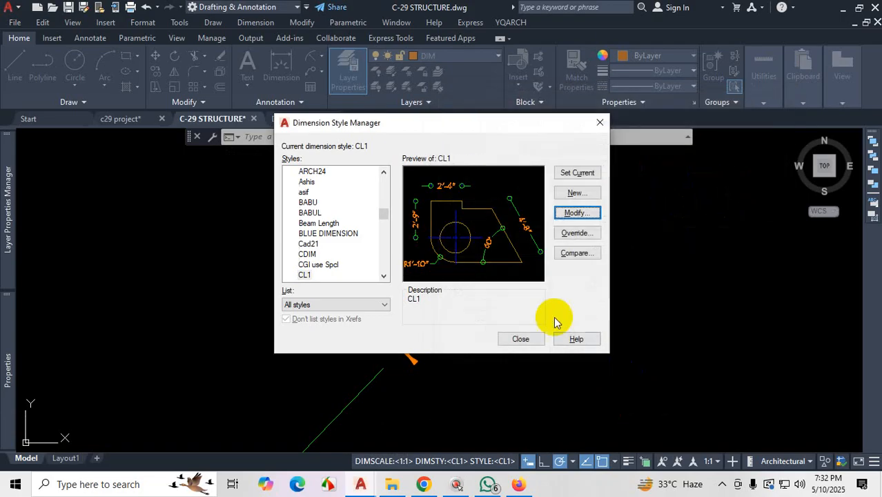
left_click(525, 339)
scroll(599, 323, "down", 2)
scroll(615, 331, "up", 1)
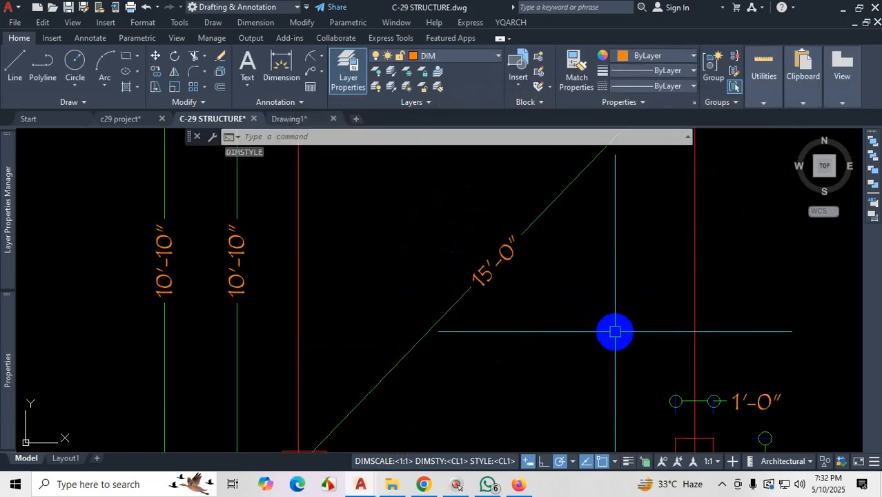
key("ctrl+z")
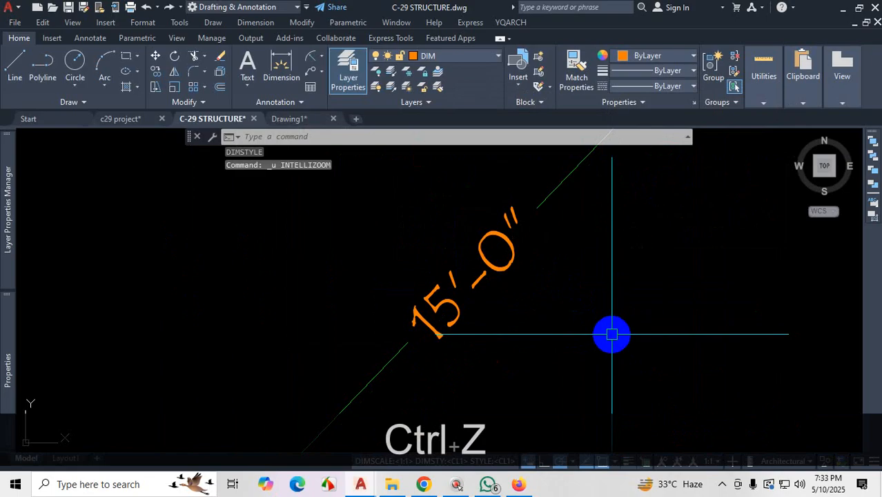
key("ctrl+z")
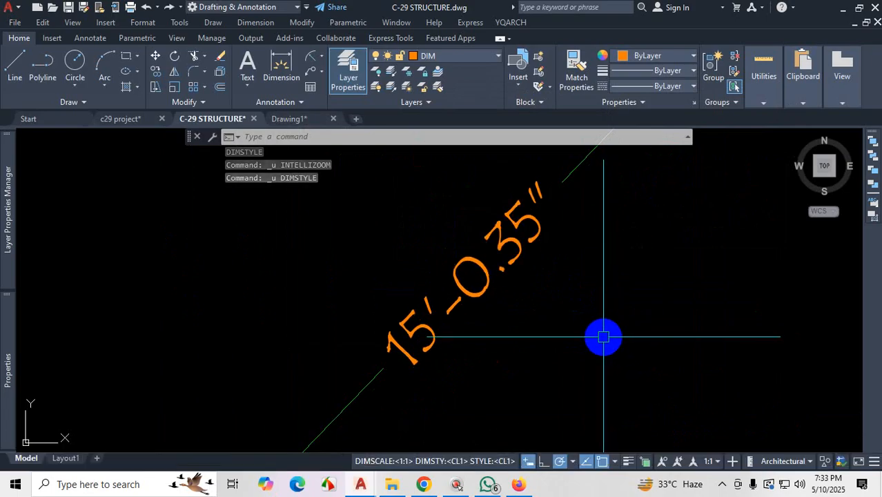
- Set the primary units precision of dimension style CL1 to 0'-0.0" and check the diagonal dimension's text
type("D")
key("Return")
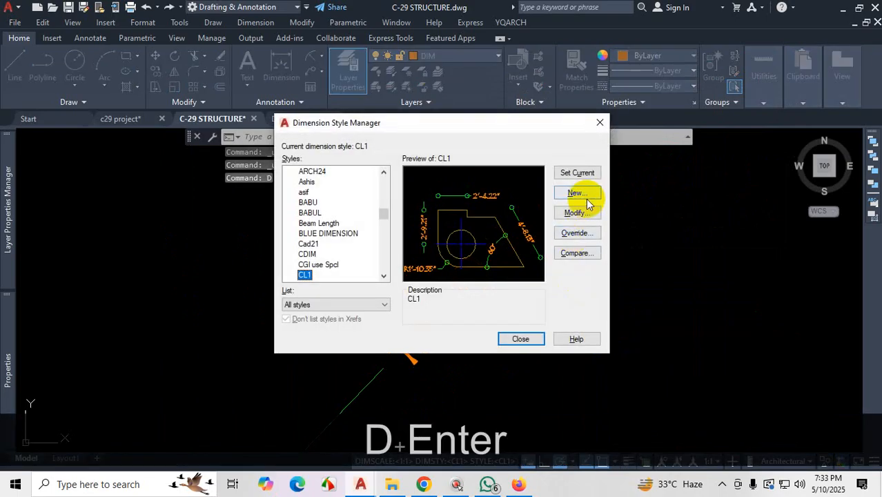
left_click(575, 212)
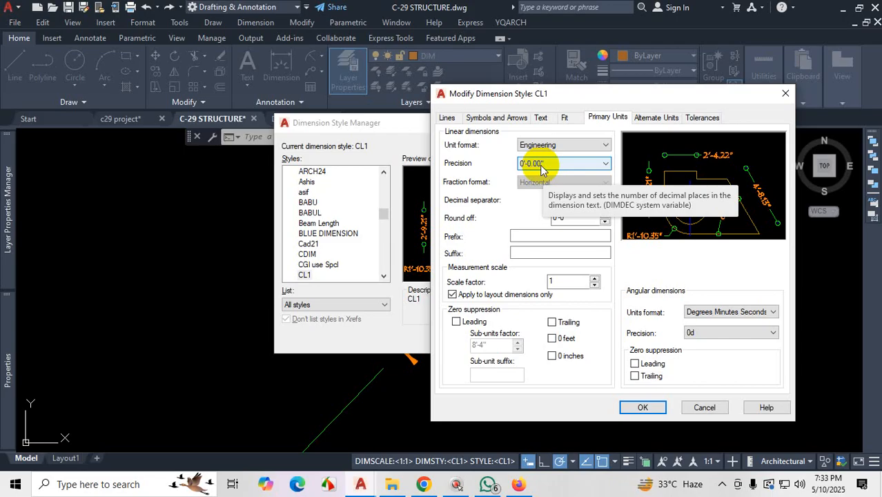
left_click(592, 164)
left_click(571, 184)
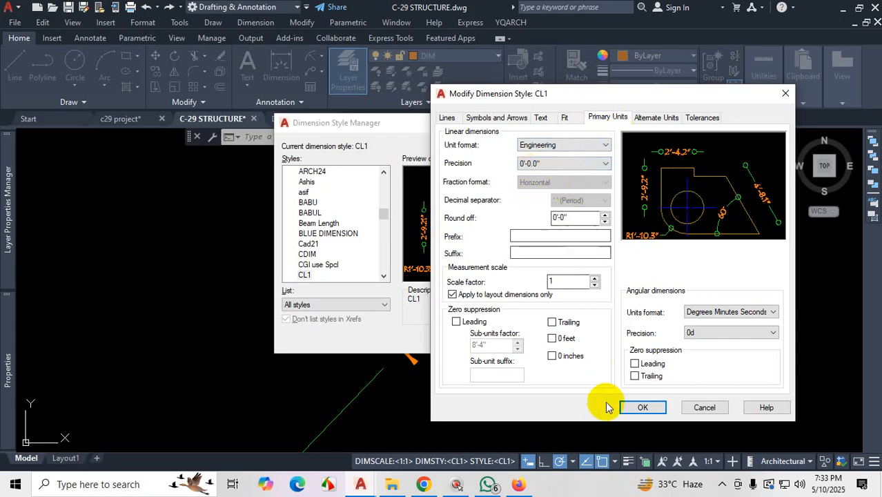
left_click(631, 407)
left_click(522, 338)
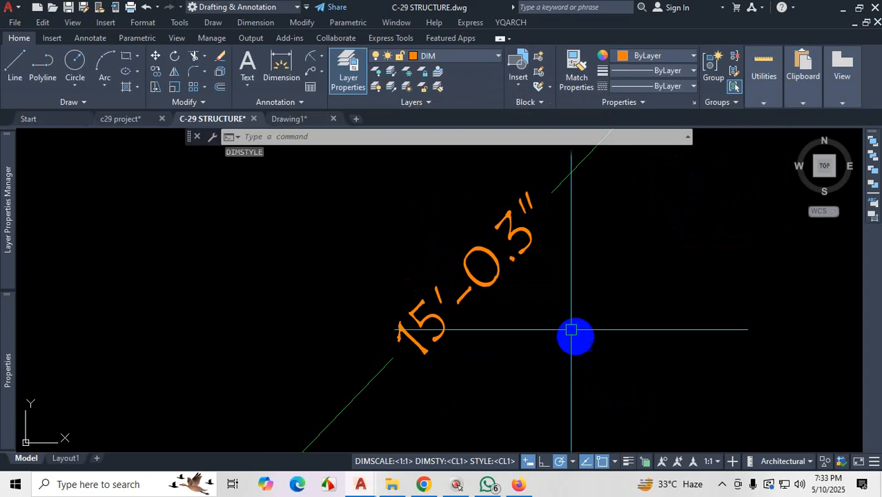
scroll(571, 328, "down", 2)
scroll(623, 352, "up", 2)
scroll(624, 351, "down", 1)
scroll(556, 223, "up", 1)
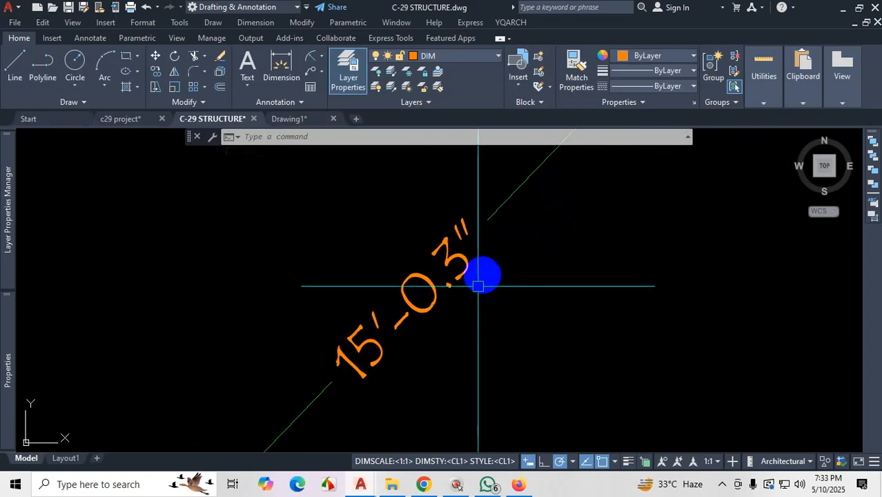
scroll(472, 308, "down", 4)
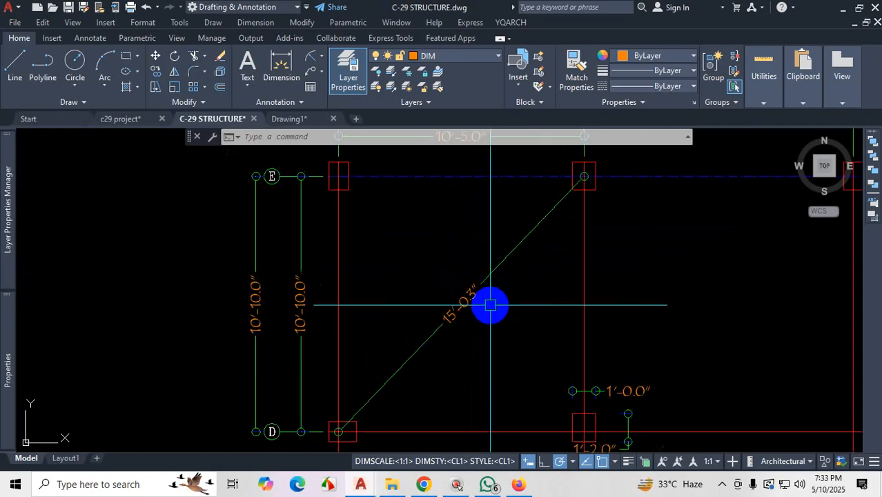
- Stretch the diagonal dimension's end at column E-2 outward past the column, to a length of about 17'-0.7"
scroll(531, 257, "up", 4)
scroll(534, 260, "up", 3)
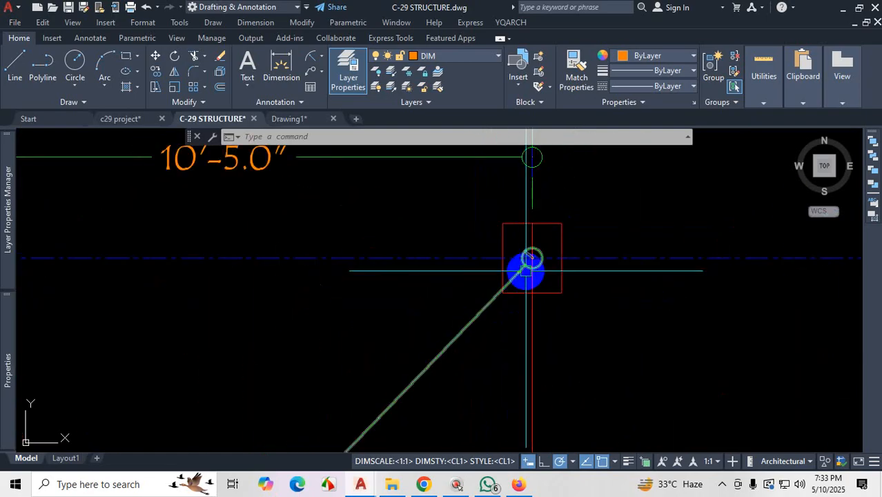
left_click(532, 259)
scroll(531, 254, "down", 2)
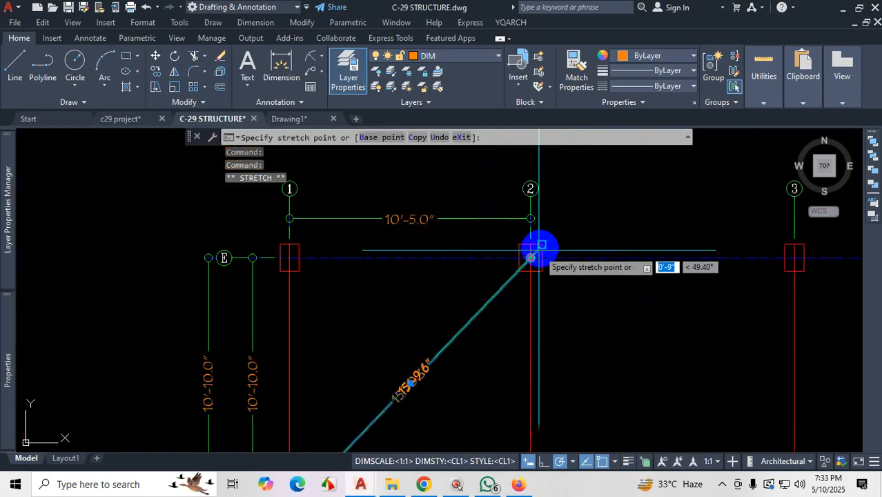
left_click(566, 223)
key("Escape")
scroll(434, 386, "up", 3)
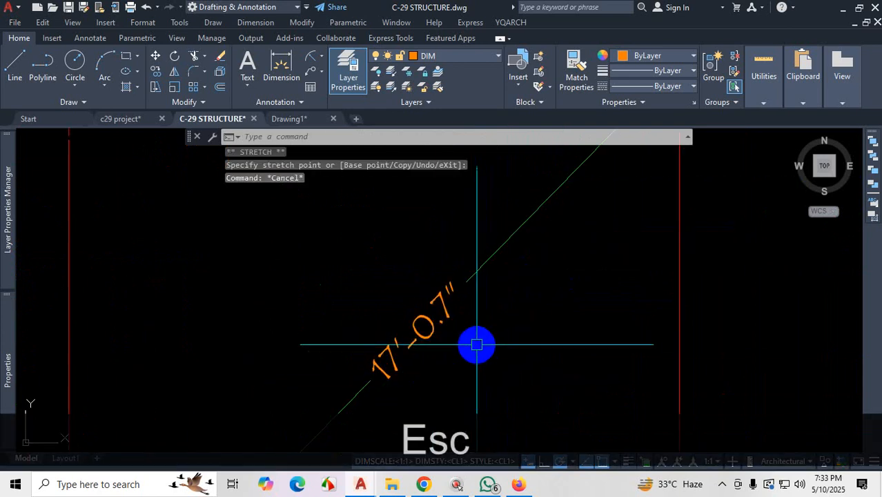
- Set the primary units precision of dimension style CL1 to 0'-0.00" and apply it to the drawing
type("D")
key("Return")
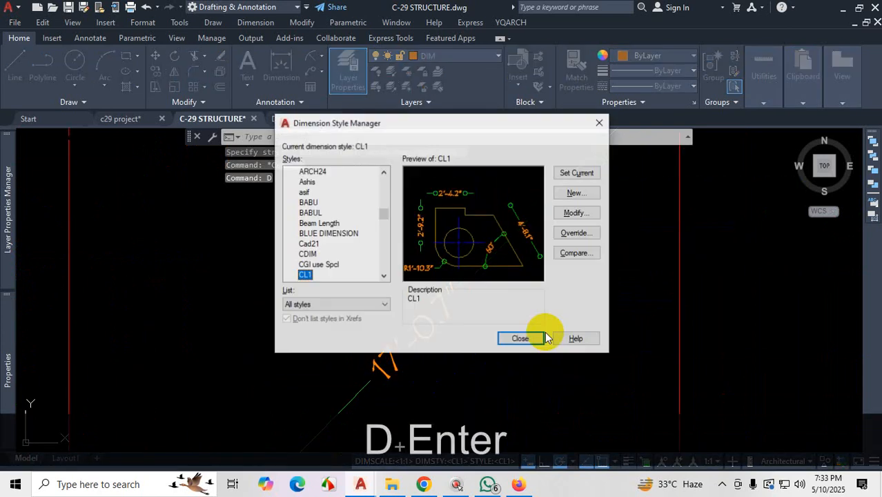
left_click(577, 214)
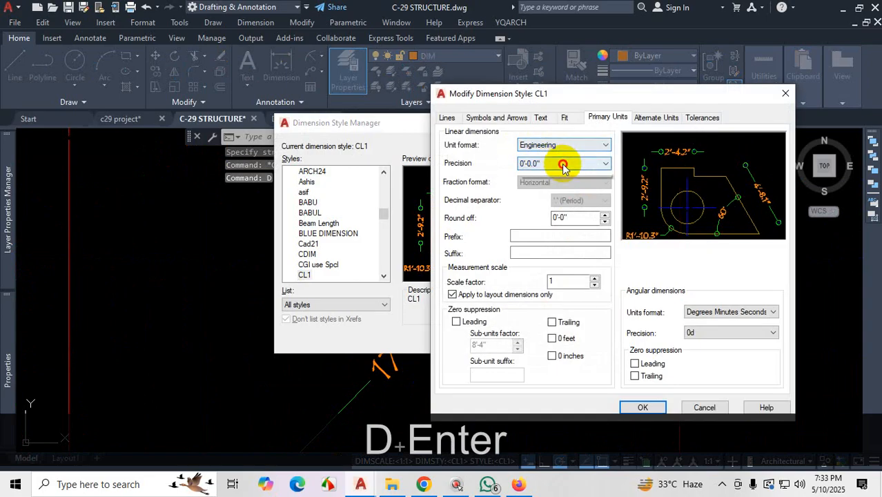
left_click(563, 163)
left_click(543, 193)
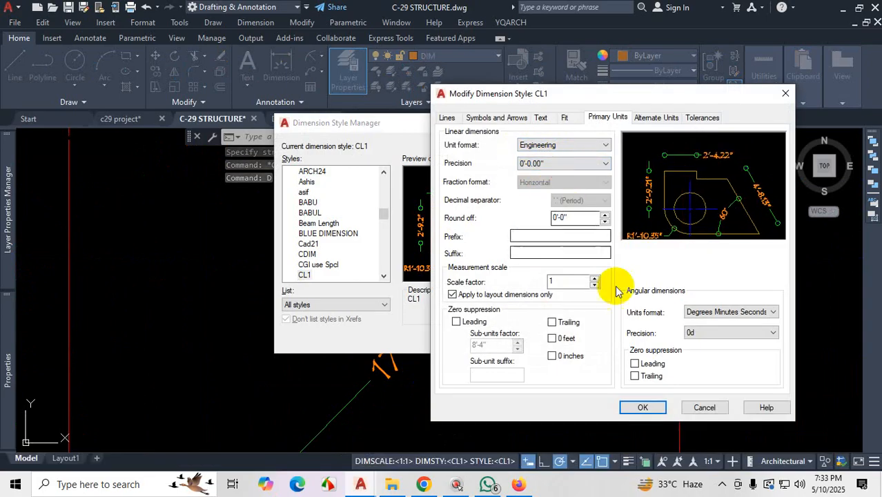
left_click(641, 407)
left_click(522, 339)
scroll(531, 341, "up", 3)
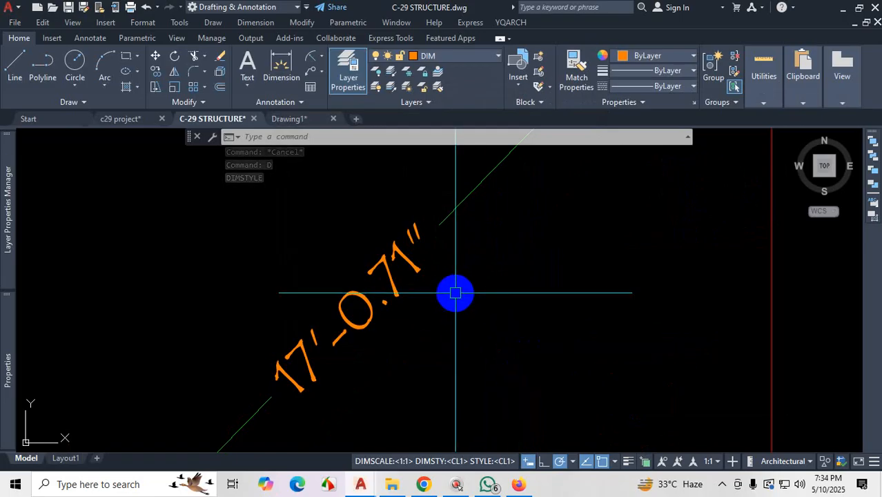
scroll(455, 293, "down", 5)
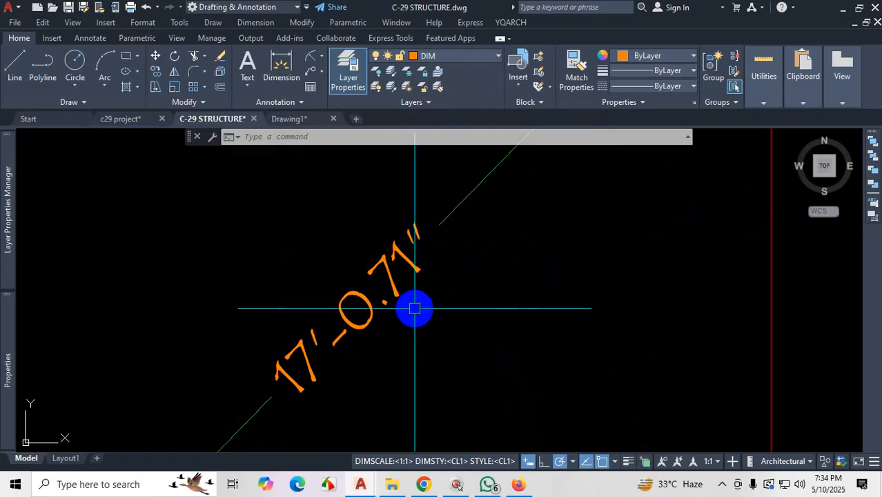
scroll(559, 181, "up", 3)
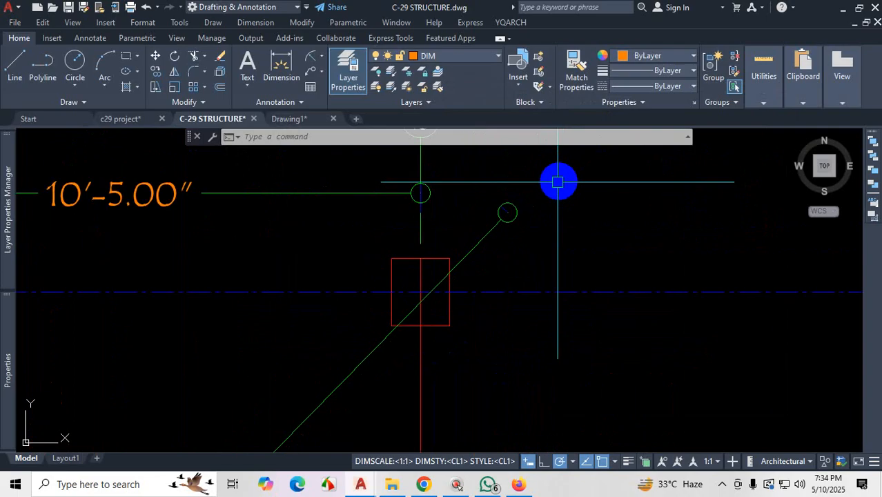
left_click(507, 212)
scroll(507, 211, "down", 3)
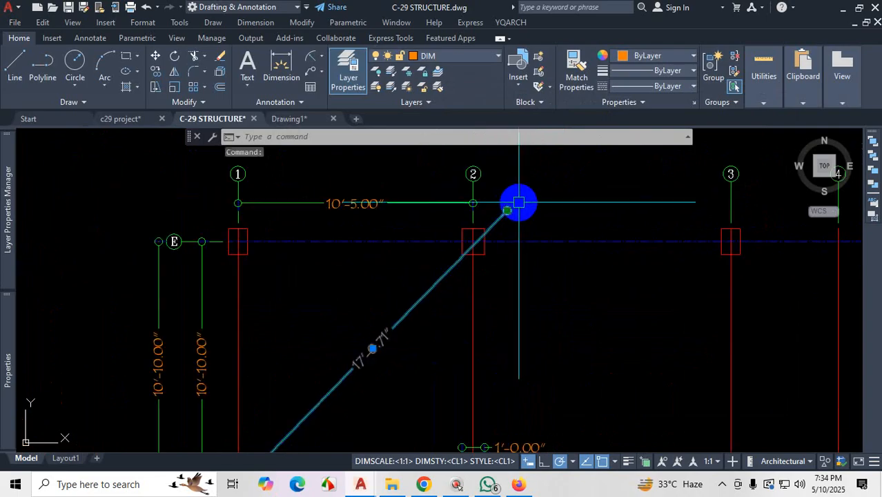
left_click(508, 211)
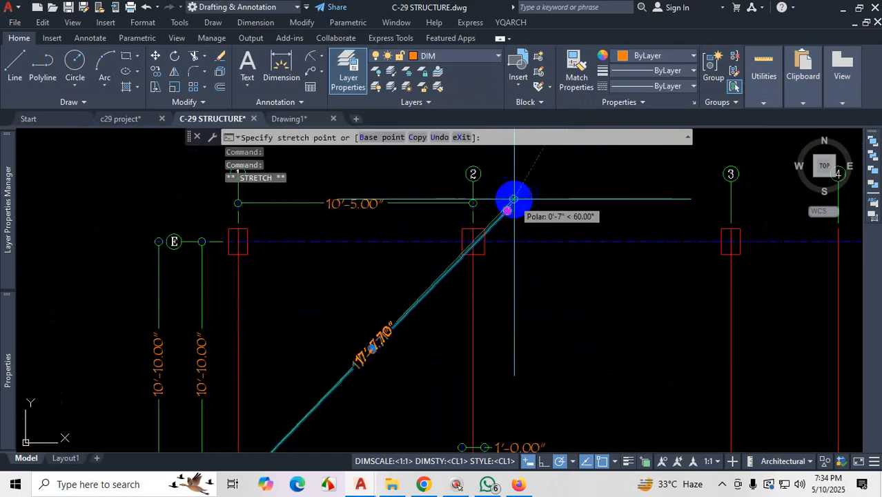
scroll(510, 201, "up", 2)
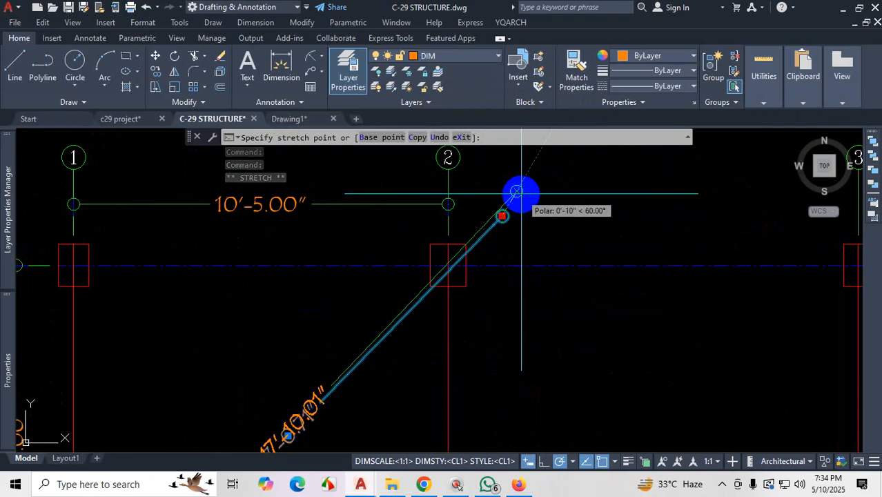
scroll(520, 194, "down", 2)
key("Escape")
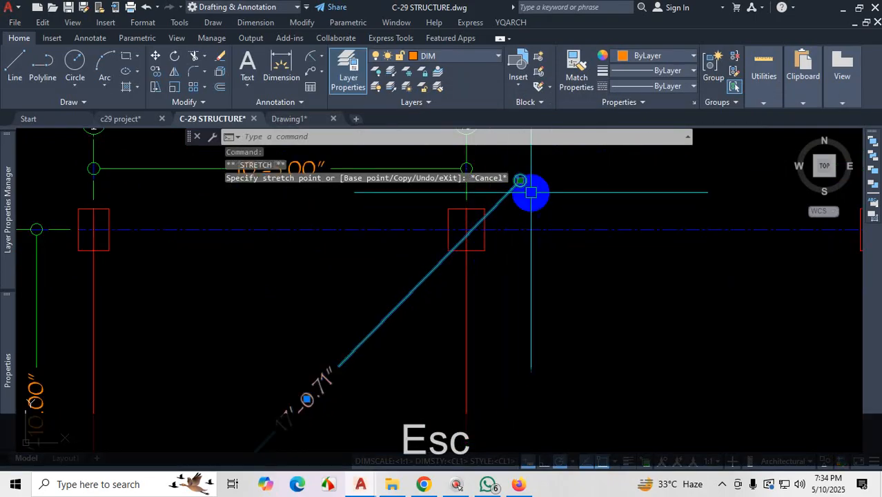
scroll(540, 245, "down", 4)
key("Escape")
- Stretch the horizontal dimension between grid lines 1 and 2 past column E-2, to a length of about 13'
scroll(540, 246, "up", 5)
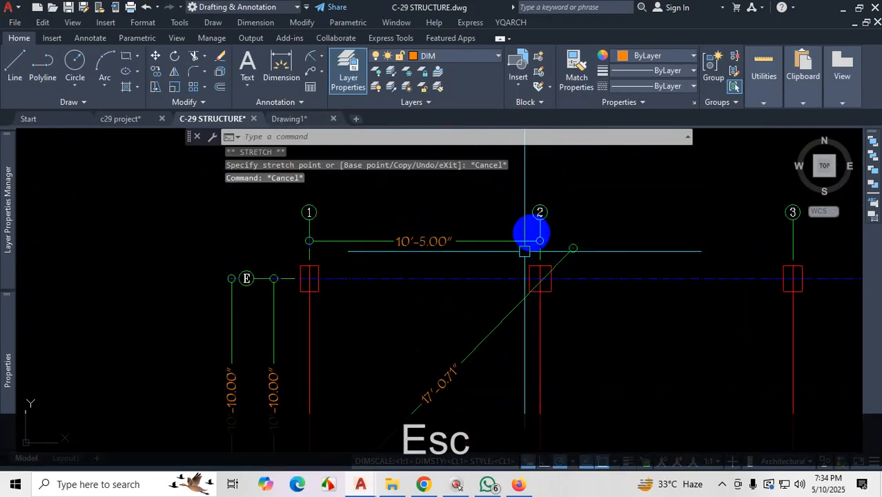
left_click(559, 228)
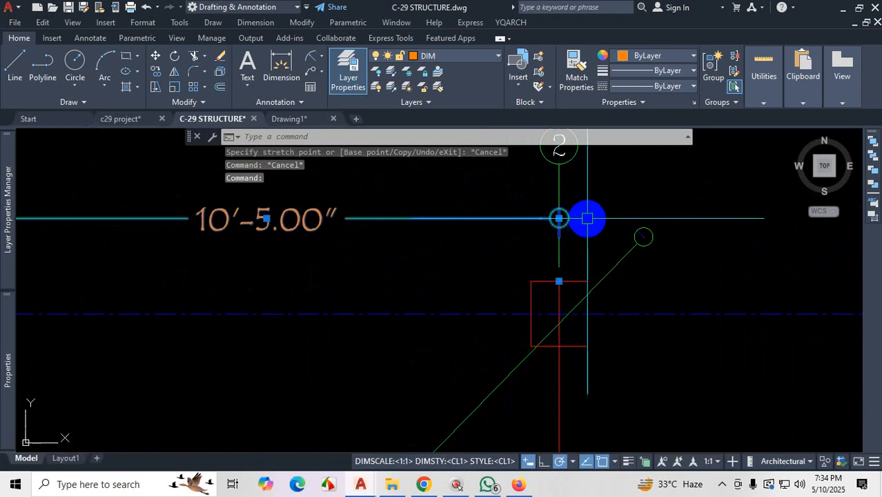
left_click(559, 218)
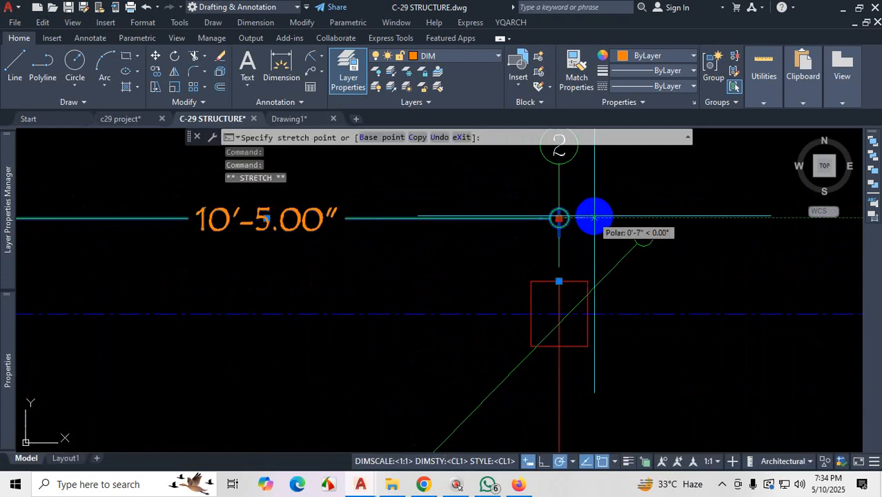
left_click(559, 218)
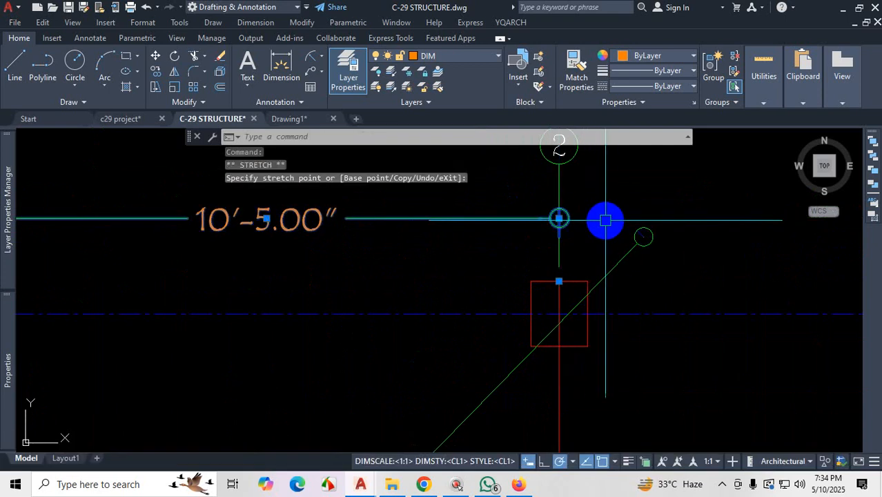
left_click(559, 281)
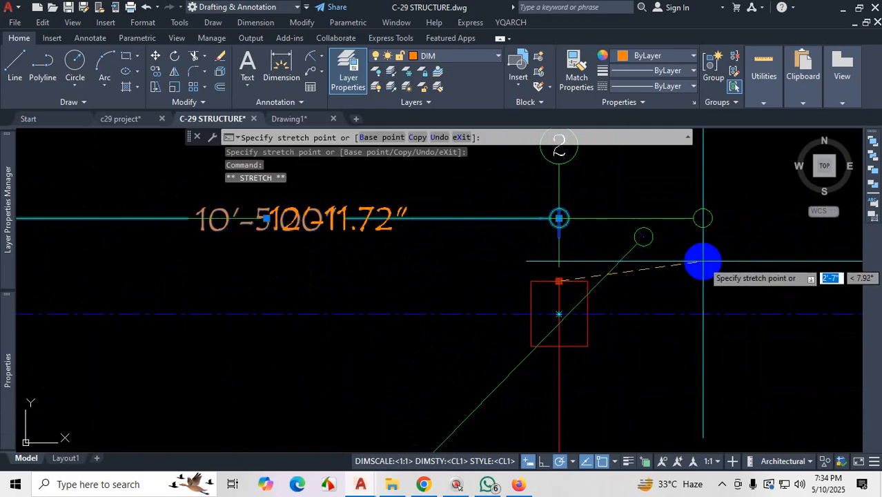
left_click(702, 261)
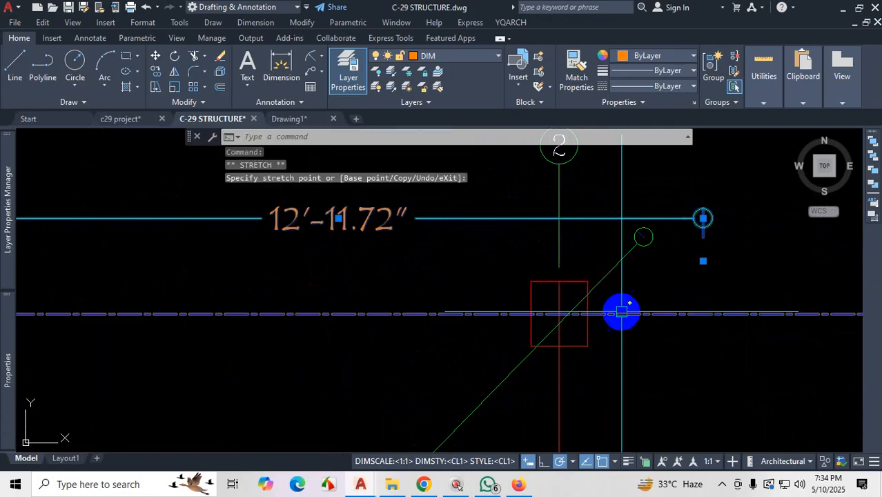
key("Escape")
- Examine the decimal inch digits in the text of the stretched dimension above grid line E
scroll(376, 292, "down", 4)
scroll(376, 293, "up", 5)
scroll(417, 189, "down", 5)
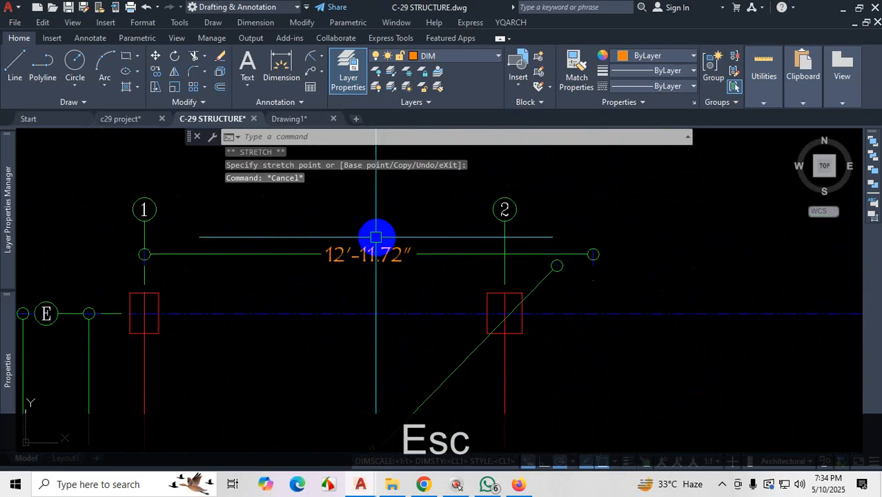
scroll(377, 236, "up", 5)
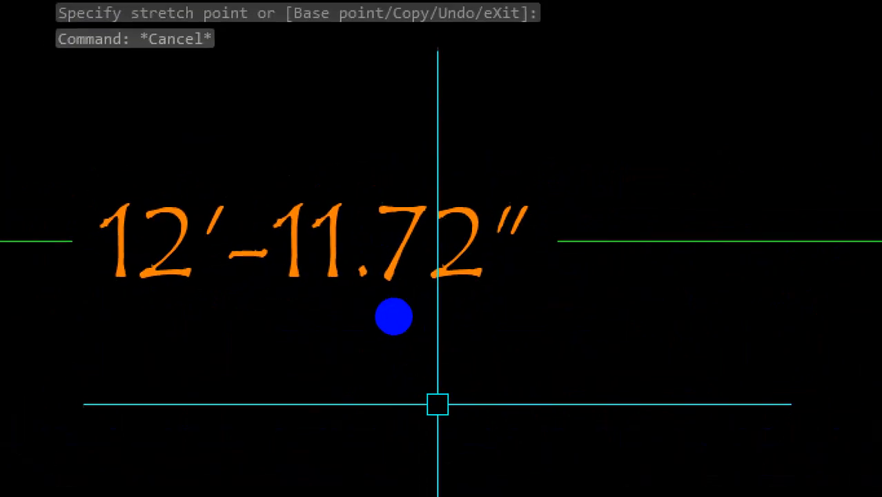
left_click_drag(396, 319, 507, 319)
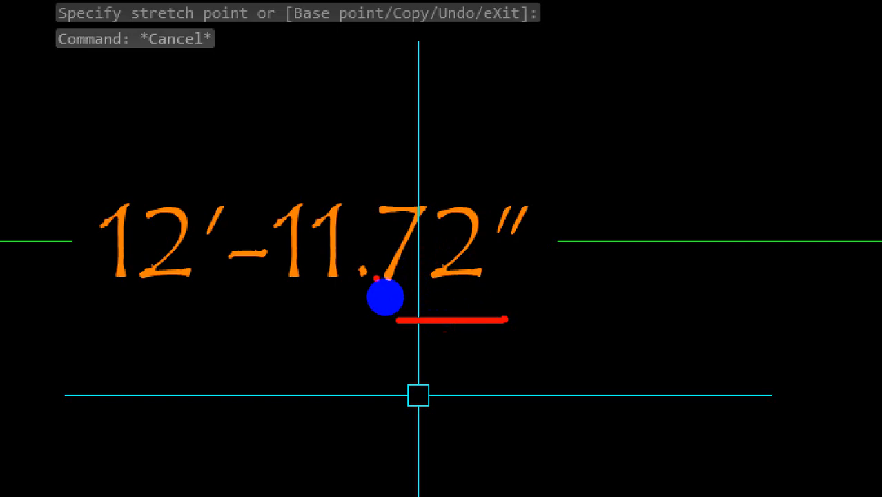
mouse_move(481, 202)
left_mouse_down()
mouse_move(430, 293)
mouse_move(396, 258)
left_mouse_up()
left_click_drag(430, 202, 372, 240)
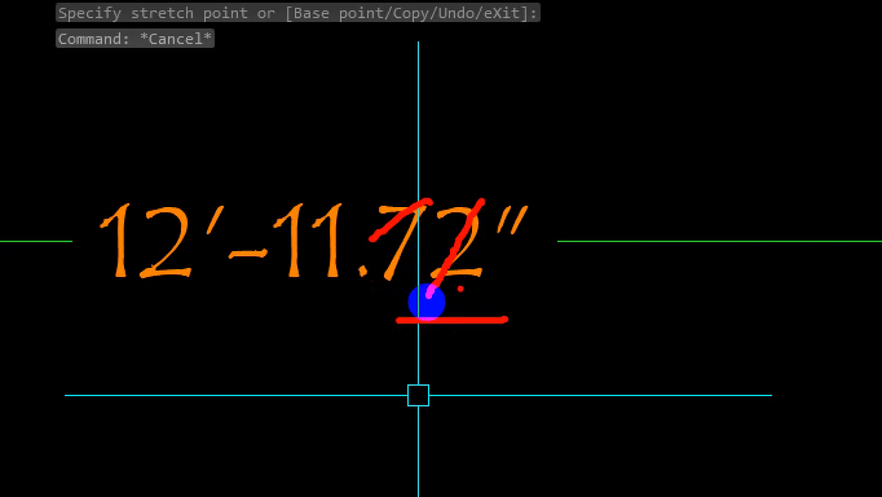
key("Escape")
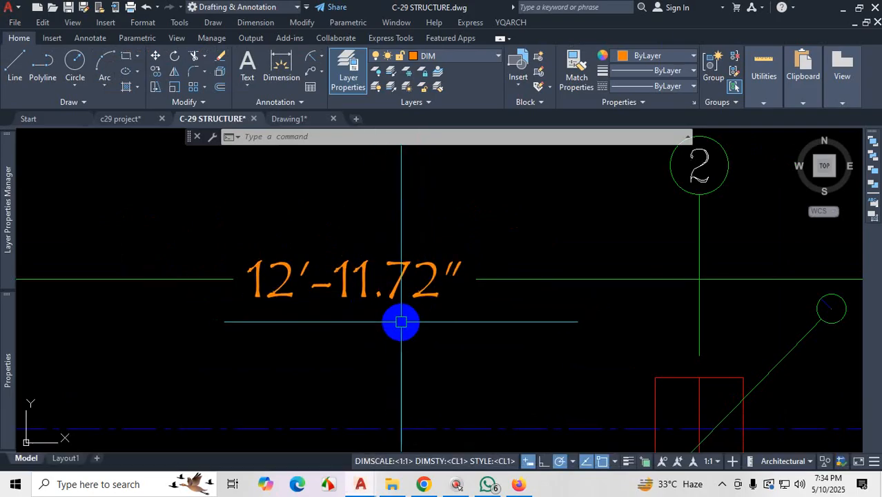
- Set the primary units precision of dimension style CL1 to 0'-0" and check the rounding on the stretched horizontal dimension
type("d")
key("Return")
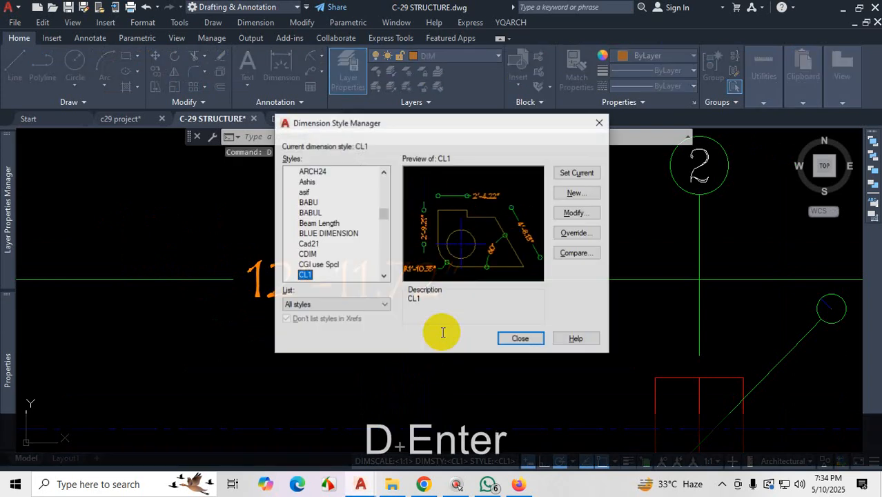
left_click(572, 214)
left_click(542, 162)
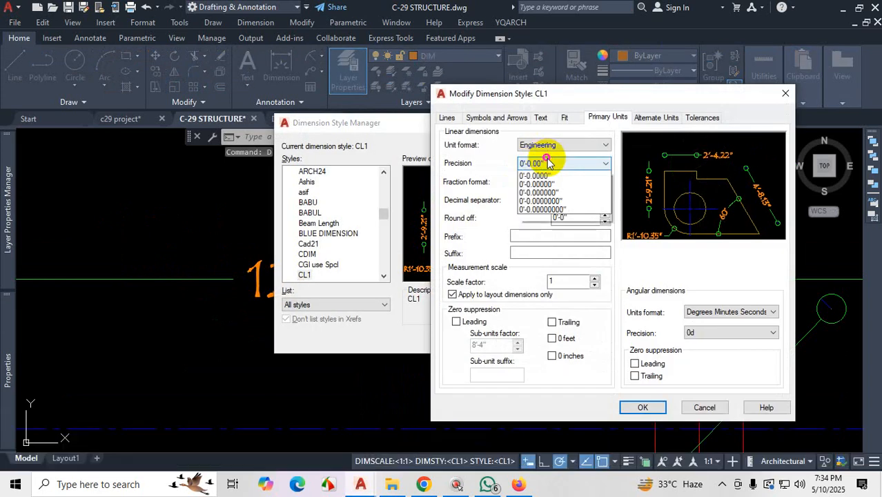
left_click(536, 175)
left_click(643, 407)
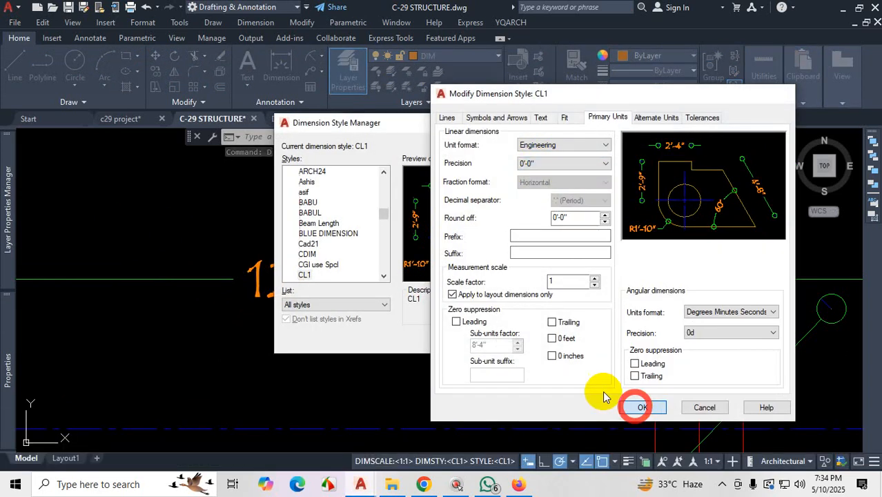
left_click(517, 338)
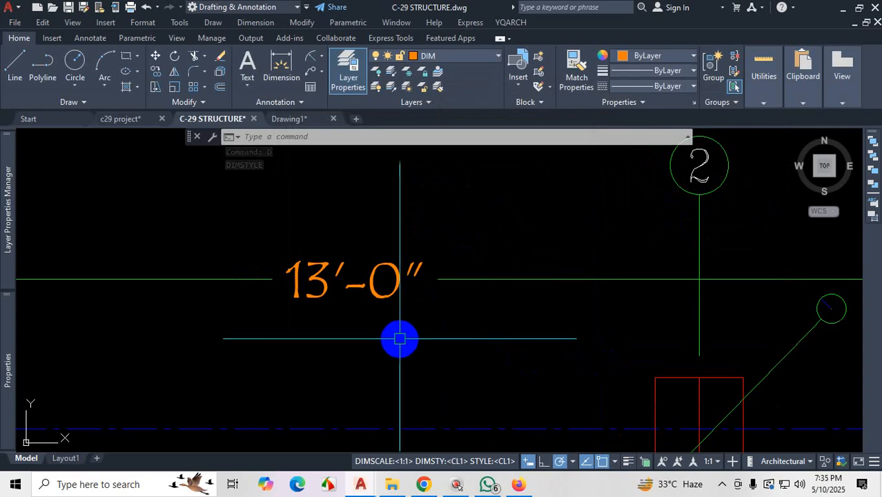
scroll(484, 334, "down", 3)
scroll(479, 321, "up", 2)
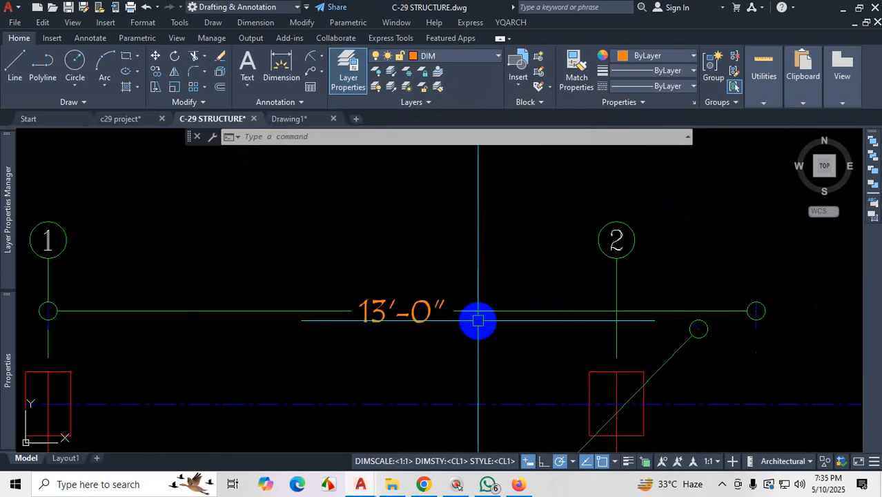
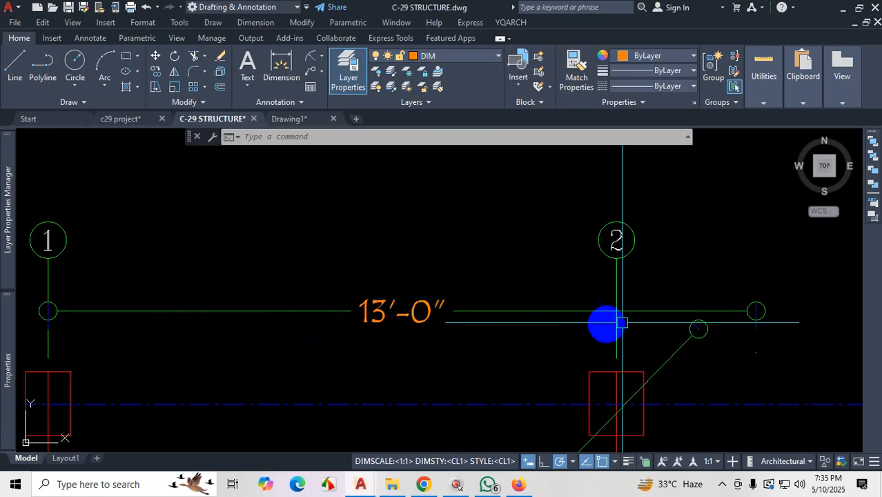
- Stretch the end point of the horizontal dimension back to column E-2, so it spans grid lines 1 to 2
left_click(754, 311)
left_click(756, 311)
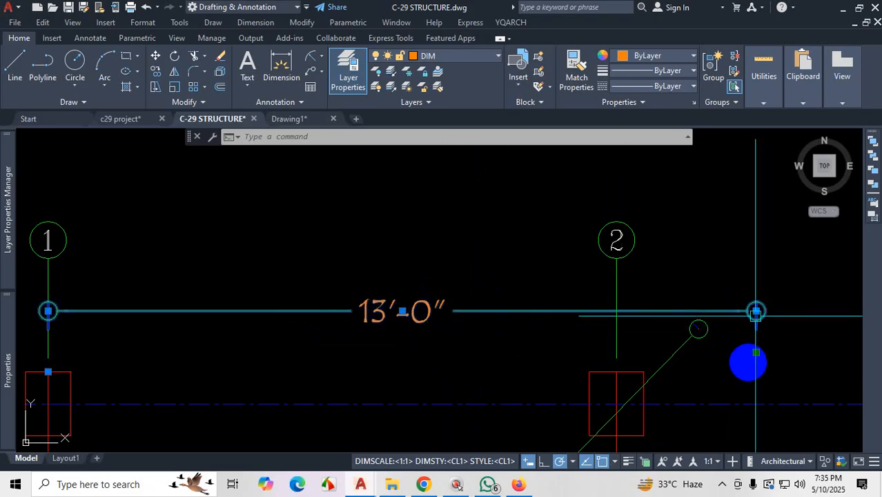
left_click(617, 372)
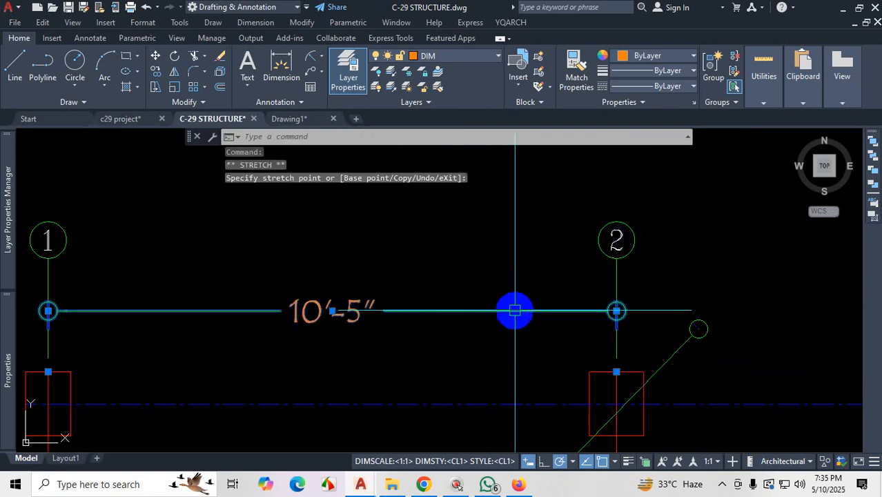
key("Escape")
- Set the primary units of dimension style CL1 to Architectural format with 0'-0" precision and apply it to the drawing
scroll(475, 318, "down", 3)
scroll(453, 339, "up", 2)
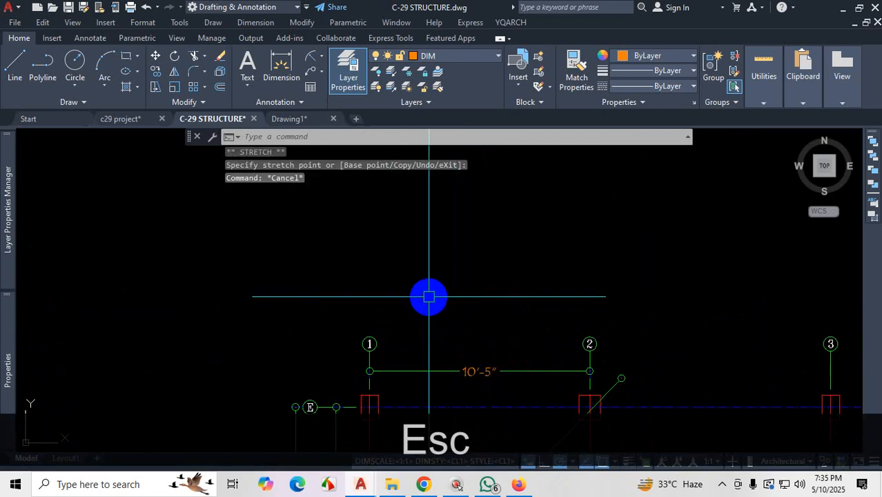
scroll(468, 368, "up", 2)
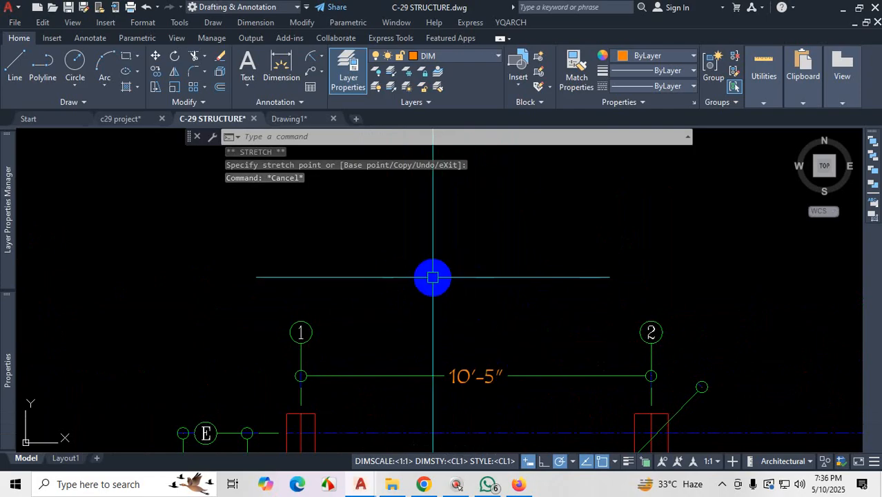
type("d")
key("Return")
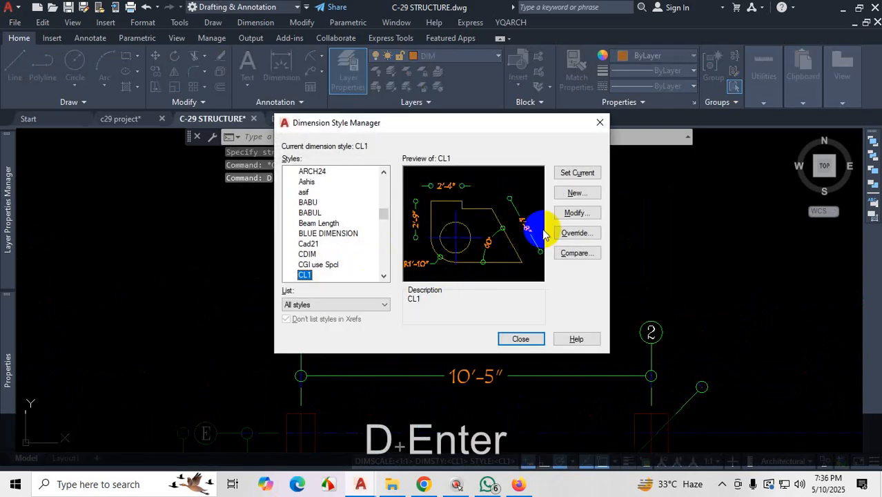
left_click(577, 213)
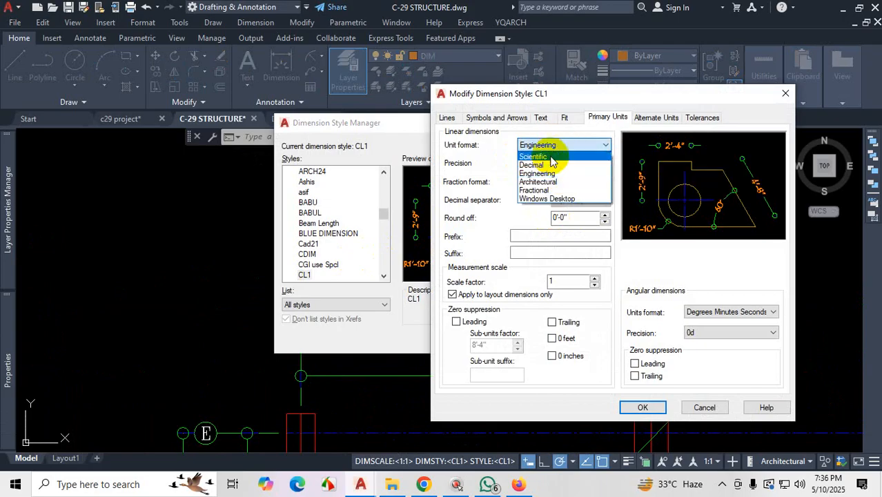
left_click(556, 180)
left_click(548, 169)
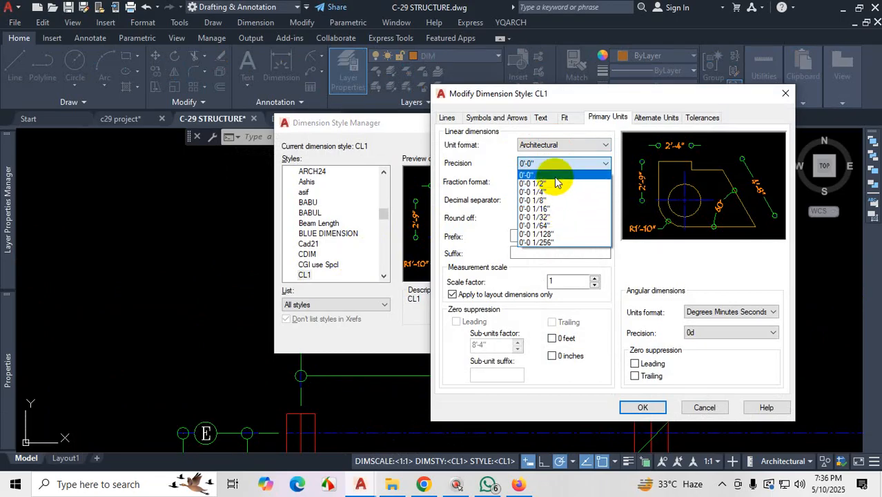
left_click(555, 176)
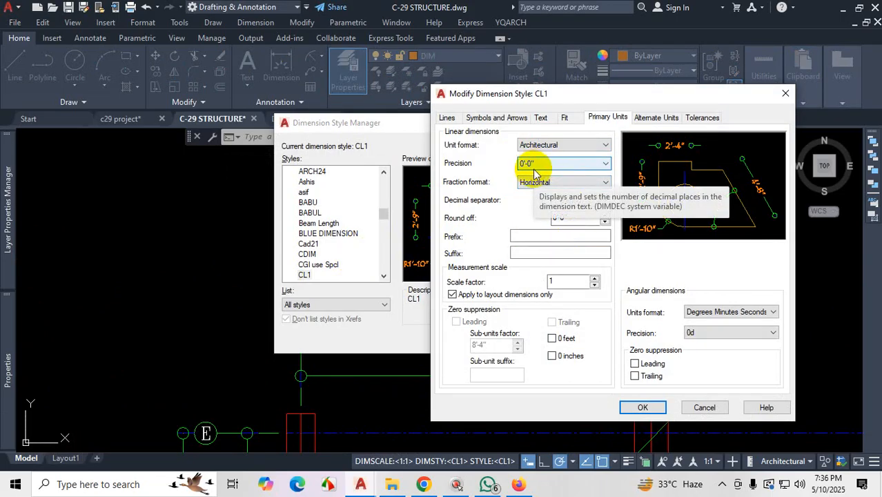
left_click(643, 407)
left_click(520, 338)
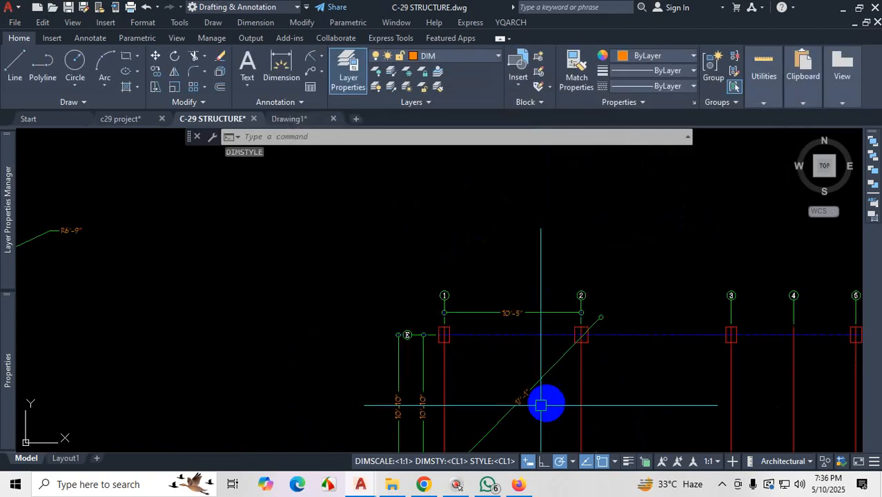
- Examine the inch rounding in the diagonal, horizontal and vertical dimension texts around columns E-1 and E-2
scroll(540, 405, "up", 5)
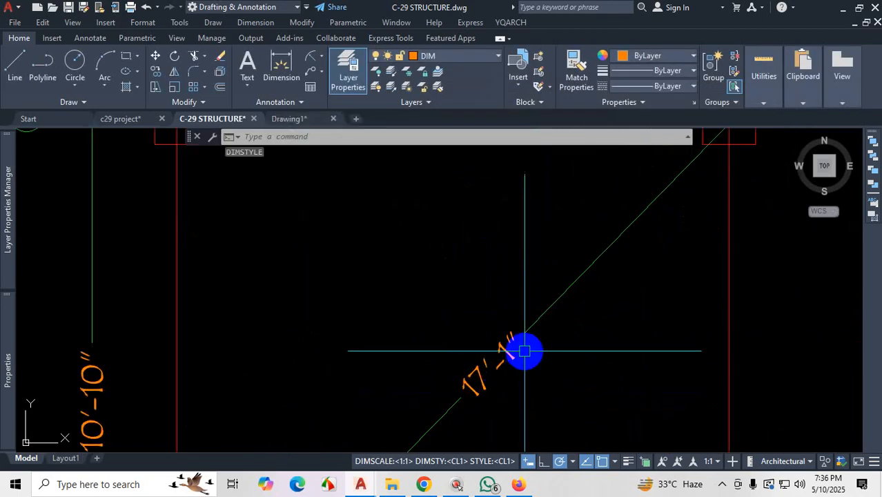
scroll(517, 349, "down", 3)
scroll(473, 237, "up", 4)
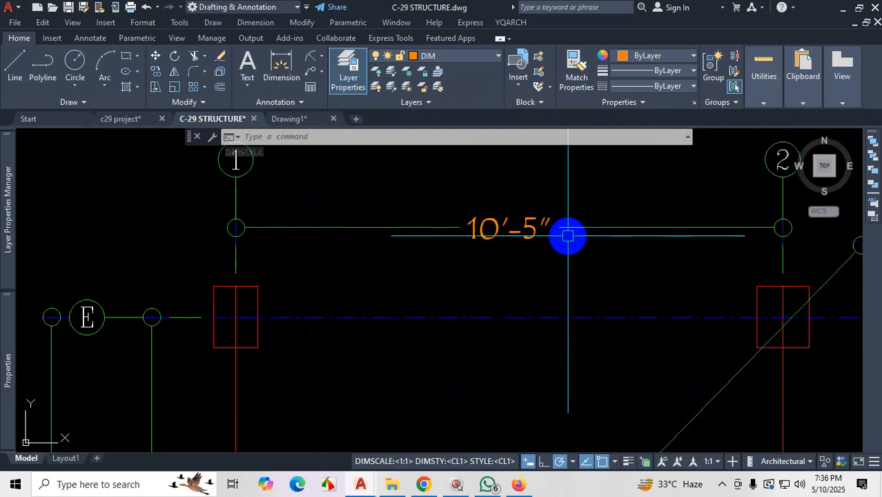
scroll(567, 236, "down", 3)
scroll(396, 414, "up", 6)
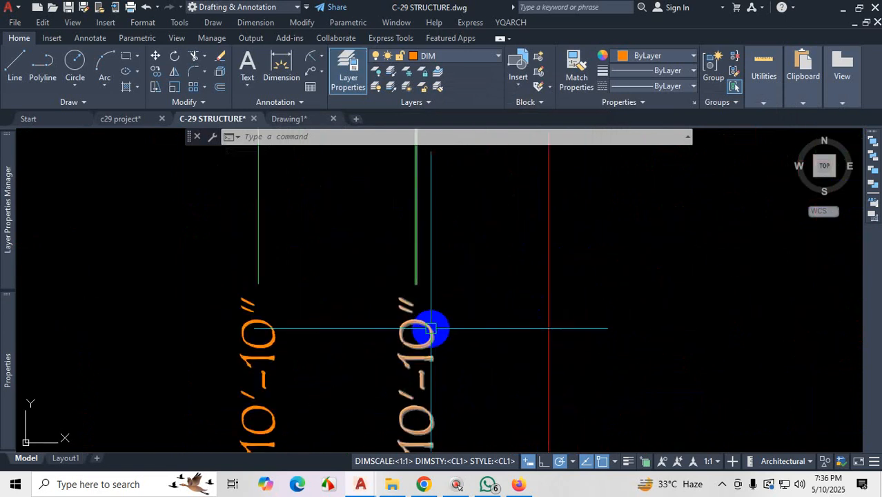
scroll(442, 326, "down", 4)
scroll(591, 317, "up", 1)
- Set the primary units precision of dimension style CL1 to 0'-0 1/2" and check the fraction on the diagonal dimension
key("d")
key("Return")
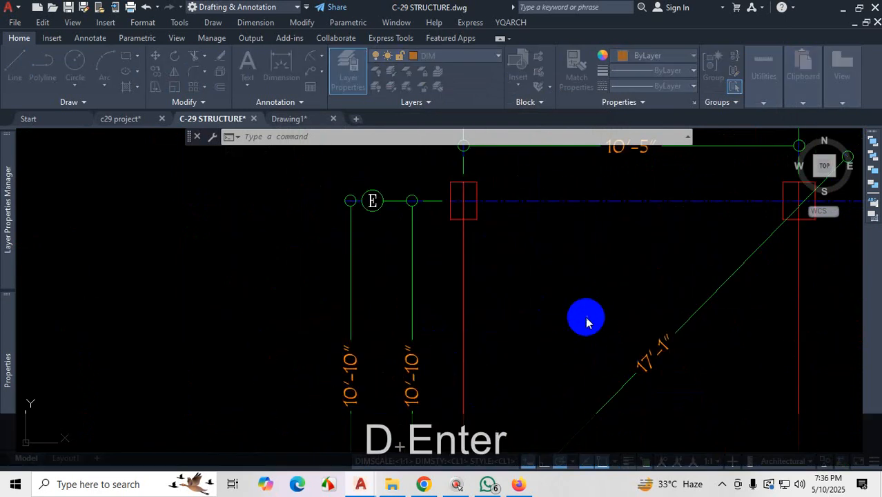
left_click(584, 214)
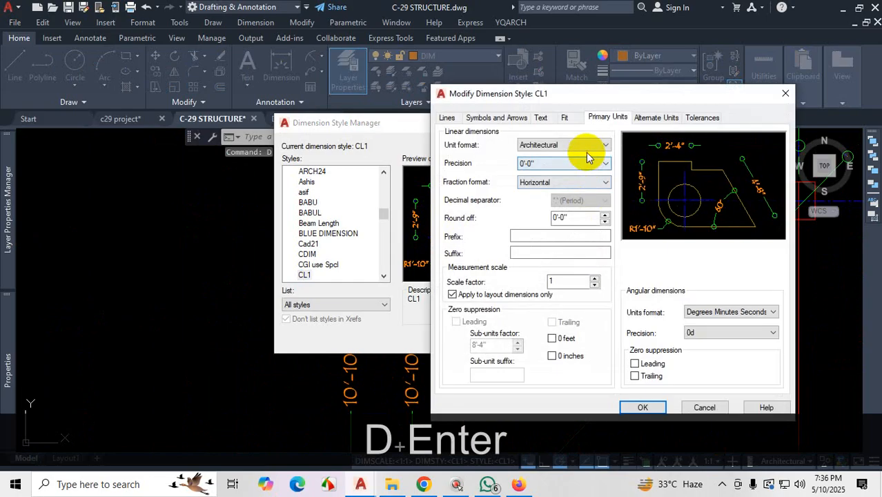
left_click(578, 165)
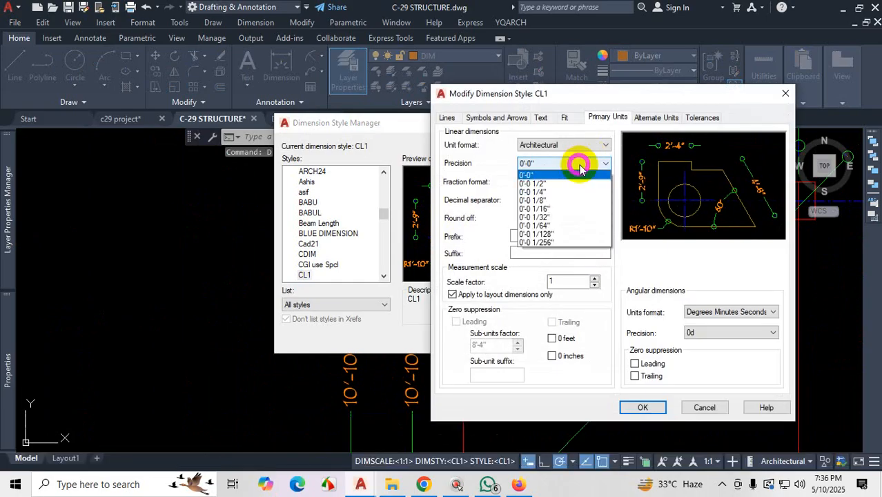
left_click(542, 184)
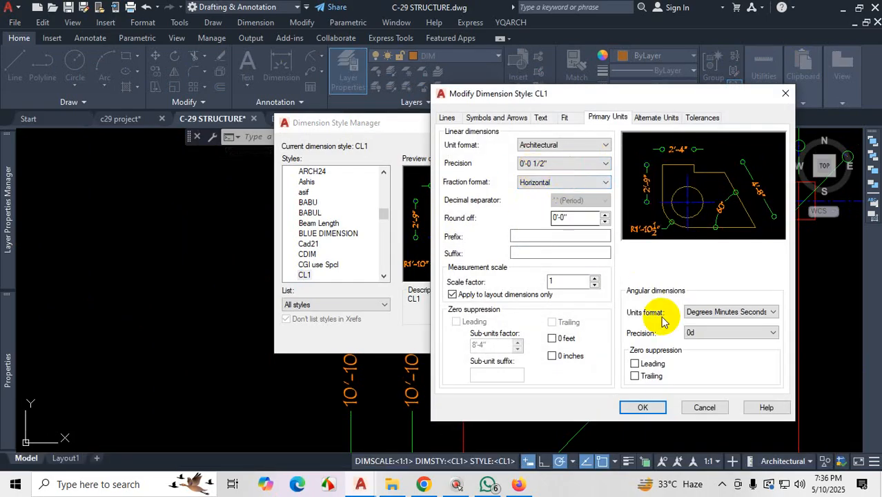
left_click(643, 406)
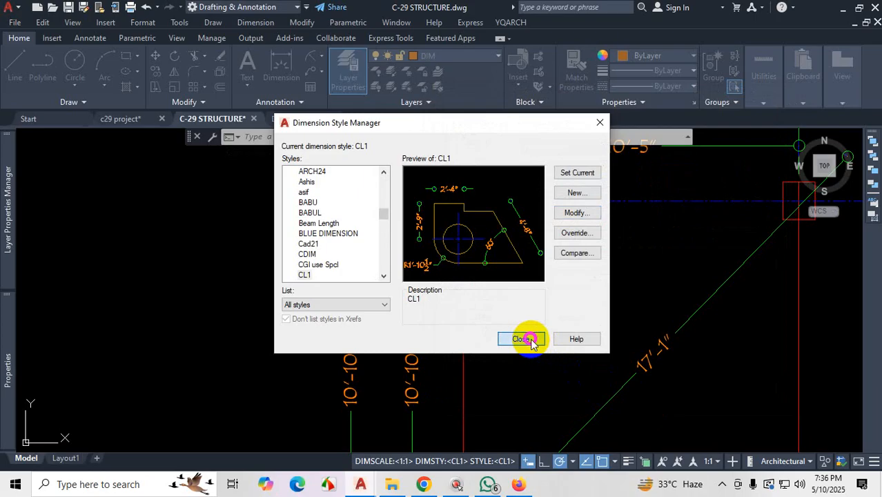
left_click(521, 339)
scroll(597, 339, "down", 3)
scroll(597, 342, "up", 3)
scroll(555, 342, "up", 2)
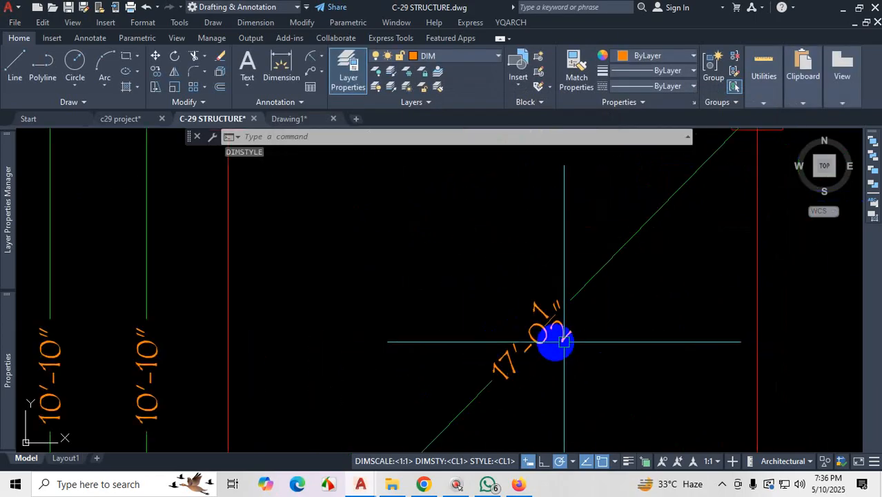
- Turn Ortho on and draw a horizontal line 10'5.35 long above the dimension between grid lines 1 and 2
scroll(545, 355, "down", 3)
scroll(503, 256, "up", 5)
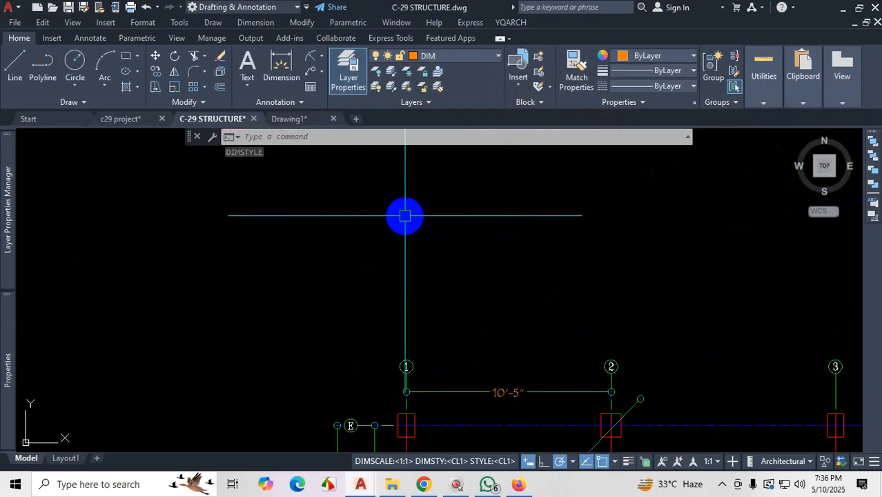
left_click(14, 69)
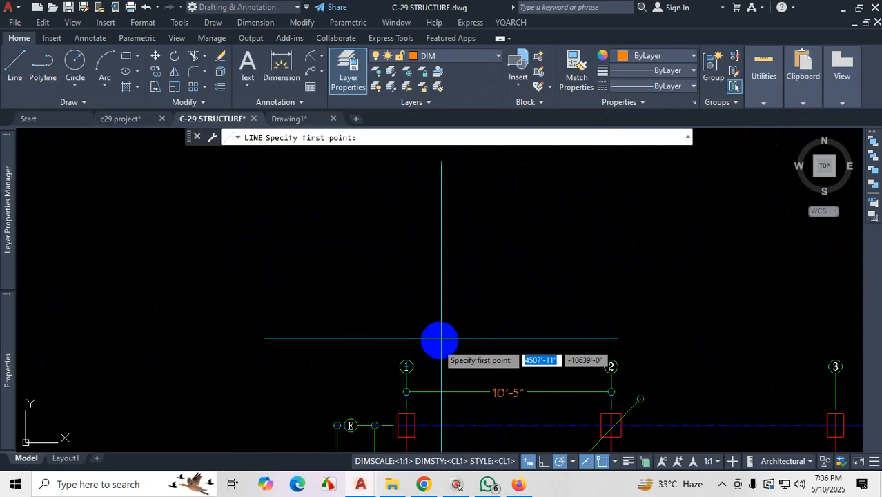
left_click(408, 276)
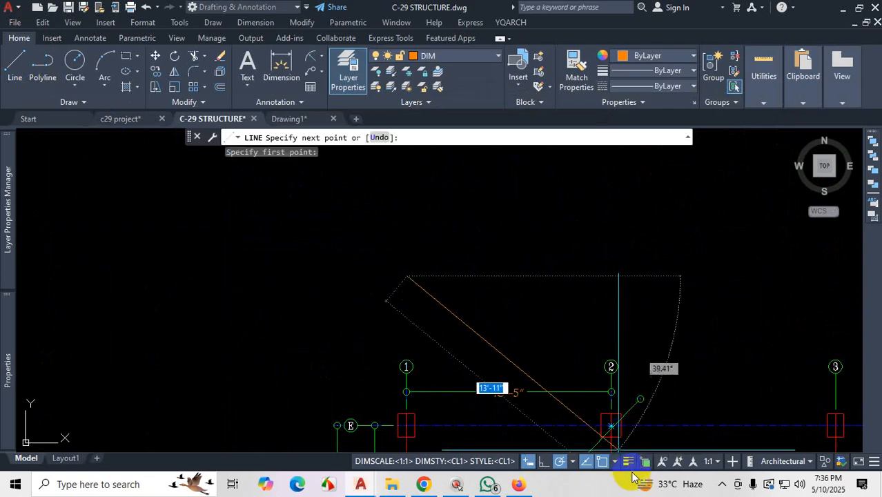
left_click(547, 464)
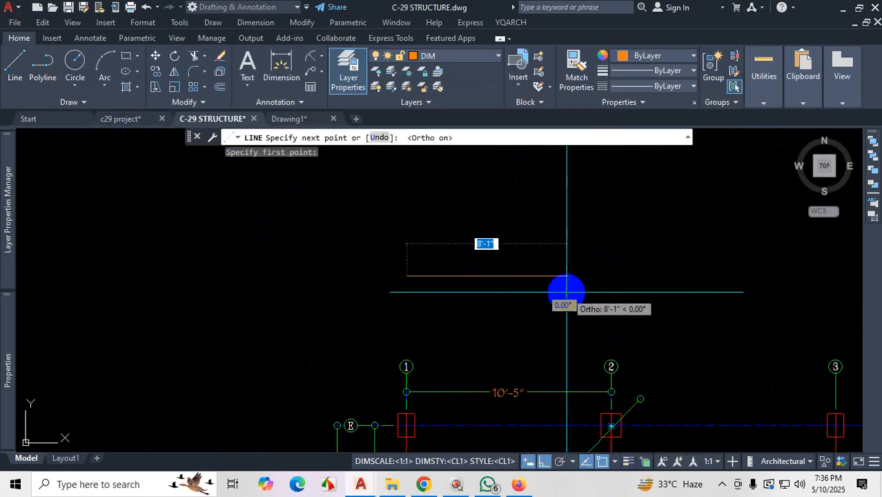
type("10'")
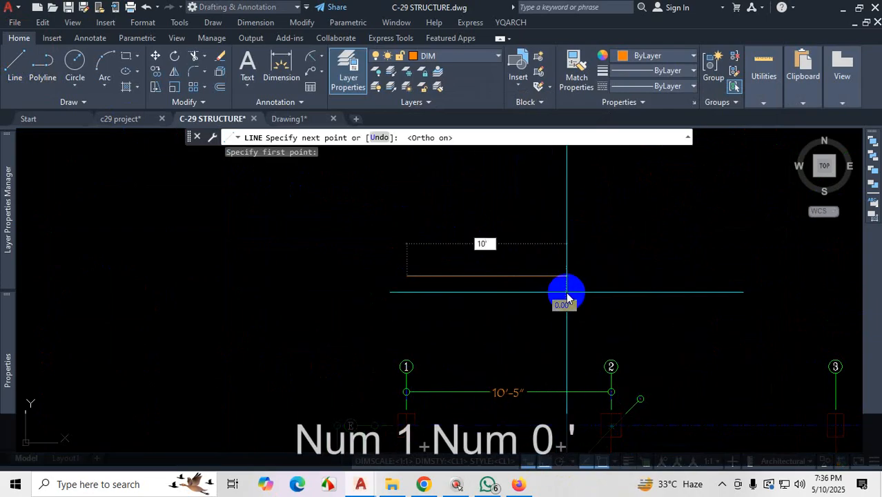
type("5")
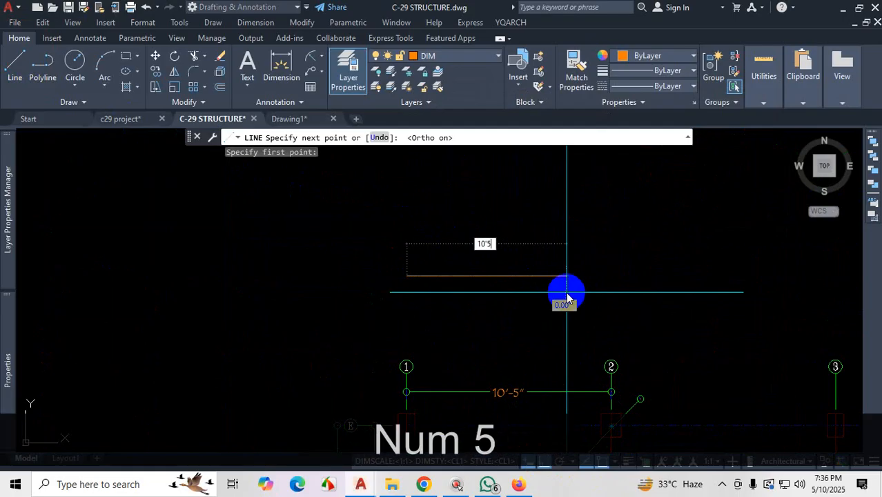
type(".35")
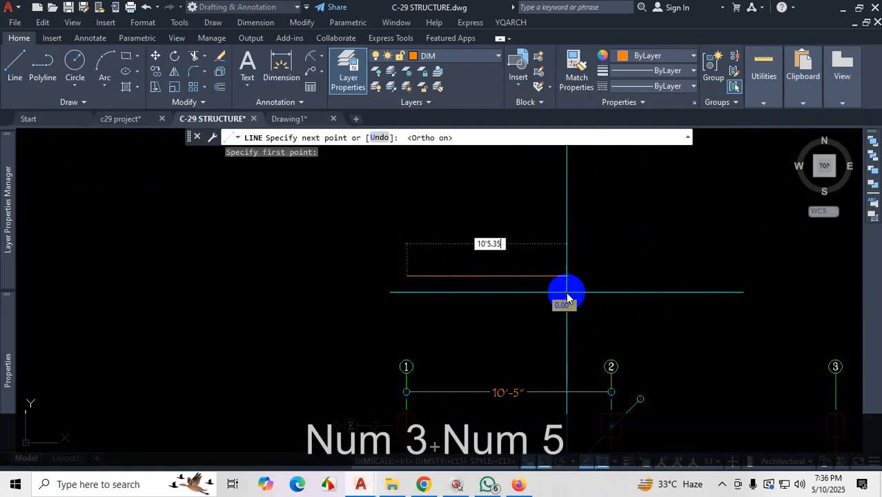
key("Return")
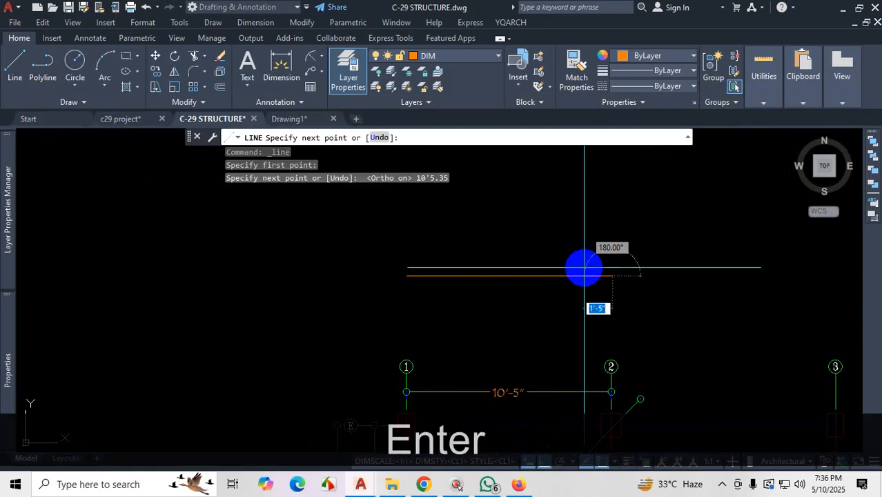
key("space")
- Draw a second horizontal line 10'5.76 long above the first one, starting above grid line 1
left_click(15, 69)
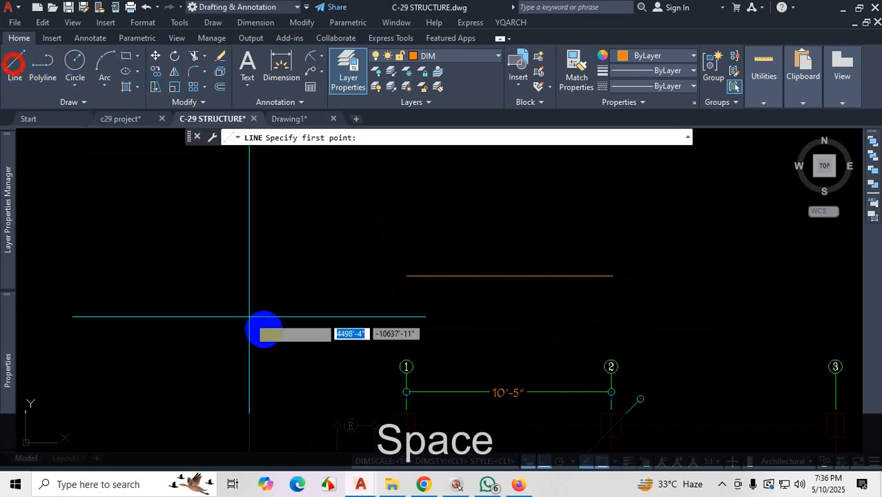
scroll(357, 325, "down", 3)
scroll(373, 283, "up", 4)
left_click(358, 275)
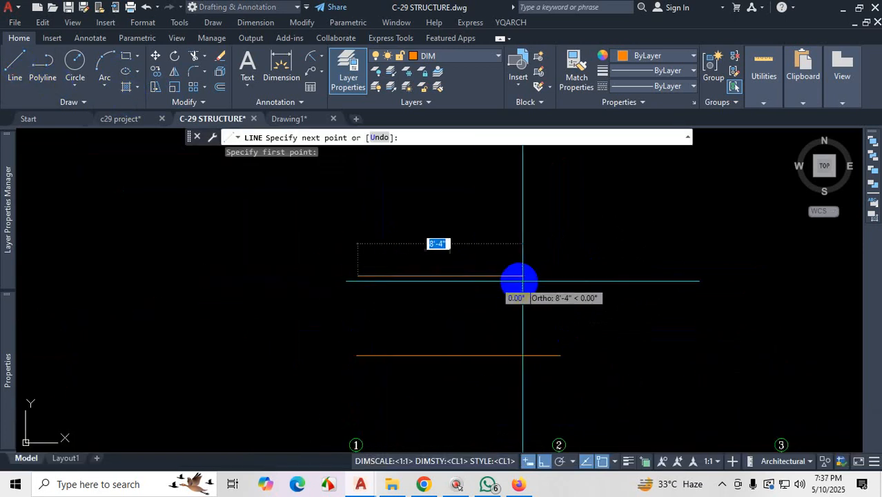
type("10'")
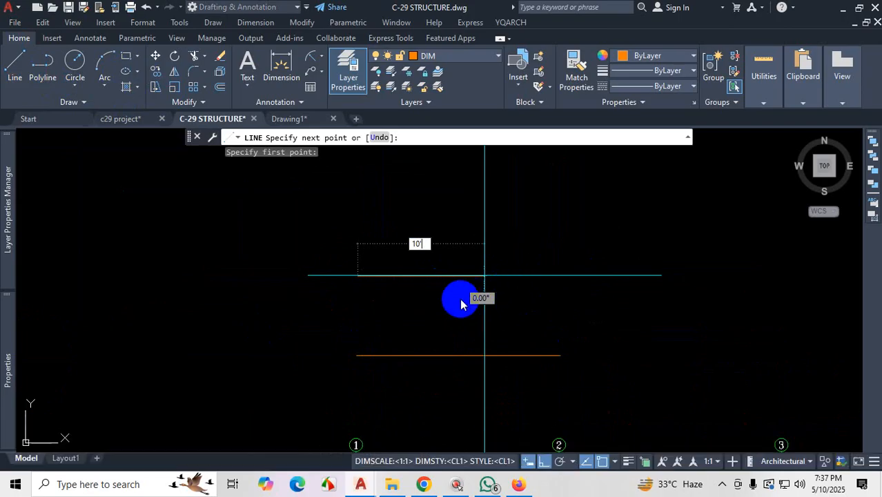
type("5.")
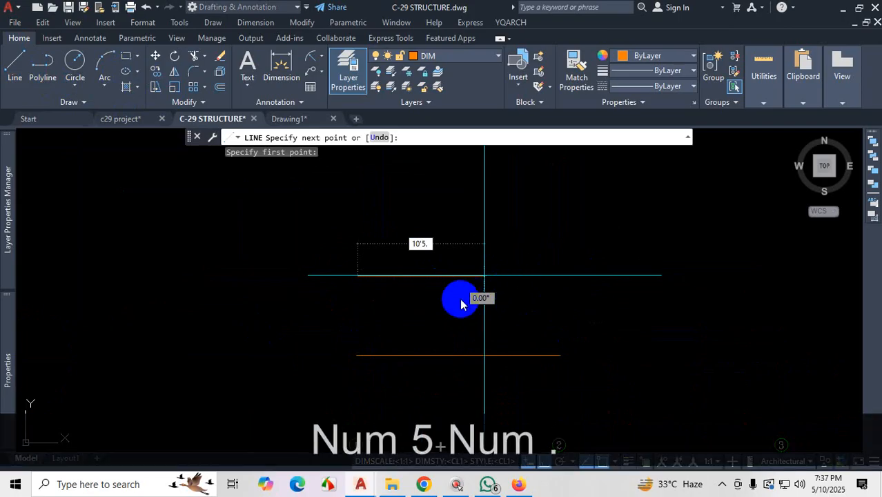
type("76")
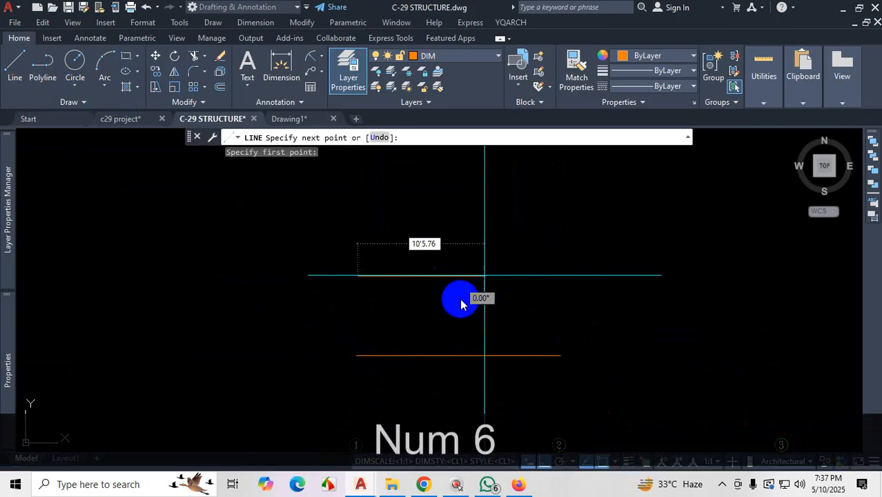
key("Return")
key("Escape")
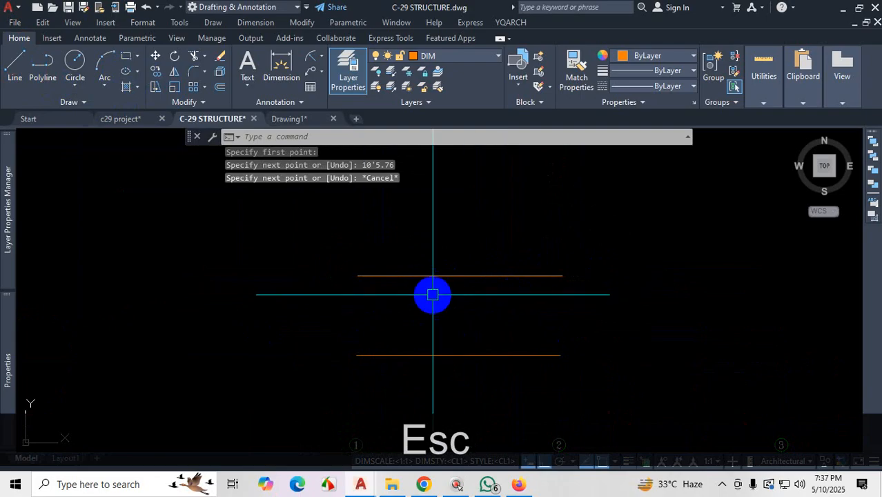
- Draw a third horizontal line 10'5.12 long above the other two test lines
left_click(15, 61)
left_click(355, 217)
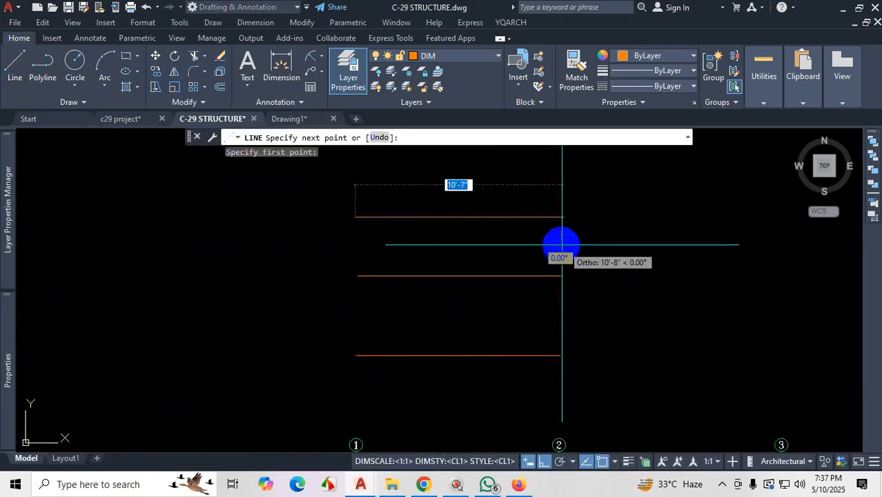
type("10'")
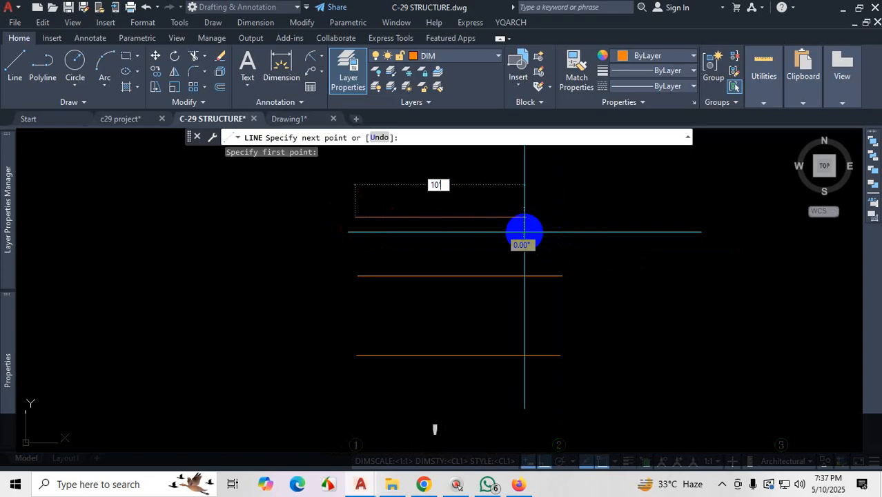
type("5.12")
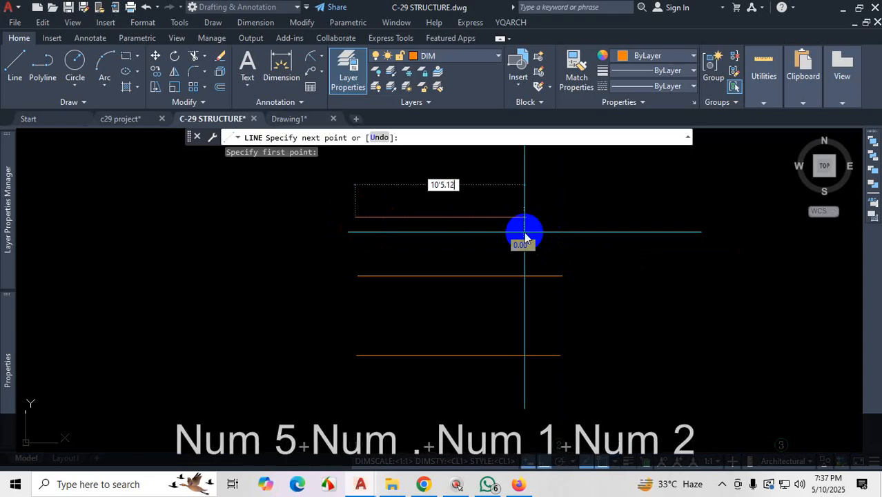
key("Return")
key("Escape")
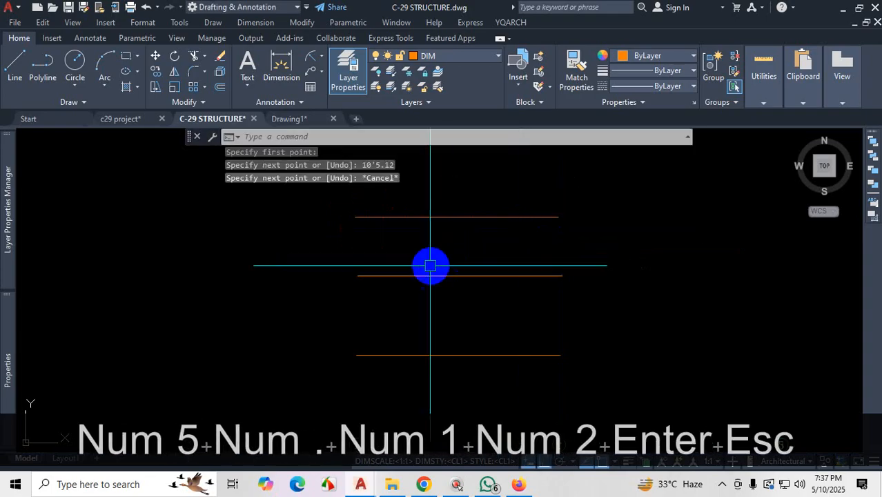
- Dimension the top and middle test lines, placing each dimension just above its line
scroll(429, 262, "down", 3)
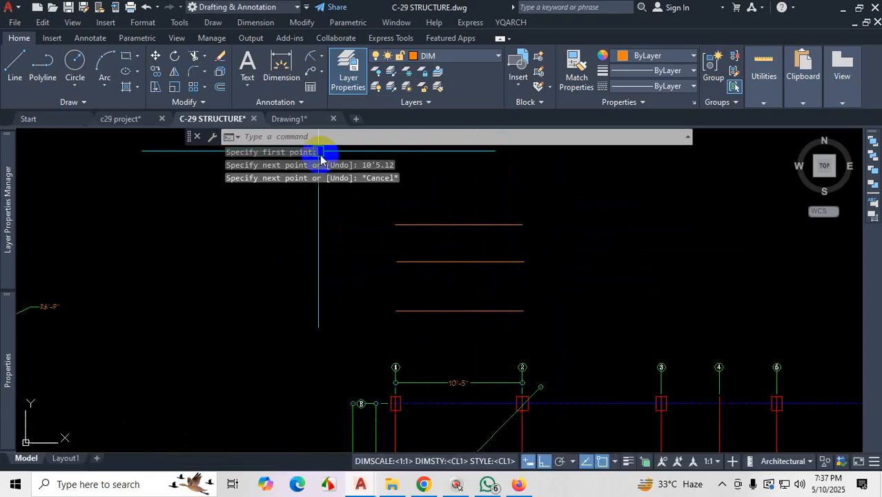
left_click(279, 69)
left_click(435, 222)
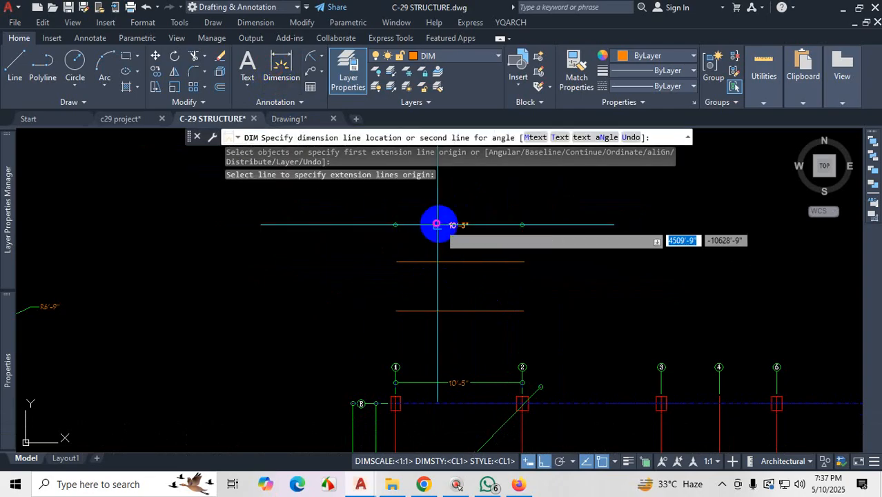
scroll(435, 222, "up", 5)
left_click(443, 205)
scroll(434, 279, "down", 4)
scroll(434, 291, "up", 2)
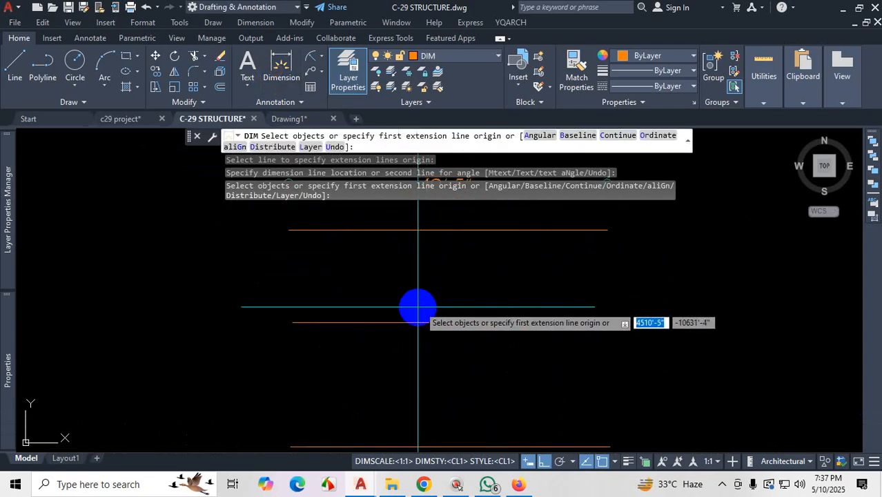
left_click(398, 320)
left_click(402, 292)
scroll(429, 187, "down", 2)
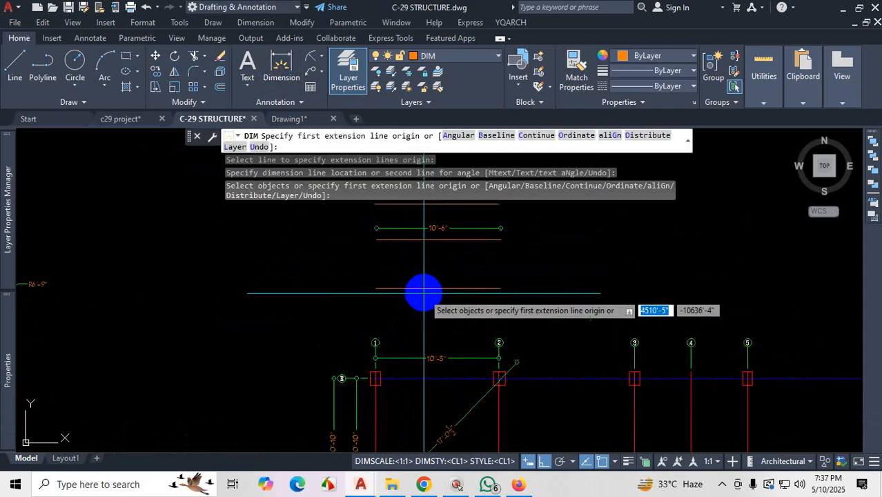
- Dimension the lowest test line just above it and compare the three dimension texts
scroll(424, 290, "up", 1)
left_click(376, 286)
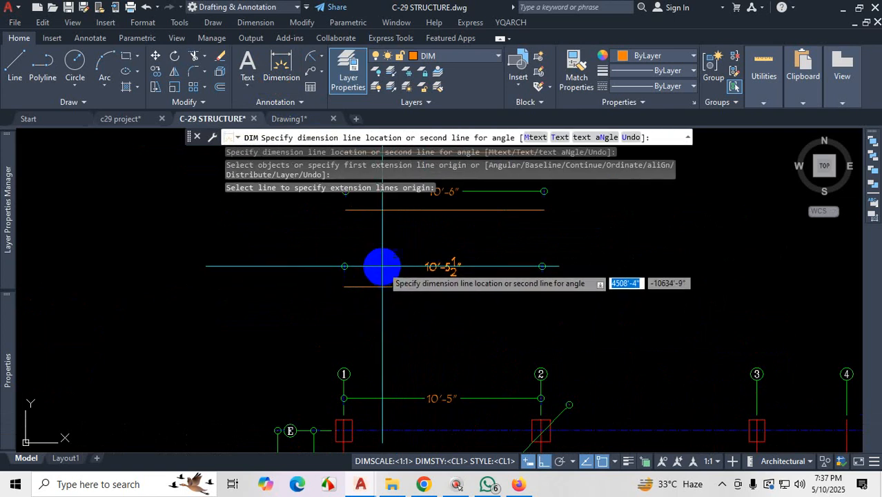
left_click(381, 262)
scroll(535, 309, "down", 2)
scroll(541, 316, "up", 2)
key("Escape")
scroll(541, 315, "down", 2)
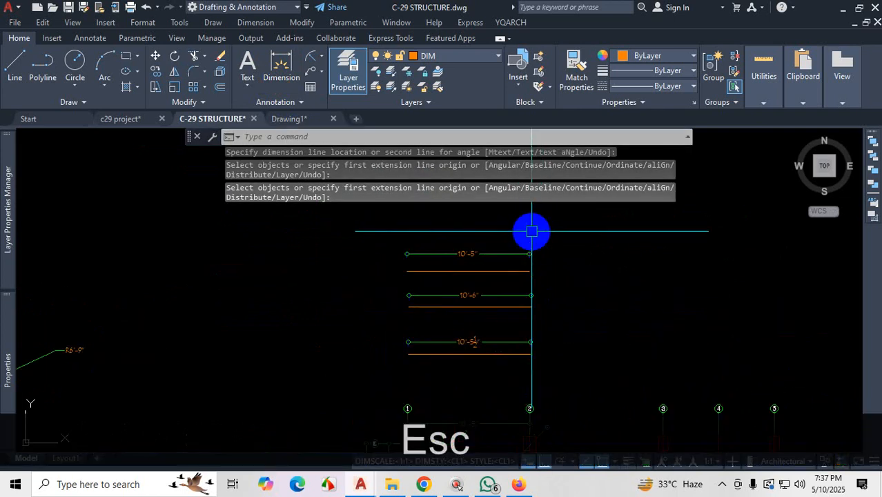
scroll(532, 248, "up", 2)
scroll(578, 279, "down", 2)
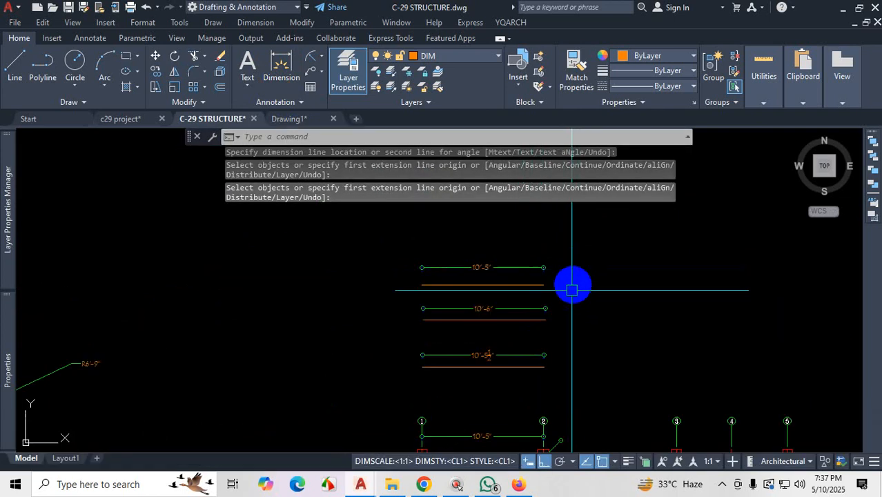
scroll(571, 335, "up", 2)
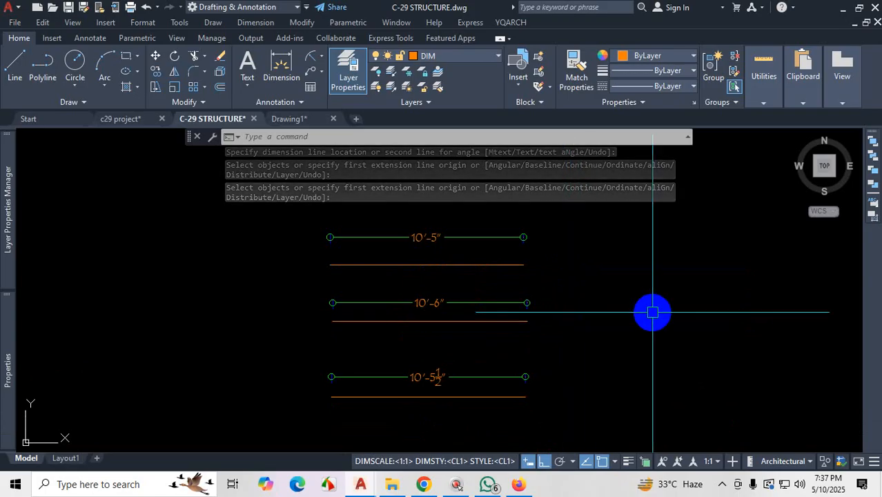
- Set the primary units of dimension style CL1 to Engineering format with 0'-0.00" precision
type("d")
key("Return")
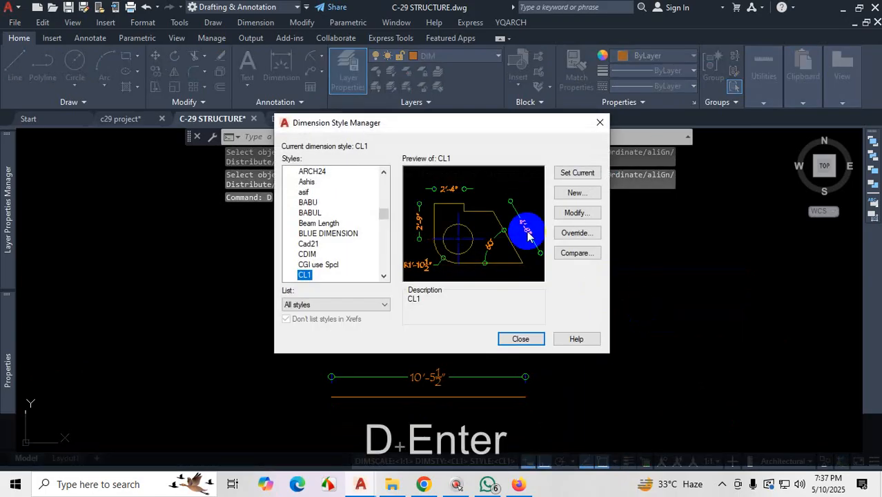
left_click(577, 212)
left_click(579, 147)
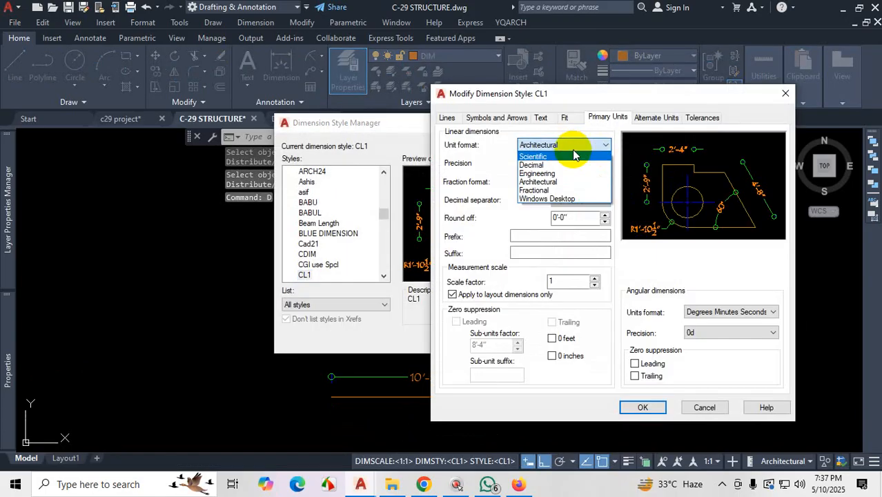
left_click(546, 173)
left_click(556, 164)
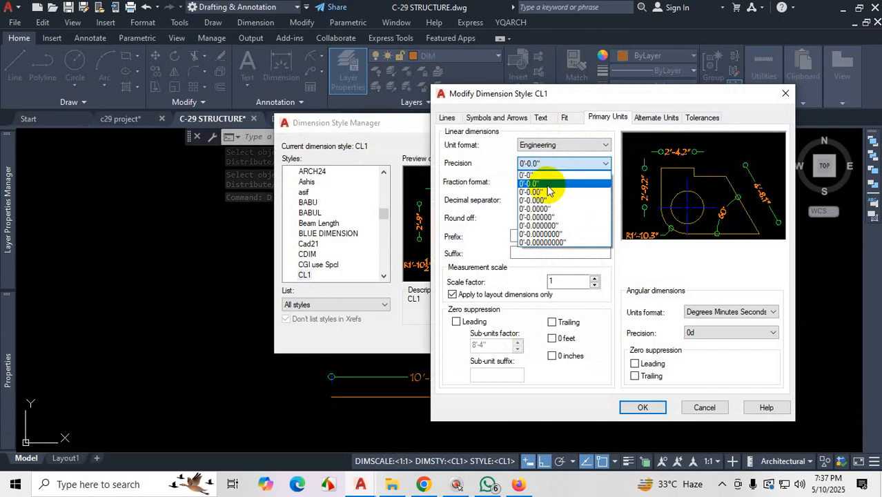
left_click(547, 181)
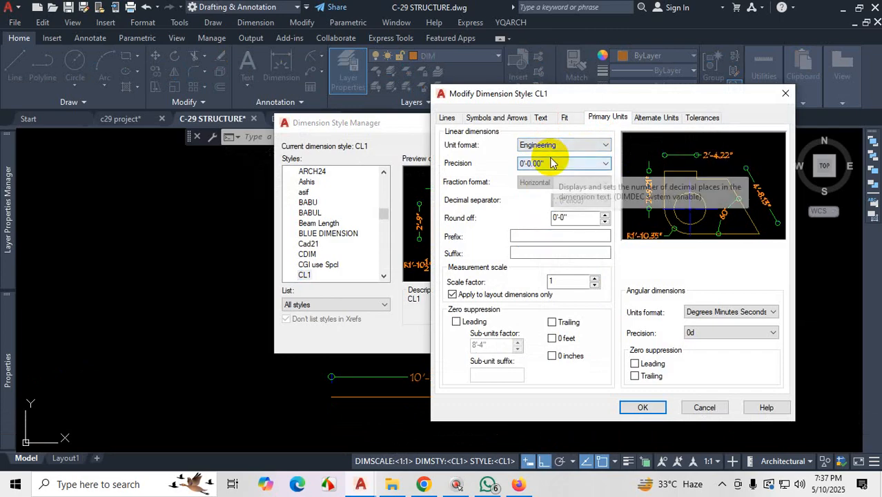
left_click(638, 408)
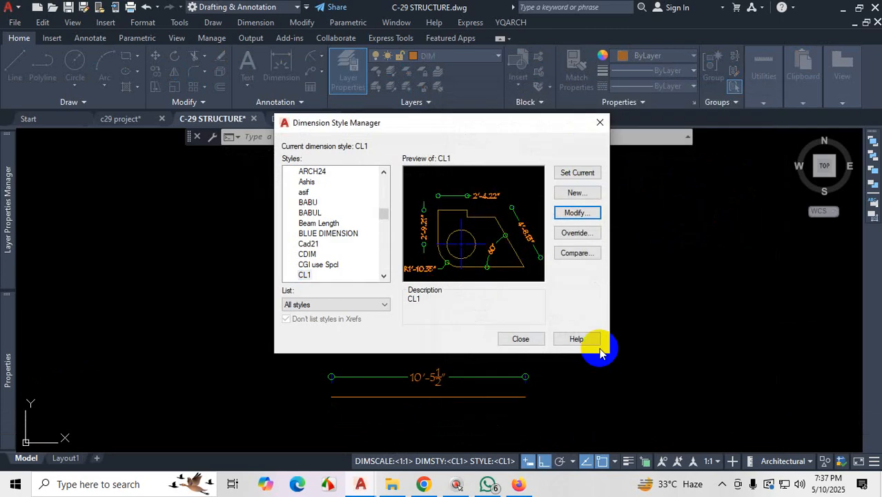
left_click(521, 338)
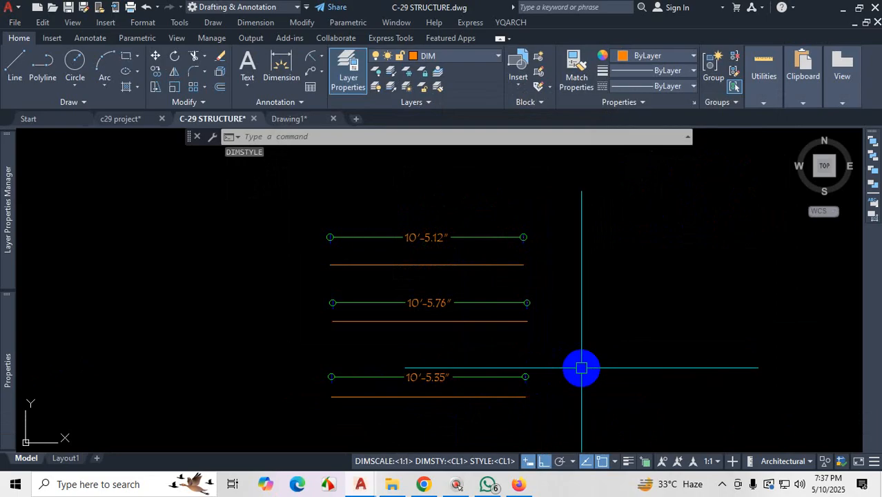
- Examine the decimal inch values in the dimension texts of the three test lines
scroll(584, 368, "up", 3)
scroll(603, 366, "down", 2)
scroll(435, 240, "up", 2)
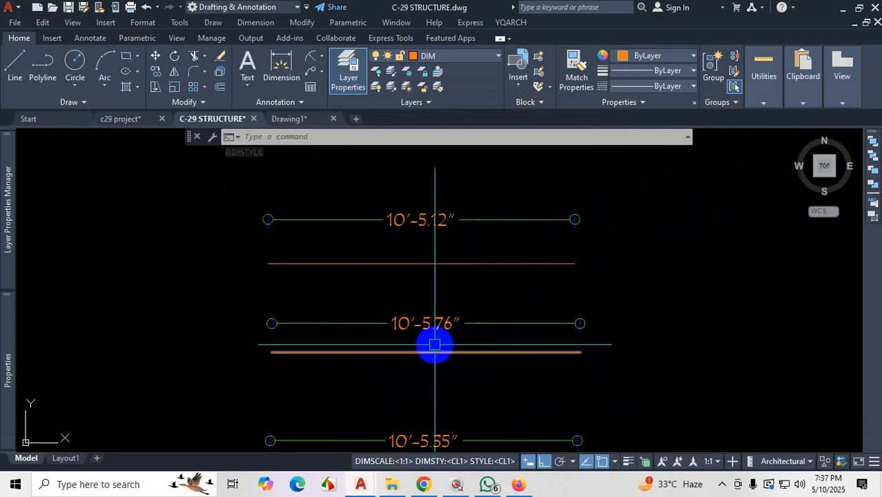
scroll(482, 281, "down", 2)
scroll(464, 394, "up", 4)
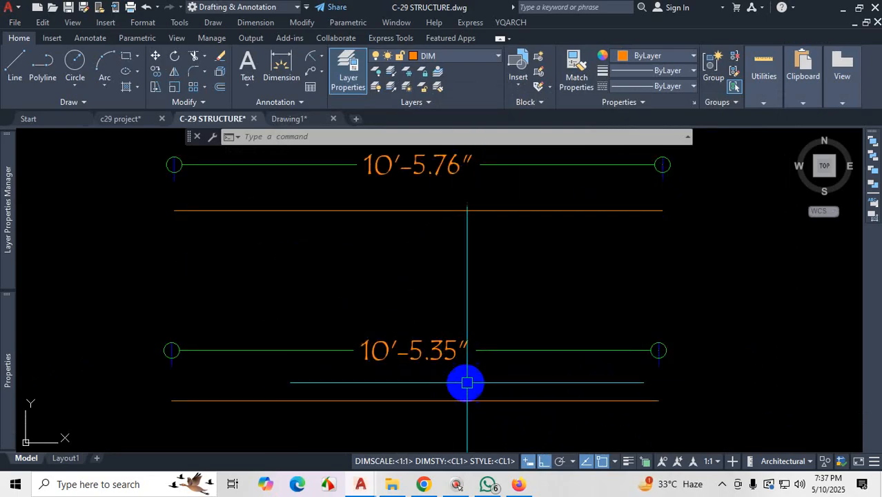
scroll(471, 383, "down", 4)
scroll(507, 350, "up", 2)
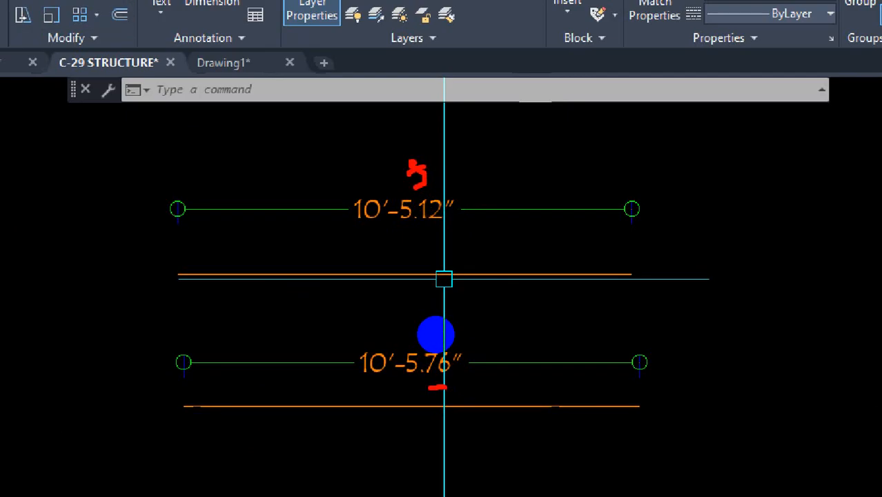
key("Escape")
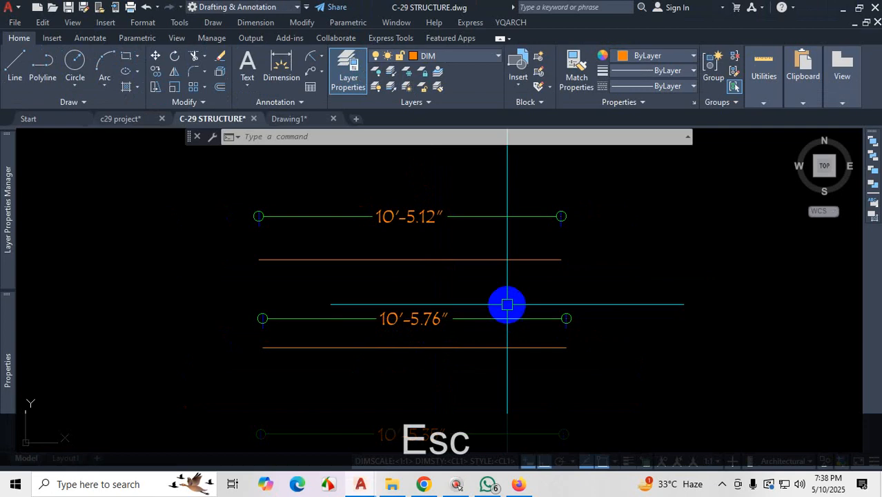
- Set the primary units of dimension style CL1 to Architectural format with 0'-0" precision
type("D")
key("Return")
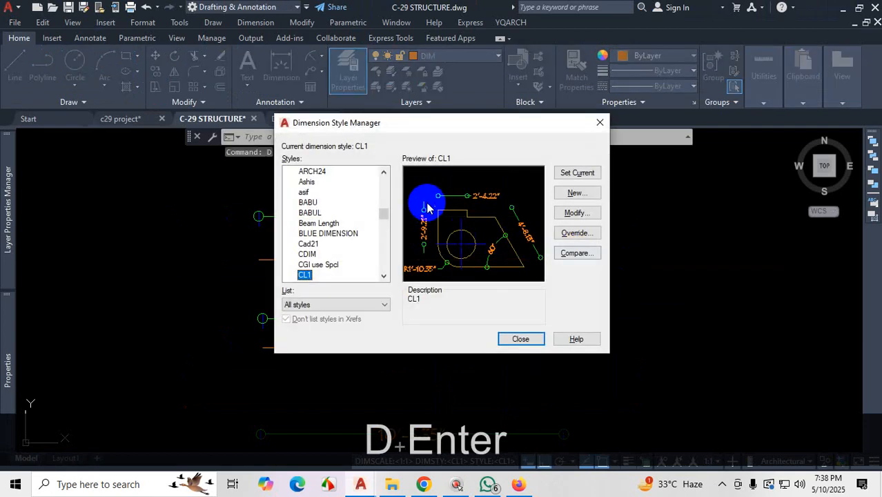
left_click(577, 213)
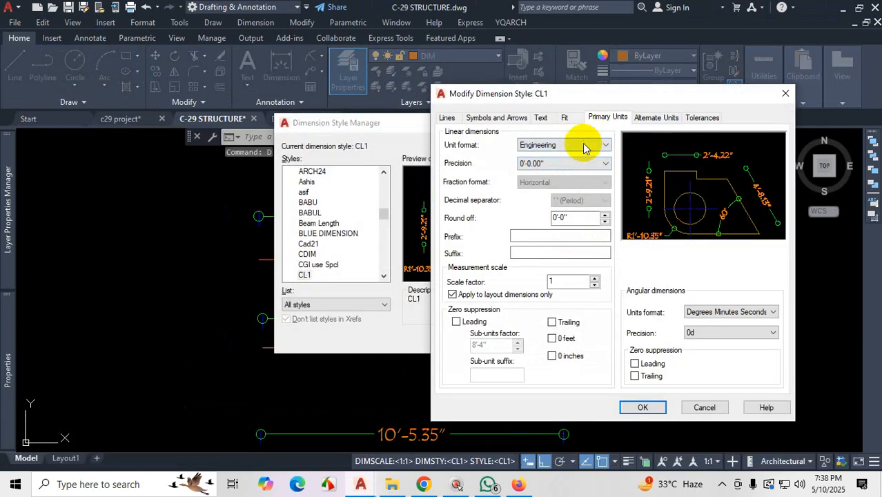
left_click(583, 143)
left_click(538, 181)
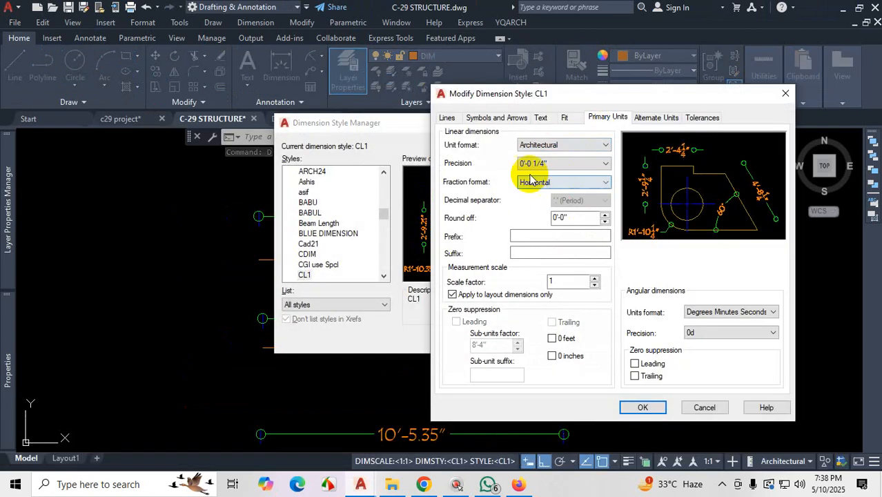
left_click(556, 164)
left_click(546, 183)
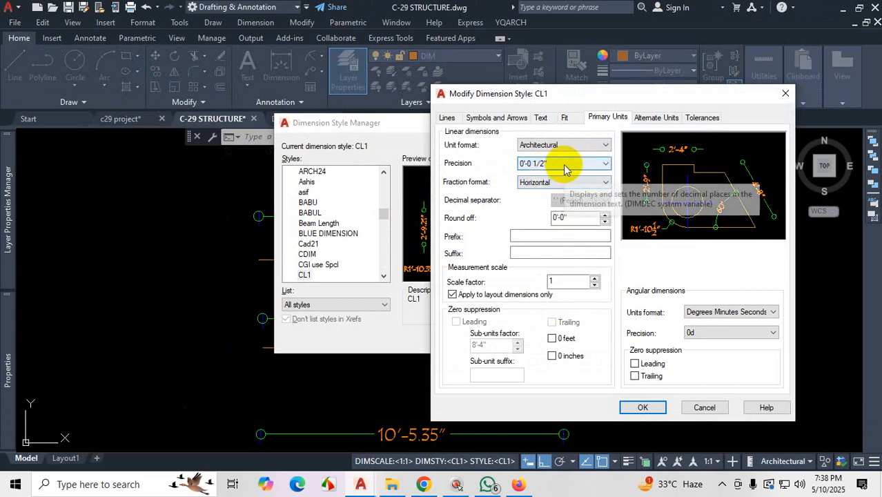
left_click(566, 166)
left_click(557, 175)
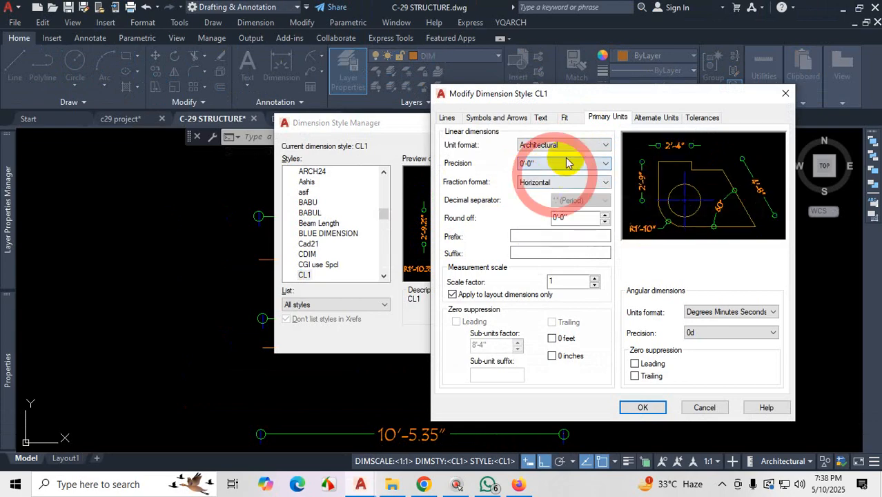
left_click(639, 409)
left_click_drag(483, 124, 784, 117)
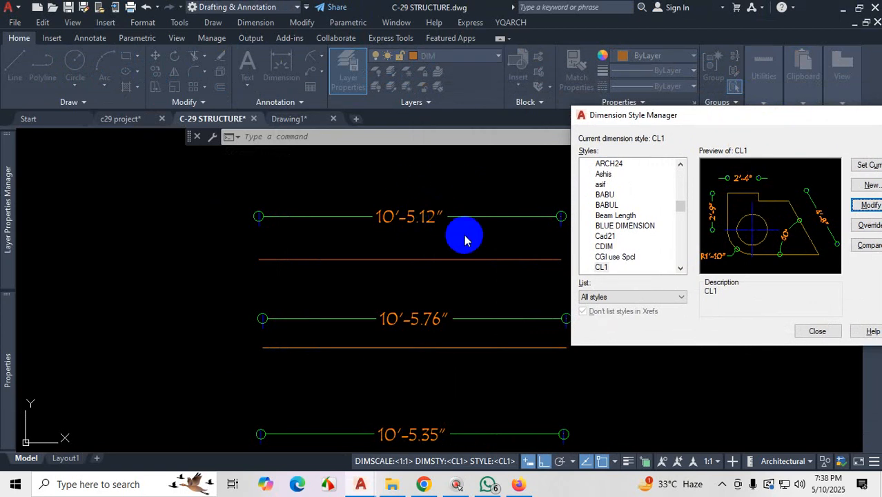
left_click(815, 330)
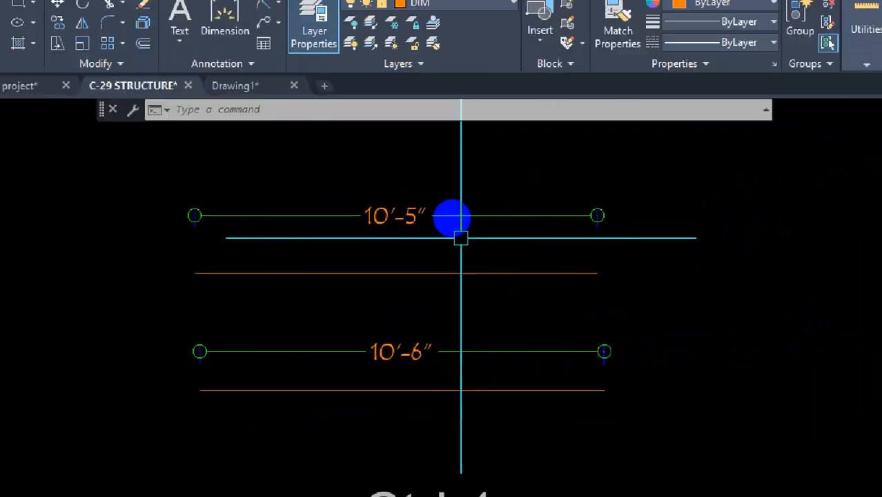
- Examine how the three test dimensions round their fractional inches to whole inches
mouse_move(455, 198)
left_mouse_down()
mouse_move(465, 207)
mouse_move(470, 191)
mouse_move(491, 183)
mouse_move(538, 187)
mouse_move(524, 221)
mouse_move(565, 198)
mouse_move(517, 201)
left_mouse_up()
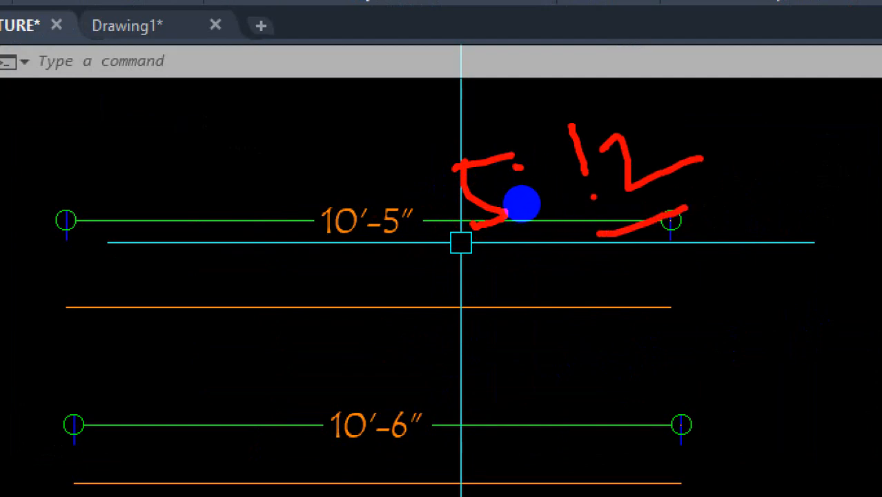
left_click_drag(594, 196, 496, 250)
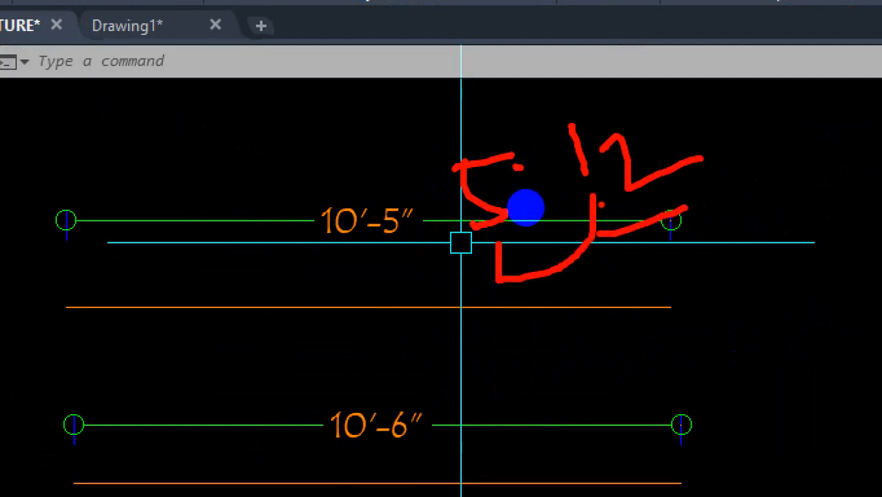
left_click_drag(424, 396, 522, 334)
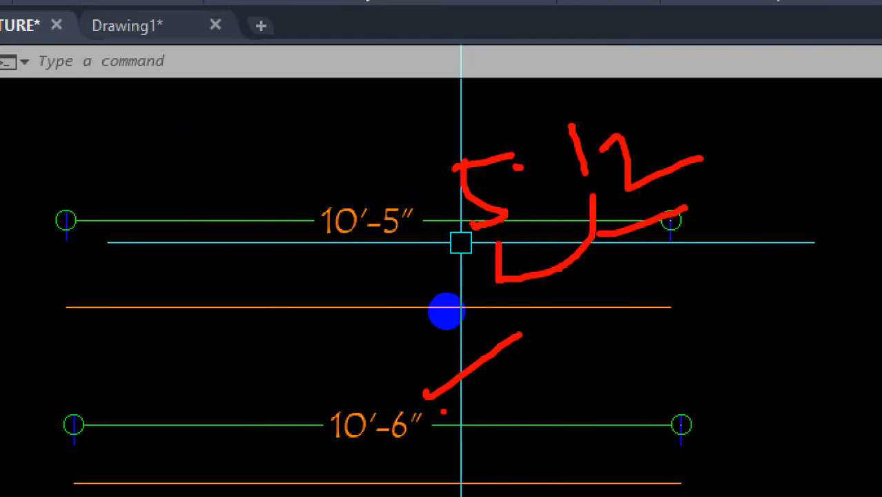
key("Escape")
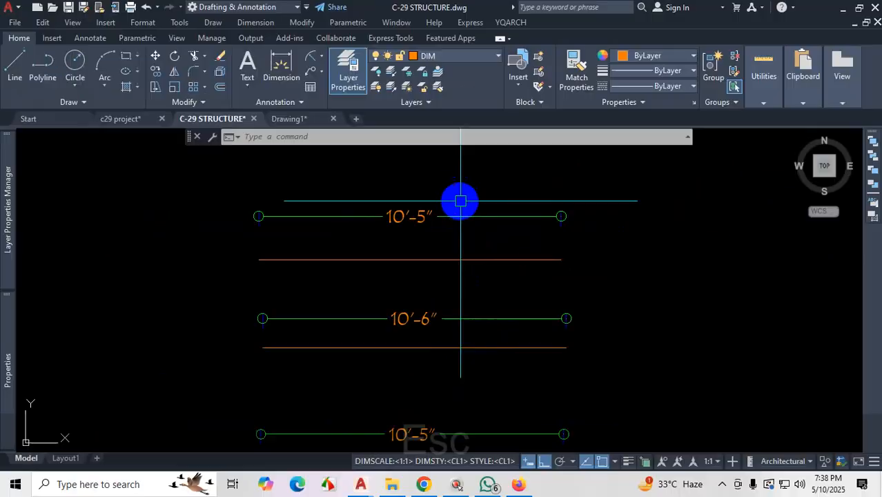
scroll(460, 201, "down", 2)
scroll(448, 313, "up", 3)
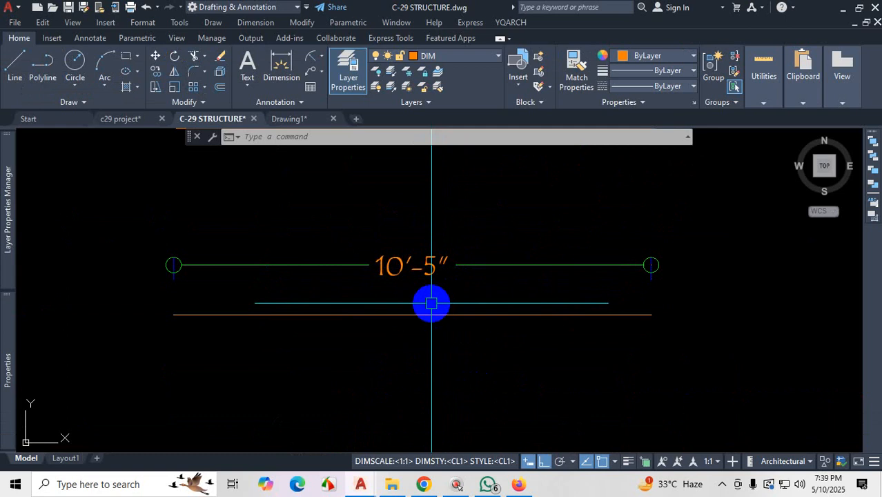
key("Escape")
scroll(409, 338, "down", 3)
scroll(435, 270, "up", 2)
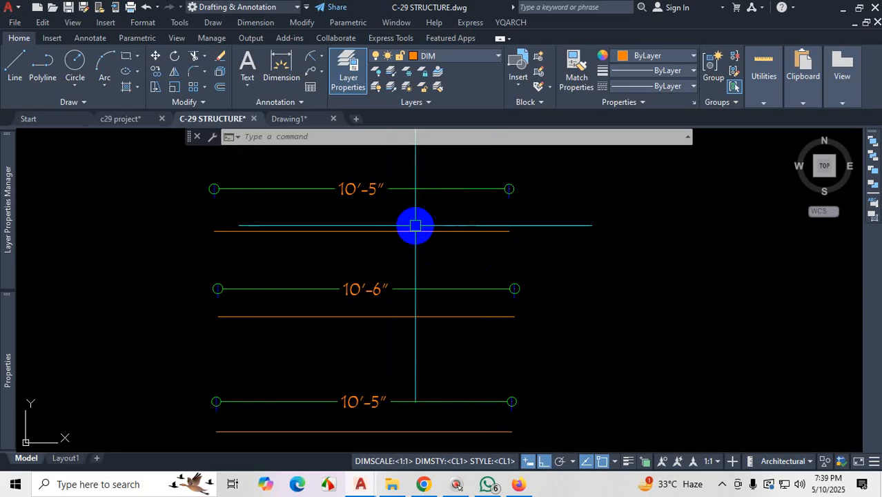
- Set the primary unit precision of dimension style CL1 to 0'-0 1/2" in Architectural format
type("D")
key("Return")
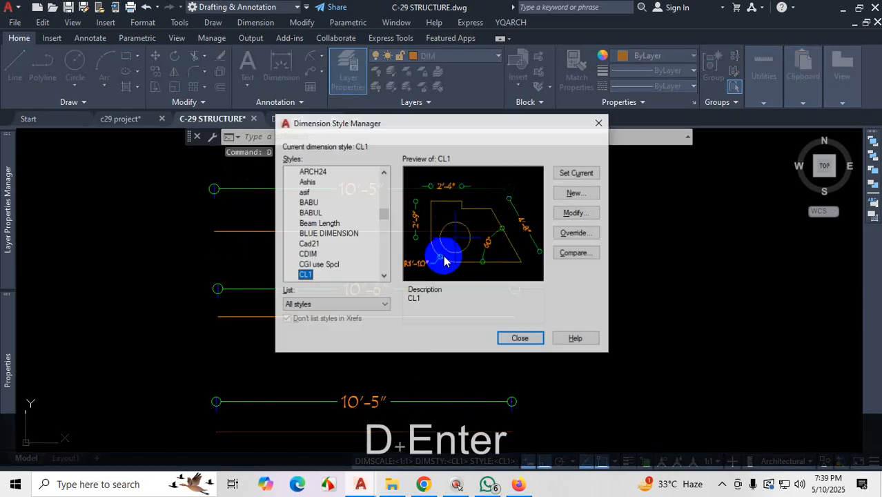
left_click(577, 212)
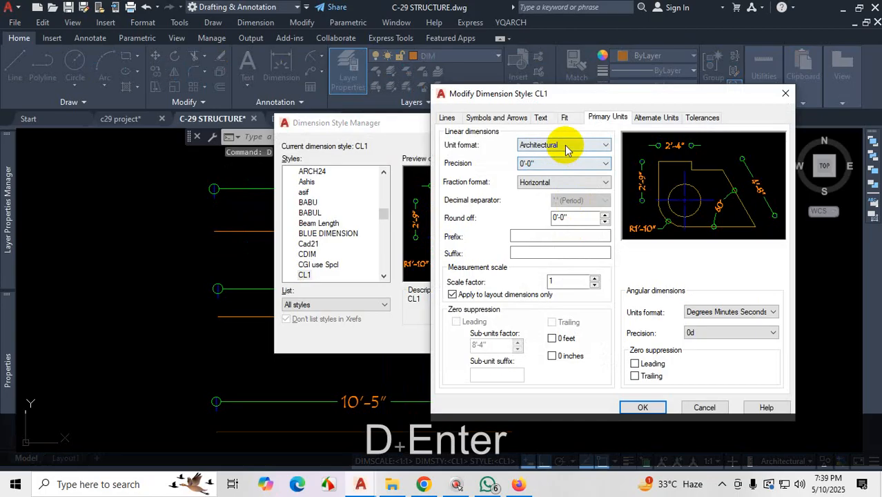
left_click(550, 164)
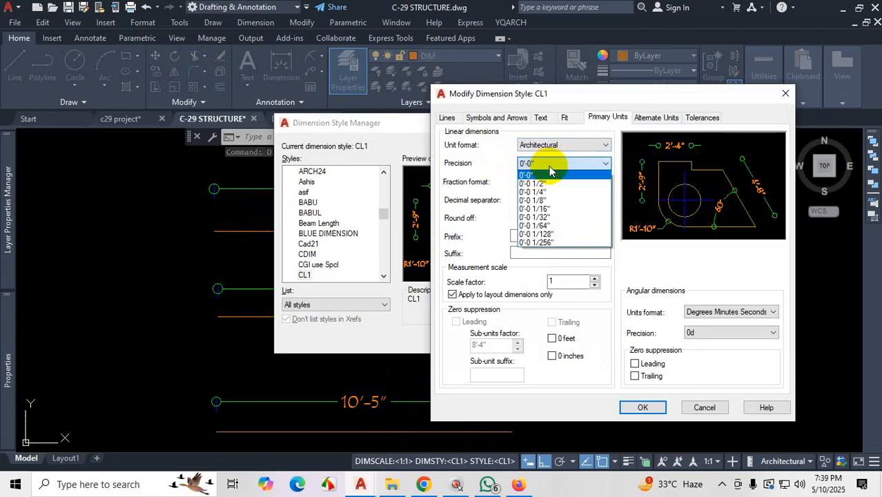
left_click(540, 183)
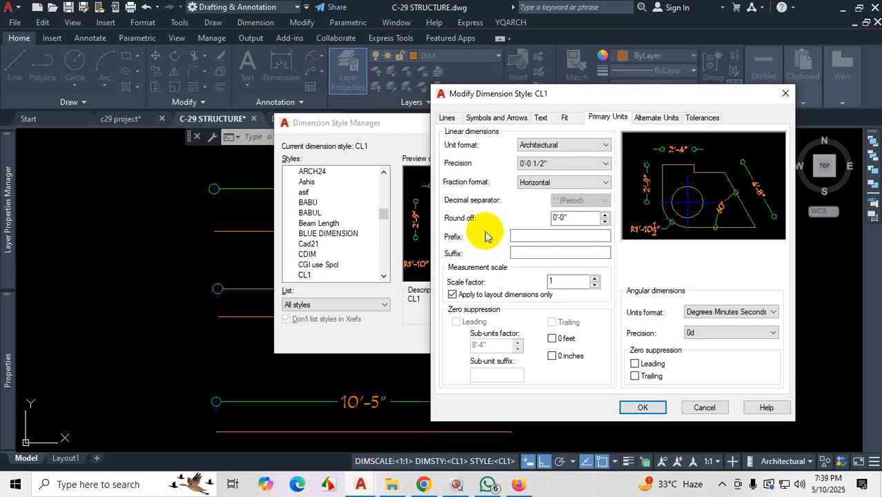
left_click(638, 406)
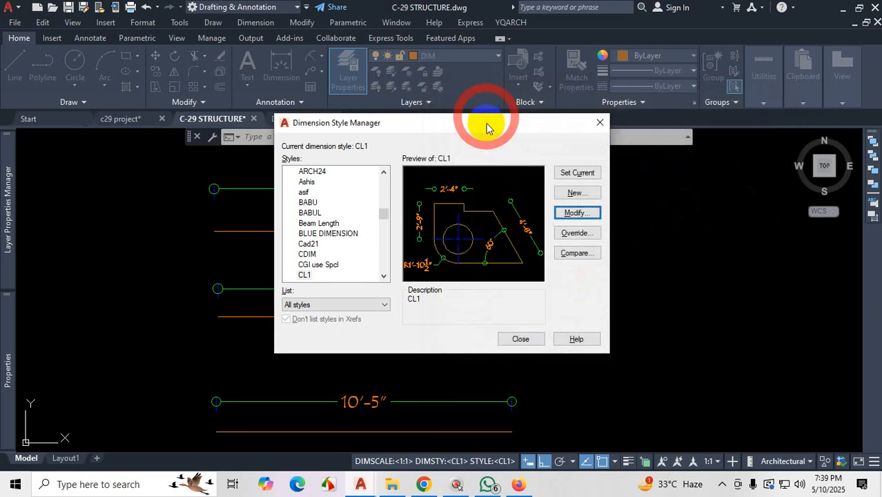
left_click_drag(487, 122, 729, 120)
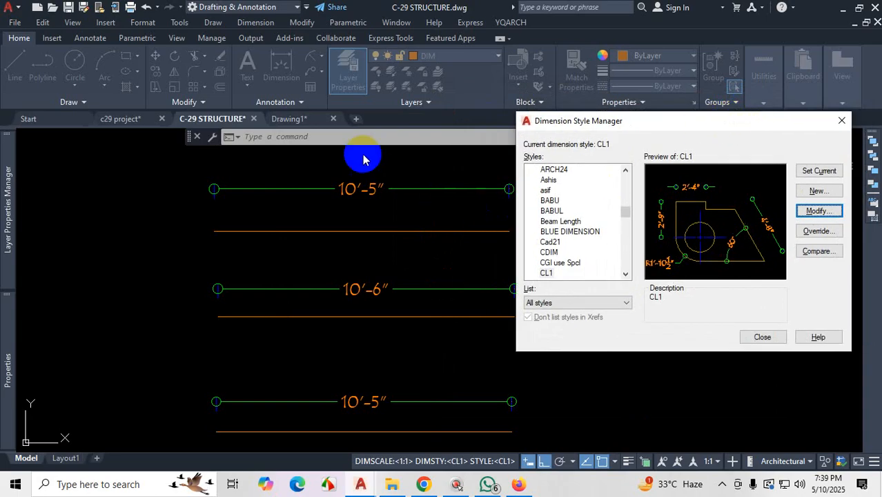
left_click(762, 337)
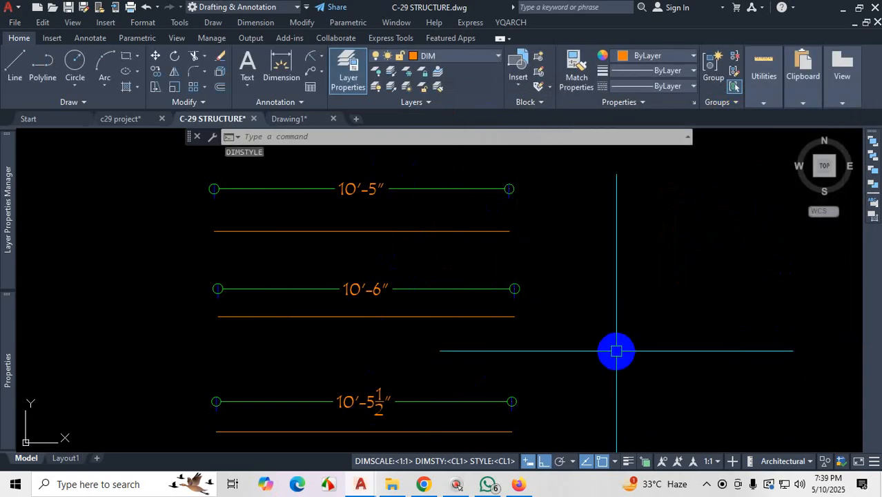
- Examine how the three test dimensions round their inches at half-inch precision, marking the values with temporary handwritten screen notes
scroll(470, 338, "down", 2)
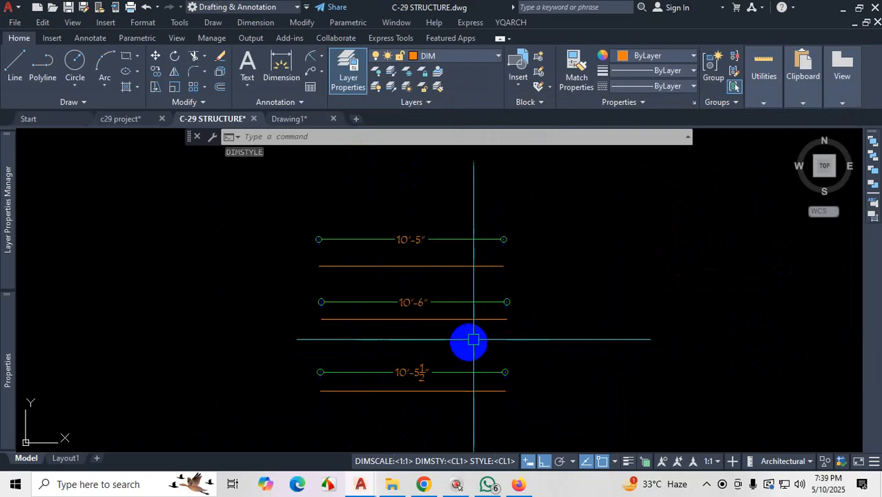
key("ctrl+2")
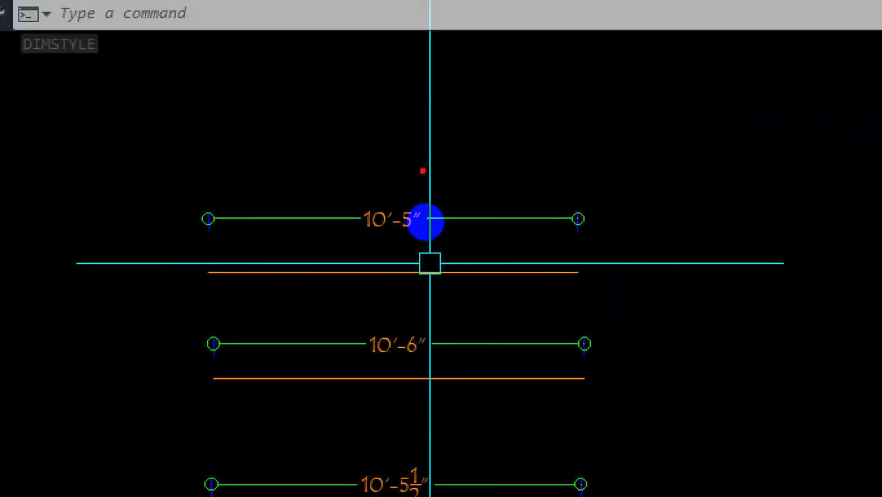
mouse_move(444, 134)
left_mouse_down()
mouse_move(459, 196)
mouse_move(452, 187)
left_mouse_up()
mouse_move(438, 144)
left_mouse_down()
mouse_move(492, 127)
mouse_move(526, 163)
mouse_move(494, 149)
left_mouse_up()
left_click_drag(533, 118, 592, 129)
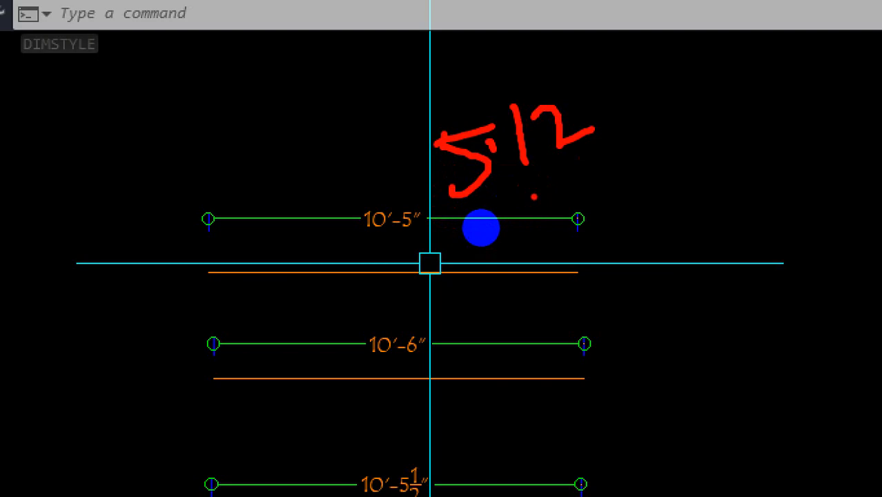
left_click_drag(666, 160, 545, 195)
mouse_move(310, 135)
left_mouse_down()
mouse_move(352, 167)
mouse_move(311, 190)
left_mouse_up()
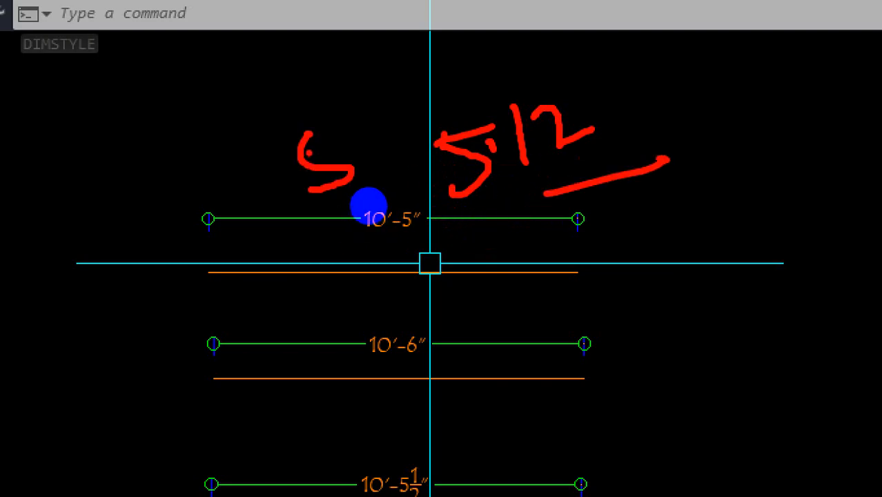
left_click_drag(308, 151, 371, 117)
mouse_move(684, 60)
left_mouse_down()
mouse_move(697, 74)
mouse_move(688, 100)
mouse_move(800, 51)
left_mouse_up()
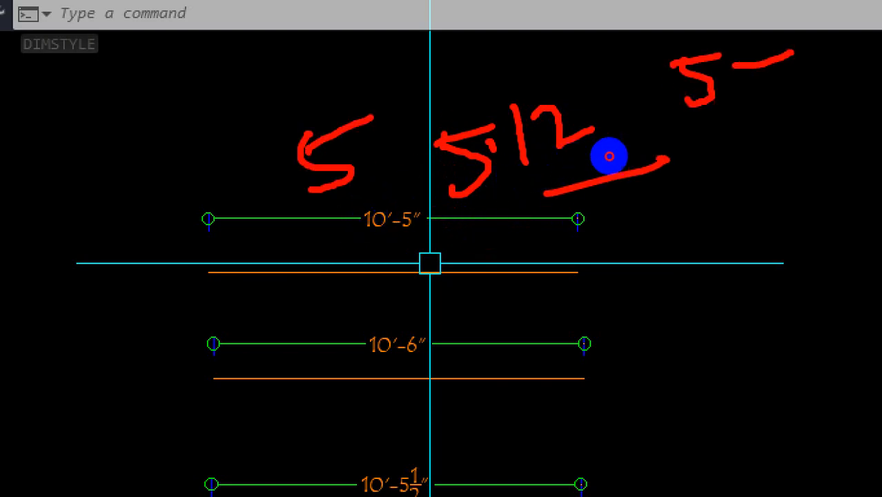
left_click_drag(752, 8, 755, 55)
left_click_drag(769, 95, 836, 112)
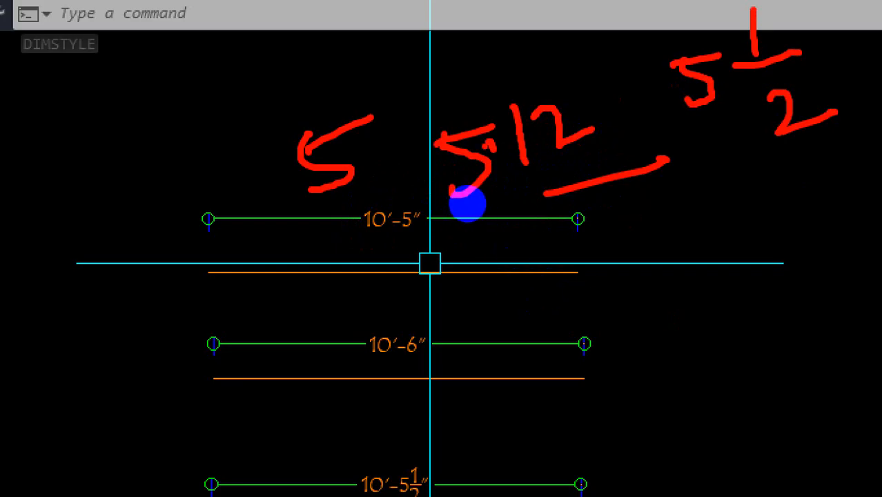
left_click_drag(380, 138, 501, 90)
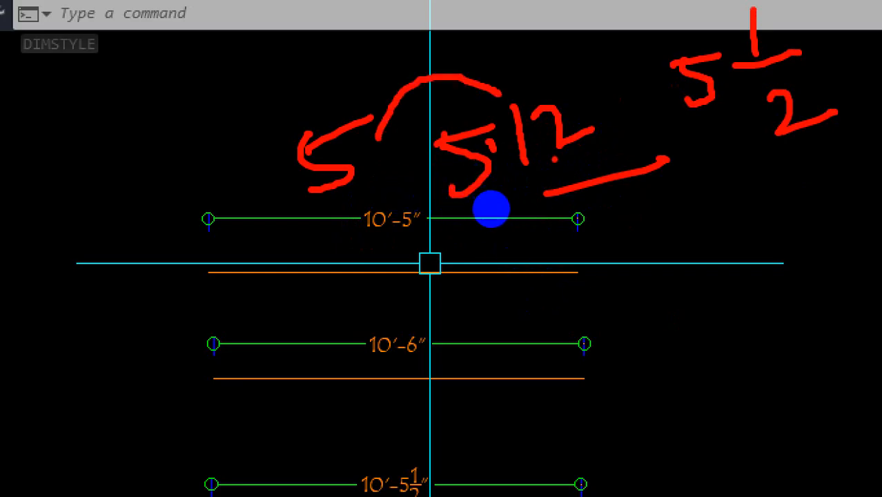
mouse_move(555, 160)
left_mouse_down()
mouse_move(614, 204)
mouse_move(743, 134)
mouse_move(725, 145)
left_mouse_up()
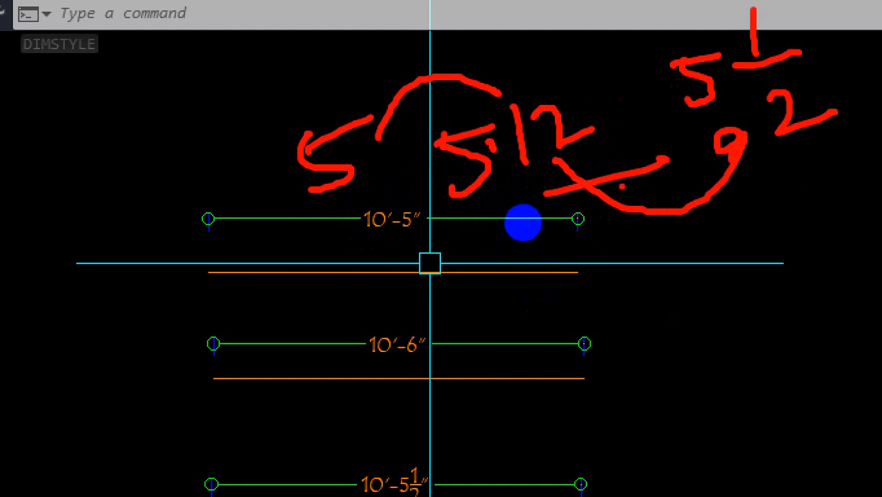
mouse_move(753, 230)
left_mouse_down()
mouse_move(773, 216)
mouse_move(760, 256)
left_mouse_up()
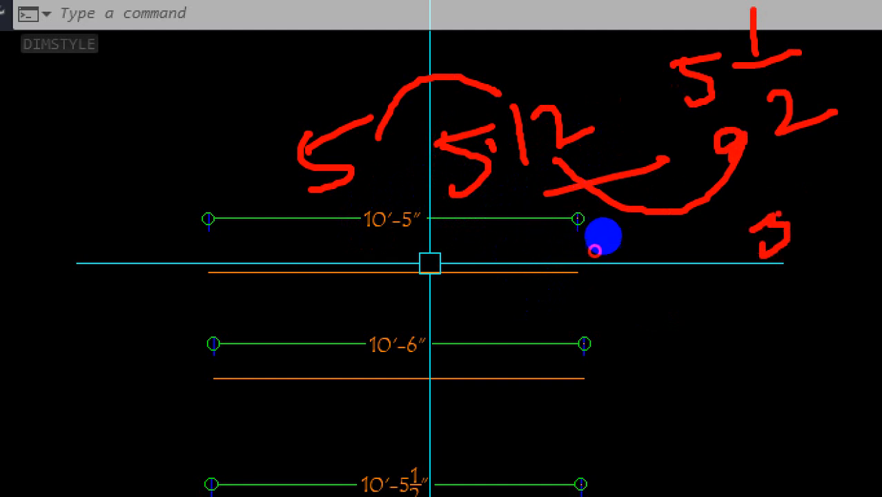
mouse_move(787, 207)
left_mouse_down()
mouse_move(831, 197)
mouse_move(845, 242)
mouse_move(793, 207)
left_mouse_up()
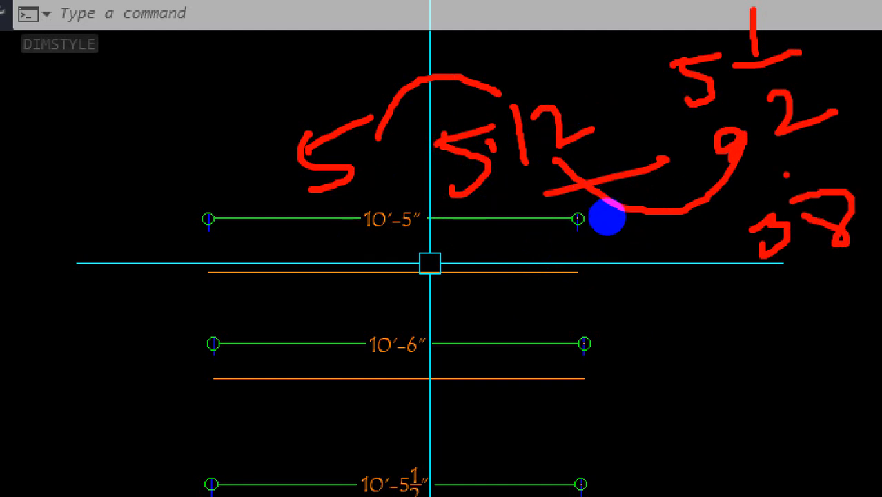
mouse_move(429, 182)
left_mouse_down()
mouse_move(447, 238)
mouse_move(438, 204)
left_mouse_up()
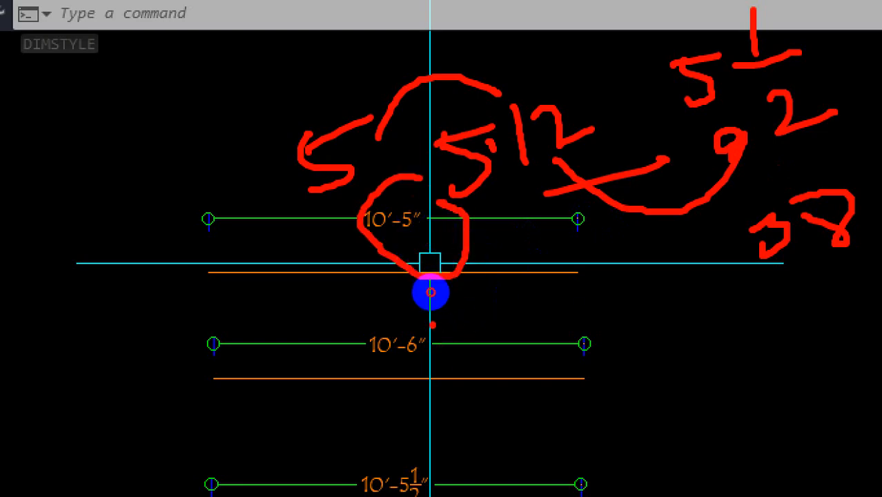
left_click_drag(430, 291, 436, 289)
left_click_drag(546, 316, 604, 334)
left_click_drag(649, 289, 639, 313)
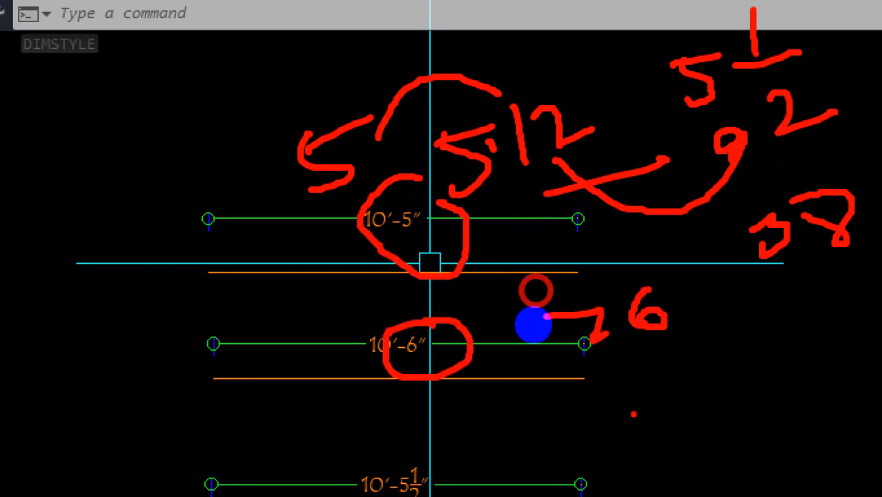
mouse_move(630, 391)
left_mouse_down()
mouse_move(611, 421)
mouse_move(616, 383)
left_mouse_up()
left_click(656, 398)
mouse_move(692, 380)
left_mouse_down()
mouse_move(694, 409)
mouse_move(718, 364)
left_mouse_up()
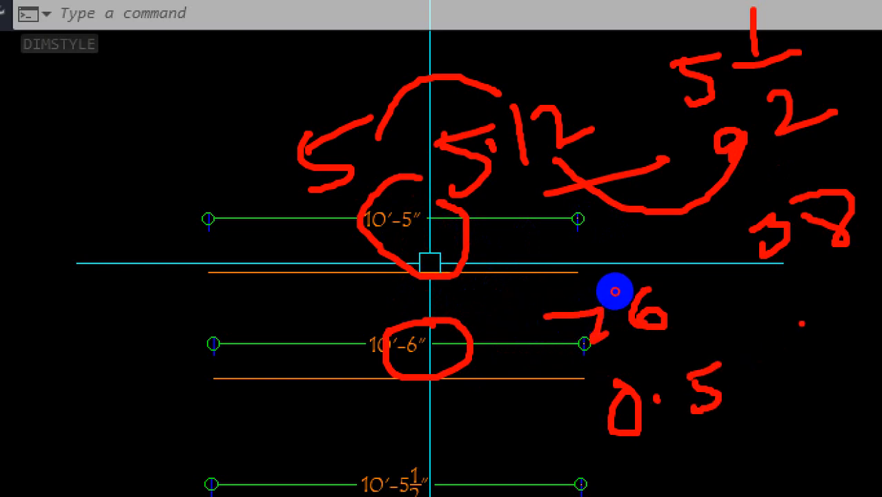
mouse_move(799, 321)
left_mouse_down()
mouse_move(801, 361)
mouse_move(787, 387)
left_mouse_up()
mouse_move(626, 386)
left_mouse_down()
mouse_move(652, 442)
mouse_move(621, 454)
mouse_move(687, 354)
left_mouse_up()
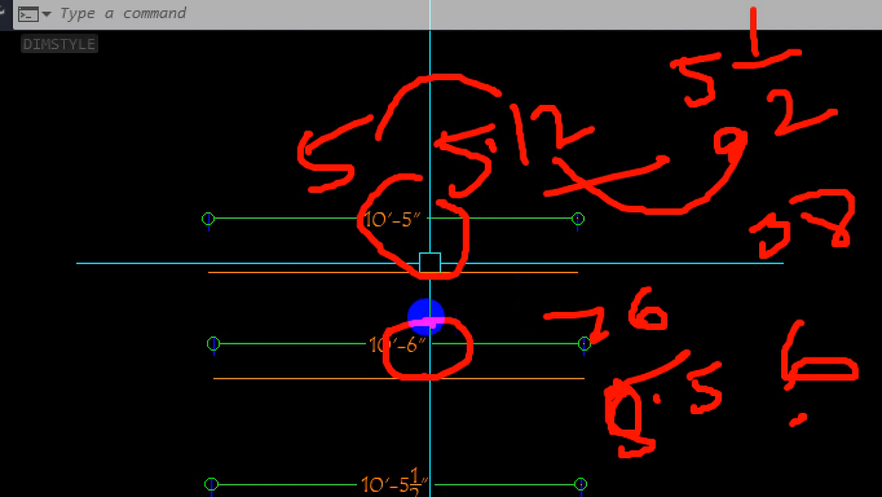
left_click_drag(410, 362, 457, 361)
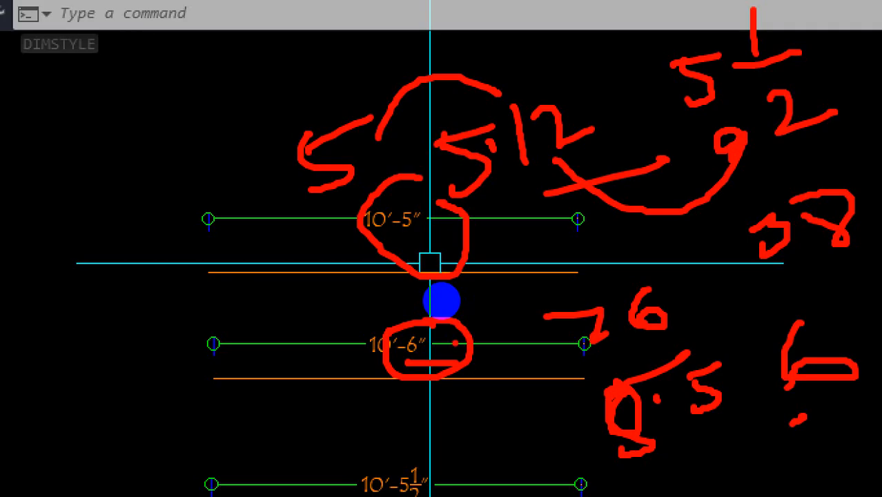
key("Escape")
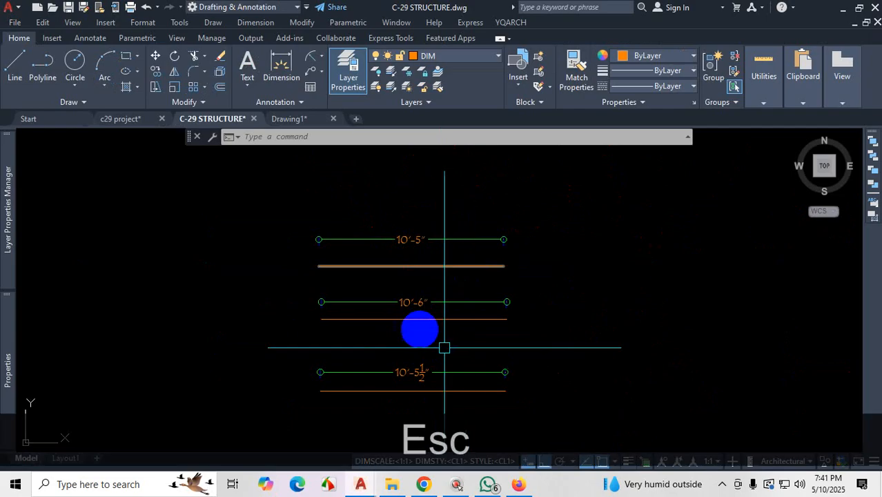
scroll(417, 387, "up", 3)
scroll(416, 355, "up", 4)
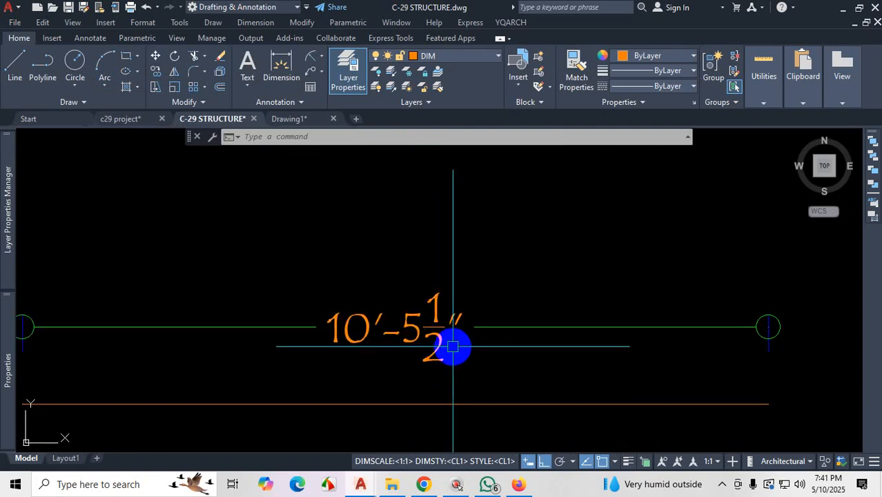
scroll(456, 342, "down", 4)
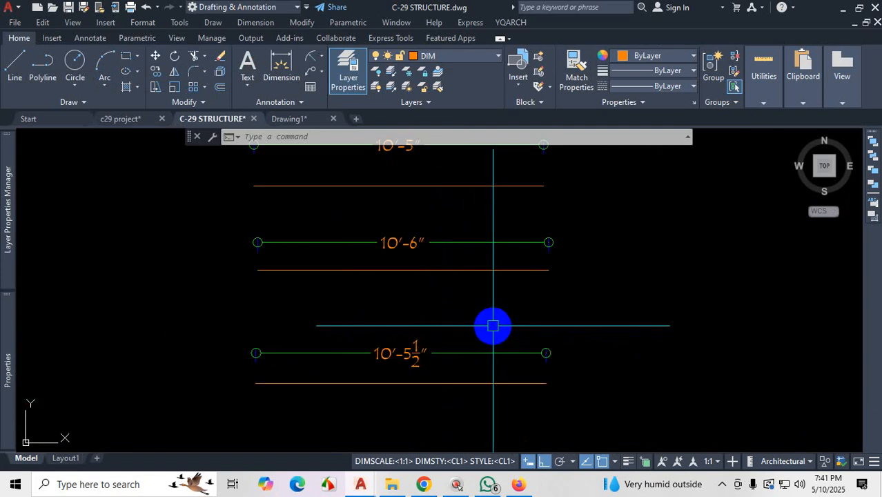
type("d")
key("Return")
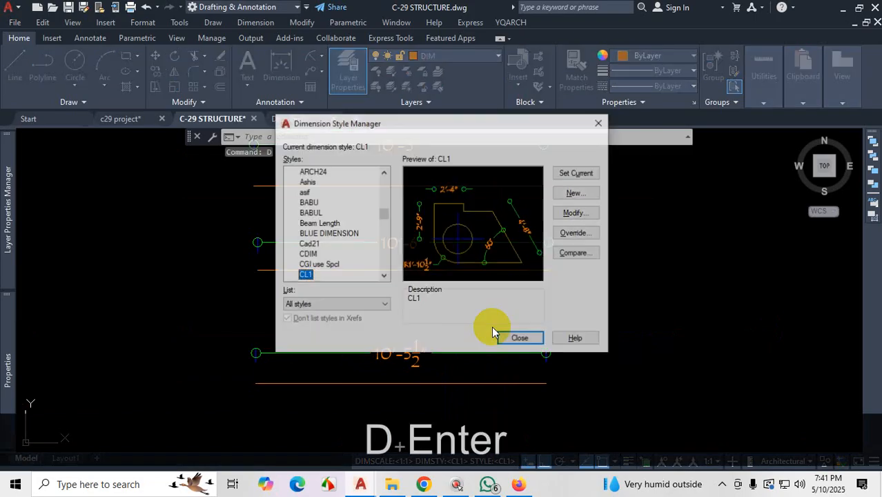
left_click(577, 213)
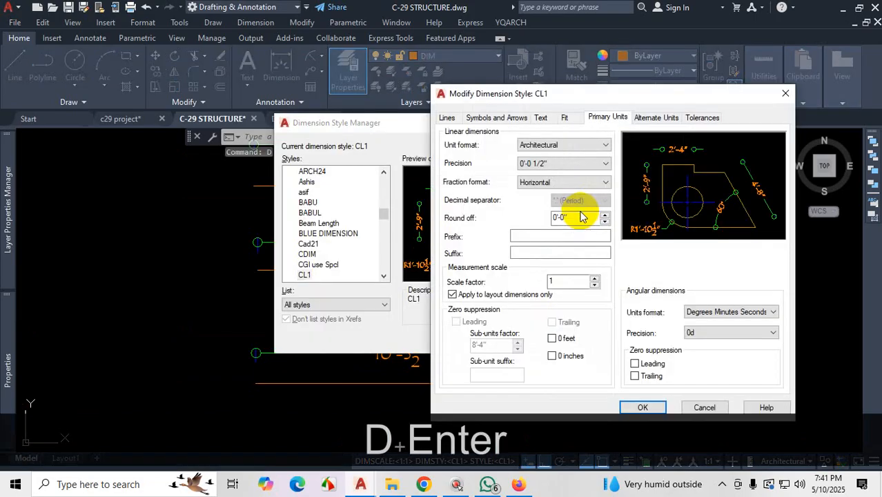
left_click(722, 484)
left_click(705, 407)
left_click(595, 122)
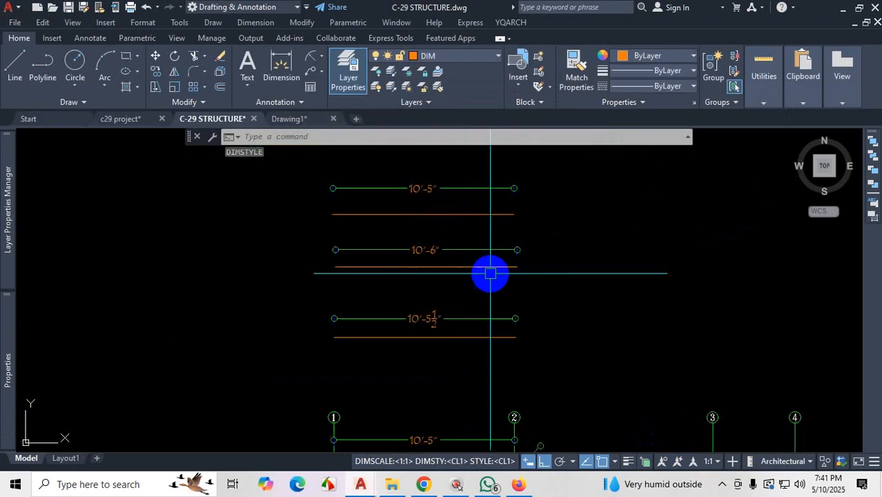
- Examine the column grid plan and the dimension between grid lines 1 and 2 along grid line E
scroll(591, 285, "down", 2)
scroll(577, 370, "up", 2)
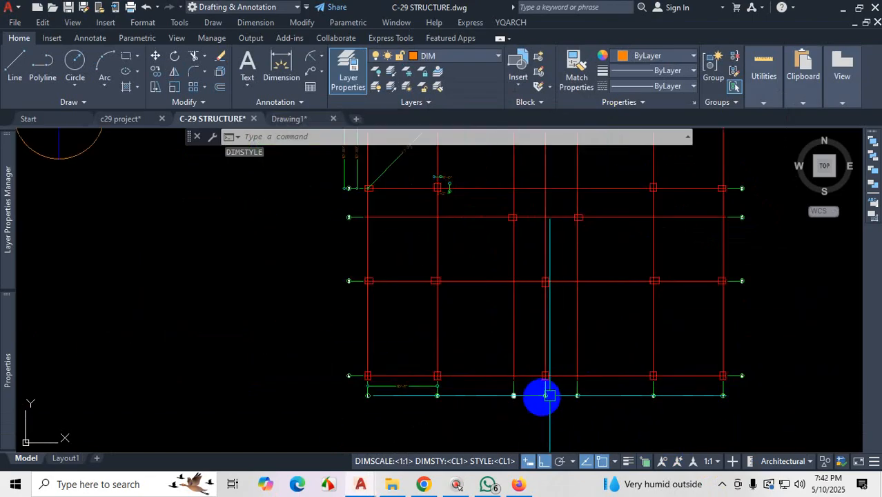
scroll(568, 390, "down", 8)
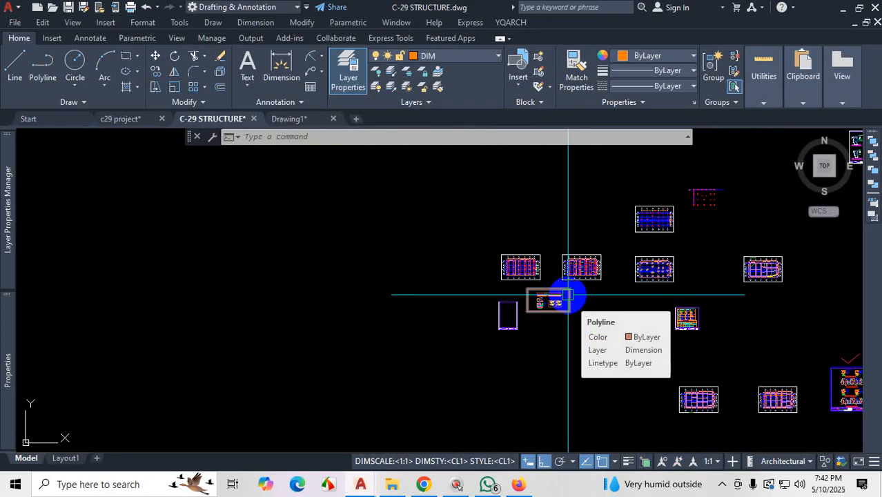
scroll(489, 183, "down", 4)
scroll(510, 214, "up", 5)
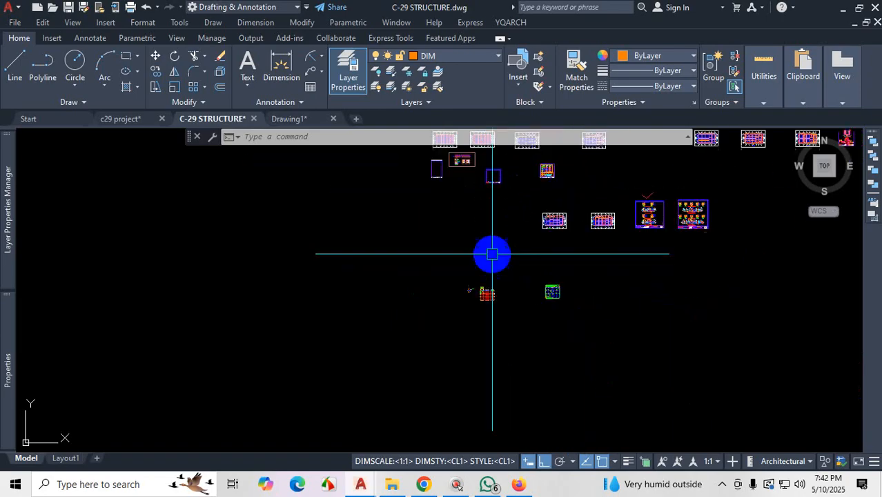
scroll(492, 313, "up", 6)
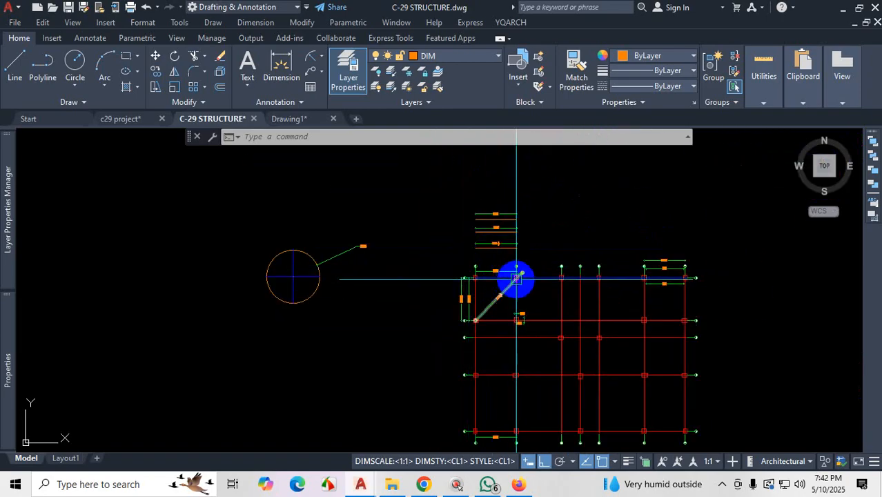
scroll(524, 298, "down", 3)
scroll(524, 299, "up", 7)
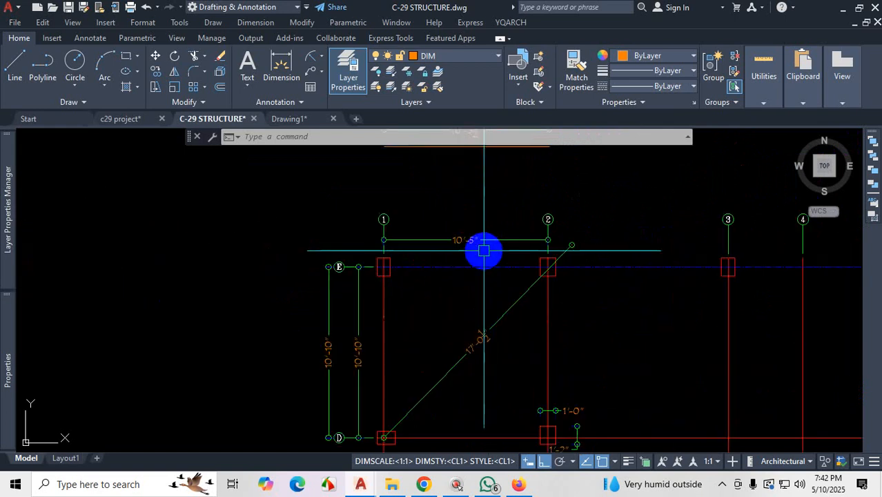
scroll(458, 232, "up", 2)
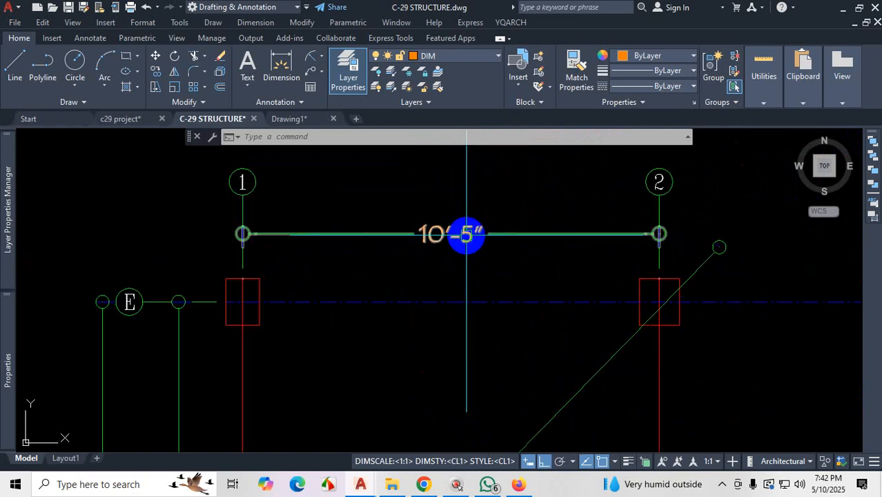
scroll(463, 245, "down", 2)
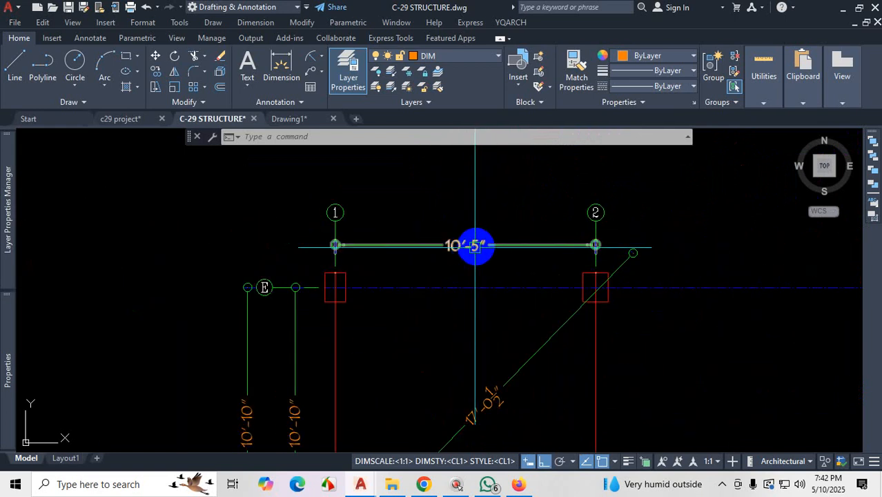
- Try overriding the text of the dimension between grid lines 1 and 2 with 20', and undo the override
scroll(479, 242, "up", 4)
double_click(476, 239)
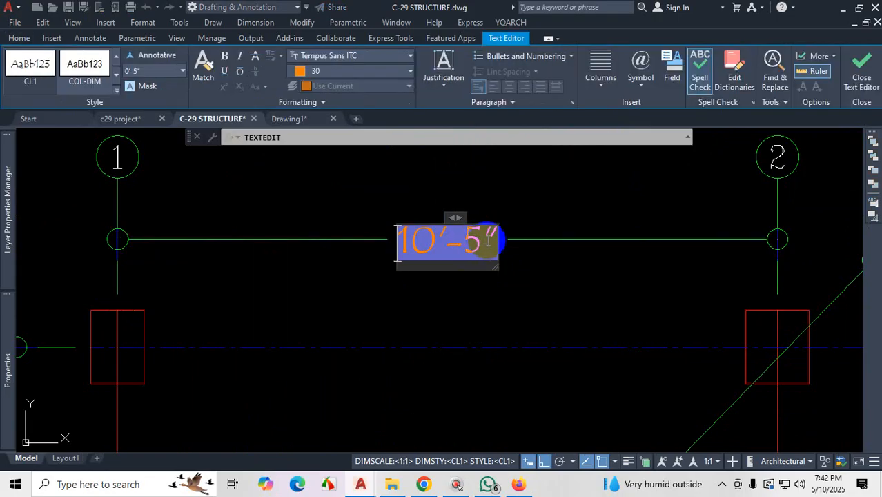
type("20'")
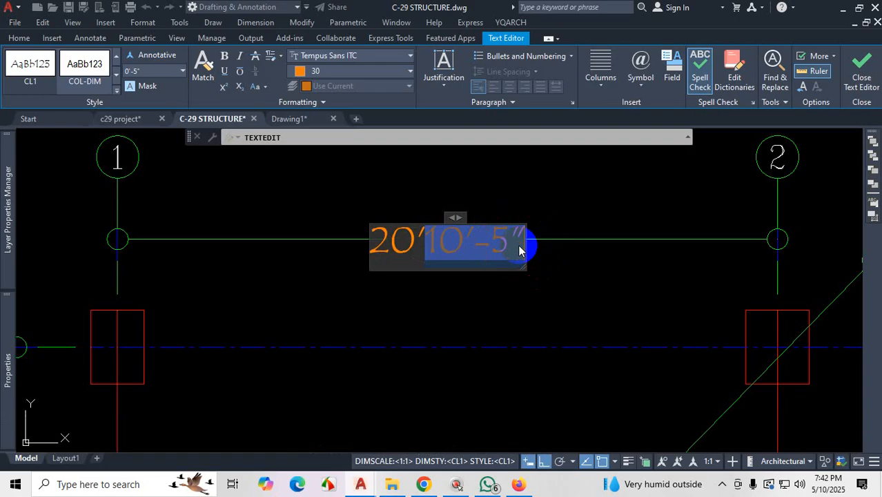
key("BackSpace")
key("Escape")
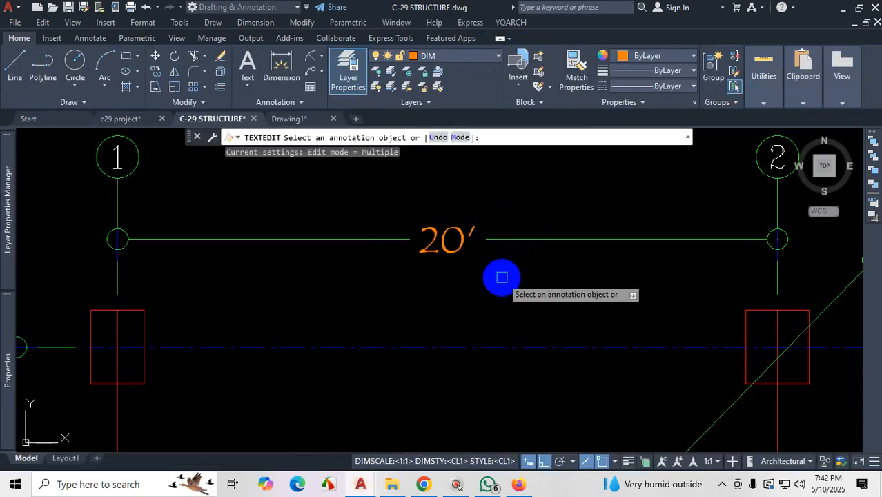
key("ctrl+z")
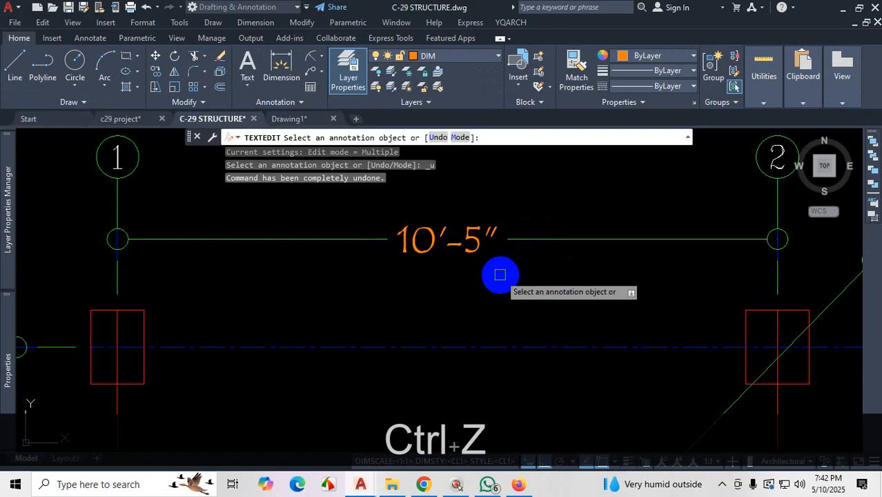
key("Escape")
- Set the primary unit precision of dimension style CL1 to 0'-0 1/4"
scroll(482, 292, "down", 5)
scroll(471, 268, "up", 6)
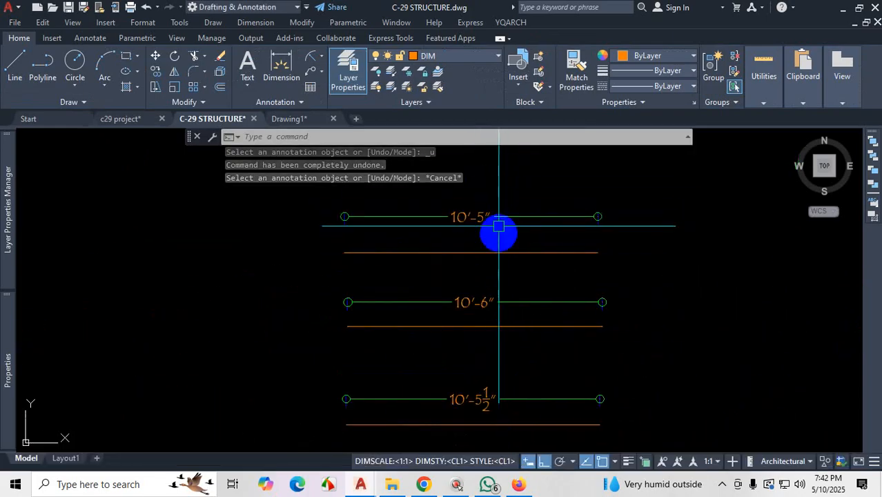
type("D")
key("Return")
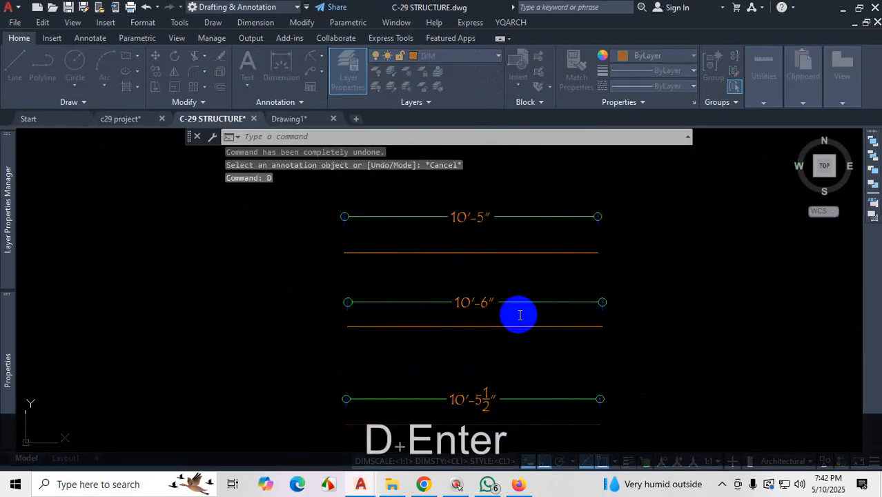
left_click(575, 214)
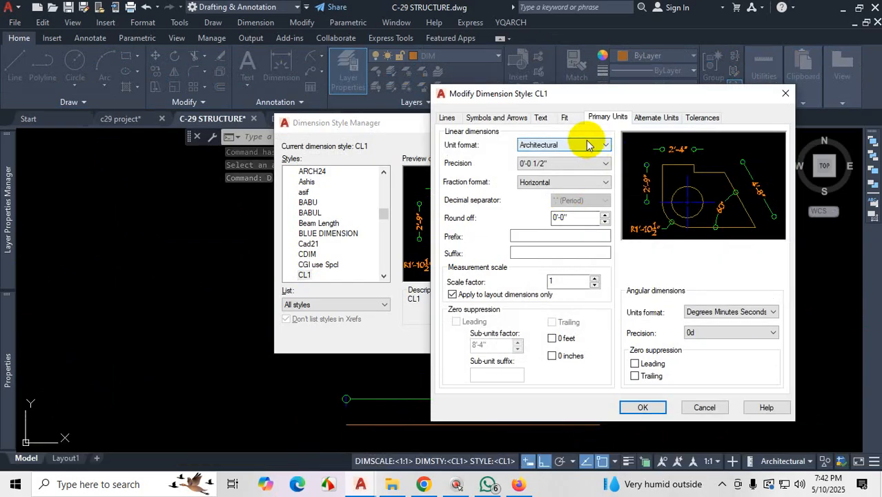
left_click(552, 165)
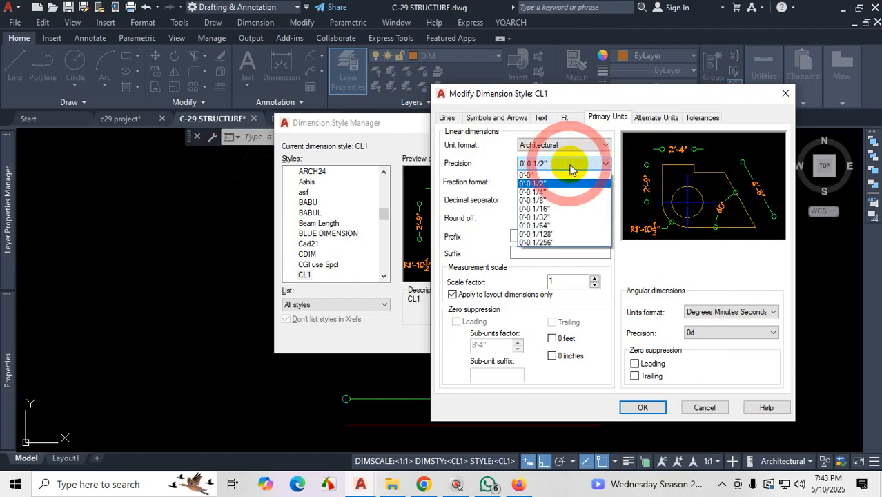
left_click(546, 193)
- Examine the quarter-inch precision setting of CL1, working through 0.25 and 5.25 in temporary handwritten screen notes
key("ctrl+1")
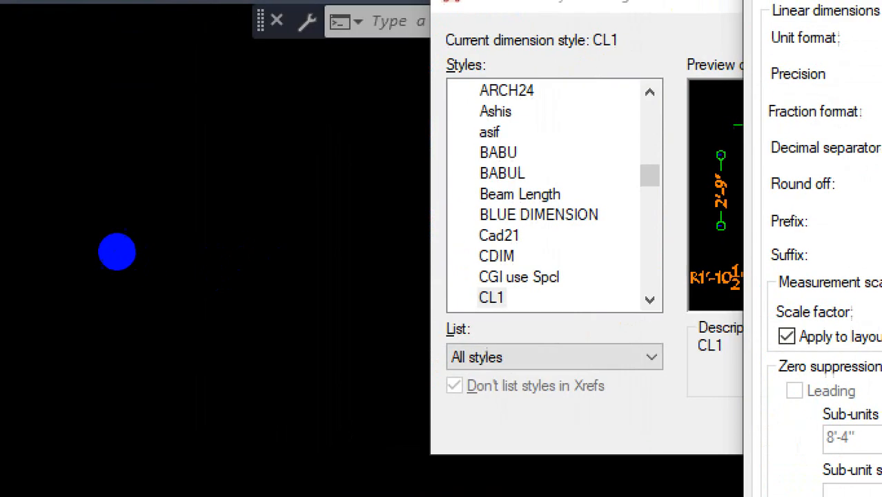
left_click(91, 216)
left_click_drag(100, 200, 106, 212)
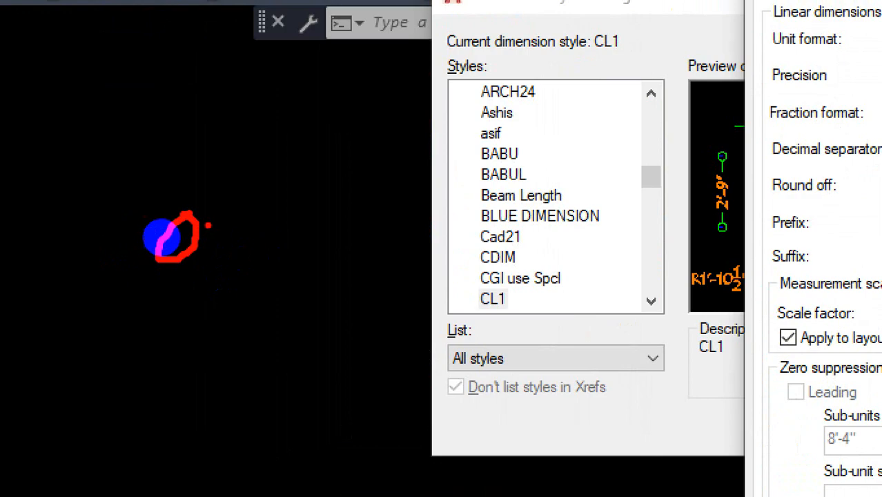
mouse_move(178, 230)
left_mouse_down()
mouse_move(207, 213)
mouse_move(197, 221)
mouse_move(236, 217)
mouse_move(133, 243)
left_mouse_up()
mouse_move(84, 286)
left_mouse_down()
mouse_move(104, 312)
mouse_move(89, 320)
mouse_move(163, 314)
mouse_move(183, 289)
mouse_move(212, 300)
mouse_move(231, 265)
left_mouse_up()
left_click(114, 311)
left_click_drag(293, 276, 330, 256)
left_click_drag(195, 349, 222, 339)
left_click_drag(236, 333, 226, 346)
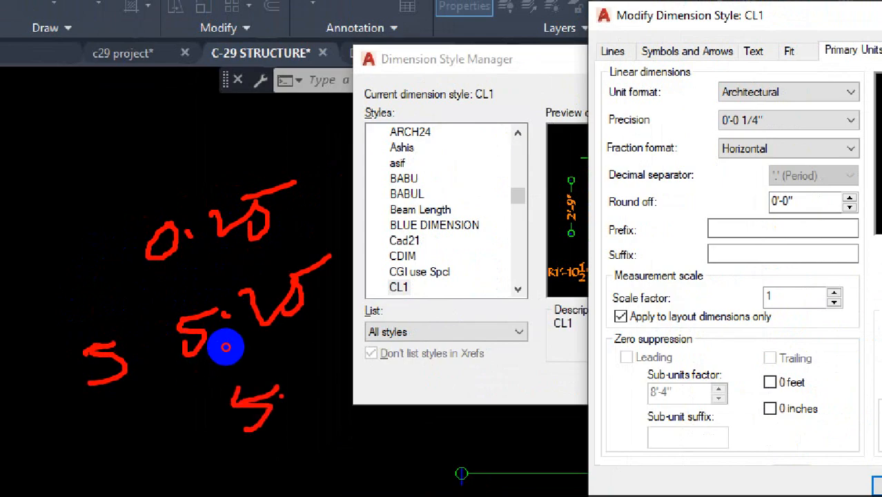
mouse_move(248, 312)
left_mouse_down()
mouse_move(265, 344)
mouse_move(281, 308)
left_mouse_up()
left_click_drag(286, 302, 283, 320)
mouse_move(320, 260)
left_mouse_down()
mouse_move(335, 300)
mouse_move(327, 283)
left_mouse_up()
mouse_move(335, 245)
left_mouse_down()
mouse_move(349, 237)
mouse_move(346, 249)
left_mouse_up()
mouse_move(361, 218)
left_mouse_down()
mouse_move(376, 214)
mouse_move(396, 231)
mouse_move(390, 236)
left_mouse_up()
mouse_move(390, 211)
left_mouse_down()
mouse_move(414, 185)
mouse_move(438, 187)
left_mouse_up()
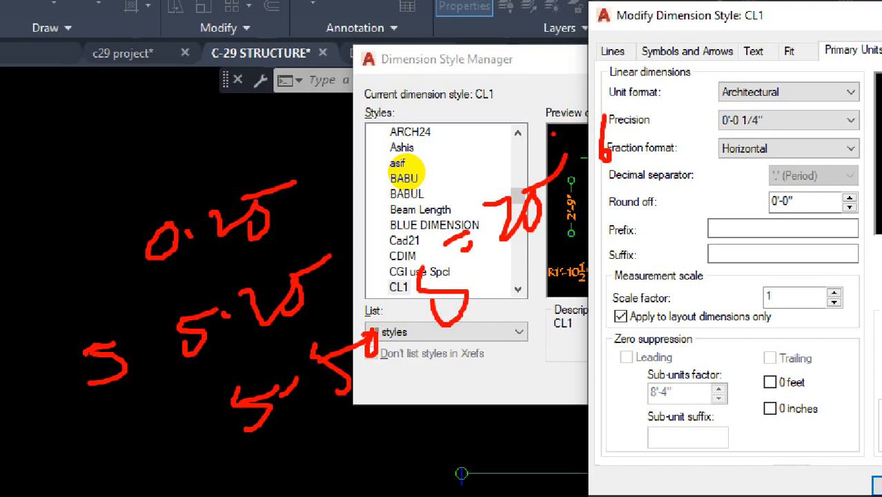
key("Escape")
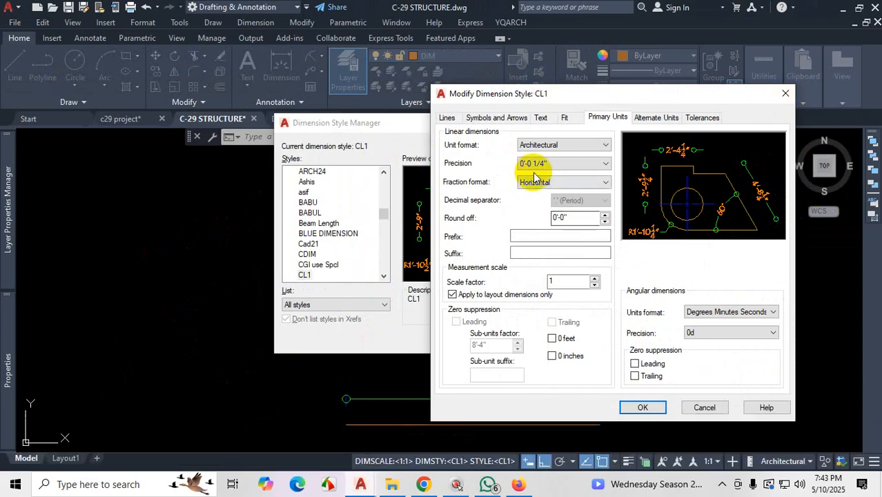
- Apply the precision change to dimension style CL1 and close the Dimension Style Manager
left_click(643, 407)
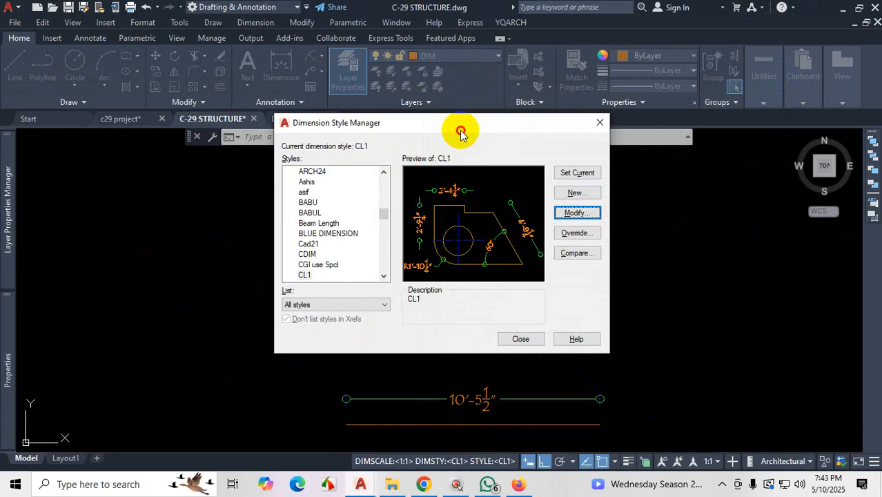
left_click_drag(434, 127, 743, 54)
left_click(801, 263)
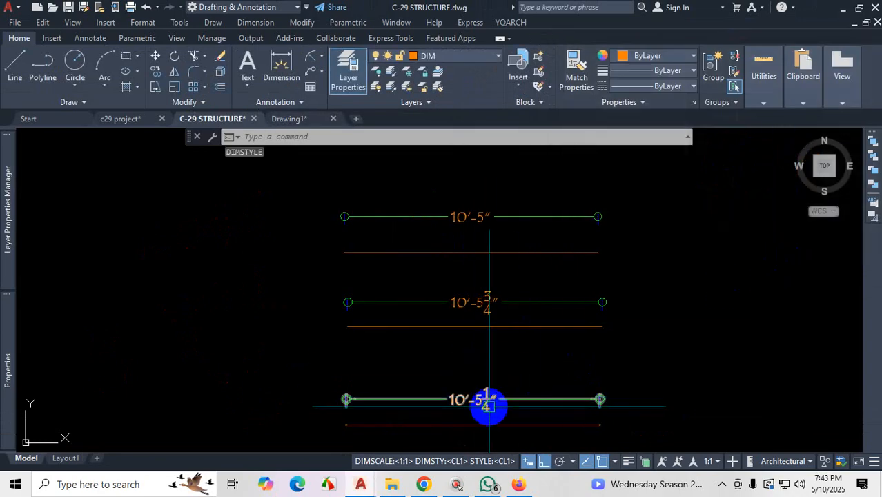
- Examine how the uppermost test dimension rounds at quarter-inch precision, circling its inches and noting 5.12 beside it temporarily
key("ctrl")
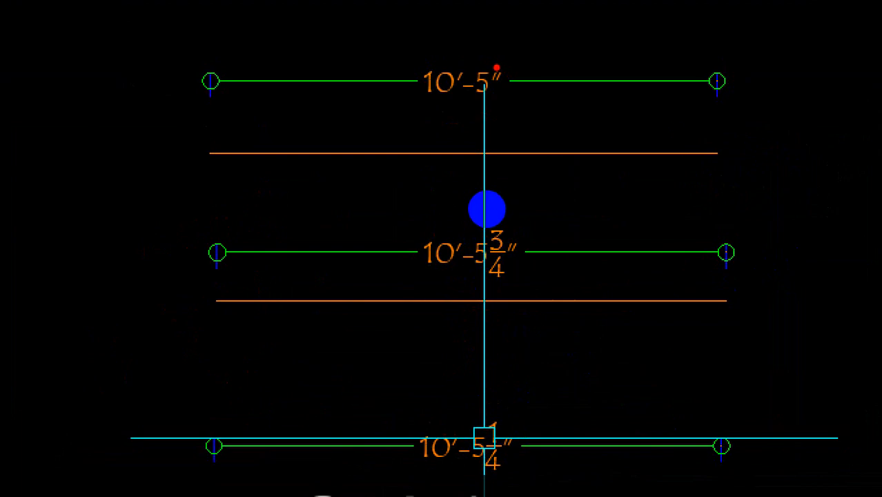
mouse_move(496, 62)
left_mouse_down()
mouse_move(460, 79)
mouse_move(522, 61)
mouse_move(492, 48)
left_mouse_up()
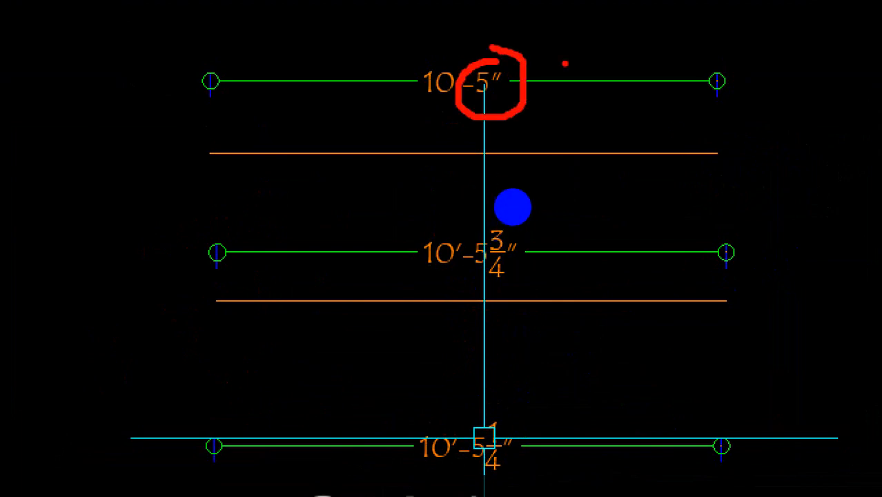
mouse_move(662, 38)
left_mouse_down()
mouse_move(629, 62)
mouse_move(628, 83)
left_mouse_up()
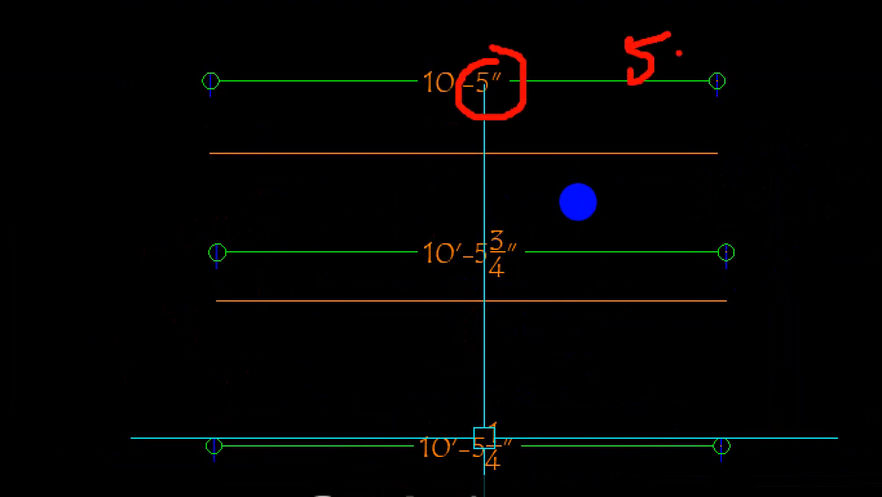
mouse_move(703, 33)
left_mouse_down()
mouse_move(705, 69)
mouse_move(769, 49)
left_mouse_up()
left_click(741, 77)
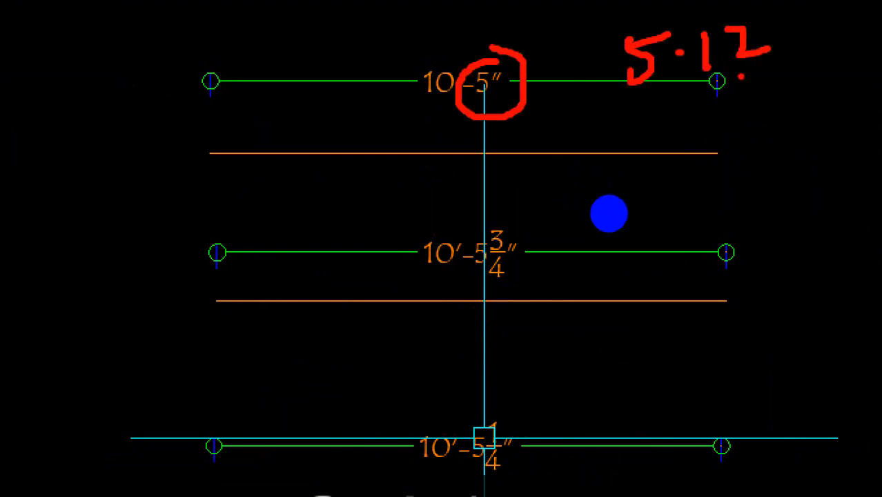
left_click_drag(725, 75, 756, 69)
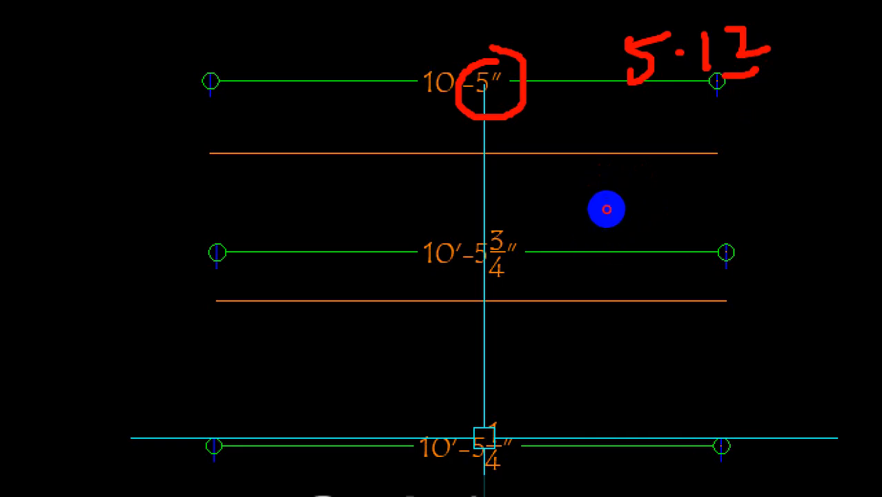
left_click_drag(736, 68, 677, 94)
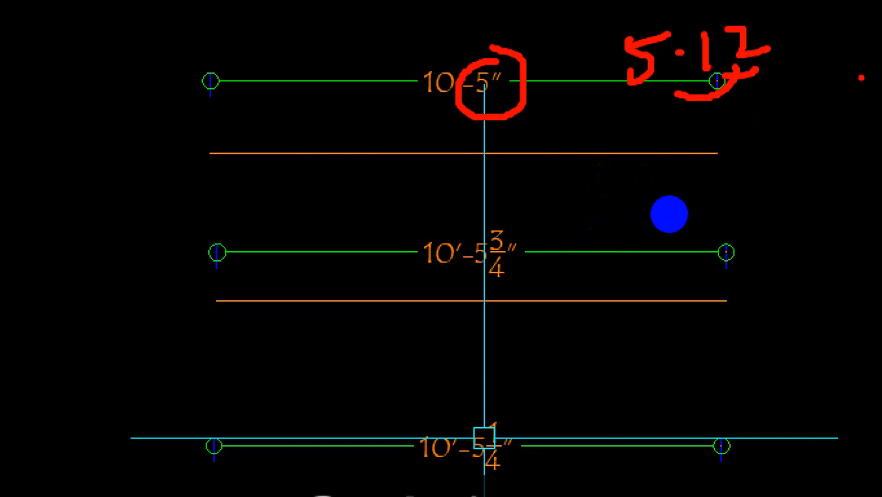
left_click_drag(465, 102, 516, 102)
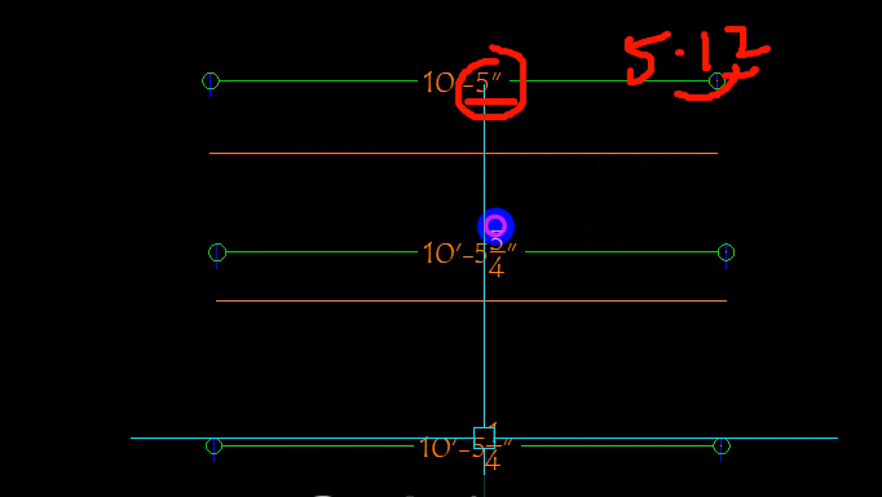
- Examine the fractional inches of the middle test dimension at quarter-inch precision, marking the fraction with temporary handwritten notes
left_click_drag(455, 288, 533, 287)
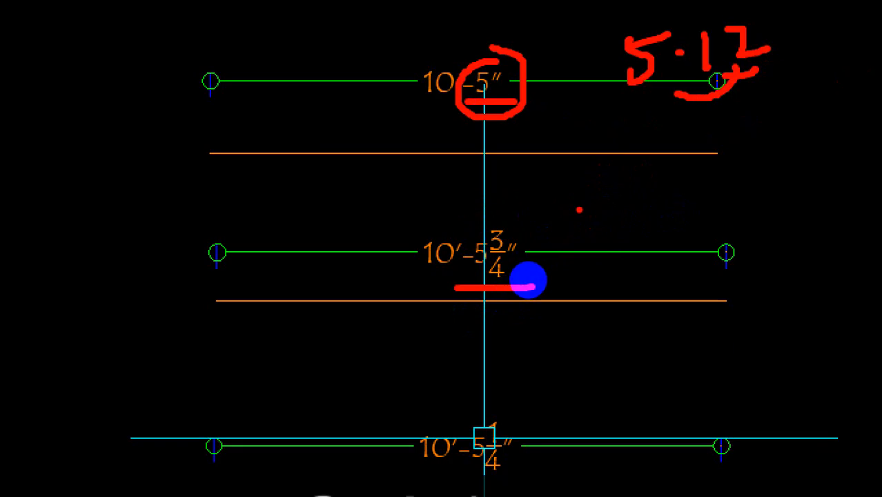
mouse_move(552, 207)
left_mouse_down()
mouse_move(591, 206)
mouse_move(599, 230)
left_mouse_up()
mouse_move(623, 197)
left_mouse_down()
mouse_move(641, 185)
mouse_move(628, 205)
left_mouse_up()
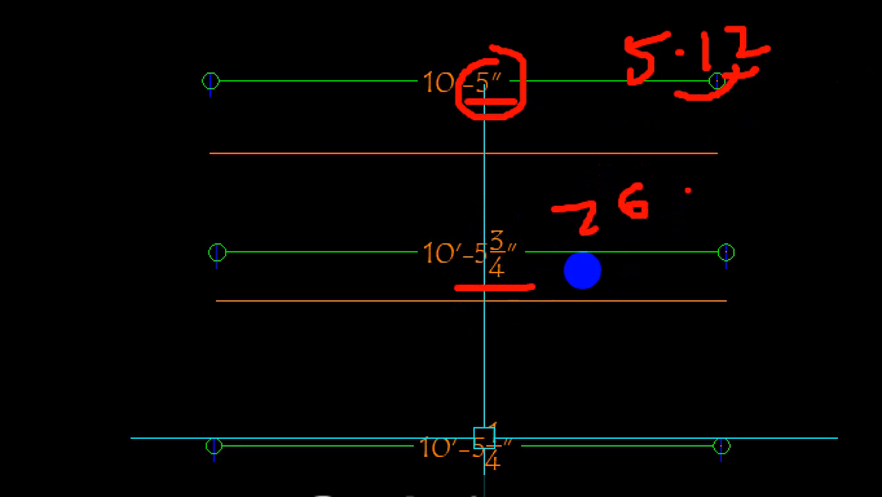
left_click_drag(715, 180, 718, 174)
mouse_move(785, 154)
left_mouse_down()
mouse_move(820, 146)
mouse_move(824, 159)
mouse_move(857, 117)
left_mouse_up()
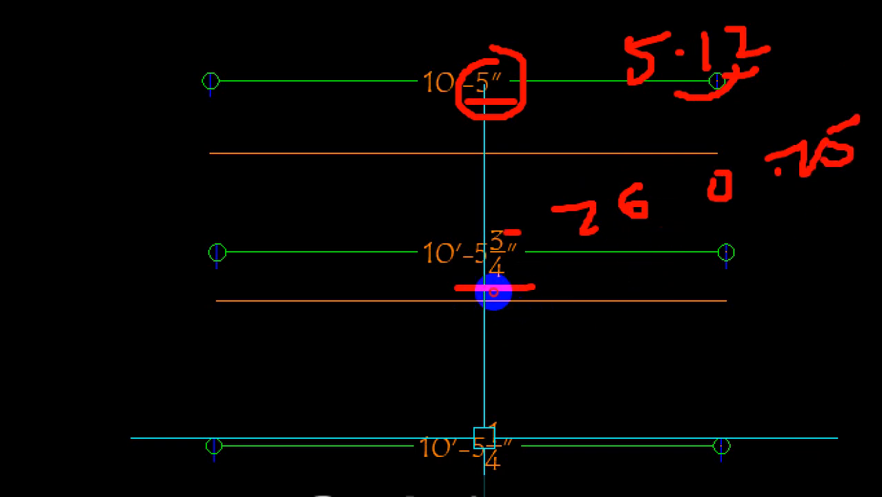
left_click_drag(487, 279, 490, 282)
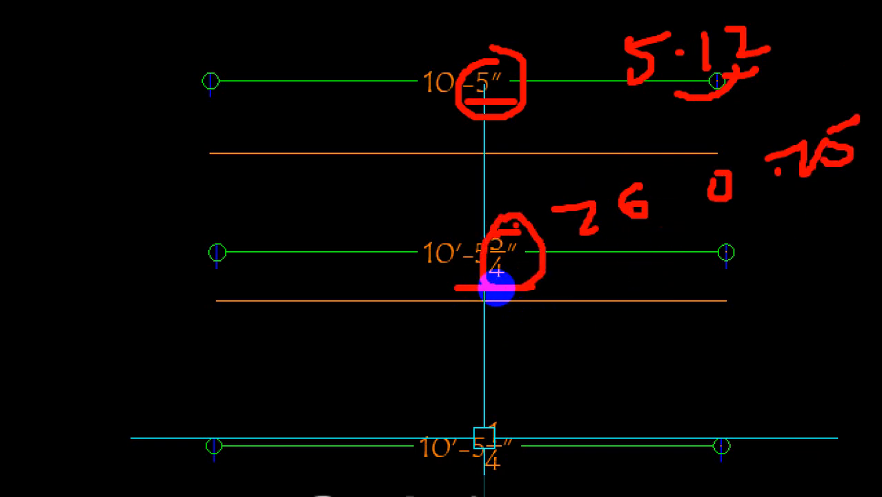
key("ctrl+1")
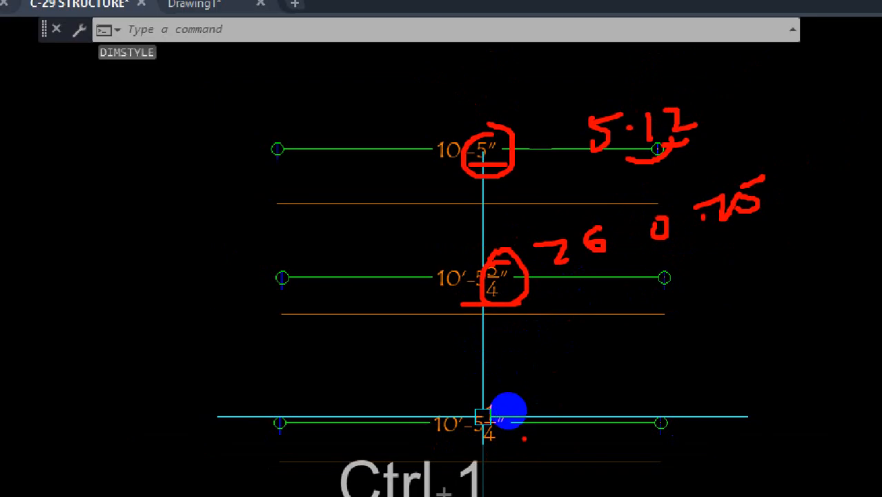
key("Escape")
- Examine how the lowest test dimension rounds to quarter inches, comparing 0.36 with 0.25 in temporary handwritten notes
scroll(478, 462, "up", 4)
key("ctrl+1")
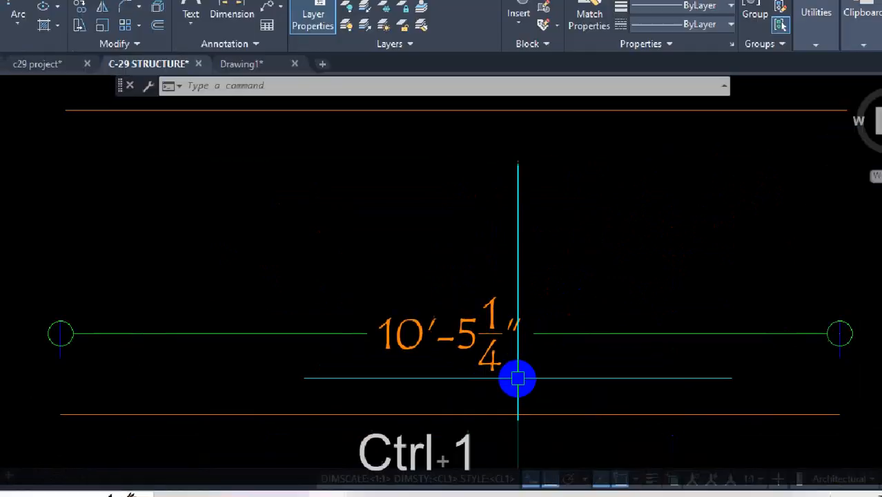
left_click_drag(555, 281, 556, 278)
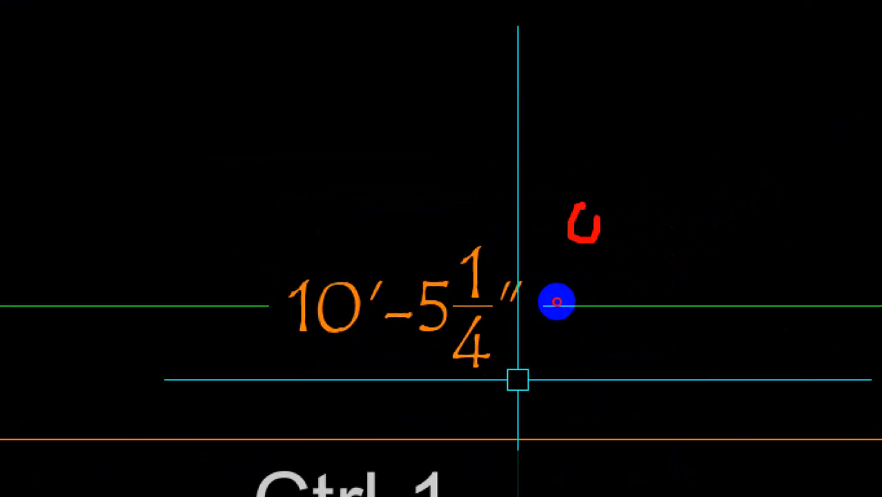
left_click(628, 205)
mouse_move(644, 182)
left_mouse_down()
mouse_move(663, 196)
mouse_move(667, 215)
left_mouse_up()
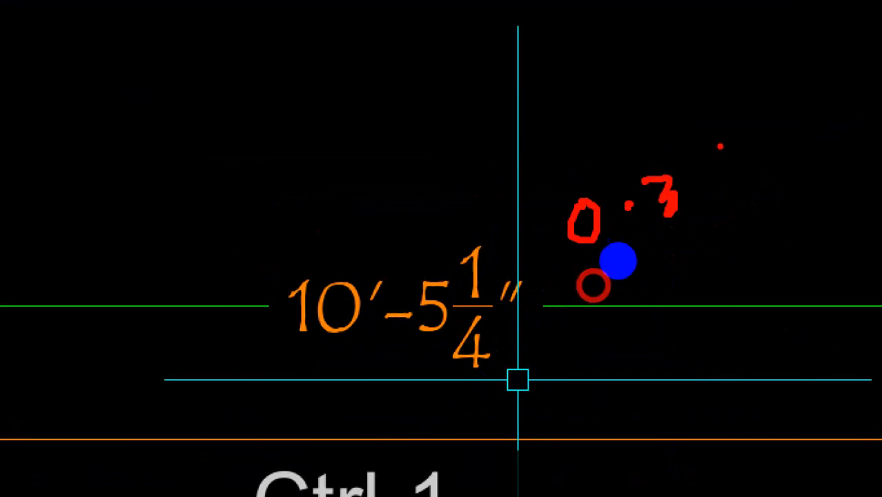
left_click_drag(719, 147, 723, 181)
left_click_drag(689, 245, 744, 221)
left_click_drag(564, 96, 579, 93)
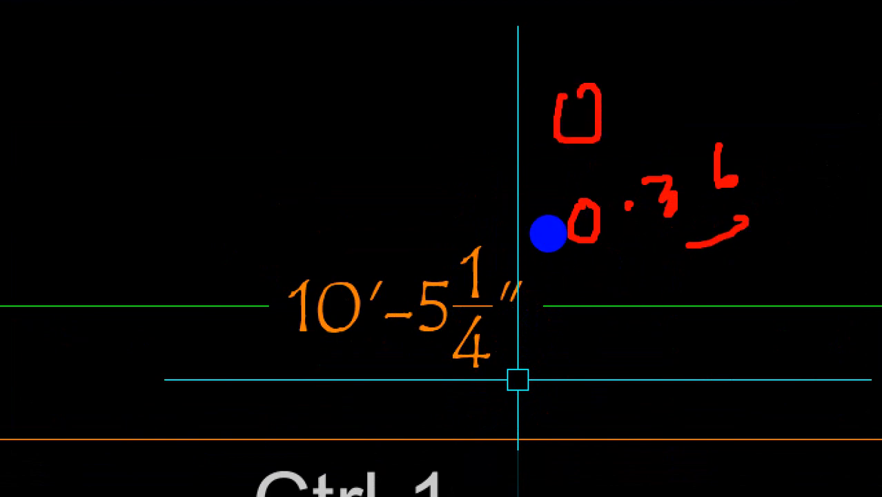
left_click_drag(638, 103, 633, 117)
mouse_move(655, 78)
left_mouse_down()
mouse_move(715, 67)
mouse_move(730, 98)
left_mouse_up()
left_click_drag(719, 58, 747, 49)
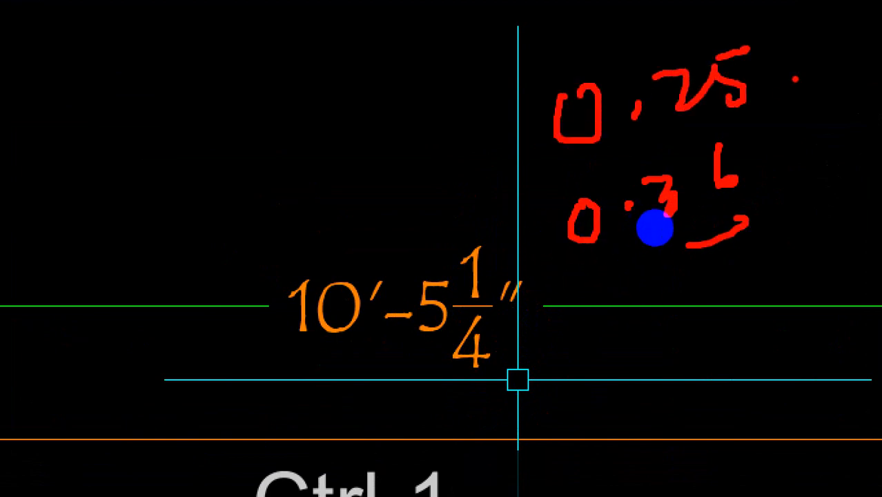
mouse_move(827, 19)
left_mouse_down()
mouse_move(854, 45)
mouse_move(830, 60)
left_mouse_up()
left_click_drag(831, 22, 848, 7)
mouse_move(772, 42)
left_mouse_down()
mouse_move(813, 53)
mouse_move(795, 49)
left_mouse_up()
left_click_drag(796, 26, 815, 14)
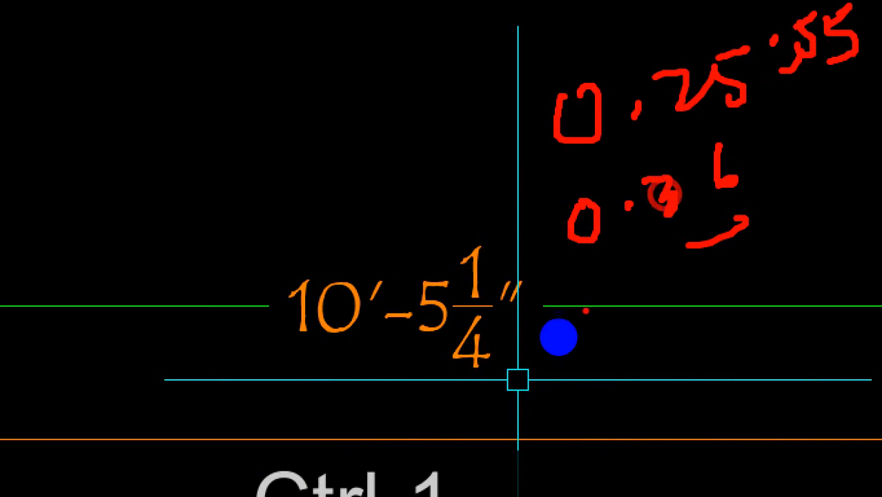
left_click_drag(494, 312, 487, 310)
key("Escape")
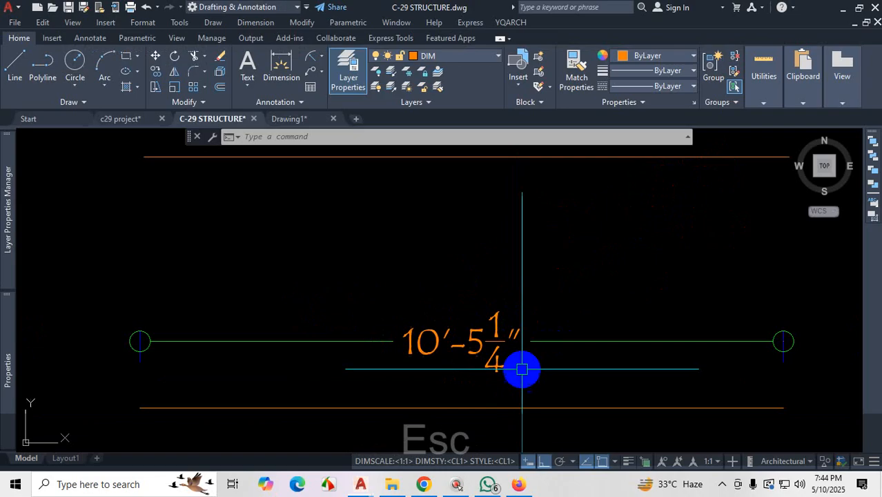
- Set the primary unit format of dimension style CL1 to Engineering and apply it to the drawing's dimensions
type("d")
key("Return")
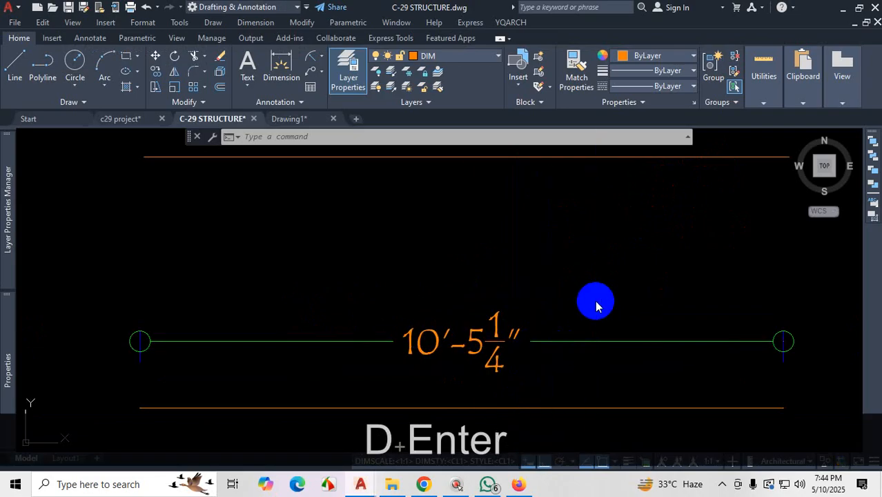
left_click(595, 215)
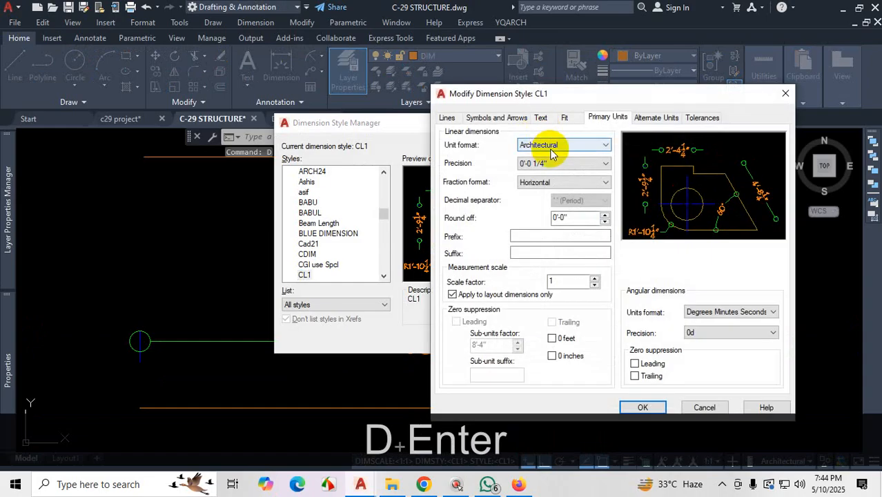
left_click(547, 145)
left_click(545, 166)
left_click(561, 145)
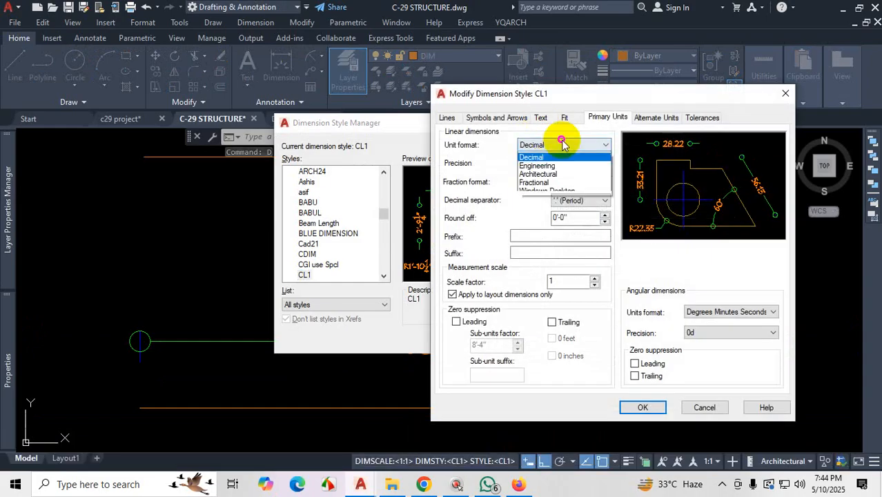
left_click(552, 173)
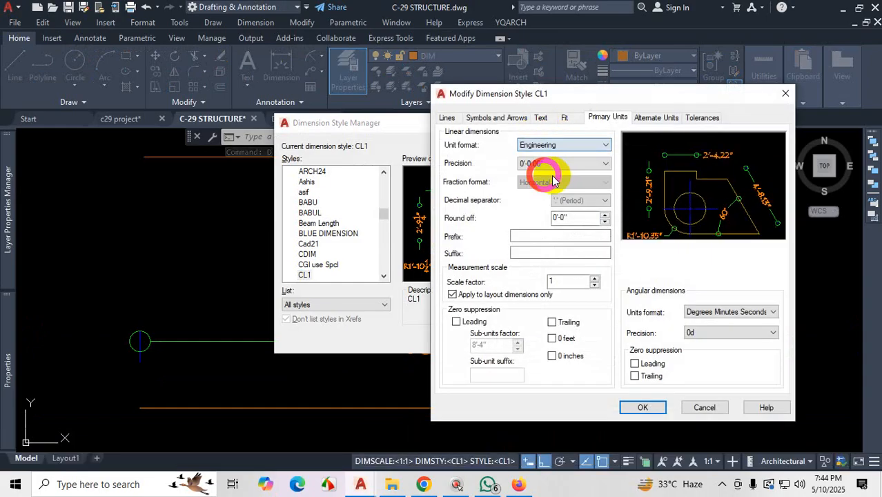
left_click(642, 407)
left_click_drag(530, 134, 621, 54)
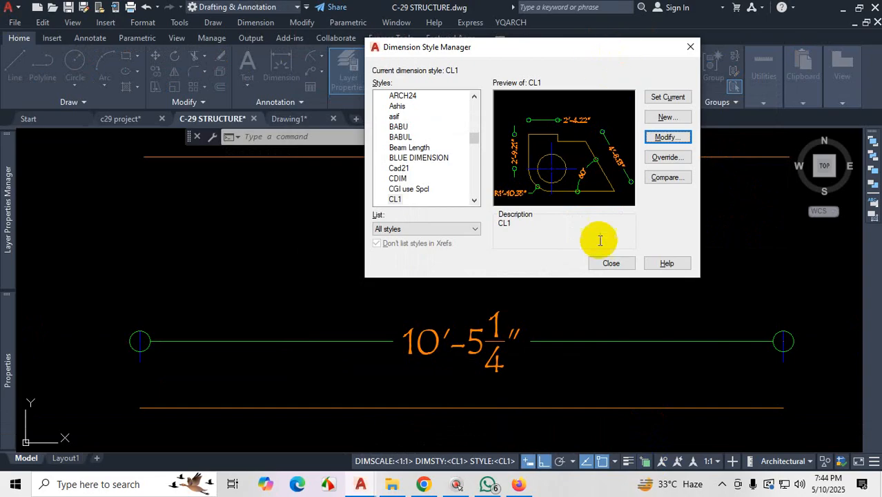
left_click(613, 259)
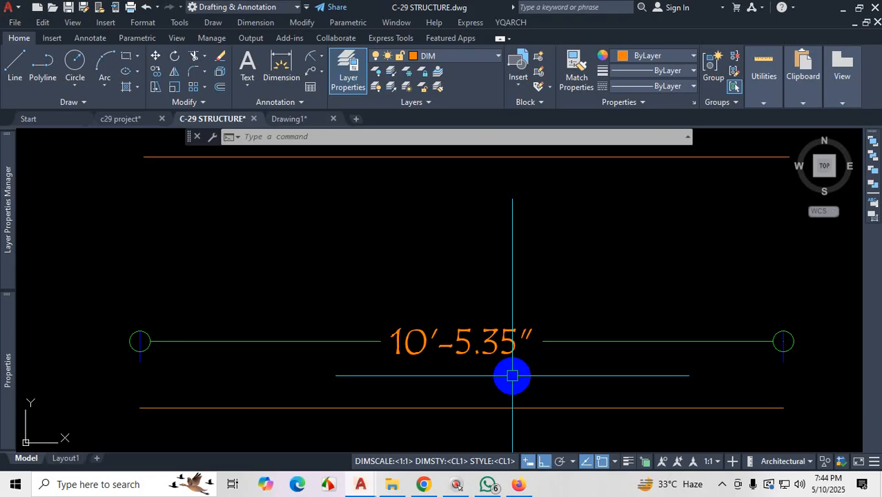
- Return dimension style CL1 to the Architectural unit format and apply it as the current style
type("D")
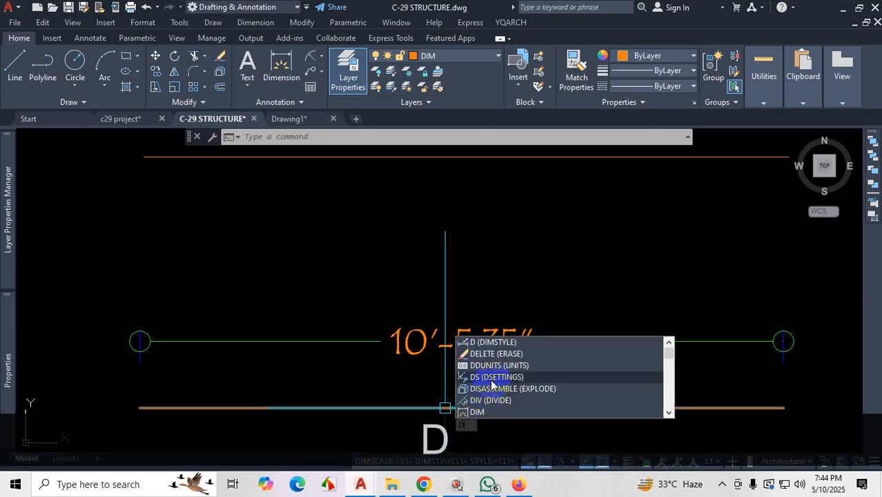
key("Return")
left_click(570, 212)
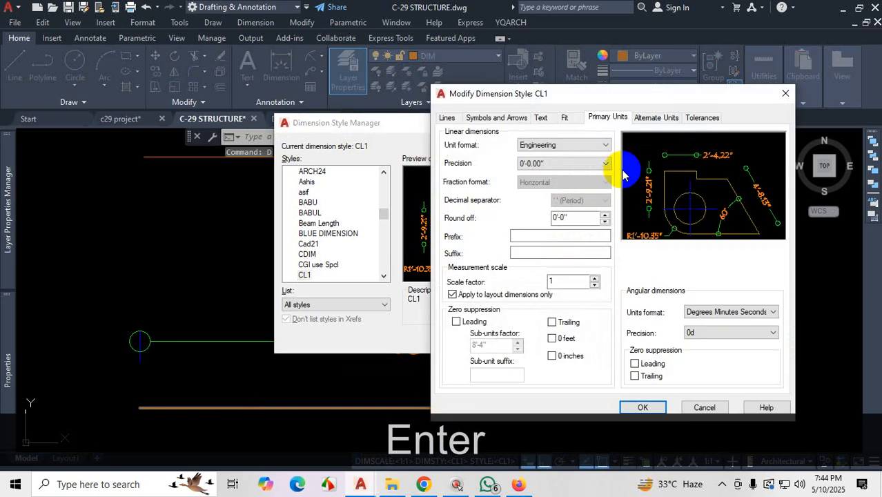
left_click(605, 164)
left_click(590, 152)
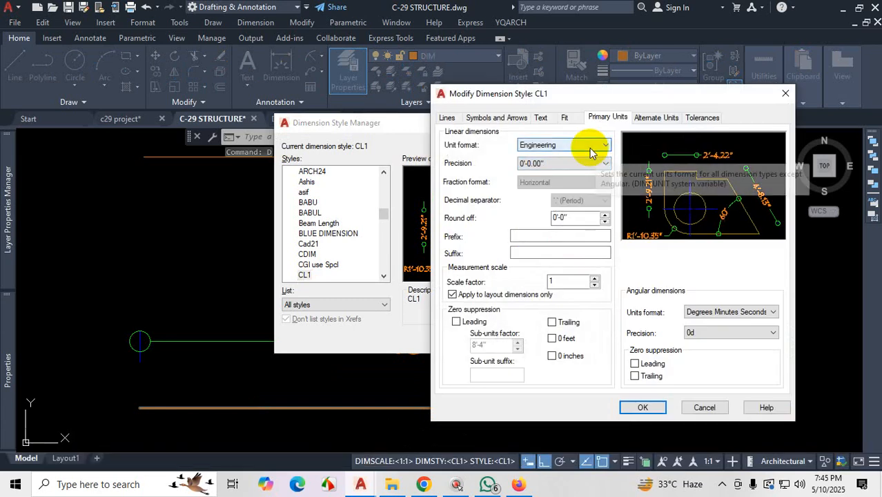
left_click(591, 147)
left_click(545, 183)
left_click(561, 166)
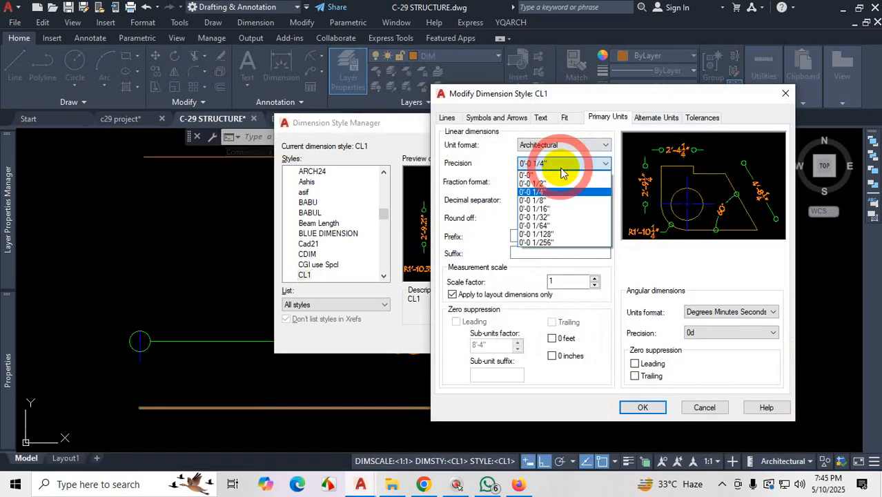
left_click(561, 170)
left_click(643, 407)
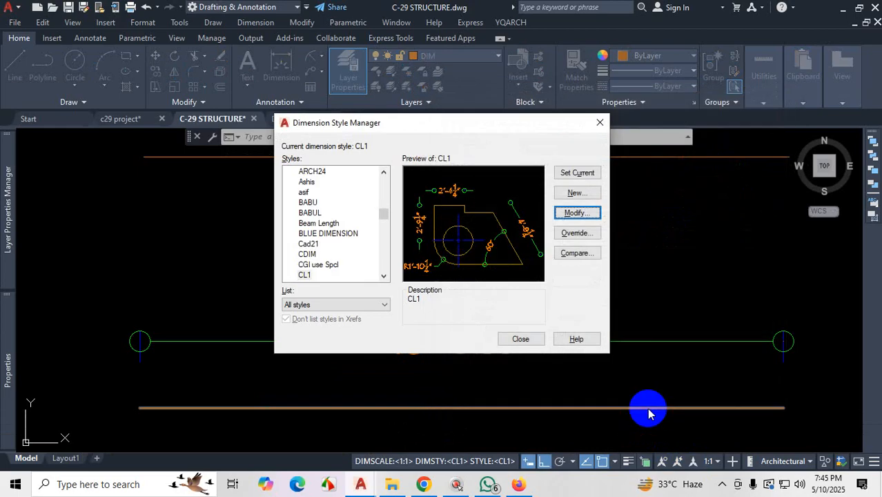
left_click(577, 173)
left_click(521, 339)
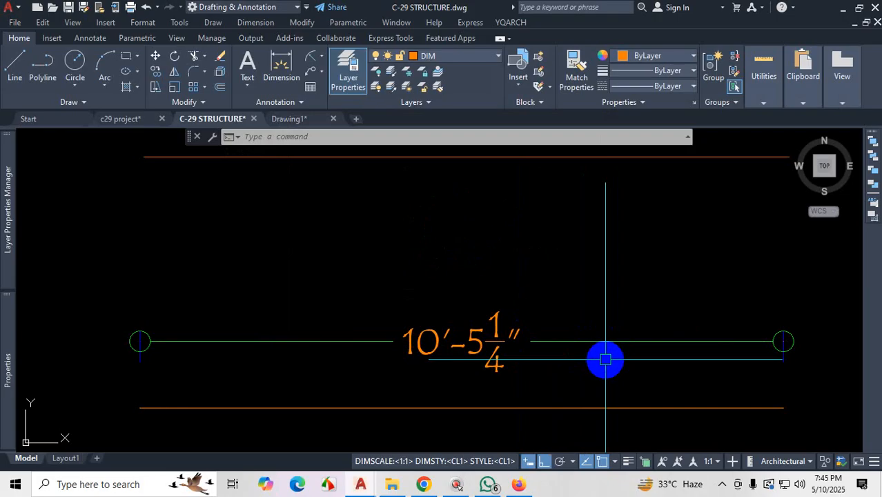
- Examine the three test dimensions above the column grid and compare how their inches round at quarter-inch precision
scroll(591, 300, "down", 5)
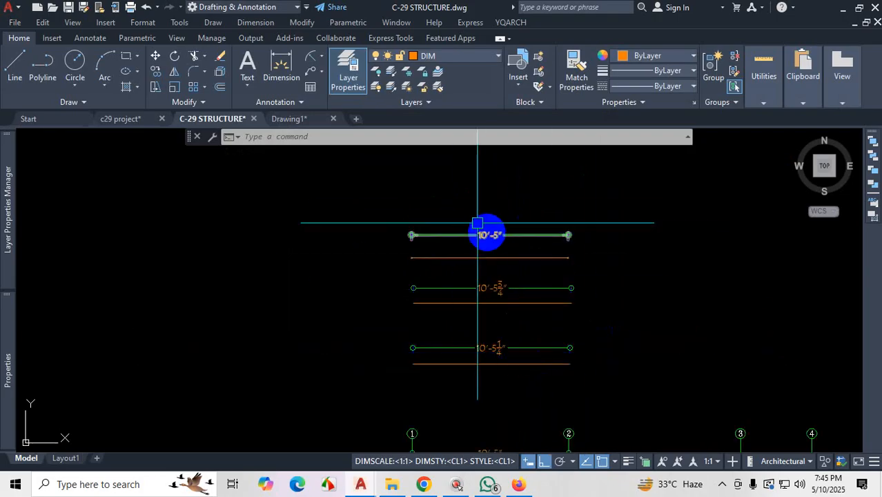
scroll(521, 207, "up", 4)
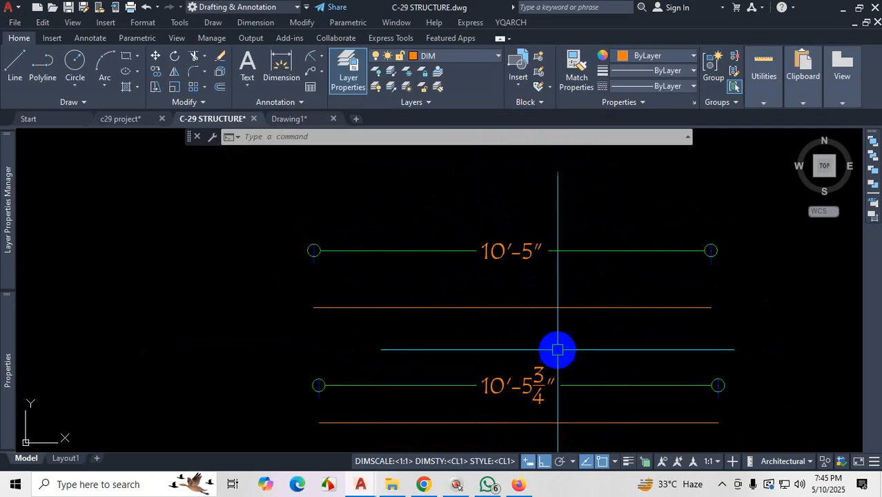
scroll(562, 339, "down", 4)
scroll(555, 415, "up", 3)
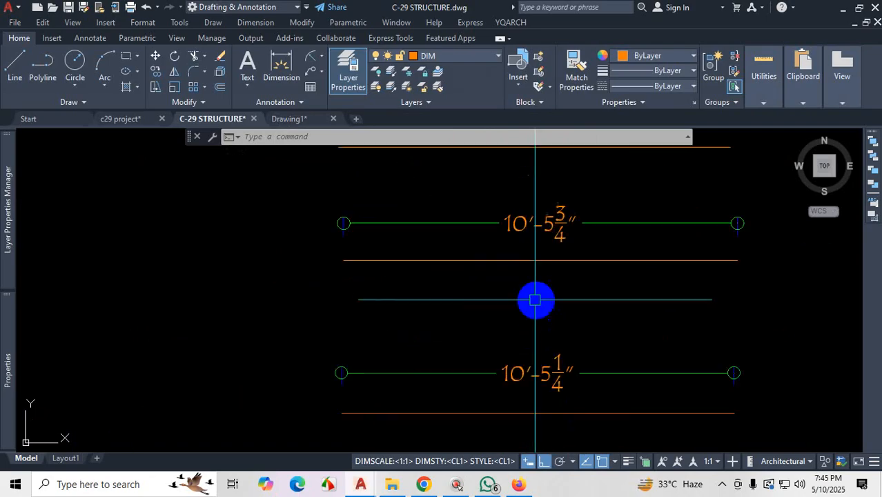
scroll(561, 384, "up", 3)
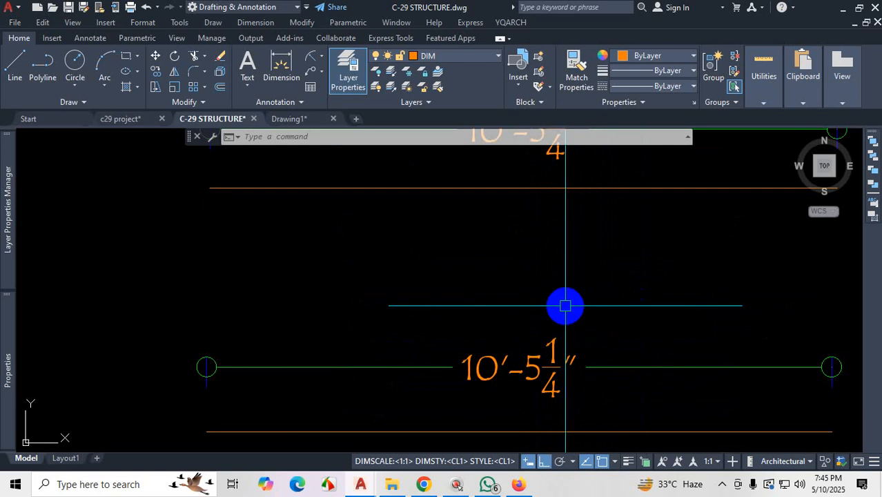
scroll(568, 305, "down", 5)
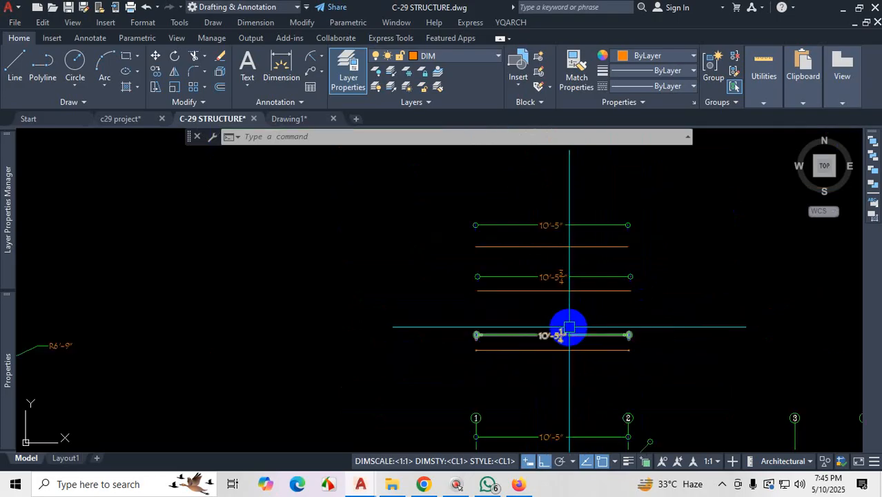
middle_click_drag(557, 335, 579, 239)
scroll(586, 245, "up", 3)
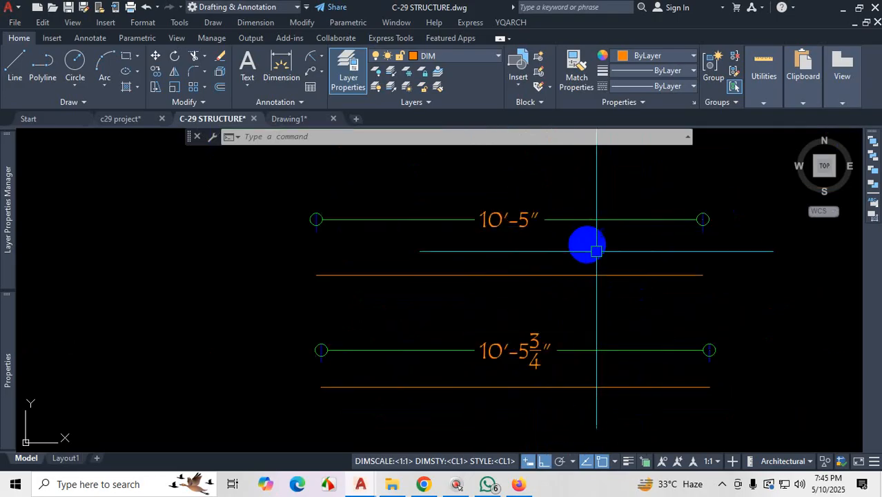
left_click(722, 485)
key("Escape")
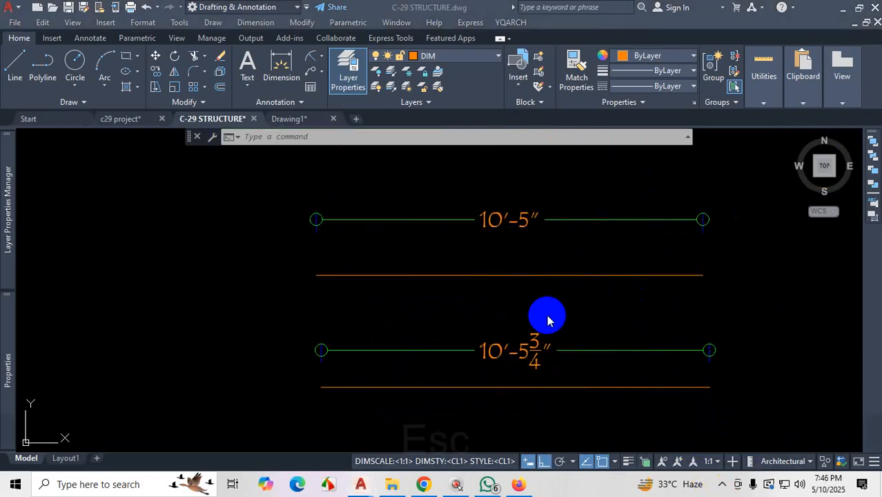
key("Return")
key("Escape")
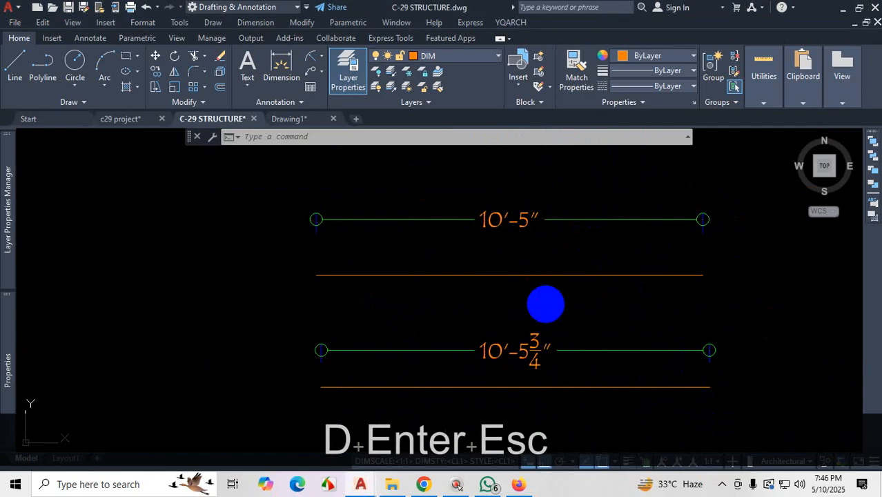
- Set the primary unit precision of dimension style CL1 to 0'-0 1/16" and apply it to the drawing's dimensions
type("d")
key("Return")
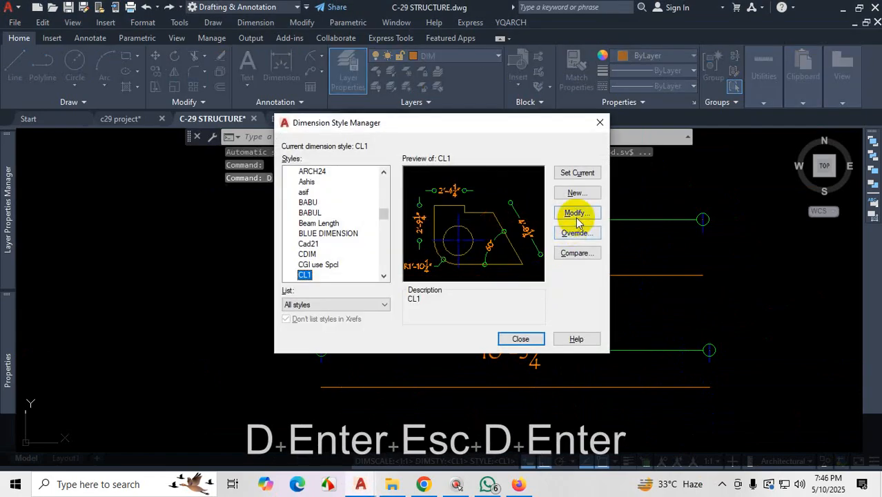
left_click(573, 213)
left_click(560, 163)
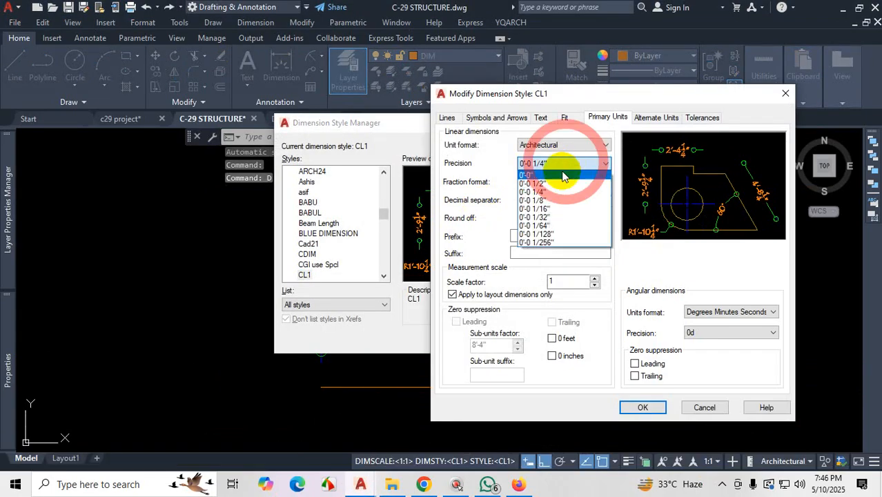
left_click(547, 209)
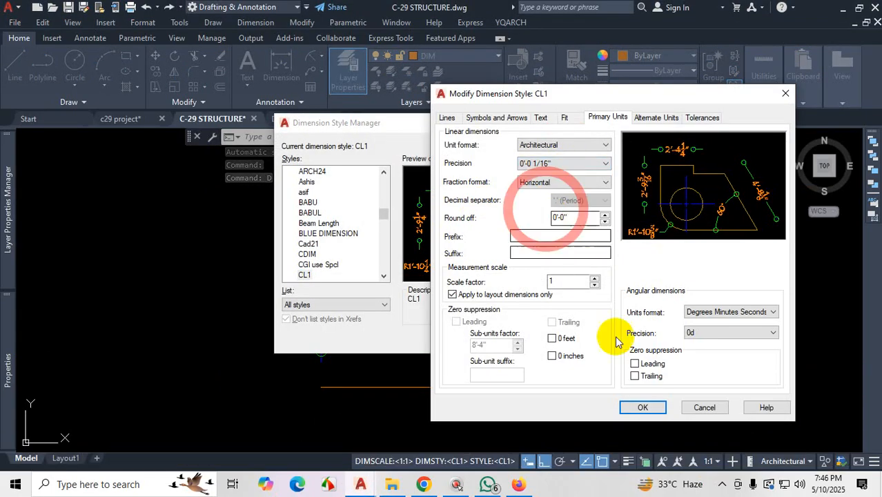
left_click(642, 407)
left_click(522, 339)
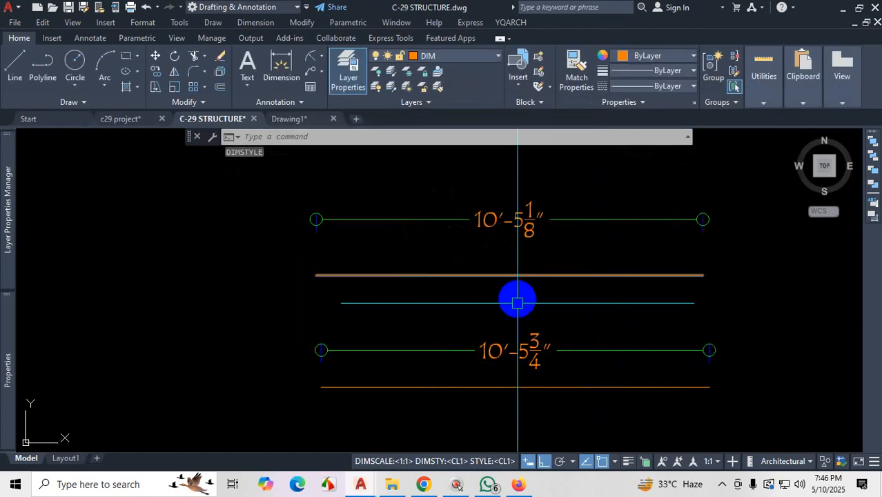
- Examine the fractional inches of the three test dimensions at sixteenth-inch precision, comparing the uppermost, middle and lowest ones
scroll(515, 298, "down", 3)
scroll(527, 295, "up", 5)
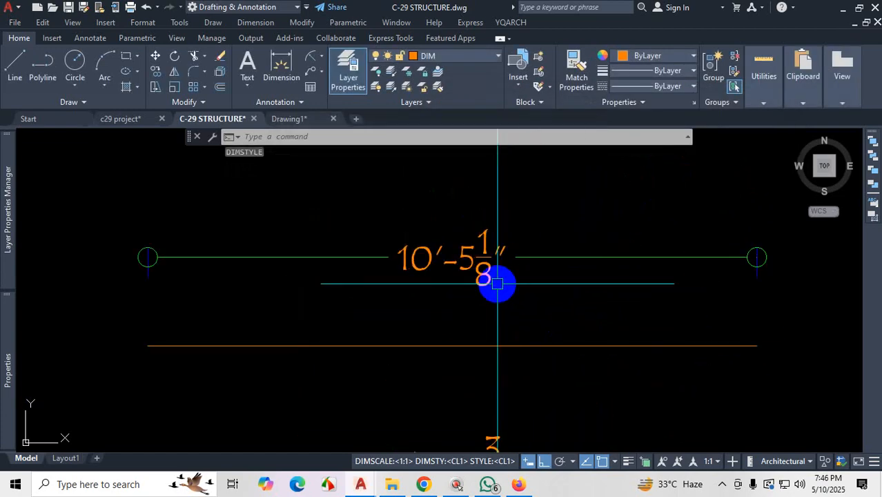
mouse_move(497, 283)
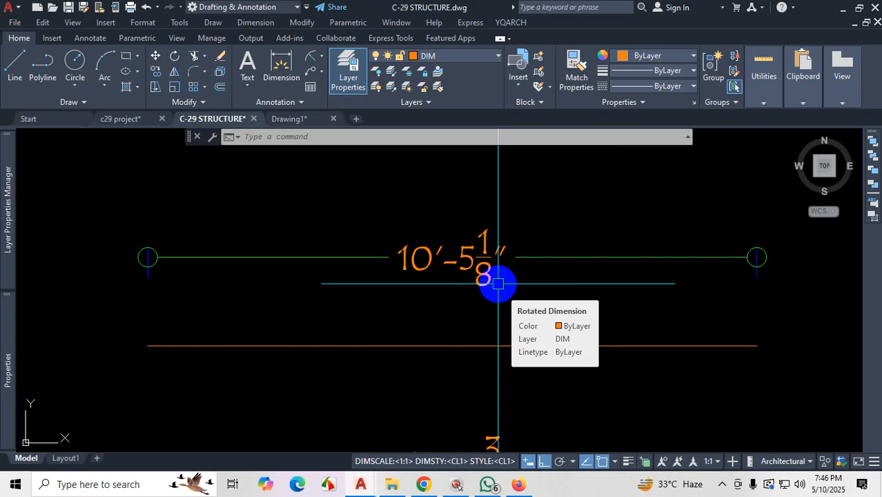
left_click(498, 284)
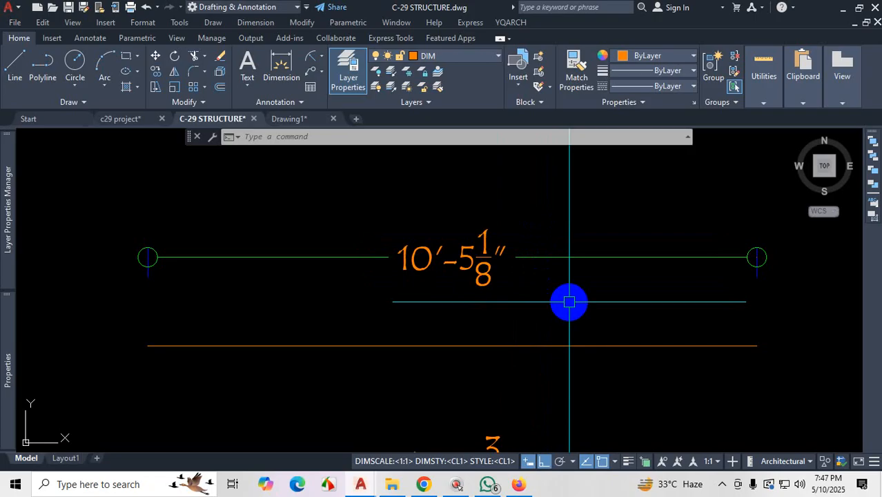
scroll(572, 276, "down", 3)
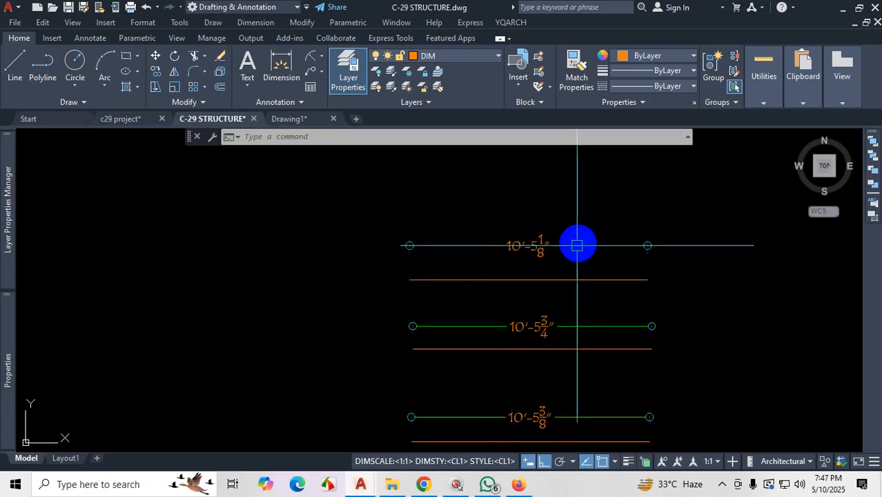
scroll(542, 386, "up", 5)
scroll(558, 359, "down", 4)
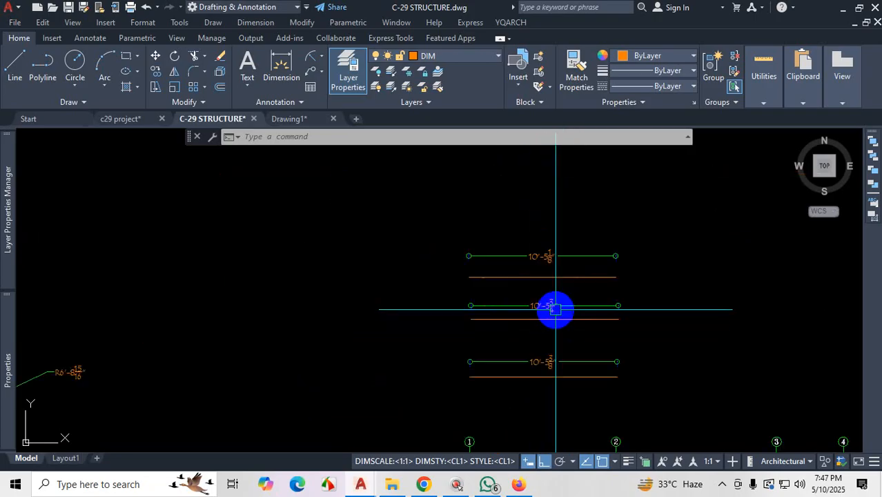
scroll(557, 310, "up", 2)
scroll(556, 297, "up", 2)
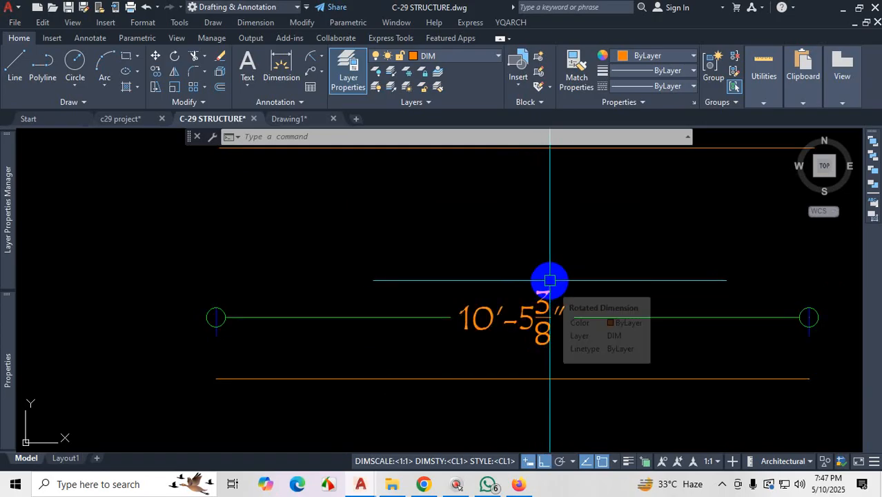
scroll(569, 353, "down", 3)
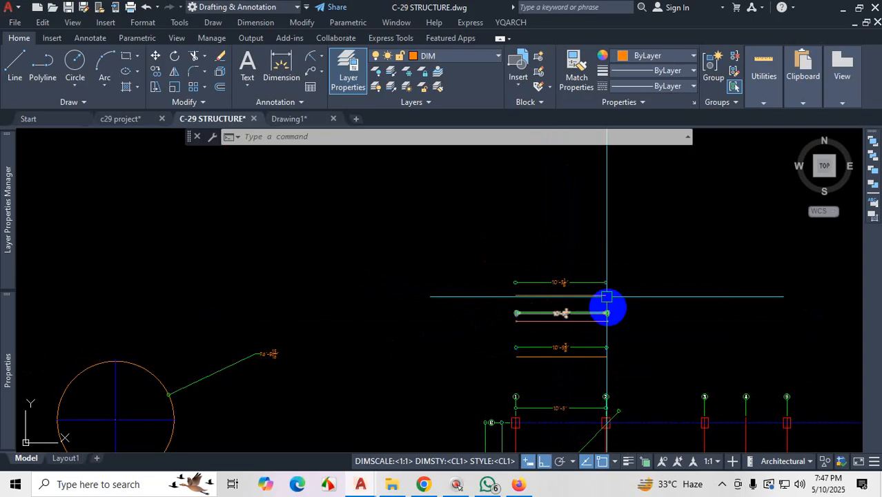
scroll(557, 354, "up", 2)
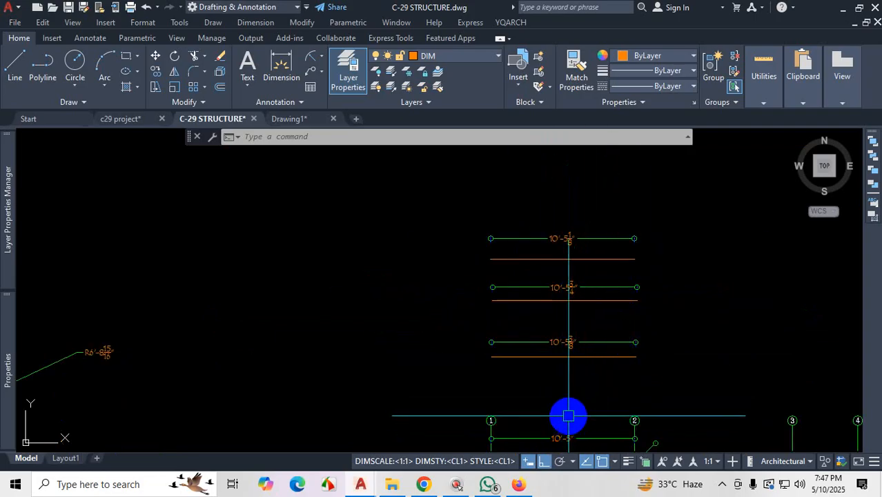
scroll(572, 386, "up", 2)
- Open dimension style CL1 for modification and show its text settings with the fraction height scale
type("d")
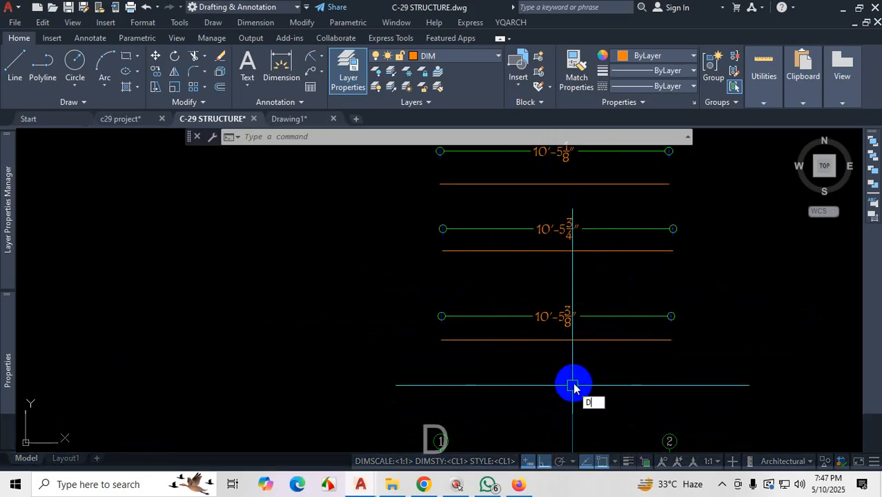
key("Return")
left_click(584, 214)
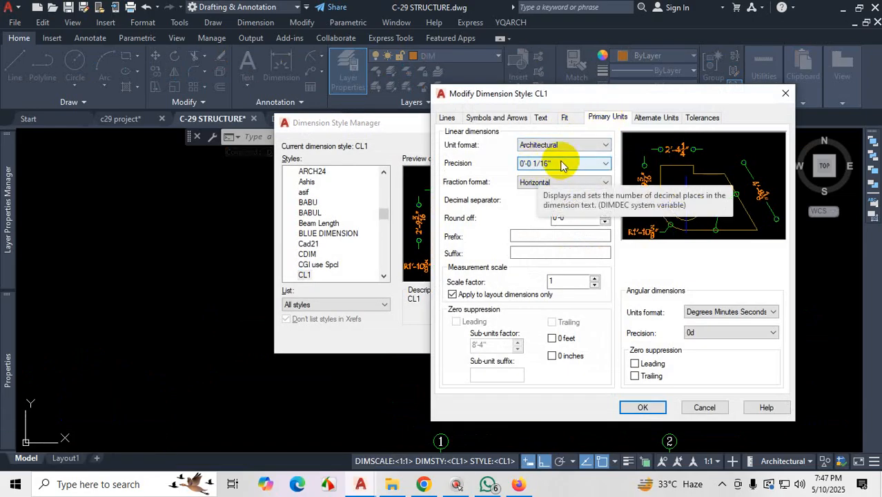
left_click(541, 119)
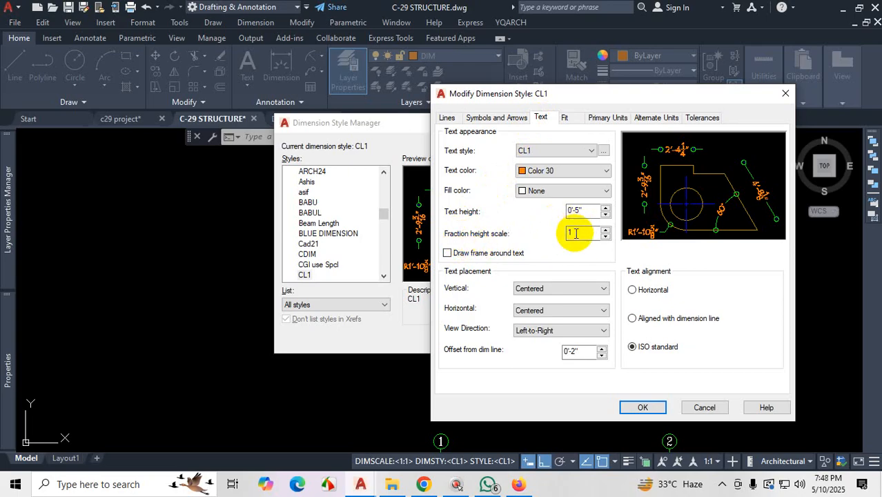
- Switch CL1's primary unit format to Engineering and check whether the fraction height scale can be edited
left_click(597, 119)
left_click(591, 144)
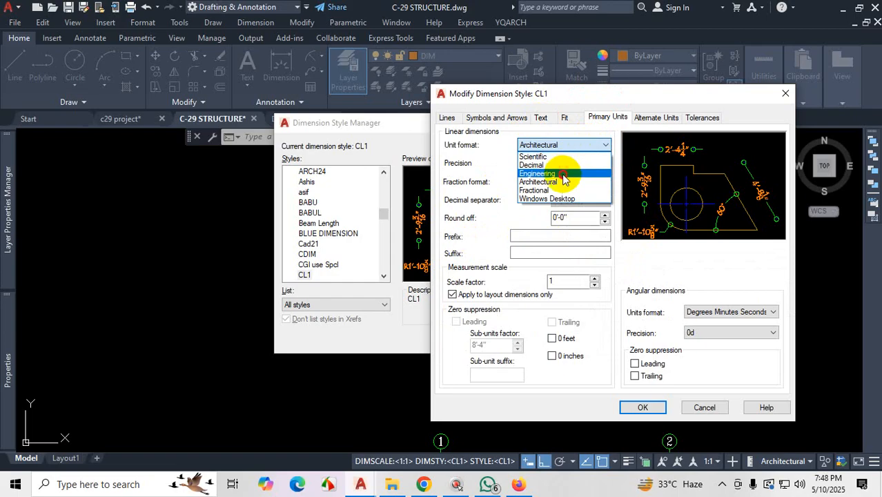
left_click(564, 174)
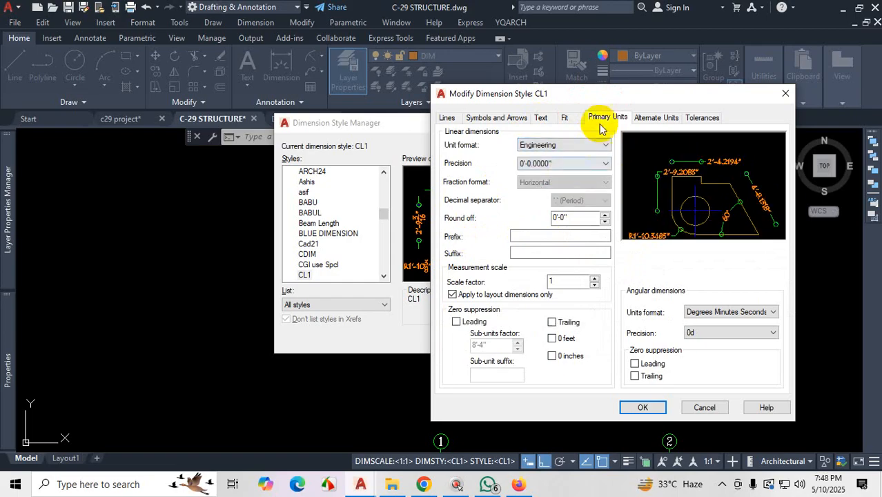
left_click(542, 118)
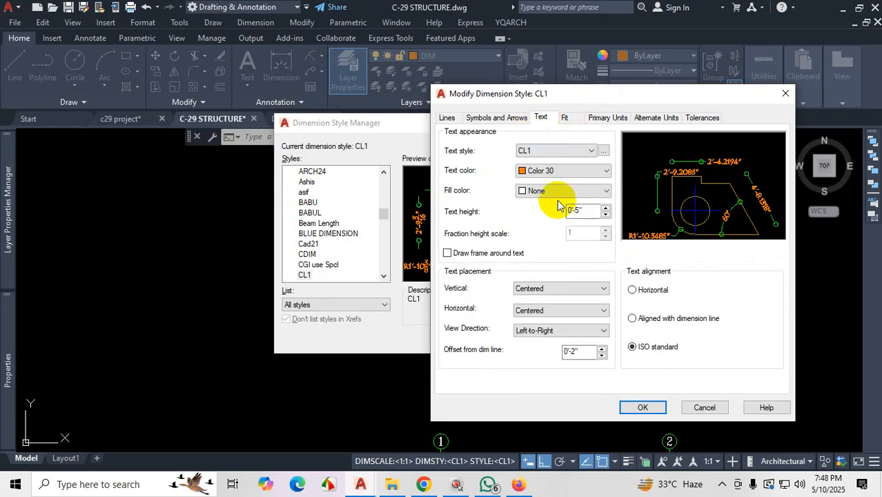
left_click(580, 235)
left_click(582, 234)
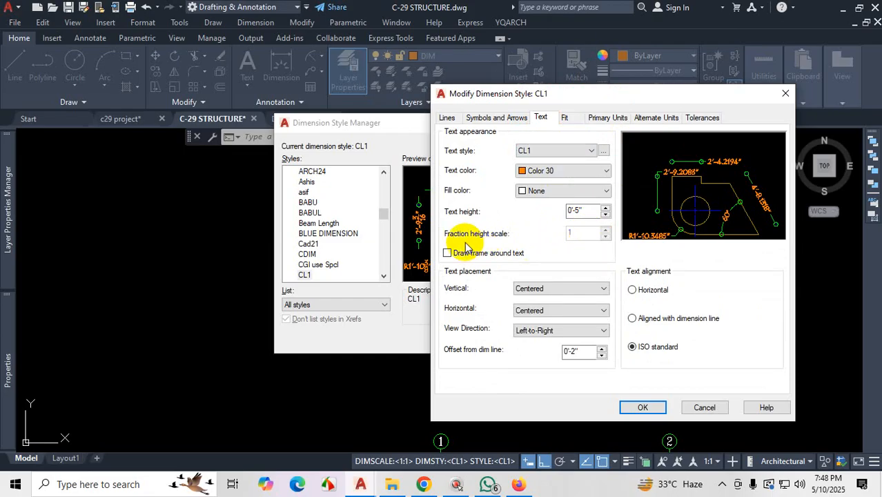
- Review the Engineering format's precision and change CL1's primary unit format to Decimal
left_click(606, 119)
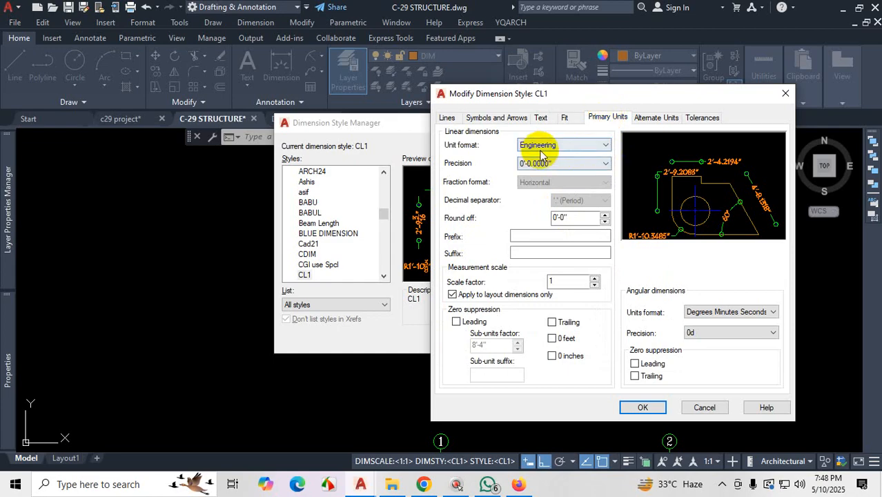
key("ctrl")
key("ctrl+1")
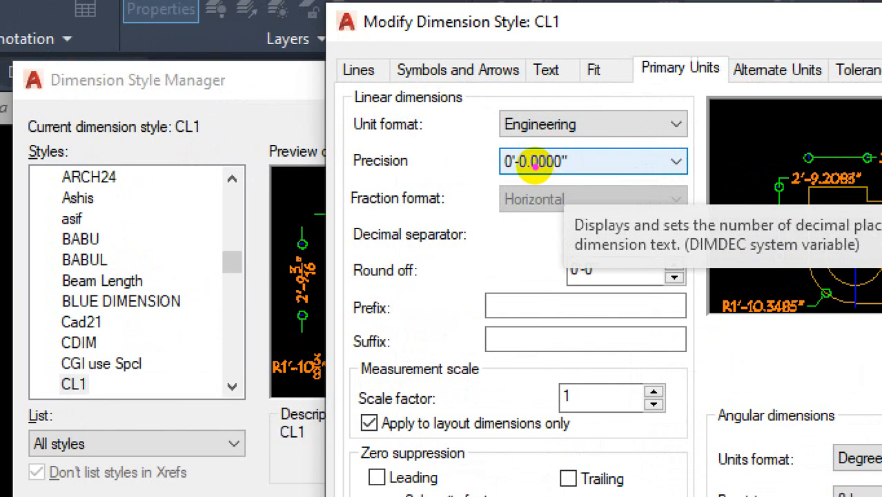
left_click(533, 165)
mouse_move(522, 176)
left_mouse_down()
mouse_move(555, 175)
mouse_move(578, 151)
mouse_move(514, 138)
mouse_move(518, 169)
mouse_move(555, 176)
left_mouse_up()
key("Escape")
left_click(563, 144)
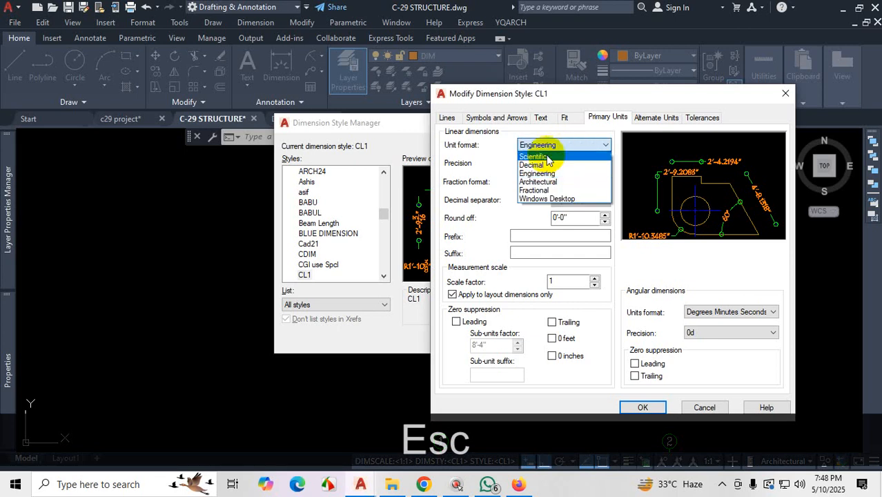
left_click(548, 165)
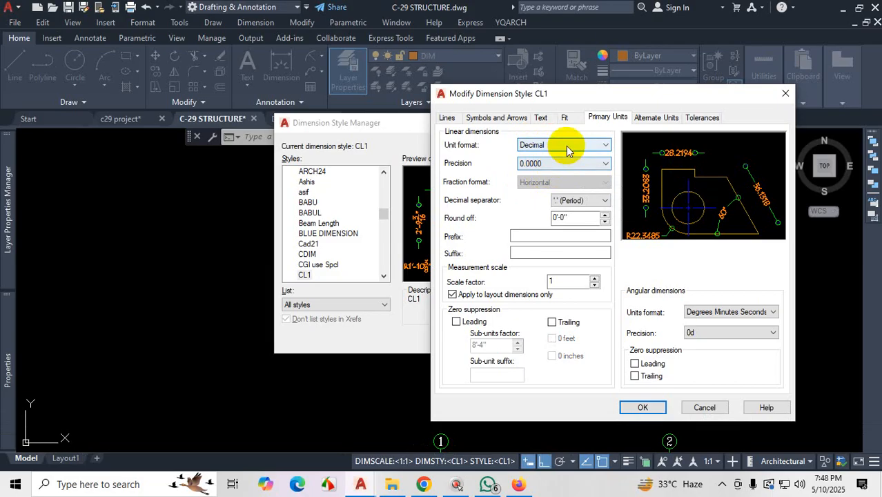
- Return CL1's primary unit format to Architectural and review its fractional precision setting
left_click(566, 146)
left_click(549, 181)
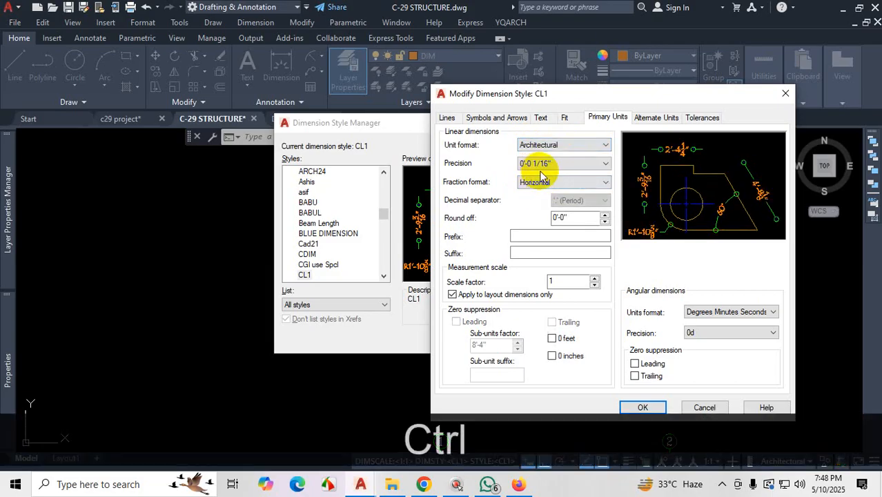
key("ctrl+1")
left_click(542, 171)
mouse_move(565, 147)
left_mouse_down()
mouse_move(616, 147)
mouse_move(595, 172)
mouse_move(622, 186)
left_mouse_up()
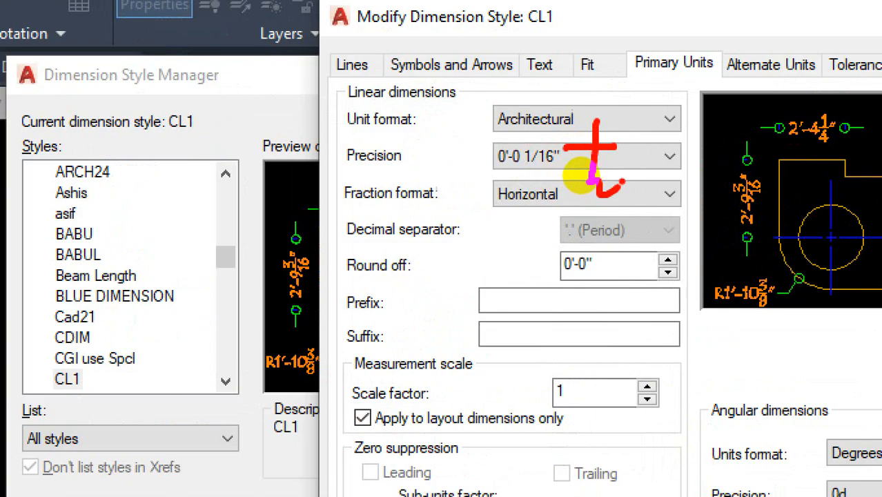
key("Escape")
- Try the Fractional and Engineering unit formats for CL1 and restore the Architectural format
left_click(552, 146)
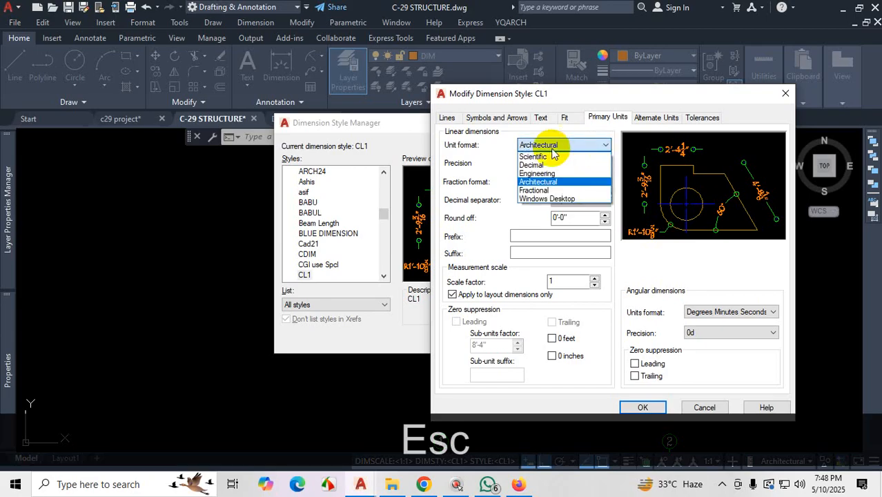
left_click(543, 191)
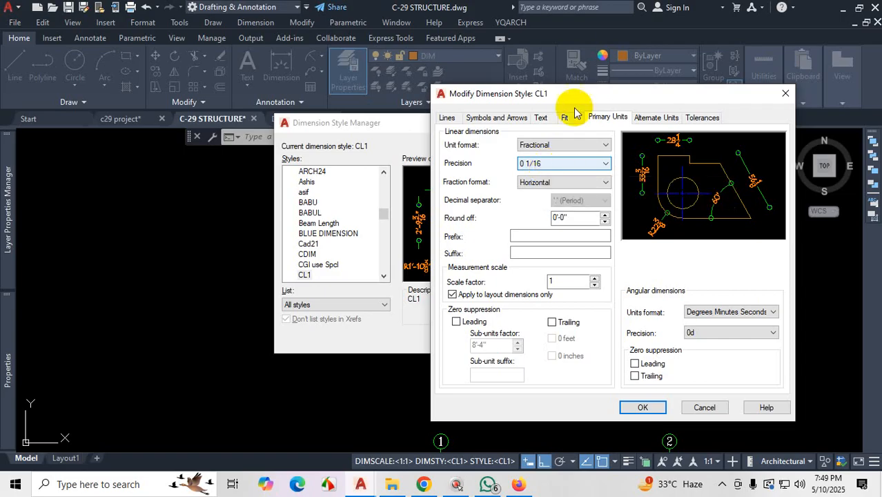
left_click(546, 147)
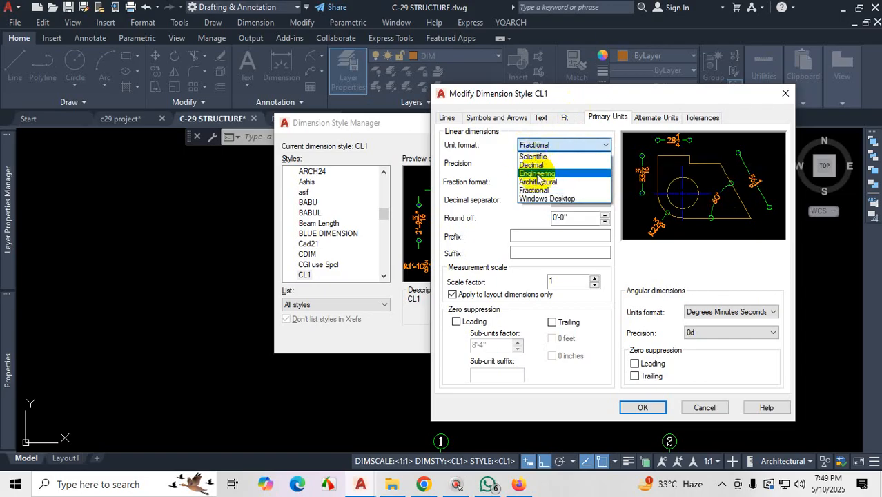
left_click(537, 174)
left_click(555, 144)
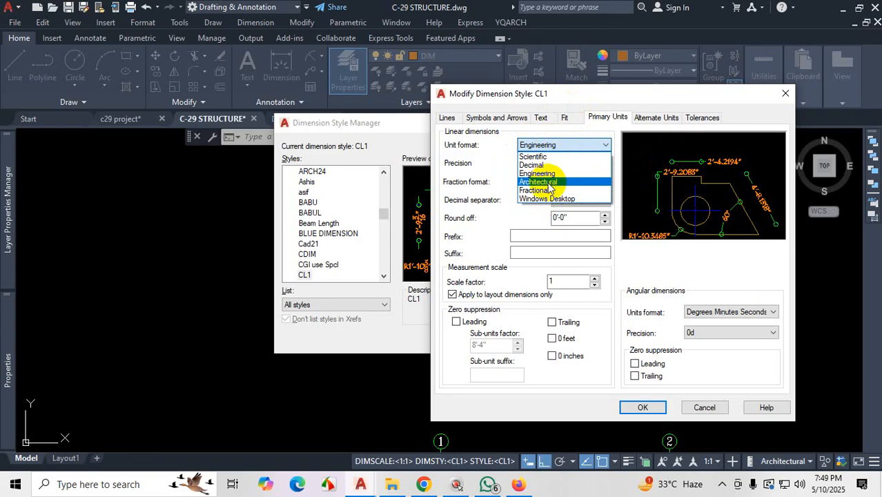
left_click(540, 182)
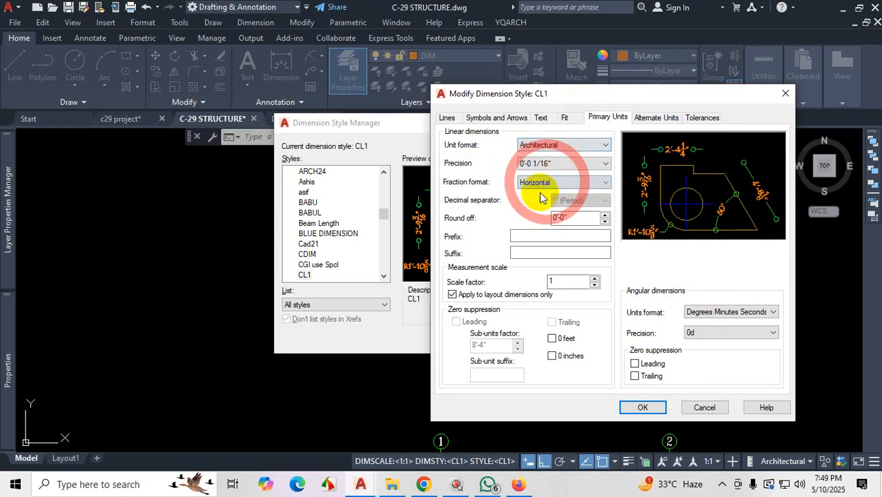
- Set the fraction height scale of dimension style CL1 to 0.5 and apply the style changes to the drawing
left_click(540, 117)
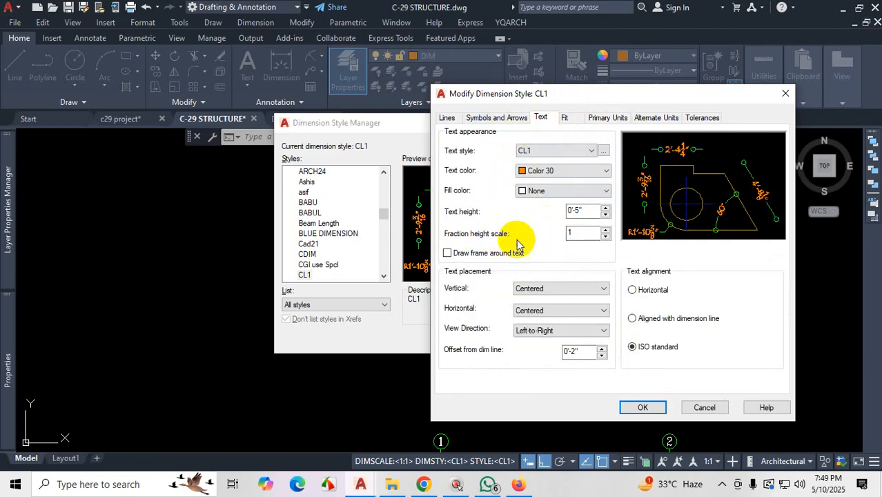
left_click(607, 117)
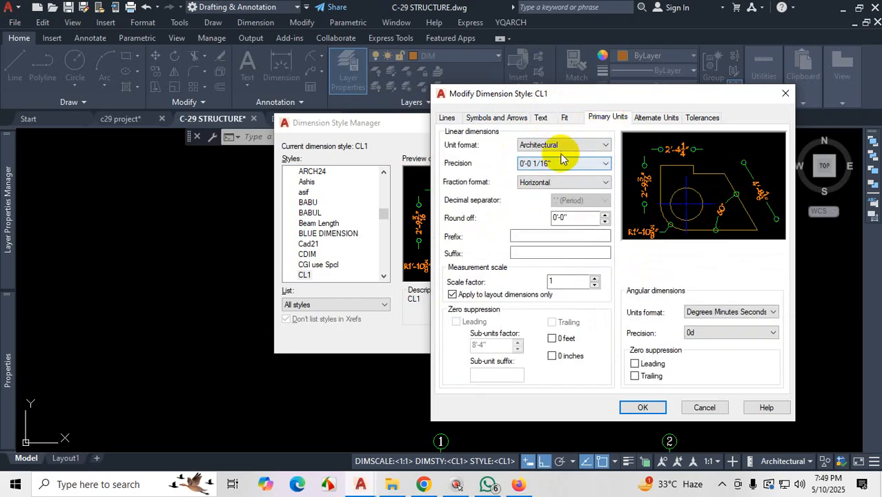
left_click(541, 117)
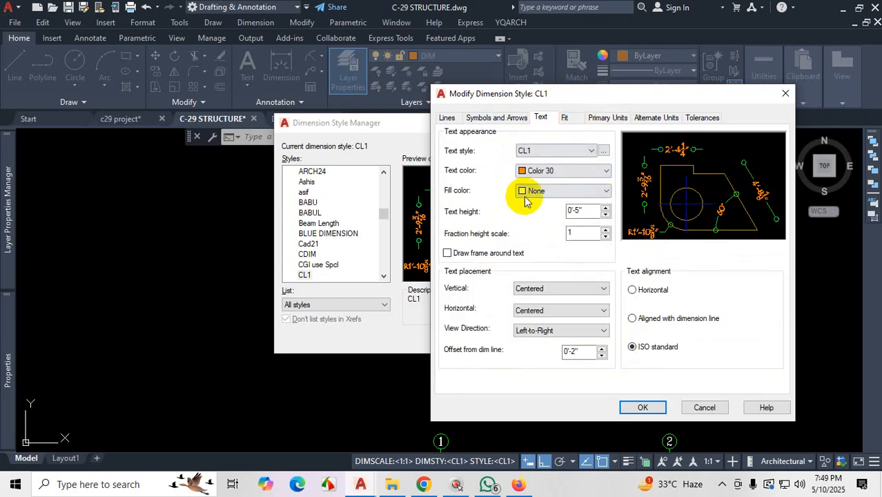
double_click(570, 233)
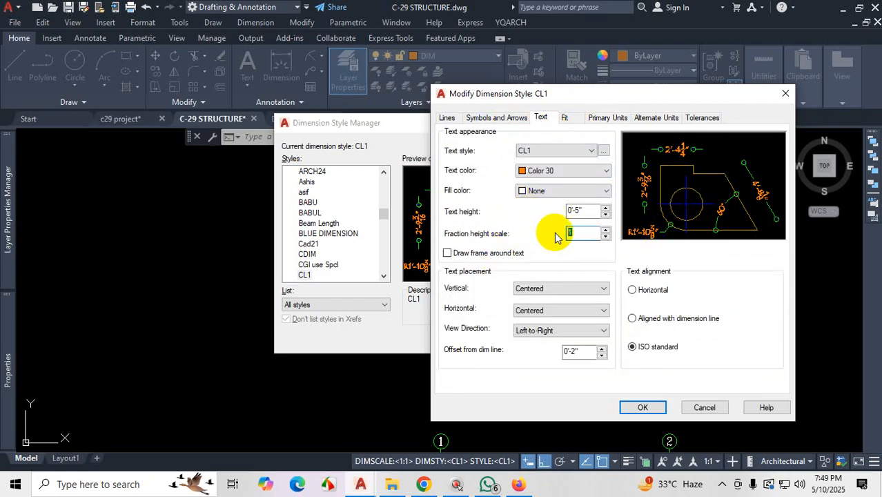
type(".5")
left_click(578, 211)
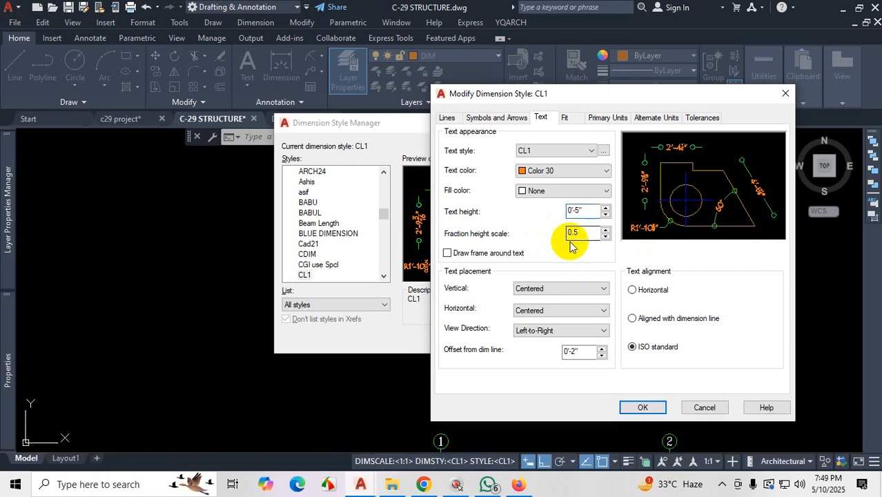
left_click(630, 405)
left_click(525, 339)
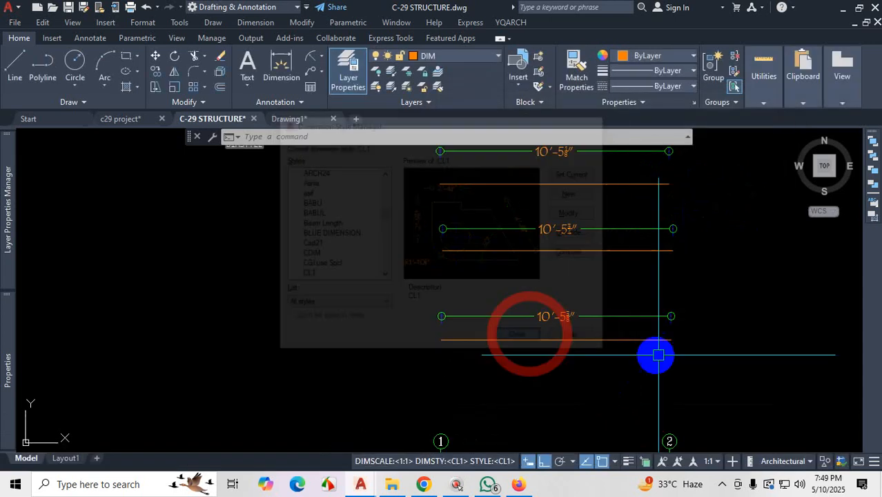
- Examine the uppermost test dimension up close, comparing the height of its fraction with the whole-inch digit
scroll(561, 350, "down", 3)
scroll(553, 333, "up", 3)
scroll(555, 328, "up", 5)
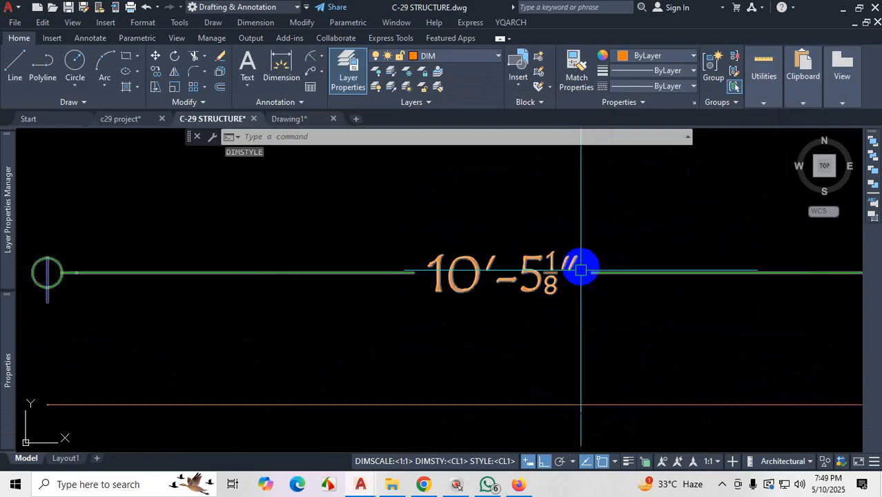
key("ctrl+1")
left_click(576, 339)
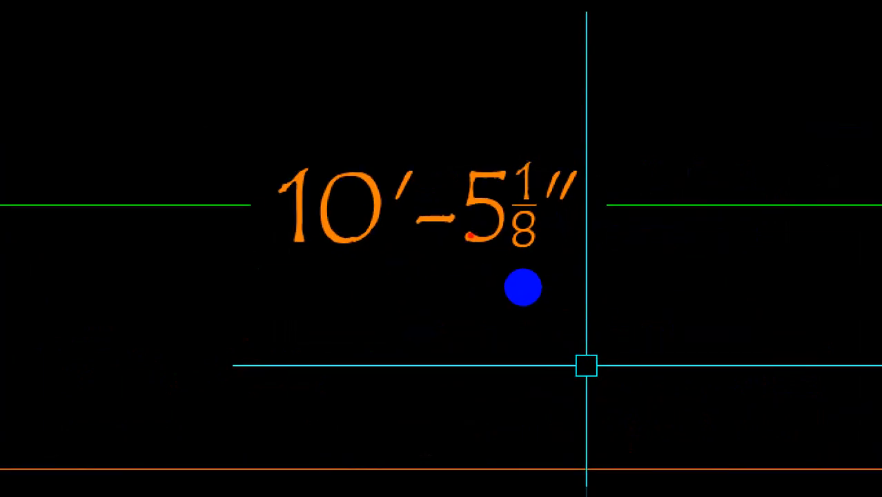
mouse_move(538, 276)
left_mouse_down()
mouse_move(566, 277)
mouse_move(553, 272)
mouse_move(553, 297)
mouse_move(549, 274)
left_mouse_up()
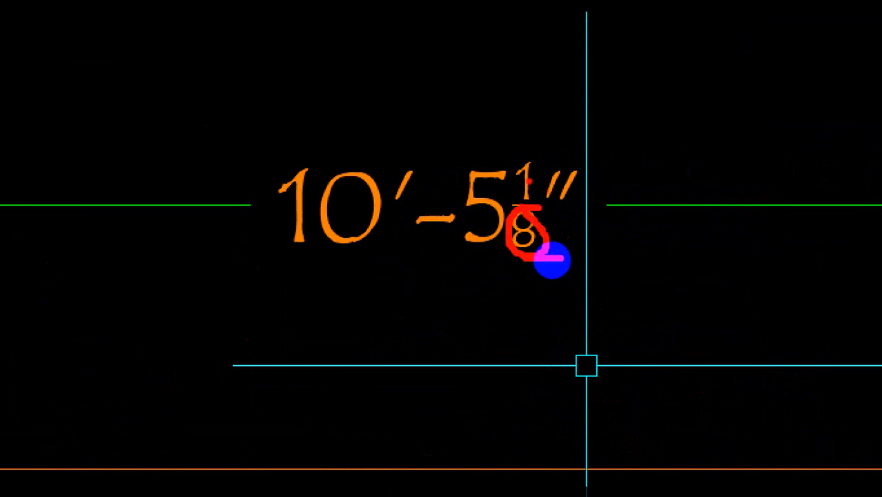
left_click_drag(521, 263, 535, 251)
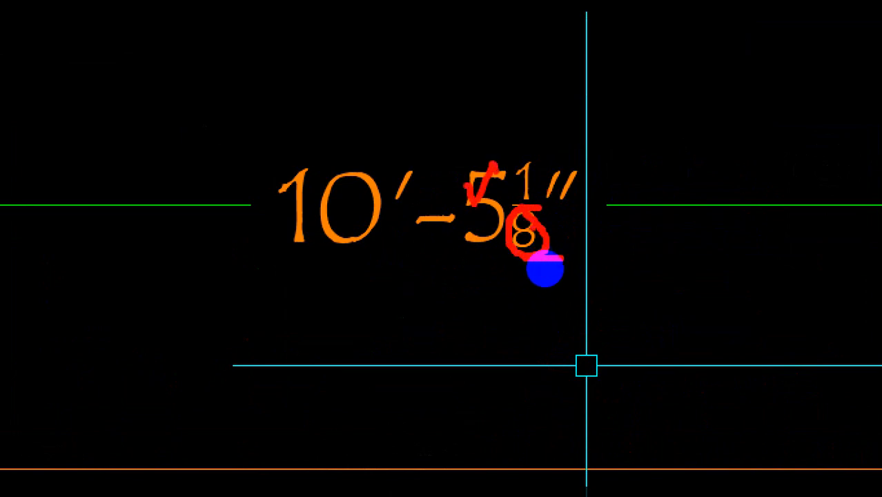
key("Escape")
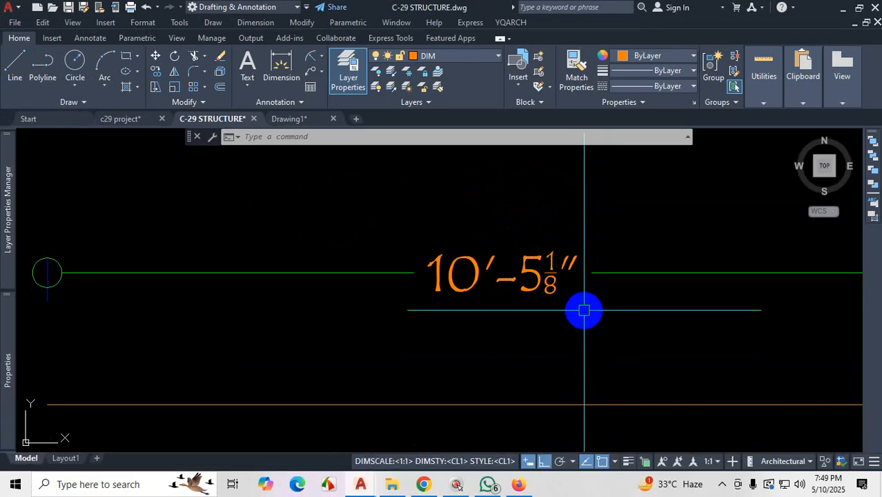
- Reopen dimension style CL1 for modification at its text settings
type("d")
key("Return")
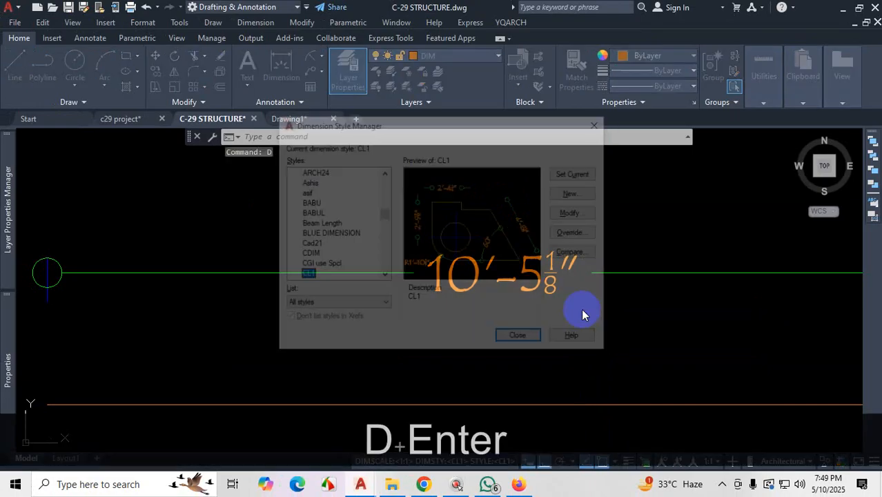
left_click(584, 219)
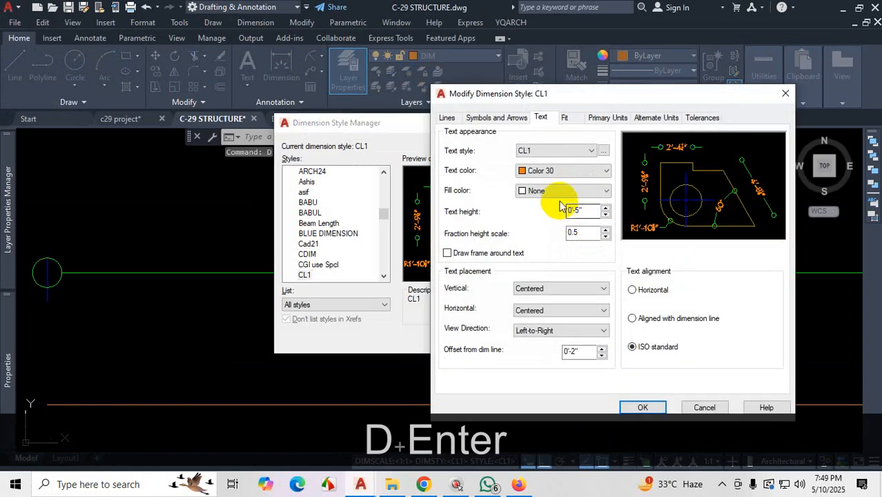
- Set the fraction height scale of dimension style CL1 to 1 and apply the change
left_click_drag(592, 232, 534, 229)
type("1")
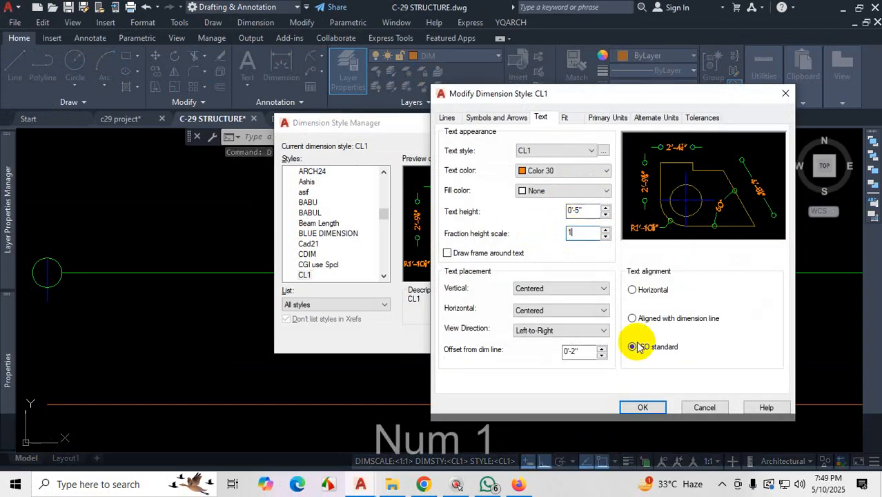
left_click(642, 407)
left_click(521, 339)
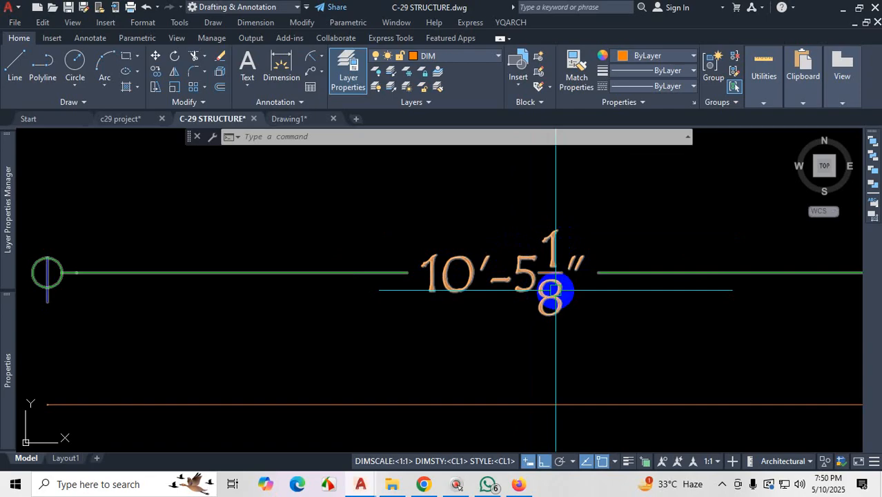
- Reopen dimension style CL1 for modification and reselect Architectural as its linear unit format
type("D")
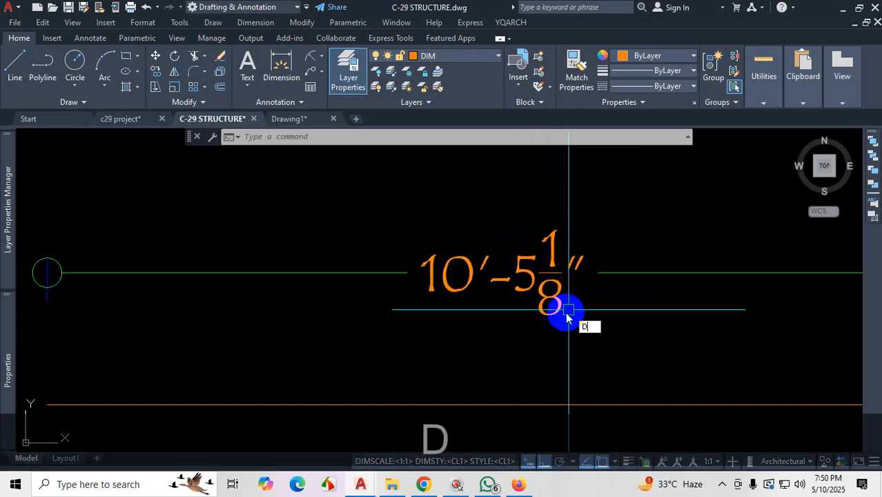
key("Return")
left_click(579, 212)
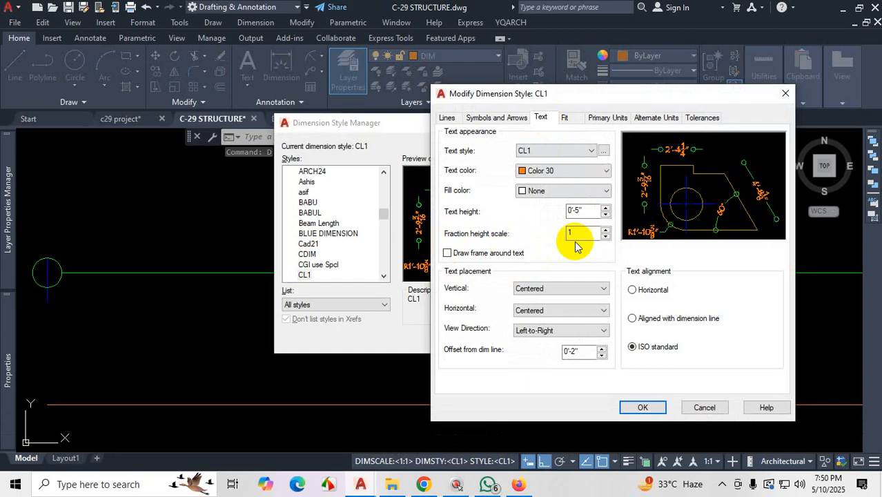
left_click(608, 117)
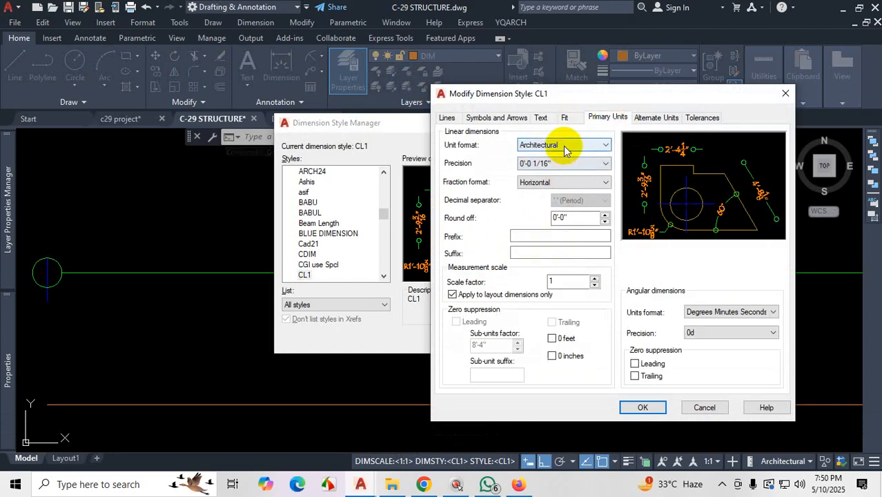
left_click(542, 144)
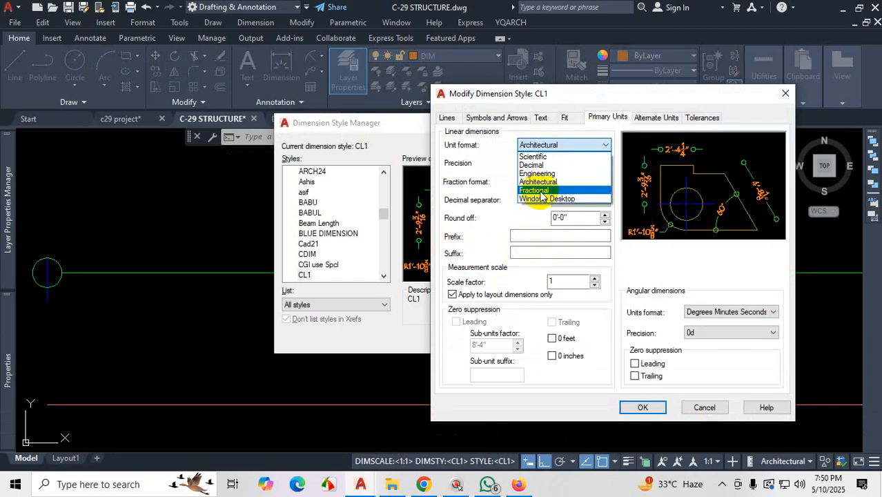
left_click(539, 181)
- Set the fraction height scale of CL1's dimension text to 0.5
left_click(542, 118)
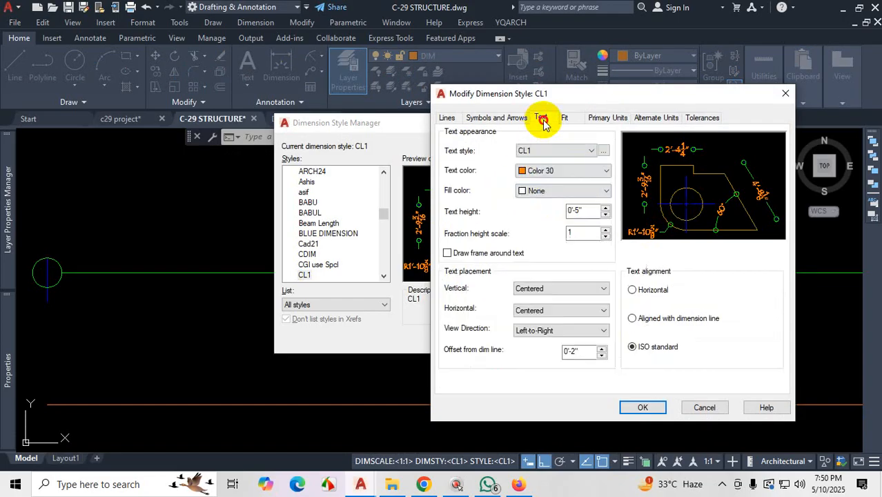
left_click_drag(578, 236, 550, 229)
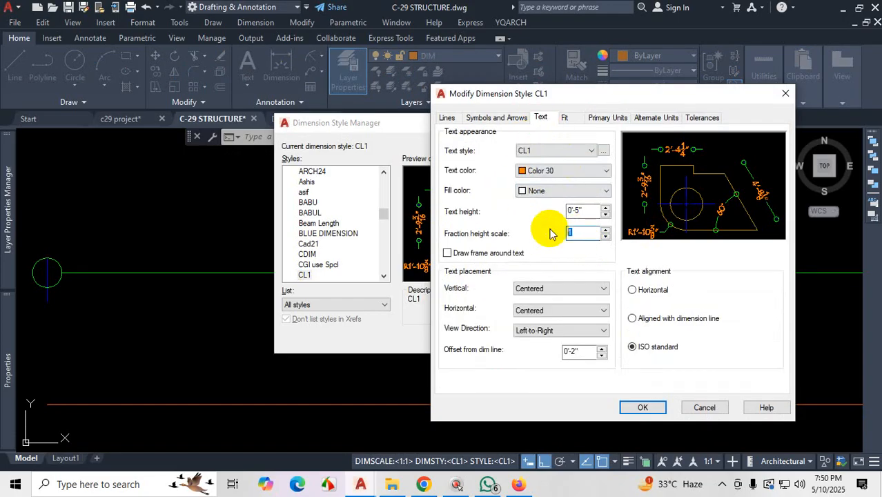
type(".5")
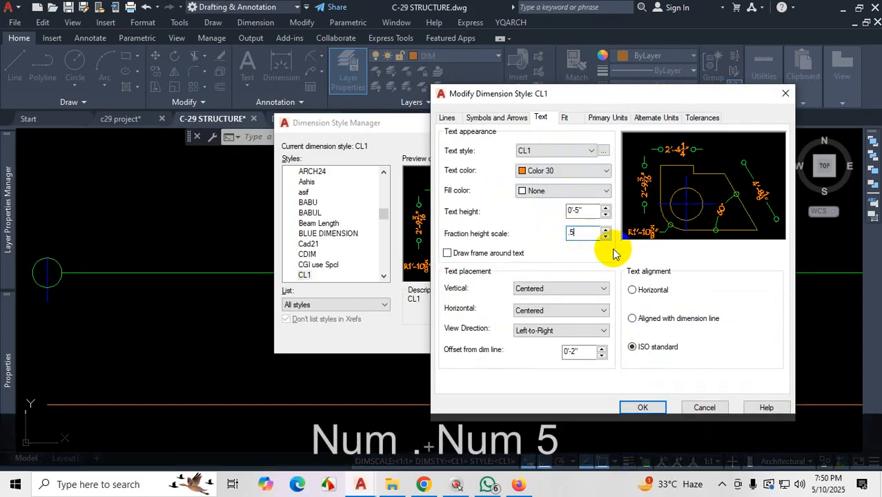
- Enable the frame around dimension text in CL1 and apply the style to the drawing
left_click(514, 253)
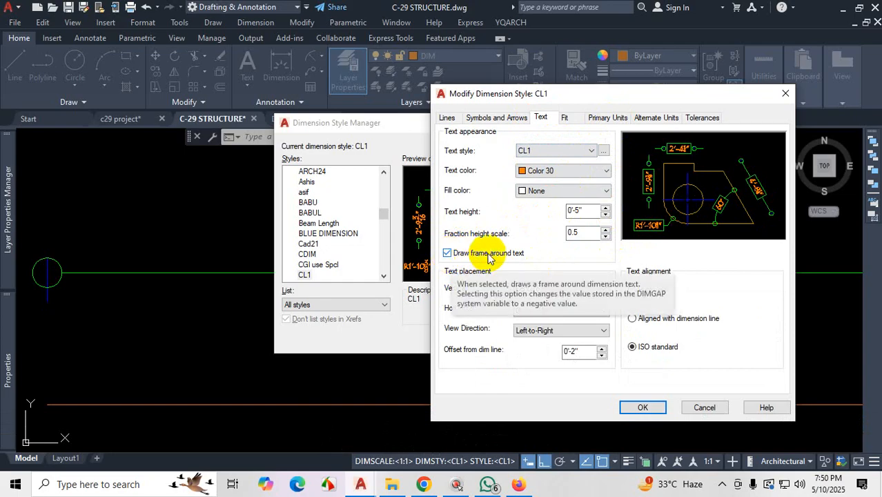
left_click(649, 408)
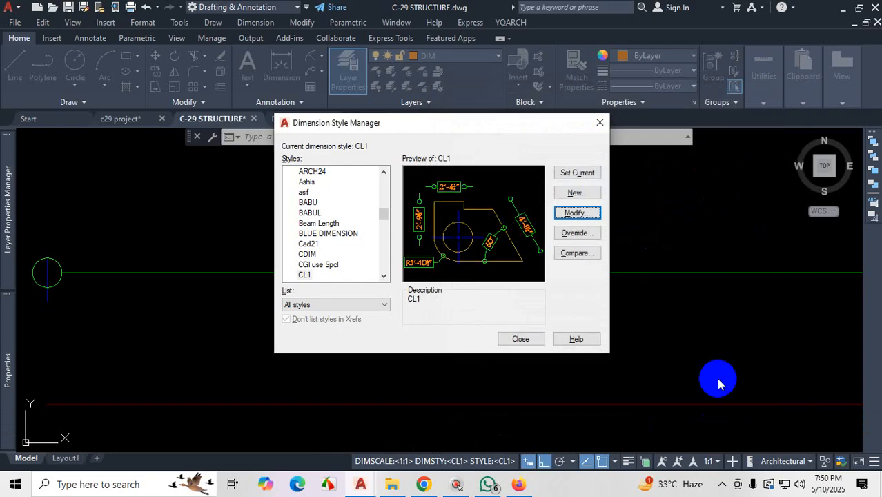
left_click(522, 341)
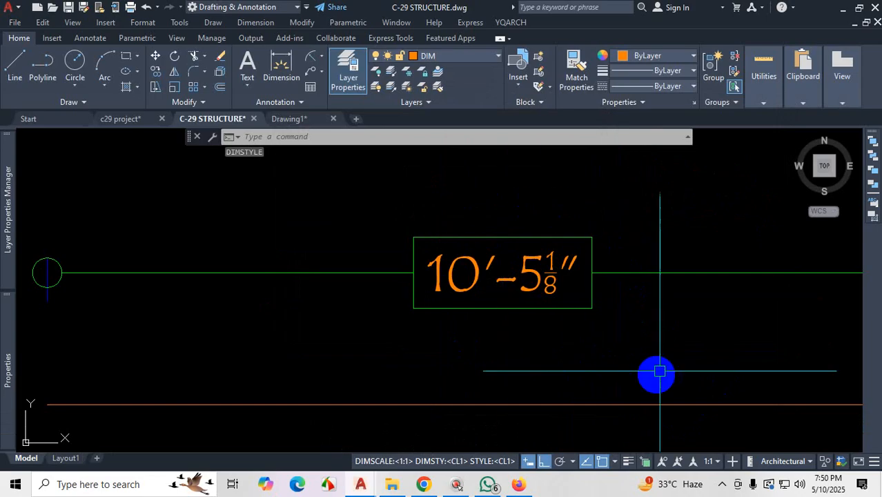
- Examine how the framed text looks on the straight and diagonal dimensions of the structural plan
scroll(626, 299, "down", 3)
scroll(605, 409, "up", 2)
scroll(583, 283, "down", 1)
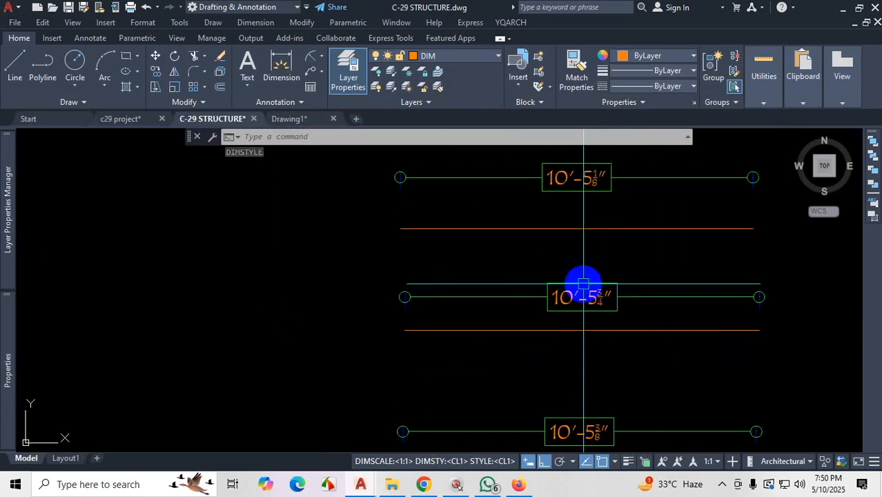
scroll(584, 388, "down", 3)
scroll(586, 396, "up", 2)
scroll(577, 382, "down", 2)
scroll(588, 389, "up", 2)
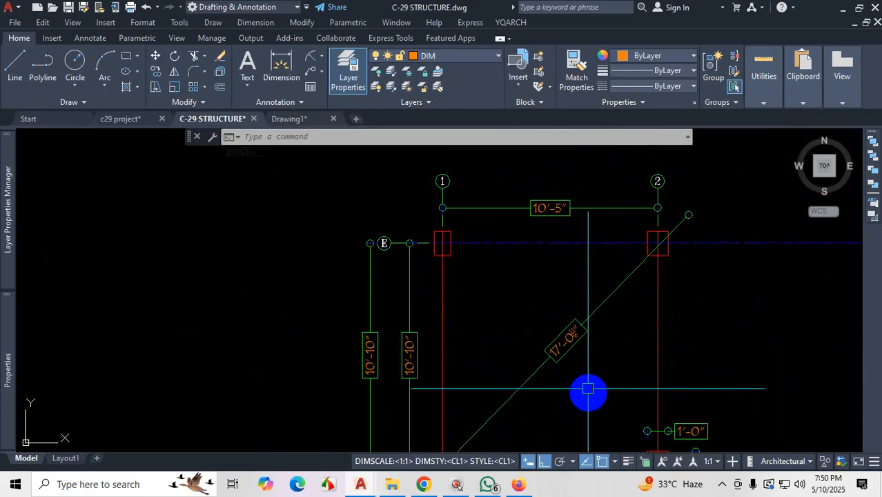
scroll(588, 389, "up", 2)
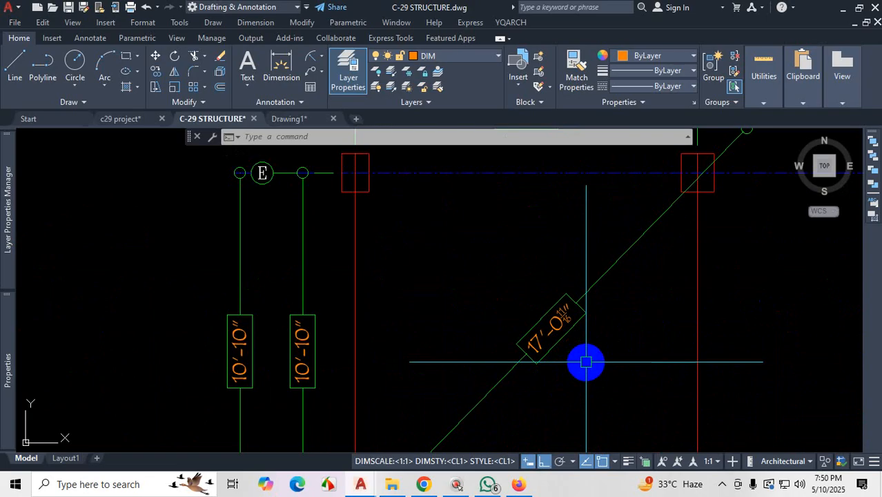
- Reopen dimension style CL1 for modification and turn off the frame around its text
type("d")
key("Return")
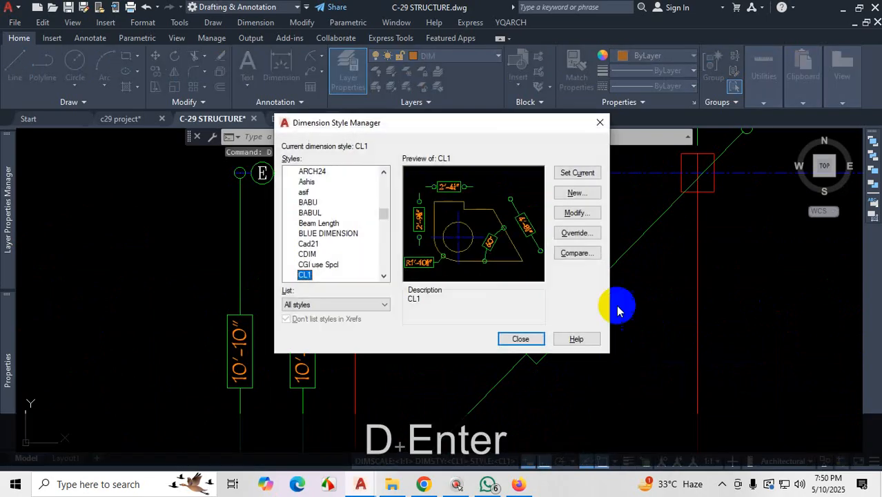
left_click(576, 212)
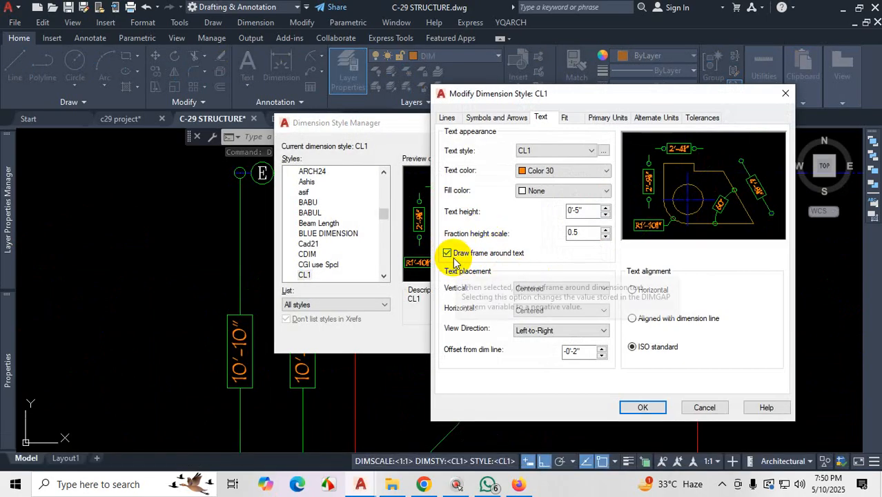
left_click(448, 253)
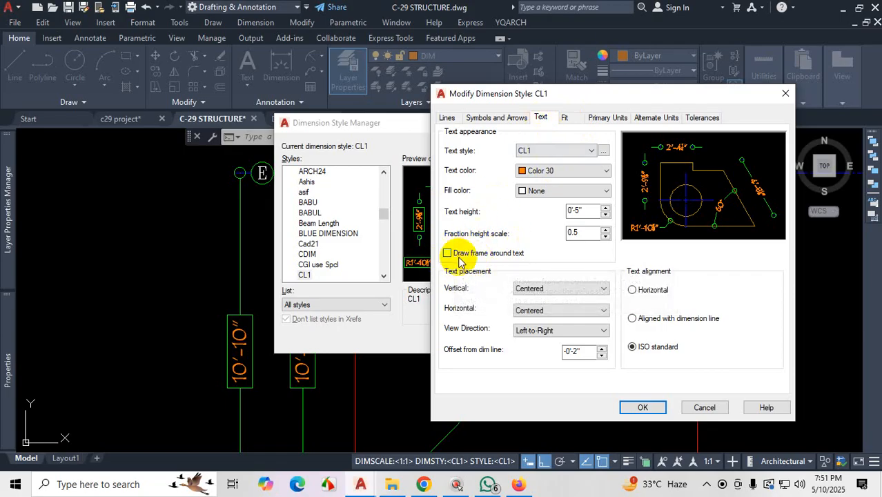
- Examine the unit format, precision and fraction format in CL1's primary units settings
left_click(598, 118)
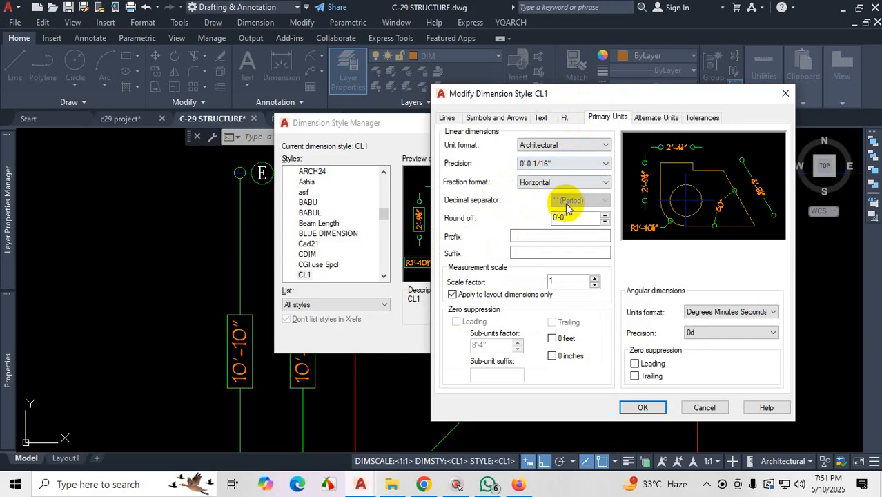
key("ctrl+1")
left_click(572, 163)
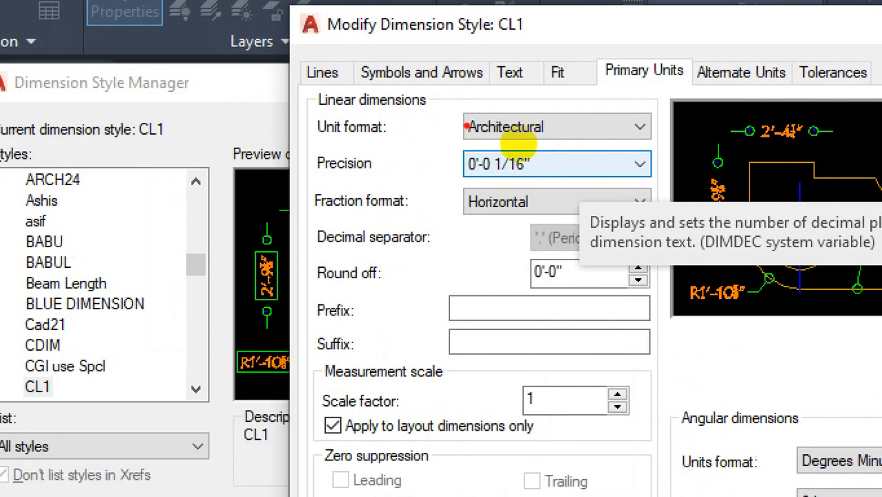
left_click_drag(514, 143, 509, 191)
mouse_move(313, 220)
left_mouse_down()
mouse_move(385, 218)
mouse_move(314, 207)
left_mouse_up()
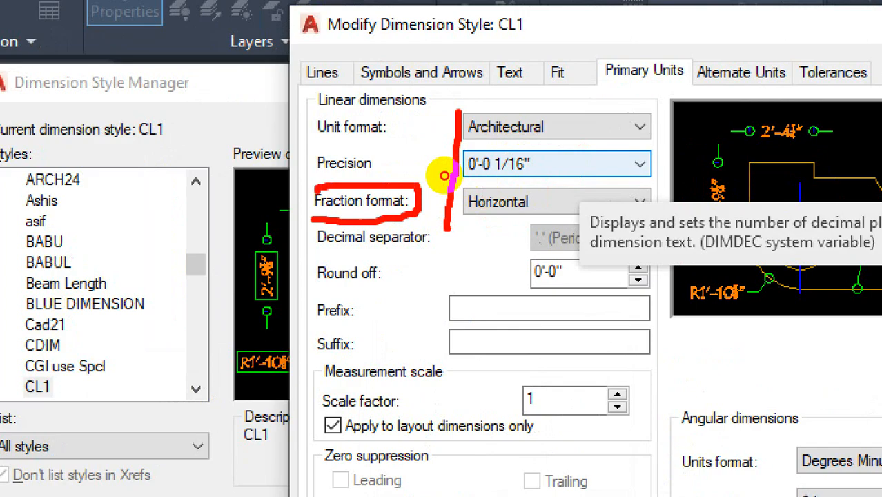
key("ctrl+1")
key("Escape")
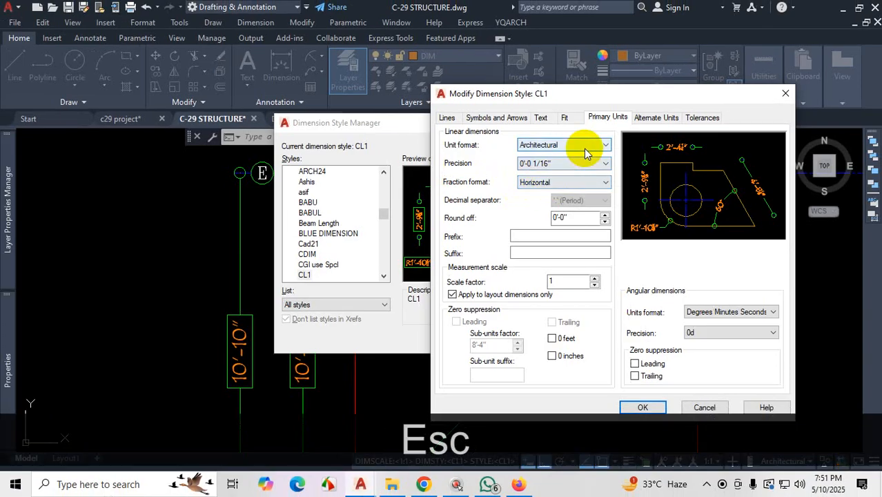
- Try the Decimal unit format for CL1's linear dimensions and return it to Architectural
left_click(565, 147)
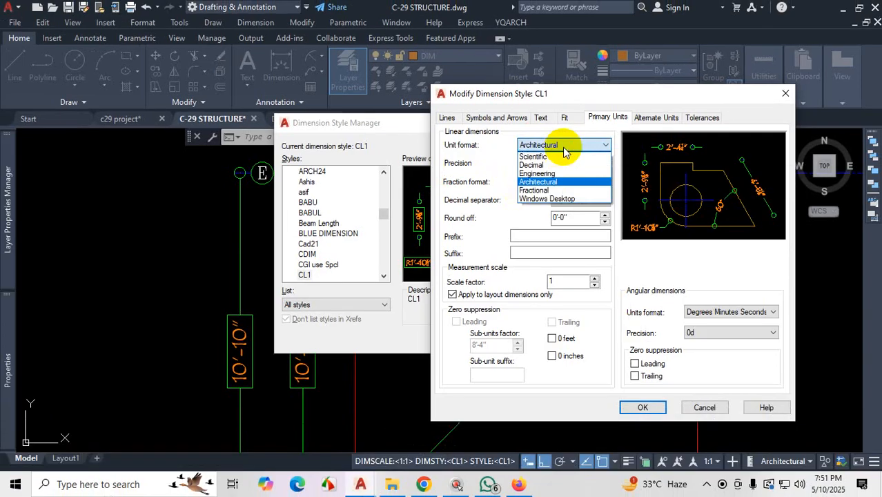
left_click(557, 165)
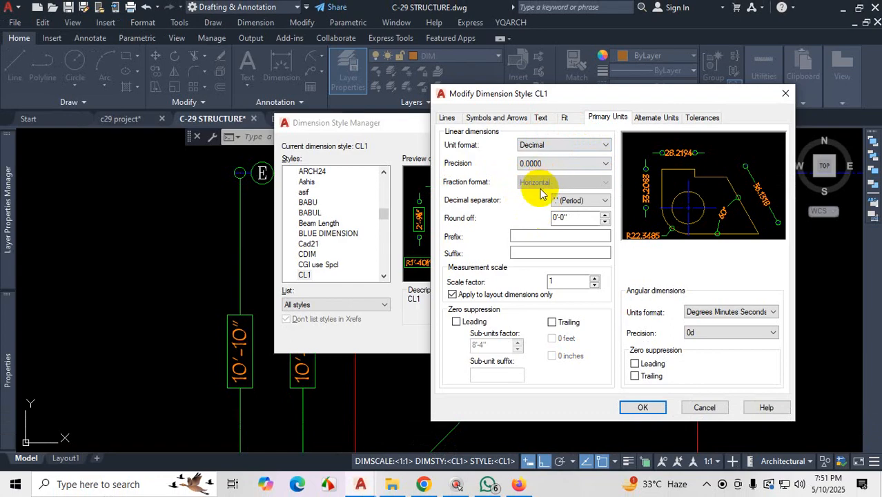
left_click(568, 146)
left_click(541, 183)
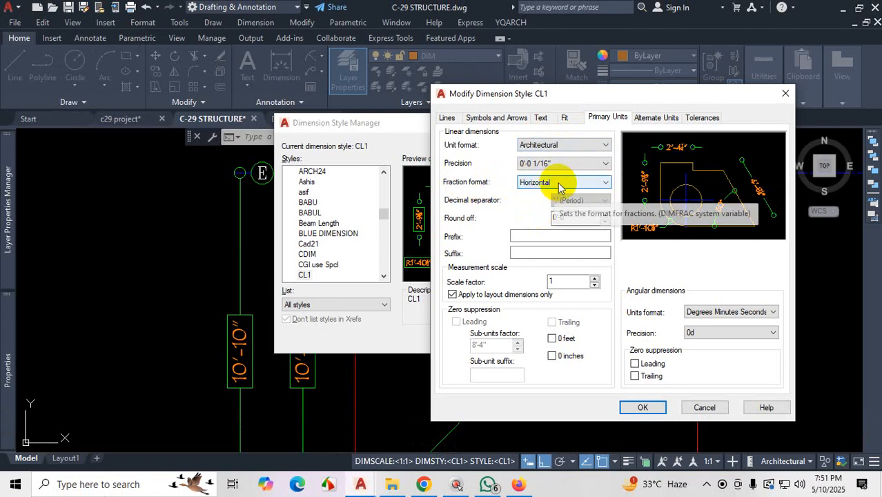
- Apply the modified CL1 style and inspect the stacked fraction in a horizontal dimension's text
left_click(649, 407)
left_click(531, 340)
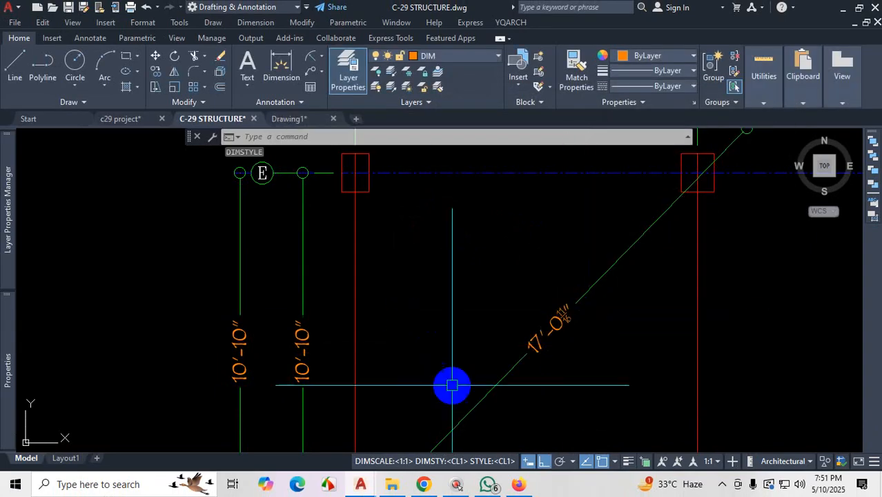
scroll(451, 387, "down", 1)
scroll(508, 211, "up", 1)
scroll(497, 282, "down", 3)
scroll(494, 191, "up", 2)
scroll(492, 222, "up", 4)
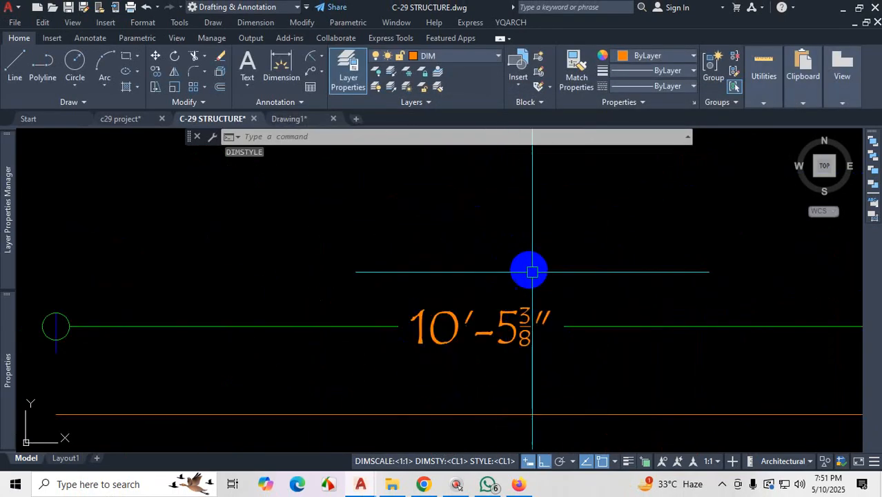
key("ctrl+1")
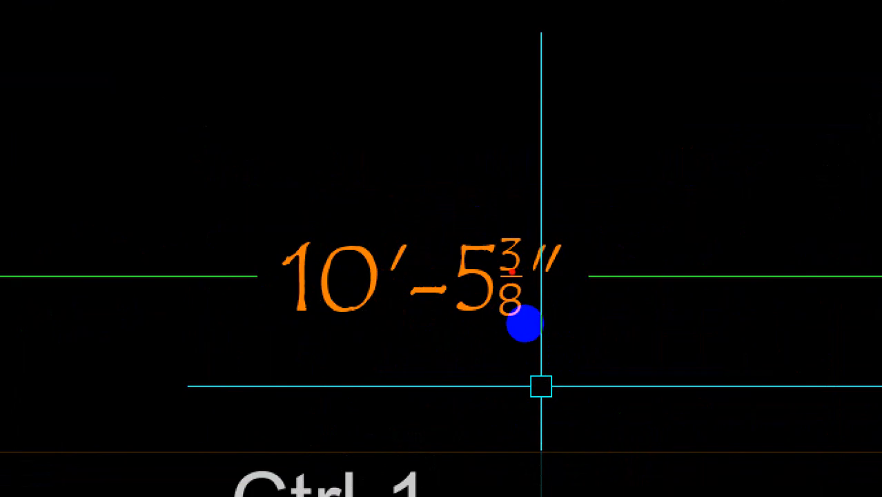
left_click(528, 314)
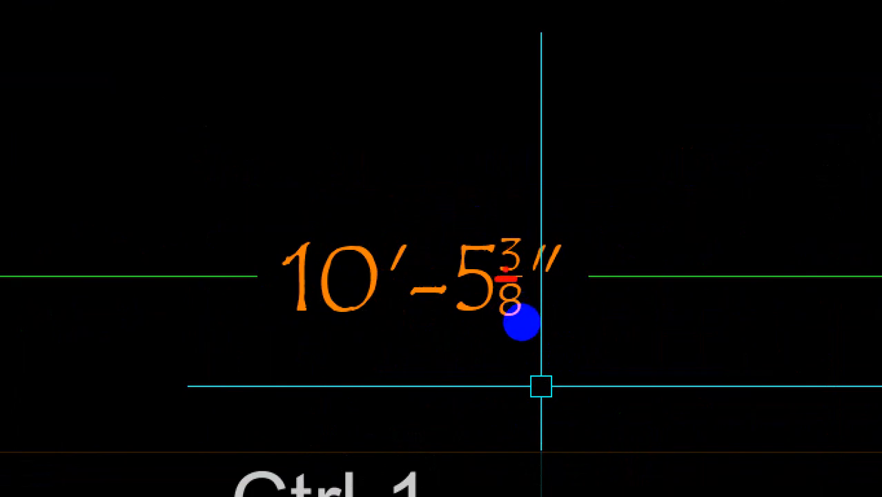
left_click_drag(545, 140, 568, 185)
mouse_move(606, 128)
left_mouse_down()
mouse_move(619, 129)
mouse_move(625, 180)
left_mouse_up()
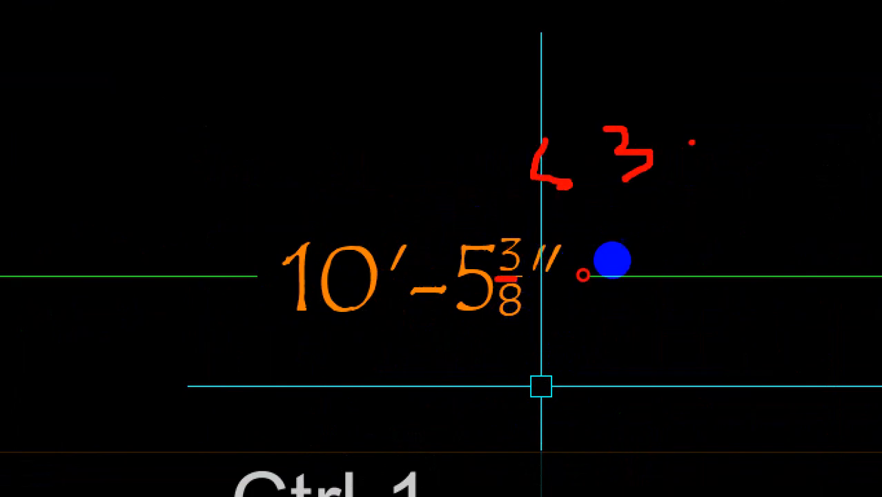
left_click_drag(707, 131, 655, 235)
mouse_move(722, 173)
left_mouse_down()
mouse_move(763, 222)
mouse_move(718, 199)
left_mouse_up()
key("Escape")
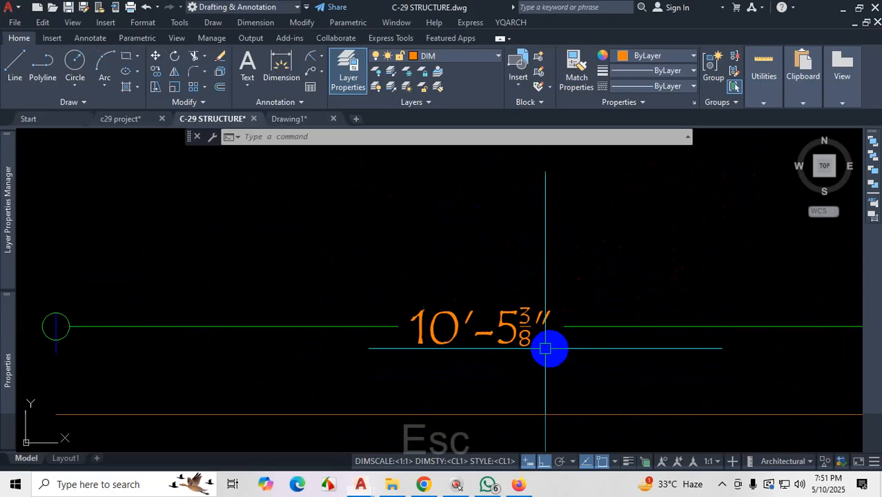
- Set the fraction format of dimension style CL1 to Diagonal and confirm the modification
type("d")
key("Return")
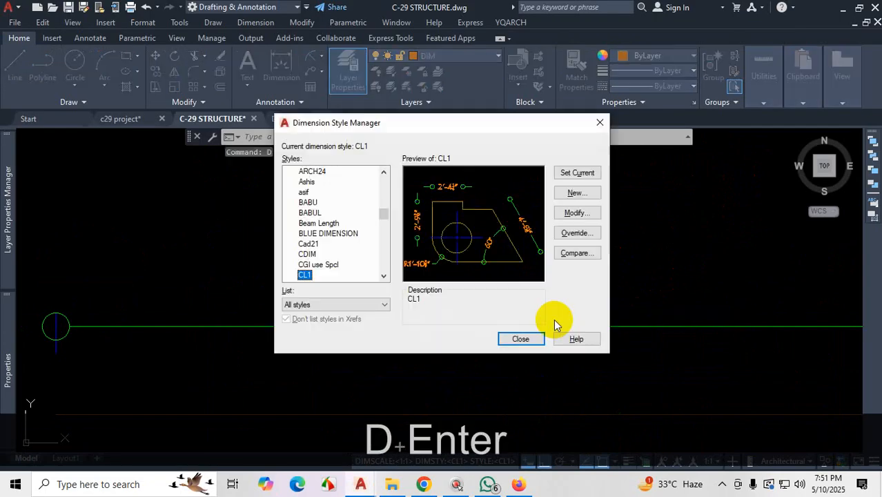
left_click(576, 213)
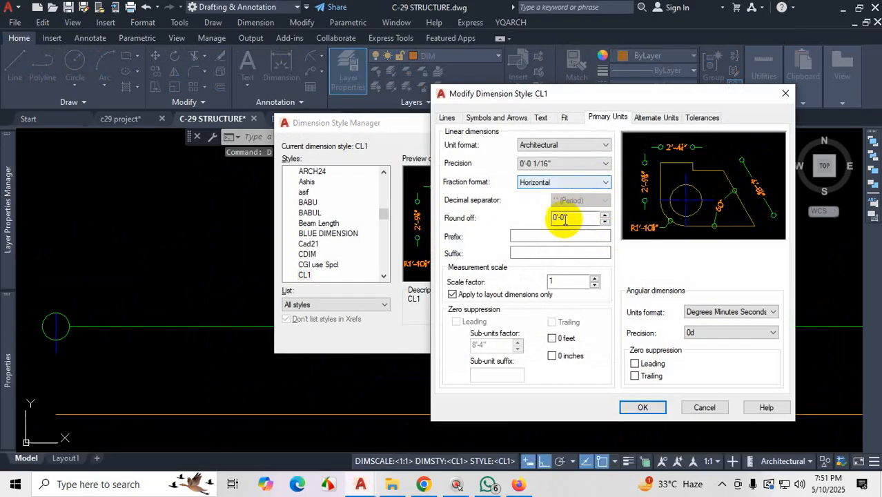
left_click(575, 182)
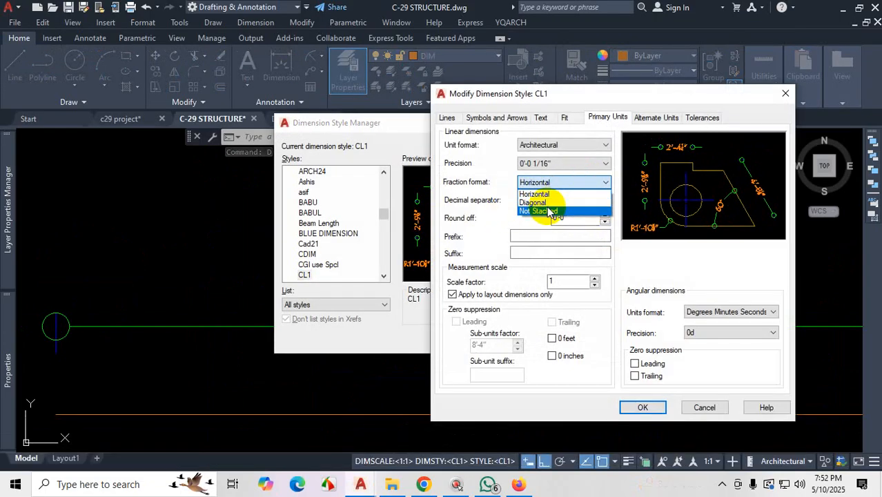
left_click(545, 203)
left_click(648, 406)
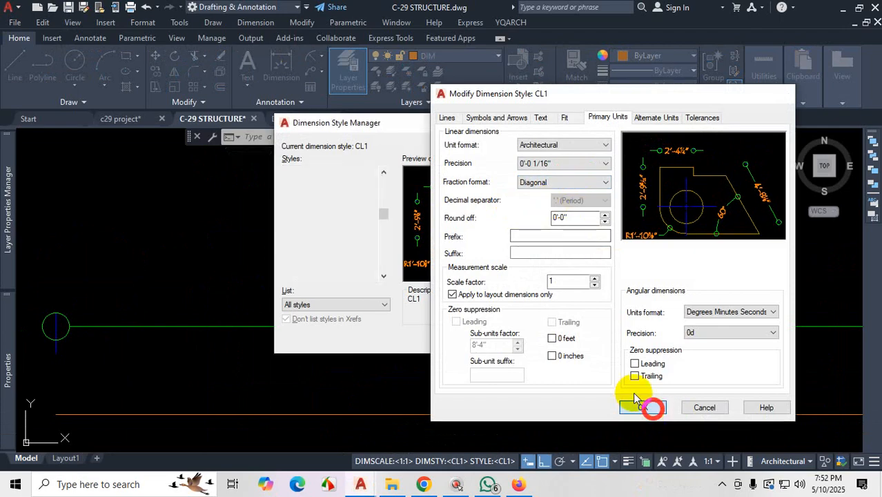
- Apply the modified CL1 style and inspect the diagonal fractions in the horizontal dimensions' text
left_click(519, 339)
scroll(584, 389, "up", 2)
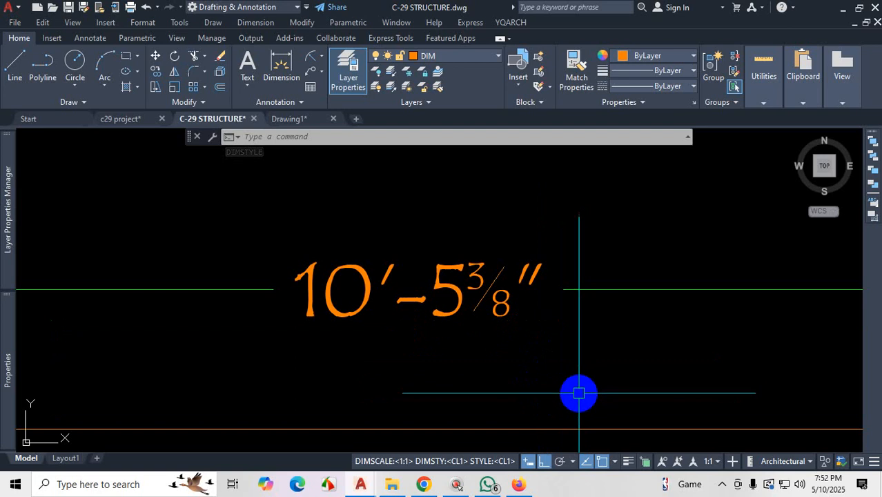
scroll(520, 369, "down", 4)
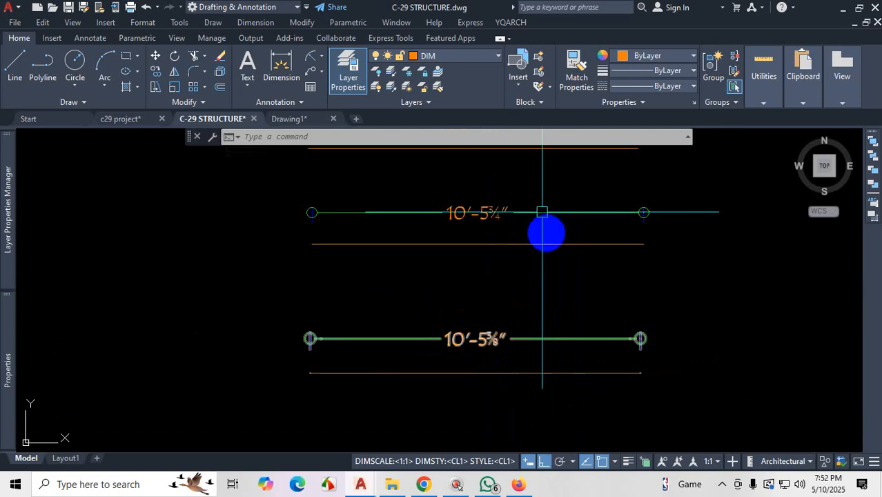
scroll(550, 194, "up", 4)
scroll(537, 275, "down", 2)
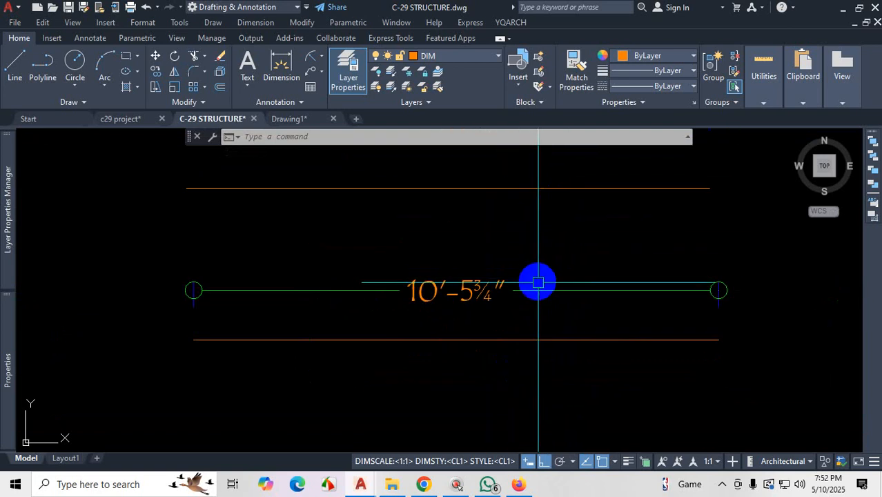
- Set CL1's linear dimensions to the Decimal unit format with 0.00 precision and apply the modified style
type("d")
key("Return")
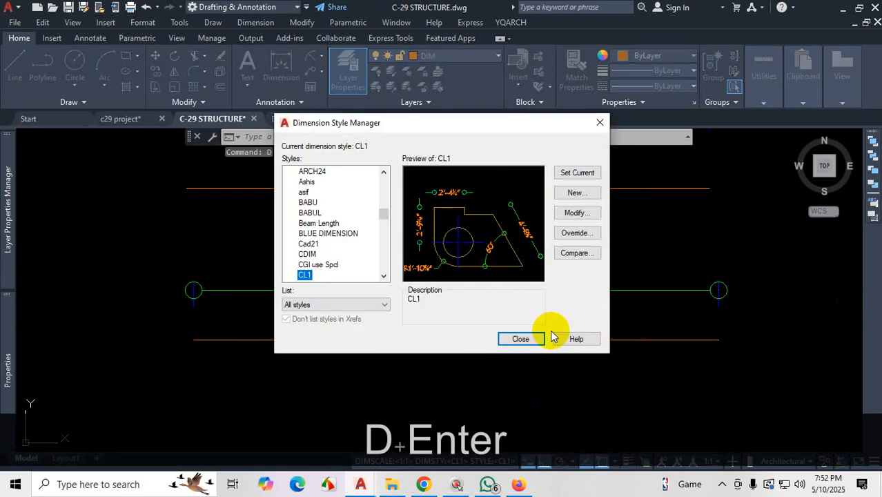
left_click(576, 213)
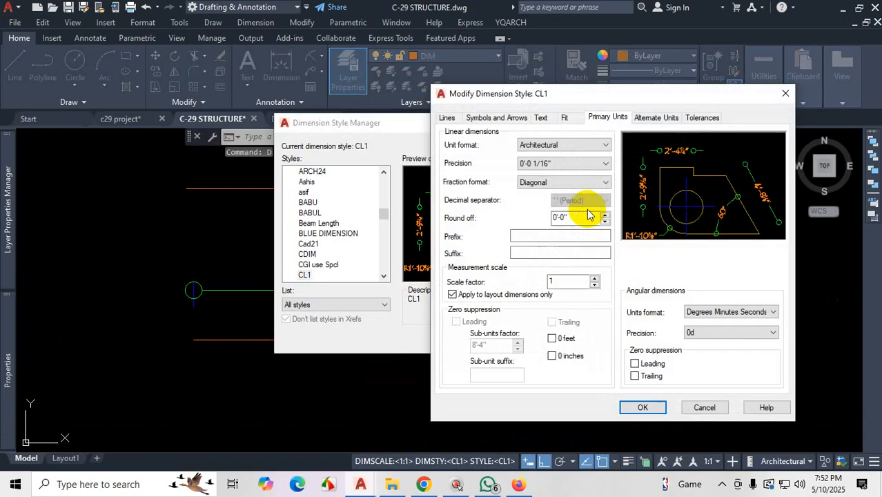
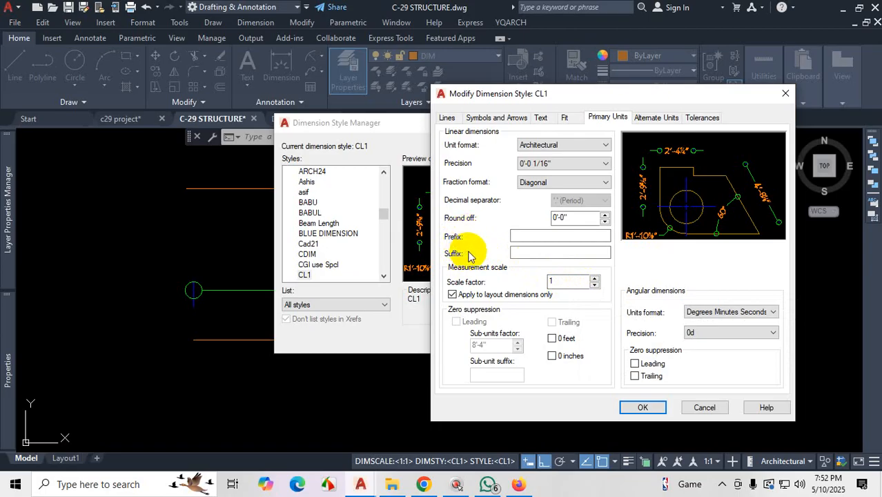
left_click(578, 146)
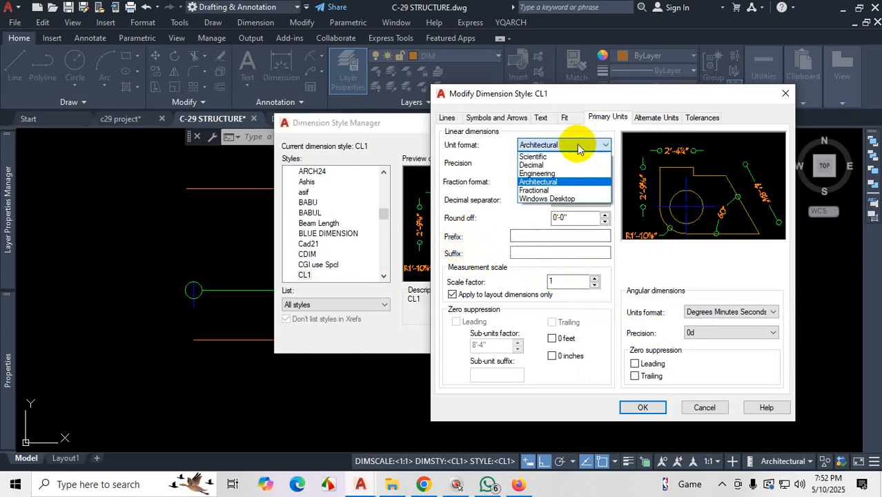
left_click(552, 165)
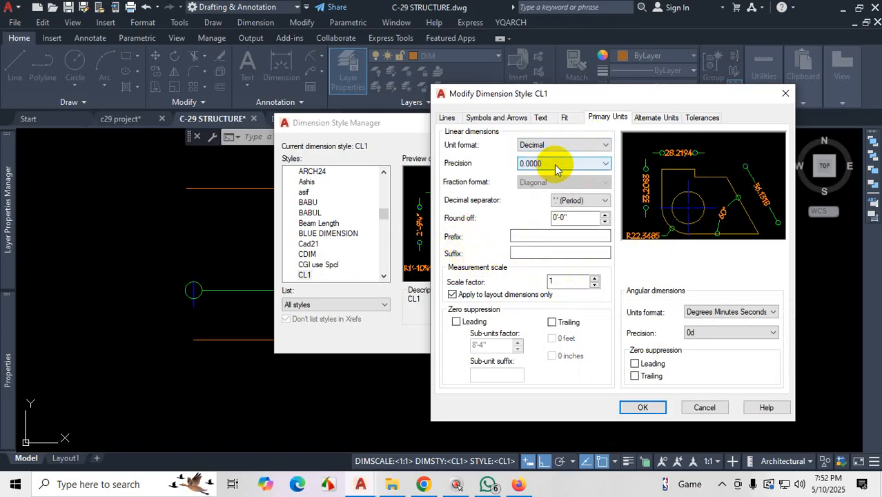
left_click(554, 164)
left_click(554, 193)
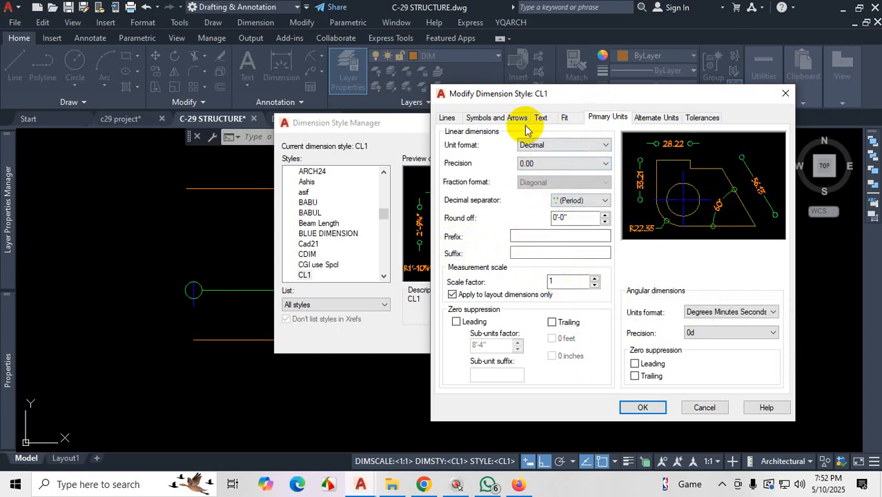
left_click(650, 409)
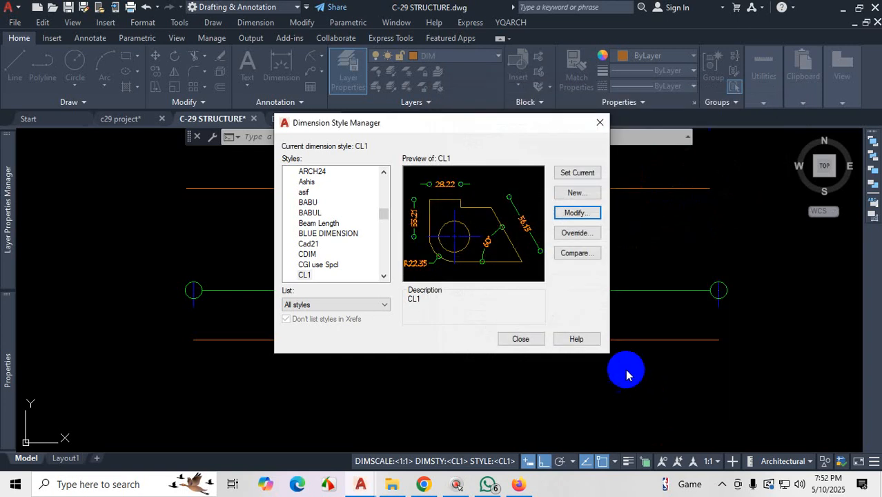
left_click(524, 338)
- Examine the decimal text of the horizontal dimensions, marking the area beside the upper one with temporary screen annotations
scroll(568, 325, "down", 5)
scroll(571, 283, "up", 3)
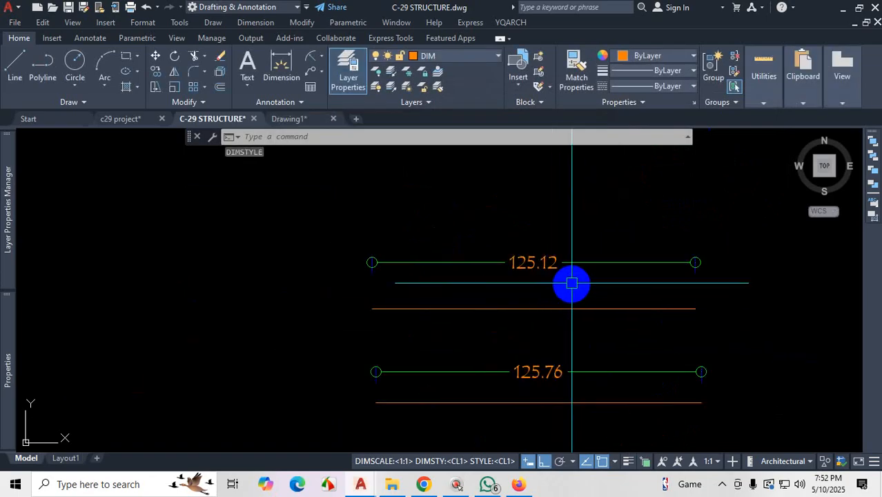
scroll(573, 283, "up", 4)
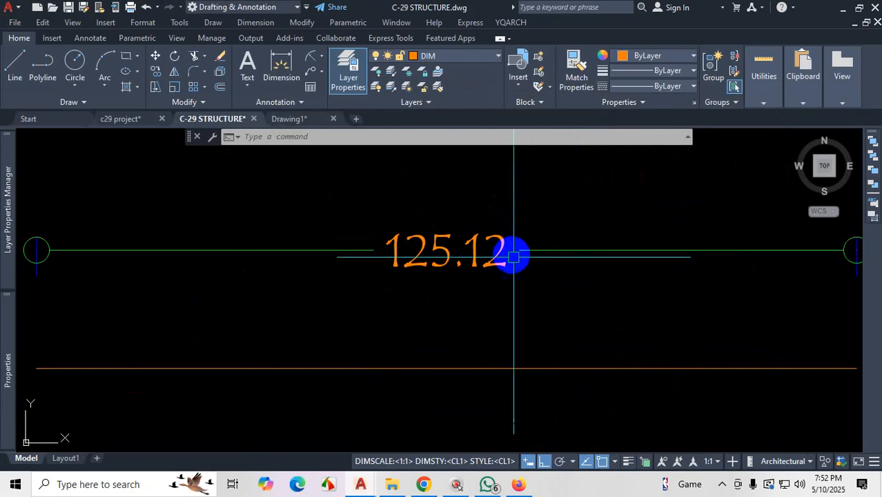
scroll(476, 265, "down", 2)
scroll(481, 274, "down", 2)
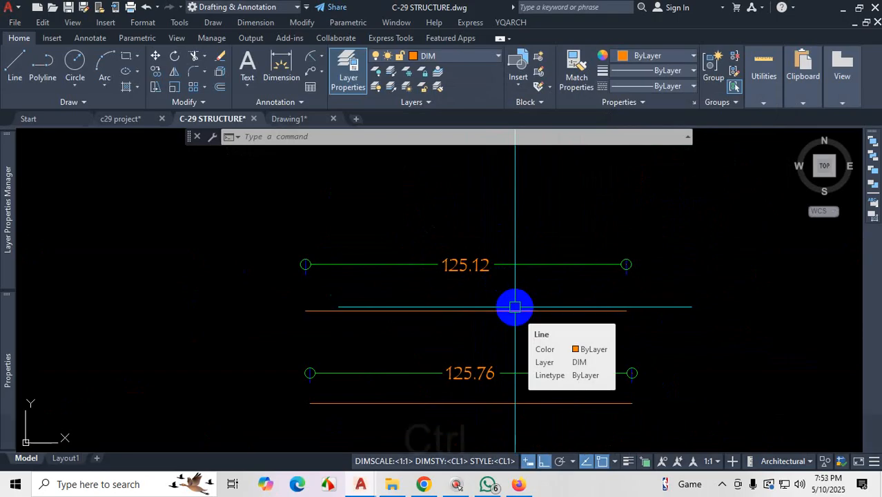
key("ctrl+1")
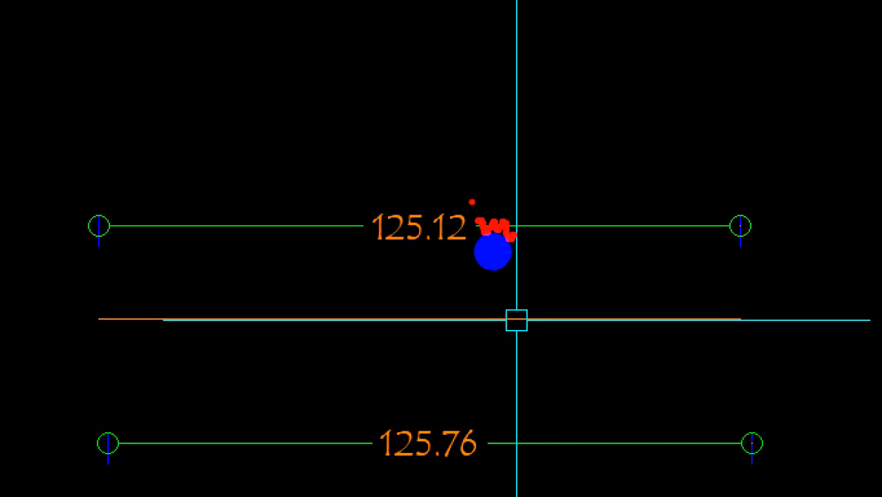
mouse_move(444, 151)
left_mouse_down()
mouse_move(448, 170)
mouse_move(496, 156)
left_mouse_up()
mouse_move(590, 183)
left_mouse_down()
mouse_move(626, 200)
mouse_move(681, 169)
left_mouse_up()
key("Escape")
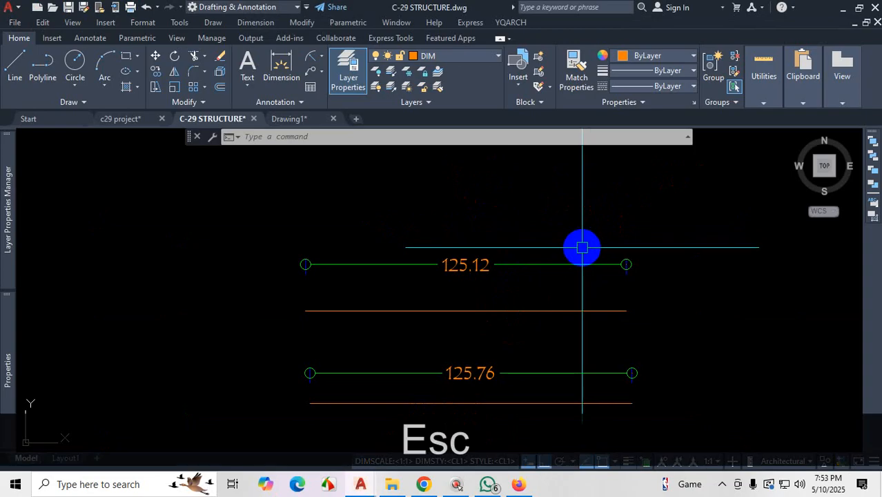
- Open dimension style CL1 for modification at its primary units settings
type("D")
key("Return")
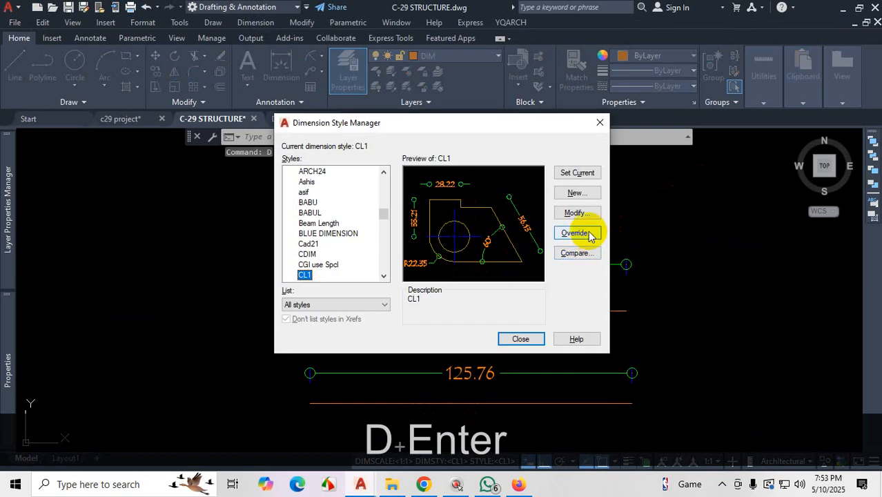
left_click(577, 214)
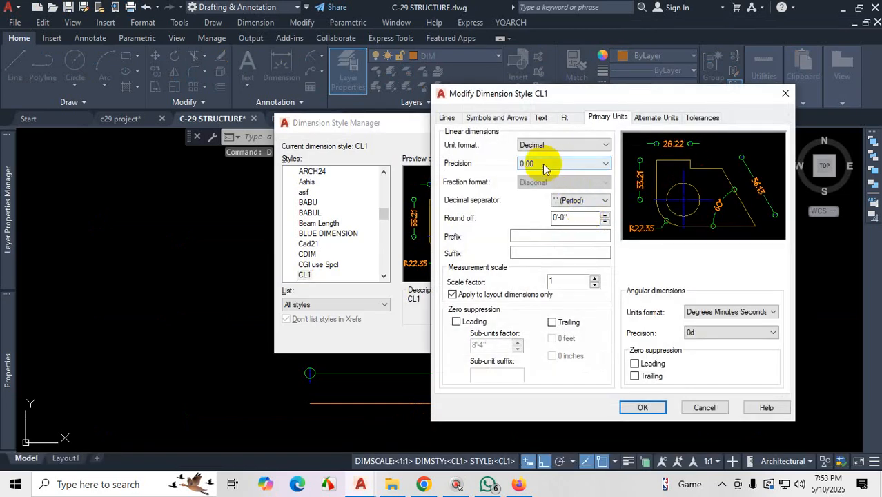
left_click(526, 254)
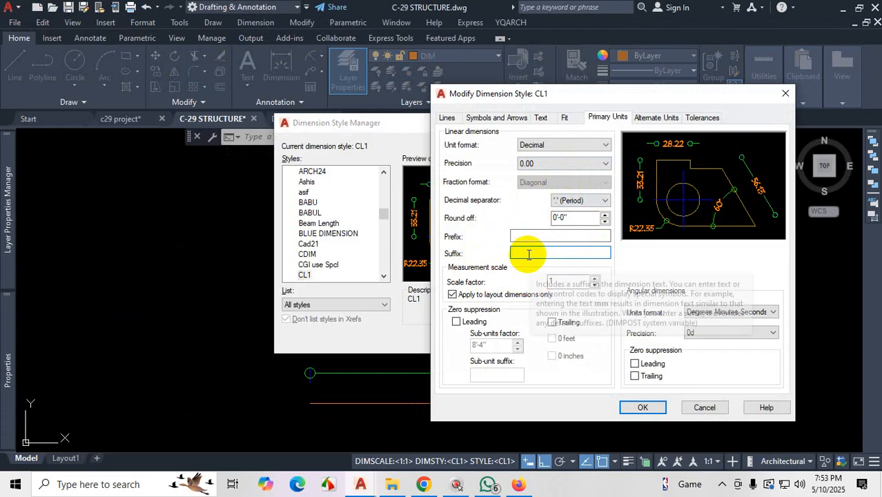
type("MM")
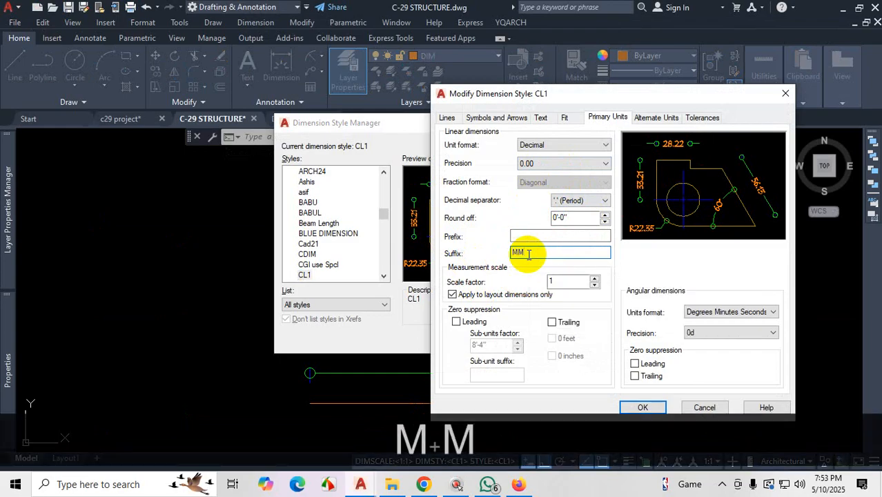
key("BackSpace")
key("BackSpace")
key("Tab")
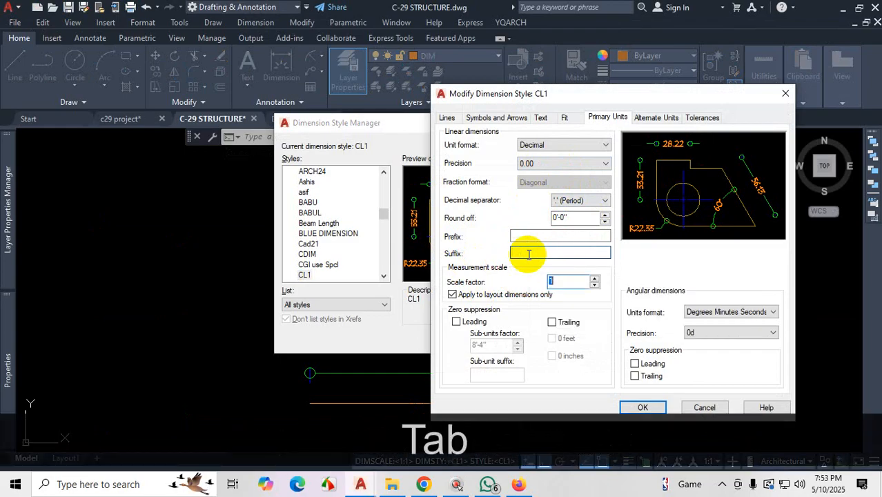
key("Caps_Lock")
type("mm")
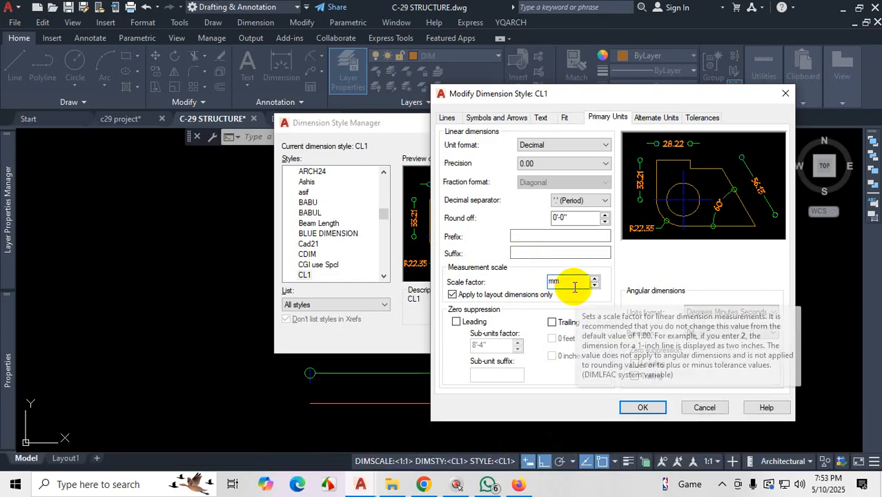
key("BackSpace")
key("BackSpace")
type("1")
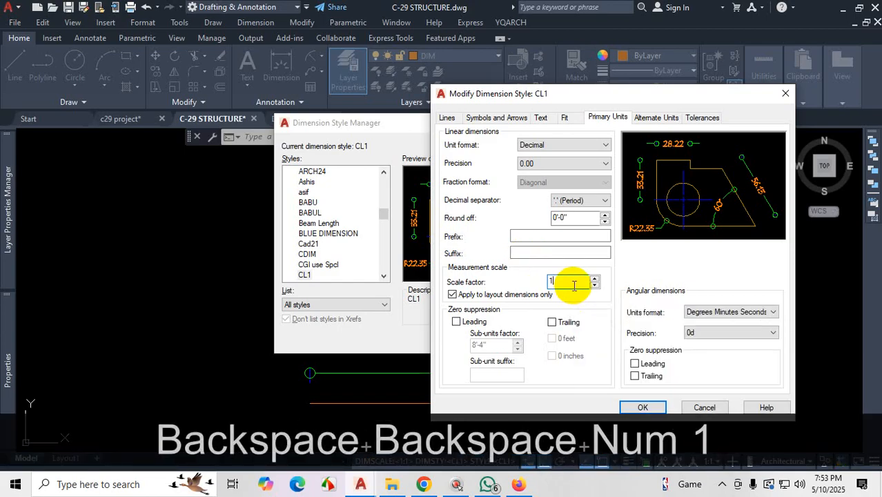
- Add the suffix mm to CL1's linear dimensions, apply the style and check the suffix in the dimension texts
left_click(554, 255)
type("m")
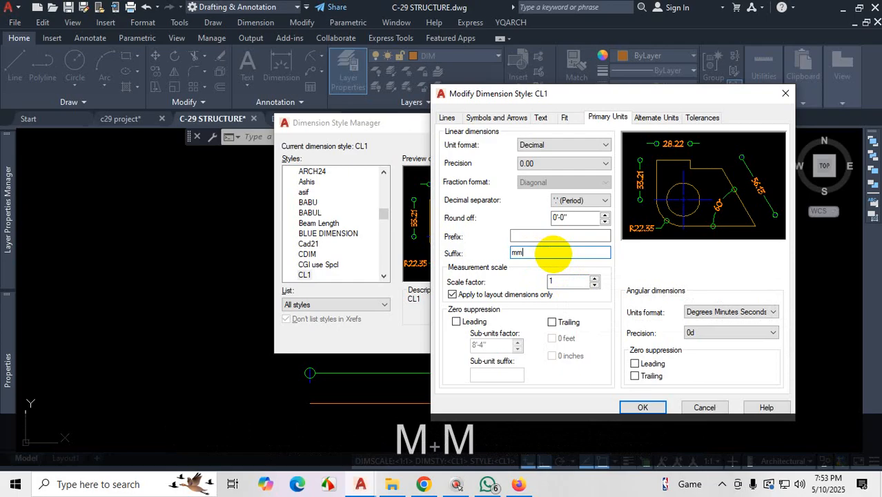
type("m")
left_click(643, 407)
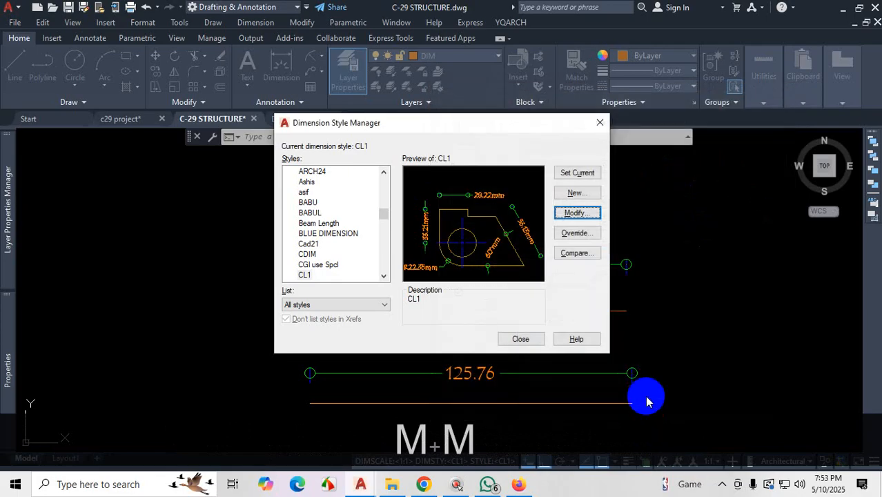
left_click(521, 339)
scroll(620, 325, "down", 2)
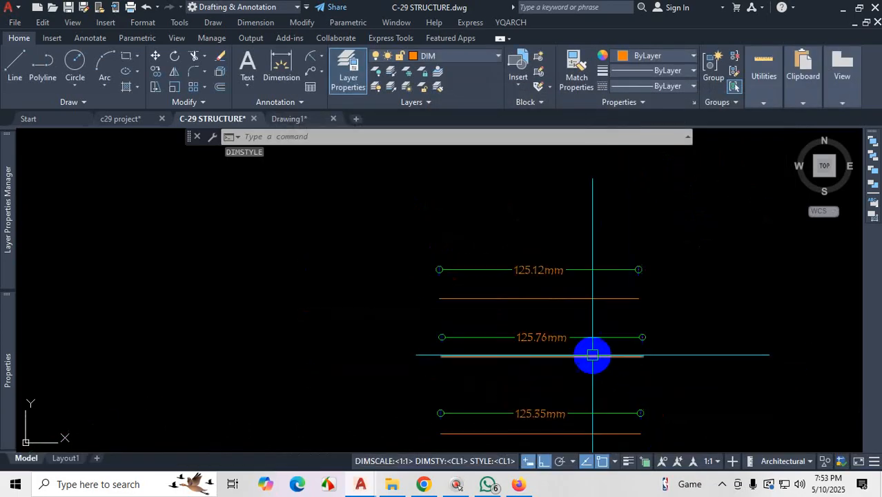
scroll(586, 354, "up", 3)
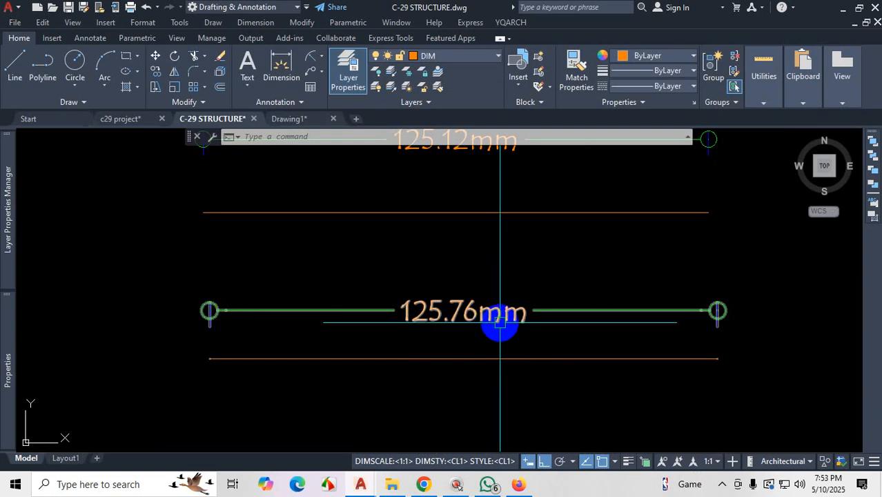
- Look over the sheets of the C-29 STRUCTURE drawing and the details in the c29 project drawing
scroll(493, 326, "down", 5)
scroll(497, 328, "down", 8)
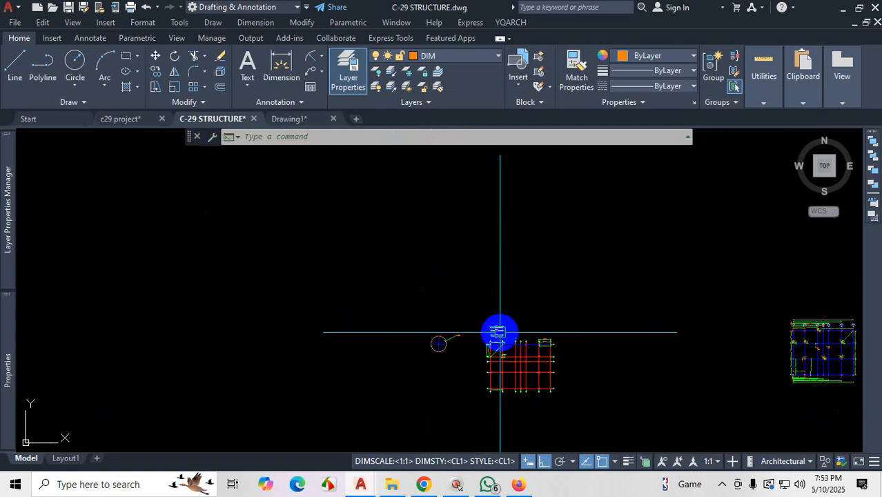
scroll(524, 322, "up", 6)
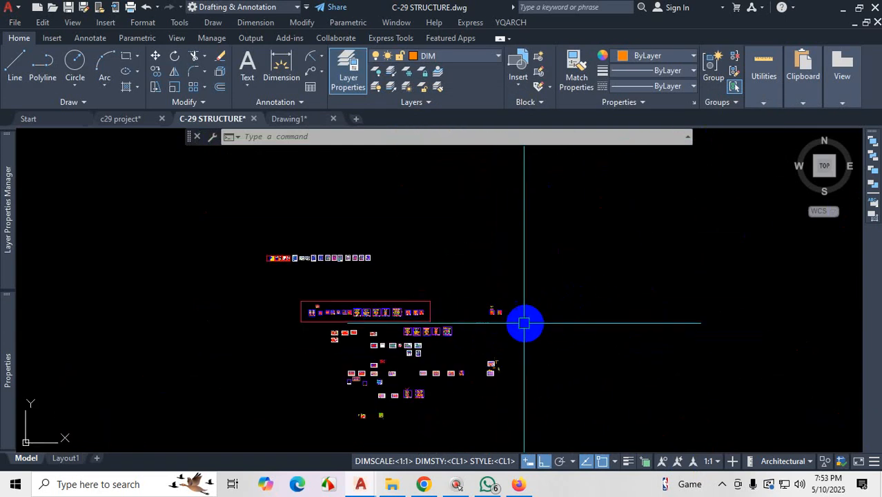
scroll(480, 358, "down", 4)
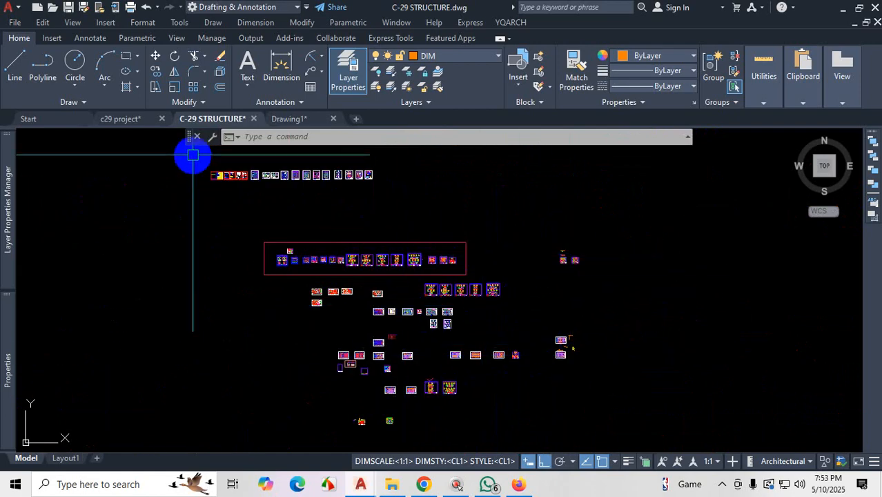
left_click(128, 119)
scroll(387, 286, "down", 5)
scroll(367, 298, "up", 8)
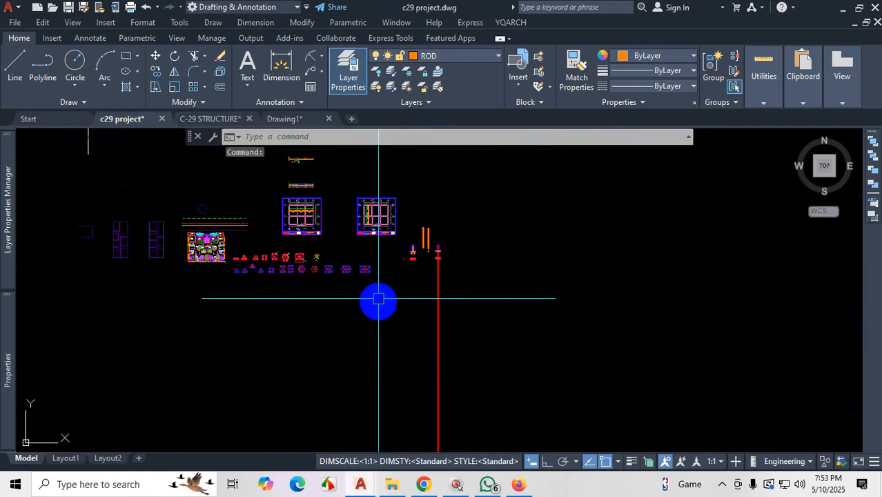
scroll(358, 232, "up", 5)
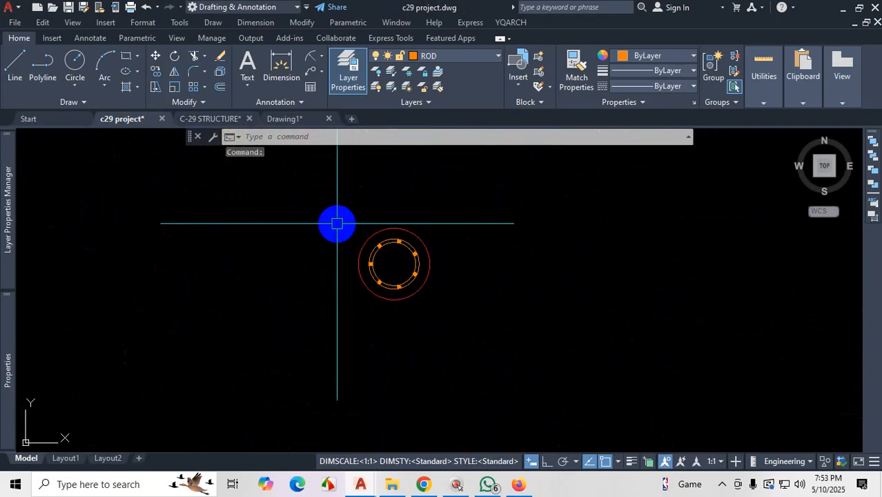
- Switch to Firefox and look through the beam sections and footing details in Project PDF.pdf
left_click(519, 485)
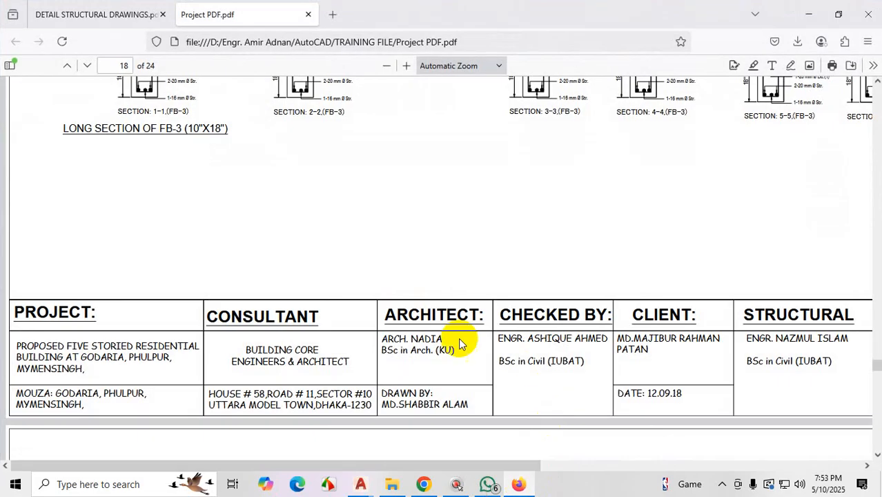
scroll(492, 359, "up", 15)
scroll(511, 407, "up", 15)
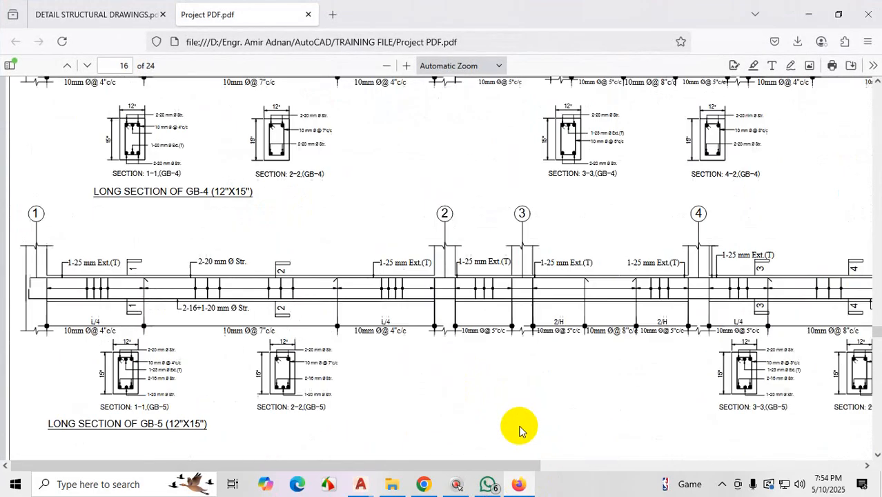
scroll(522, 435, "up", 10)
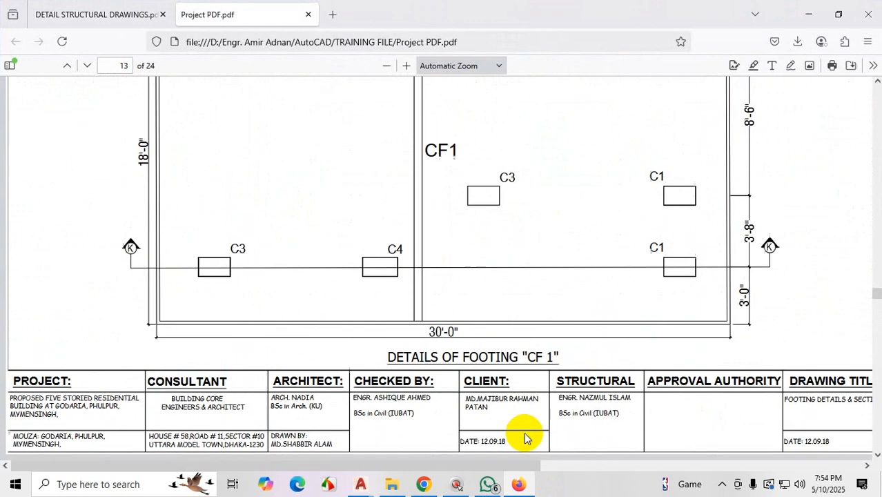
scroll(522, 433, "down", 2)
- Find the pile details on page 6 of DETAIL STRUCTURAL DRAWINGS.pdf and examine sections 1-1 and 2-2 at 100% zoom
left_click(134, 16)
scroll(372, 276, "up", 15)
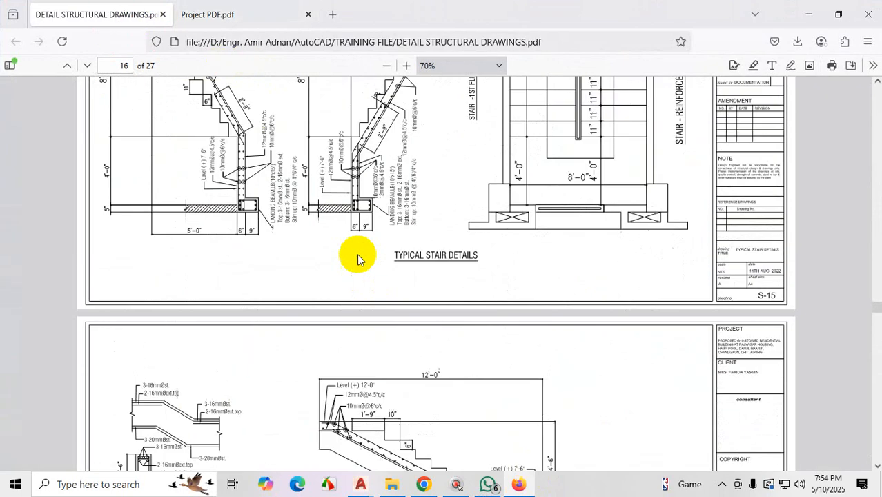
left_click_drag(876, 268, 879, 172)
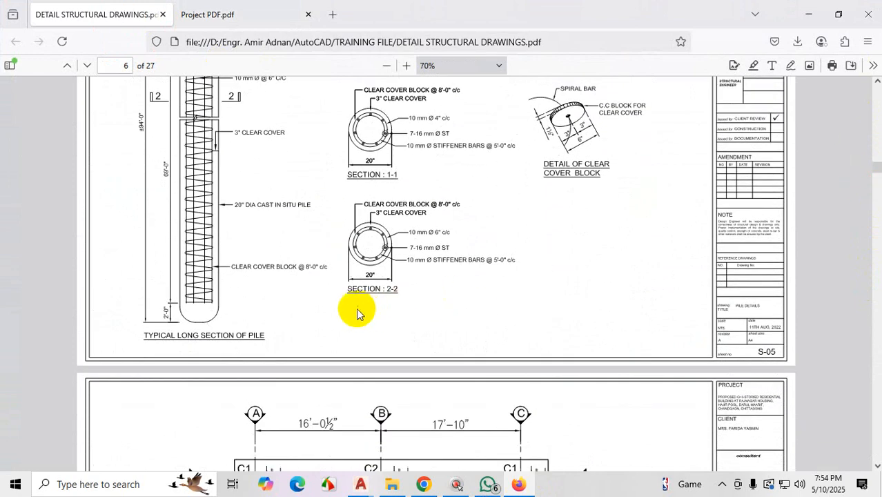
left_click(405, 67)
left_click(405, 67)
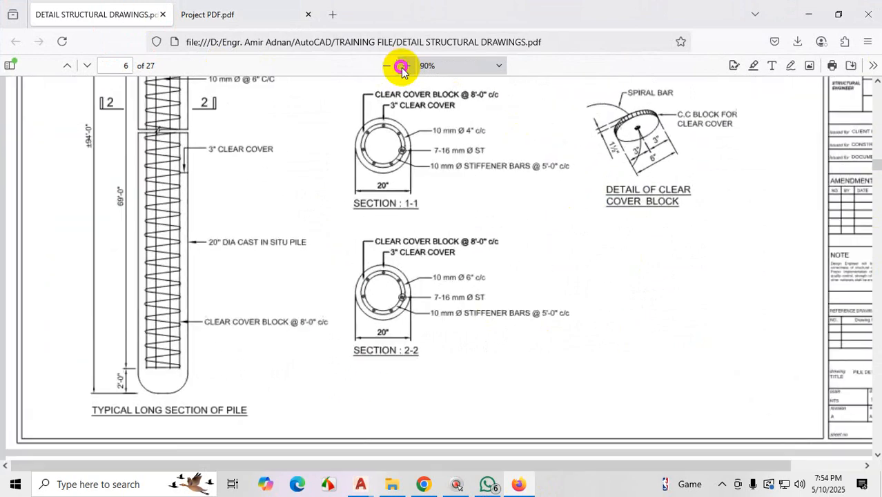
left_click(405, 67)
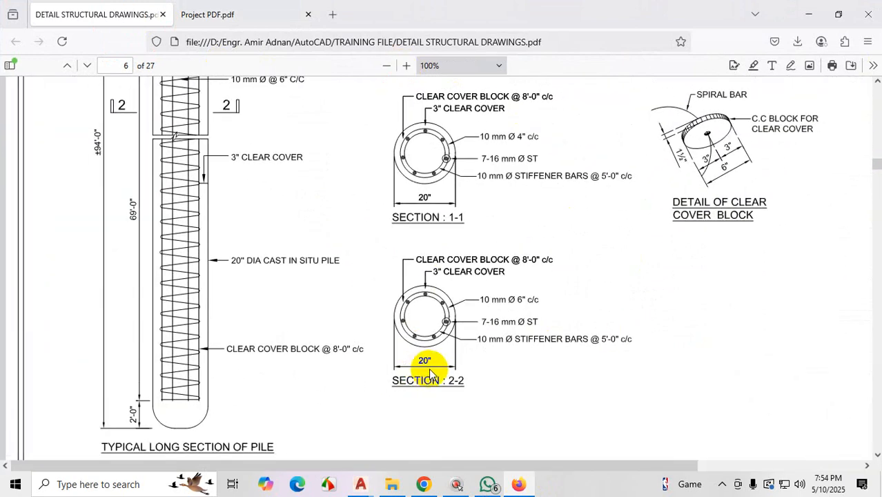
left_click(859, 13)
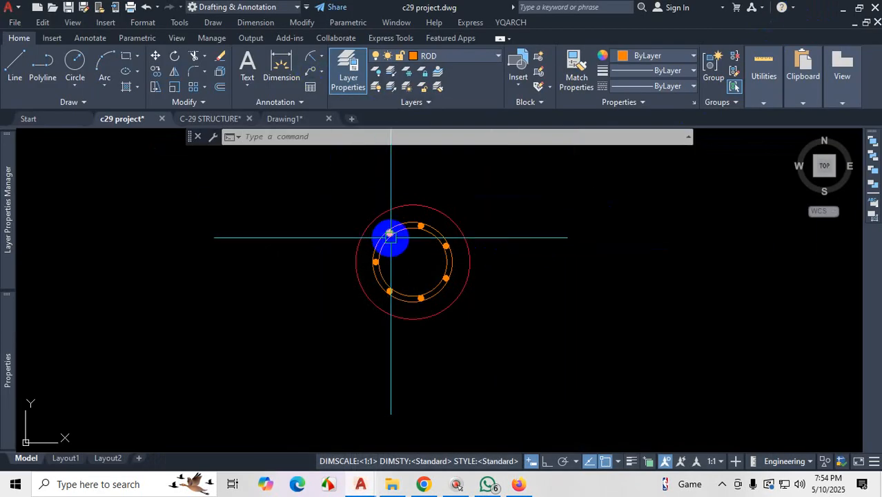
type("D")
key("Return")
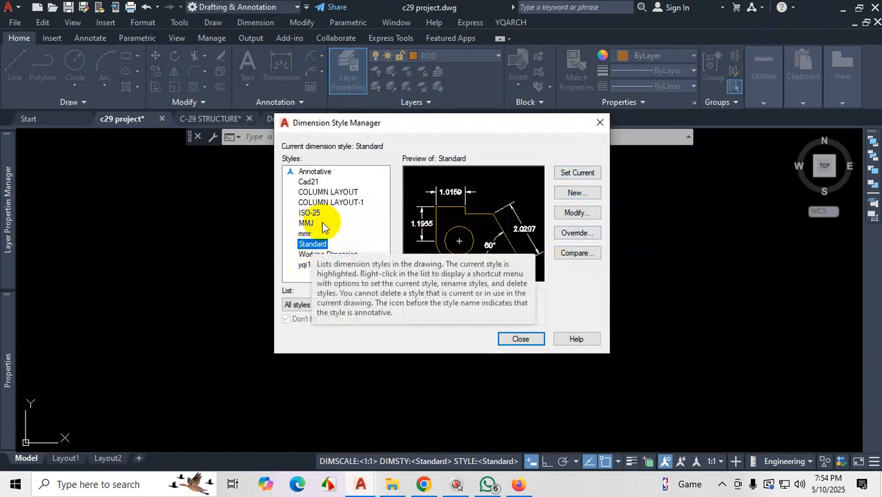
left_click(600, 123)
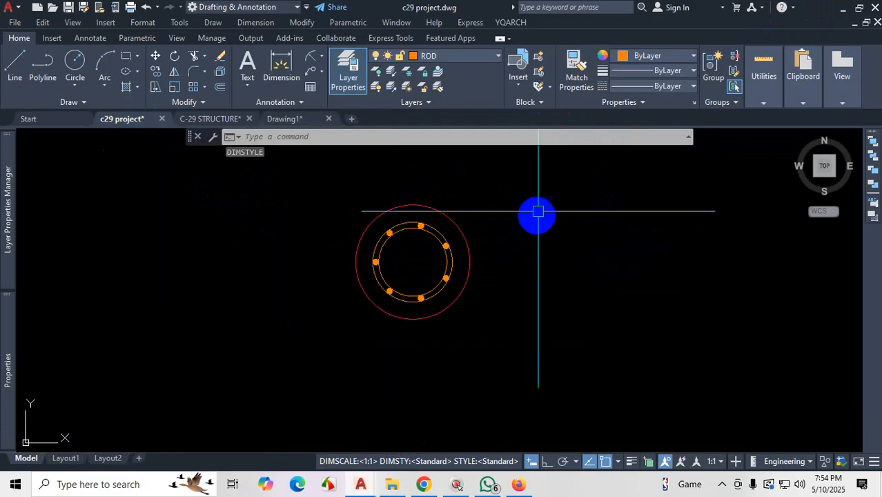
- Copy the circular pile section with its rods from the c29 project drawing into the empty area beside the column grid in C-29 STRUCTURE
left_click(531, 159)
left_click(285, 350)
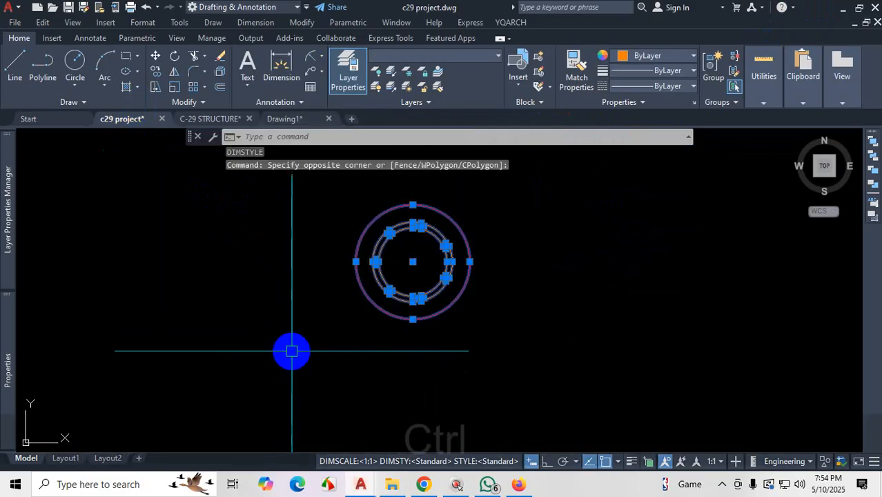
key("ctrl+c")
left_click(220, 118)
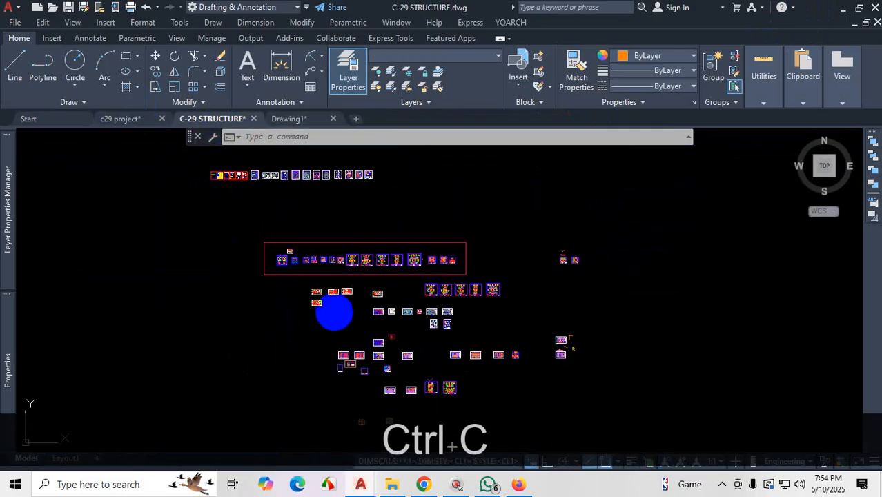
key("ctrl+v")
scroll(420, 321, "up", 3)
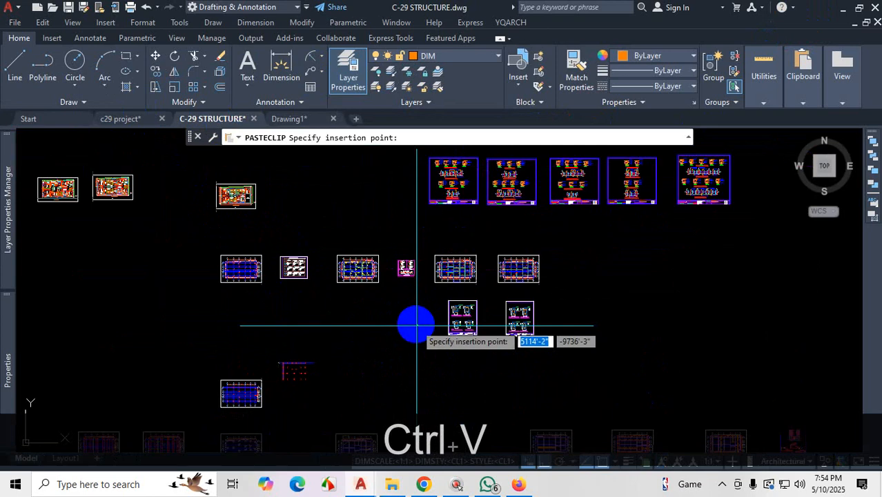
scroll(414, 325, "down", 3)
scroll(430, 341, "up", 4)
scroll(352, 388, "up", 6)
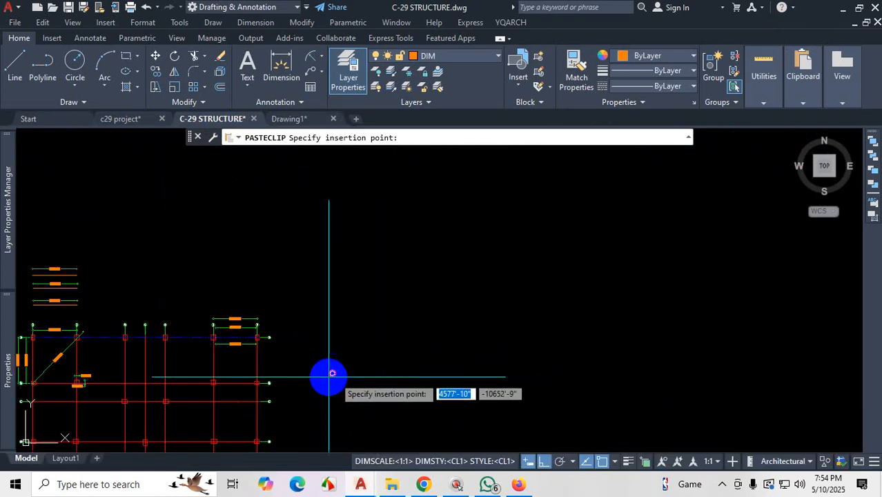
left_click(370, 310)
key("Escape")
scroll(388, 299, "up", 5)
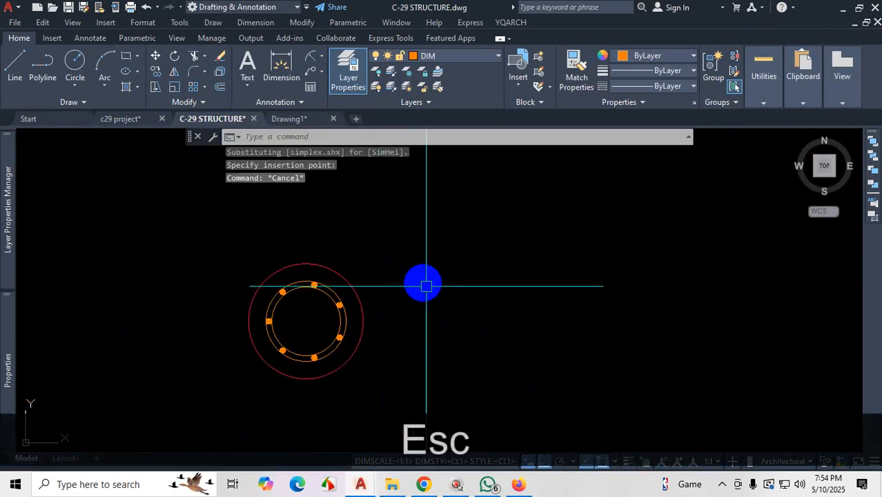
- Set the CL1 dimension style's linear unit format to Architectural and apply the change
type("d")
key("Escape")
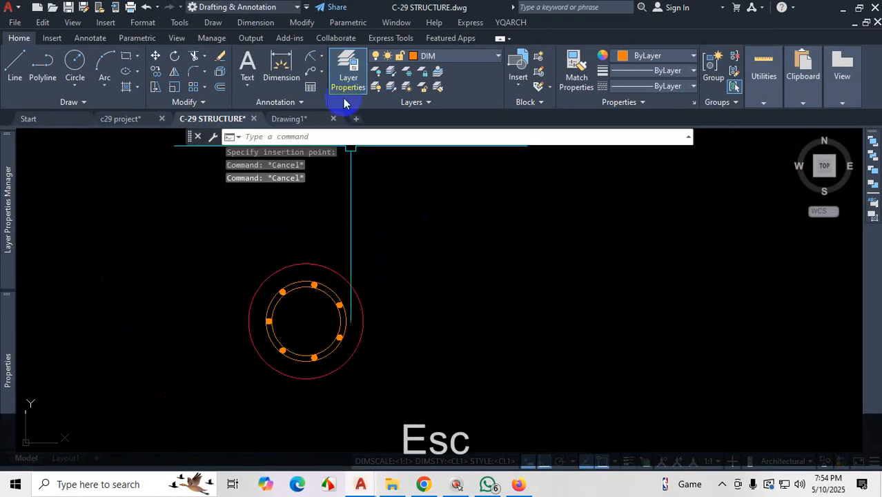
type("d")
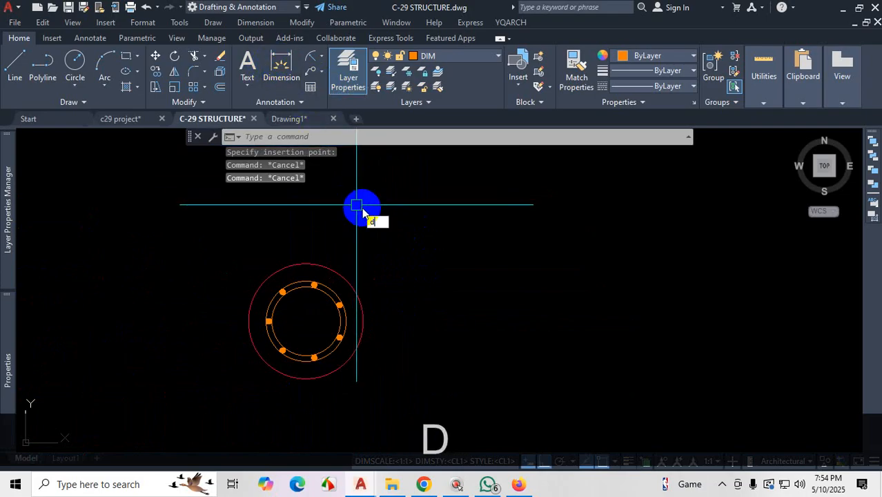
key("Return")
left_click(576, 213)
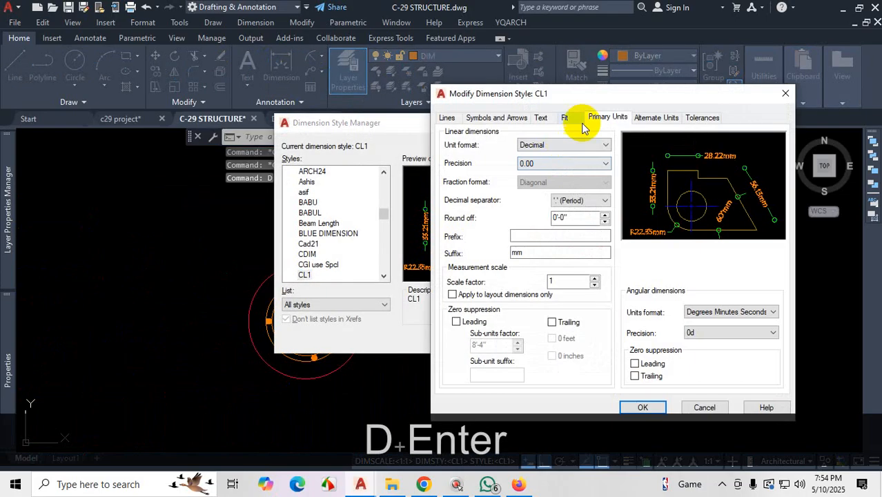
left_click(583, 145)
left_click(549, 181)
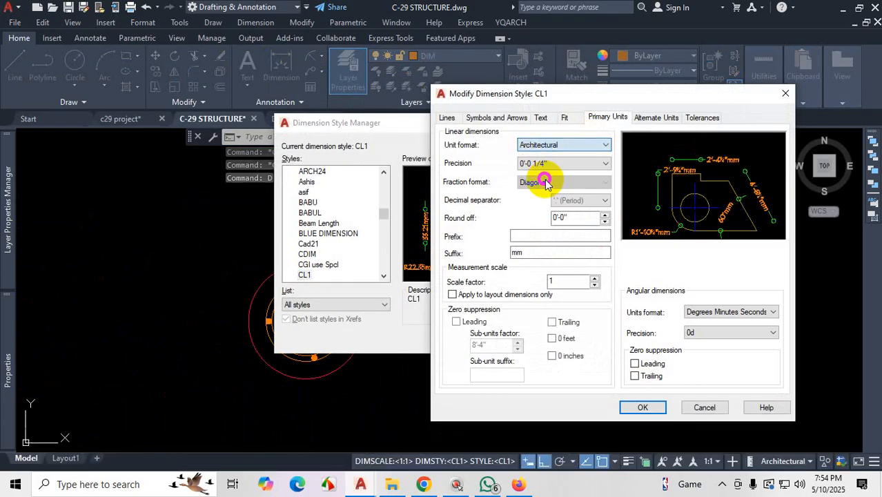
left_click(643, 406)
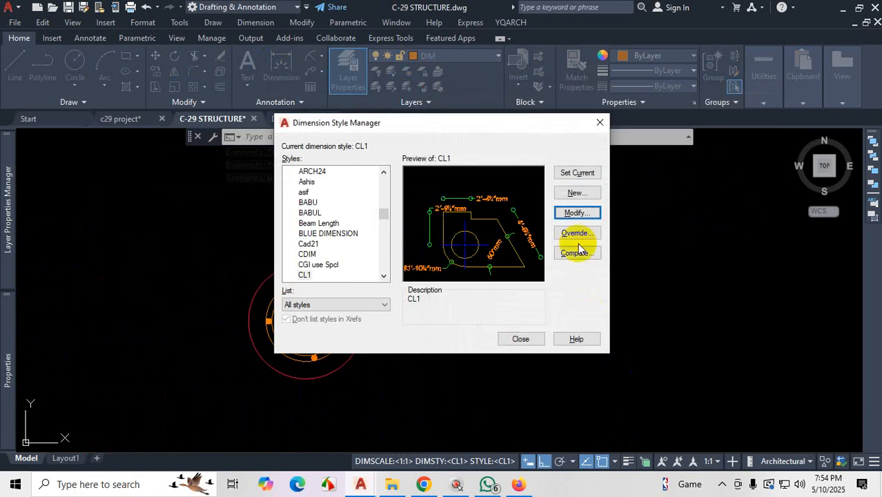
left_click(528, 343)
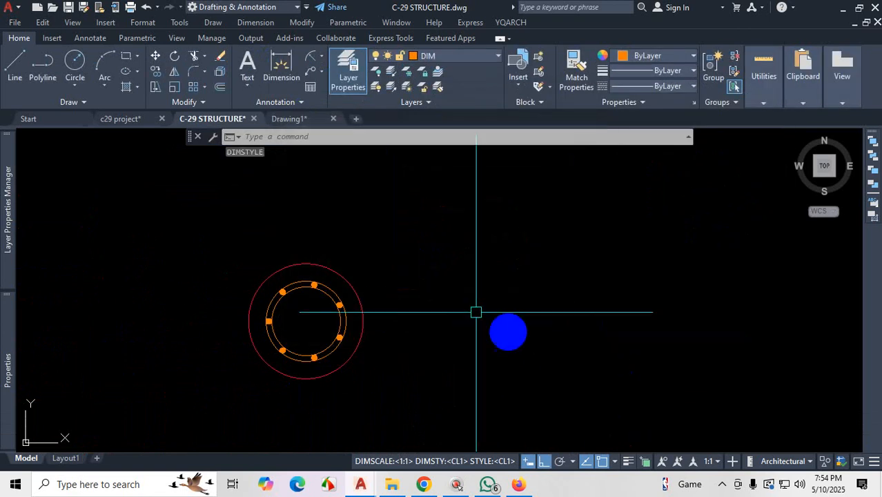
- Dimension the outer circle's width between its two side quadrants, placing the dimension line below the pile section
left_click(283, 73)
left_click(238, 322)
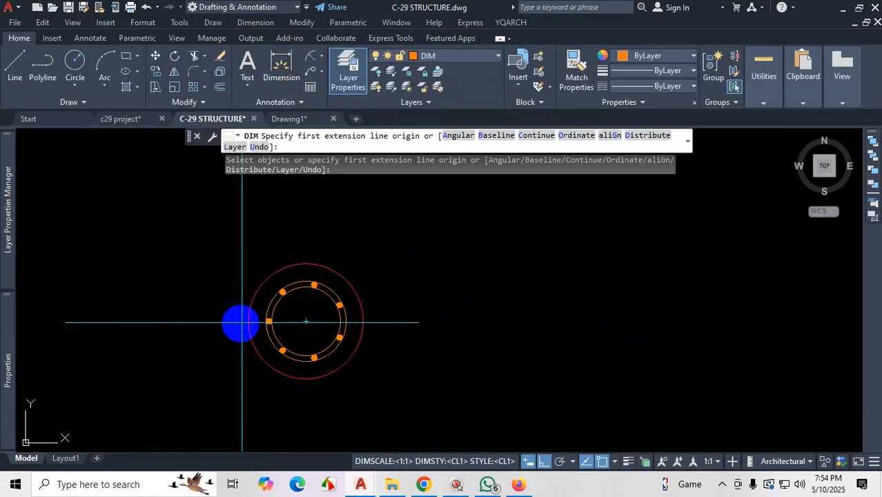
left_click(248, 320)
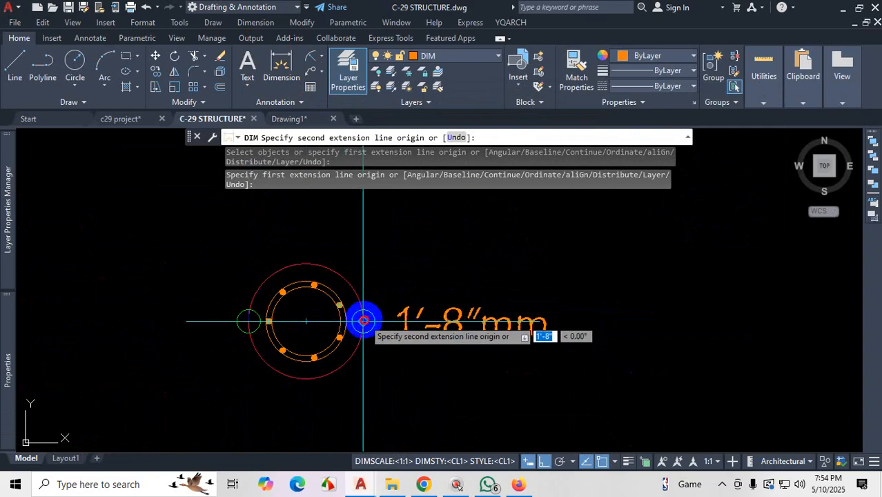
left_click(366, 314)
left_click(343, 350)
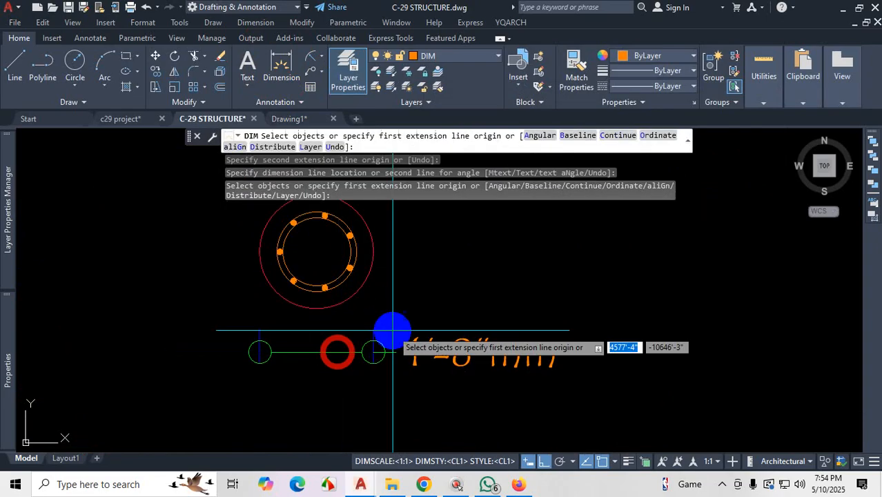
key("Escape")
scroll(575, 415, "up", 2)
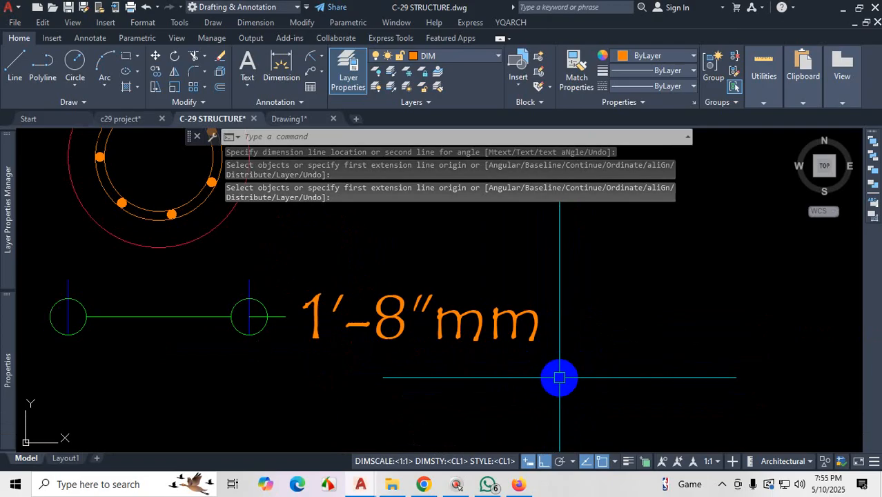
- Remove the mm suffix from CL1's linear dimensions and apply the style
type("D")
key("Return")
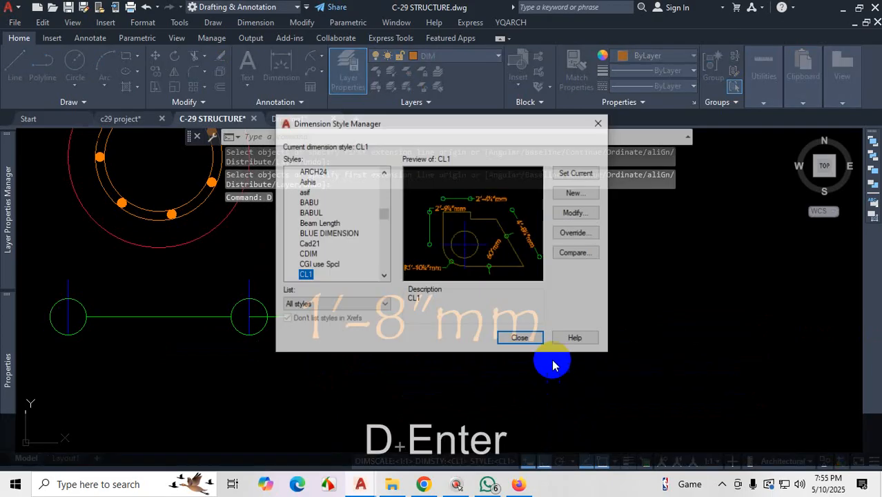
left_click(576, 212)
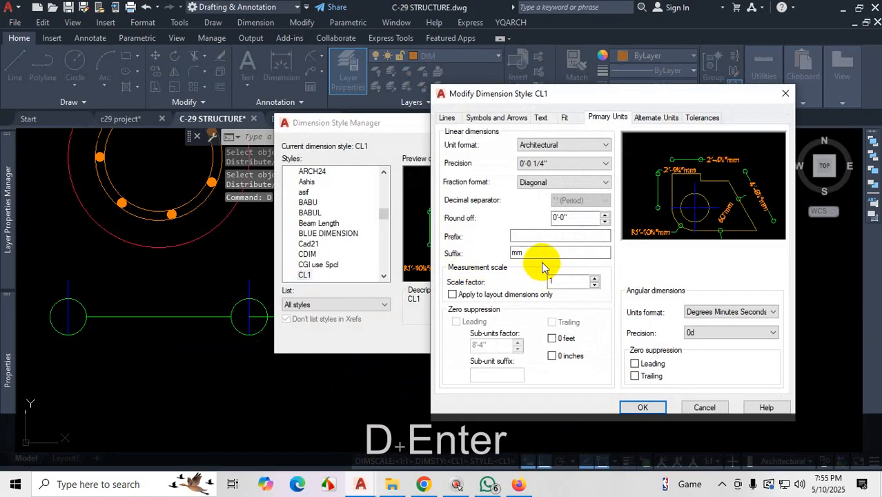
double_click(535, 254)
key("BackSpace")
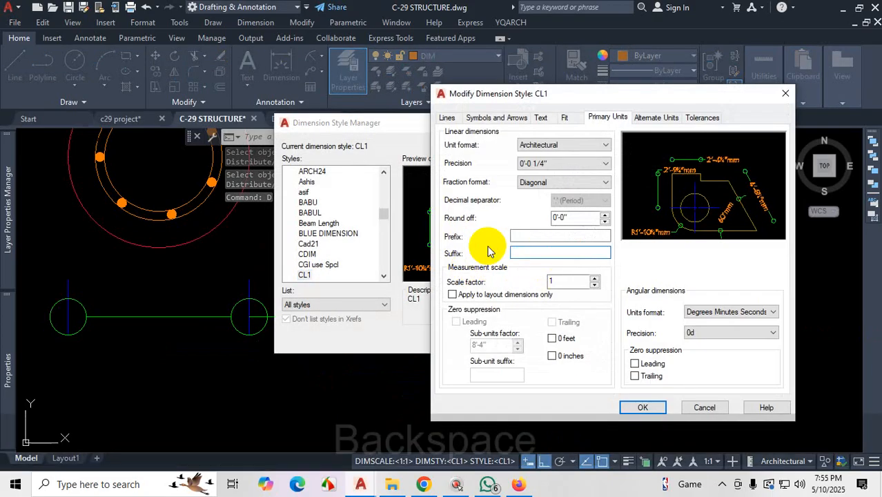
left_click(640, 407)
left_click(520, 338)
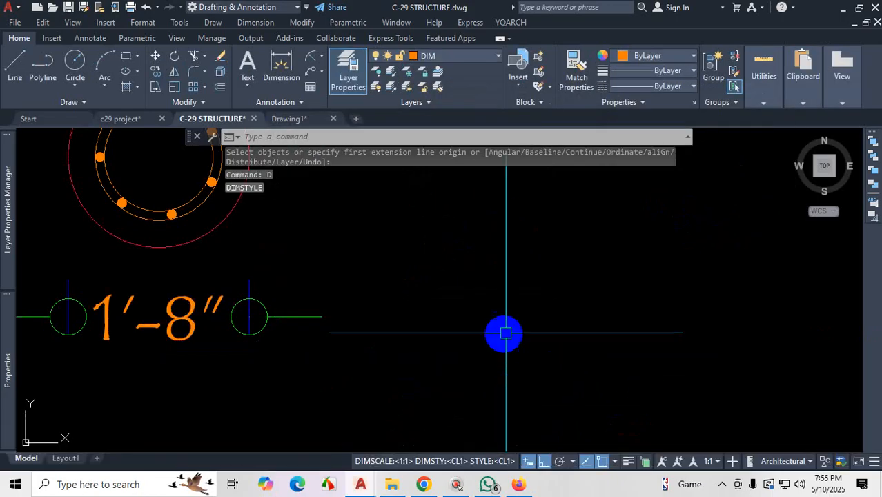
scroll(451, 370, "down", 2)
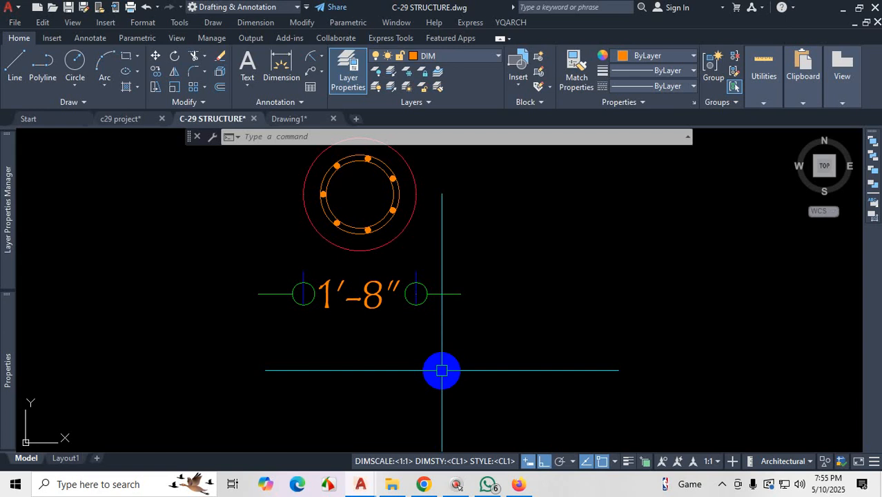
- Check the pile section's width dimension in the DETAIL STRUCTURAL DRAWINGS PDF and return to the drawing
left_click(509, 487)
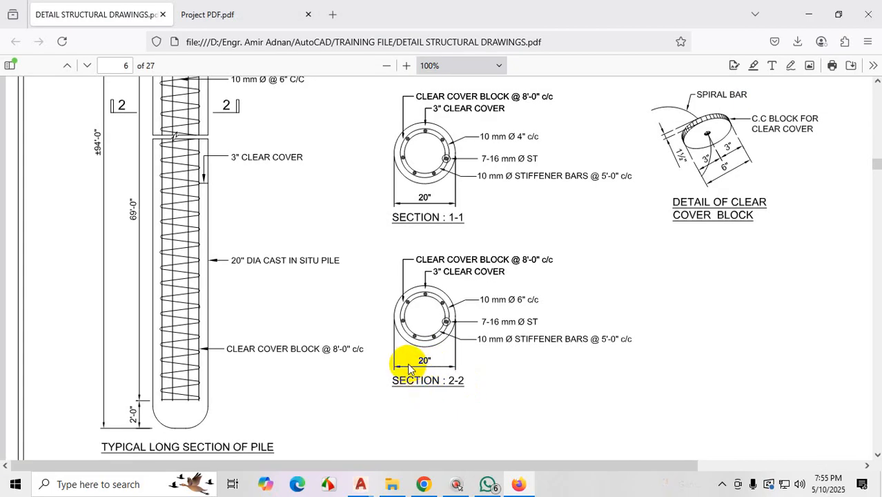
left_click(803, 19)
key("Escape")
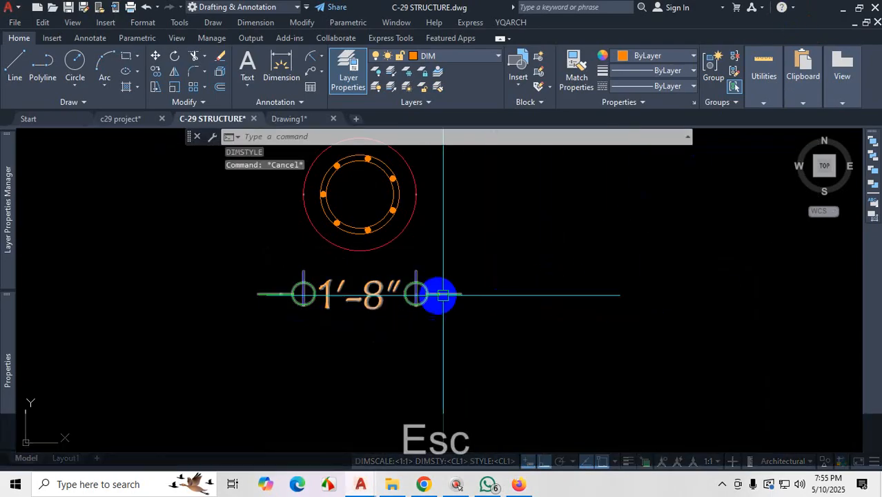
- Replace the text of the pile section's width dimension with 20" directly in place, and undo the text edit
scroll(434, 290, "up", 3)
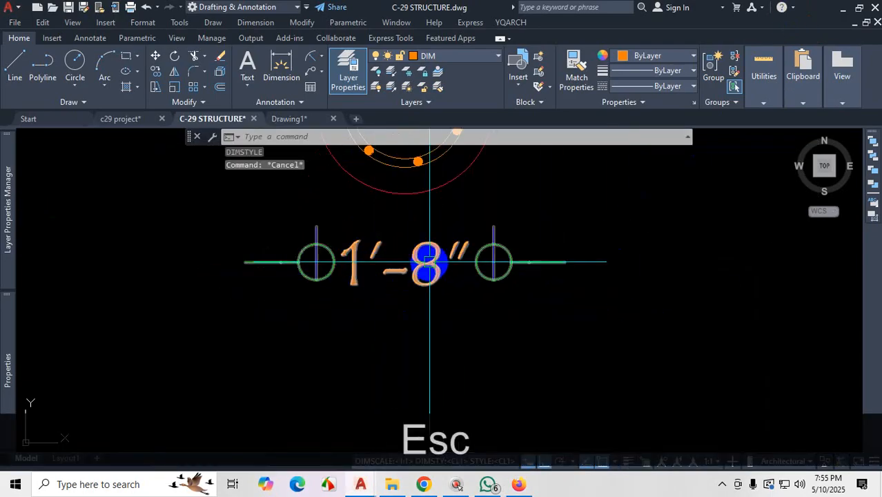
double_click(430, 262)
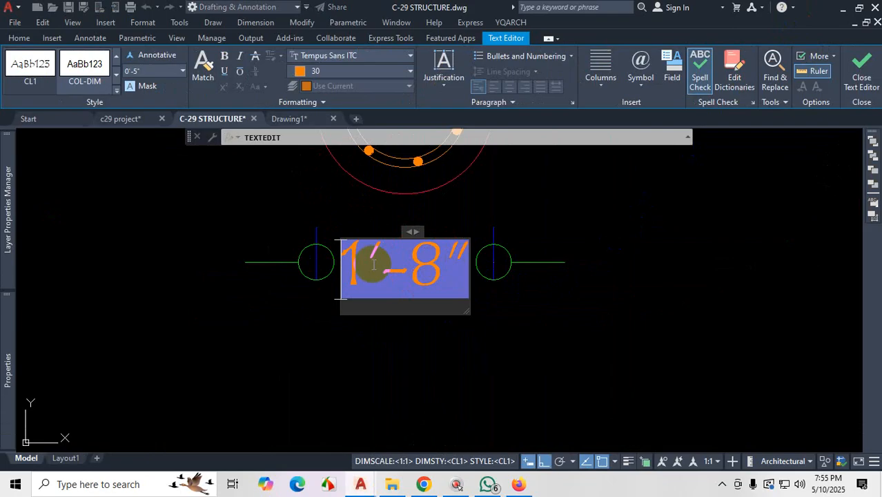
left_click(409, 270)
type("20\"")
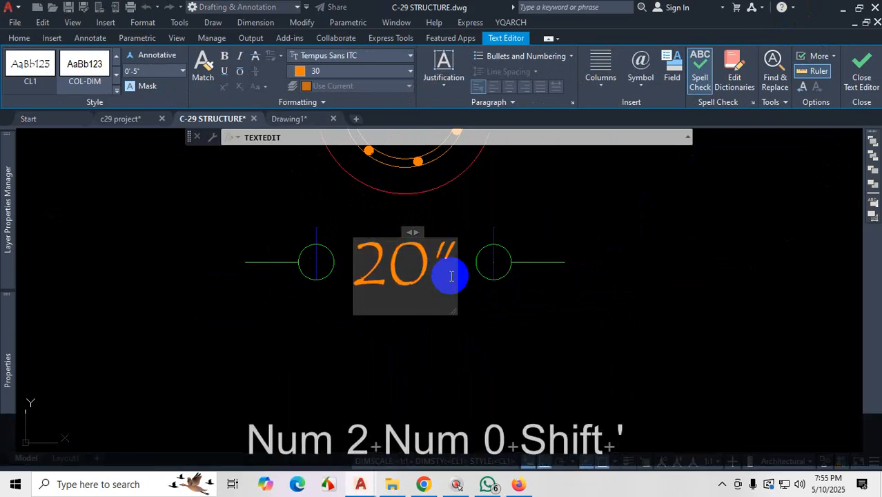
key("Escape")
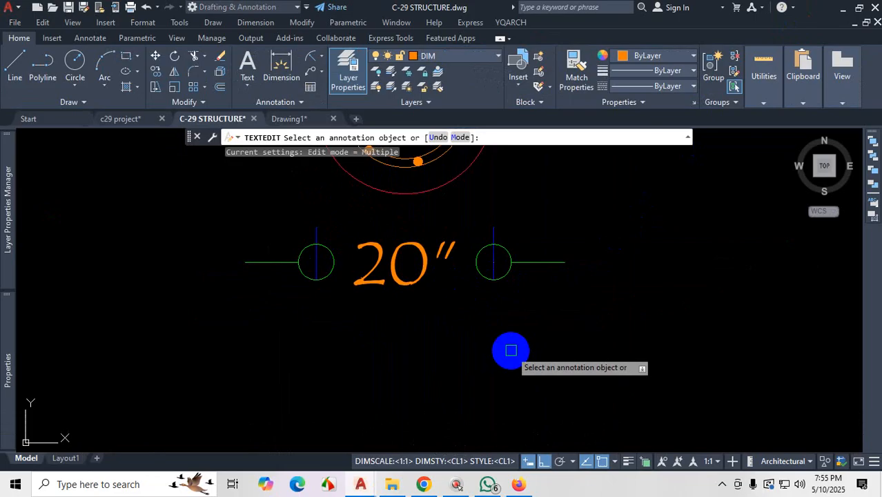
key("ctrl+z")
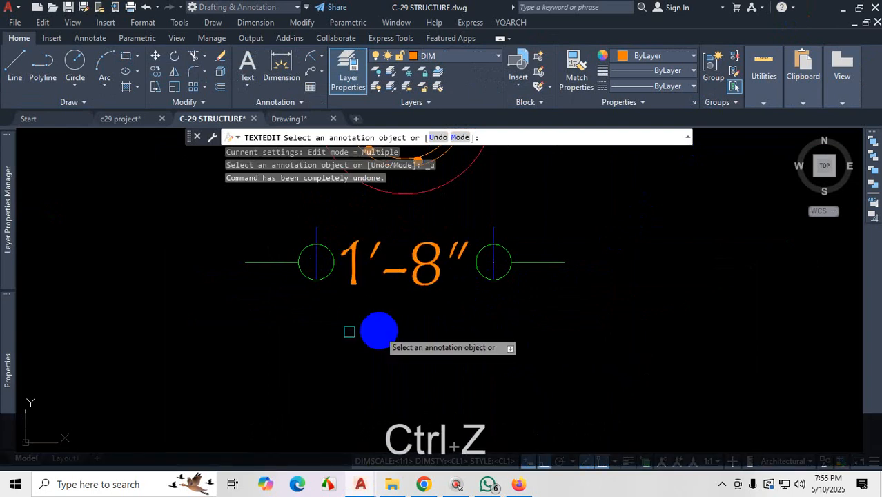
key("Escape")
- Select the pile section's width dimension and examine its properties, from lines and arrows to the text settings
left_click(446, 253)
left_click(392, 286)
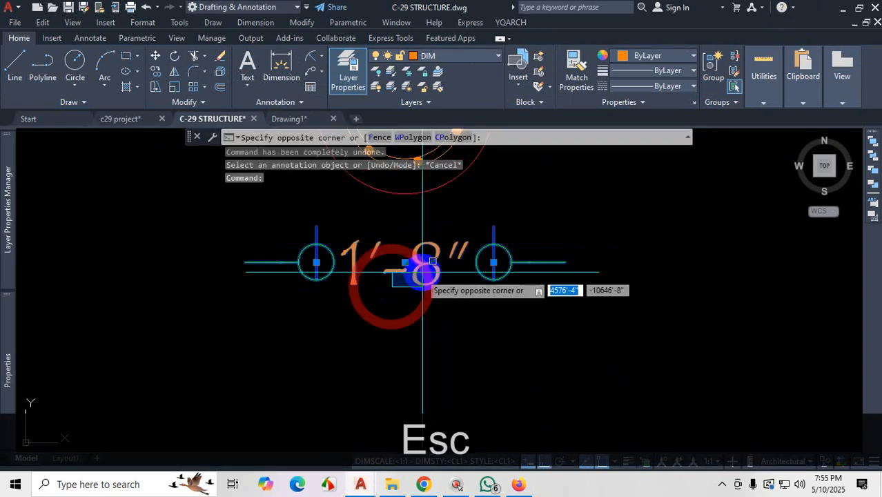
key("Escape")
left_click(437, 335)
left_click(424, 244)
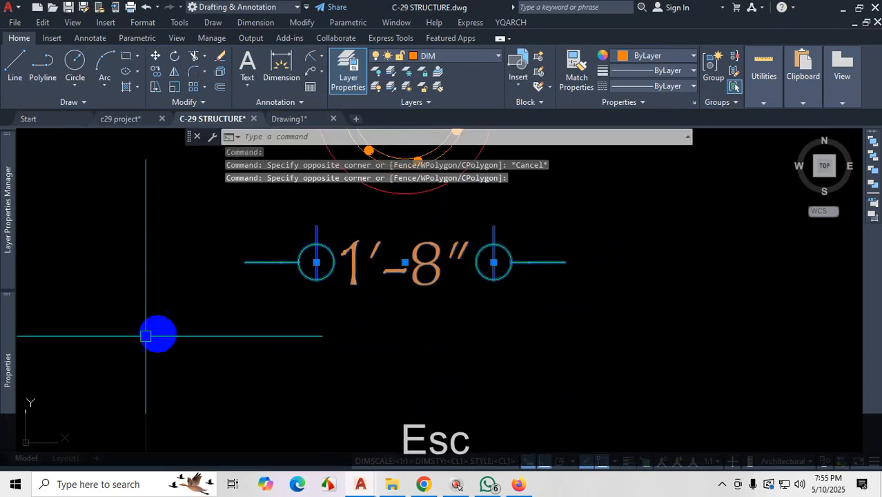
mouse_move(8, 341)
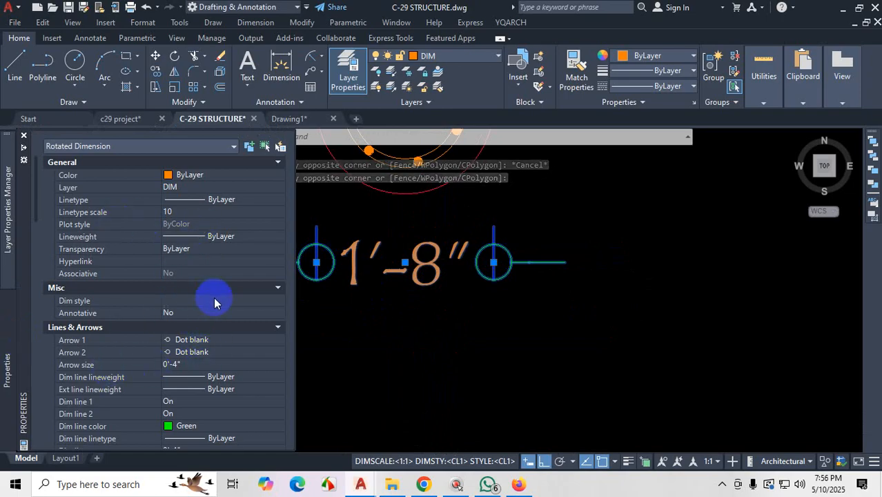
scroll(211, 300, "down", 6)
scroll(213, 305, "down", 2)
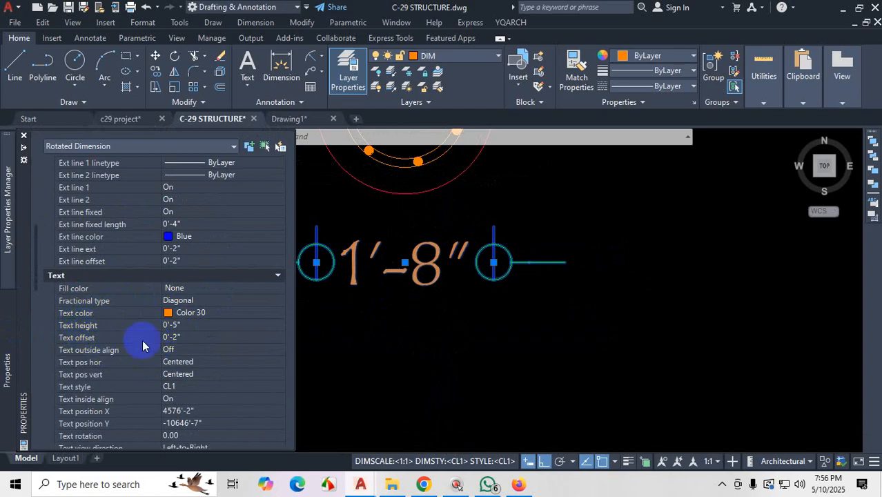
scroll(181, 364, "down", 2)
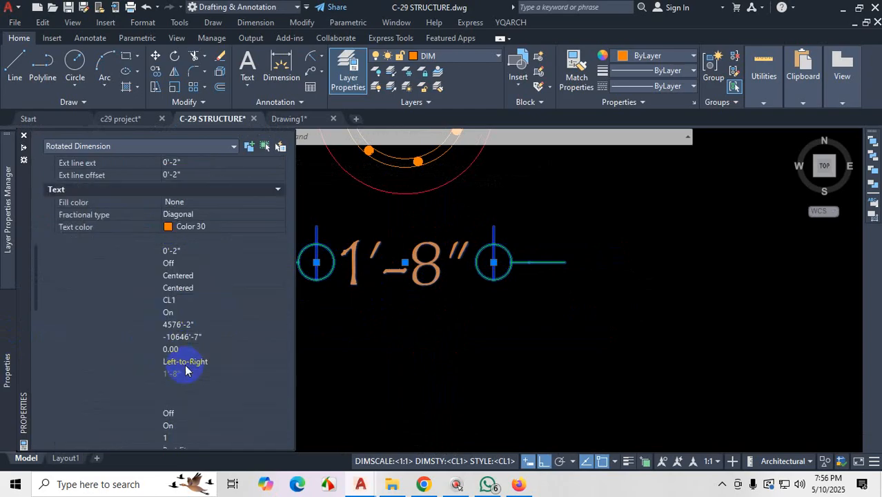
scroll(207, 359, "down", 2)
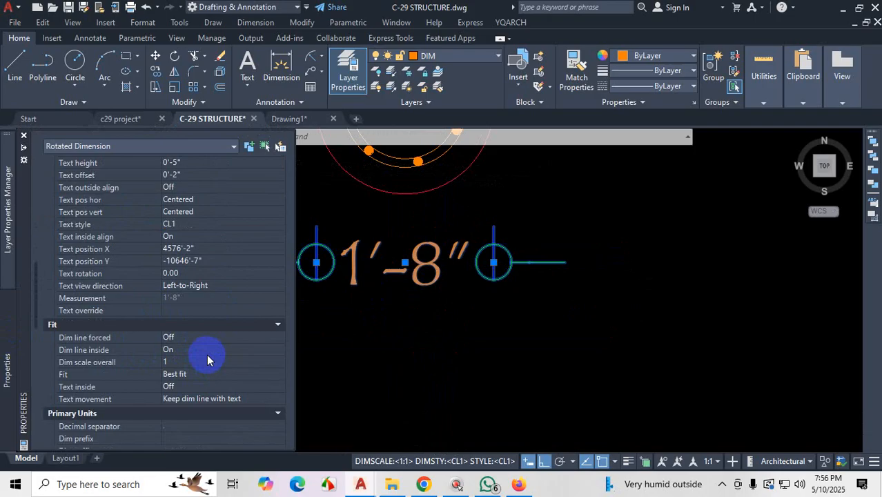
scroll(207, 358, "down", 4)
scroll(207, 358, "up", 12)
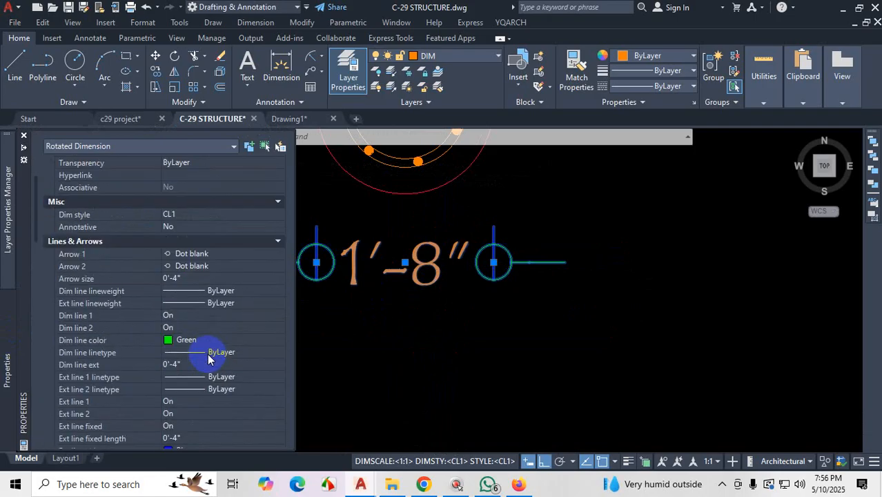
scroll(209, 356, "down", 4)
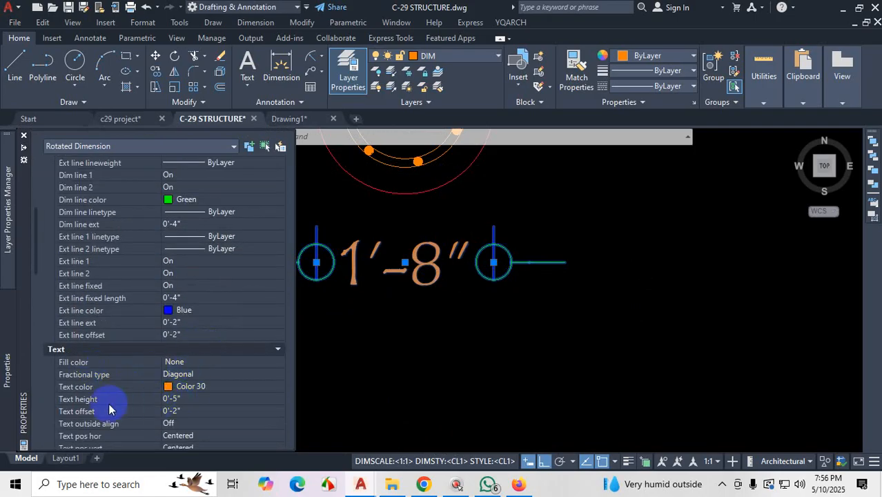
scroll(181, 414, "down", 2)
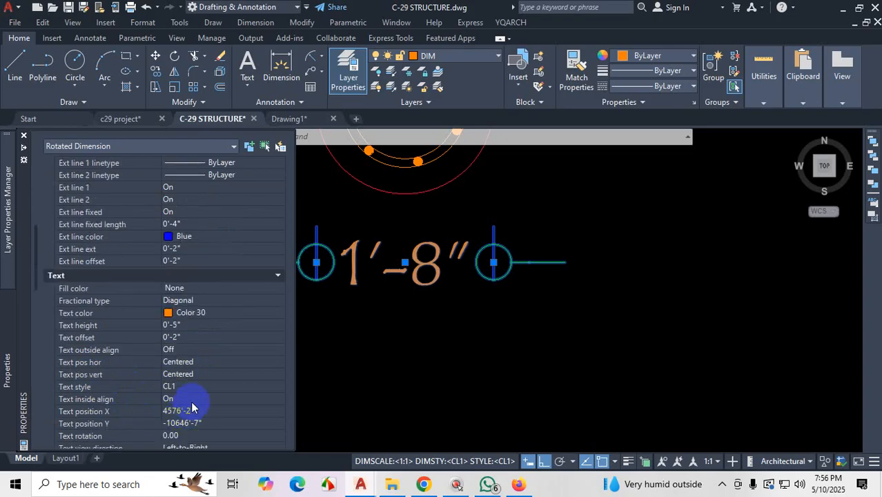
scroll(190, 410, "down", 2)
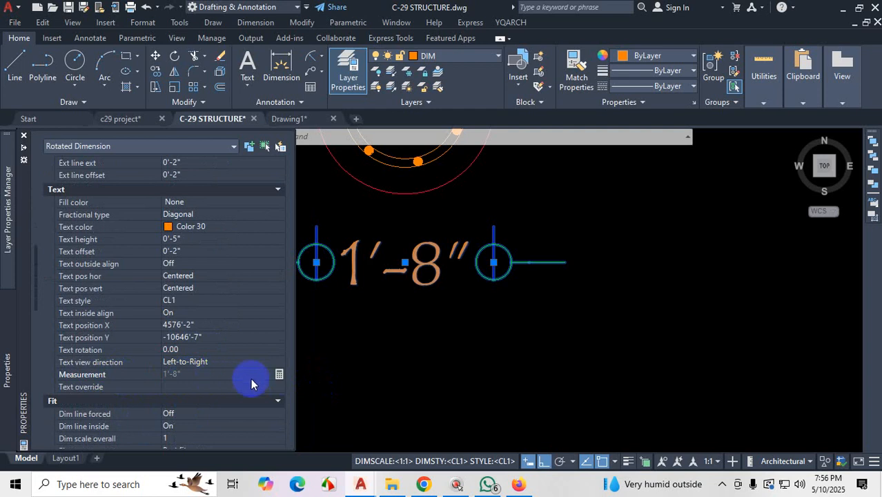
- Set the selected dimension's text override to 20" in its properties, and undo the override
left_click(176, 387)
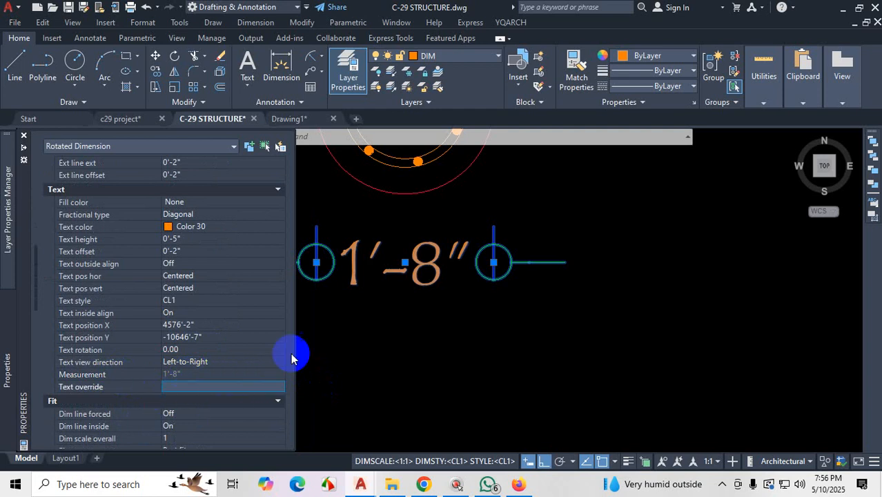
type("20")
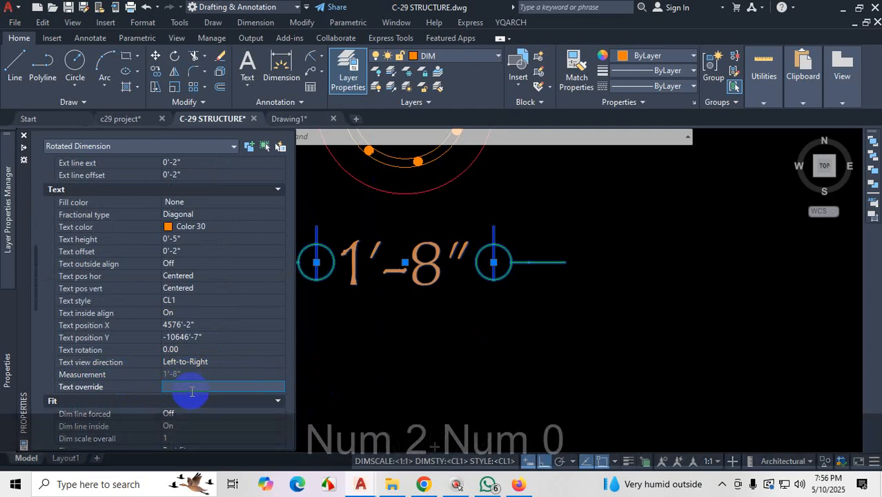
type("20")
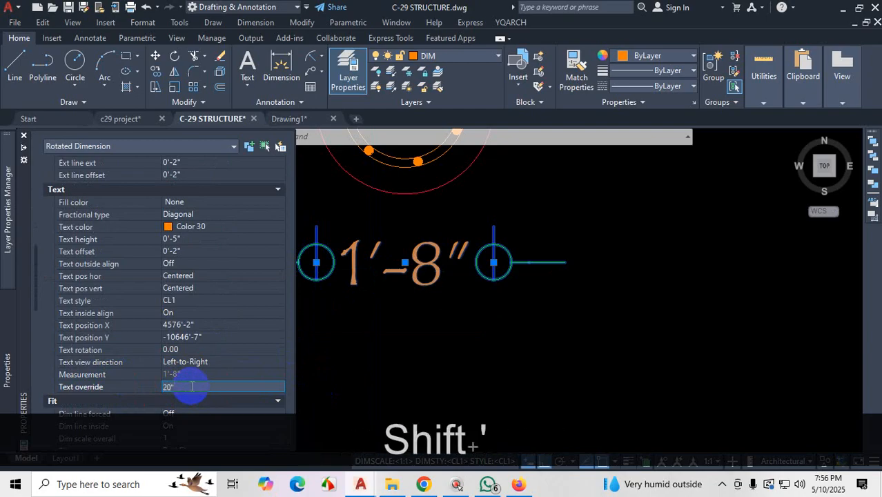
type("\"")
key("Return")
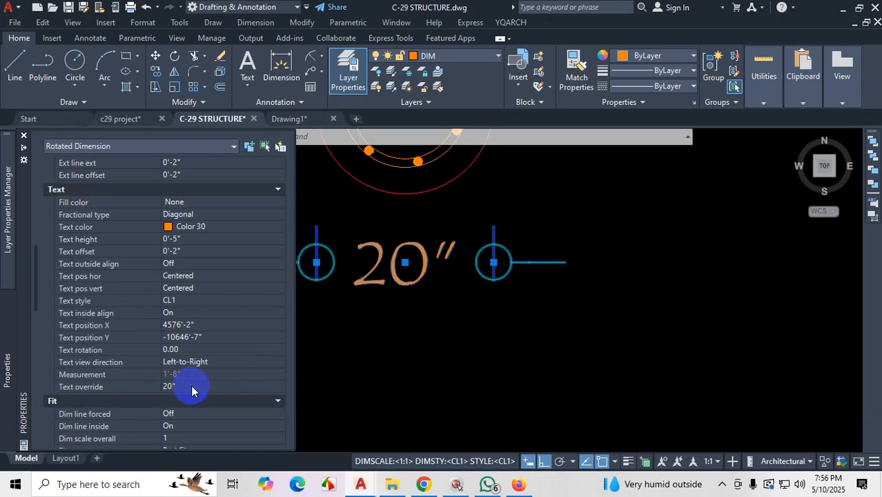
left_click(161, 389)
key("Escape")
key("Escape")
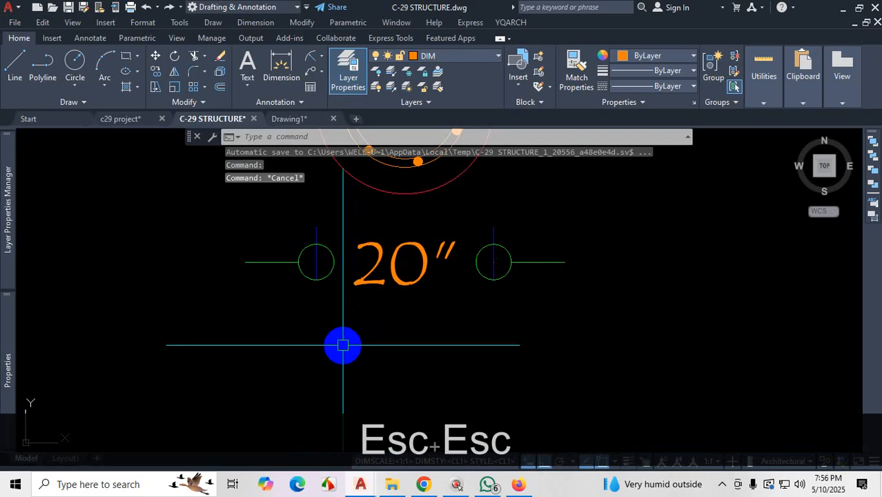
key("ctrl+z")
scroll(339, 343, "down", 4)
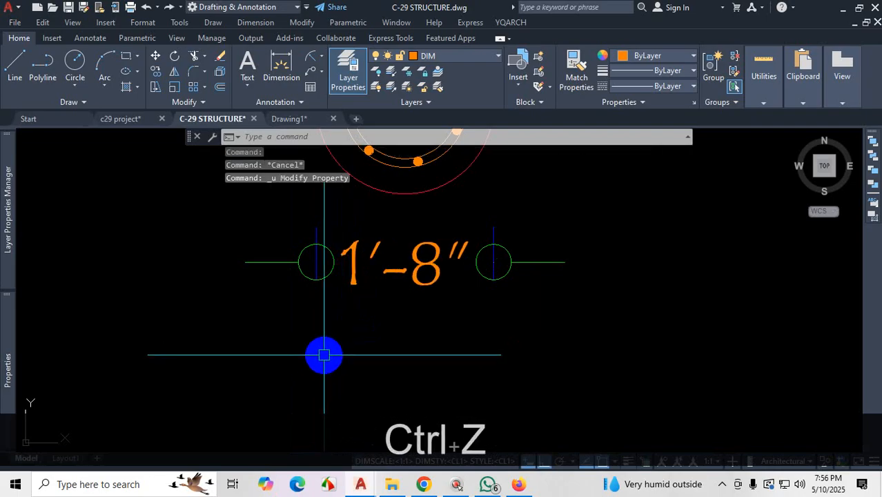
- Set the CL1 dimension style's linear unit format to Decimal with the suffix " and apply the style
scroll(376, 324, "up", 2)
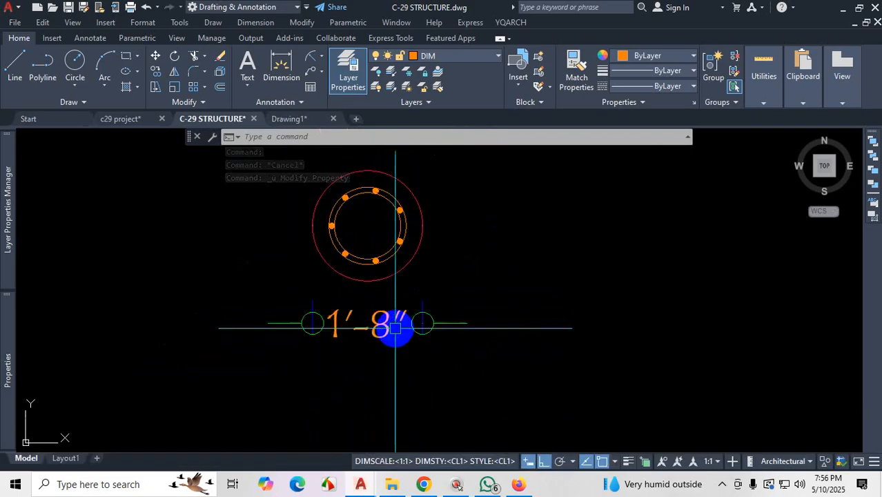
type("D")
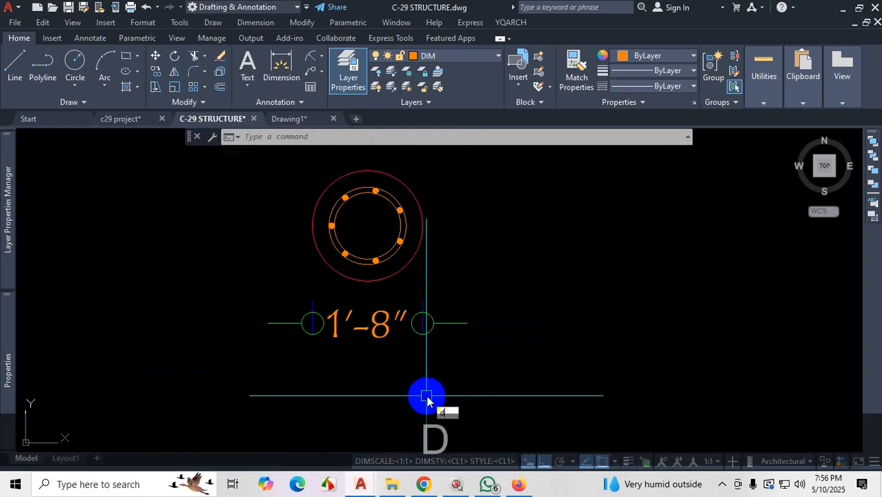
key("Return")
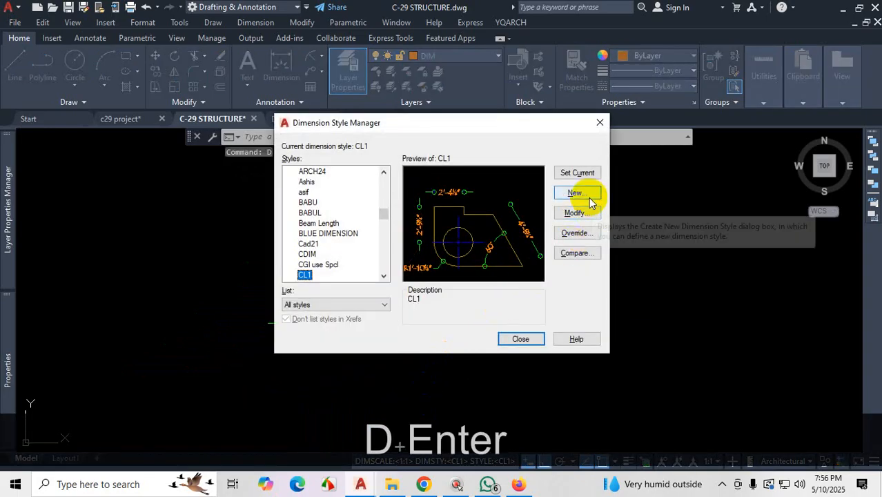
left_click(578, 213)
left_click(577, 145)
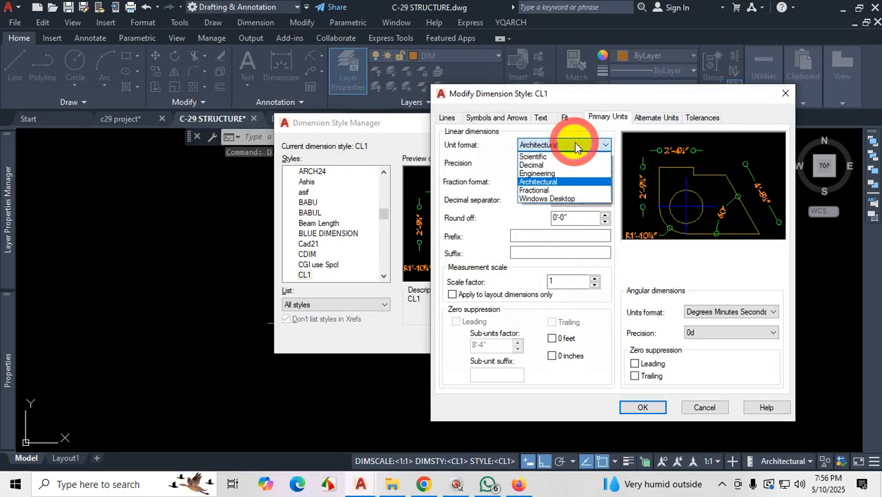
left_click(535, 165)
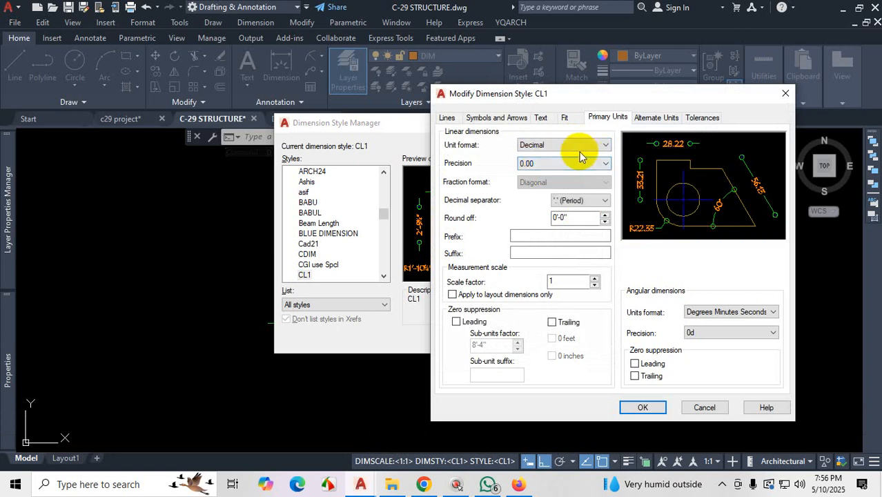
left_click(526, 253)
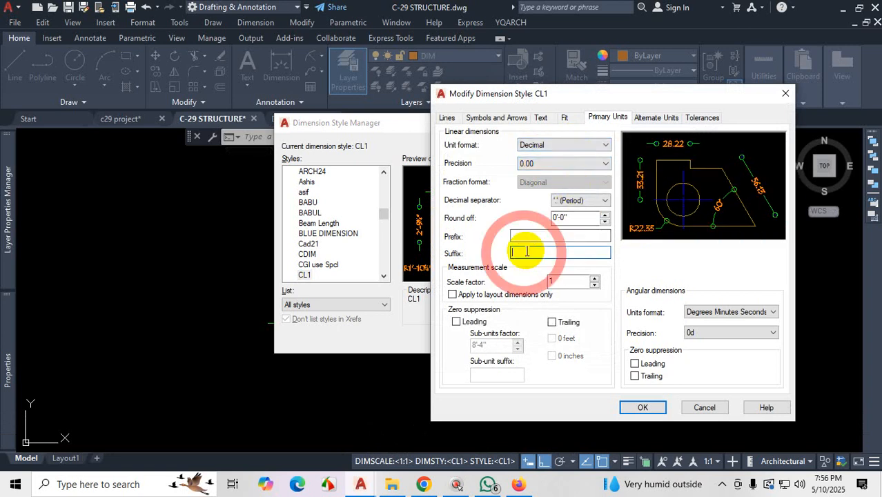
type("\"")
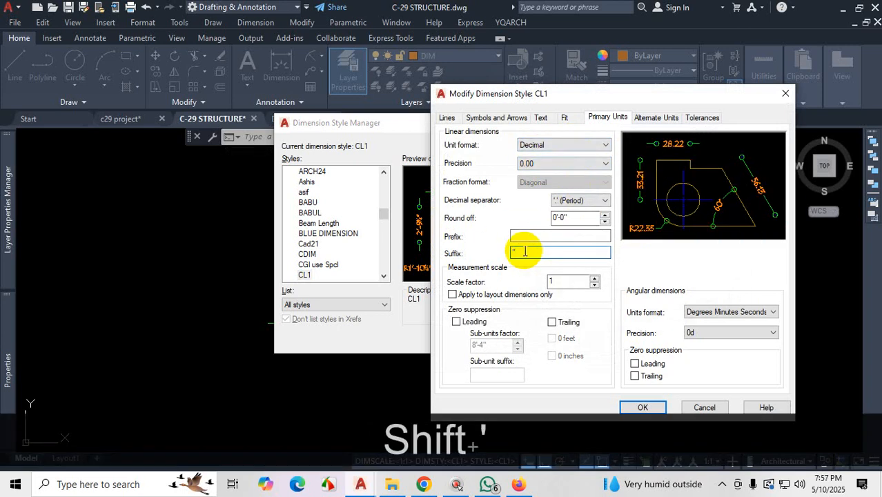
left_click(641, 407)
left_click(522, 339)
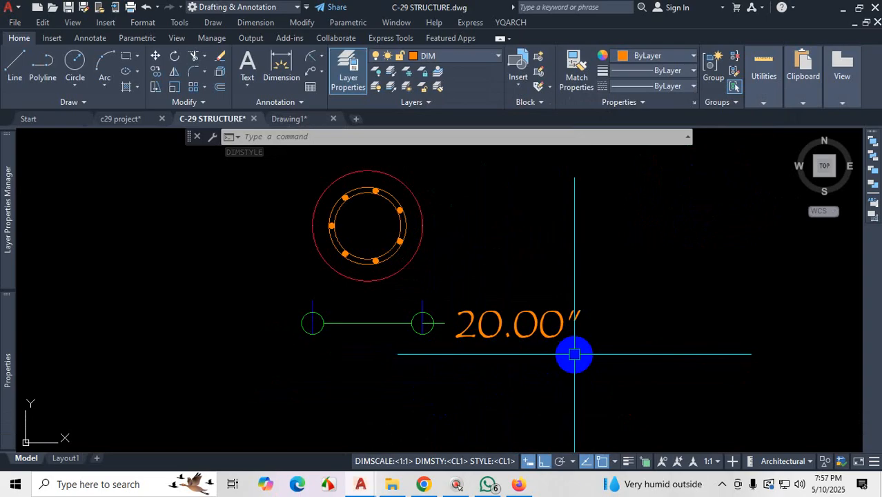
- Set CL1's linear dimension precision to 0 and apply the style
type("D")
key("Return")
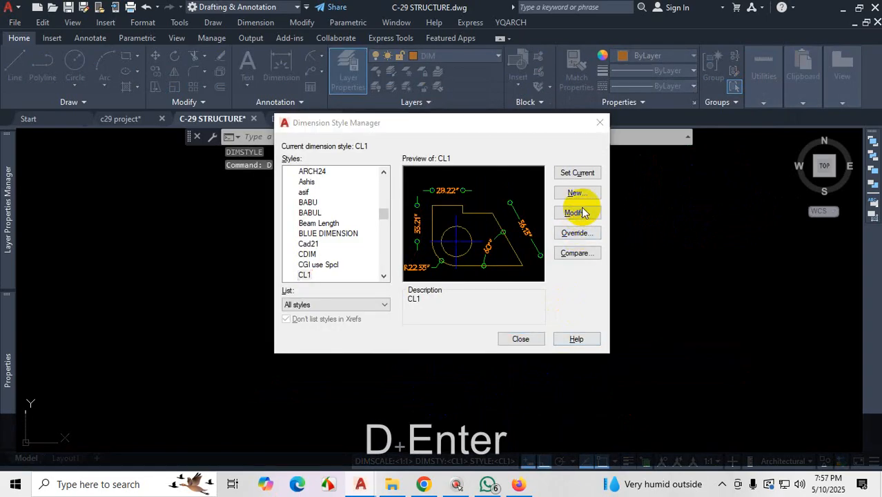
left_click(582, 213)
left_click(551, 164)
left_click(549, 174)
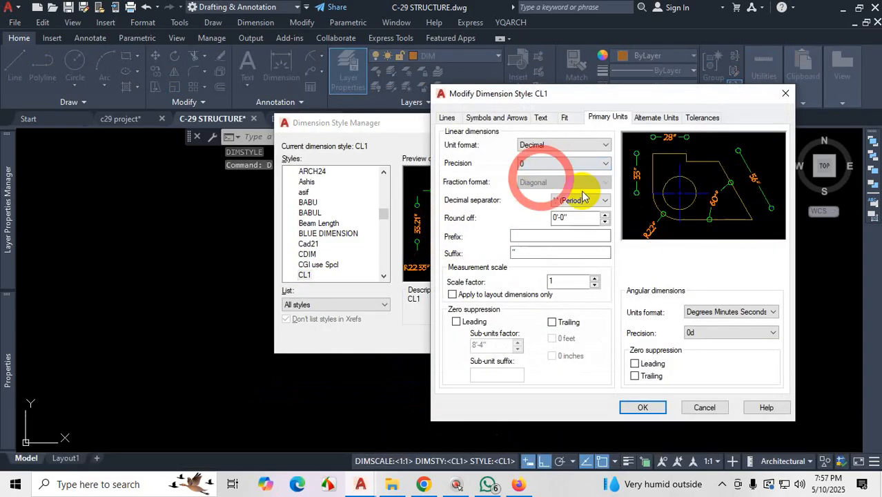
left_click(646, 407)
left_click(528, 337)
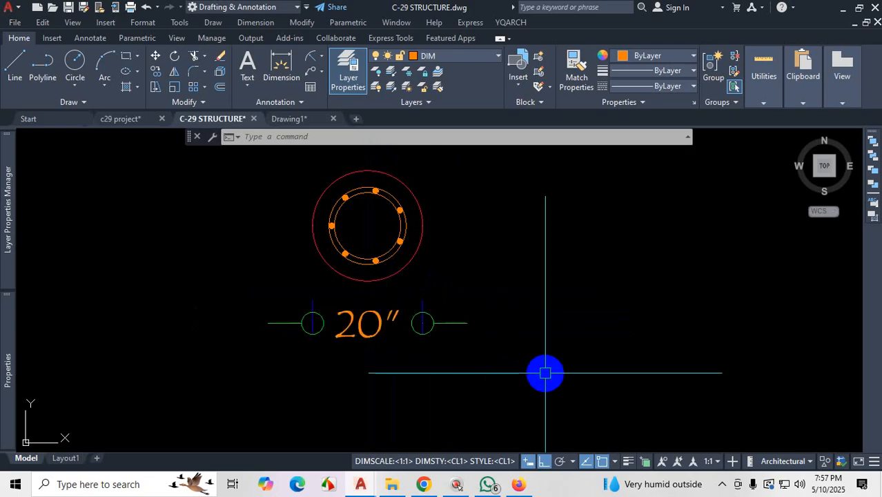
- Review the CL1 dimension style's primary unit settings and examine the dimensions on the column grid plan
type("D")
key("Return")
left_click(575, 210)
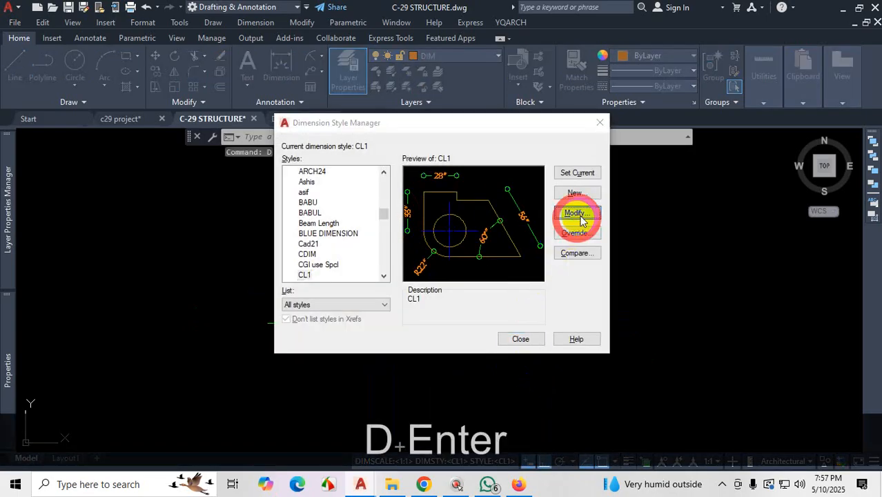
left_click(520, 253)
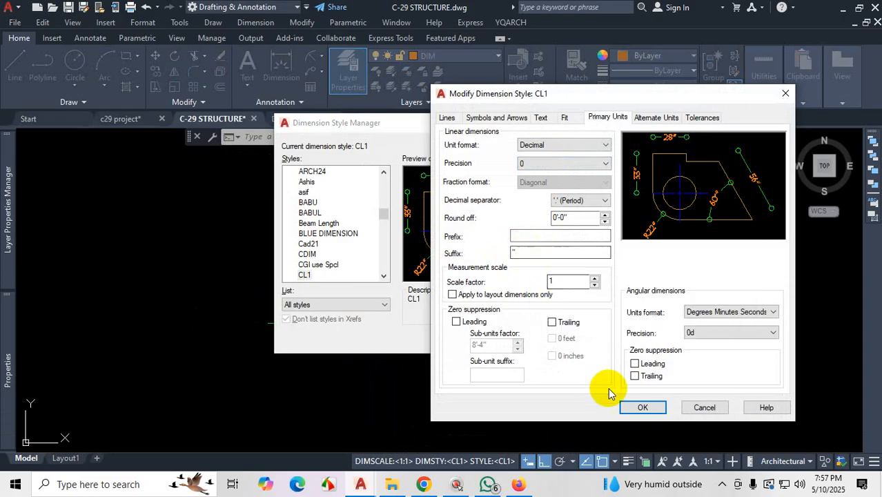
left_click(638, 406)
left_click(521, 339)
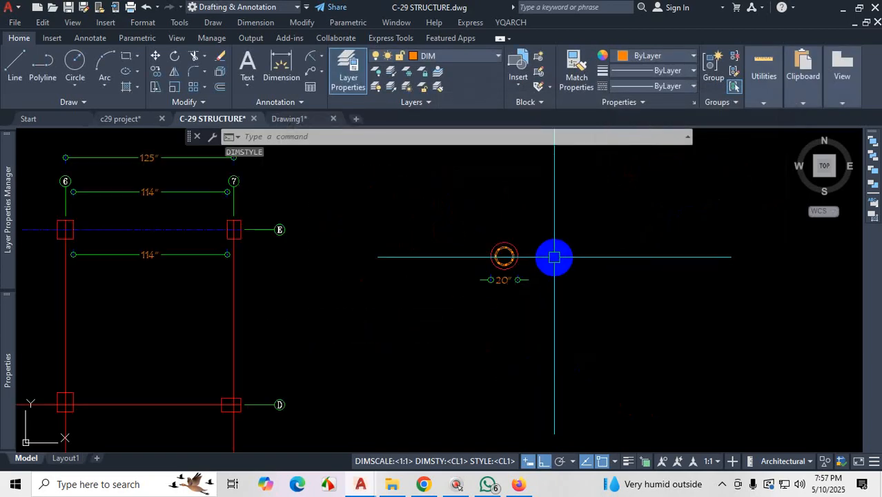
scroll(557, 257, "down", 5)
scroll(507, 255, "up", 5)
scroll(507, 255, "up", 5)
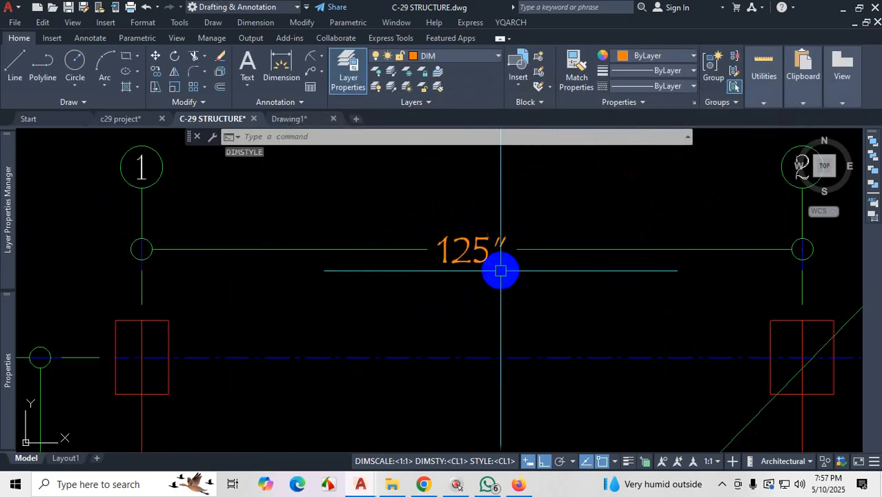
scroll(501, 274, "down", 4)
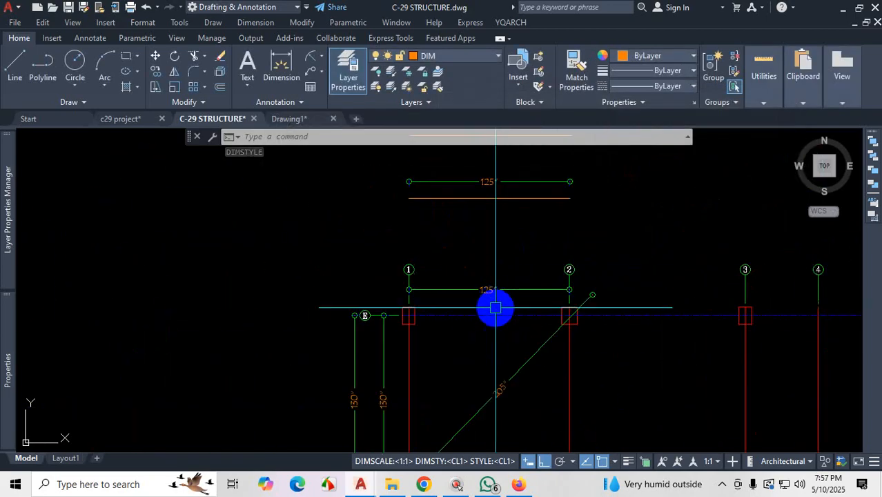
scroll(524, 324, "up", 3)
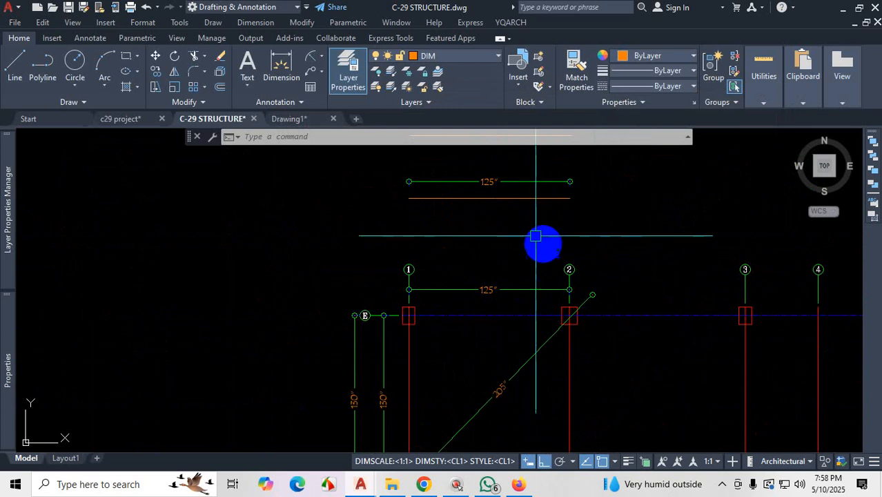
- Set CL1's linear unit format to Architectural, clear the suffix and set the style current
type("D")
key("Return")
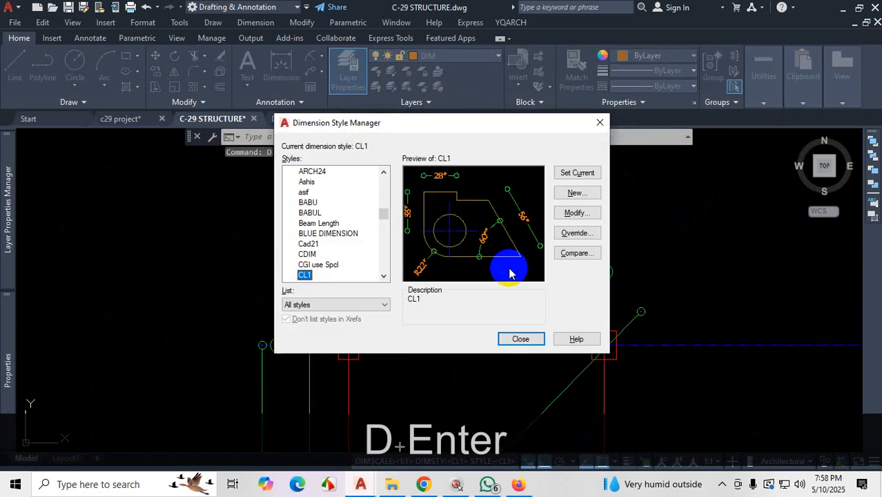
left_click(585, 212)
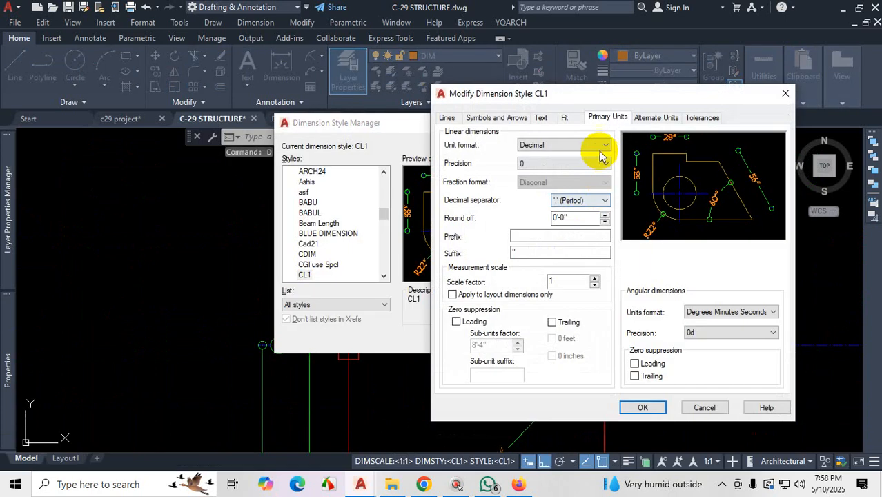
left_click(586, 145)
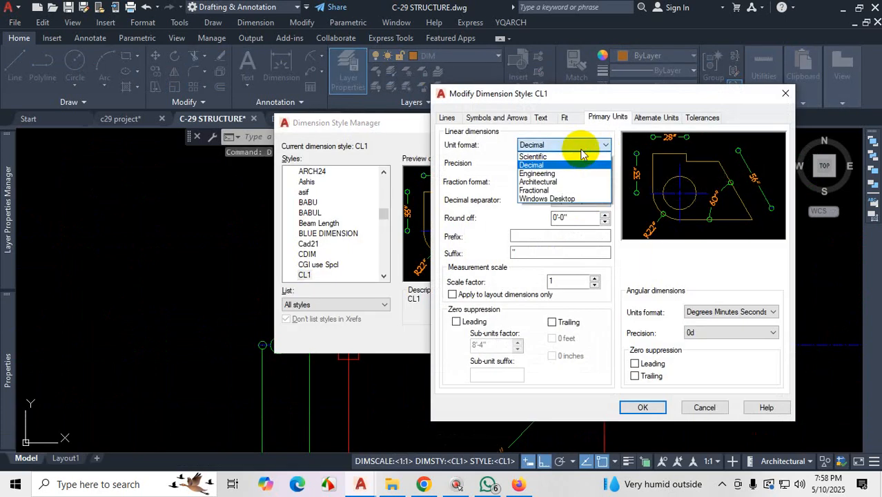
left_click(554, 183)
left_click_drag(542, 254, 499, 248)
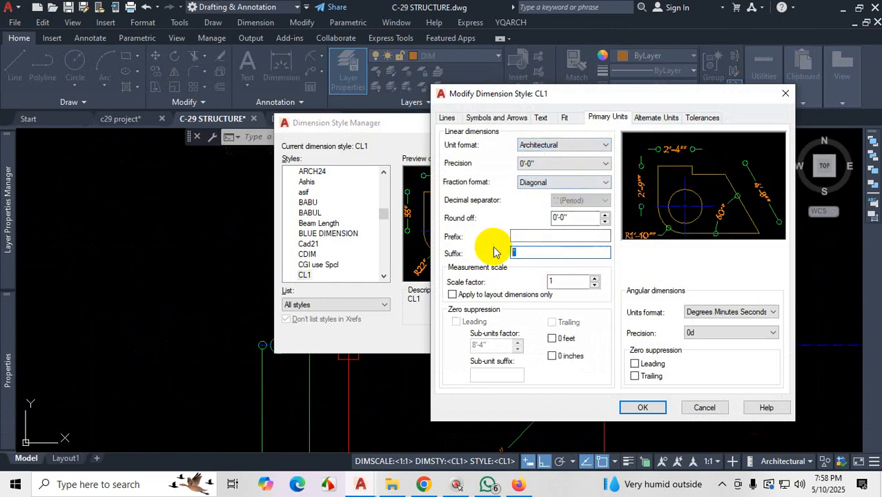
key("Delete")
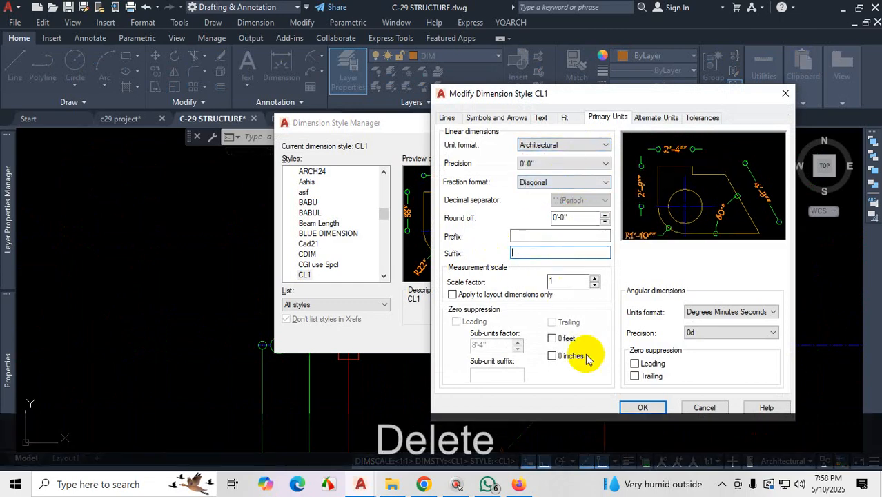
left_click(641, 407)
left_click(578, 174)
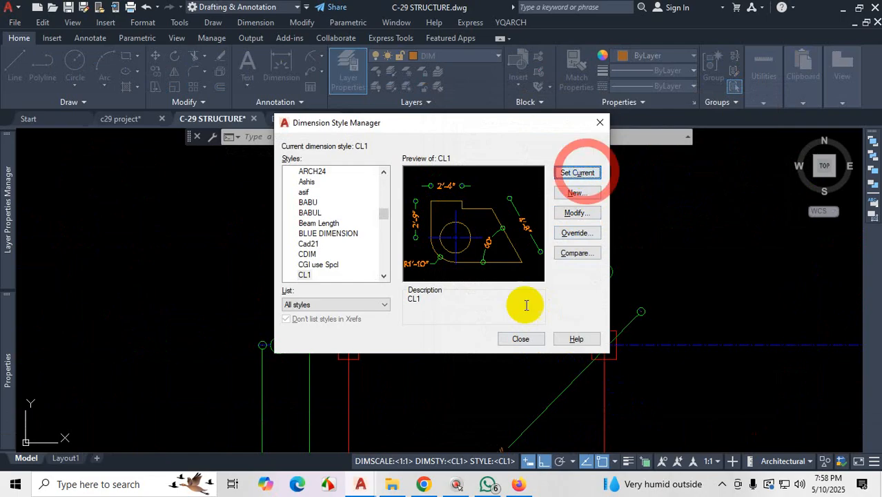
left_click(520, 339)
- Examine the dimensions of the column grid plan and of the separate lines above it
scroll(483, 325, "down", 5)
scroll(523, 307, "up", 3)
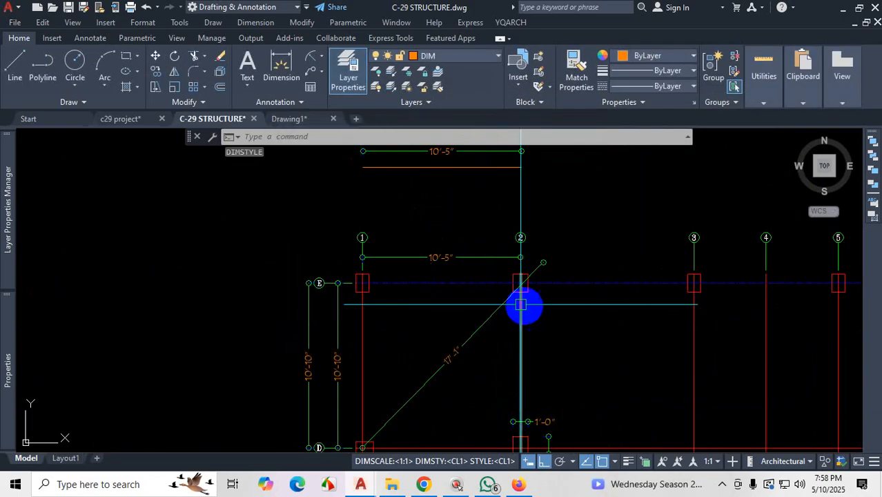
scroll(486, 332, "down", 3)
scroll(482, 283, "up", 2)
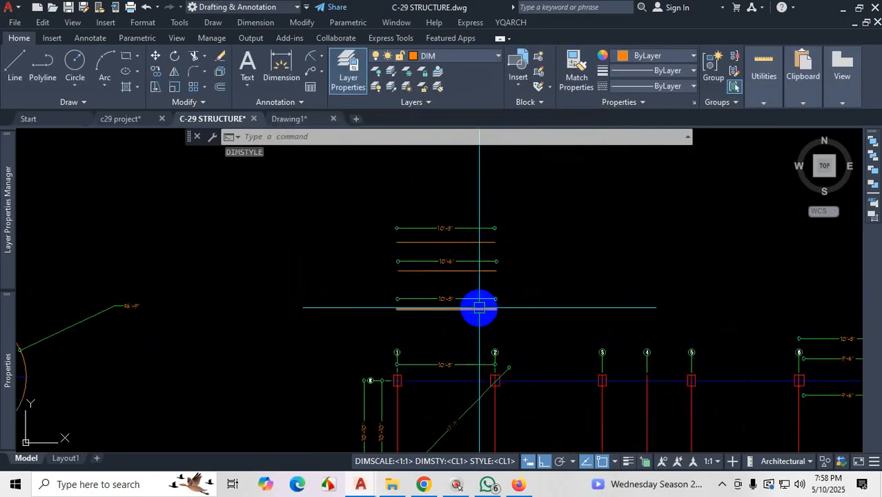
right_click(479, 308)
scroll(480, 321, "down", 3)
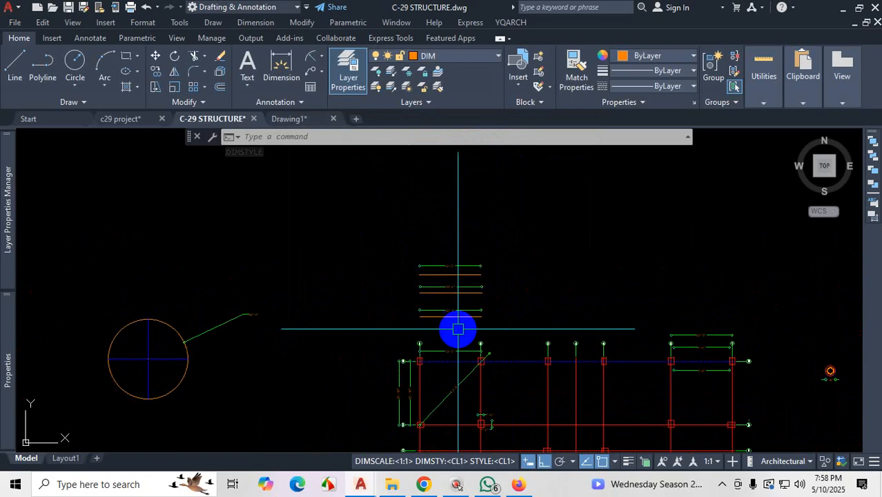
scroll(514, 345, "down", 3)
scroll(487, 301, "up", 5)
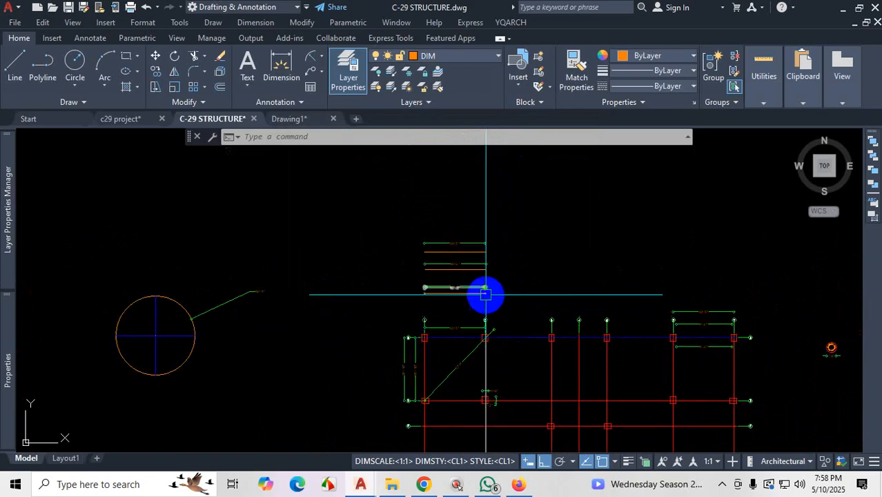
scroll(486, 310, "up", 2)
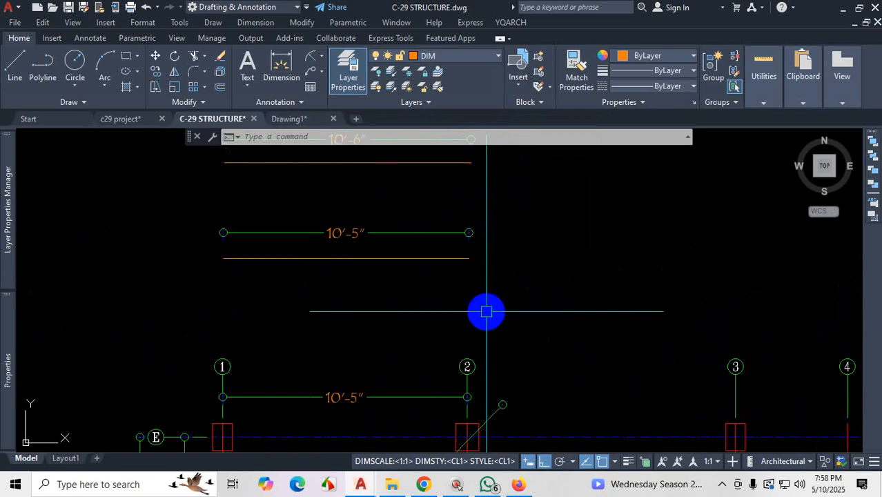
- Set the linear dimension prefix of CL1 to @ and check it on the dimension between grids 1 and 2
type("D")
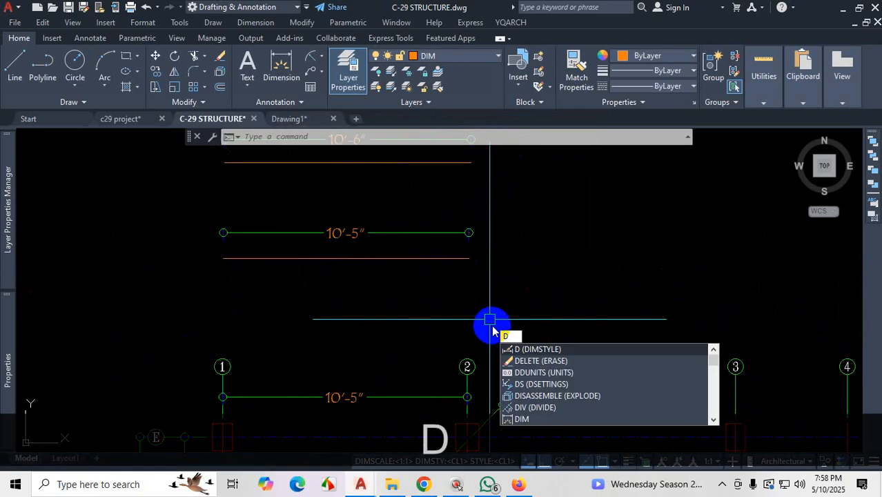
key("Return")
left_click(582, 214)
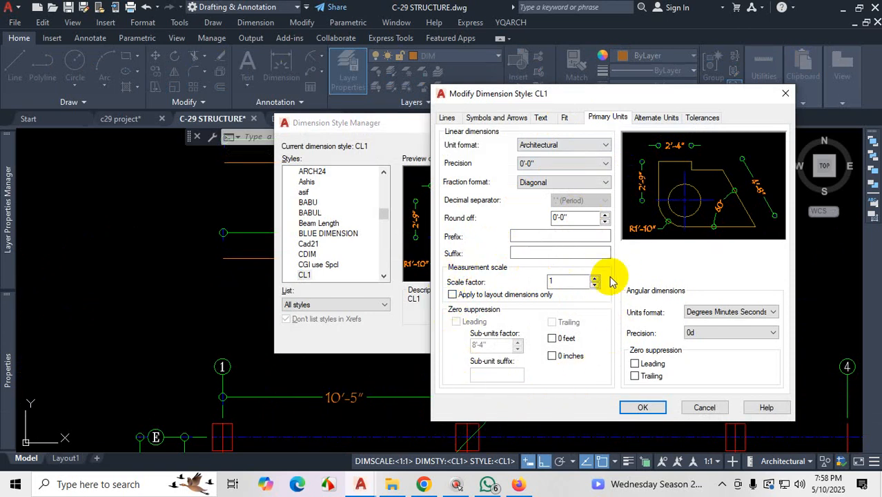
left_click(535, 236)
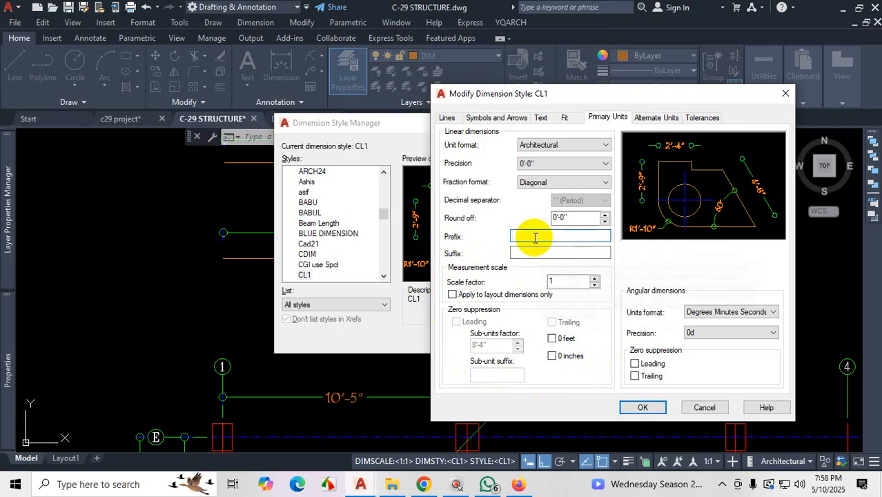
type("@")
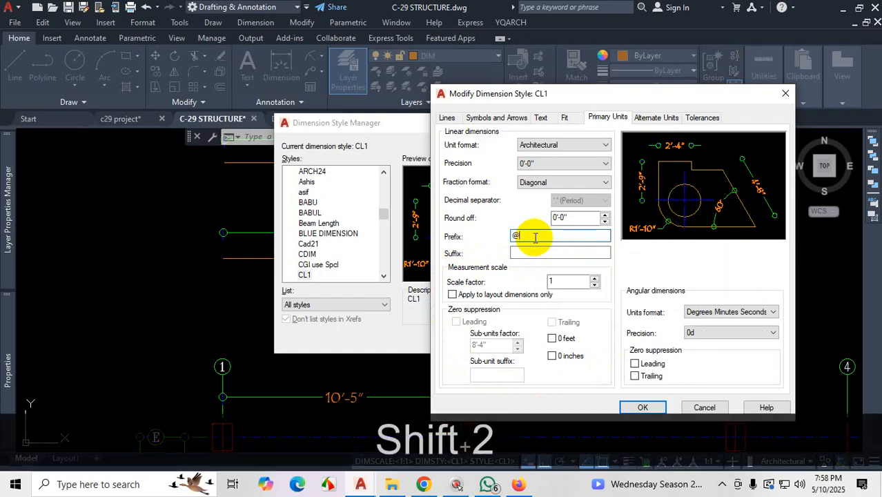
left_click(649, 406)
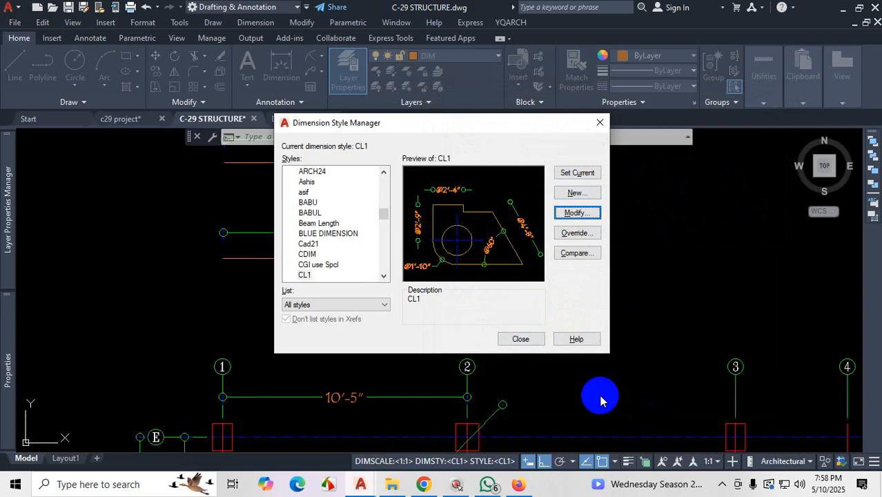
left_click(522, 338)
scroll(317, 411, "up", 5)
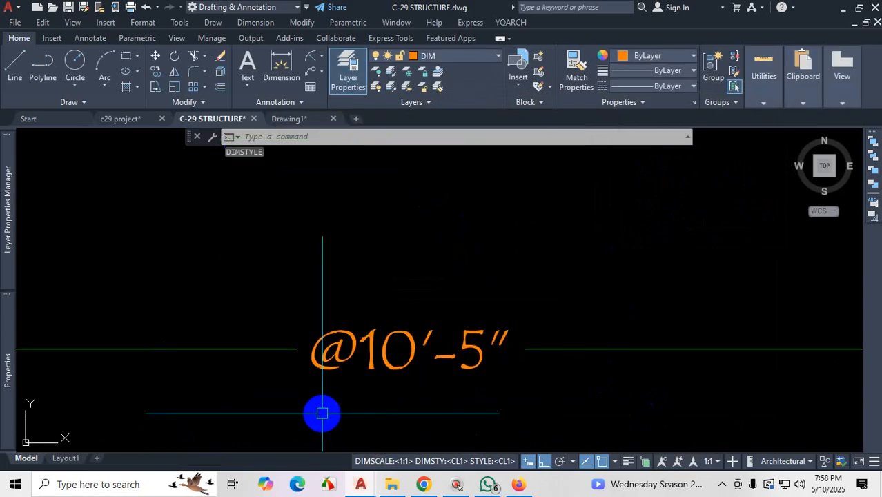
scroll(428, 358, "down", 5)
scroll(434, 379, "up", 2)
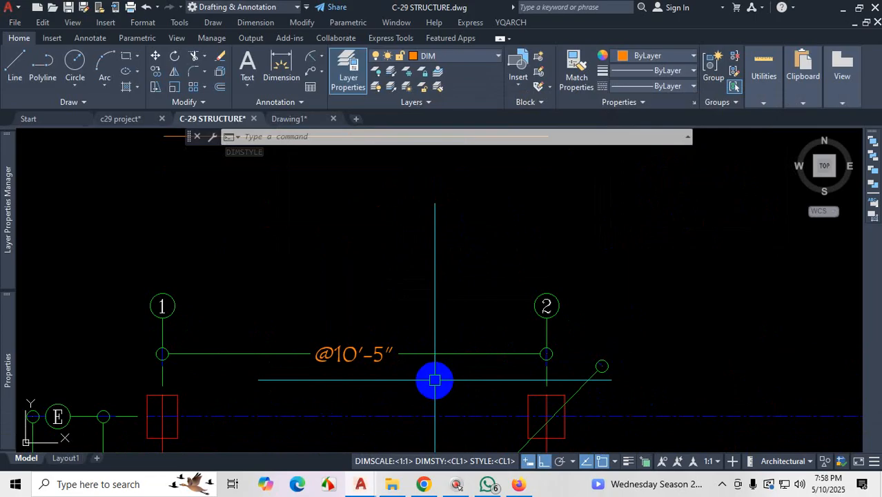
- Remove the @ prefix from CL1's linear dimensions and set the style current
type("D")
key("Return")
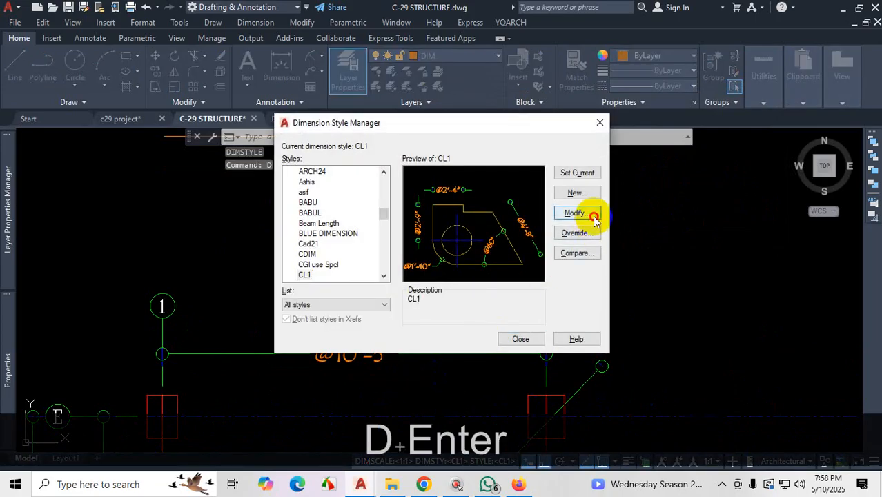
left_click(594, 215)
left_click(534, 237)
type("@")
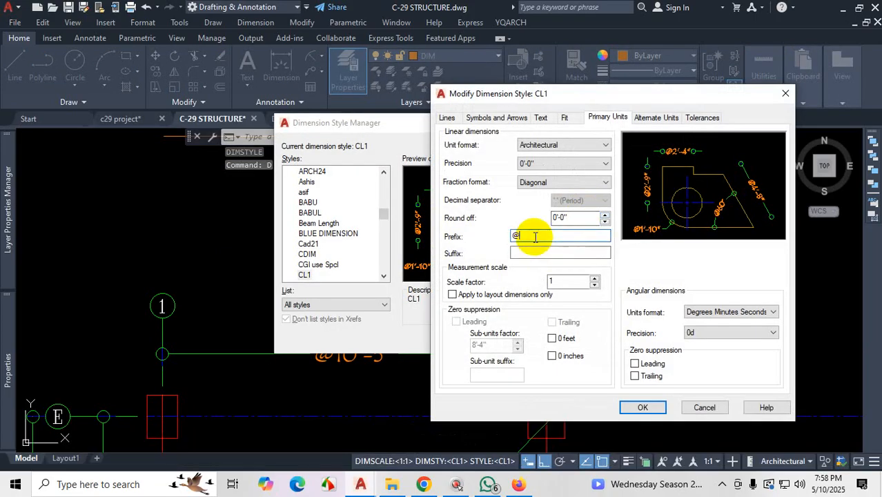
key("BackSpace")
left_click(642, 407)
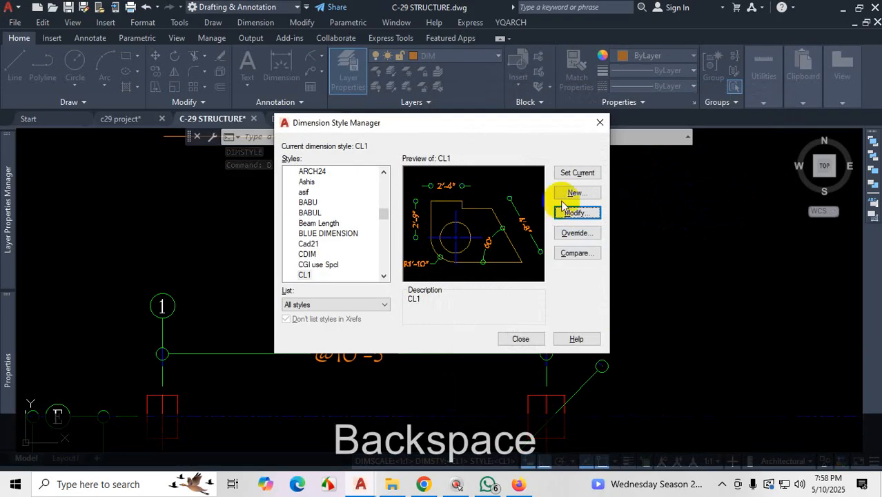
left_click(583, 174)
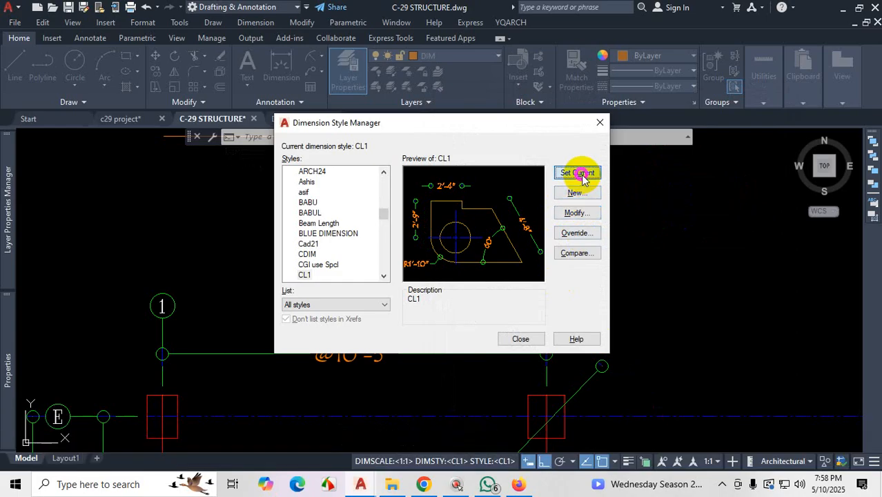
left_click(521, 339)
- Switch to the DETAIL STRUCTURAL DRAWINGS PDF in Firefox and examine the dimension notation in the column, pile cap and grade beam details
scroll(514, 334, "down", 6)
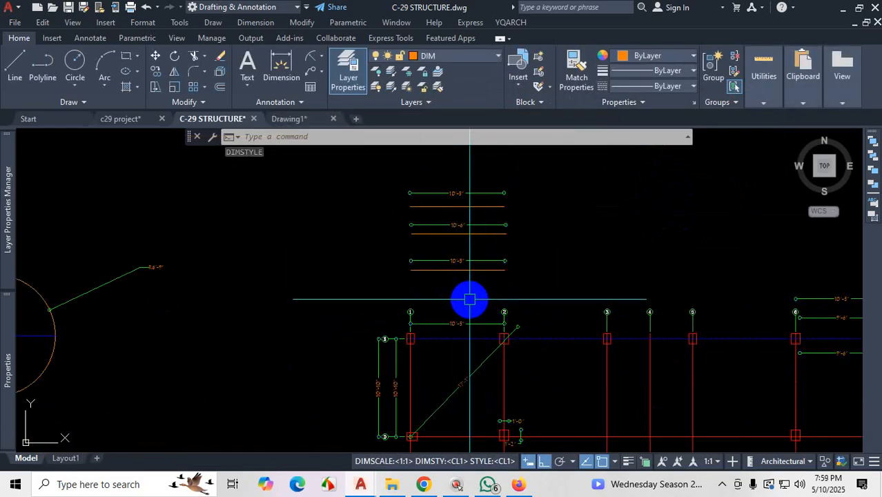
scroll(483, 314, "down", 10)
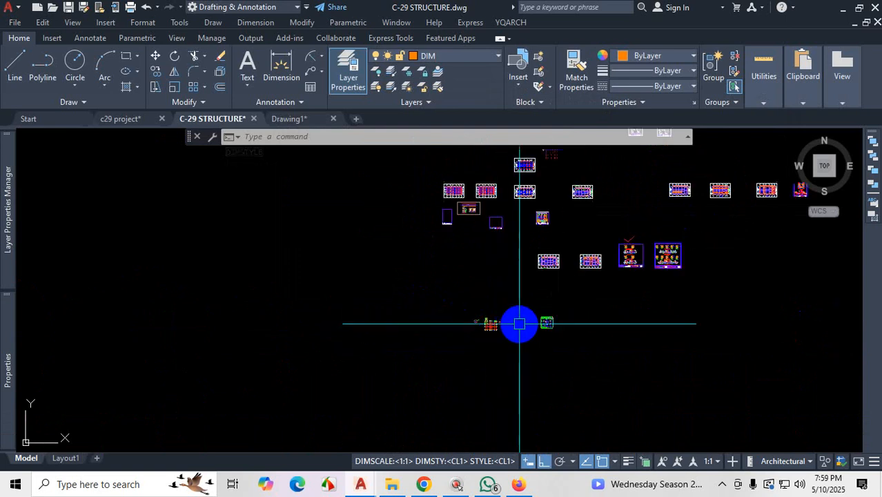
left_click(518, 484)
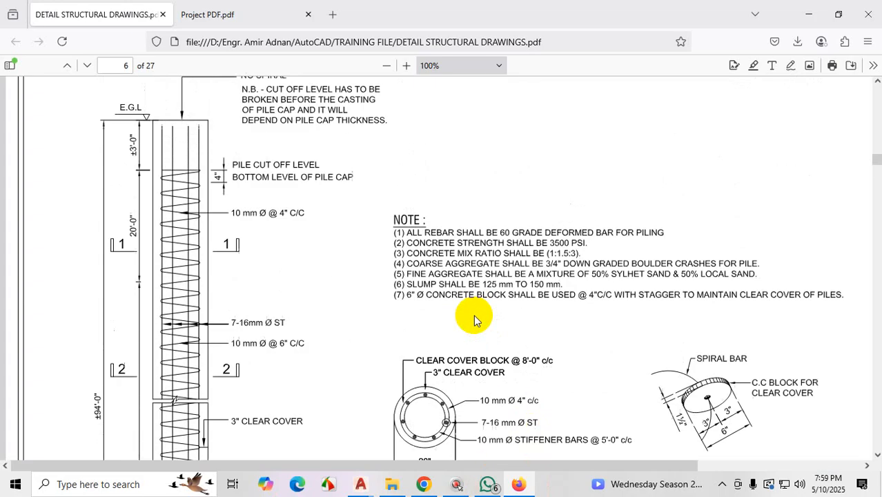
scroll(475, 318, "down", 15)
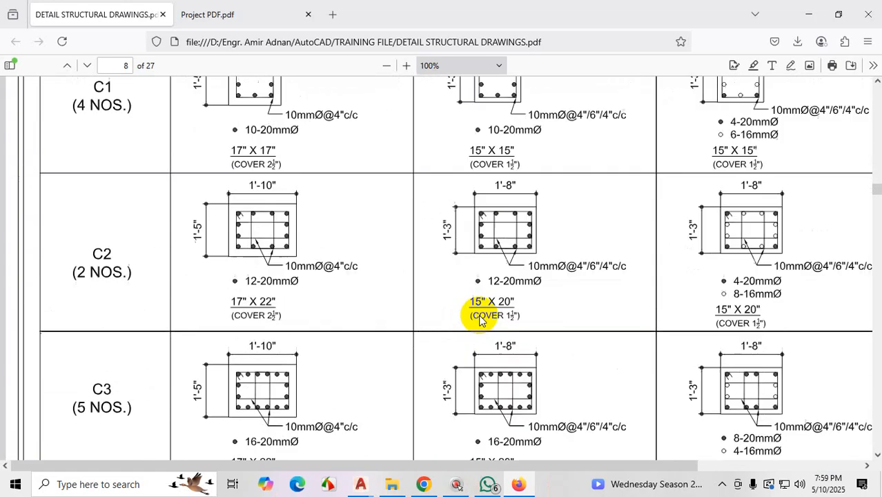
scroll(479, 319, "down", 15)
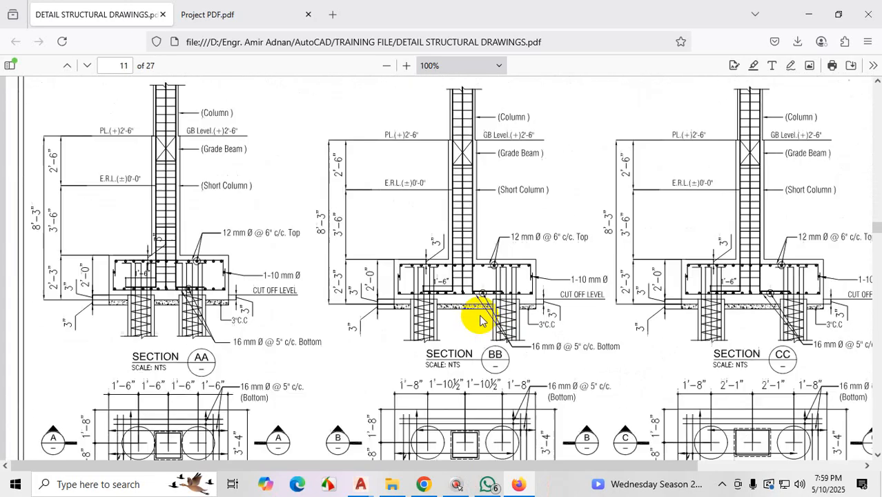
scroll(480, 319, "down", 15)
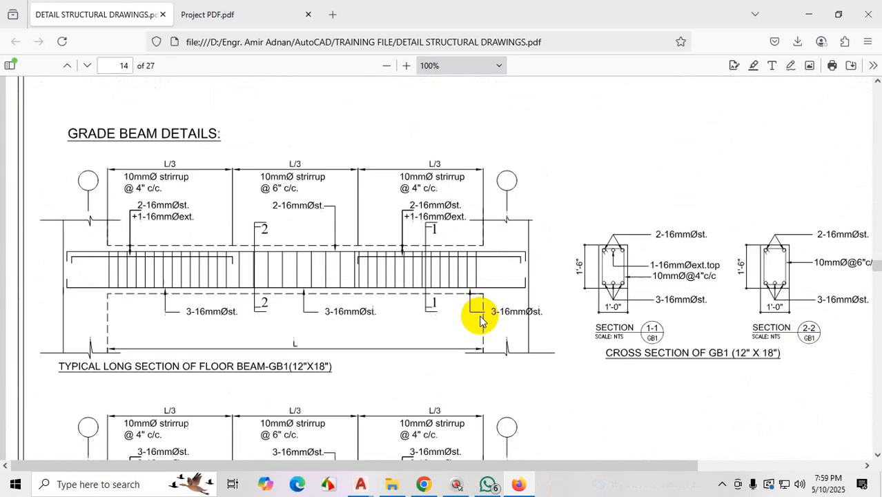
scroll(479, 319, "down", 5)
scroll(482, 314, "up", 5)
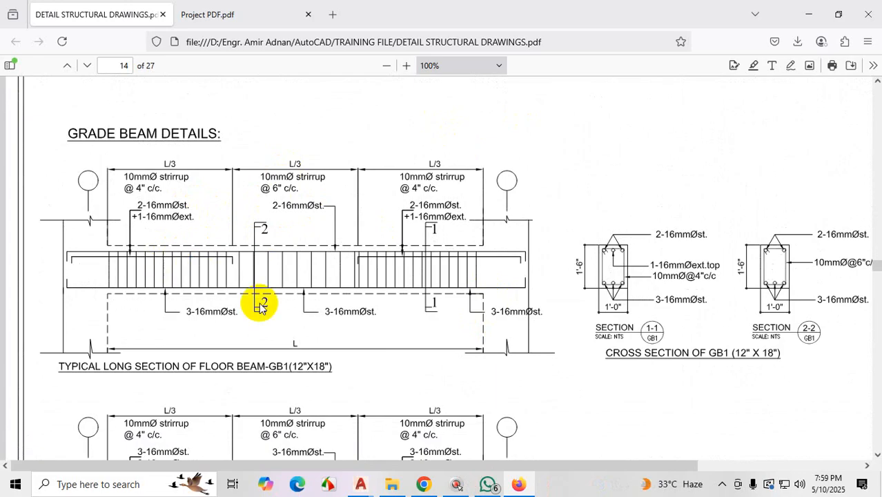
- Examine the L/3 dimension and the stirrup size and spacing note in the PDF's grade beam details
key("ctrl+1")
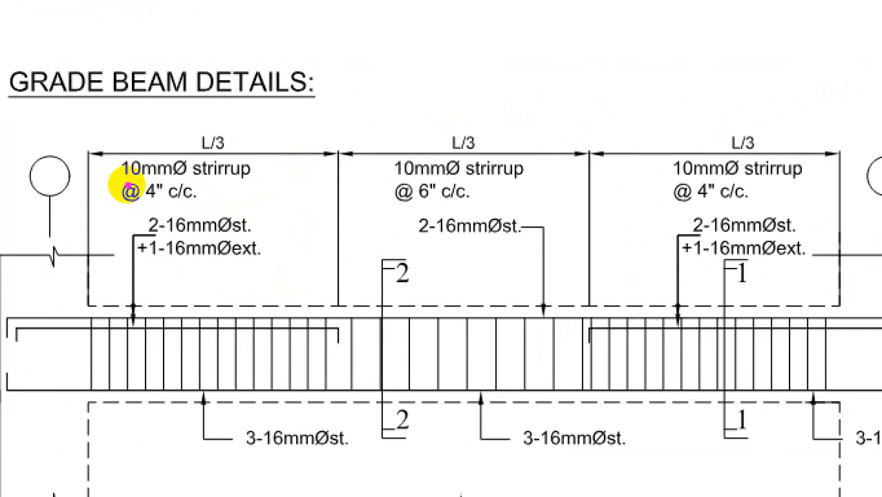
left_click(175, 179)
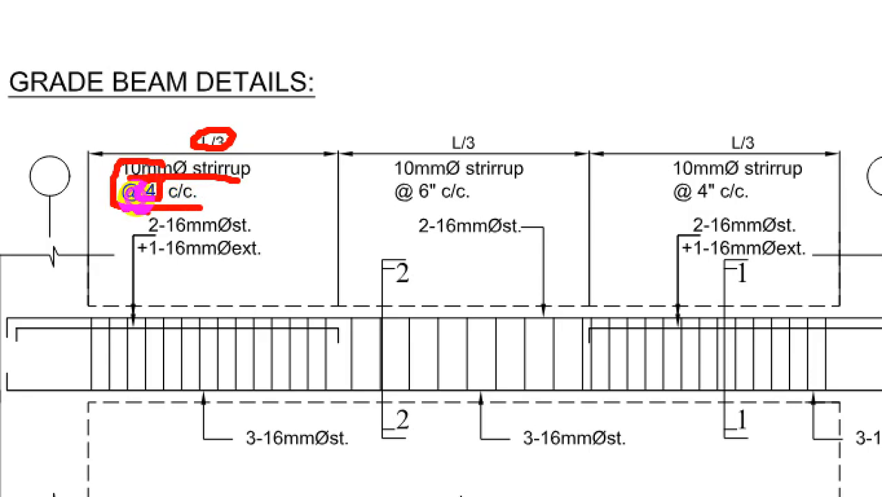
key("ctrl+1")
key("Escape")
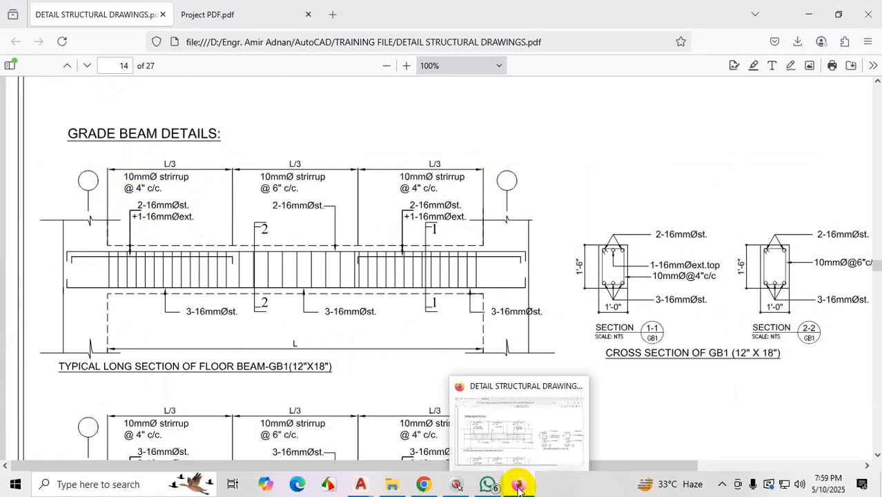
- Switch to AutoCAD and copy the beam long section with its cross sections from the c29 project drawing
mouse_move(363, 488)
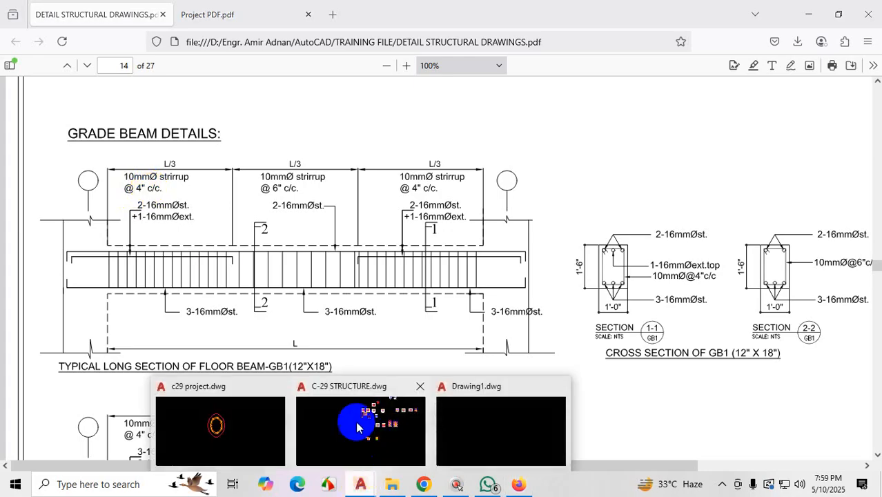
left_click(312, 420)
scroll(333, 315, "down", 5)
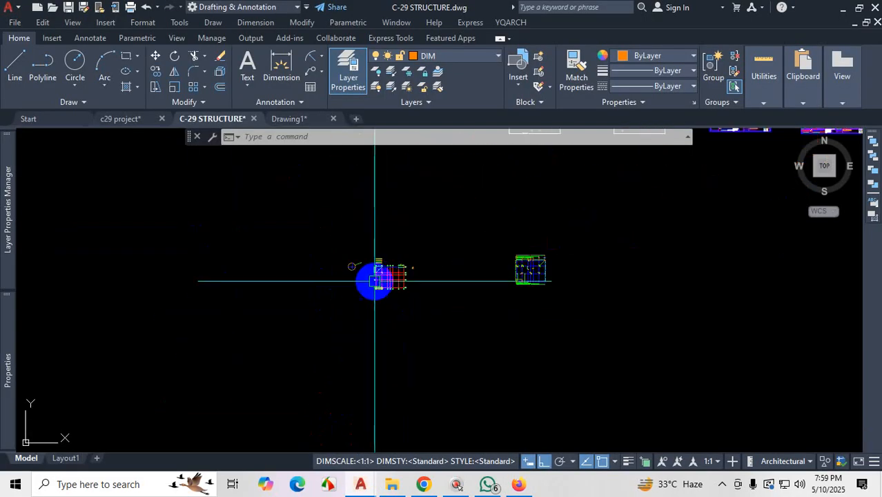
left_click(136, 120)
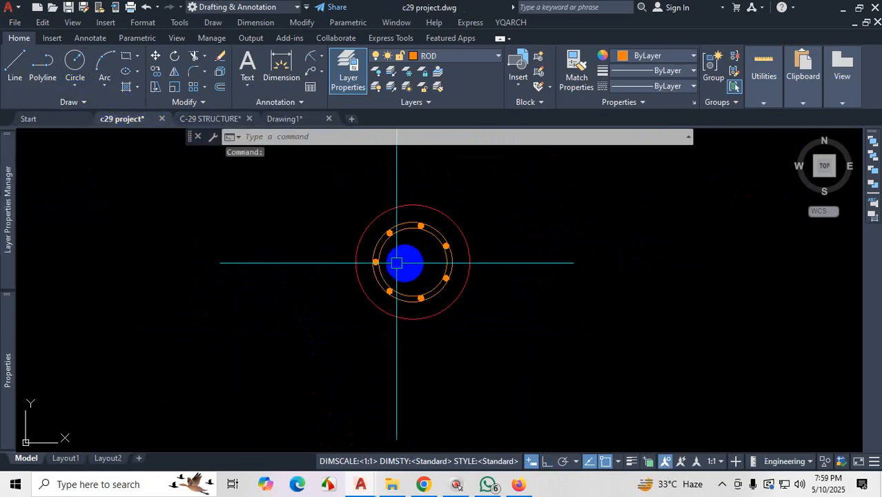
scroll(404, 263, "down", 5)
scroll(354, 300, "up", 6)
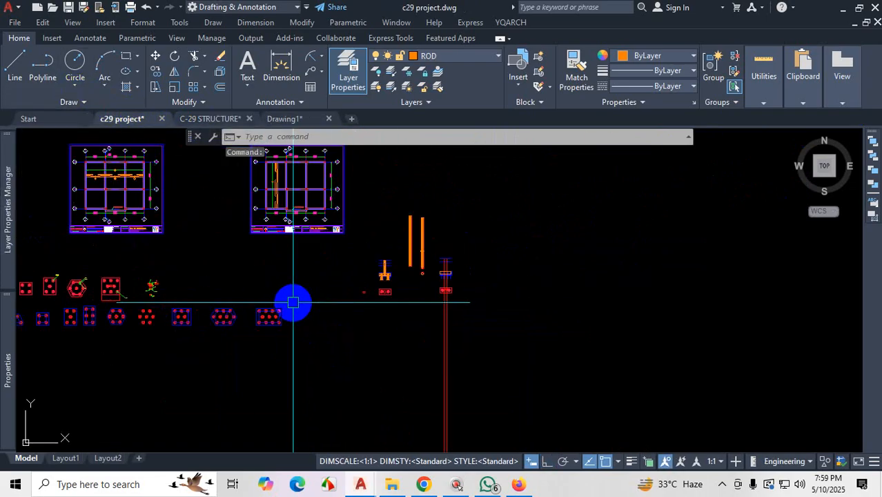
scroll(435, 278, "down", 7)
scroll(347, 252, "up", 8)
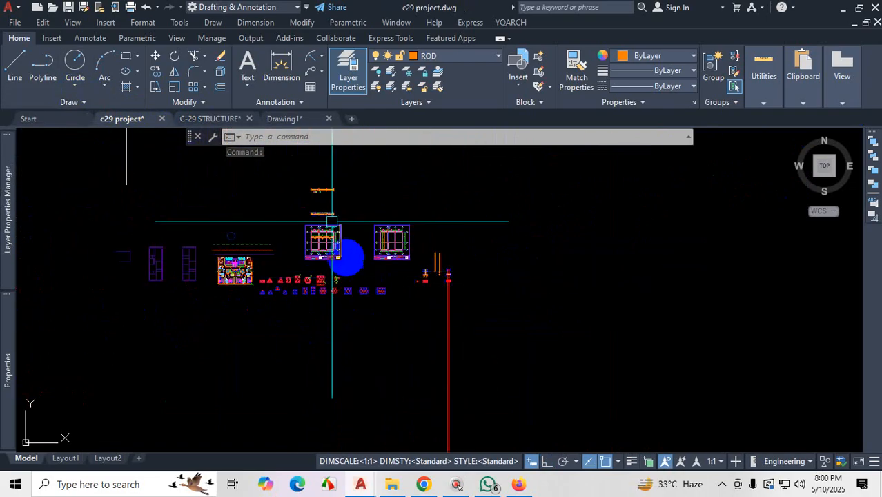
left_click(312, 196)
left_click(642, 309)
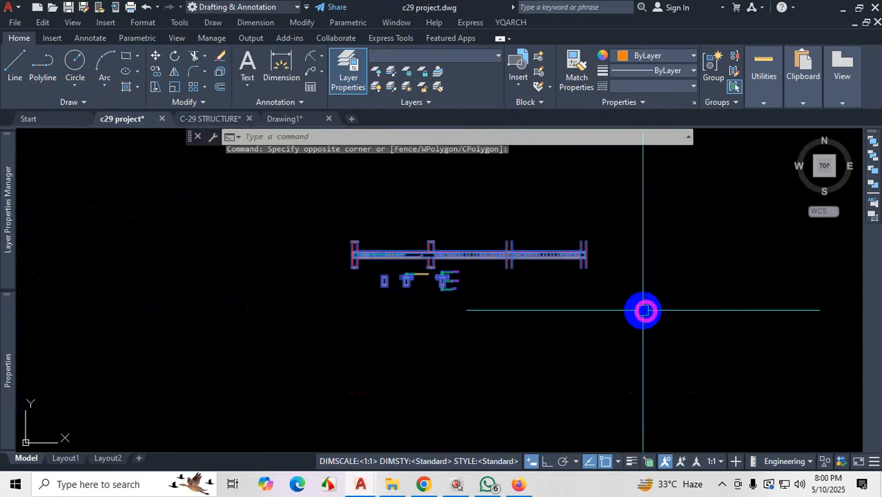
key("ctrl+c")
- Paste the copied beam details into the C-29 STRUCTURE drawing, in the empty space beside the column grid plan and circular column section
left_click(210, 120)
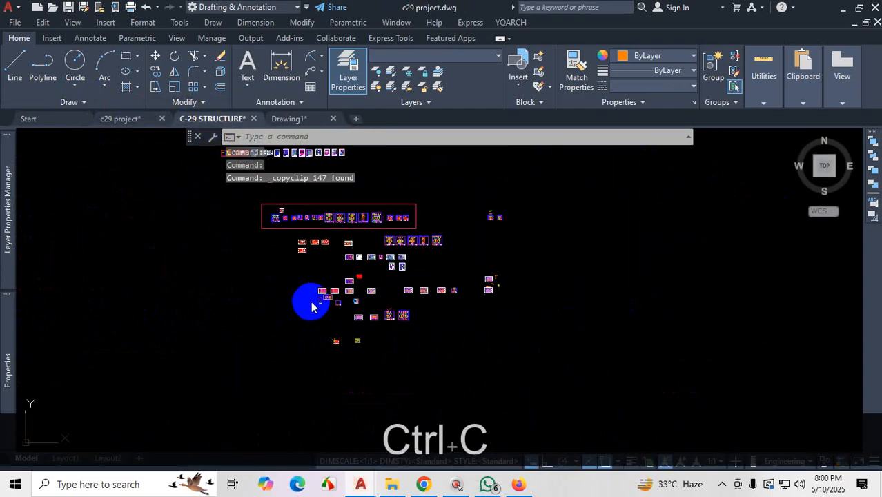
scroll(323, 296, "down", 4)
scroll(335, 359, "up", 7)
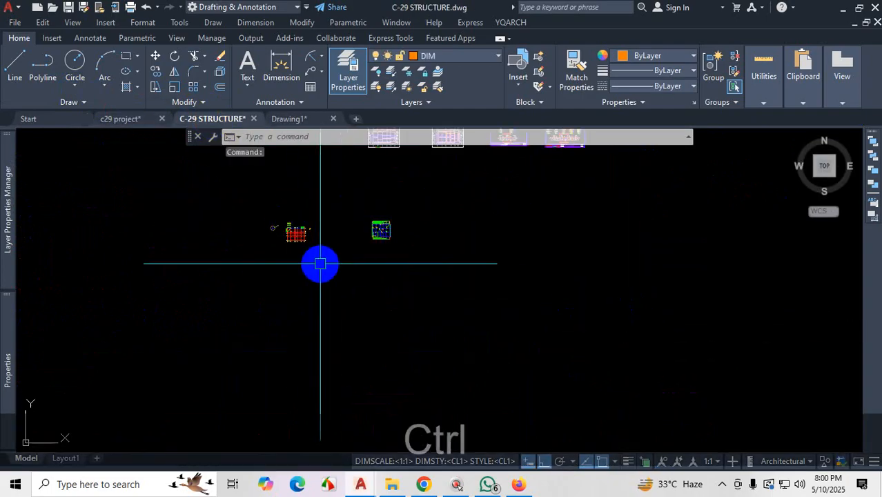
key("ctrl+v")
scroll(318, 263, "up", 6)
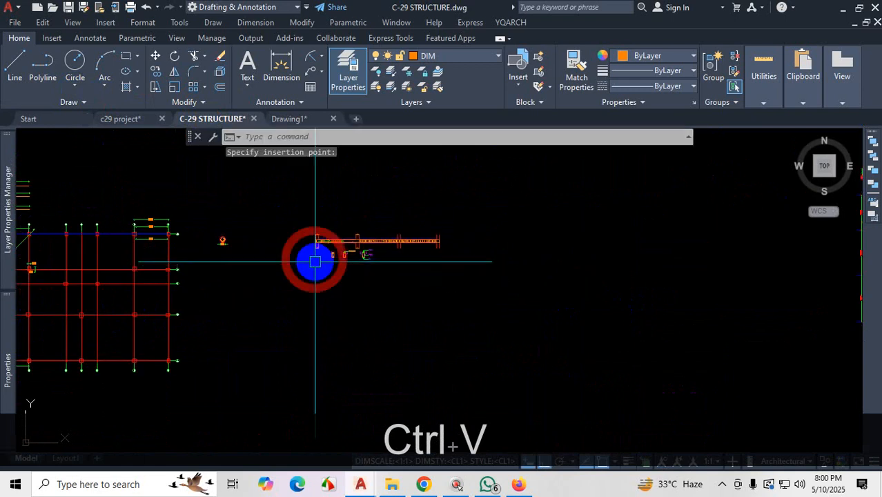
key("Escape")
scroll(312, 256, "up", 8)
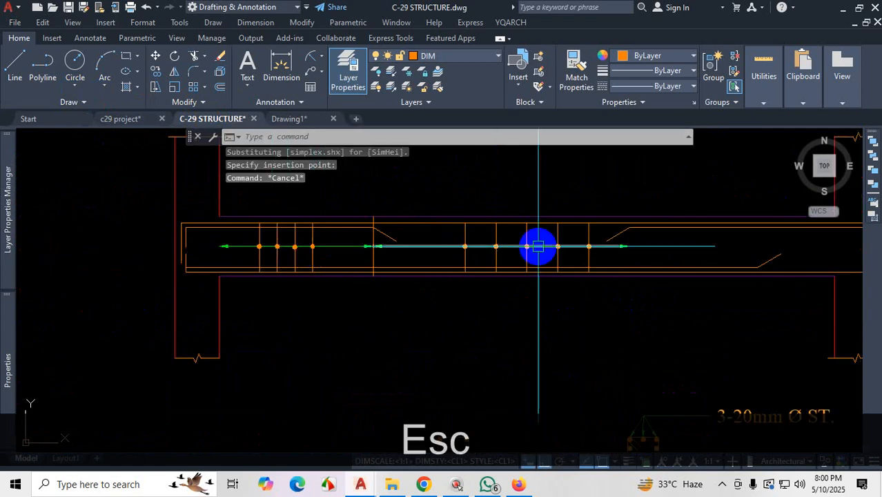
scroll(511, 266, "down", 7)
scroll(456, 242, "up", 5)
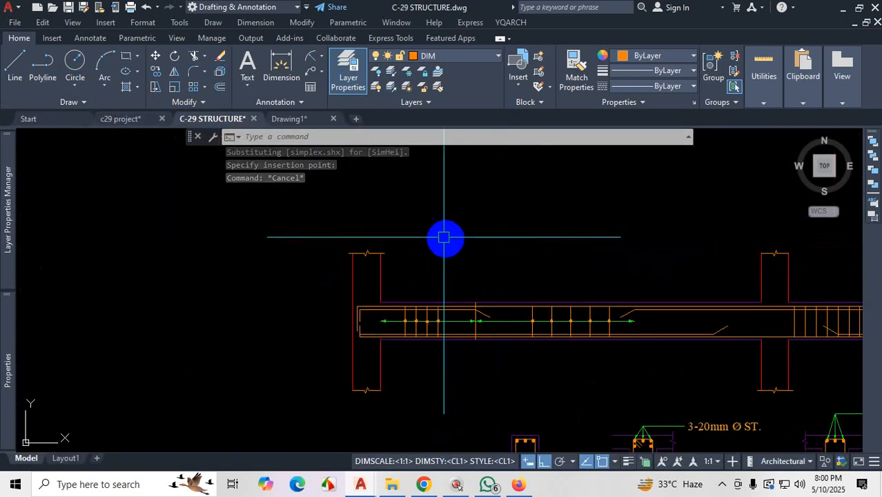
- Modify dimension style CL1 and set its linear dimension precision to 0'-0 1/4"
type("d")
key("Return")
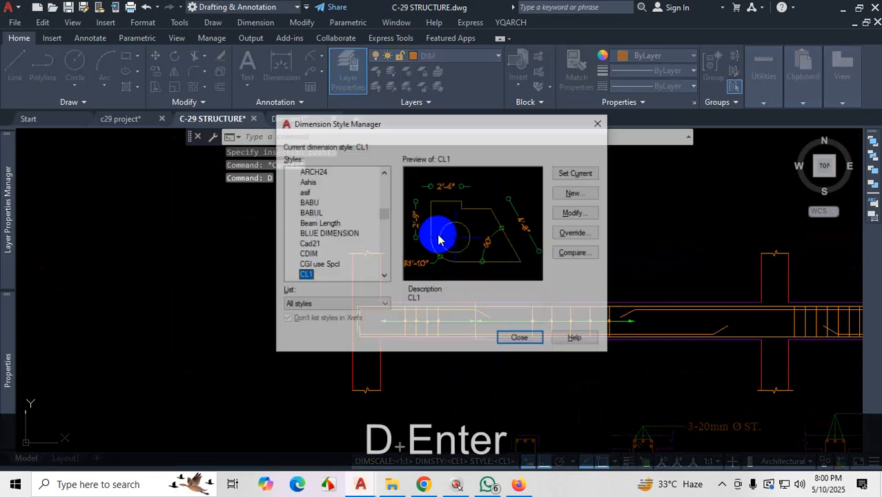
left_click(582, 215)
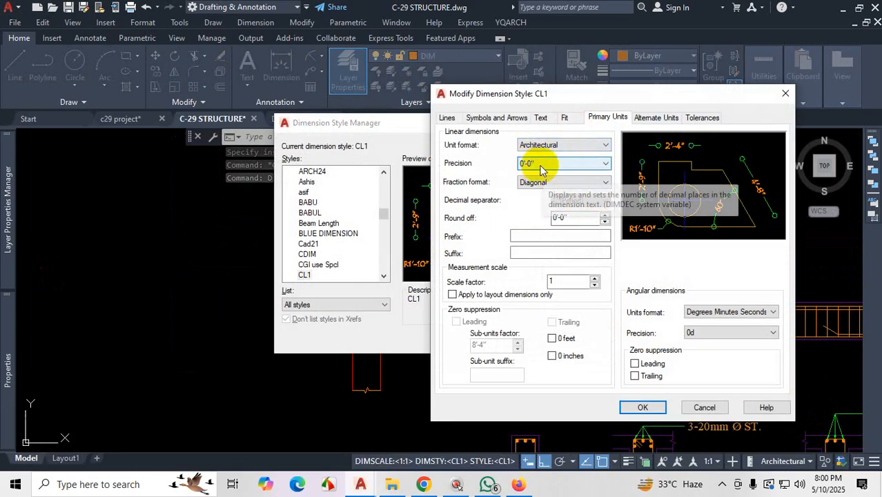
left_click(542, 165)
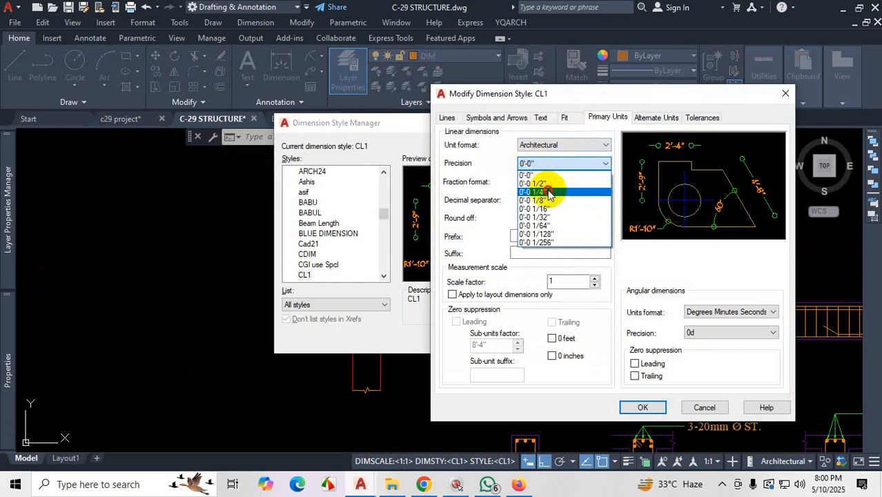
left_click(548, 191)
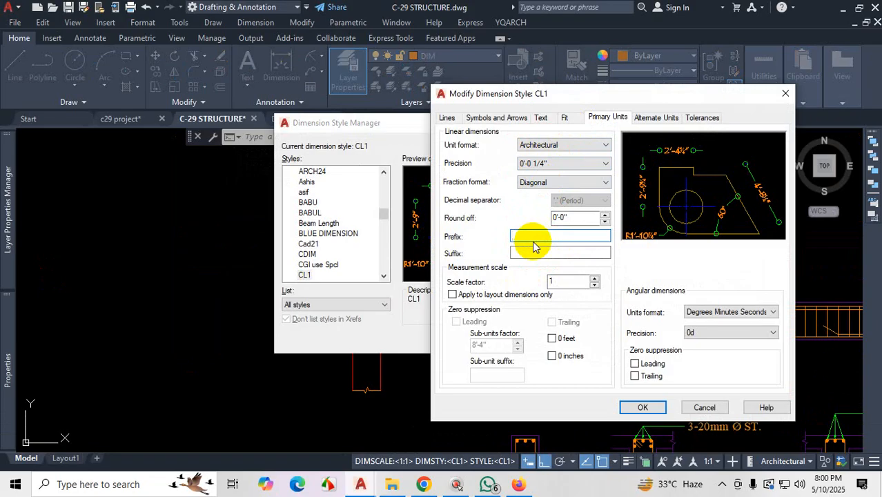
- Set the linear dimension prefix of CL1 to "10mm dia bar @"
type("10")
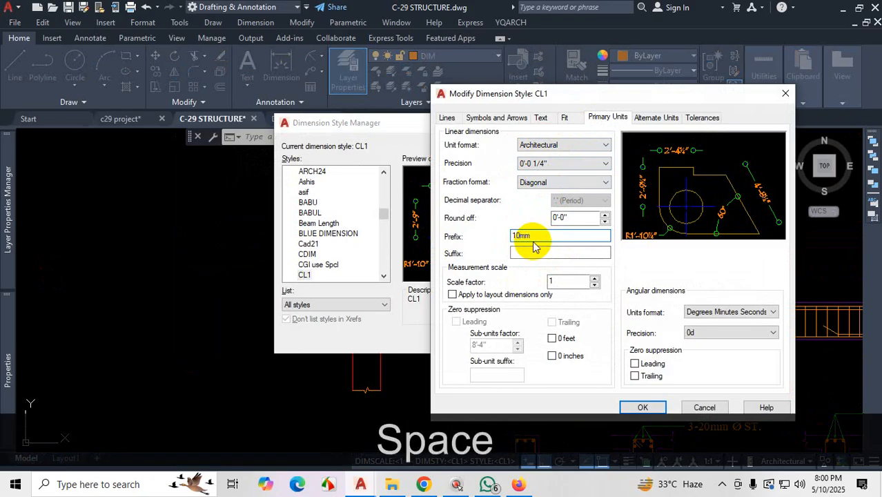
type("mm ")
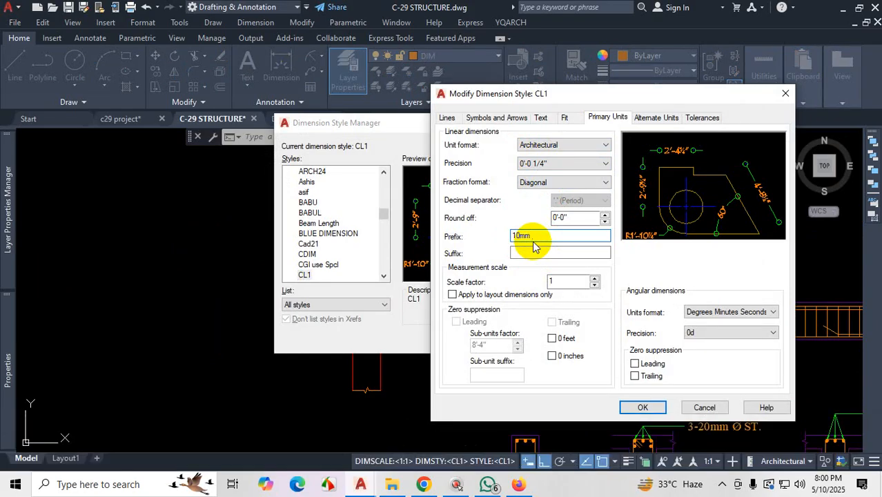
type("%%")
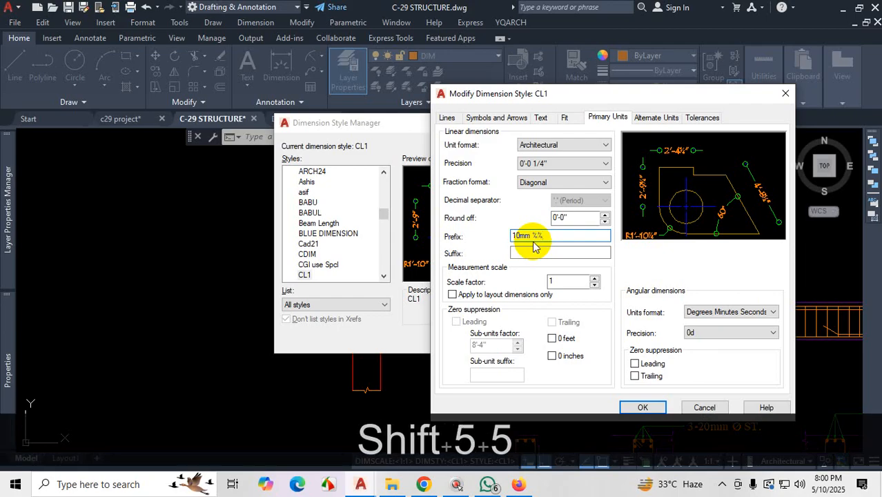
key("BackSpace")
key("BackSpace")
key("BackSpace")
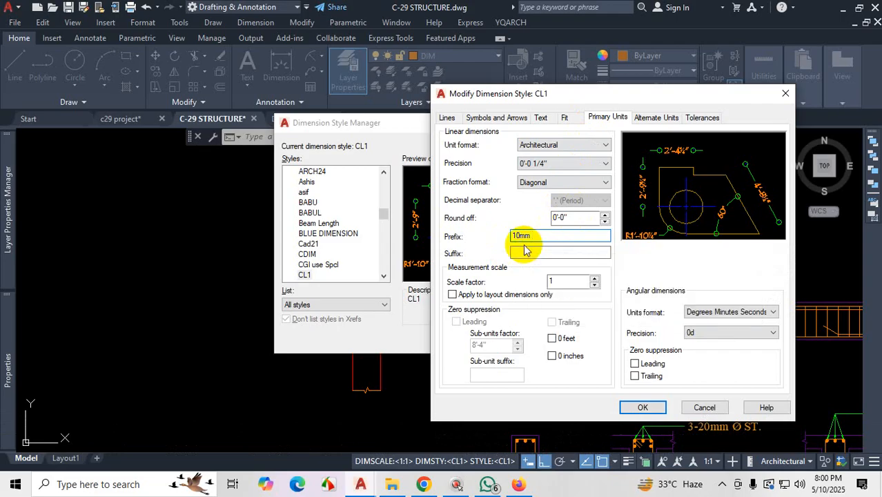
type("dia bar")
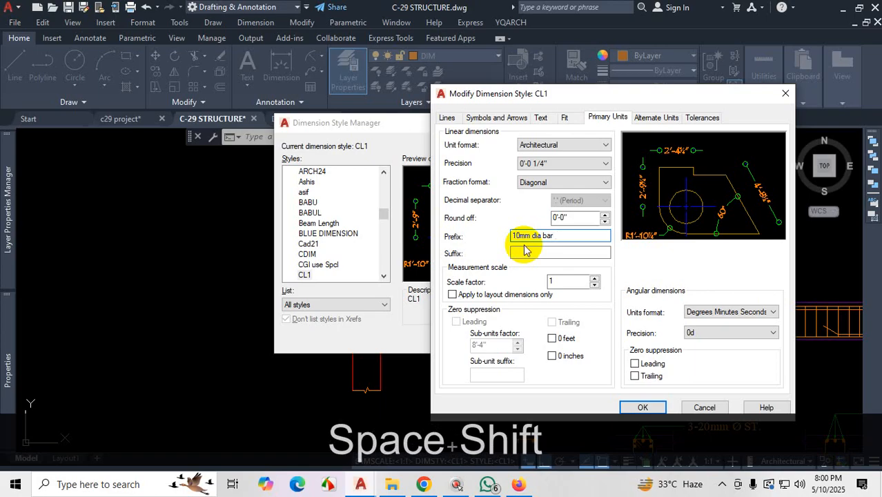
type(" @")
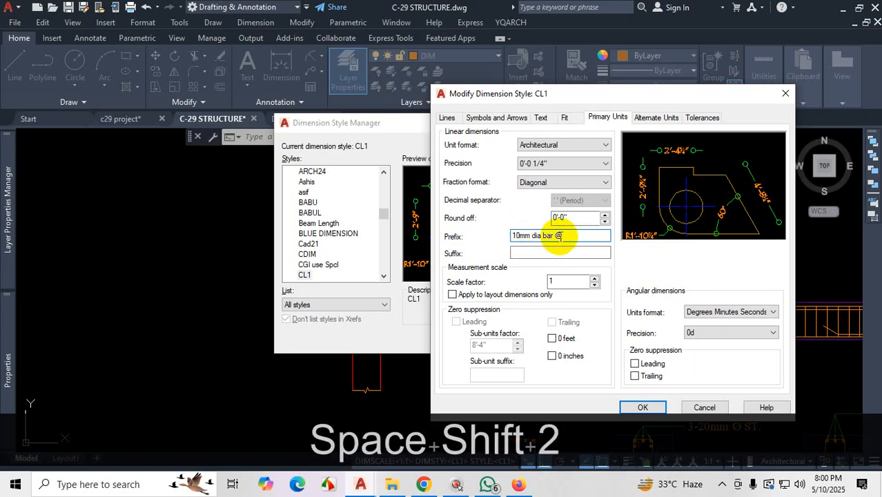
- Set the linear dimension suffix of CL1 to C/C, then apply the style changes and close the style manager
left_click(530, 255)
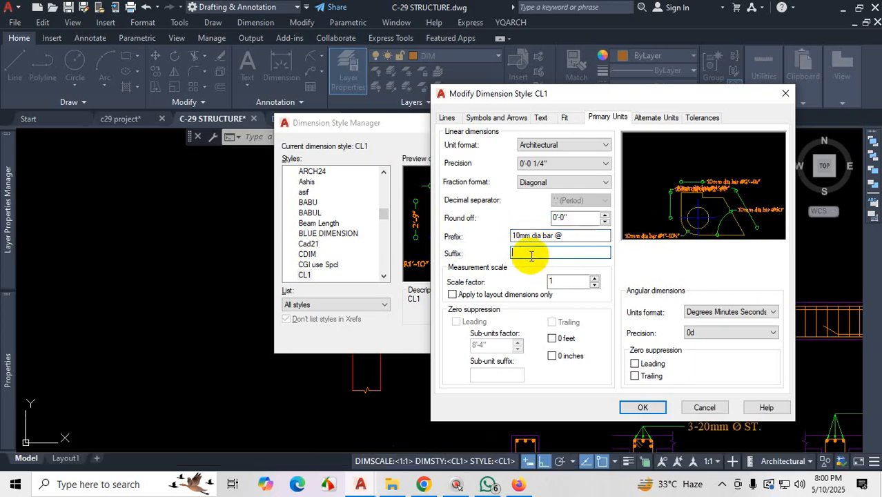
type("c")
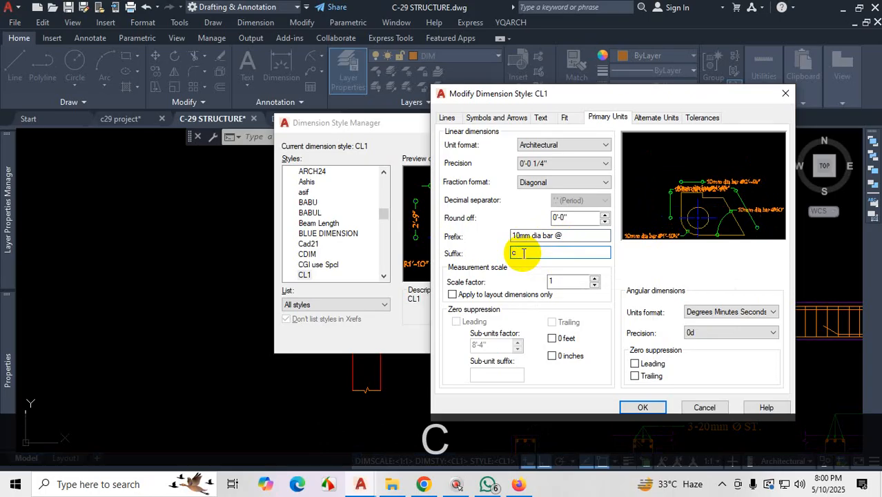
type("/")
key("BackSpace")
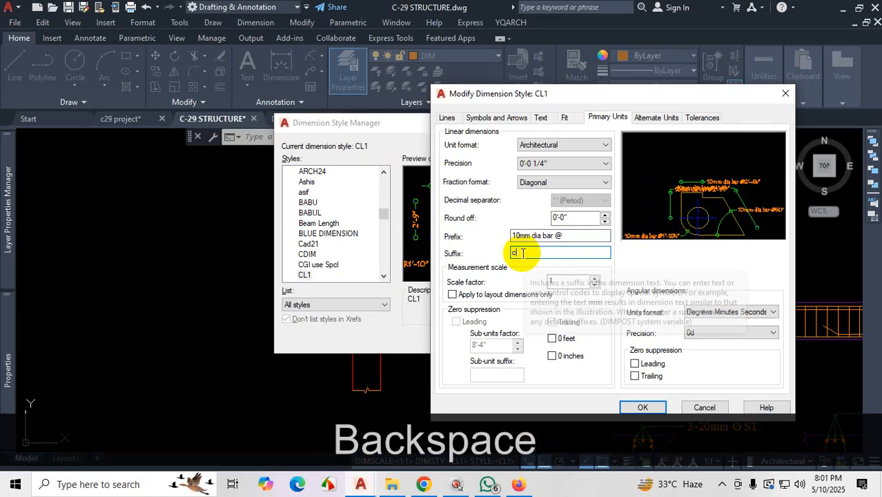
key("Caps_Lock")
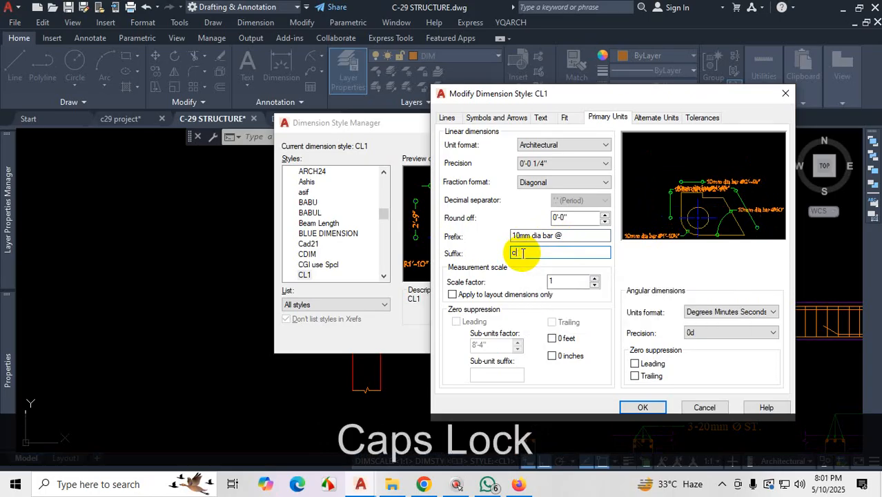
key("BackSpace")
type("C")
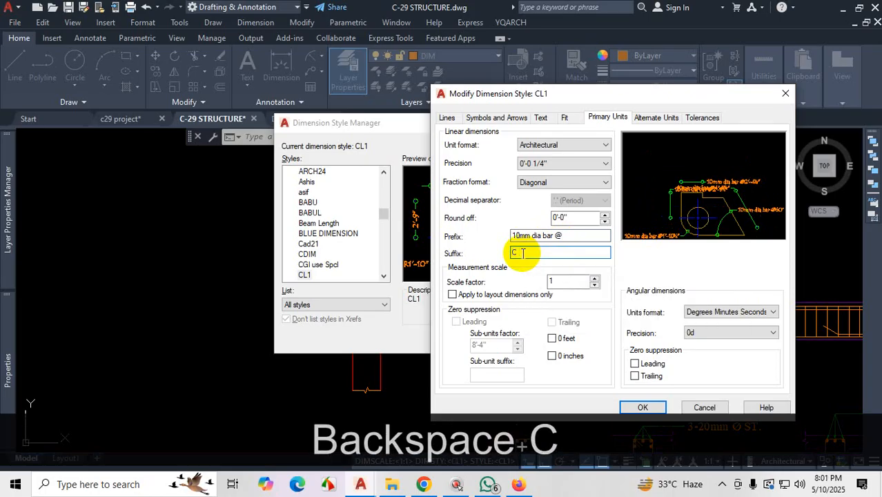
type("/C")
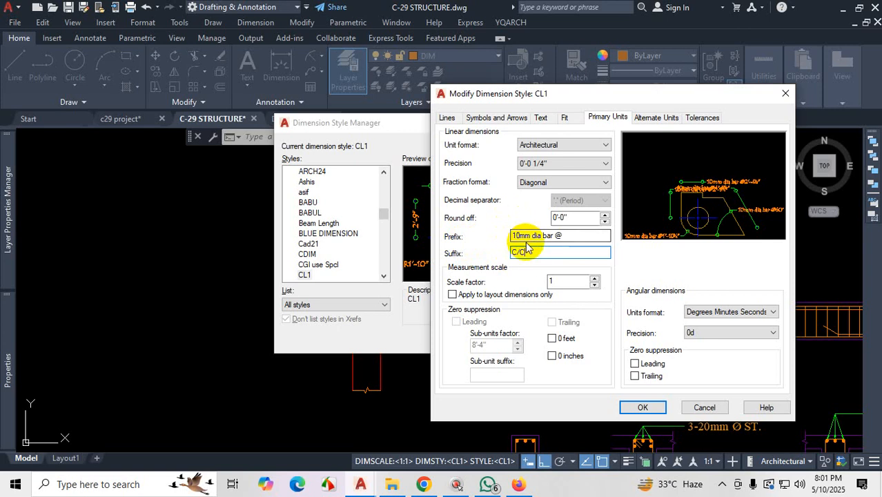
left_click(640, 409)
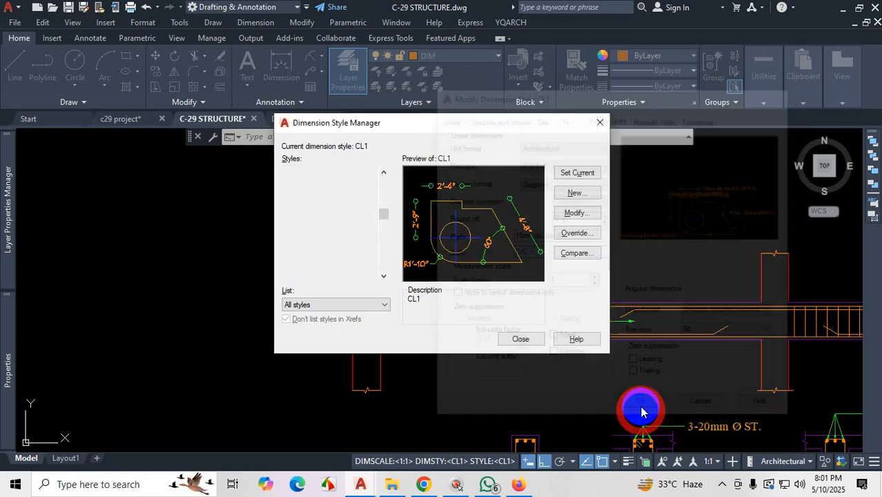
left_click(529, 340)
- Dimension the spacing between the first two stirrups at the beam's end zone, placing the dimension above the beam
scroll(436, 307, "down", 6)
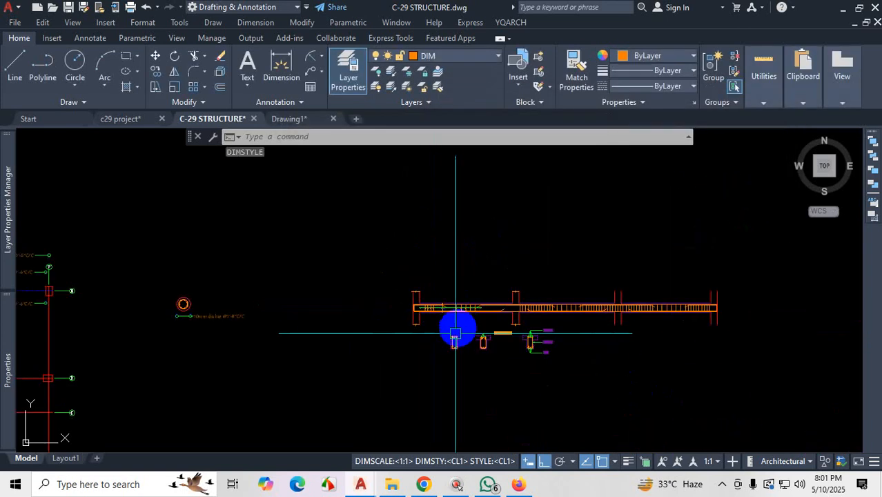
scroll(348, 304, "up", 8)
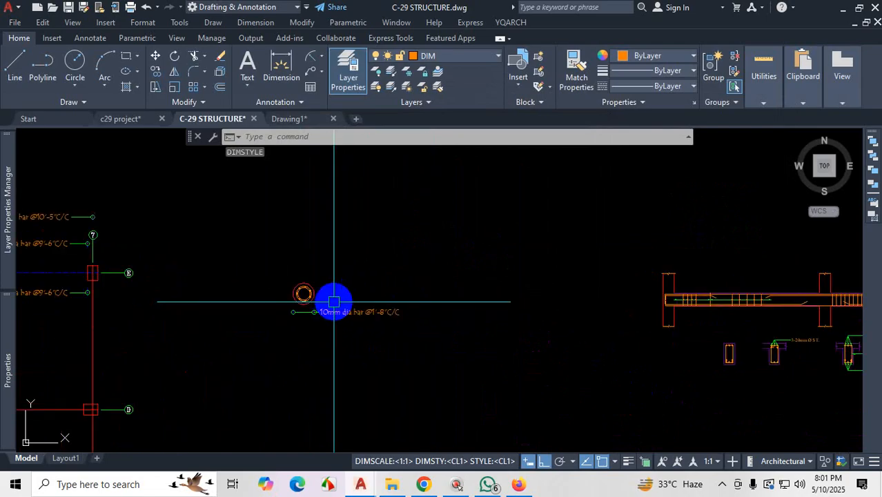
scroll(290, 359, "down", 4)
scroll(467, 337, "up", 6)
scroll(388, 350, "up", 5)
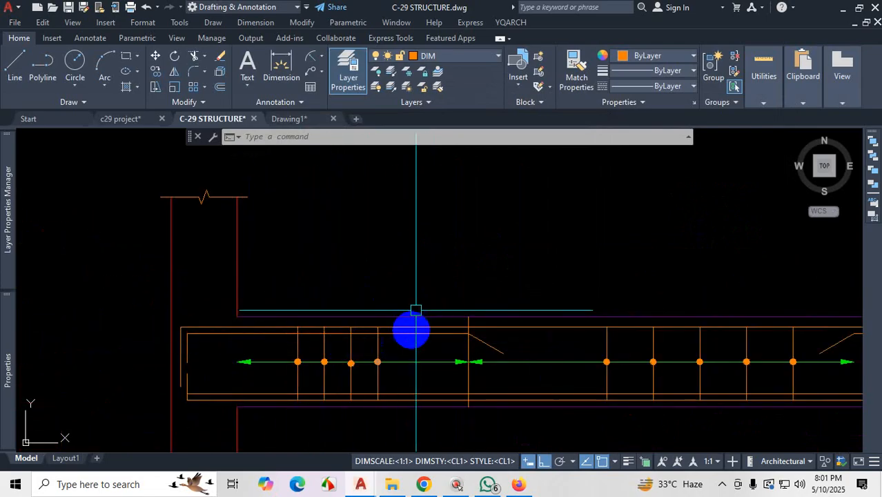
left_click(286, 64)
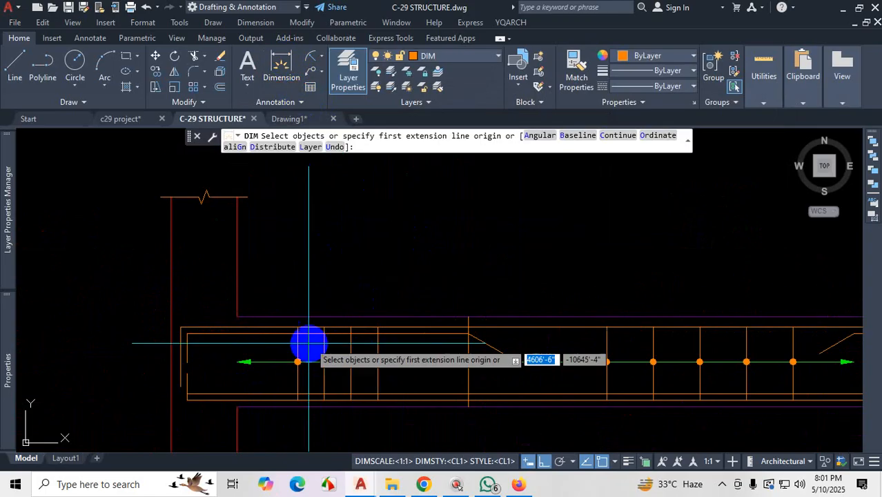
scroll(297, 341, "up", 3)
left_click(301, 285)
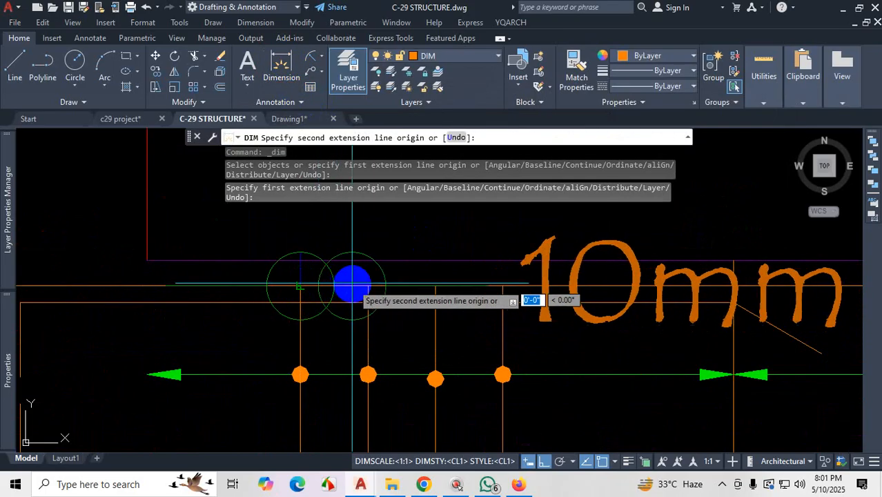
left_click(360, 282)
scroll(369, 266, "down", 5)
scroll(369, 252, "up", 3)
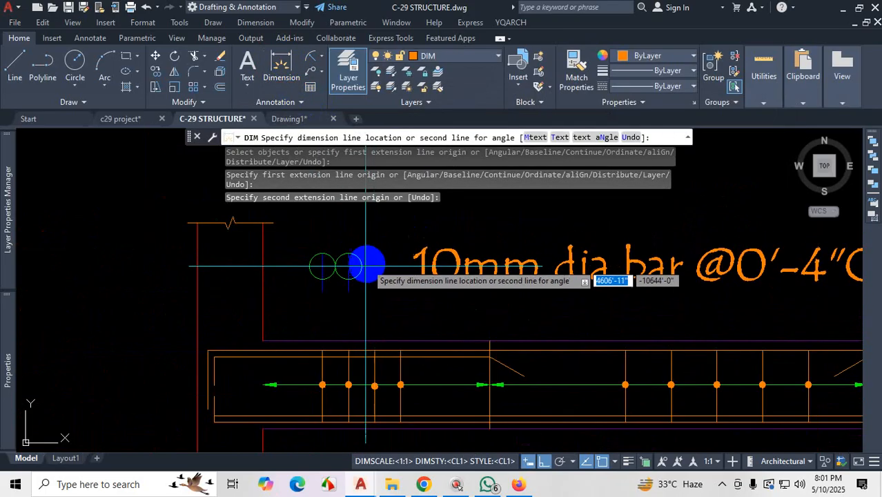
left_click(362, 286)
scroll(332, 331, "down", 3)
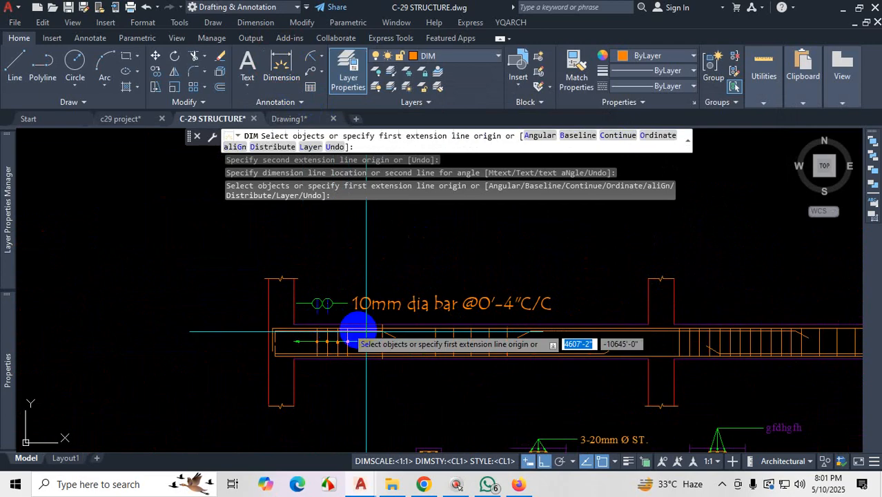
scroll(484, 364, "up", 2)
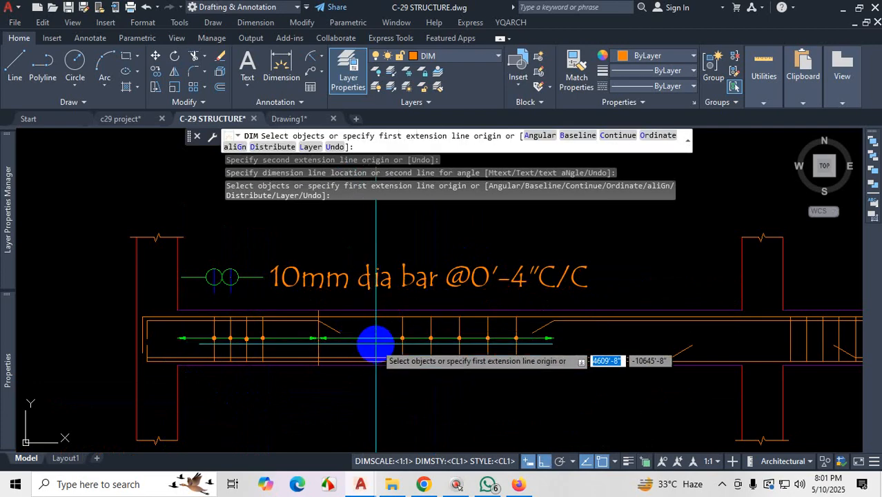
key("Escape")
key("Escape")
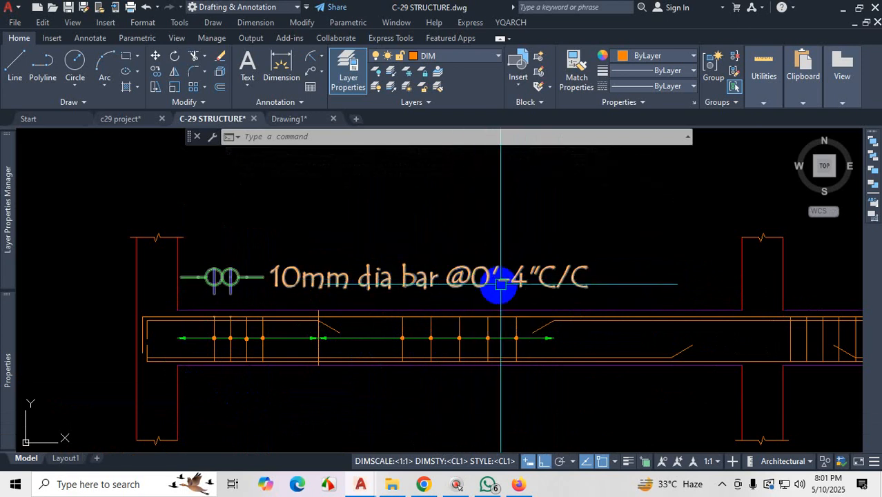
- Modify dimension style CL1 to suppress 0 feet in linear dimensions, apply the change and close the style manager
type("d")
key("Return")
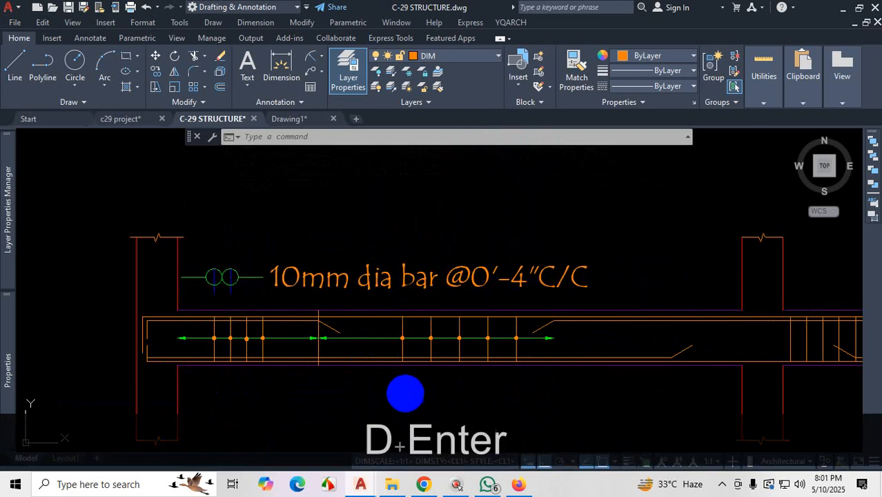
left_click(575, 214)
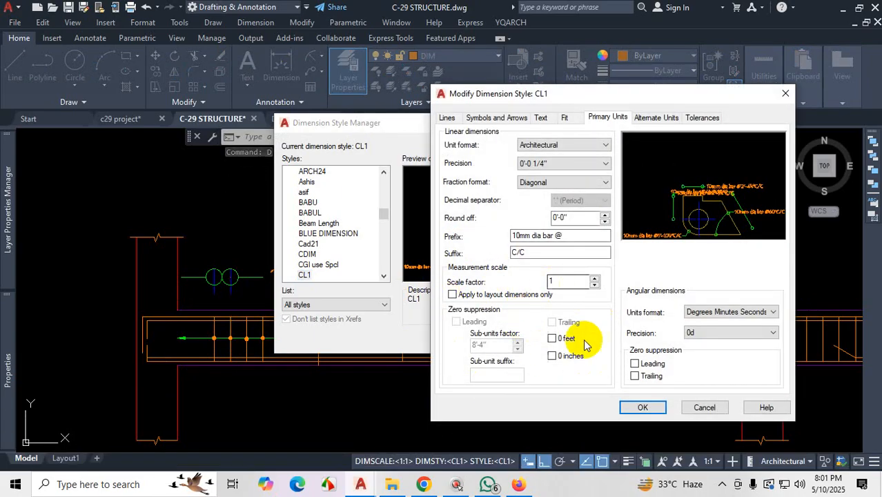
left_click(625, 406)
left_click(522, 338)
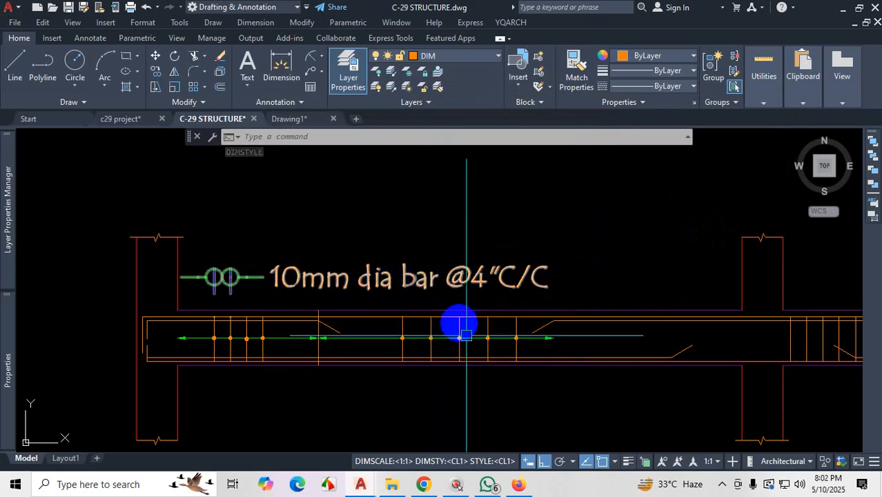
- Dimension the spacing between two mid-span stirrups from their centre dots, placing the dimension below the beam
scroll(404, 309, "down", 4)
scroll(415, 370, "up", 1)
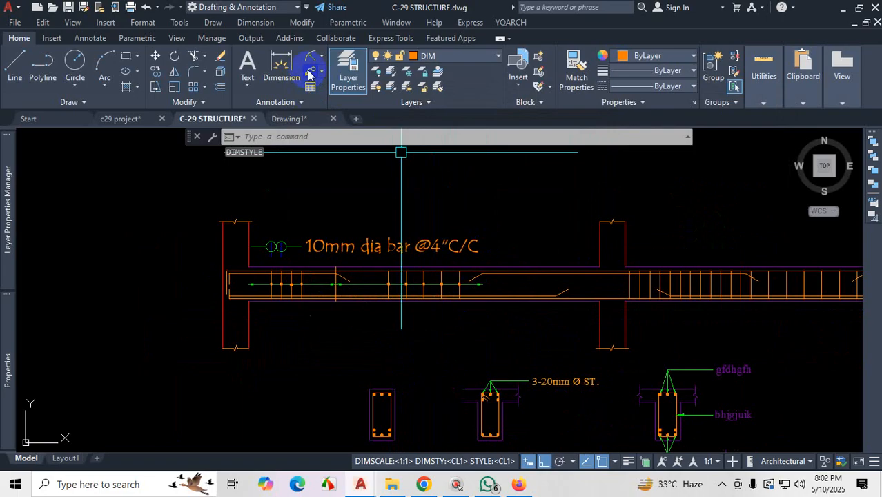
left_click(282, 76)
scroll(442, 324, "up", 4)
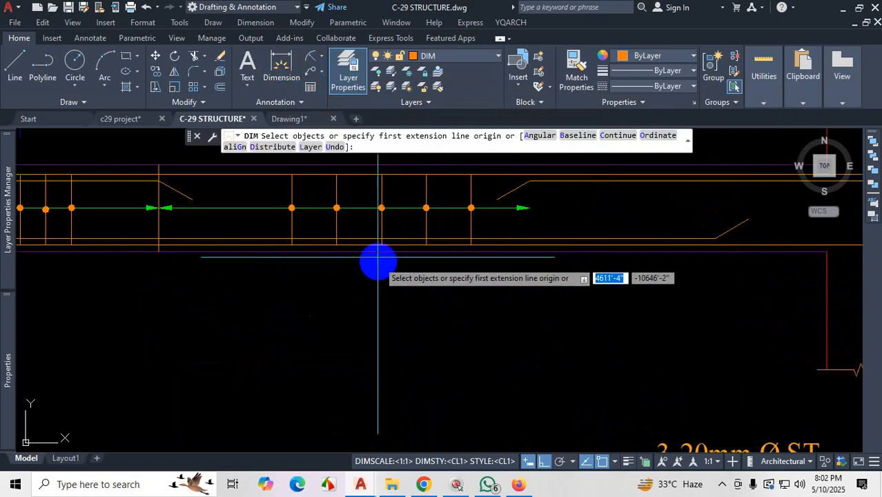
left_click(337, 207)
left_click(382, 207)
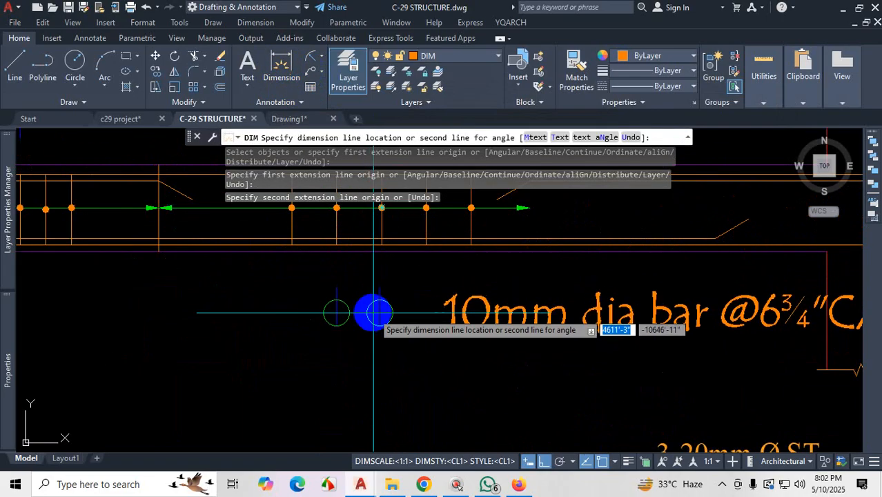
left_click(358, 317)
scroll(542, 341, "down", 2)
scroll(556, 316, "up", 2)
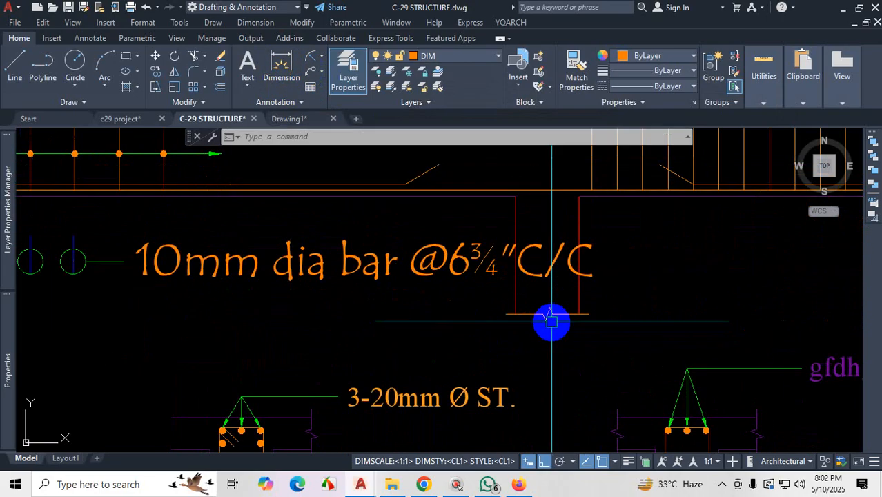
key("Escape")
scroll(495, 261, "up", 2)
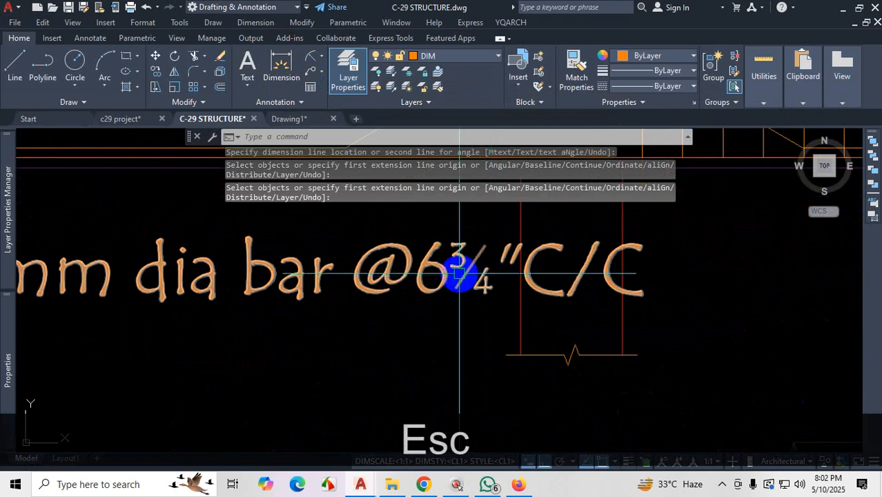
scroll(494, 311, "down", 5)
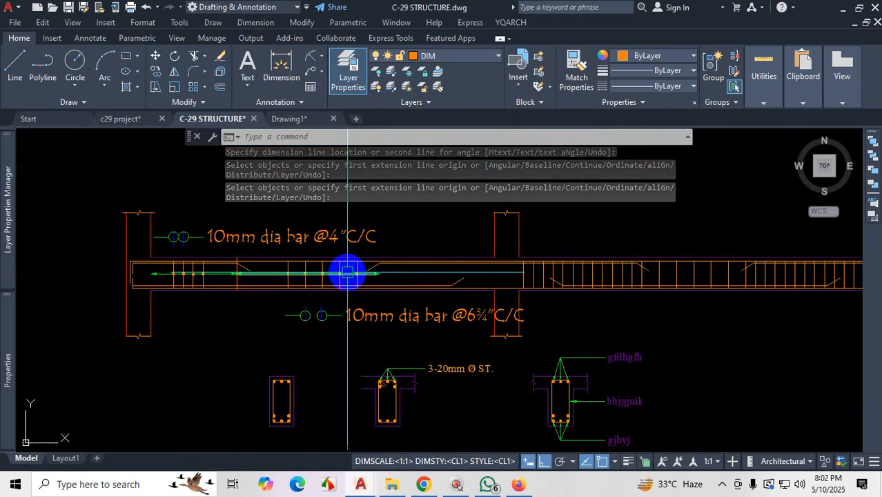
- Dimension the spacing between the third and fourth mid-span stirrups from their top ends, placing it below the existing mid-span dimension
scroll(323, 271, "up", 3)
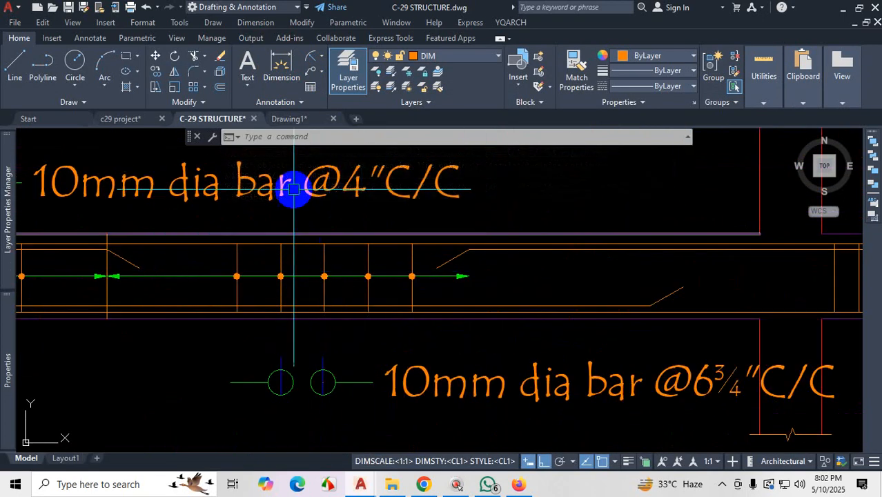
left_click(278, 63)
scroll(308, 261, "up", 2)
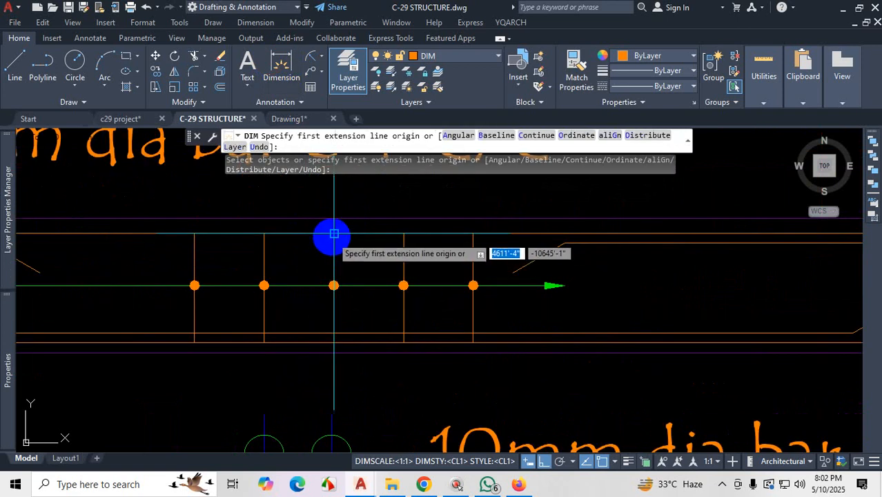
left_click(334, 234)
left_click(401, 235)
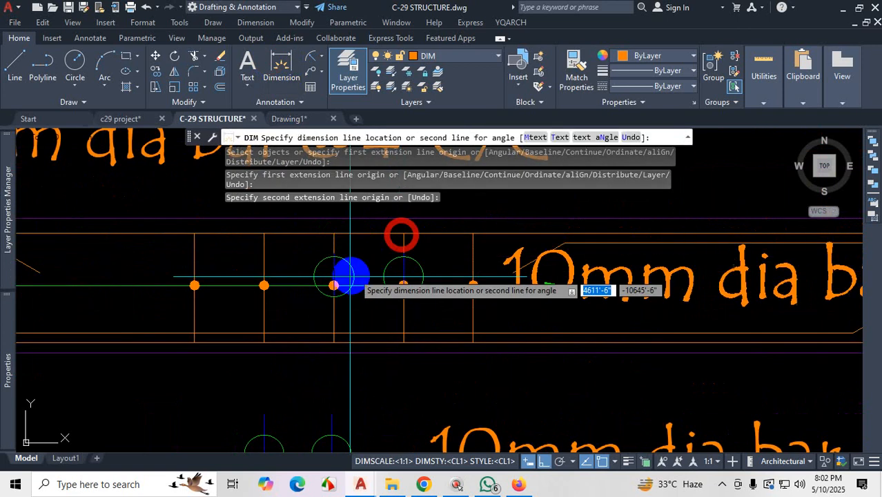
scroll(350, 277, "down", 4)
scroll(338, 273, "up", 2)
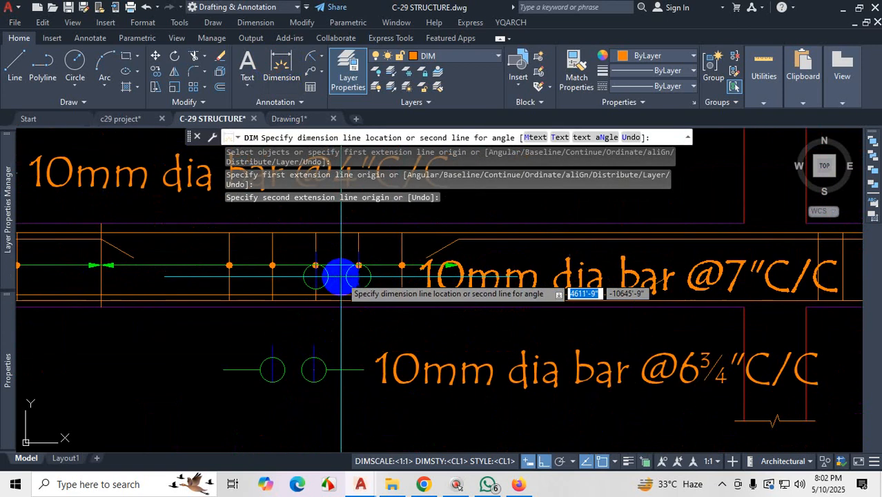
scroll(338, 269, "down", 2)
scroll(332, 303, "up", 2)
scroll(332, 312, "up", 2)
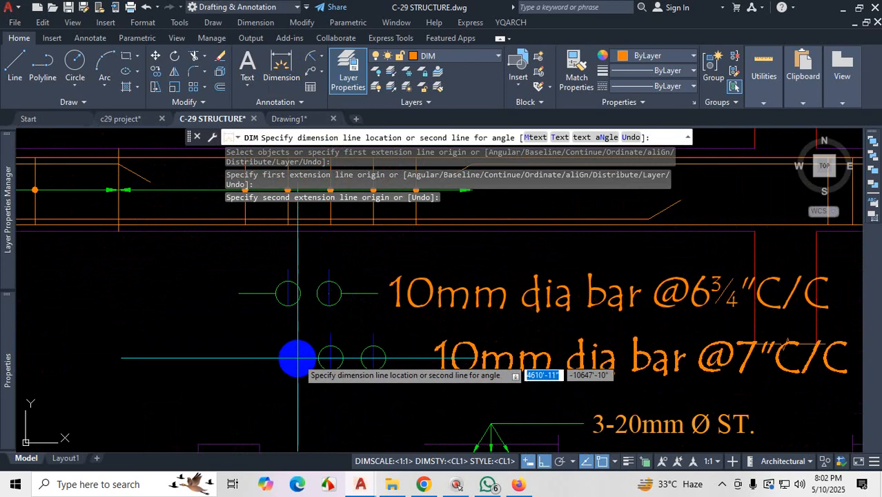
left_click(292, 373)
scroll(300, 233, "down", 2)
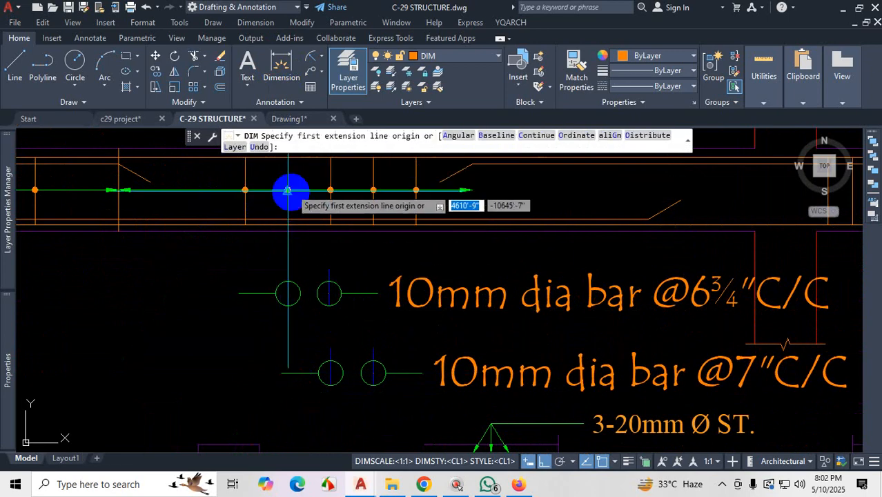
scroll(398, 292, "down", 2)
key("Escape")
scroll(393, 283, "up", 4)
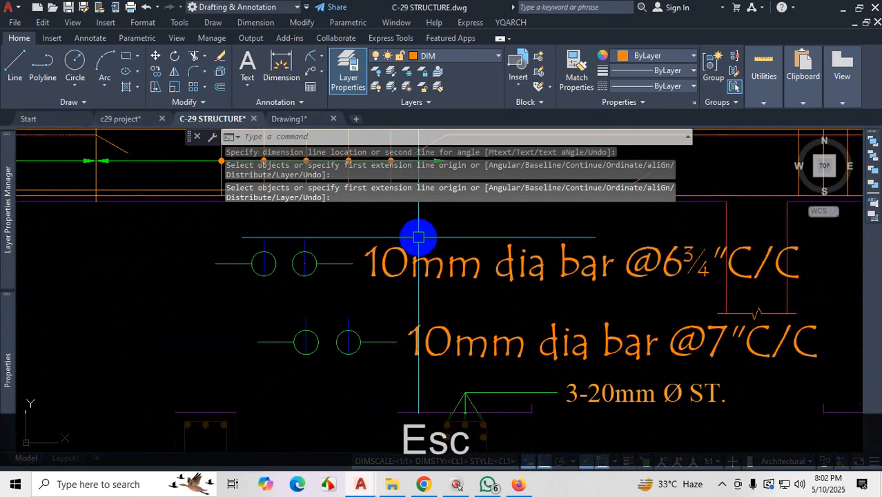
- Delete the 6 3/4" mid-span stirrup dimension that was taken from the centre dots
left_click(366, 272)
key("Delete")
scroll(373, 279, "down", 3)
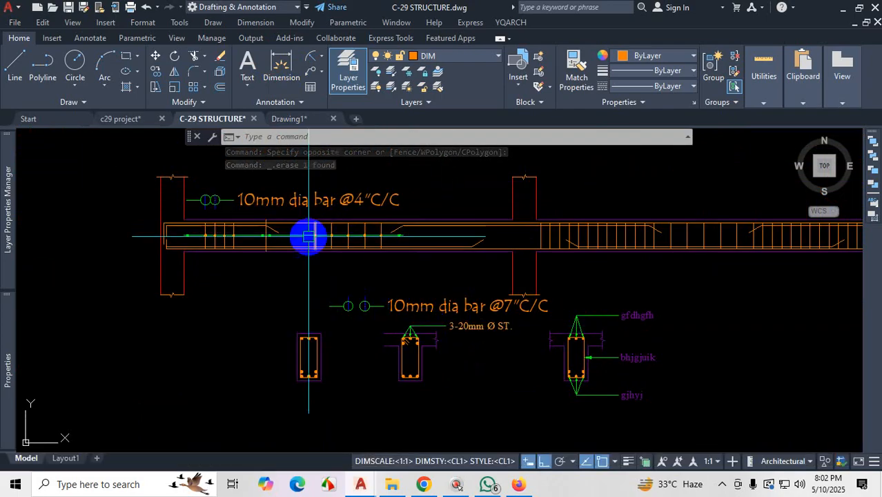
- Compare the beam's stirrup spacing notes with the grade beam details in the DETAIL STRUCTURAL DRAWINGS PDF in Firefox, then return to AutoCAD
scroll(310, 236, "down", 2)
scroll(484, 264, "up", 2)
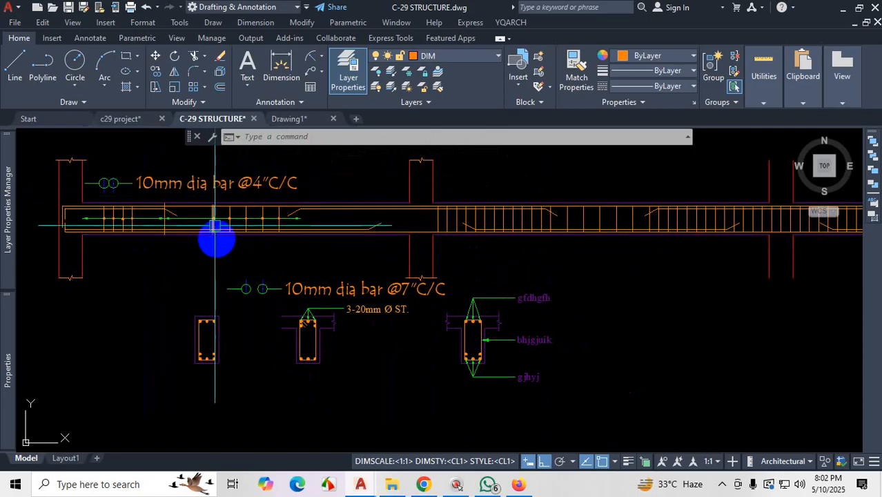
scroll(181, 212, "down", 4)
scroll(196, 226, "up", 6)
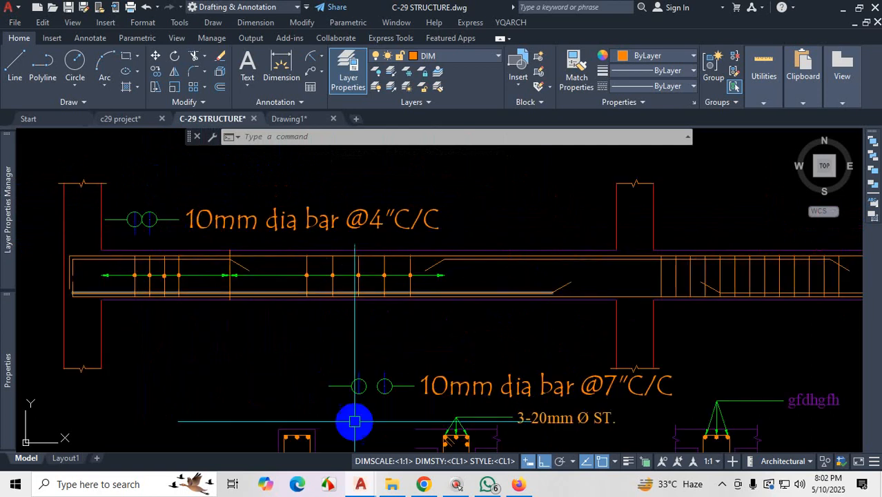
left_click(522, 485)
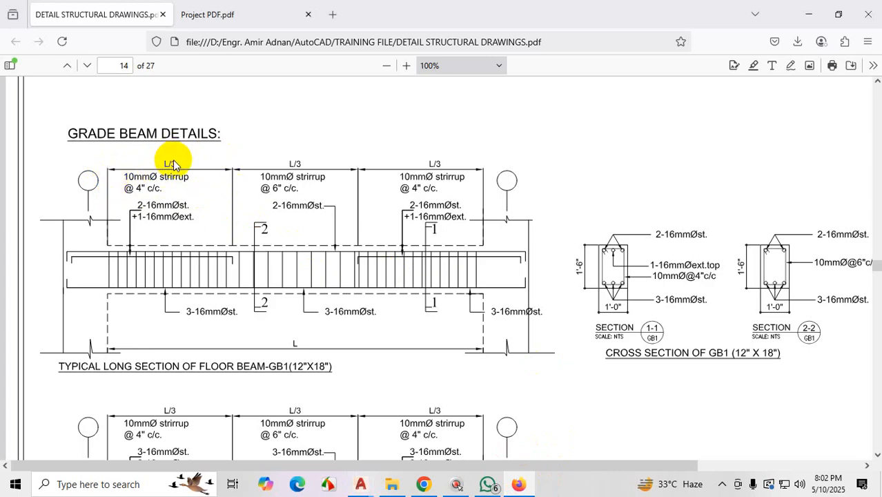
left_click(518, 483)
scroll(302, 317, "down", 2)
scroll(302, 317, "down", 1)
scroll(495, 301, "up", 2)
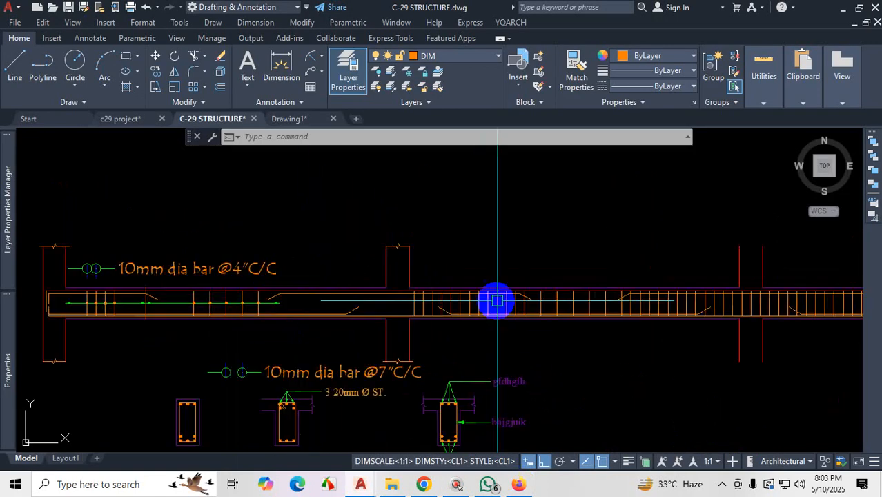
scroll(368, 274, "down", 2)
scroll(487, 252, "up", 1)
scroll(338, 260, "up", 2)
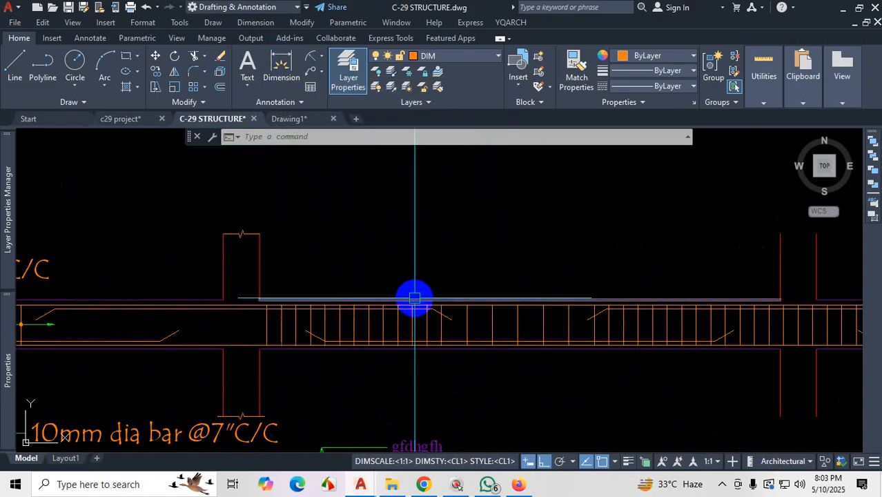
- Create a new dimension style named CL2 based on CL1 for all dimensions
type("d")
key("Return")
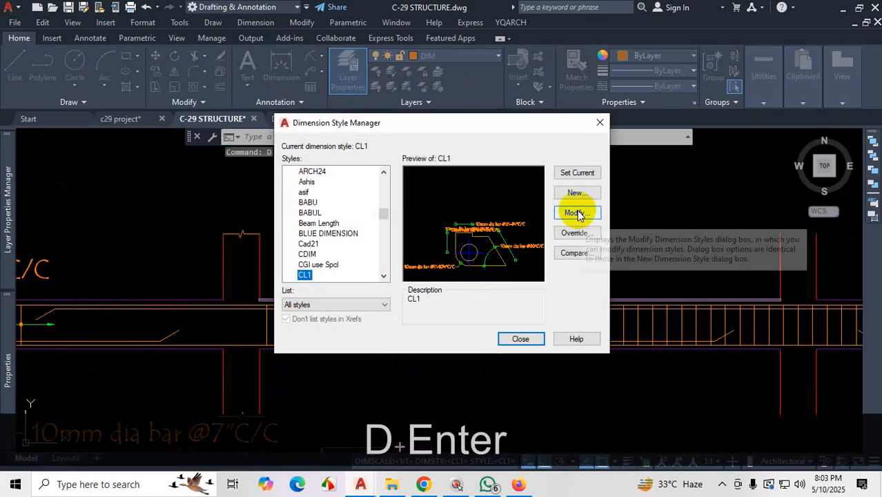
left_click(584, 194)
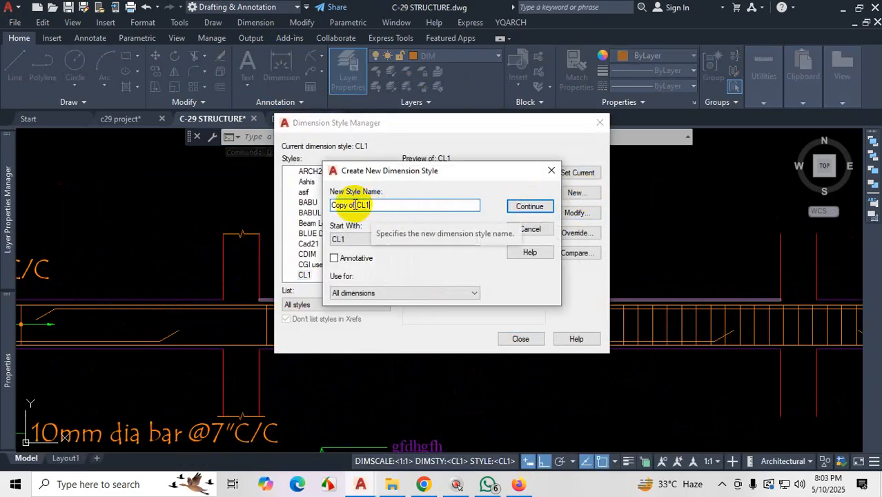
key("BackSpace")
key("BackSpace")
key("BackSpace")
key("BackSpace")
key("BackSpace")
key("BackSpace")
key("BackSpace")
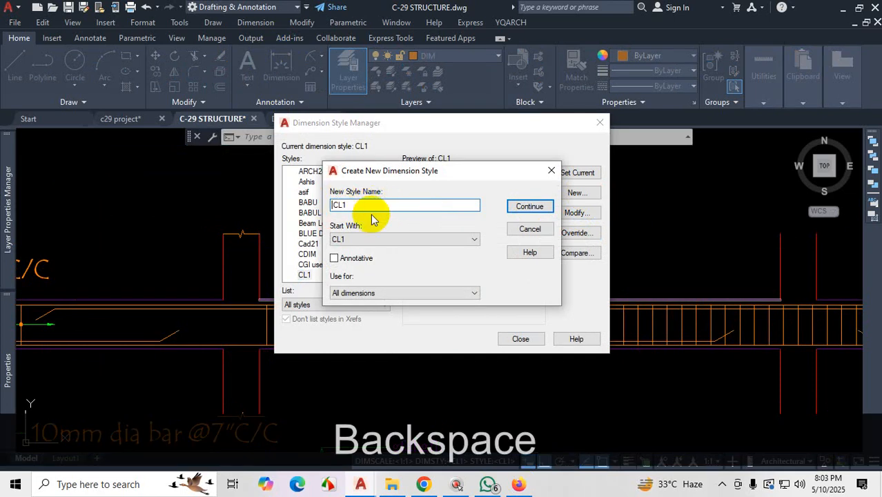
type("2")
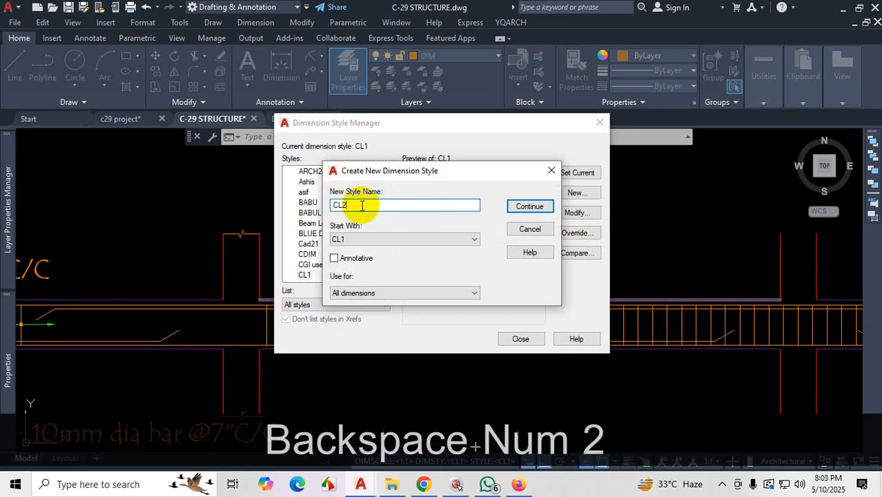
left_click(529, 206)
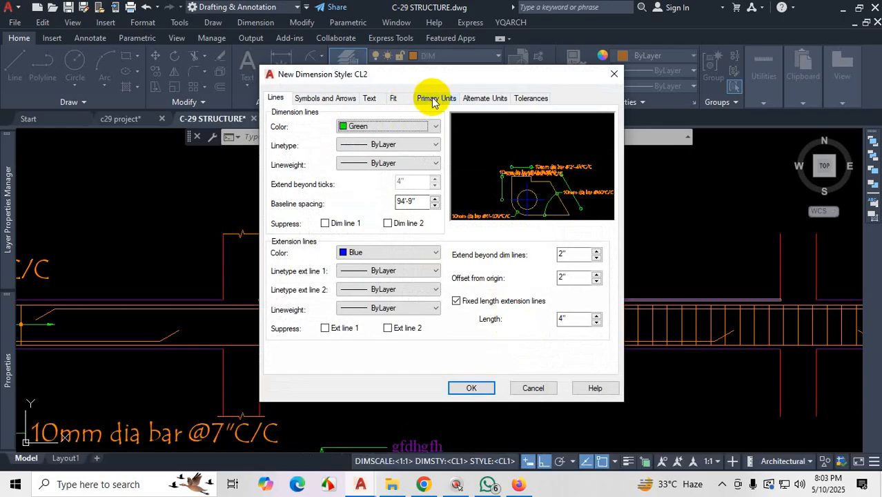
- Clear the prefix and suffix in CL2's primary units and make CL2 the current dimension style
left_click(436, 98)
left_click_drag(406, 218, 314, 218)
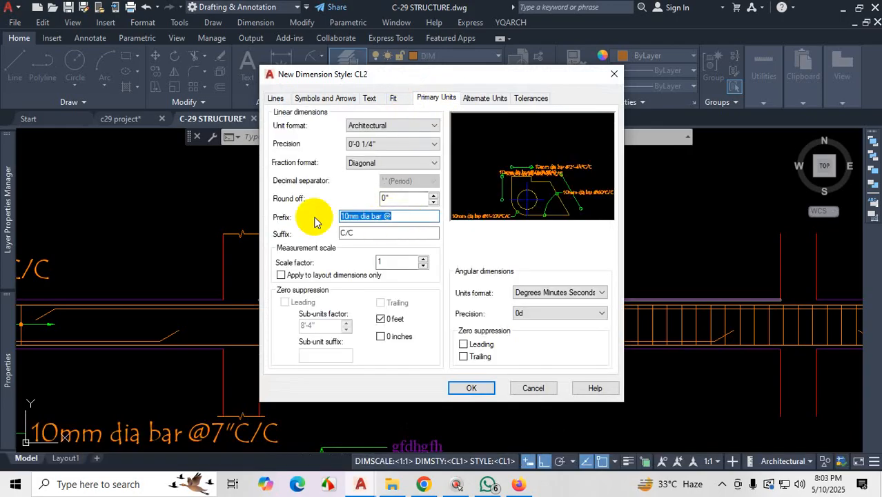
key("Delete")
left_click_drag(386, 233, 285, 234)
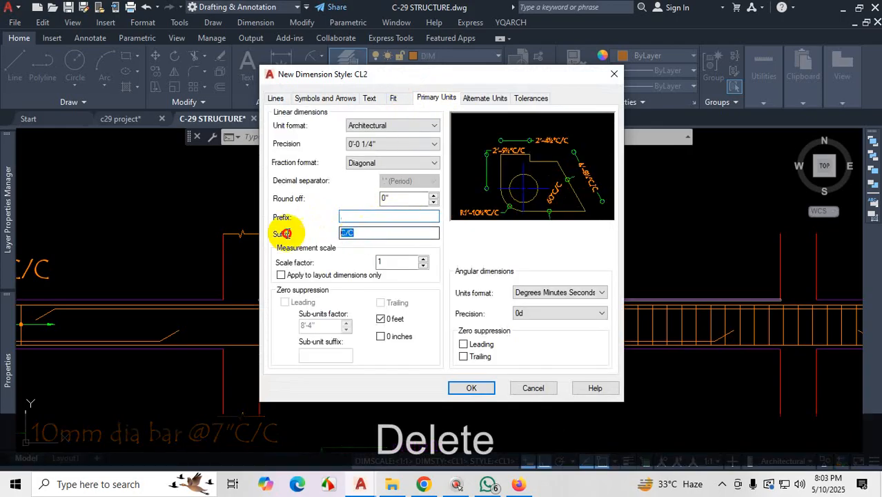
left_click(408, 263)
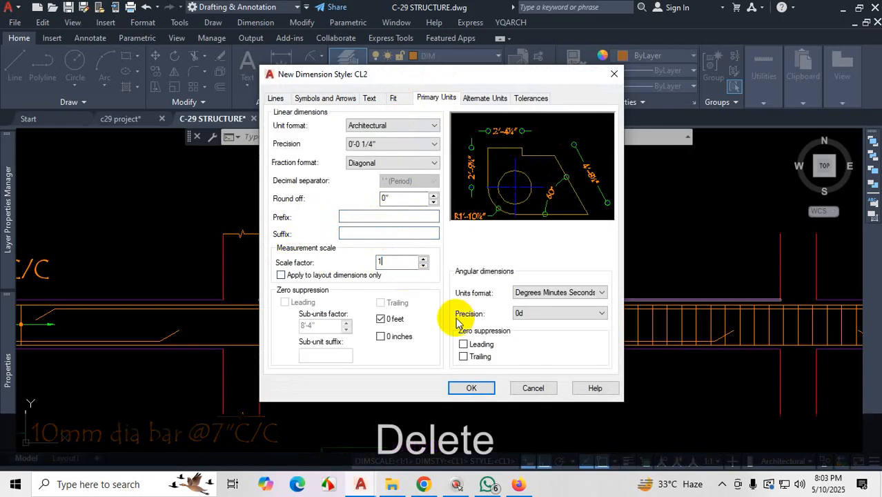
left_click(472, 389)
left_click(572, 177)
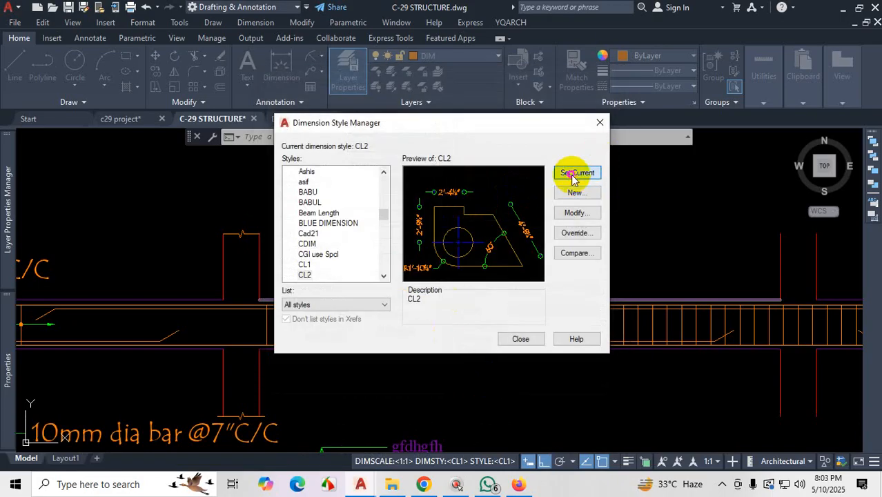
left_click(523, 338)
- Dimension the top bar's length from the interior column's right face to its bend, placing the dimension above the beam
scroll(459, 281, "down", 2)
scroll(370, 281, "up", 2)
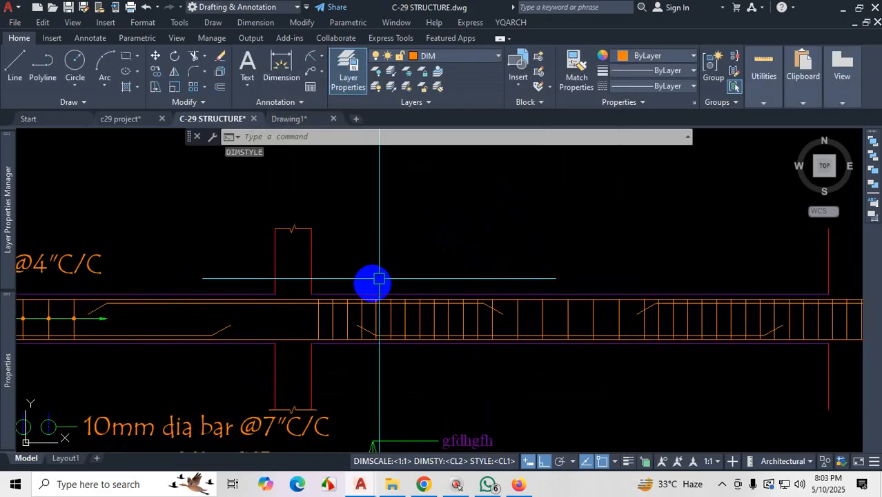
left_click(274, 69)
scroll(298, 291, "up", 2)
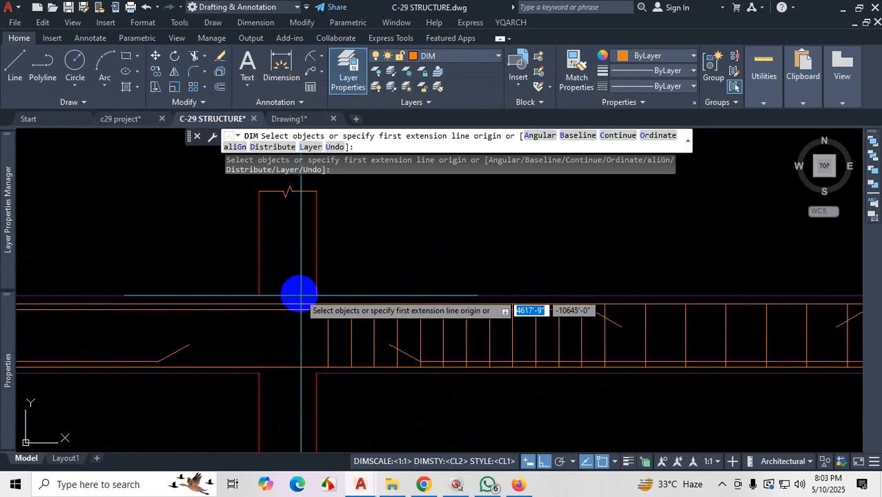
left_click(317, 295)
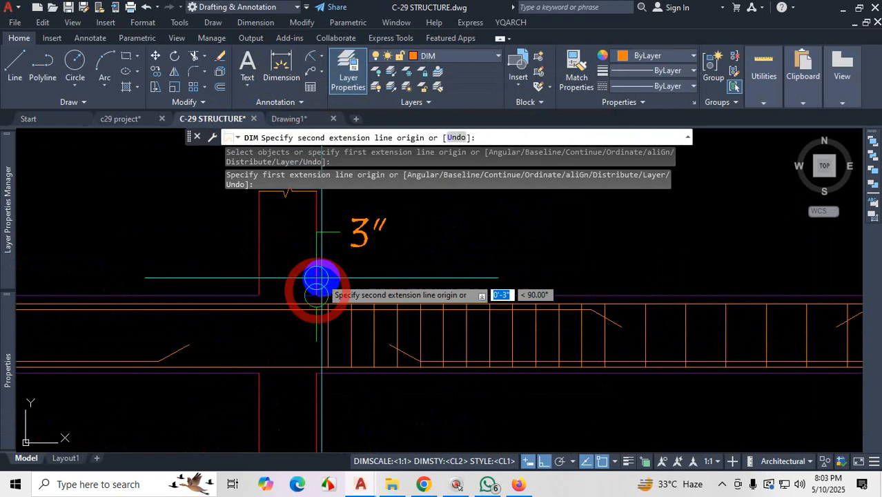
left_click(587, 301)
scroll(583, 290, "down", 3)
scroll(579, 275, "up", 3)
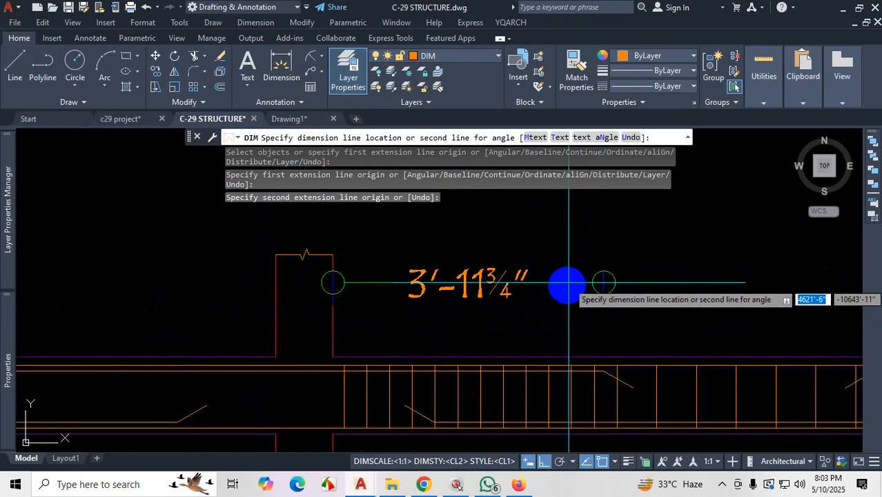
left_click(513, 289)
key("Escape")
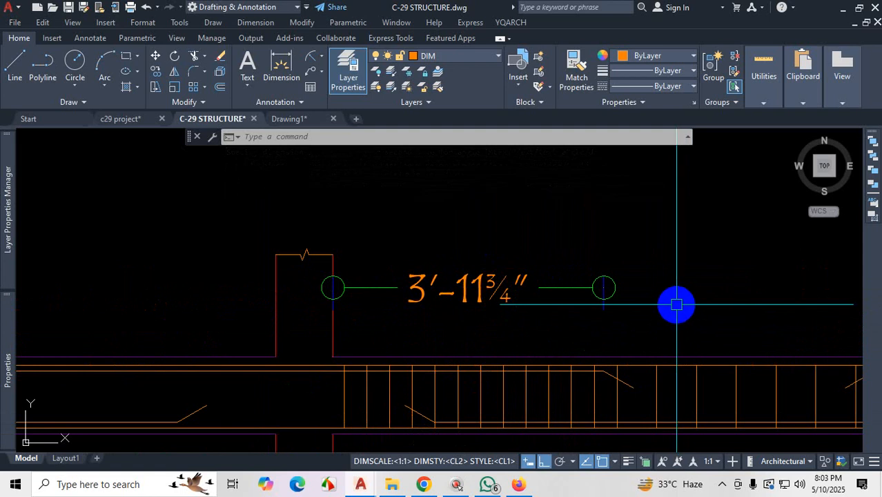
- Examine the grade beam details and grade beam layout in the DETAIL STRUCTURAL DRAWINGS PDF in Firefox, then return to AutoCAD
scroll(594, 314, "down", 3)
scroll(545, 331, "up", 1)
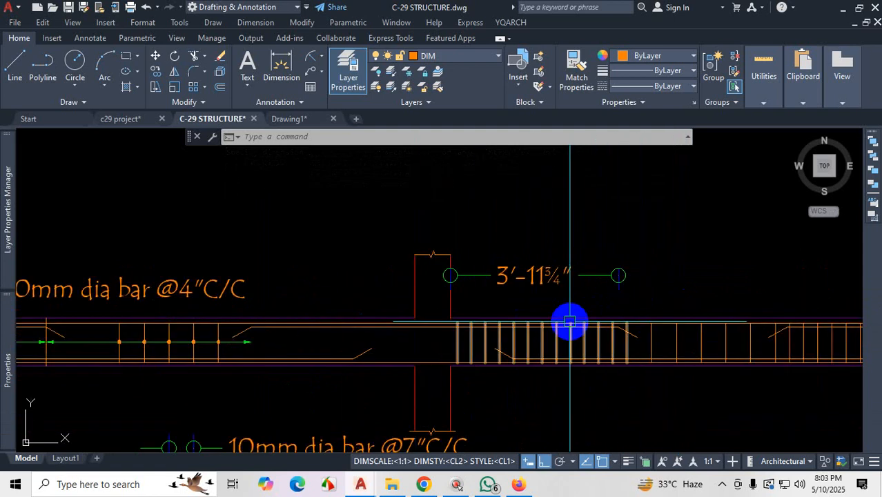
scroll(512, 354, "down", 6)
left_click(519, 484)
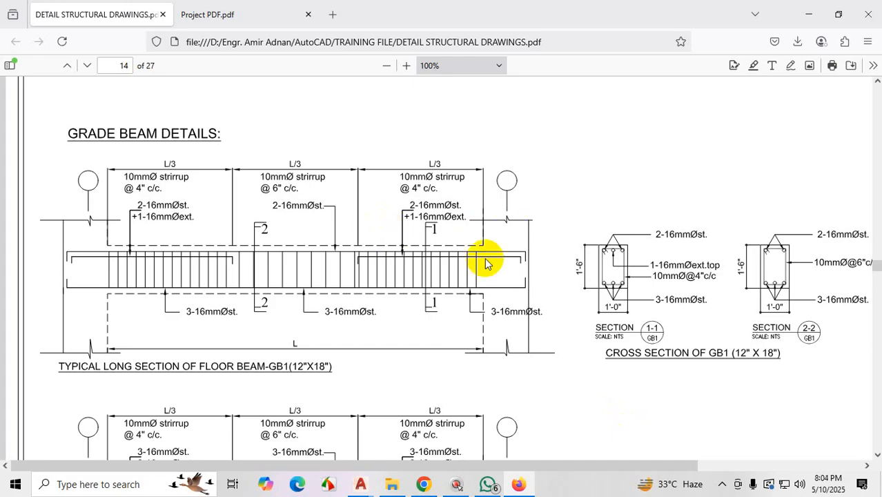
scroll(490, 255, "down", 6)
scroll(511, 255, "up", 3)
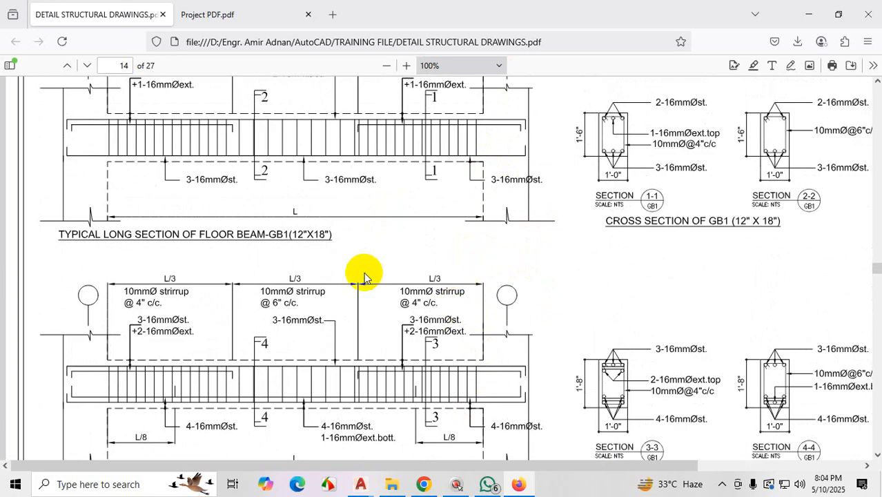
scroll(373, 269, "up", 10)
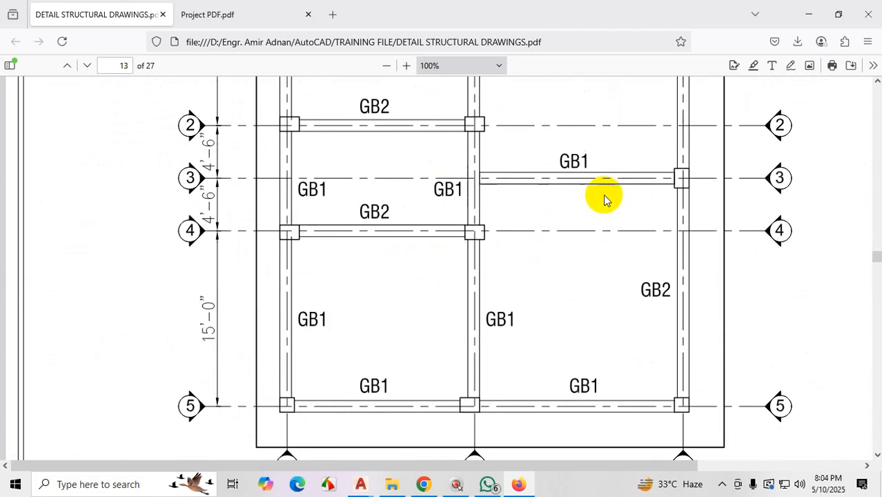
scroll(511, 303, "down", 2)
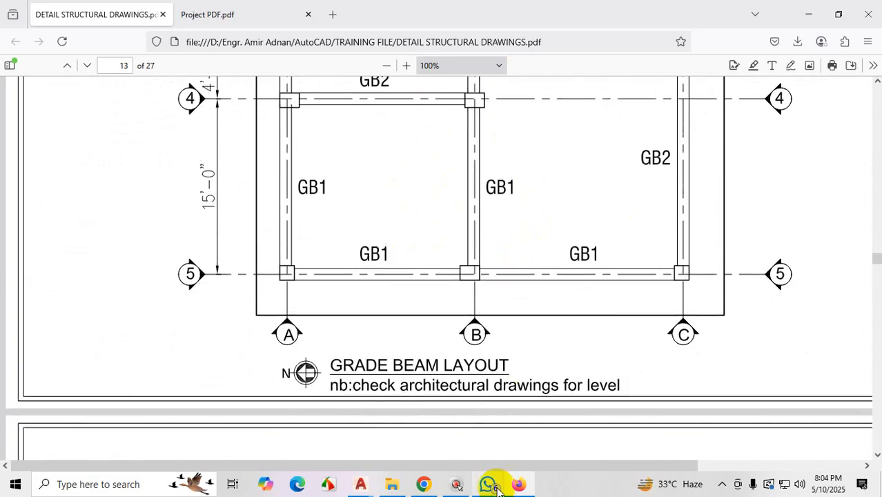
mouse_move(504, 479)
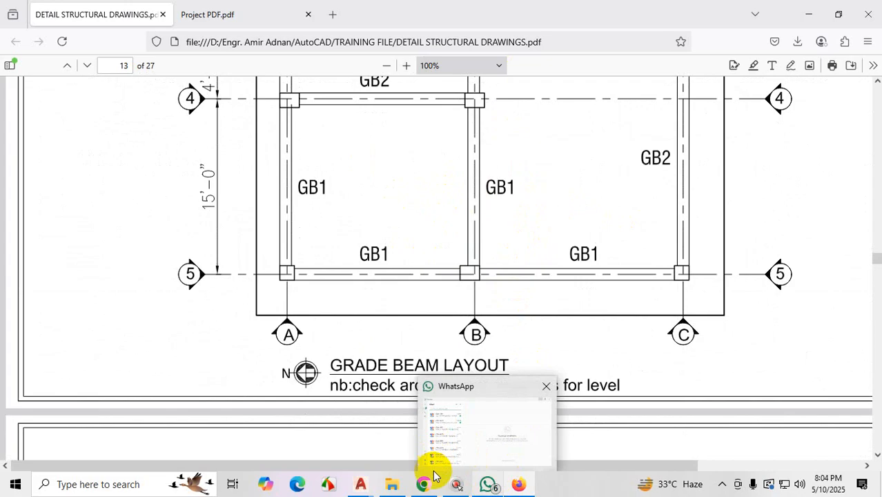
mouse_move(360, 483)
left_click(366, 424)
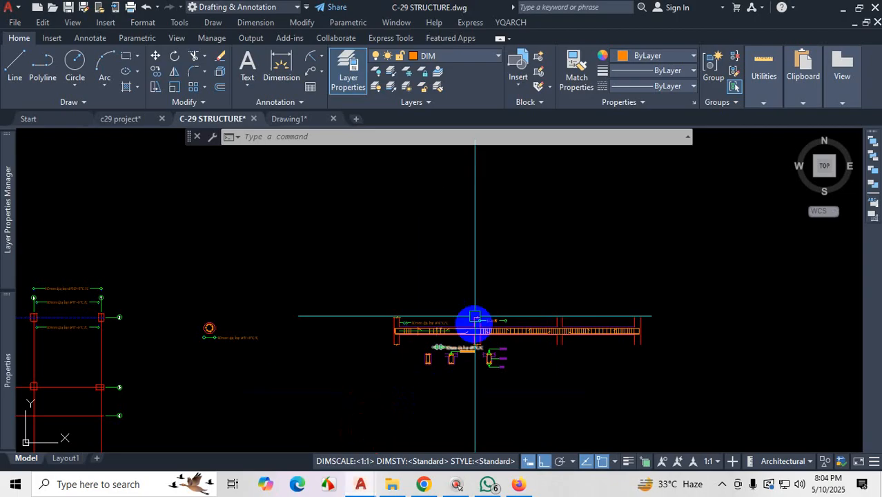
- Dimension from the top bar's bend in the left span to the interior column's left face, in line with the neighbouring dimension
scroll(449, 350, "up", 8)
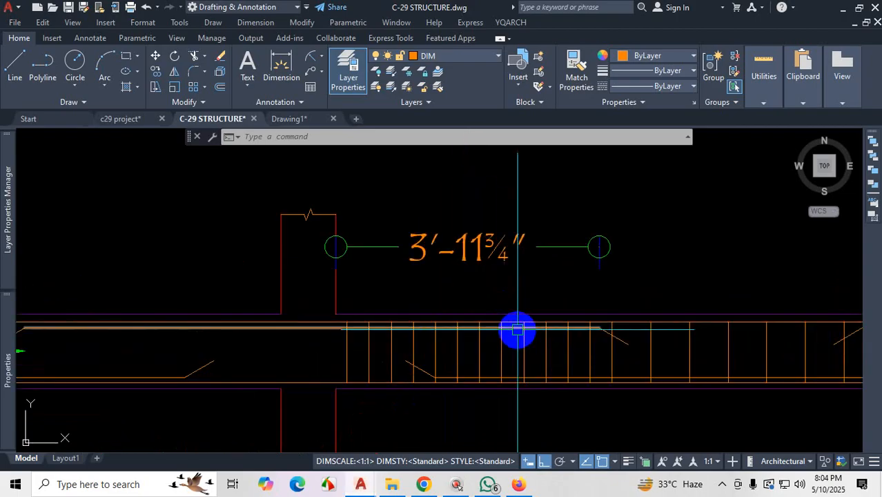
scroll(555, 281, "up", 2)
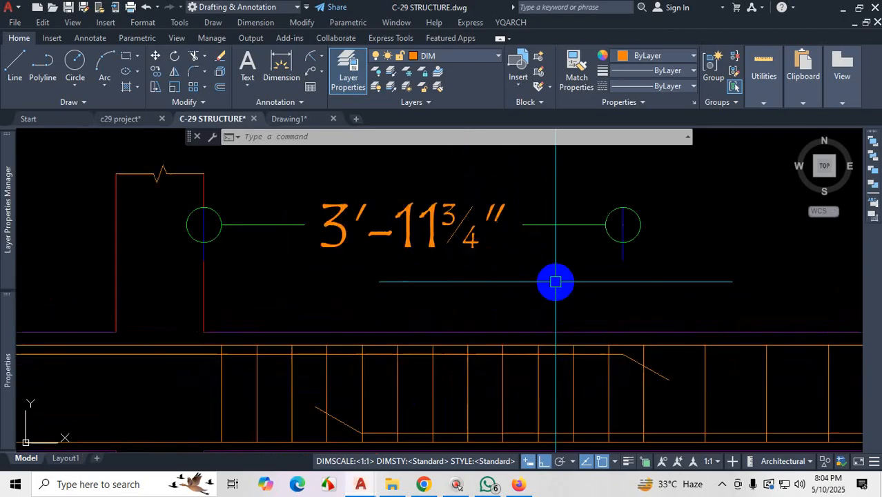
scroll(555, 282, "down", 4)
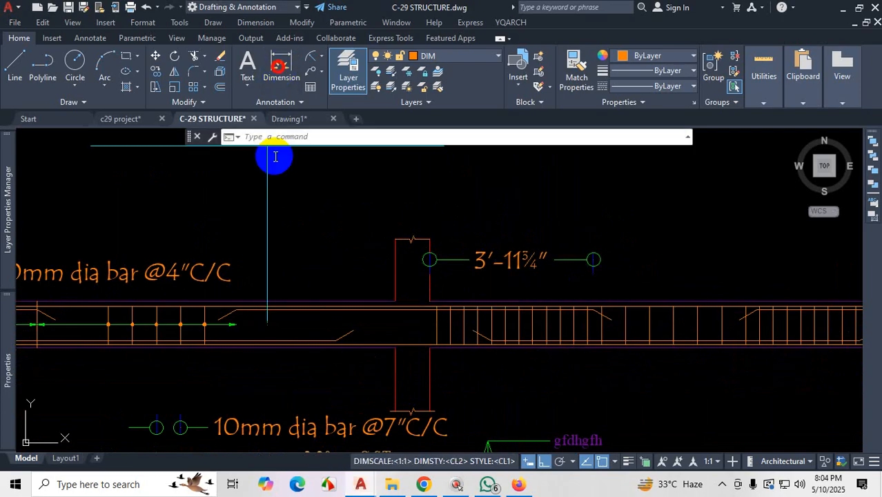
left_click(281, 66)
scroll(240, 301, "up", 3)
left_click(228, 318)
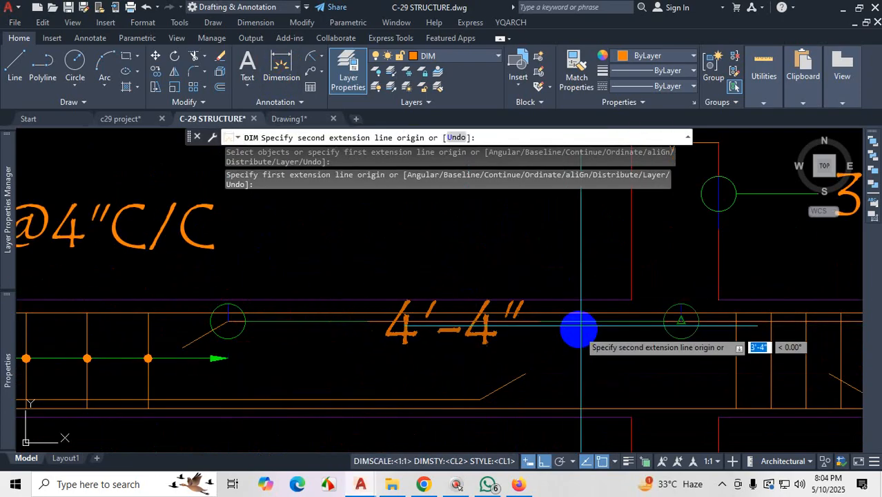
left_click(628, 297)
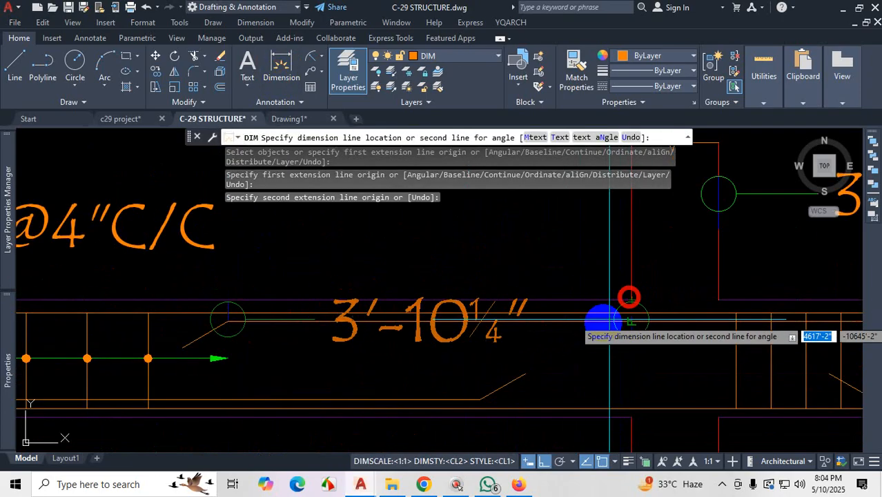
scroll(552, 290, "down", 4)
scroll(585, 299, "up", 2)
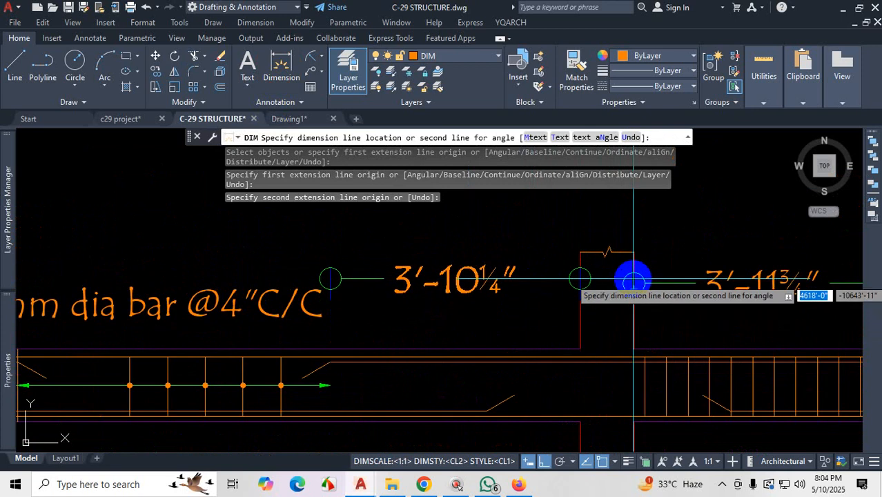
left_click(580, 285)
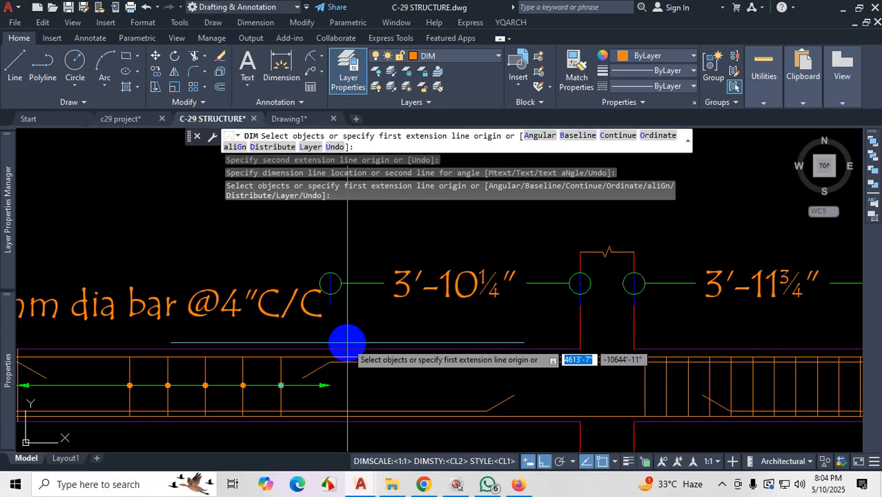
key("Escape")
- Set the vertical text placement of dimension style CL2 to Above
scroll(457, 319, "down", 3)
scroll(469, 341, "up", 3)
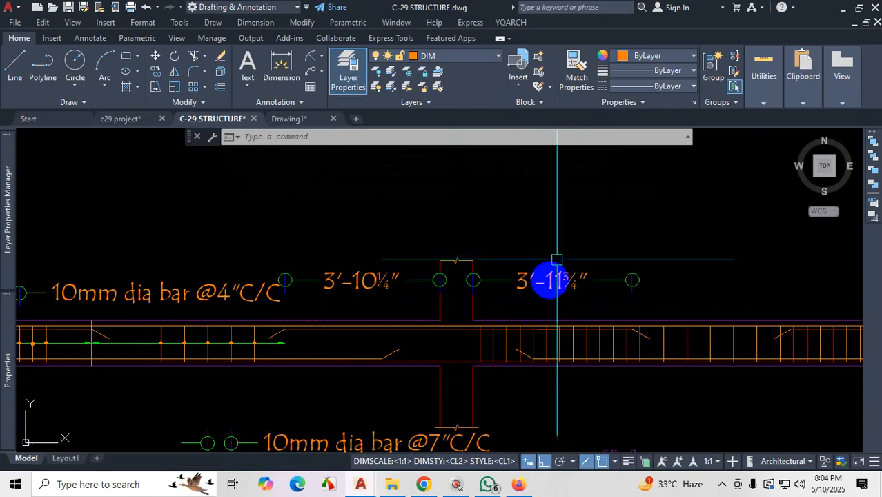
type("d")
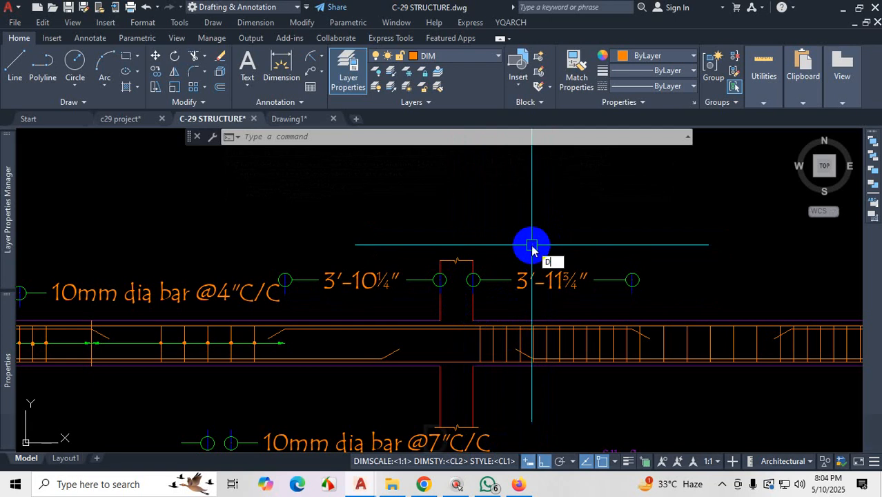
key("Return")
left_click(577, 214)
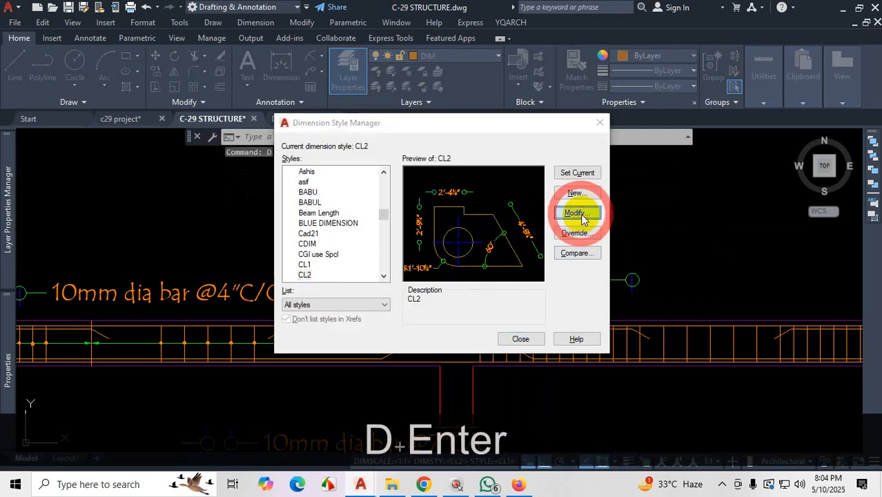
left_click(539, 118)
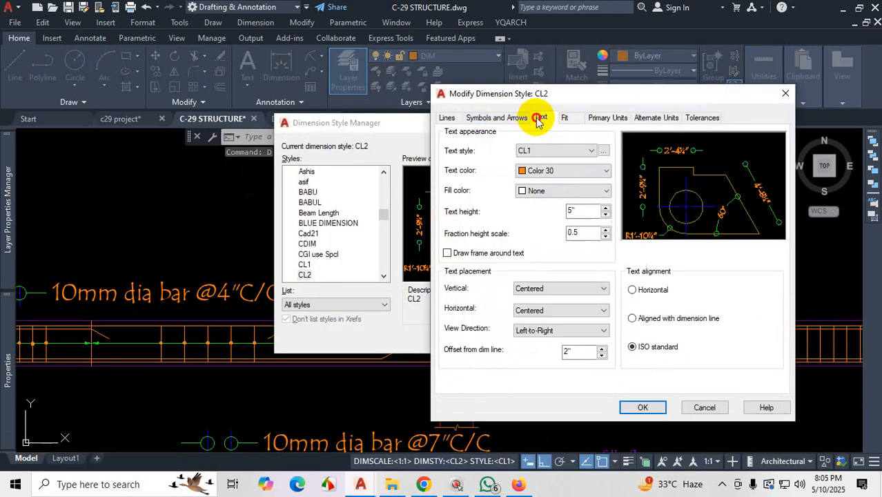
left_click(552, 290)
left_click(551, 301)
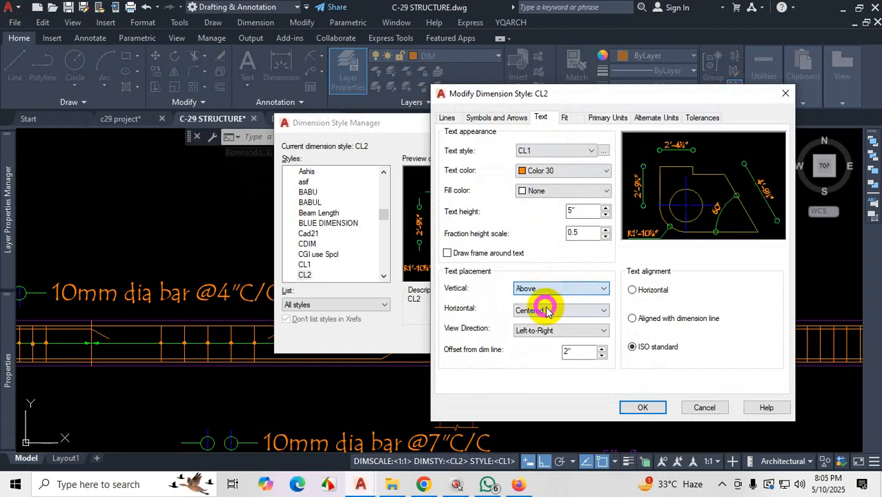
left_click(633, 409)
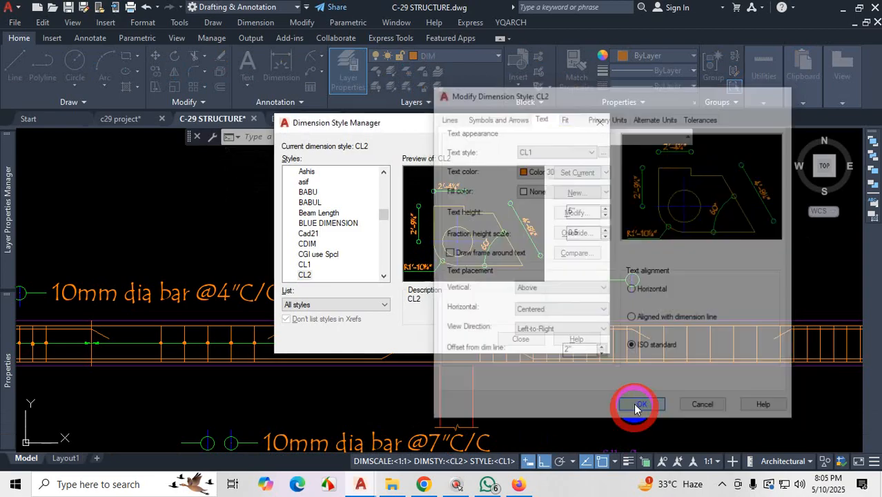
left_click(522, 339)
scroll(557, 252, "up", 3)
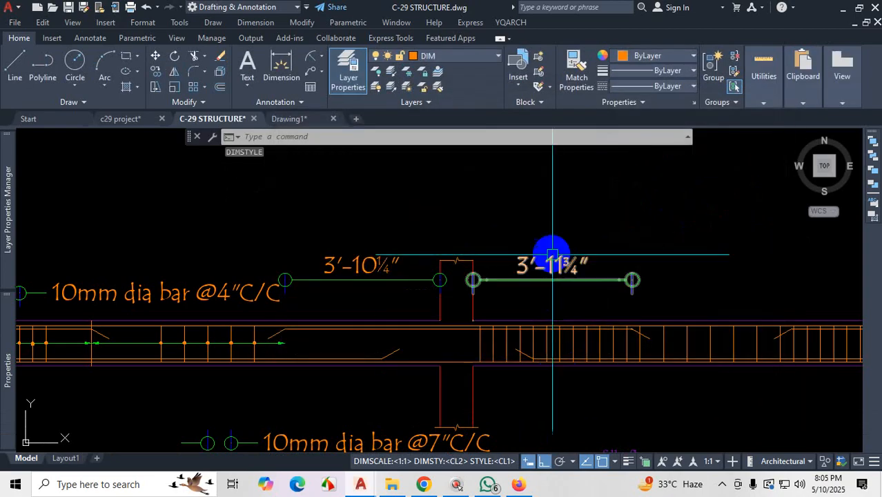
- Try to override the text of the dimension just right of the interior column with L/3
double_click(562, 269)
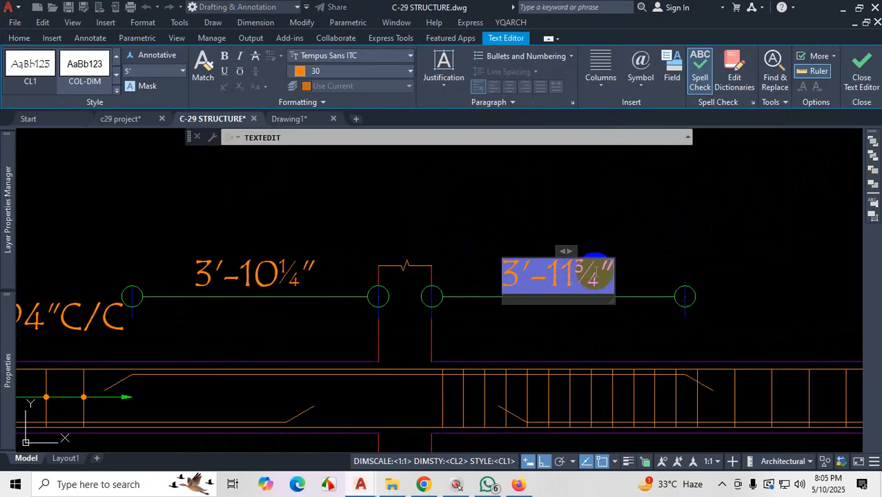
left_click(510, 272)
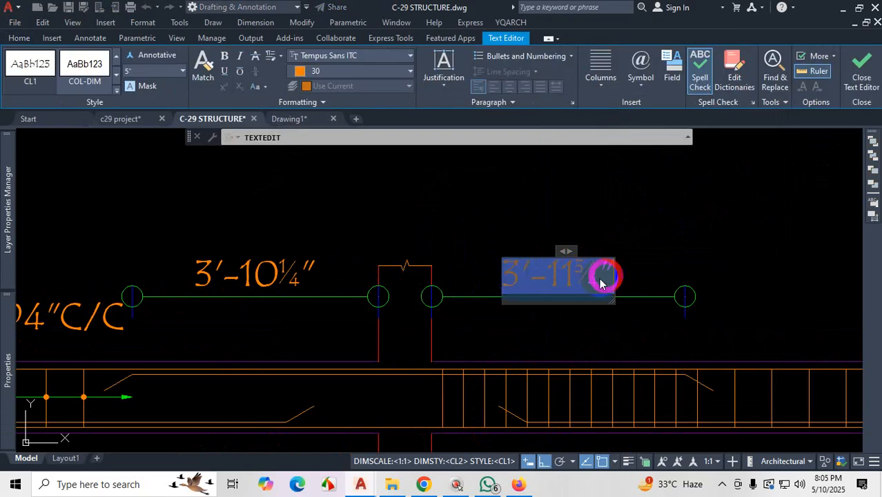
type("L")
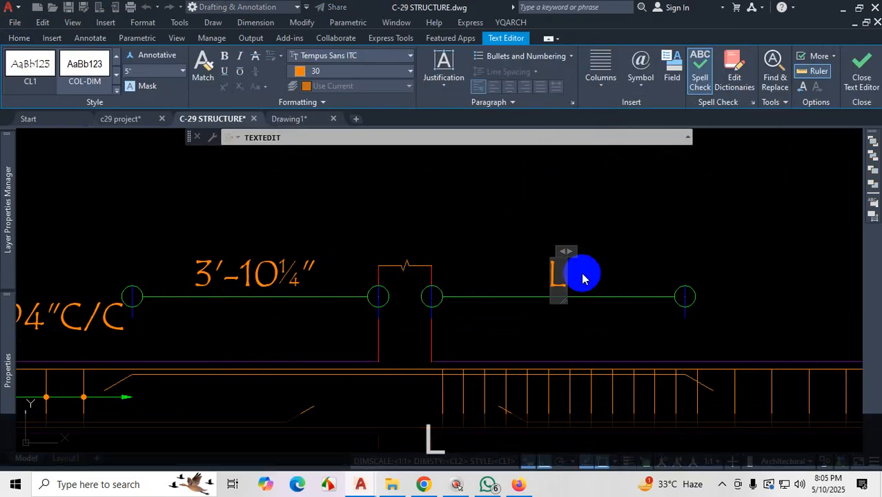
type("/3")
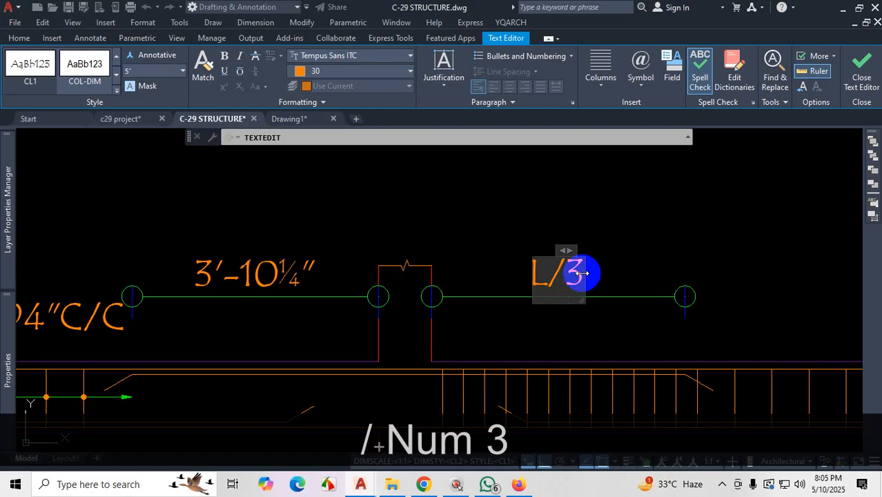
key("Escape")
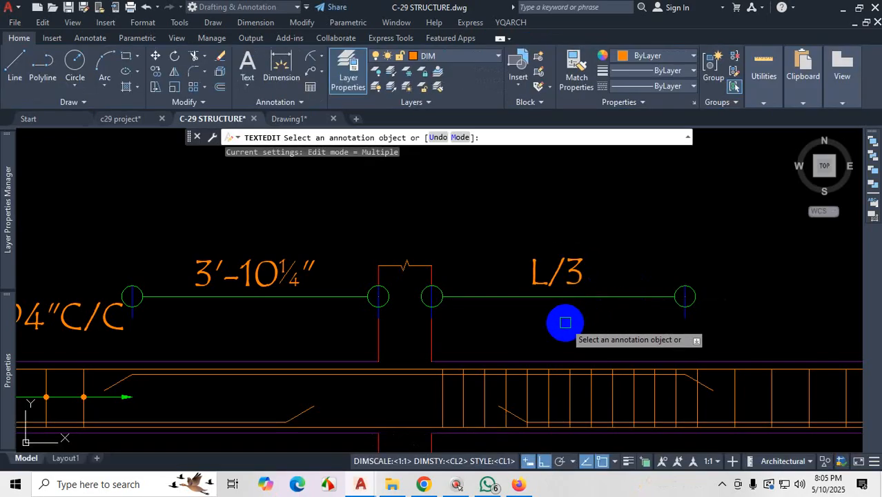
key("Escape")
- Undo the text override on the dimension right of the interior column
scroll(627, 297, "down", 5)
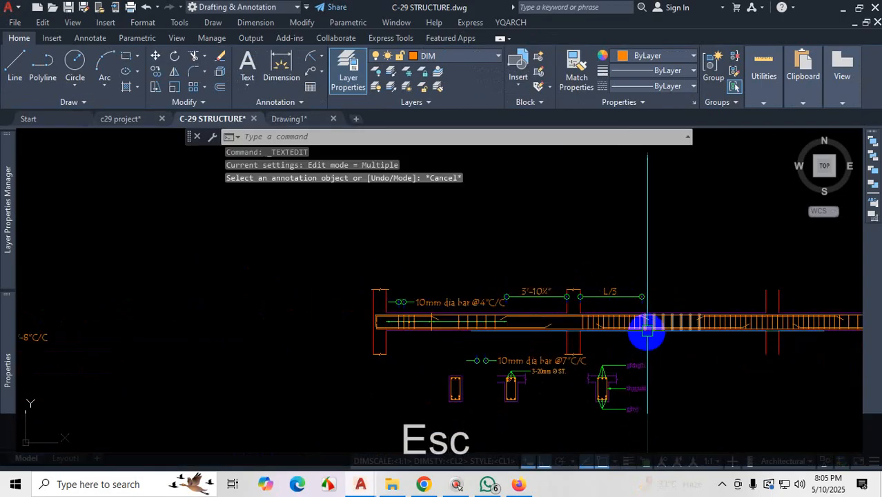
scroll(626, 270, "up", 5)
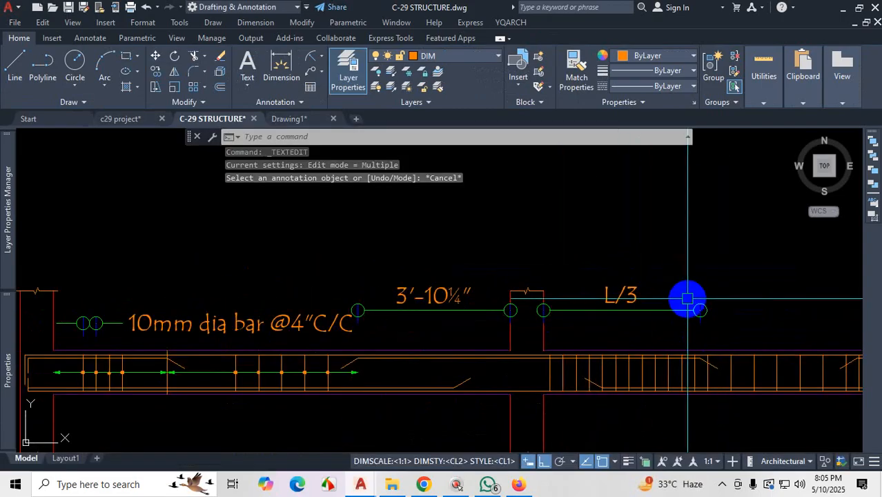
key("ctrl+z")
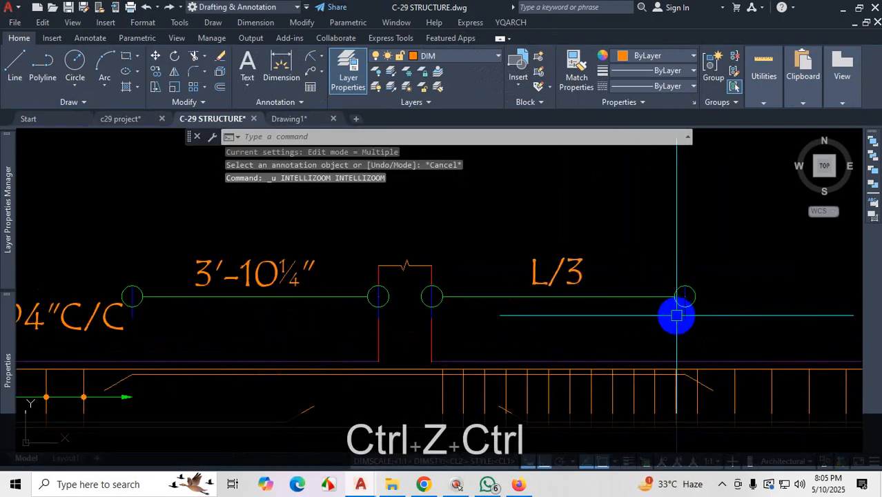
key("ctrl+z")
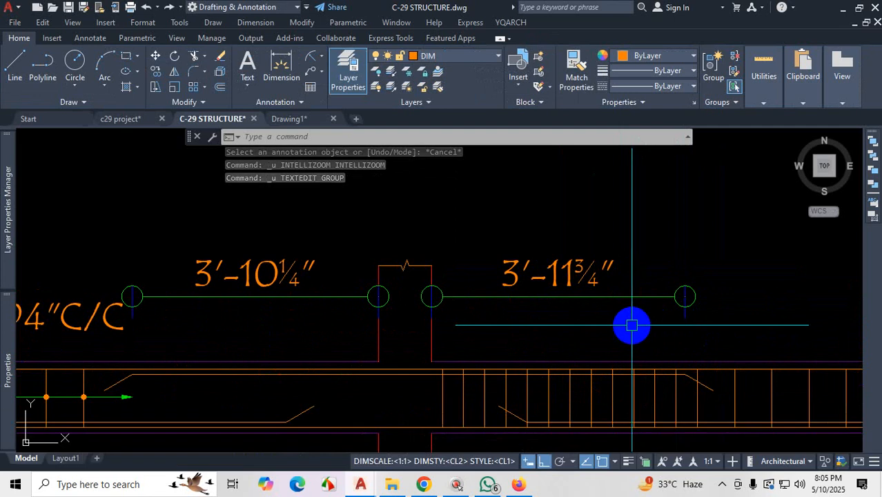
- Examine the beam long sections in the c29 project drawing, then return to the beam in C-29 STRUCTURE
scroll(493, 314, "down", 8)
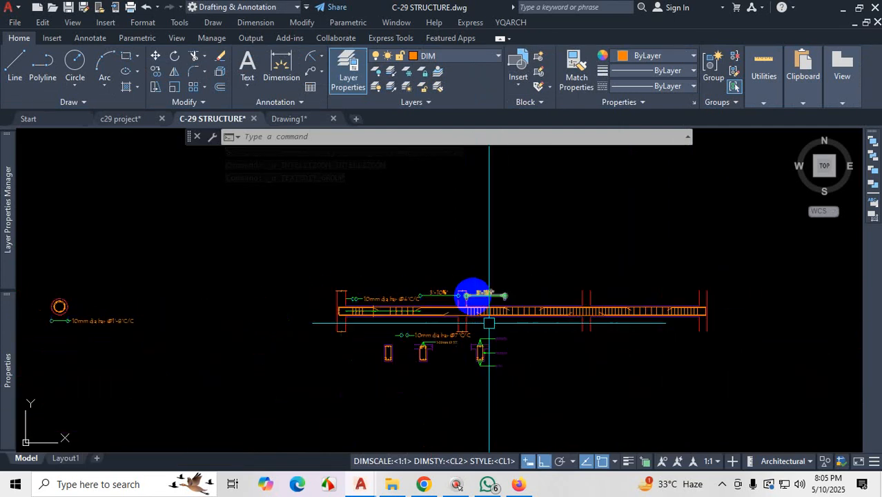
scroll(525, 318, "up", 4)
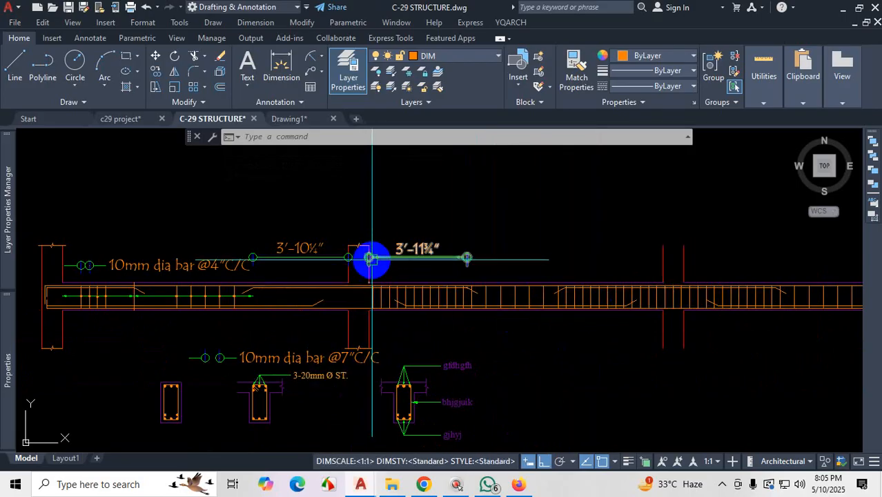
scroll(664, 256, "down", 6)
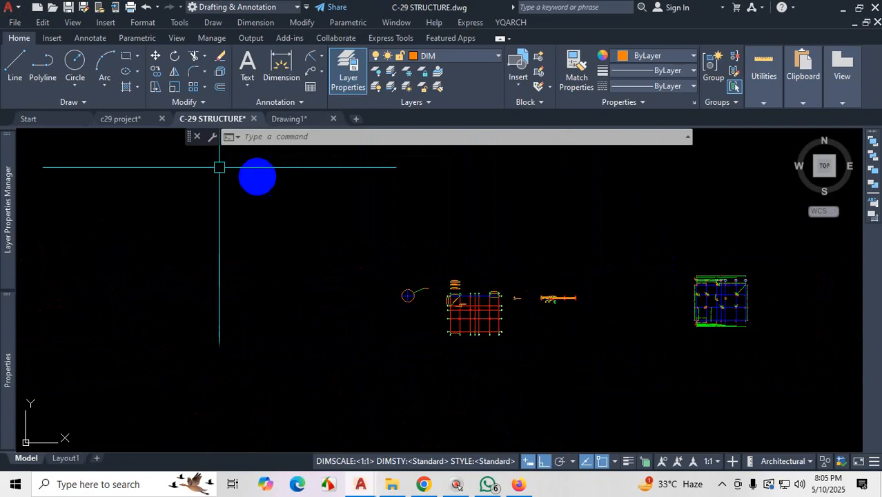
left_click(149, 118)
scroll(417, 263, "down", 6)
scroll(417, 345, "up", 4)
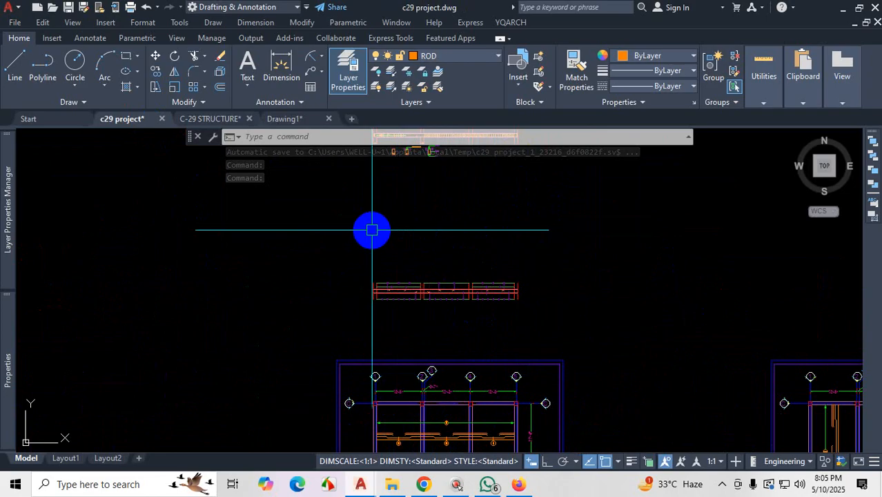
scroll(432, 290, "up", 5)
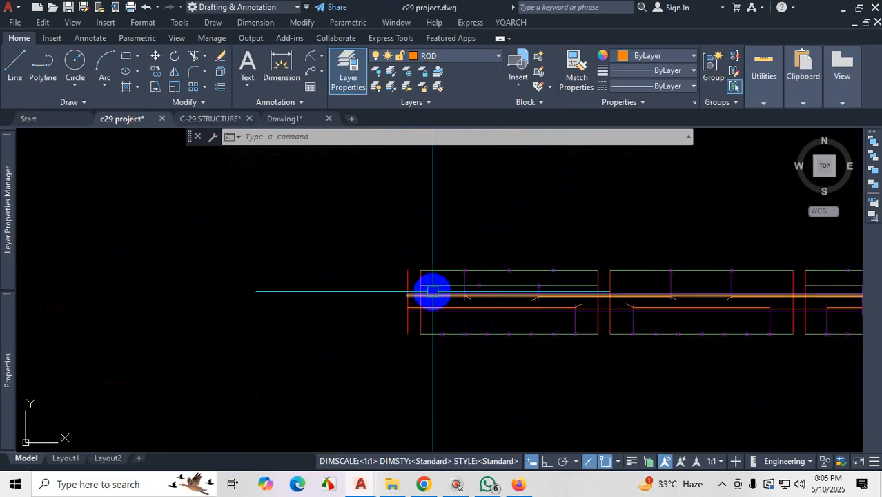
scroll(453, 262, "down", 8)
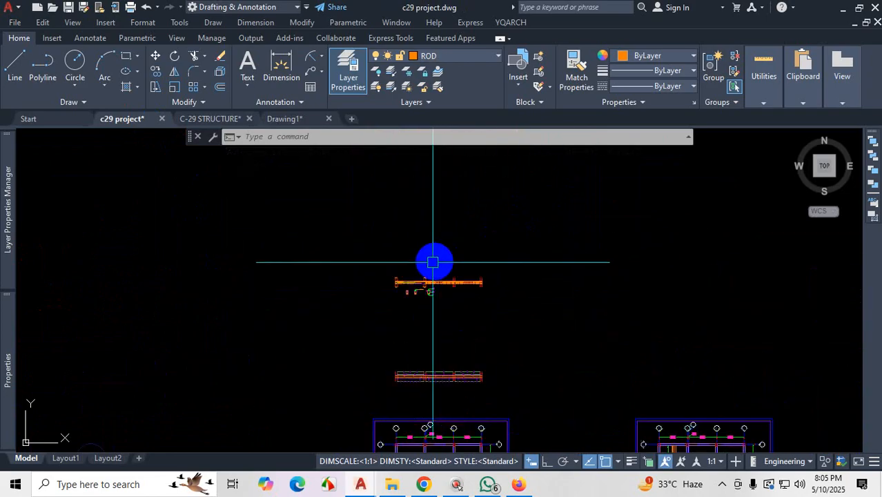
left_click(209, 119)
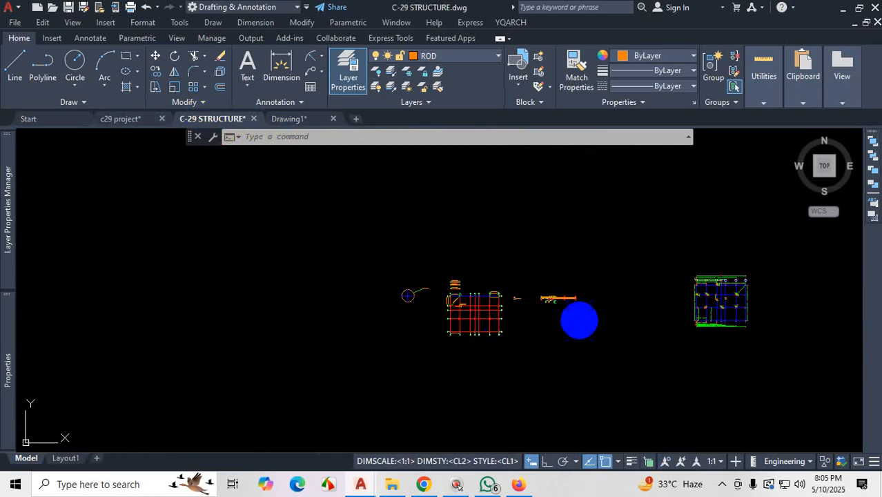
scroll(610, 256, "up", 2)
scroll(483, 325, "up", 5)
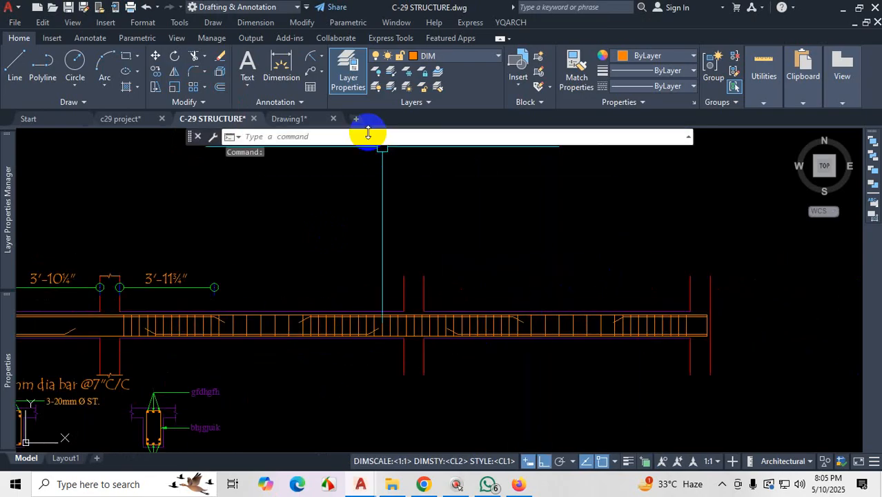
- Dimension the middle span's clear length between column faces from the beam's upper edge, placing it above the existing bar dimensions
left_click(283, 65)
scroll(103, 311, "up", 4)
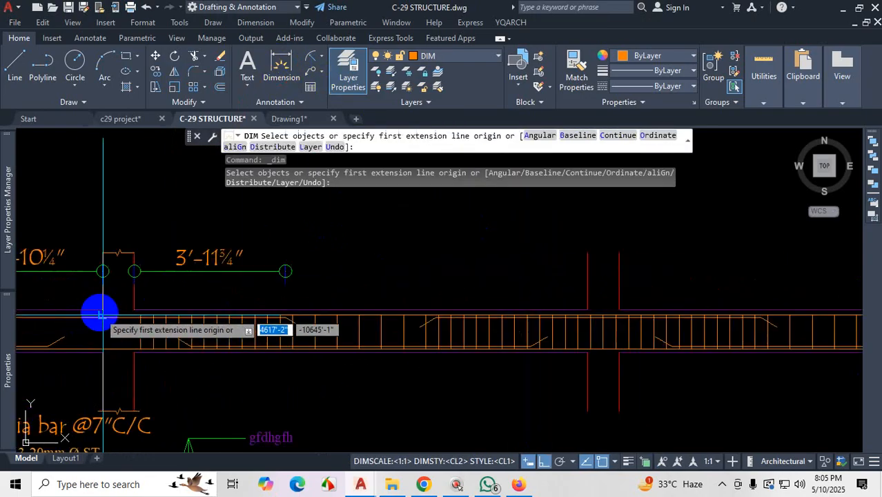
left_click(295, 309)
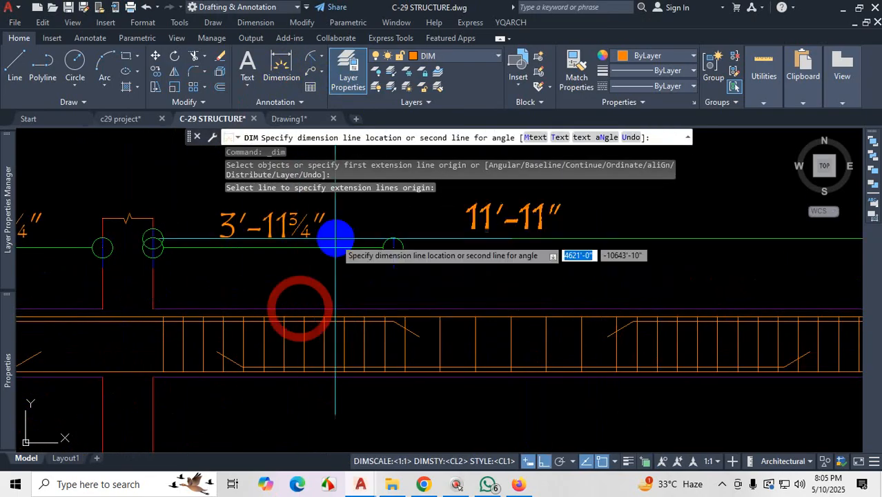
scroll(346, 236, "down", 4)
scroll(346, 237, "up", 4)
left_click(339, 236)
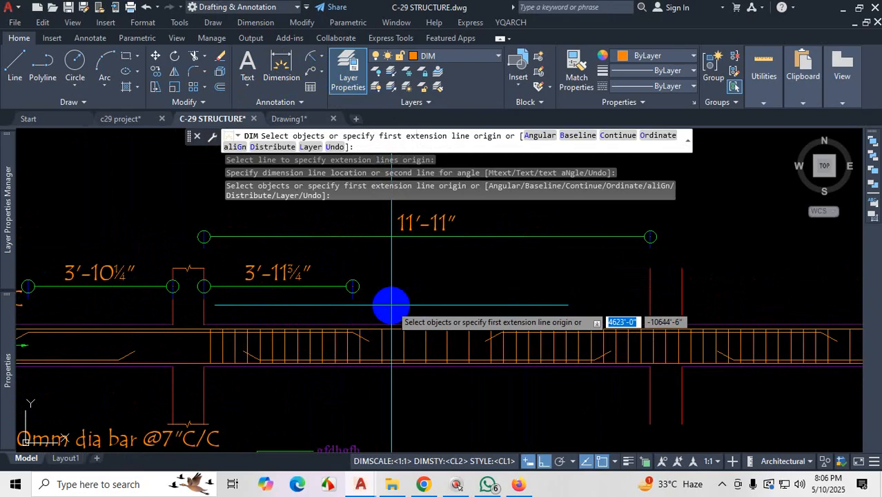
key("Escape")
scroll(386, 305, "down", 4)
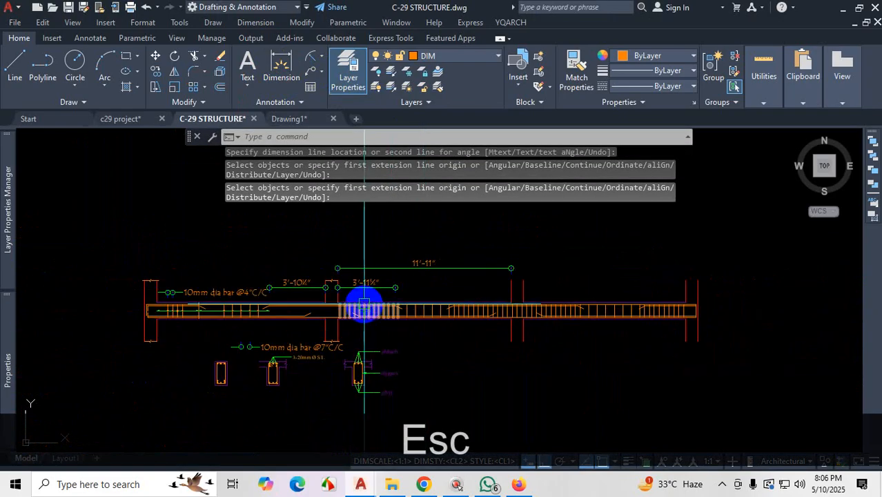
scroll(364, 304, "up", 2)
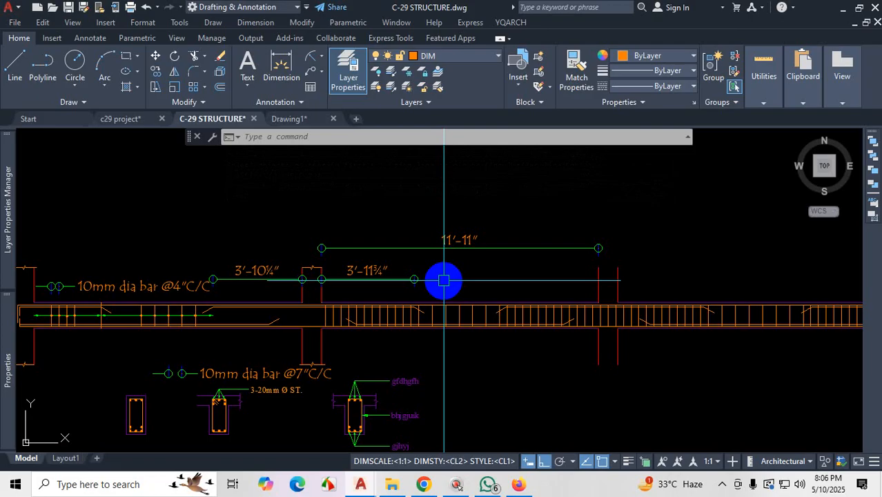
scroll(444, 279, "down", 3)
scroll(309, 276, "up", 6)
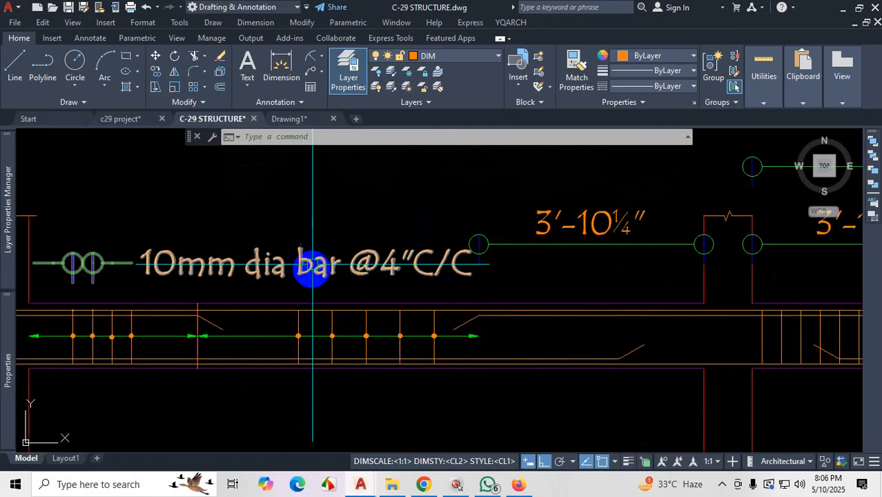
scroll(322, 271, "down", 5)
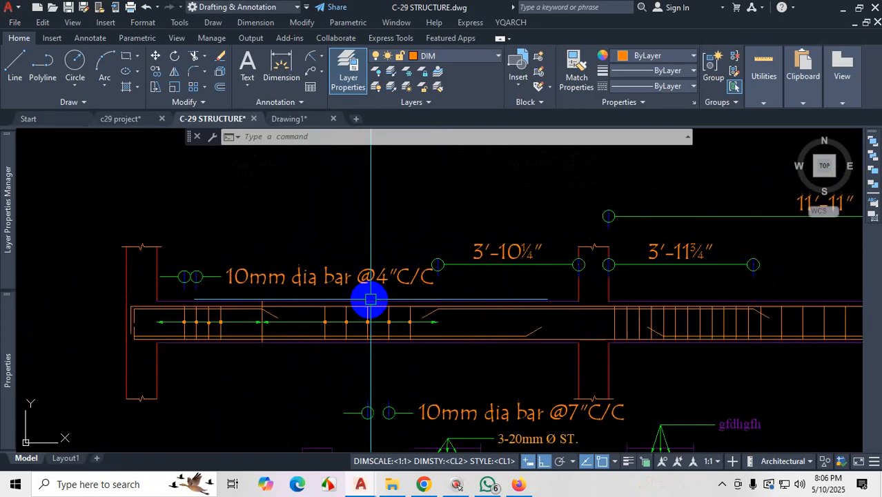
- Examine the GB1 and GB2 long sections and the grade beam layout in the DETAIL STRUCTURAL DRAWINGS PDF in Firefox, then return to AutoCAD
left_click(519, 485)
scroll(447, 290, "down", 10)
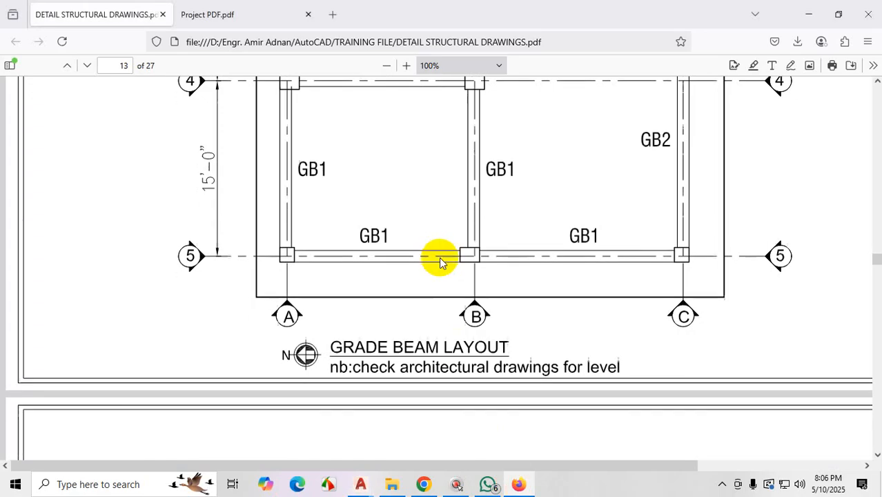
scroll(309, 291, "up", 3)
scroll(354, 325, "down", 3)
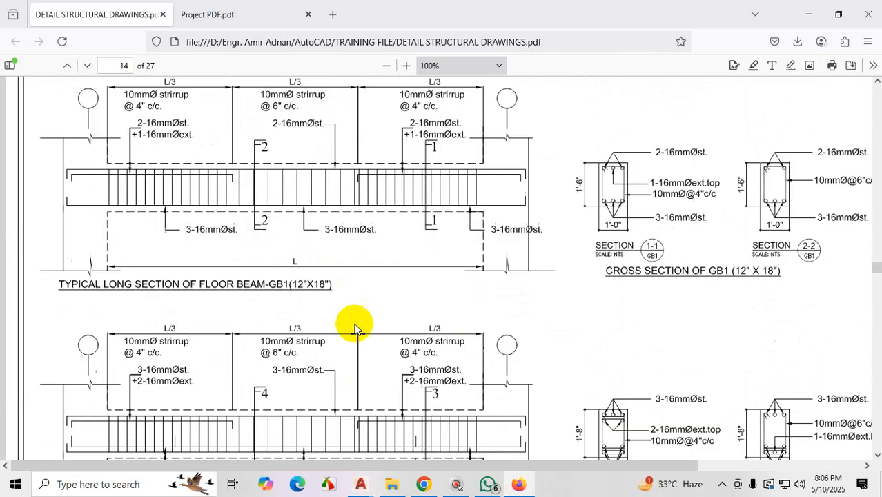
scroll(387, 259, "up", 2)
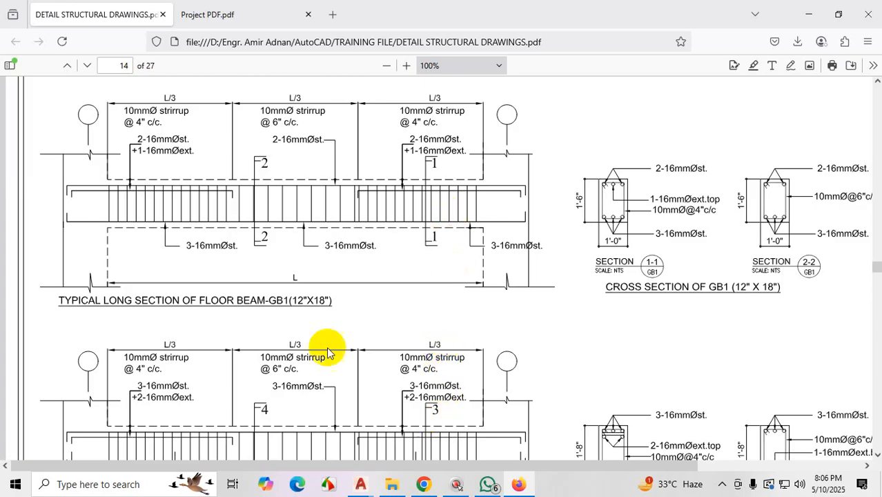
scroll(379, 306, "up", 10)
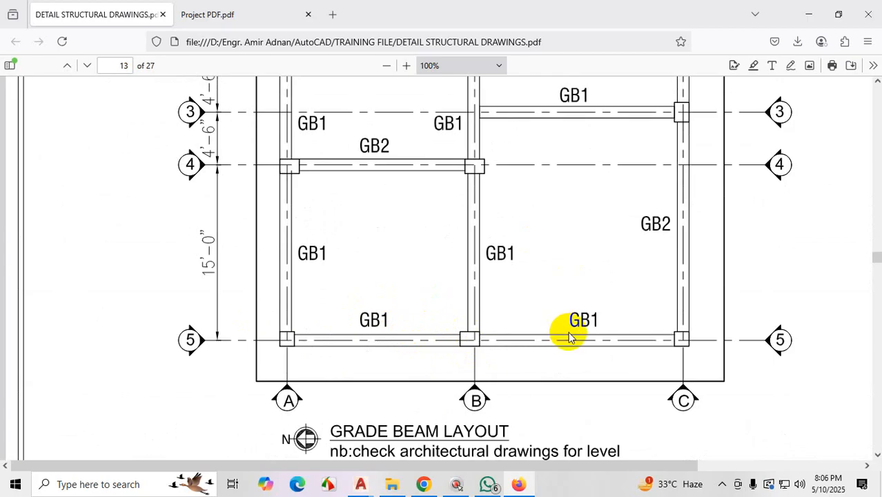
scroll(467, 300, "up", 3)
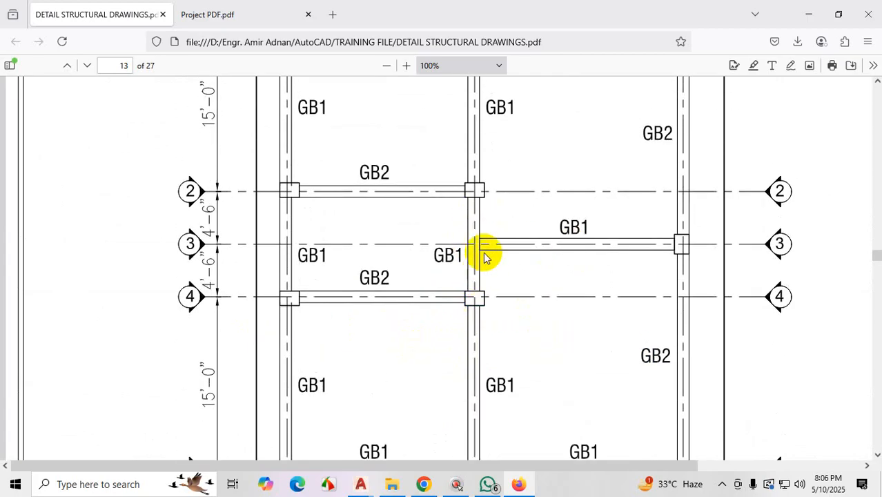
scroll(349, 224, "up", 4)
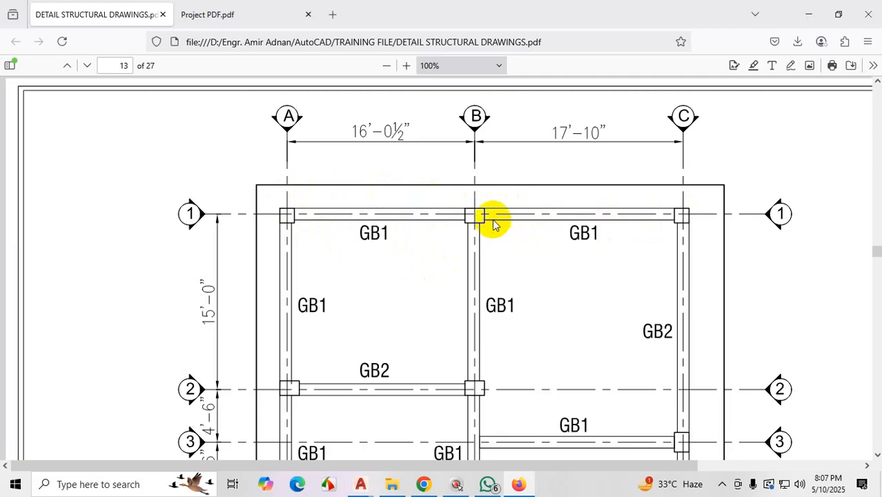
scroll(442, 207, "down", 5)
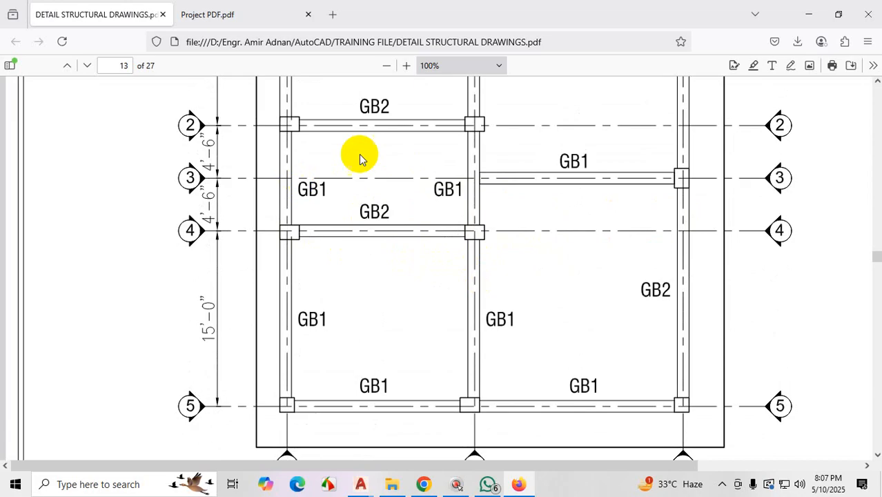
mouse_move(360, 484)
left_click(394, 449)
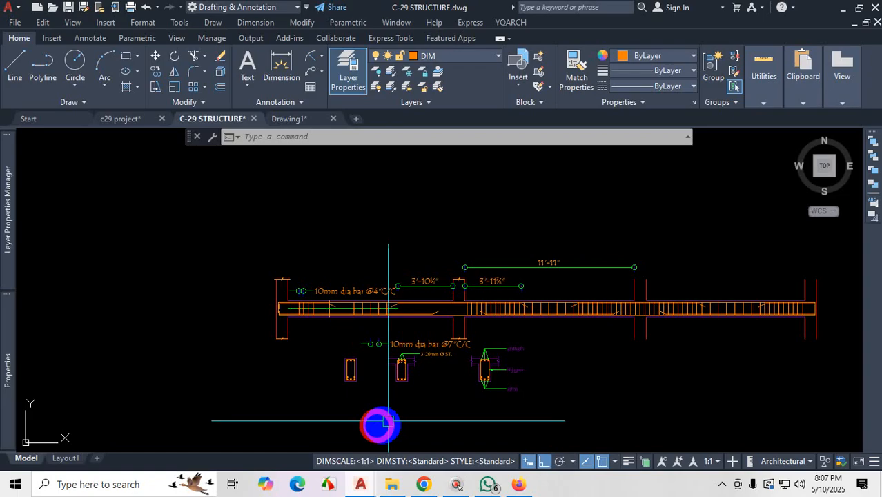
- Switch back to Firefox and compare the L/3 and L/8 zones in the typical long sections of GB1 and GB2
scroll(390, 315, "down", 5)
left_click(488, 483)
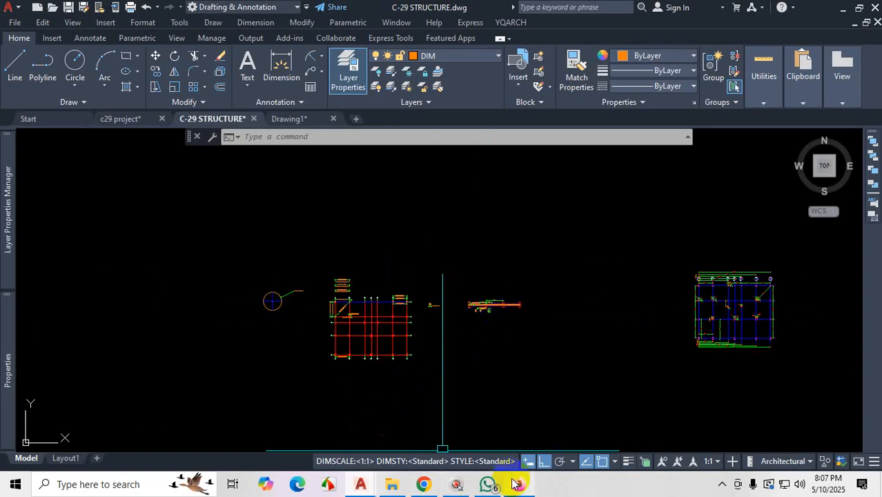
left_click(516, 483)
scroll(504, 304, "down", 10)
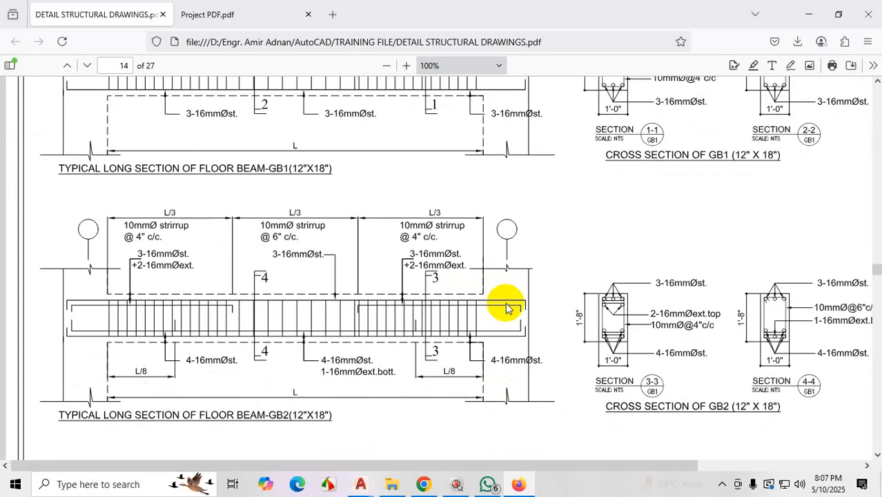
scroll(506, 307, "down", 5)
scroll(505, 321, "up", 6)
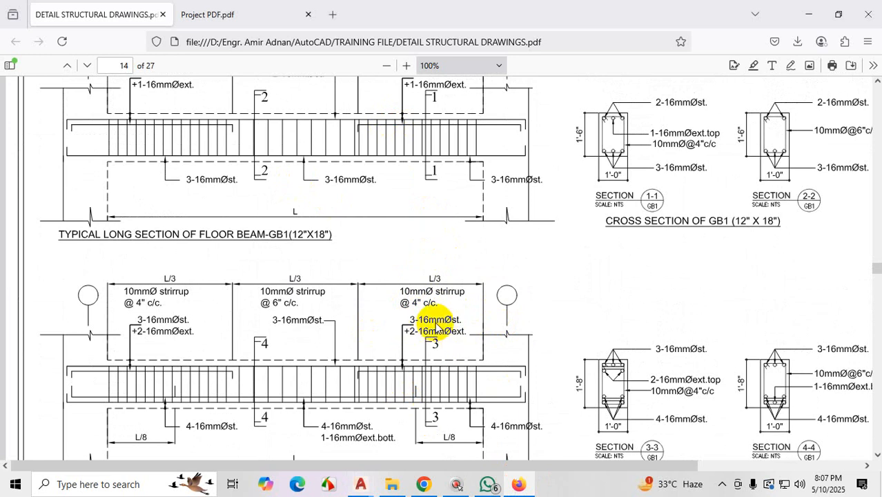
- Return to AutoCAD and bring the beam with its span and bar extension dimensions into view
left_click(808, 14)
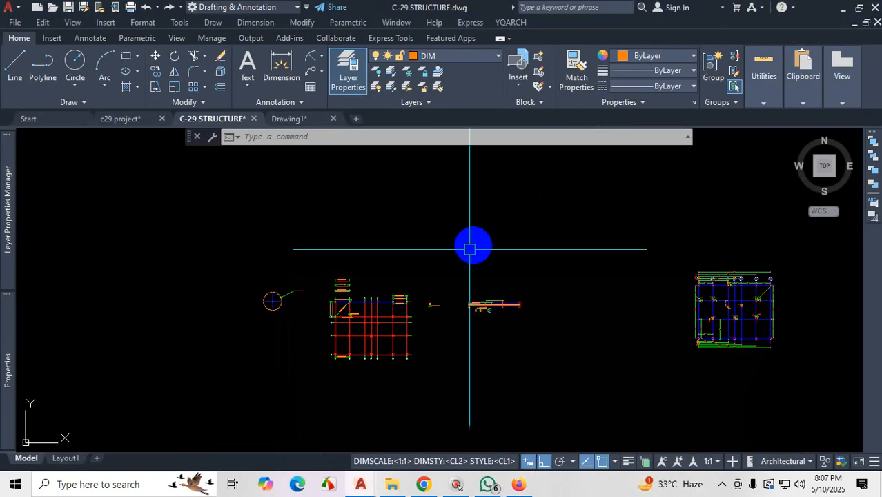
scroll(530, 276, "up", 4)
scroll(501, 260, "up", 6)
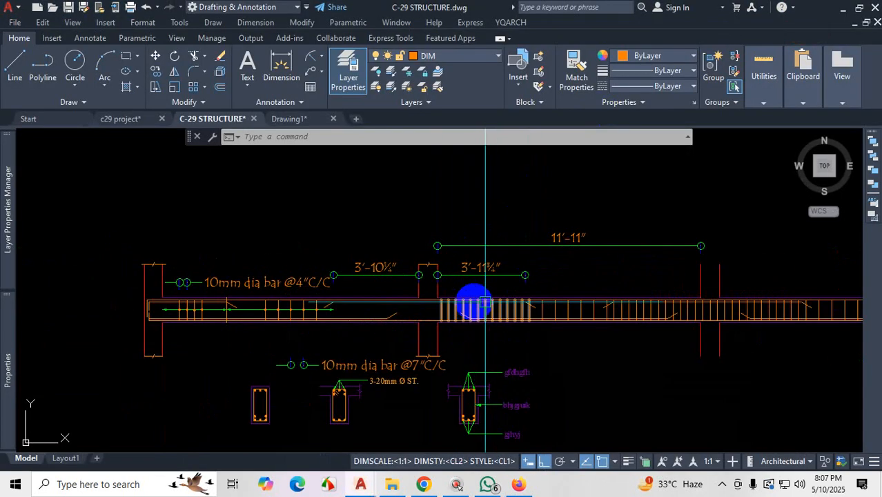
- Set the measurement scale factor in the primary units of dimension style CL2 to 2
type("D")
key("Return")
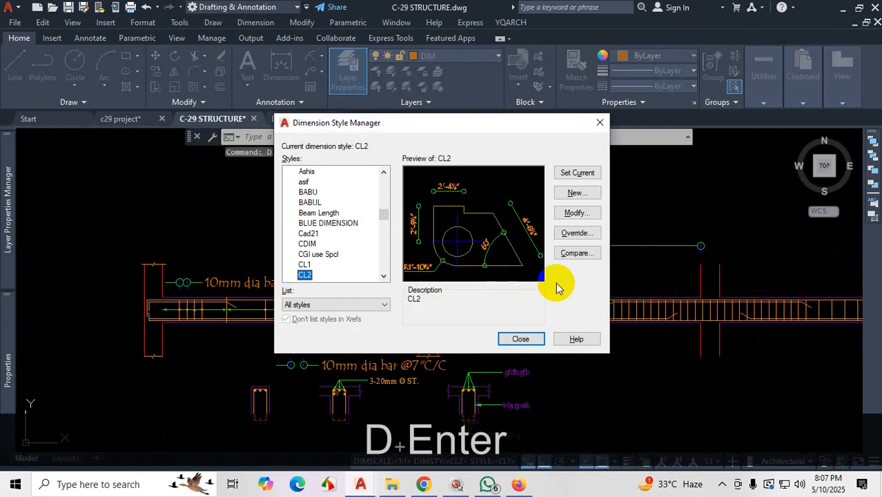
left_click(583, 217)
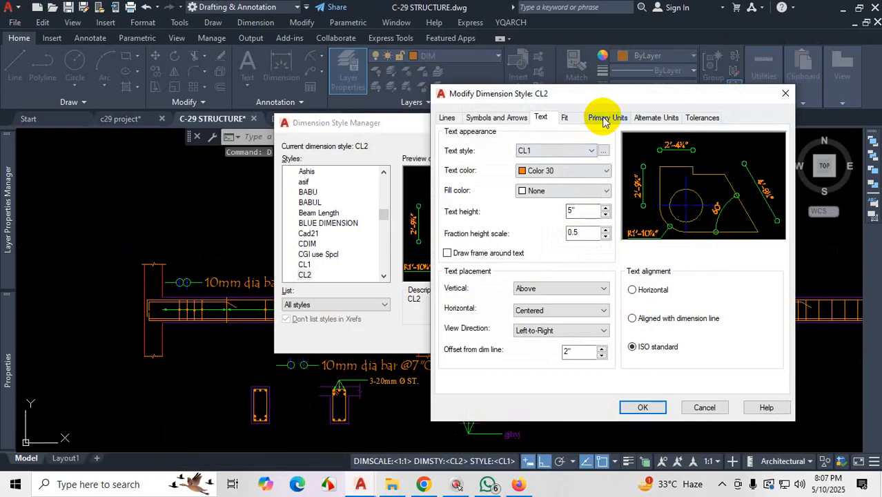
left_click(608, 118)
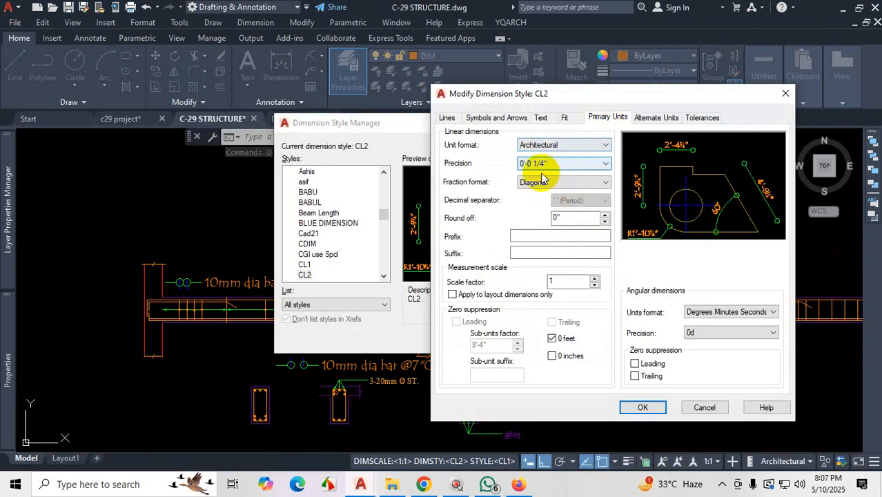
key("ctrl+1")
left_click(559, 286)
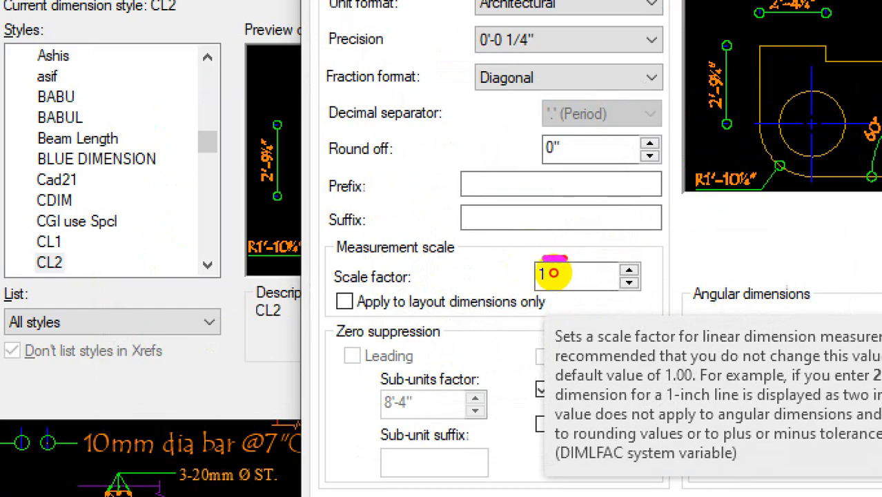
right_click(553, 273)
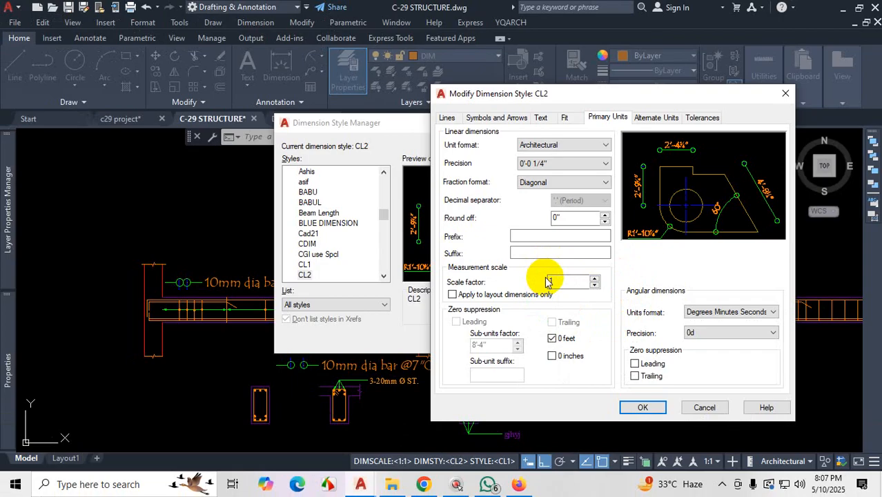
key("ctrl+1")
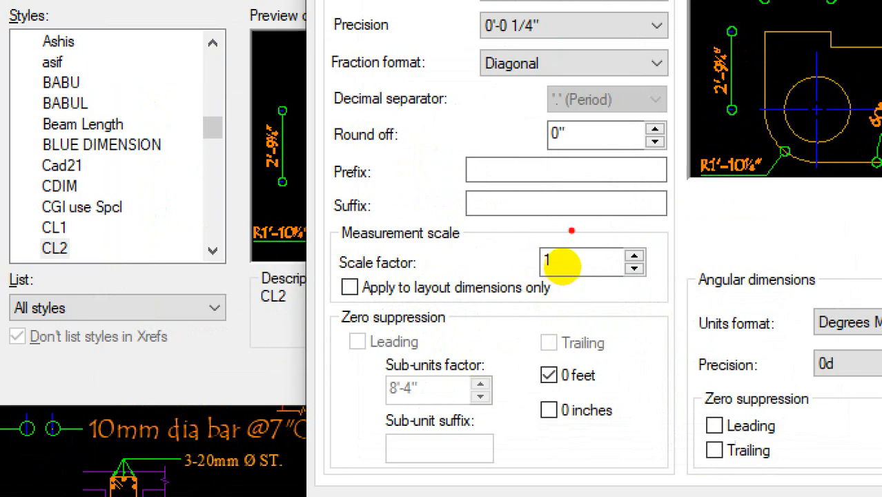
mouse_move(572, 231)
left_mouse_down()
mouse_move(536, 291)
mouse_move(622, 275)
mouse_move(573, 225)
left_mouse_up()
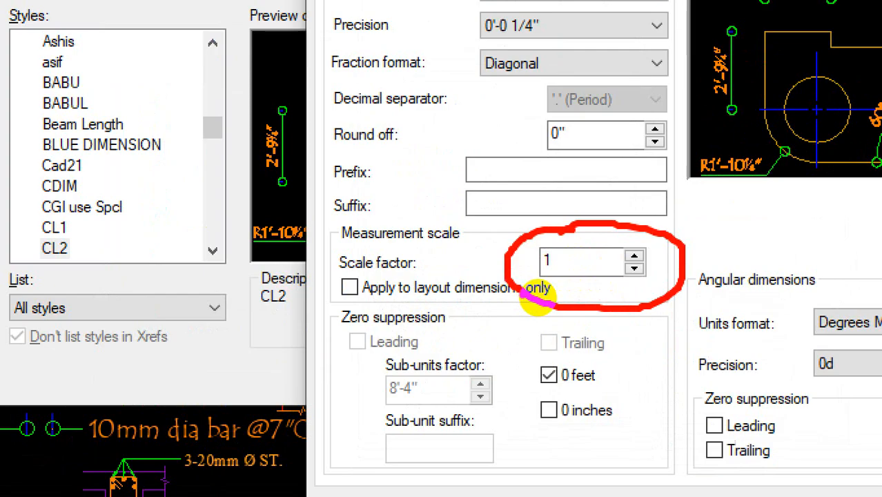
key("Escape")
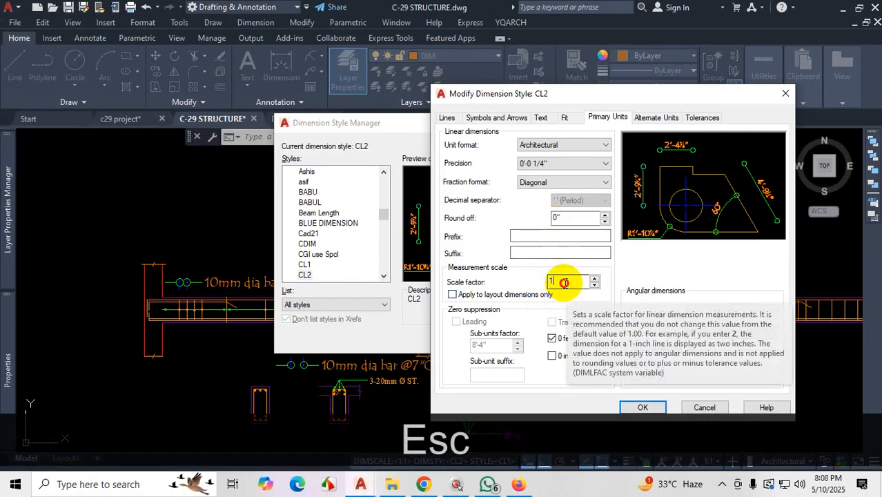
type("2")
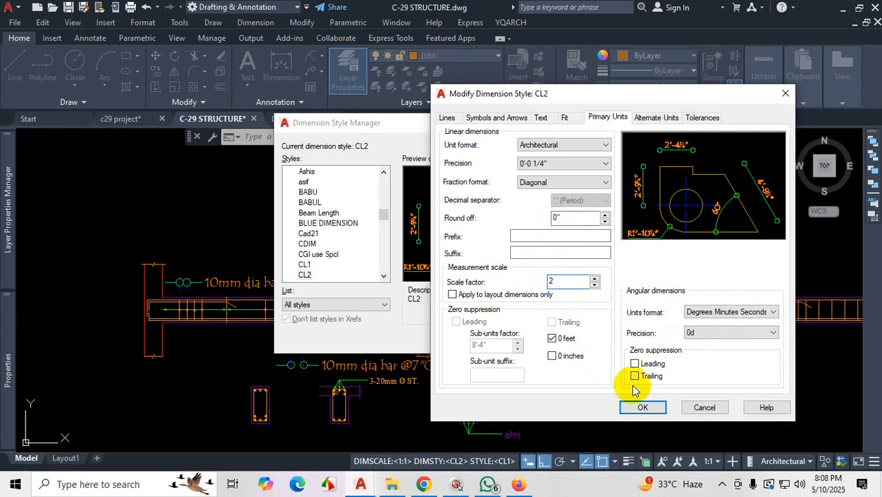
left_click(641, 407)
left_click(519, 339)
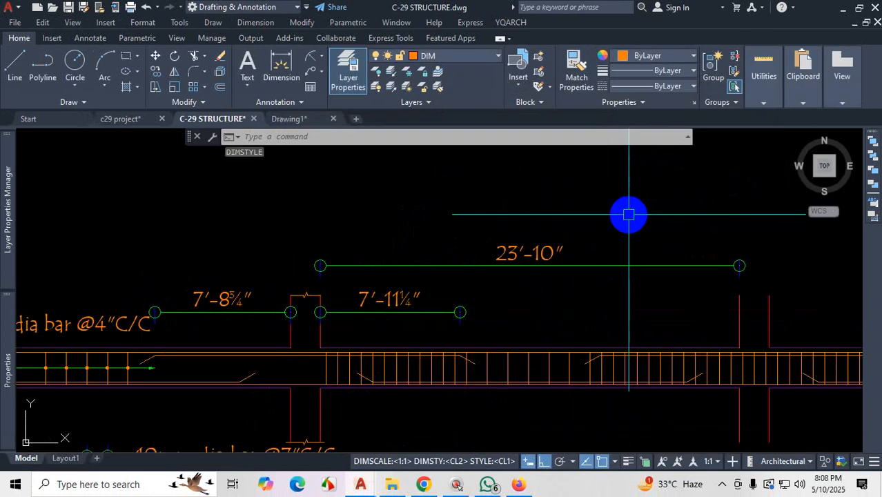
- Examine how the changed scale factor affects the beam's span dimensions and the 10mm dia bar labels above the framing plan
scroll(632, 315, "down", 2)
scroll(631, 318, "down", 2)
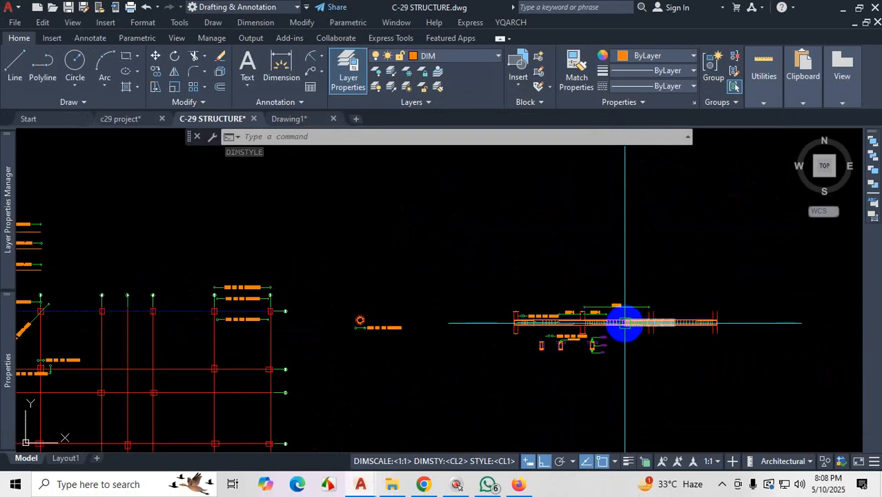
scroll(629, 297, "up", 6)
scroll(618, 304, "up", 3)
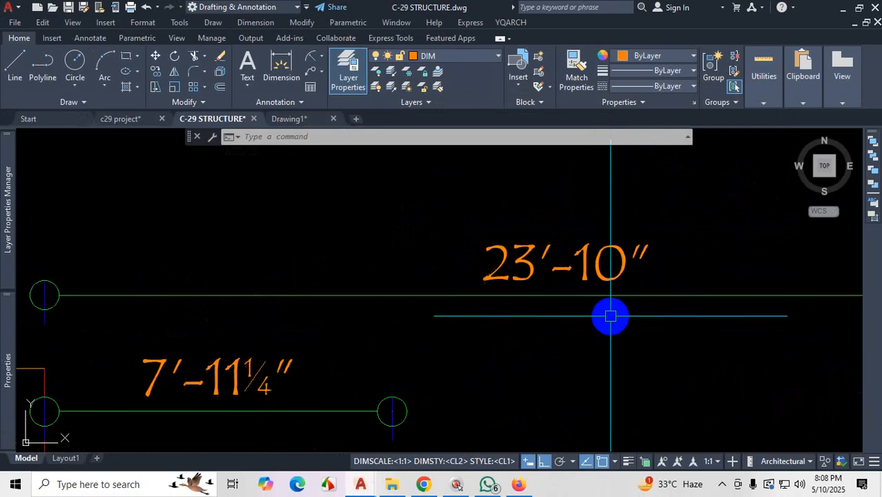
scroll(687, 311, "down", 8)
scroll(396, 240, "up", 6)
scroll(445, 294, "up", 6)
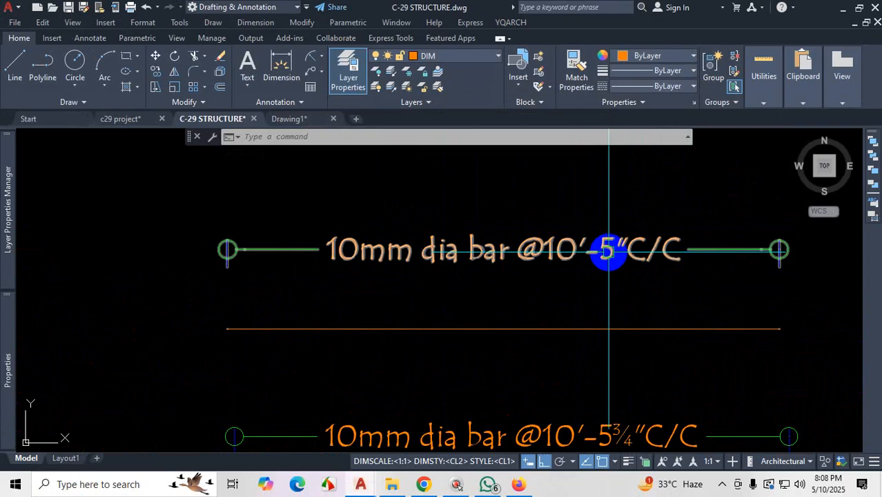
scroll(605, 252, "up", 4)
scroll(538, 297, "down", 5)
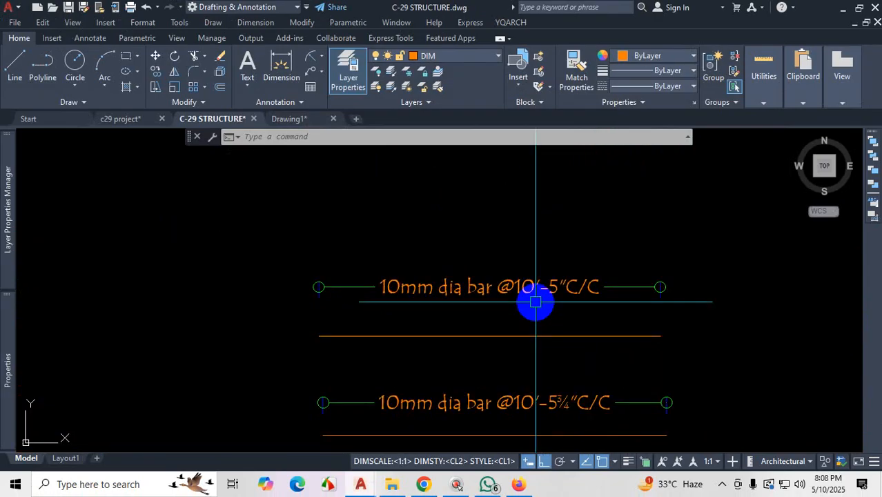
type("D")
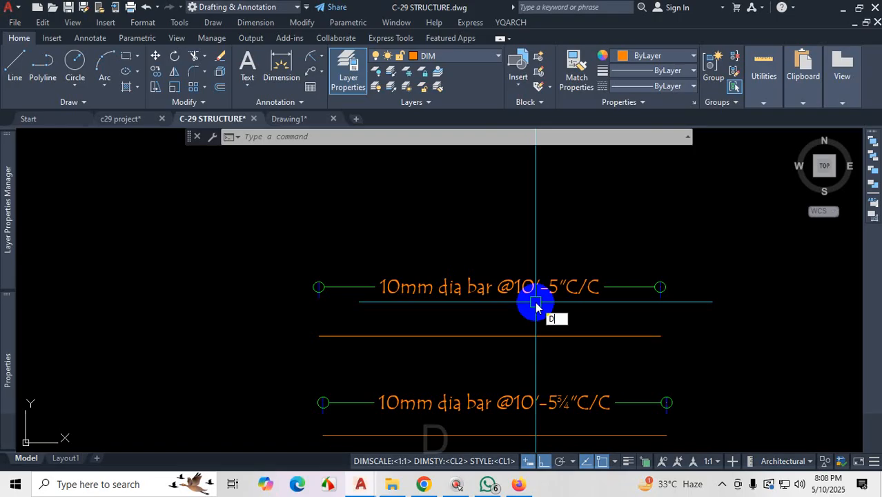
key("Return")
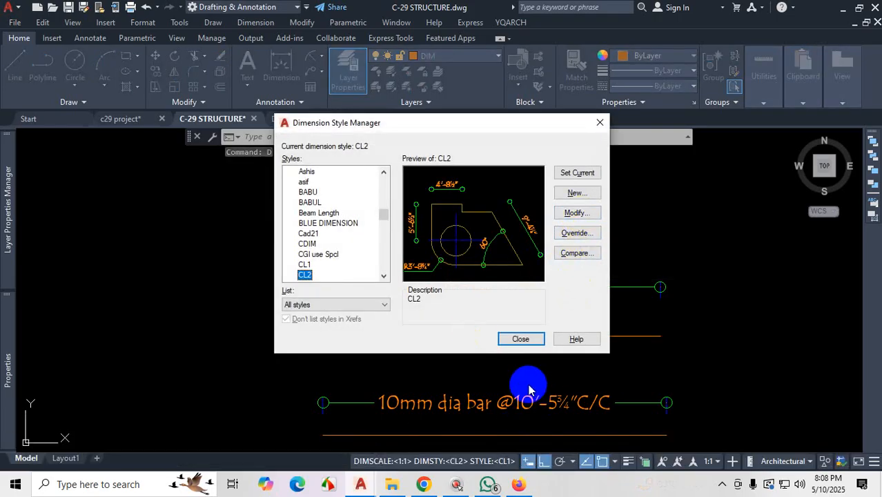
key("Escape")
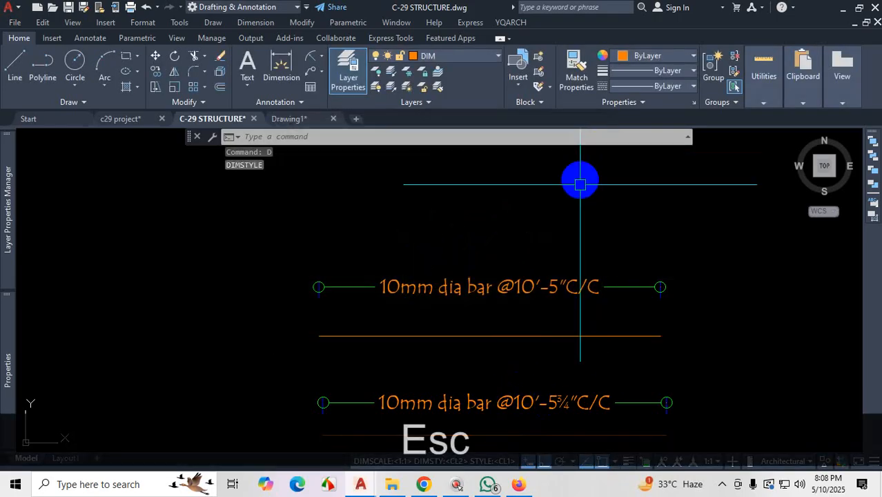
- Set the measurement scale factor of dimension style CL2 back to 1
scroll(368, 291, "down", 6)
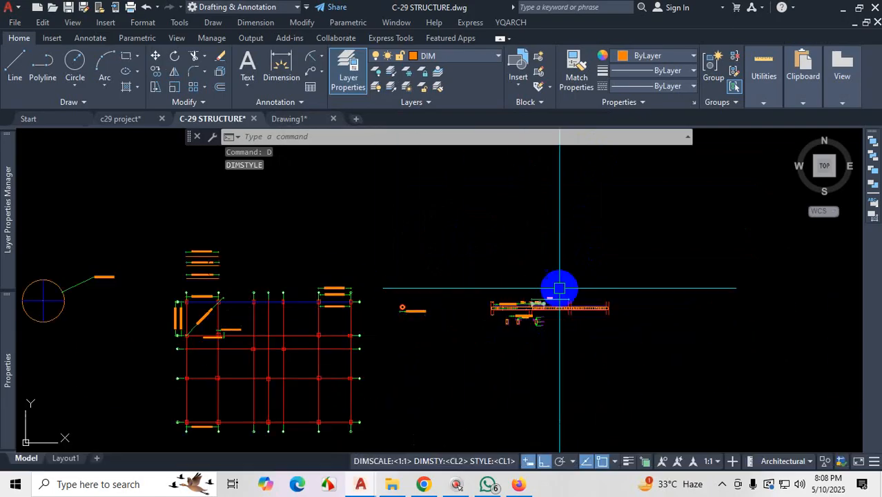
scroll(559, 289, "up", 7)
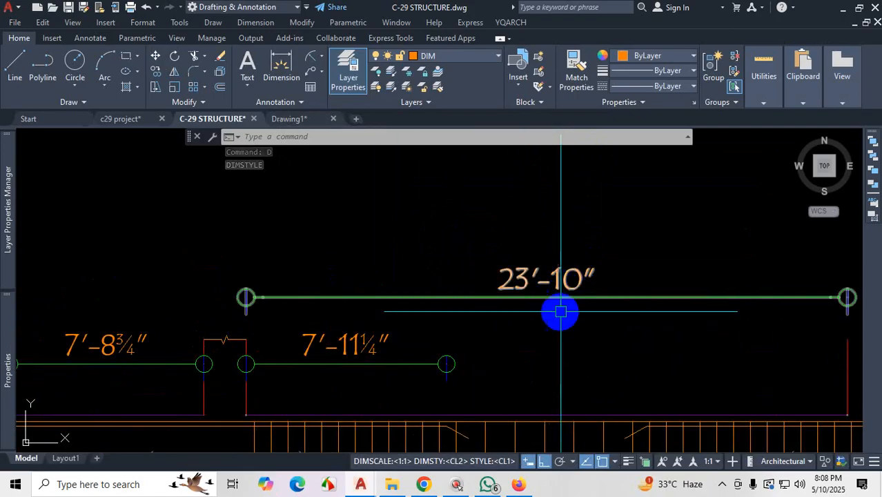
type("d")
key("Return")
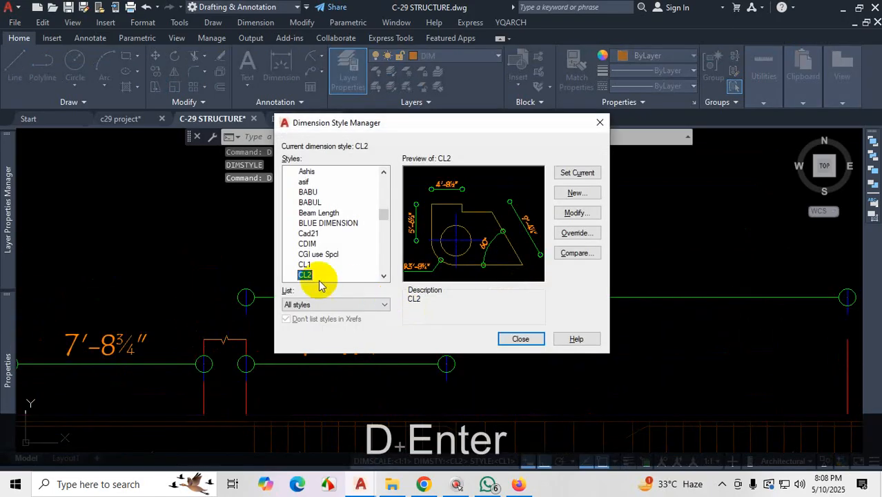
left_click(577, 214)
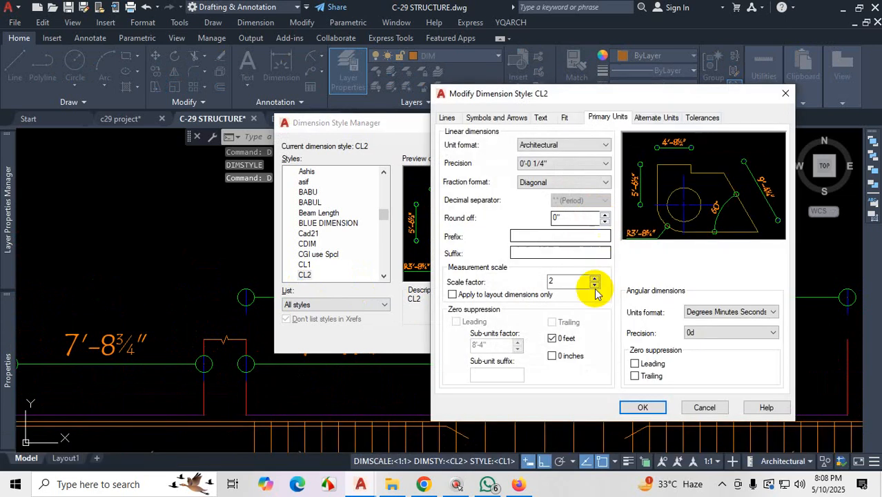
double_click(565, 281)
type("1")
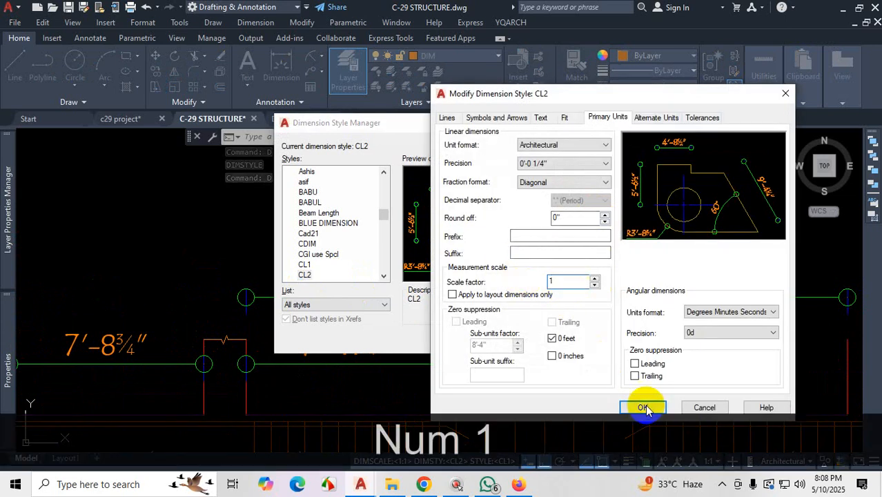
left_click(642, 408)
left_click_drag(597, 128, 461, 128)
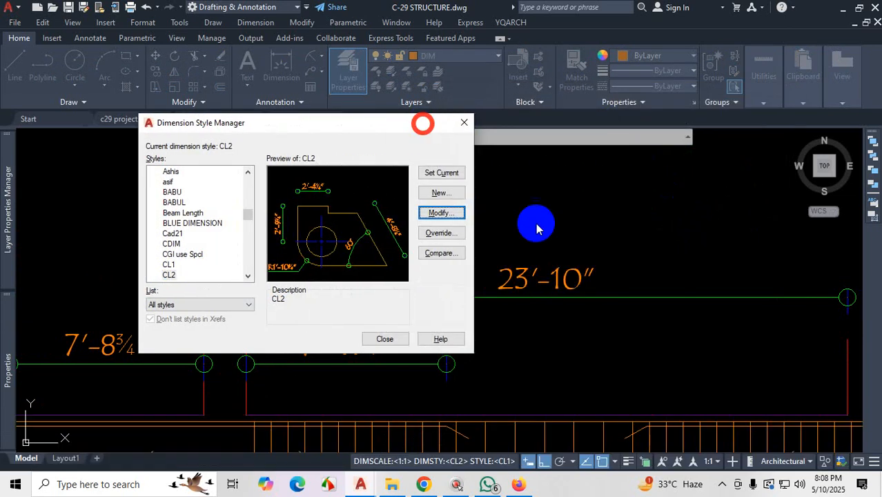
left_click(384, 339)
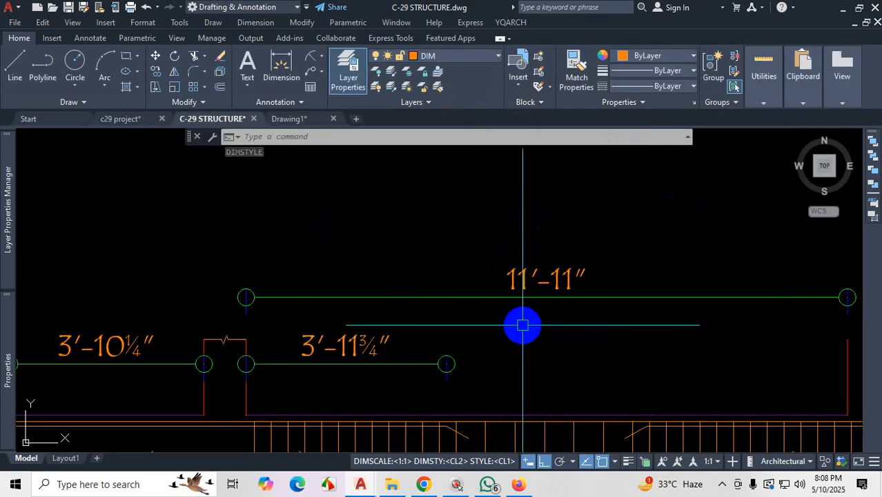
- Dimension the base width of the footing F1 section between its lower corners, placing the dimension below the section title
left_click(722, 489)
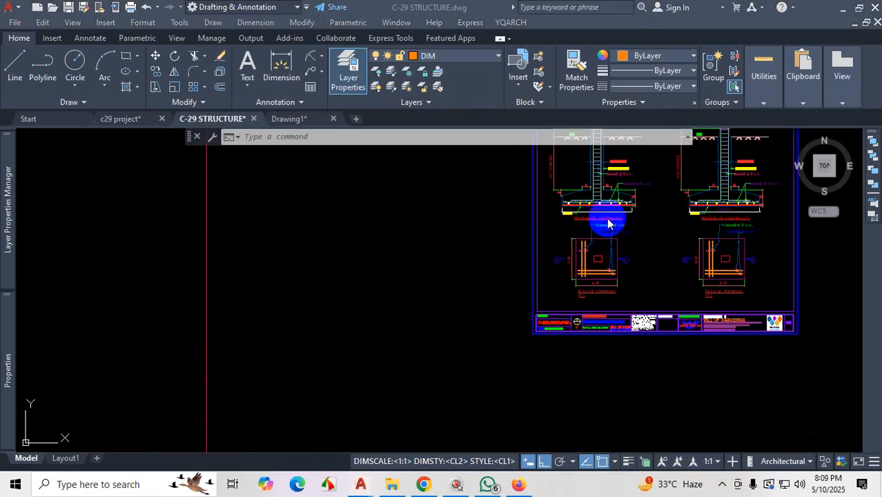
scroll(615, 218, "up", 2)
scroll(597, 225, "up", 4)
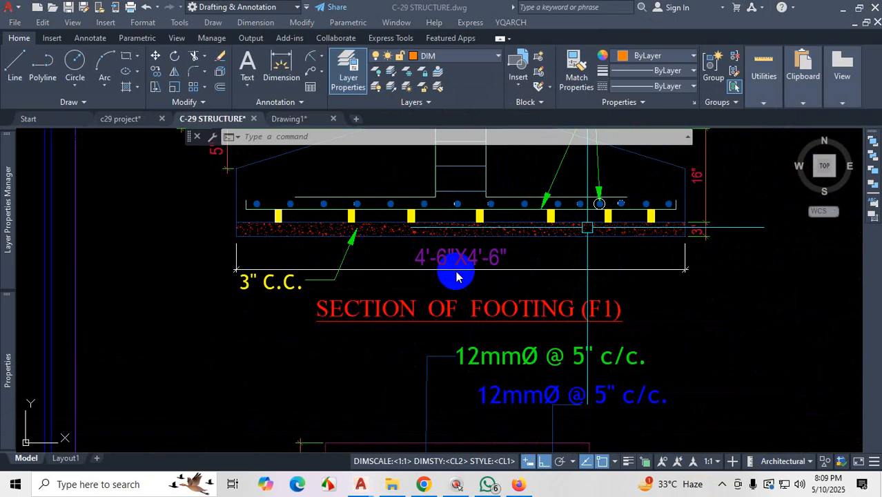
left_click(270, 60)
left_click(236, 235)
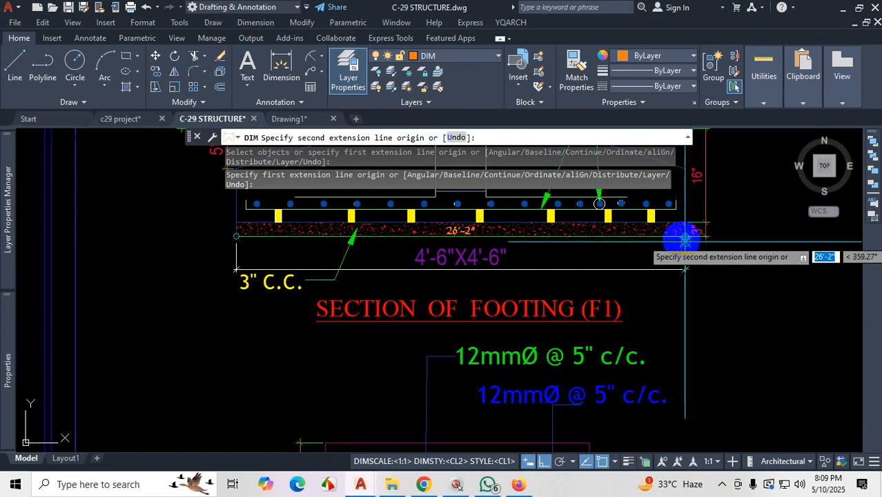
scroll(681, 235, "up", 2)
scroll(685, 283, "up", 2)
left_click(686, 279)
scroll(655, 279, "down", 5)
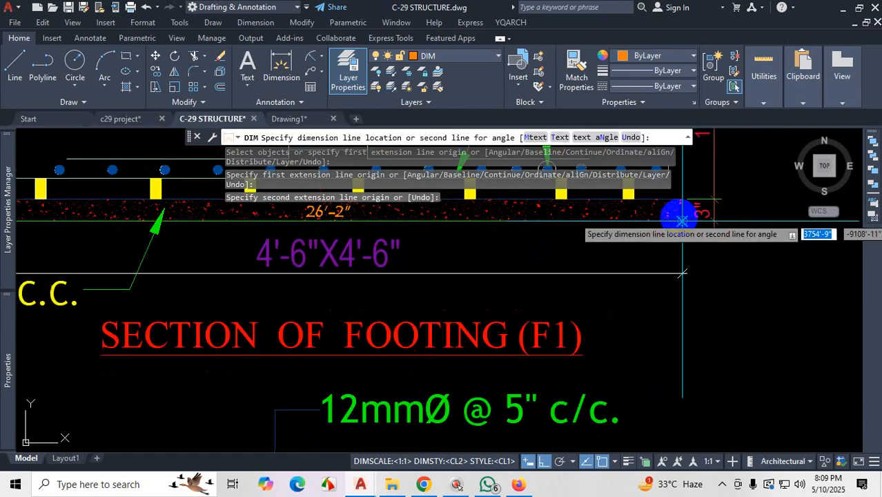
scroll(642, 280, "up", 5)
left_click(634, 271)
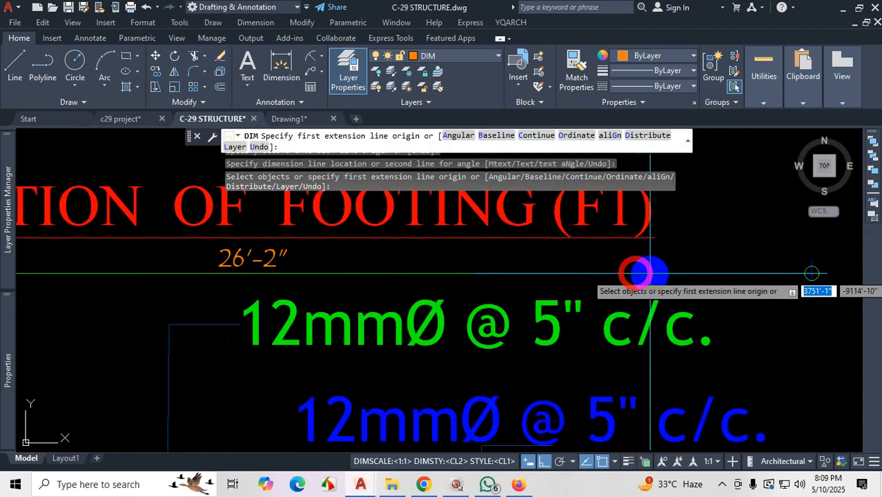
type("c")
key("Return")
scroll(645, 278, "down", 8)
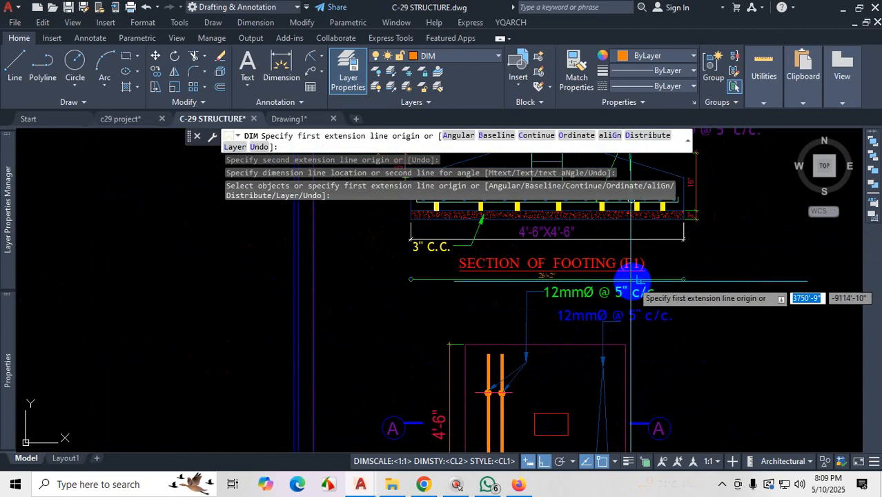
key("Escape")
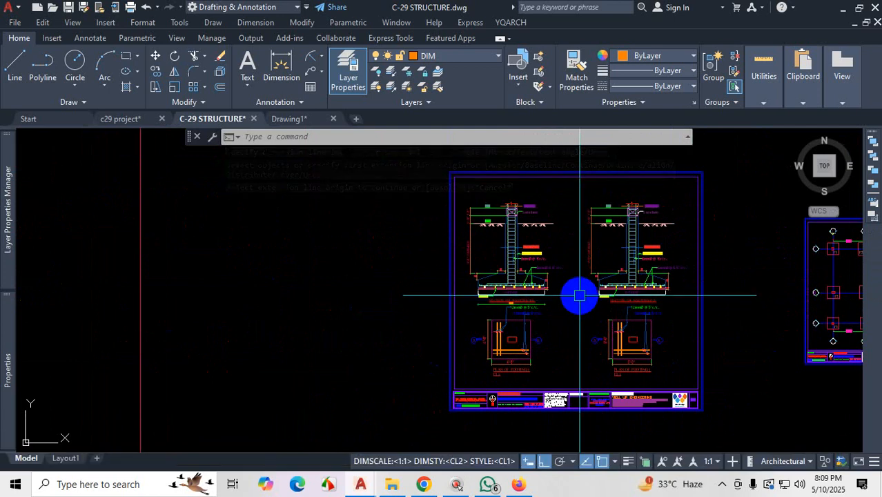
key("Escape")
- Look over the structural detail sheets and the floor plan sheets in the drawing
scroll(502, 295, "down", 4)
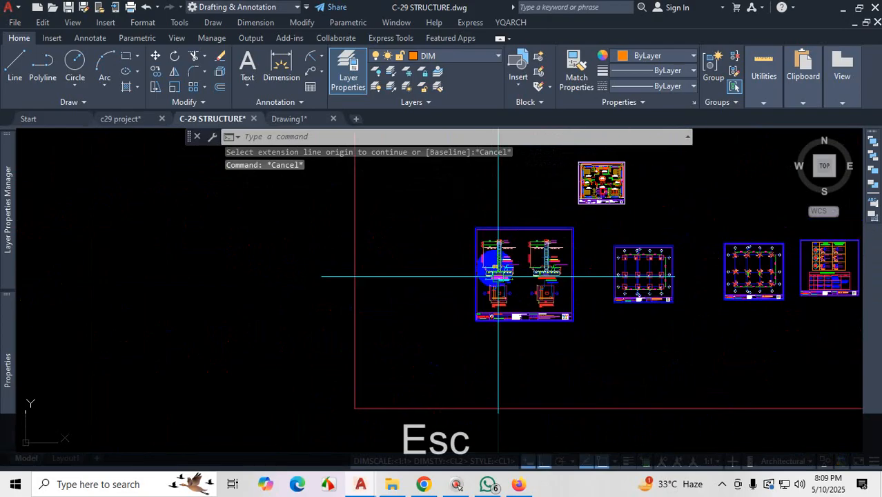
scroll(498, 263, "up", 4)
scroll(499, 262, "up", 2)
scroll(472, 257, "down", 10)
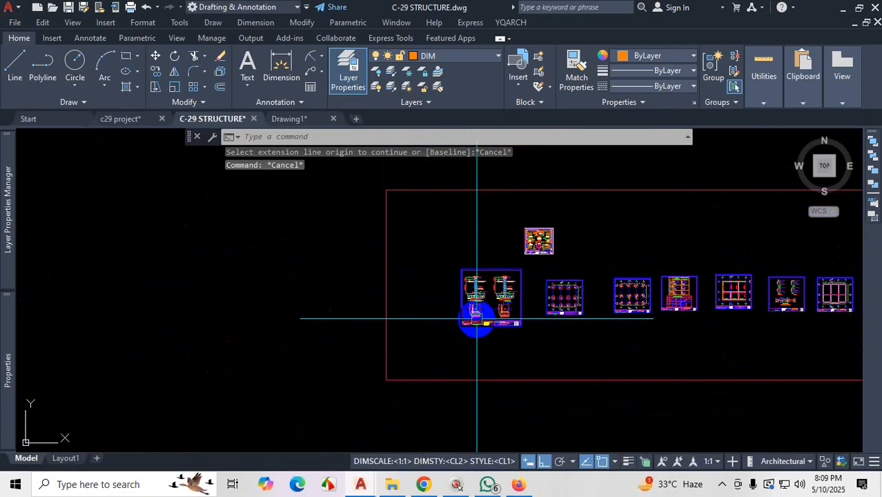
scroll(545, 370, "up", 5)
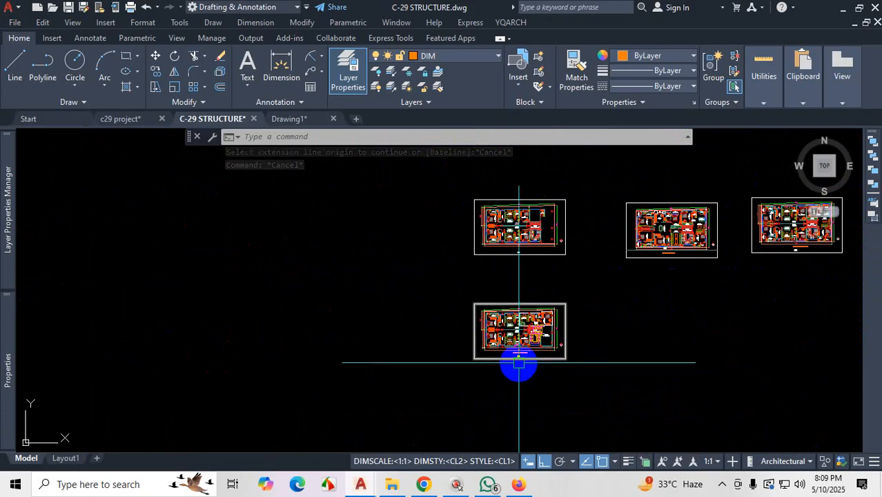